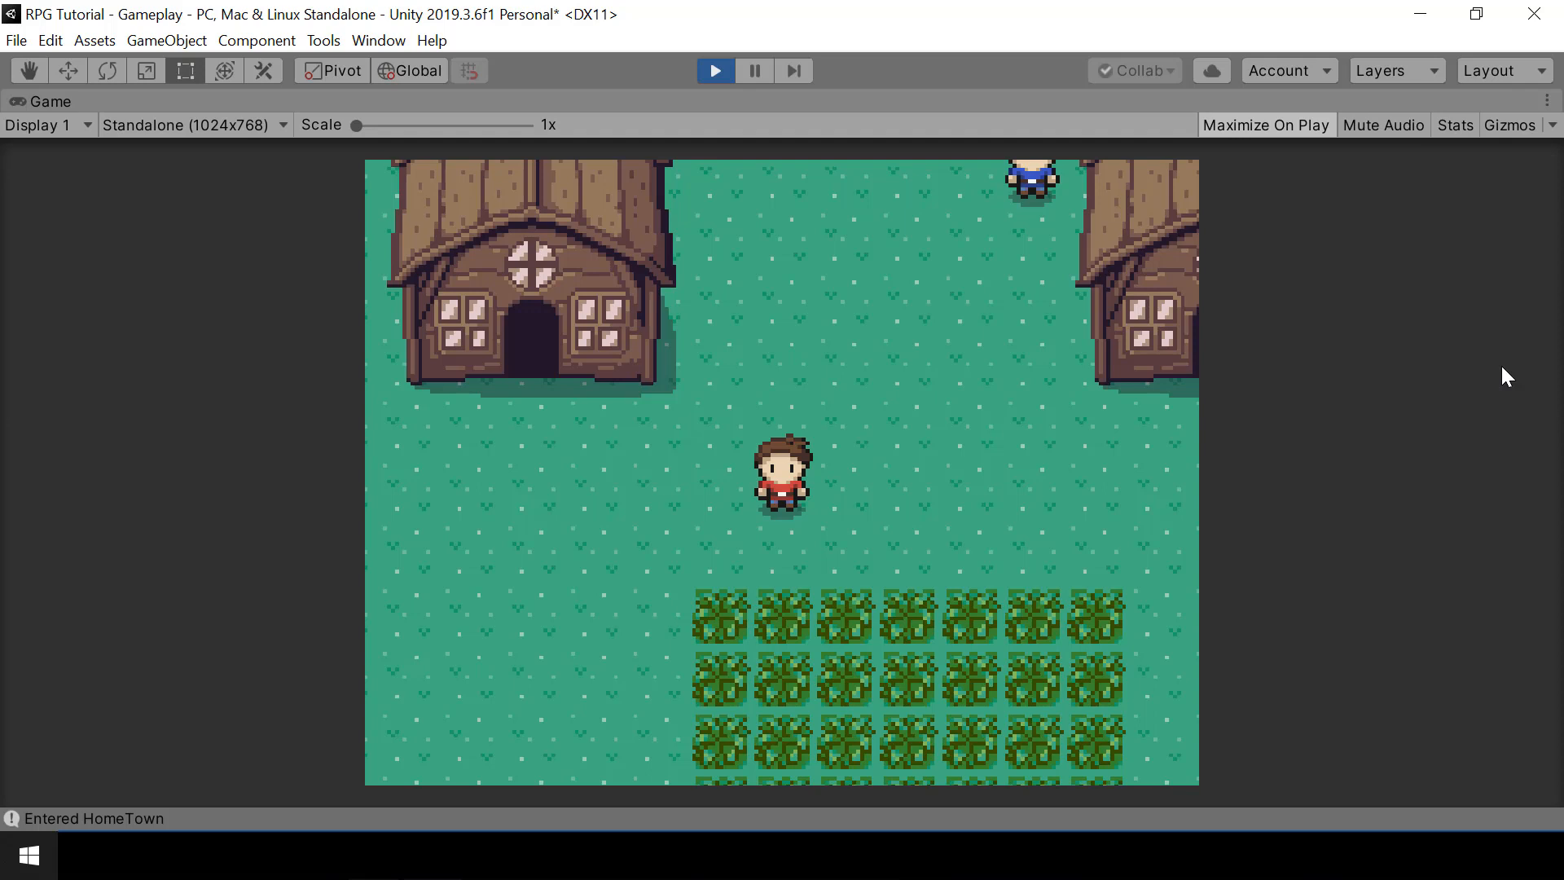
Open the inventory screen in the running game and scroll down through its item list.
{"action": "key", "text": "Return"}
{"action": "key", "text": "Down"}
{"action": "key", "text": "Return"}
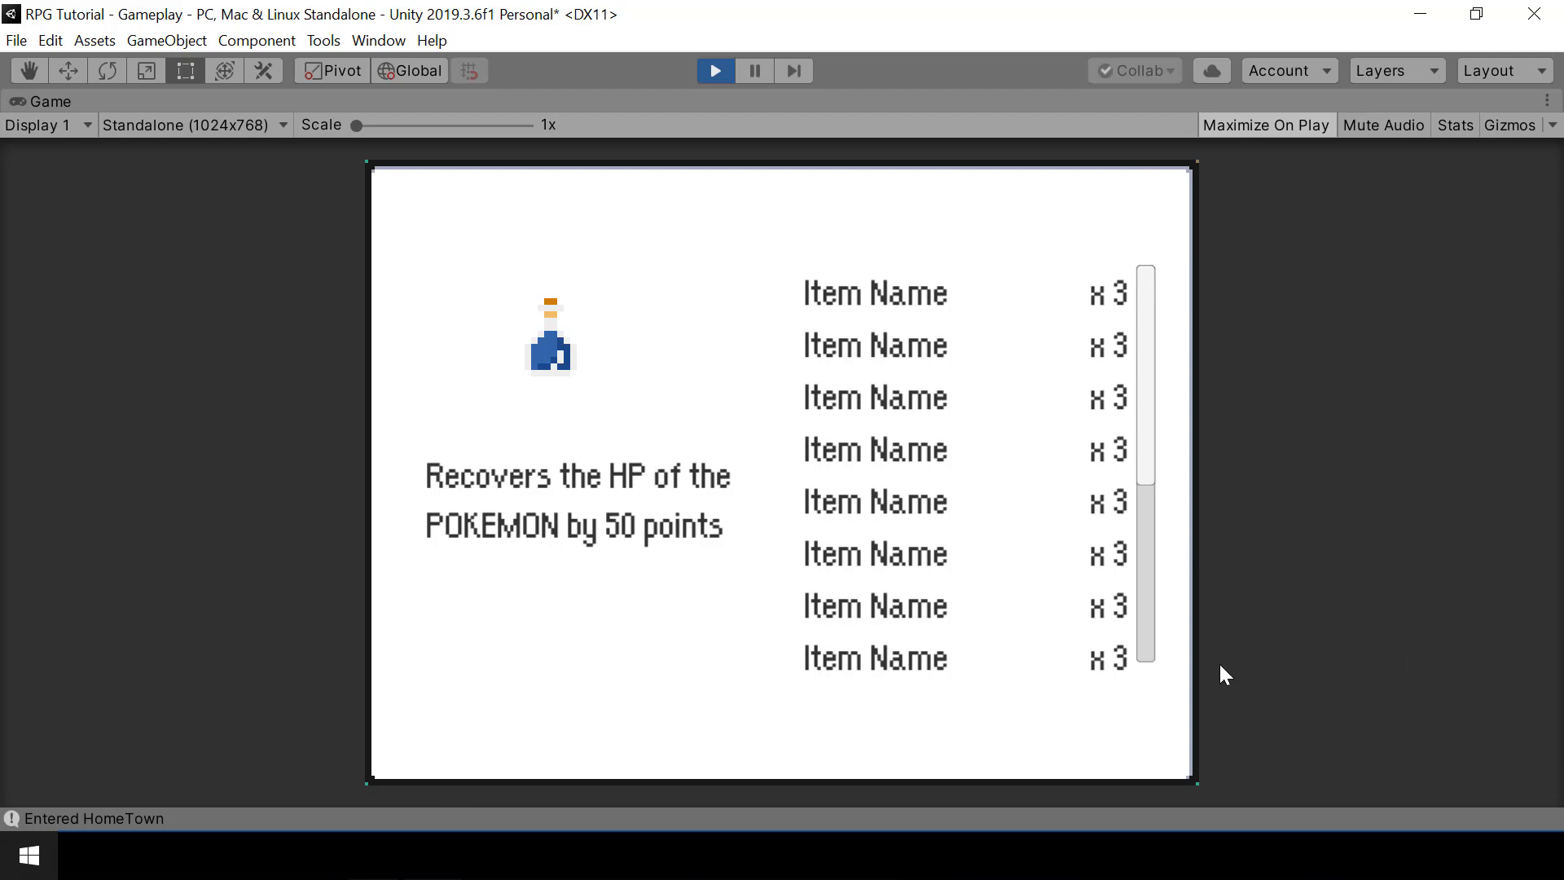
{"action": "mouse_move", "coordinate": [1146, 410]}
{"action": "left_mouse_down"}
{"action": "mouse_move", "coordinate": [1142, 595]}
{"action": "mouse_move", "coordinate": [1163, 402]}
{"action": "left_mouse_up"}
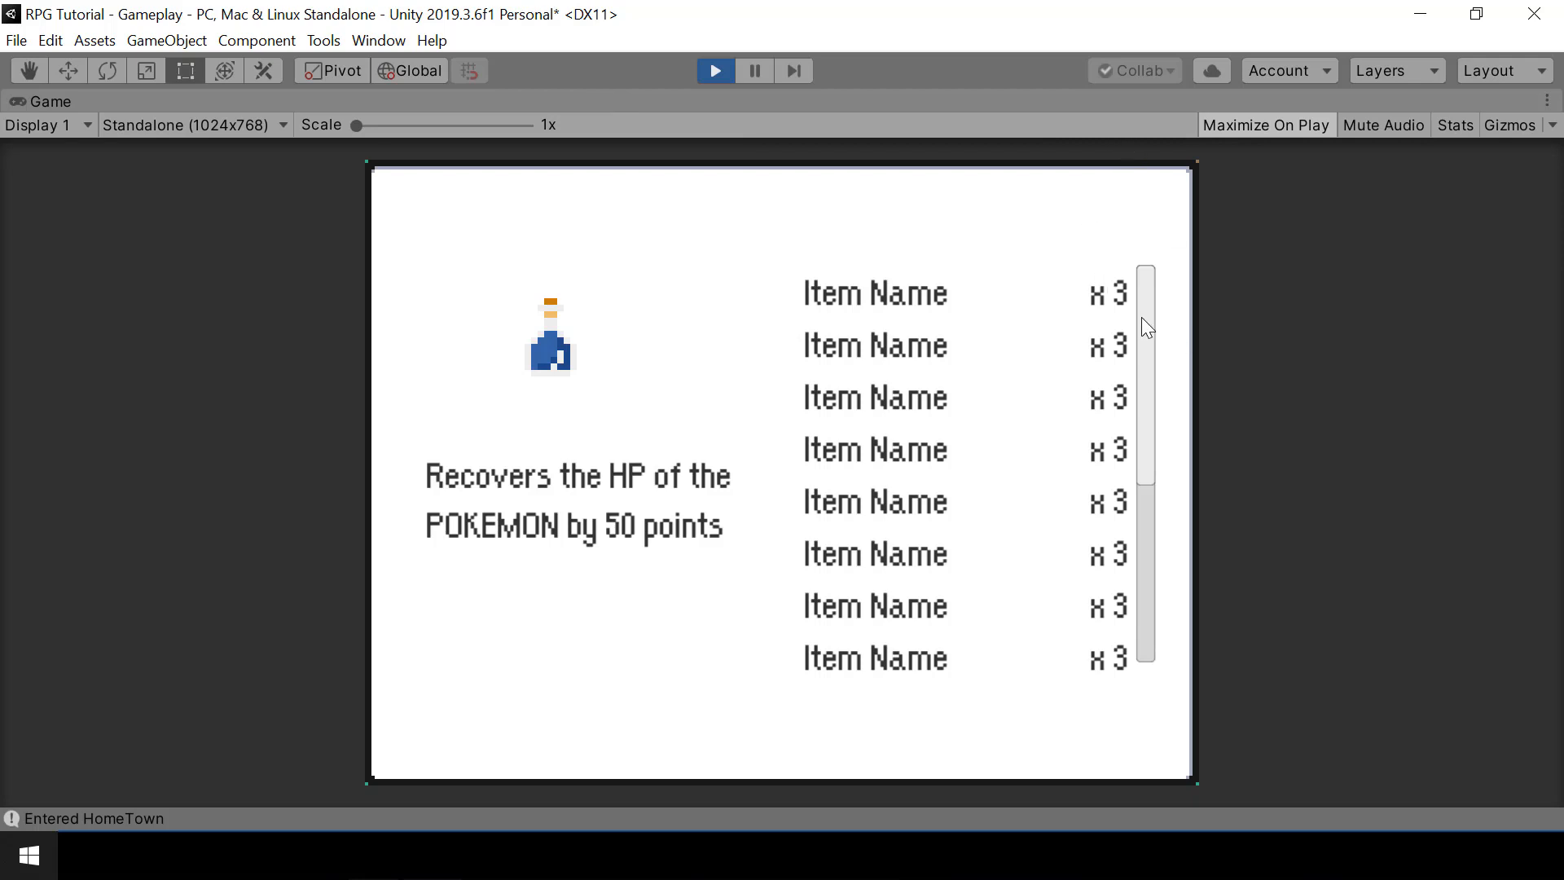
{"action": "left_click_drag", "start_coordinate": [1141, 316], "coordinate": [1139, 425]}
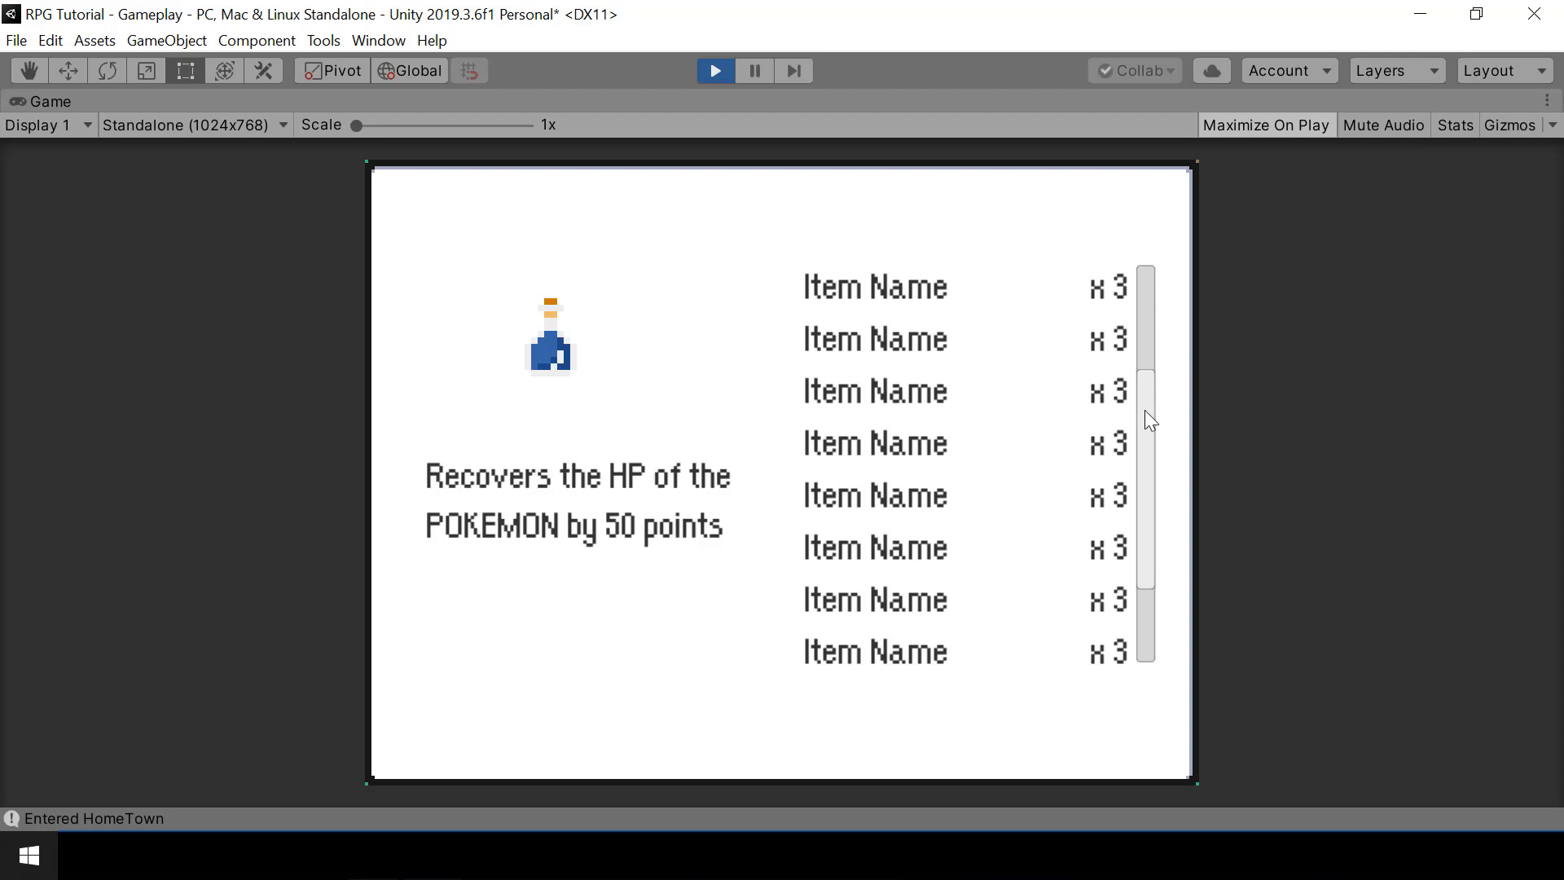
{"action": "left_click_drag", "start_coordinate": [1142, 411], "coordinate": [1144, 493]}
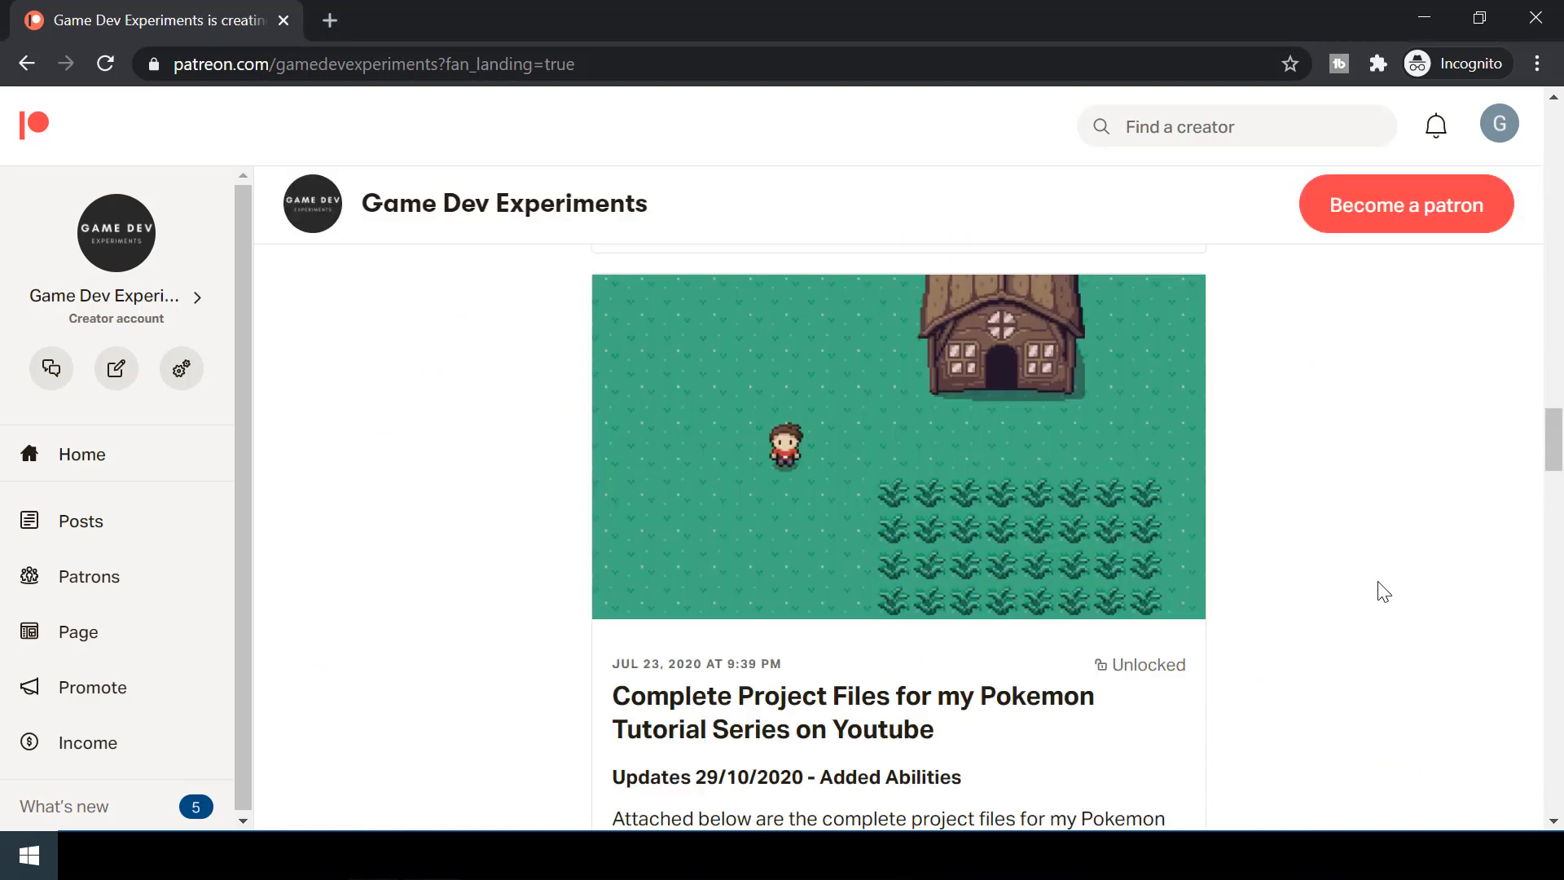
Switch to the Patreon page in the browser and read the project files post's feature lists.
{"action": "scroll", "coordinate": [1383, 592], "scroll_direction": "down", "scroll_amount": 4}
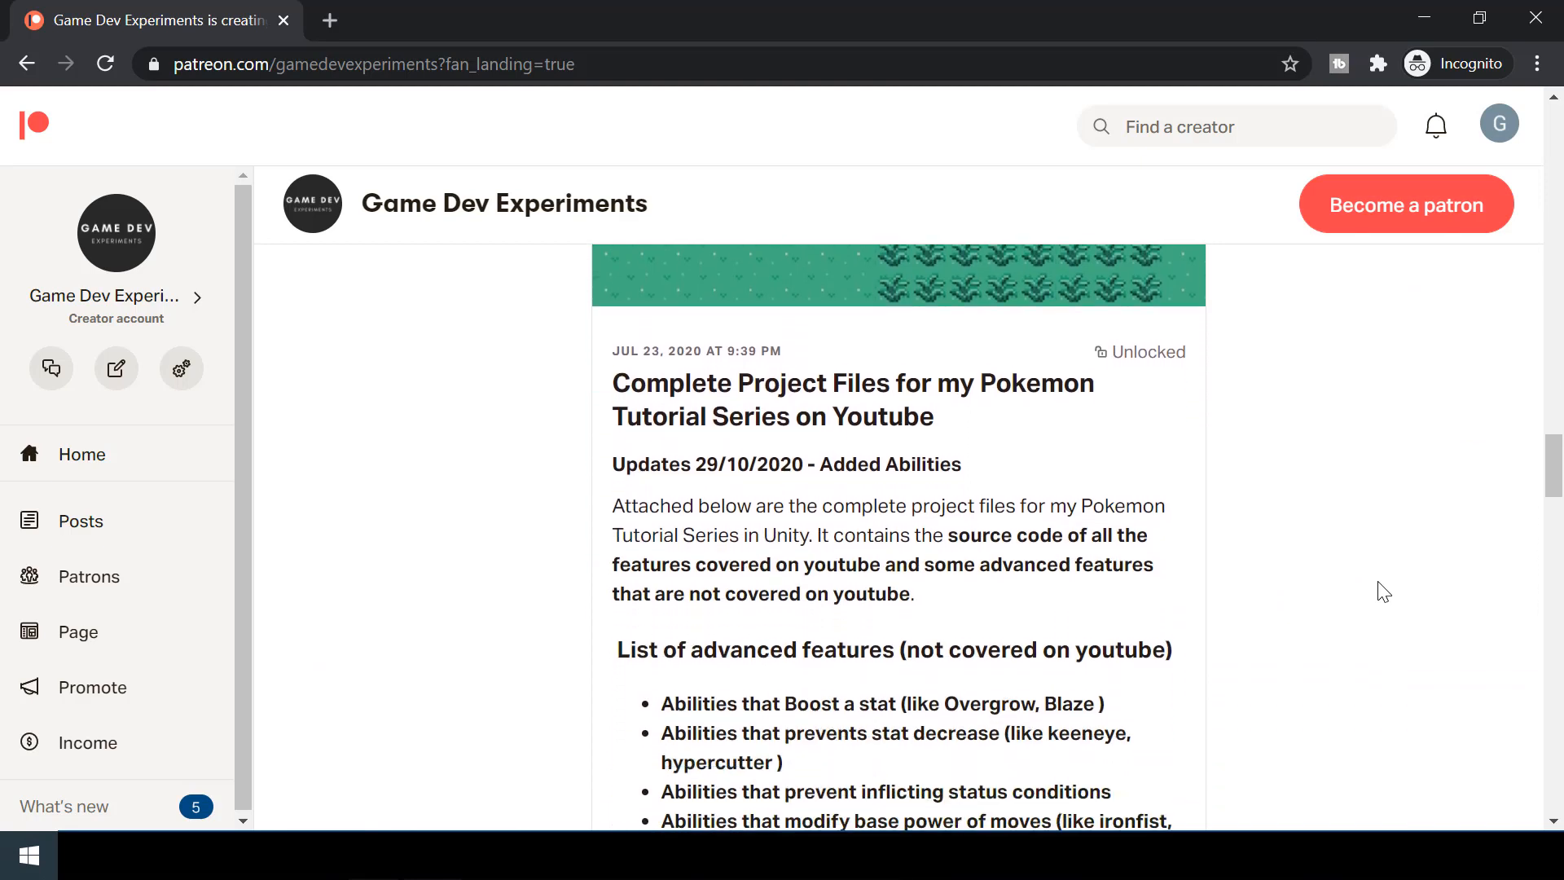
{"action": "scroll", "coordinate": [1383, 592], "scroll_direction": "down", "scroll_amount": 4}
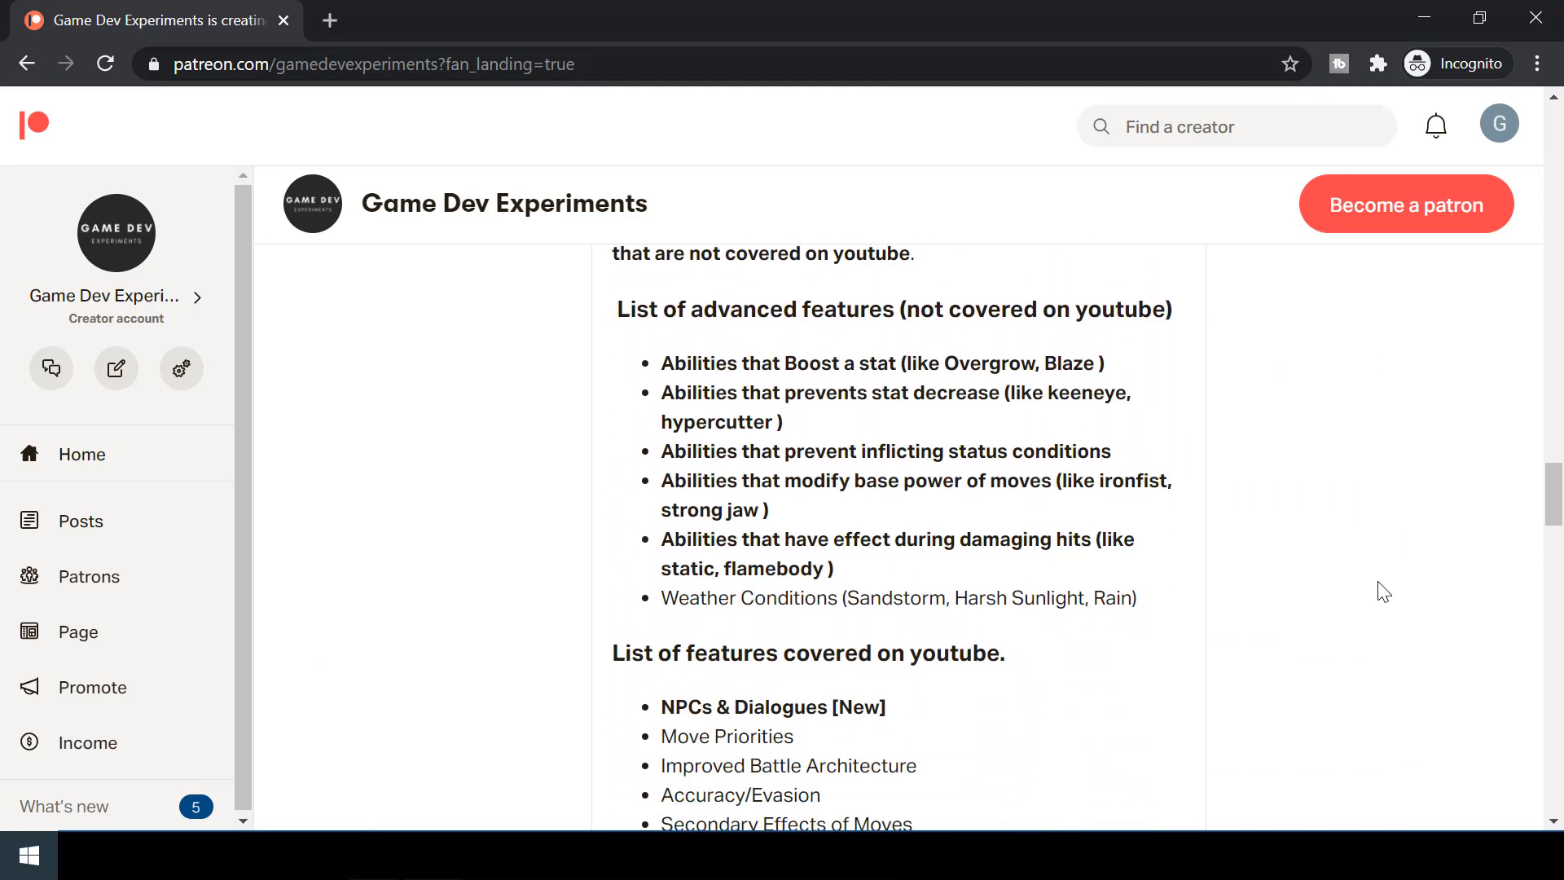
{"action": "scroll", "coordinate": [1383, 592], "scroll_direction": "down", "scroll_amount": 3}
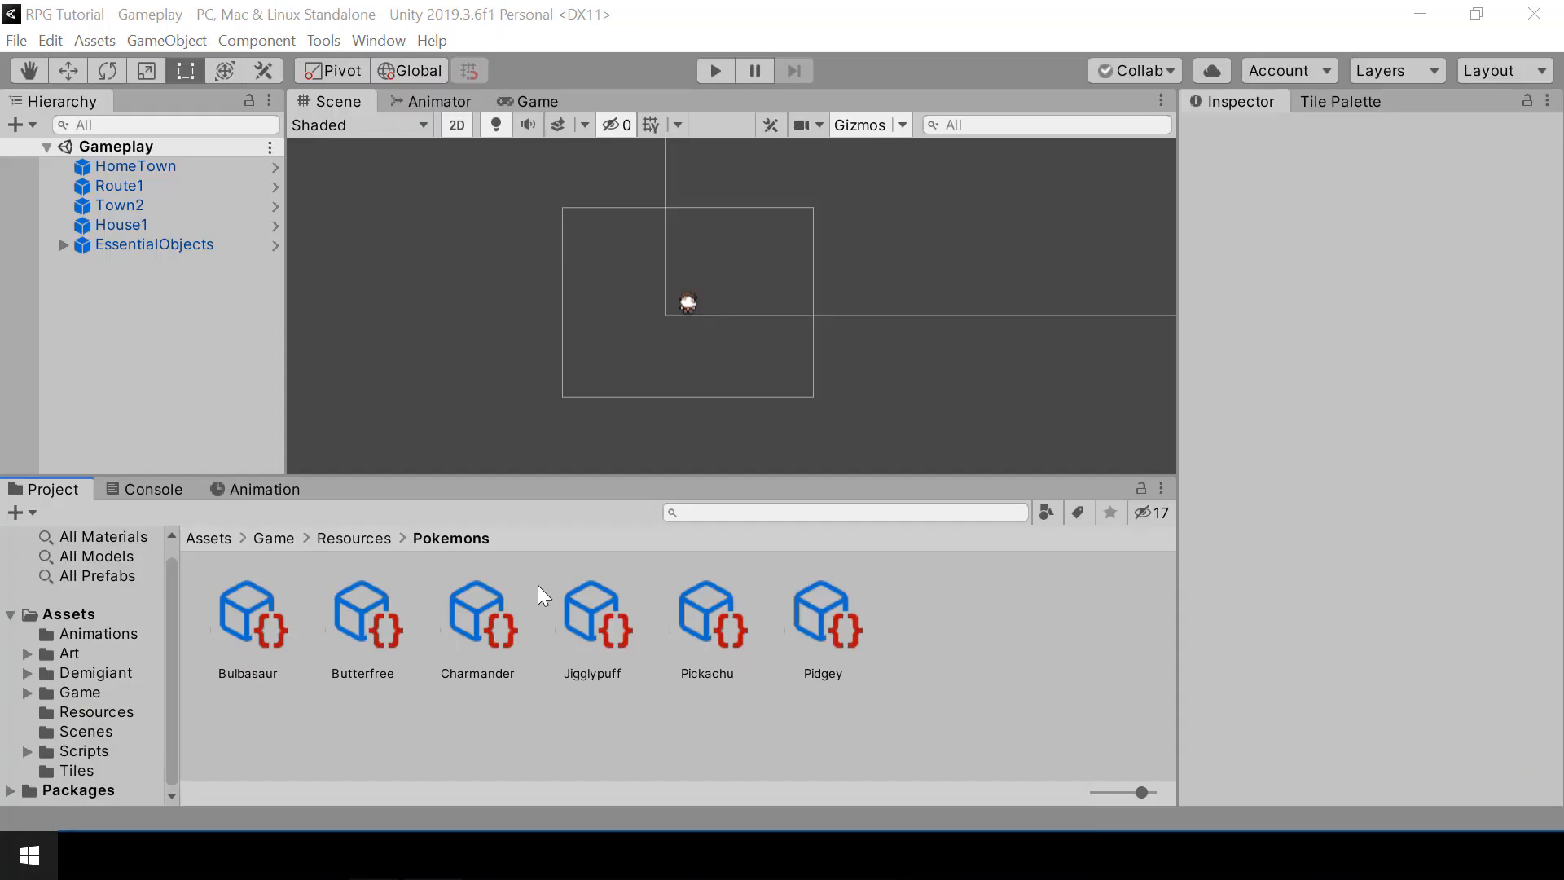
Open the UI Canvas prefab inside EssentialObjects and create an empty child object named InventoryUI.
{"action": "left_click", "coordinate": [276, 246]}
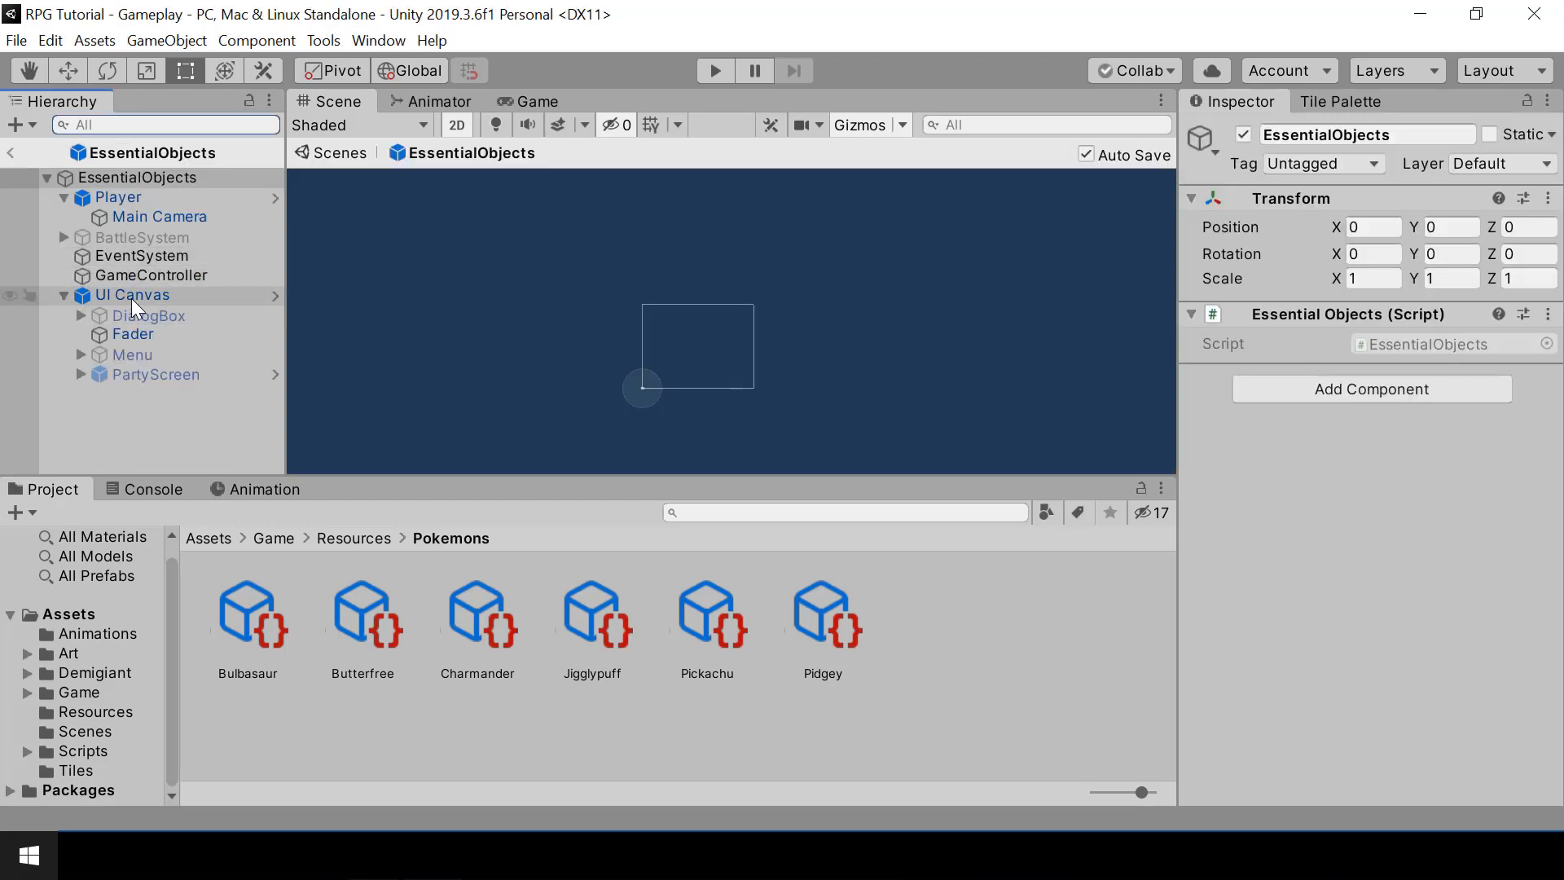
{"action": "left_click", "coordinate": [275, 295]}
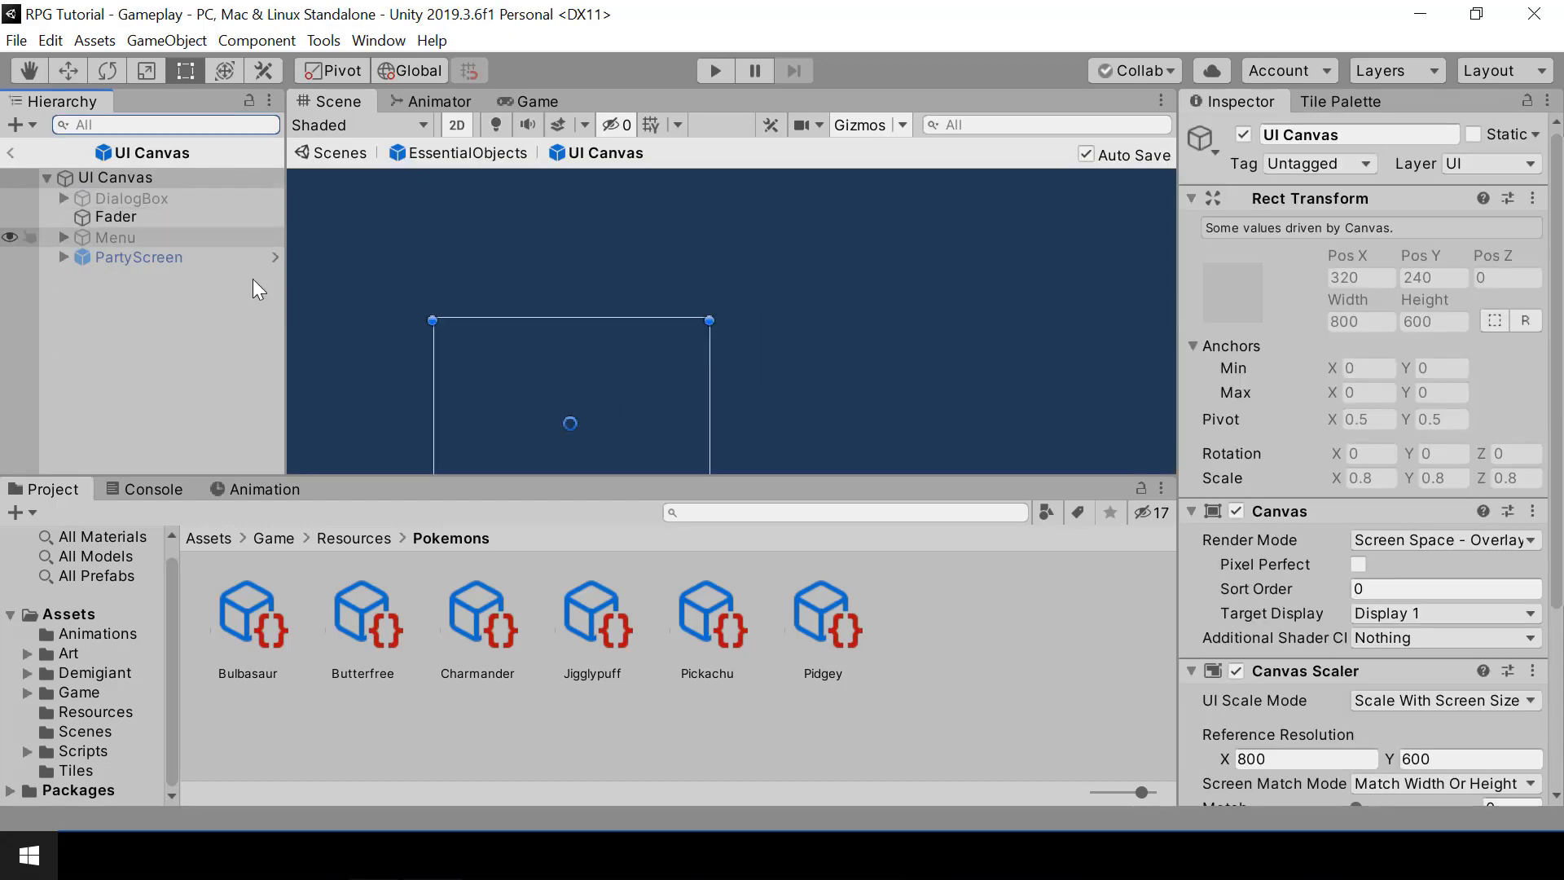
{"action": "right_click", "coordinate": [110, 182]}
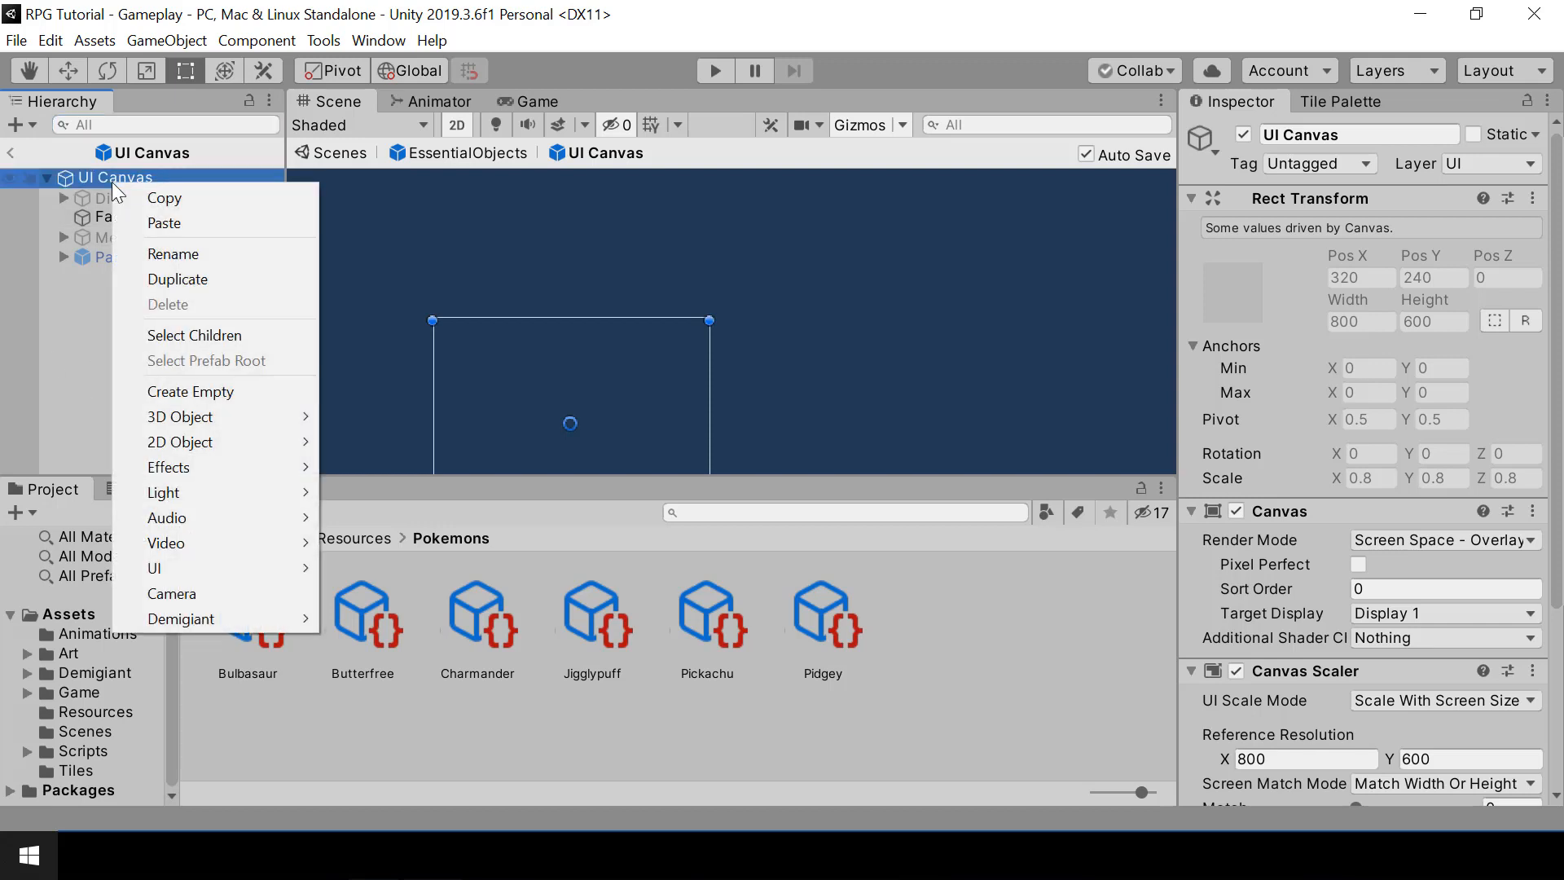
{"action": "left_click", "coordinate": [199, 393]}
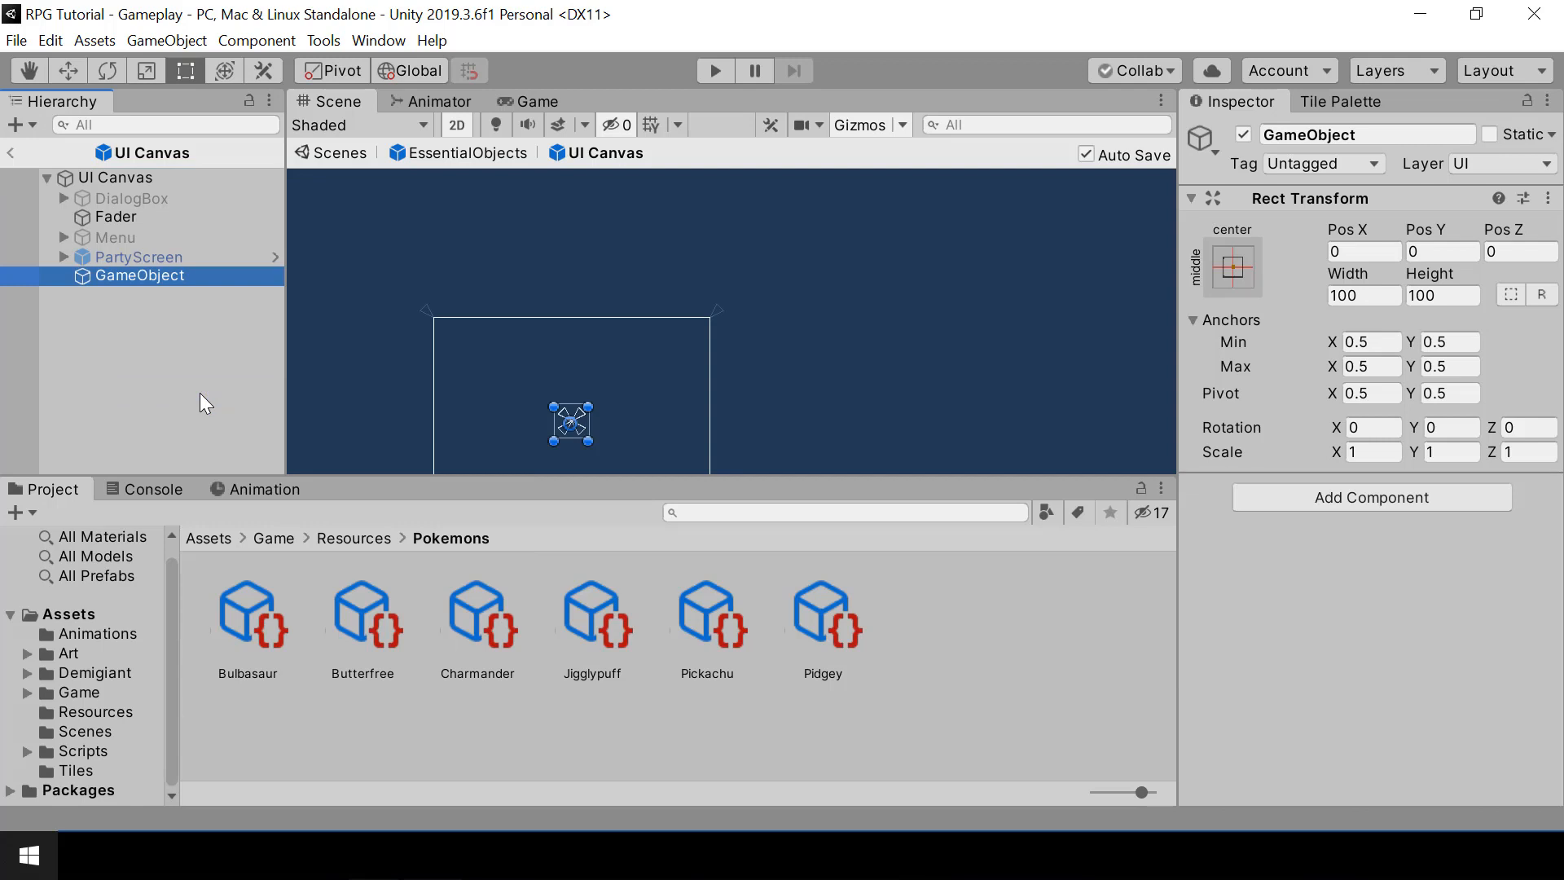
{"action": "left_click", "coordinate": [1365, 136]}
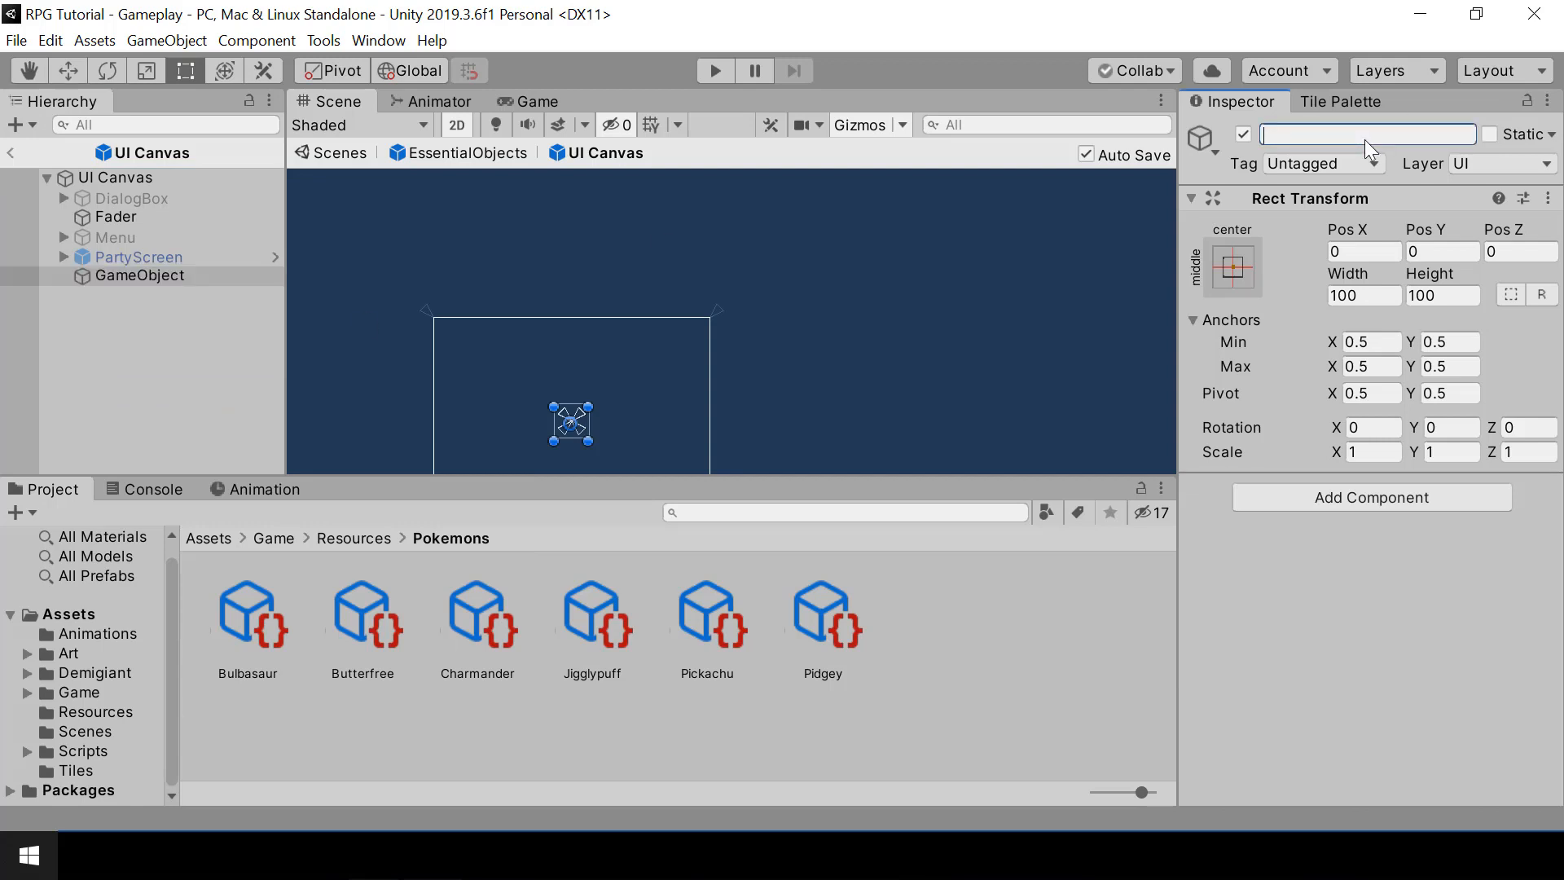
{"action": "type", "text": "InventoryUI"}
{"action": "key", "text": "Return"}
Add an Image component to InventoryUI and set its source image to the dialog-plain sprite.
{"action": "scroll", "coordinate": [907, 399], "scroll_direction": "down", "scroll_amount": 2}
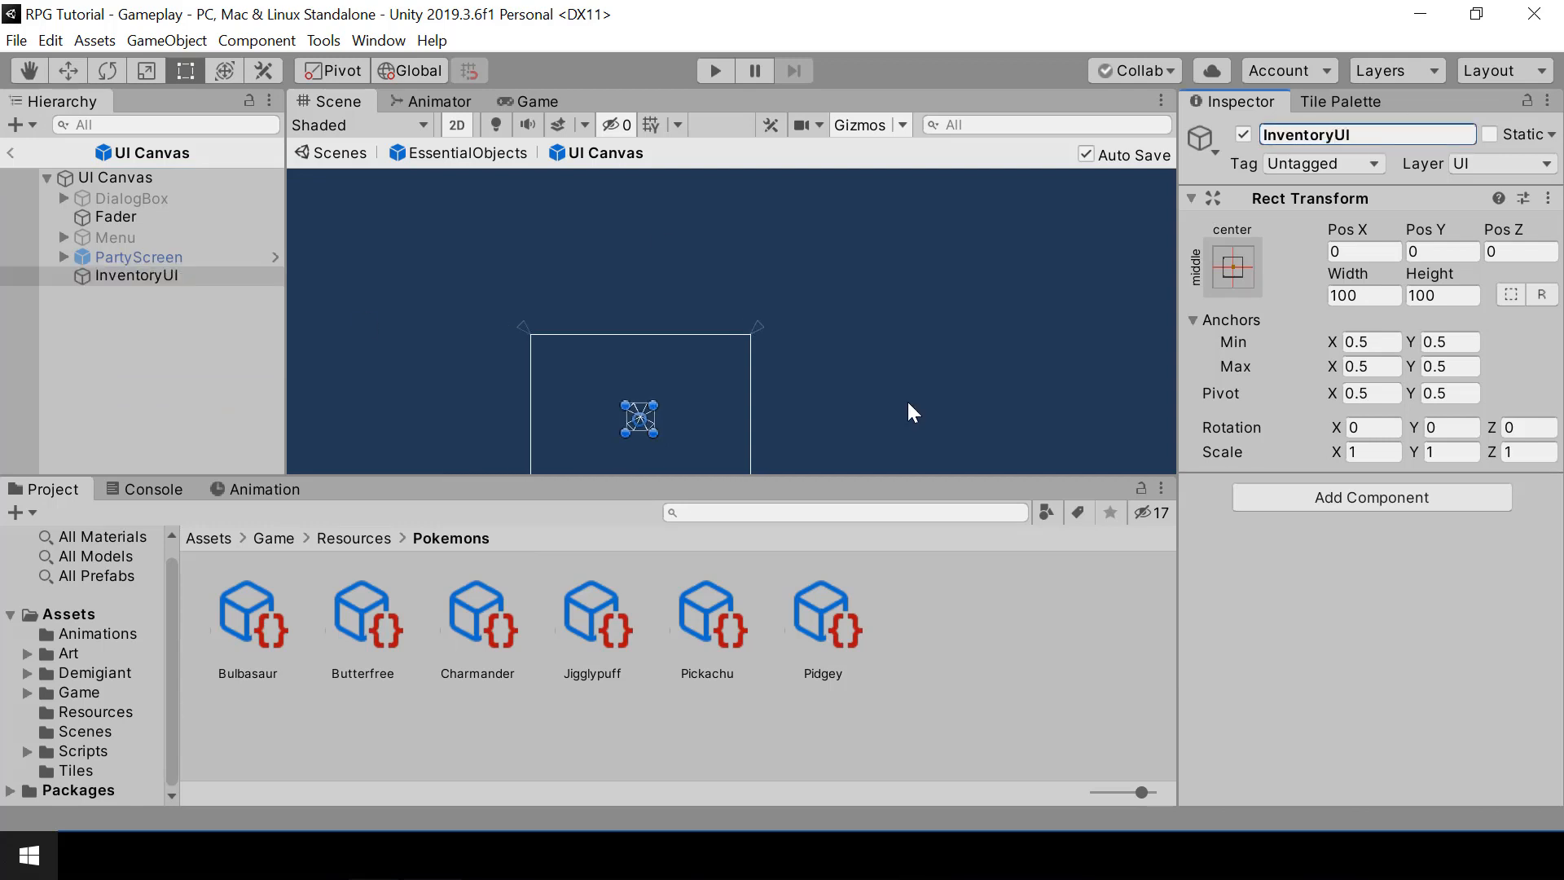
{"action": "middle_click_drag", "start_coordinate": [906, 399], "coordinate": [936, 315]}
{"action": "key", "text": "t"}
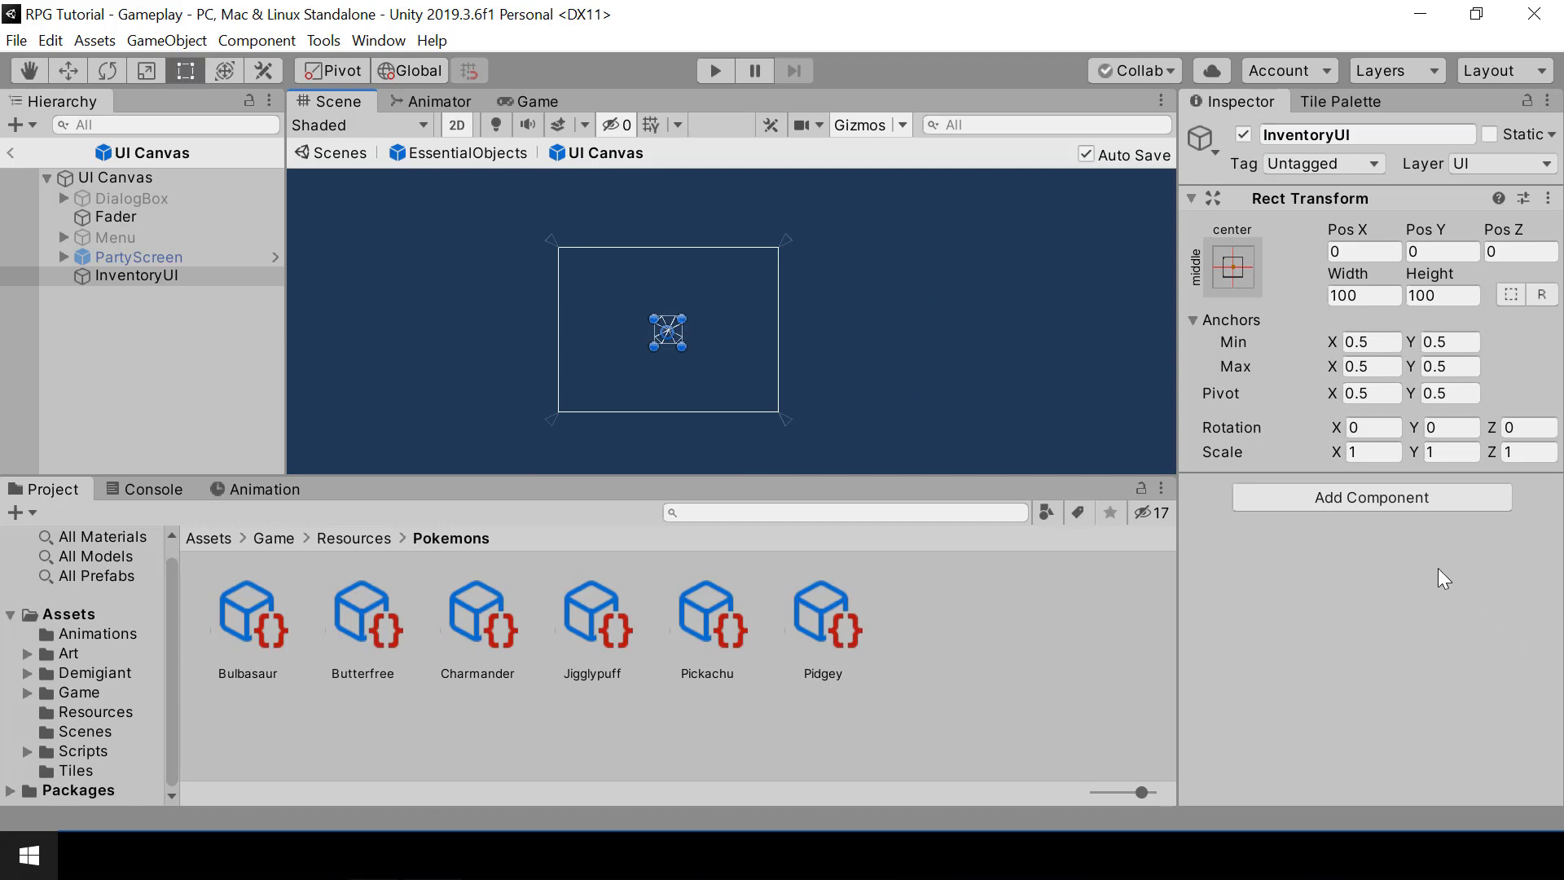
{"action": "left_click", "coordinate": [1369, 498]}
{"action": "type", "text": "image"}
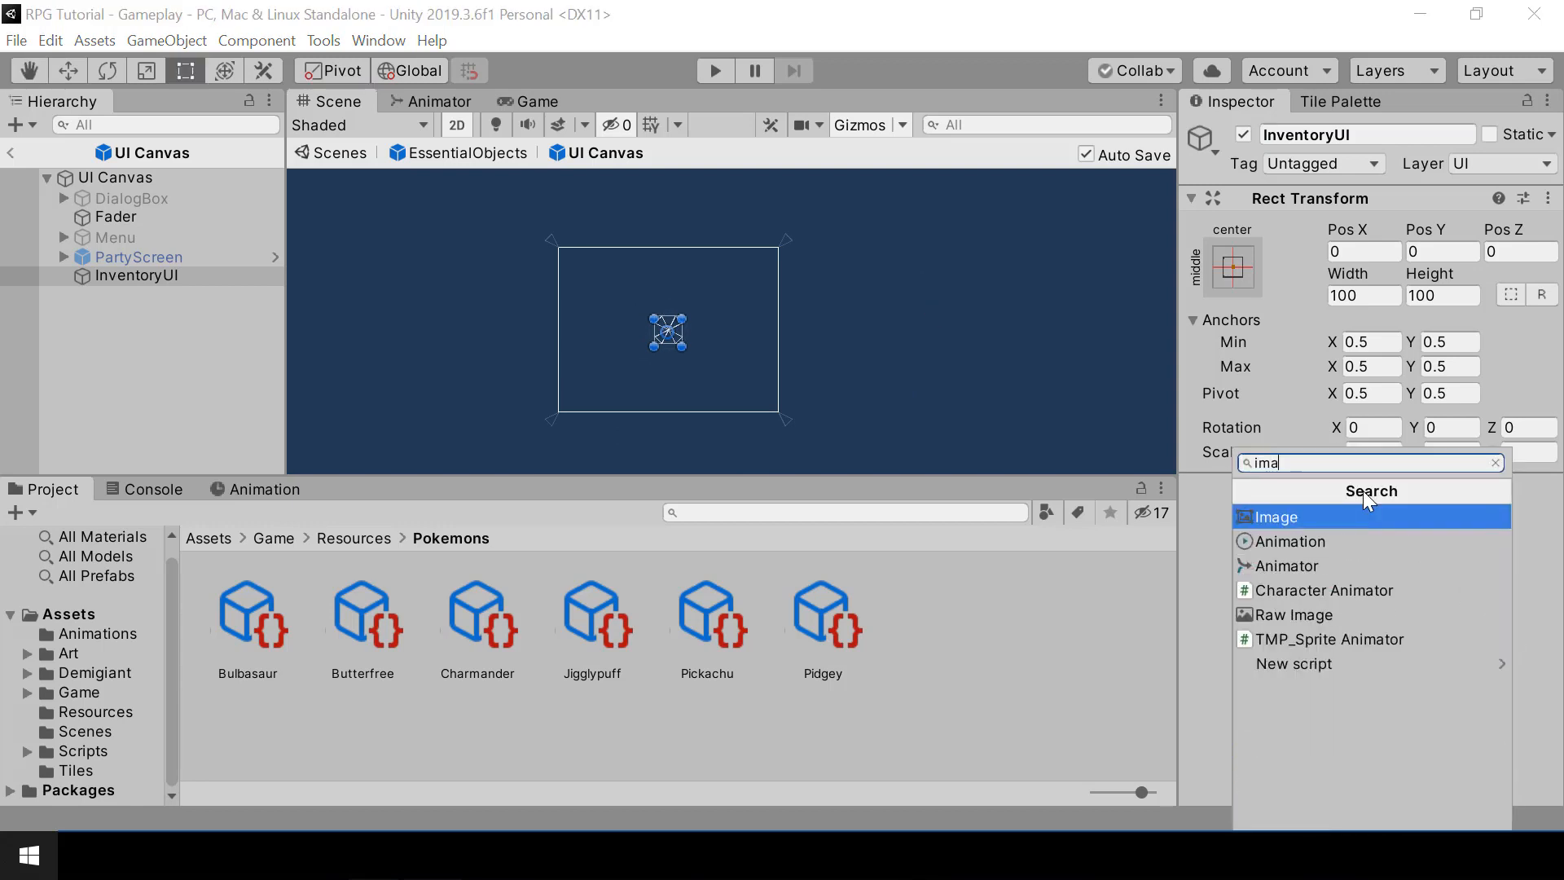
{"action": "key", "text": "Return"}
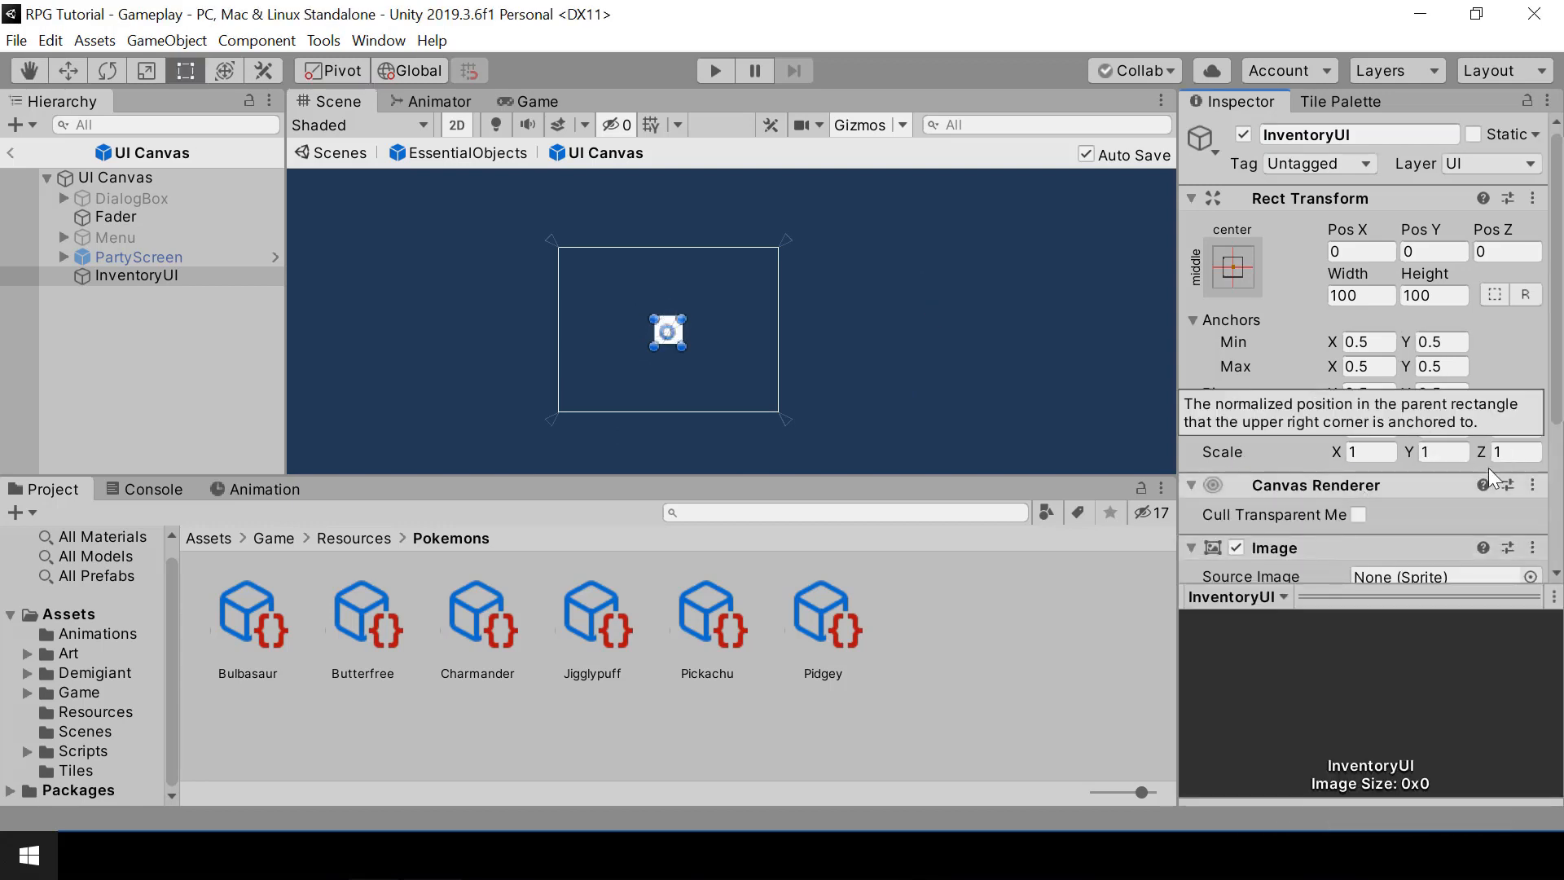
{"action": "scroll", "coordinate": [1516, 510], "scroll_direction": "down", "scroll_amount": 5}
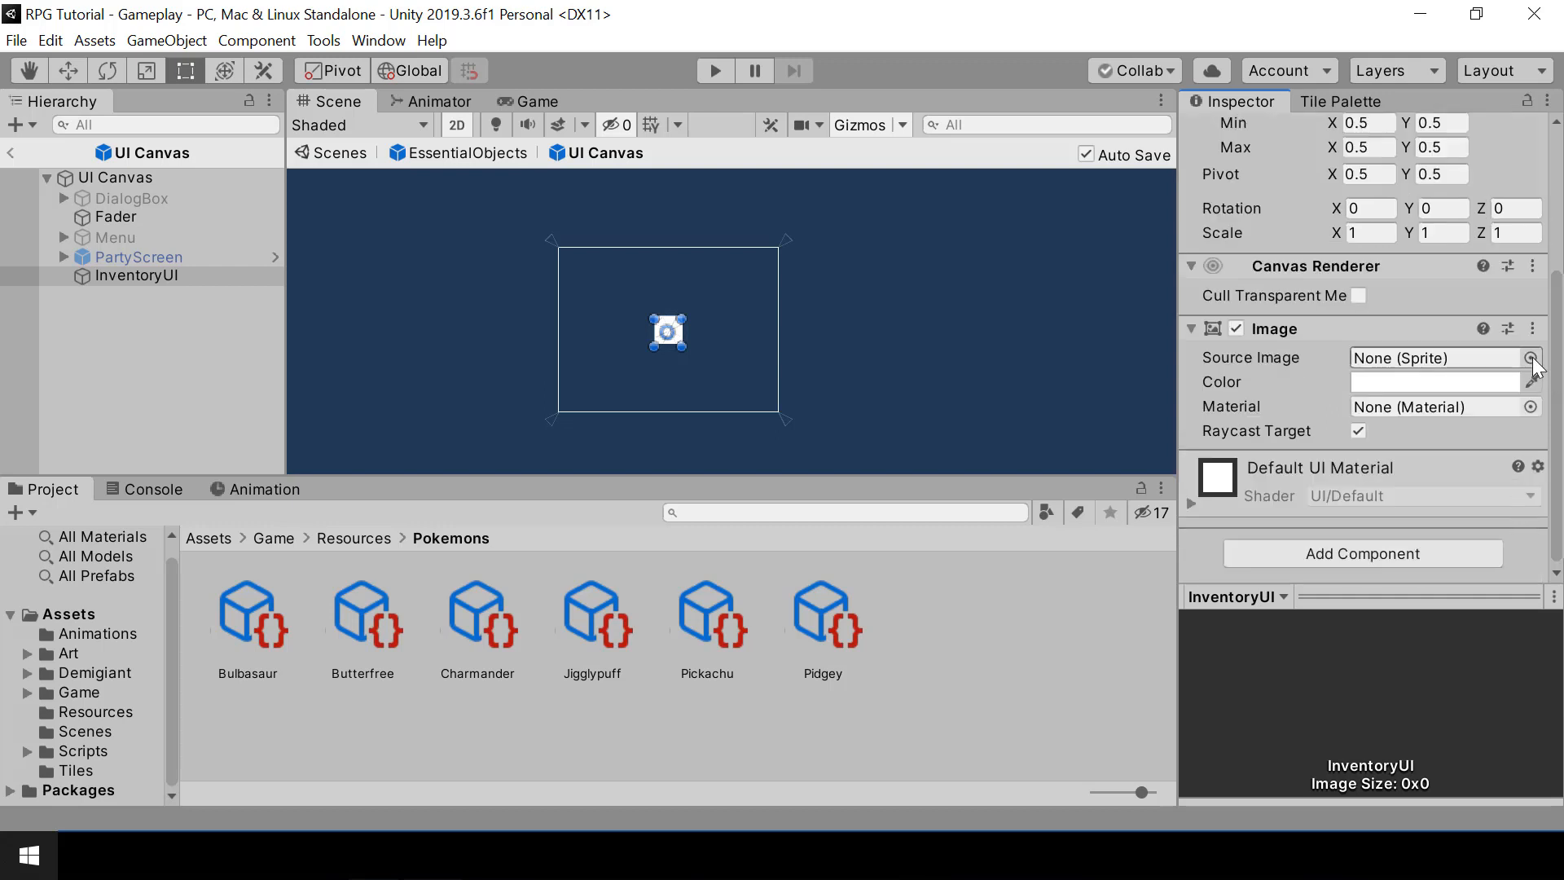
{"action": "left_click", "coordinate": [1531, 358]}
{"action": "type", "text": "dia"}
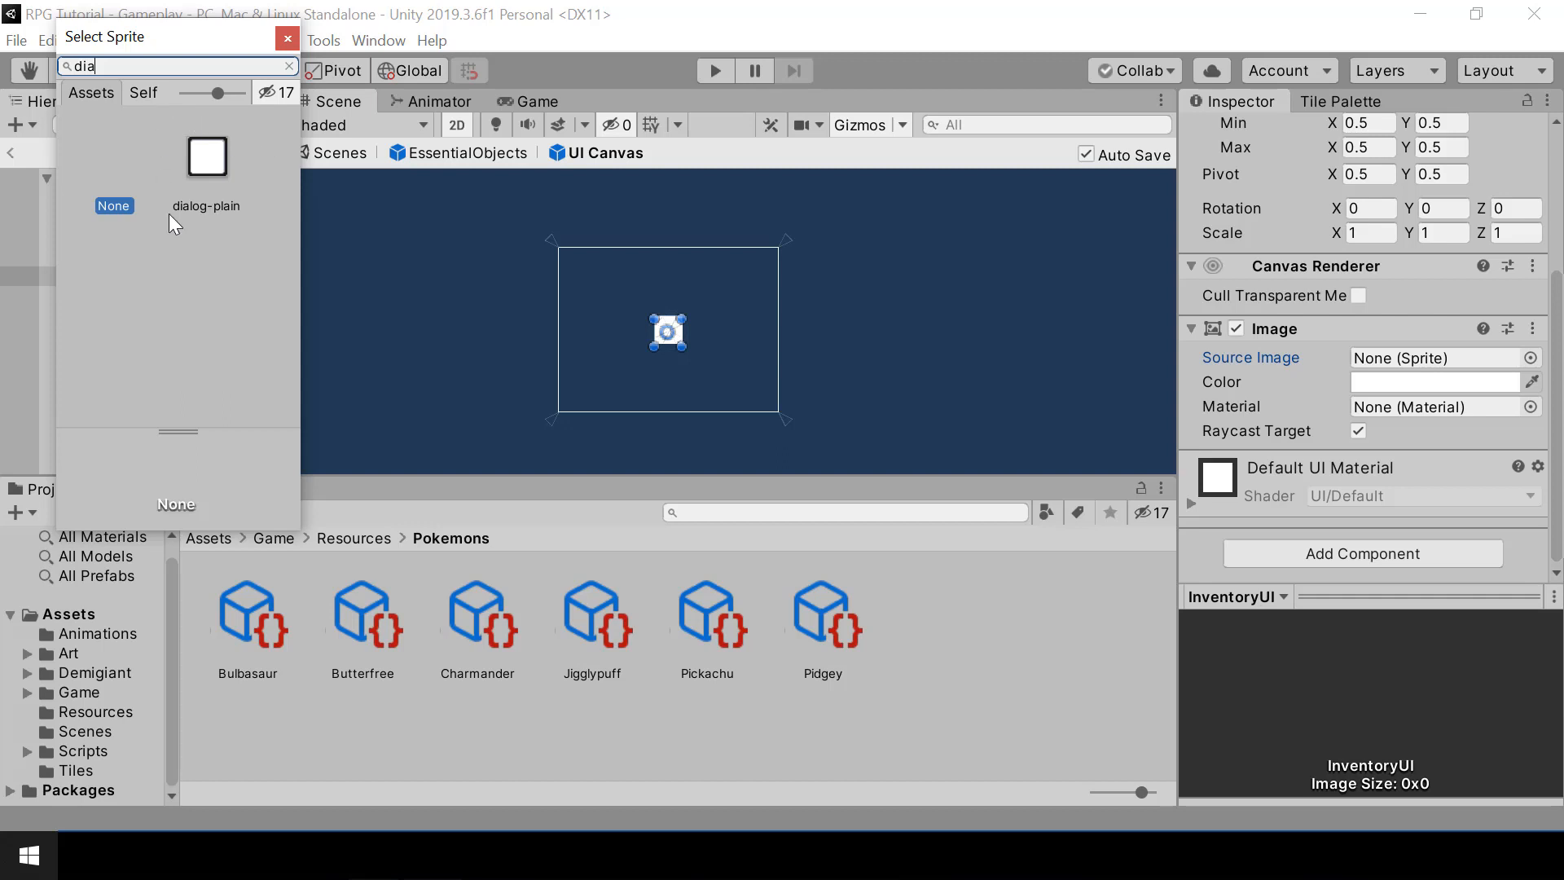
{"action": "double_click", "coordinate": [206, 157]}
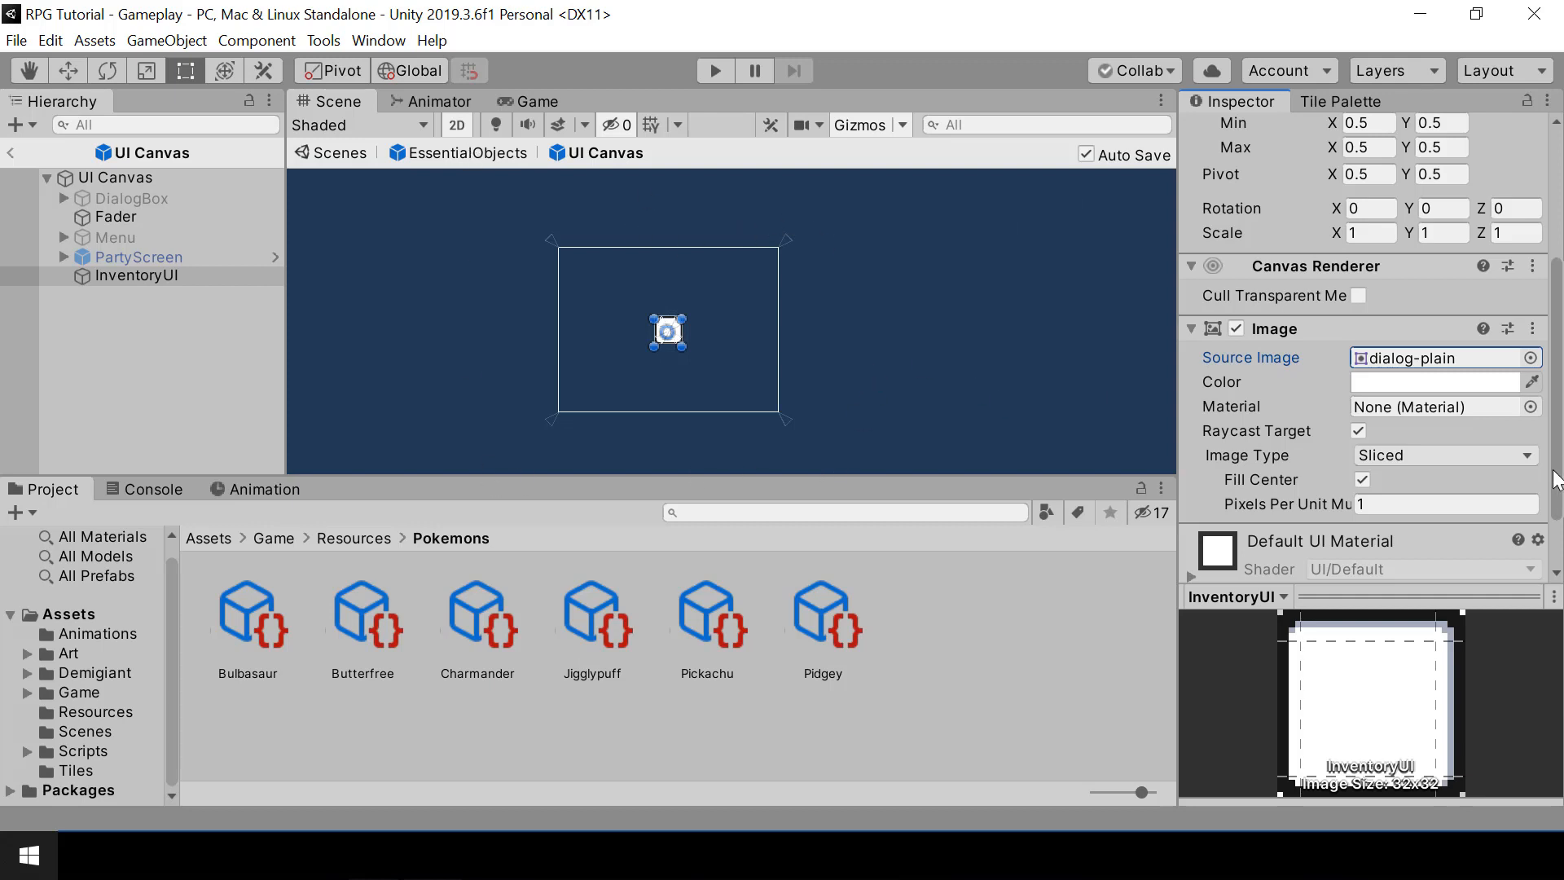
Stretch InventoryUI over the whole canvas in both directions, setting its anchors and position together.
{"action": "scroll", "coordinate": [1226, 266], "scroll_direction": "up", "scroll_amount": 3}
{"action": "left_click", "coordinate": [1229, 270]}
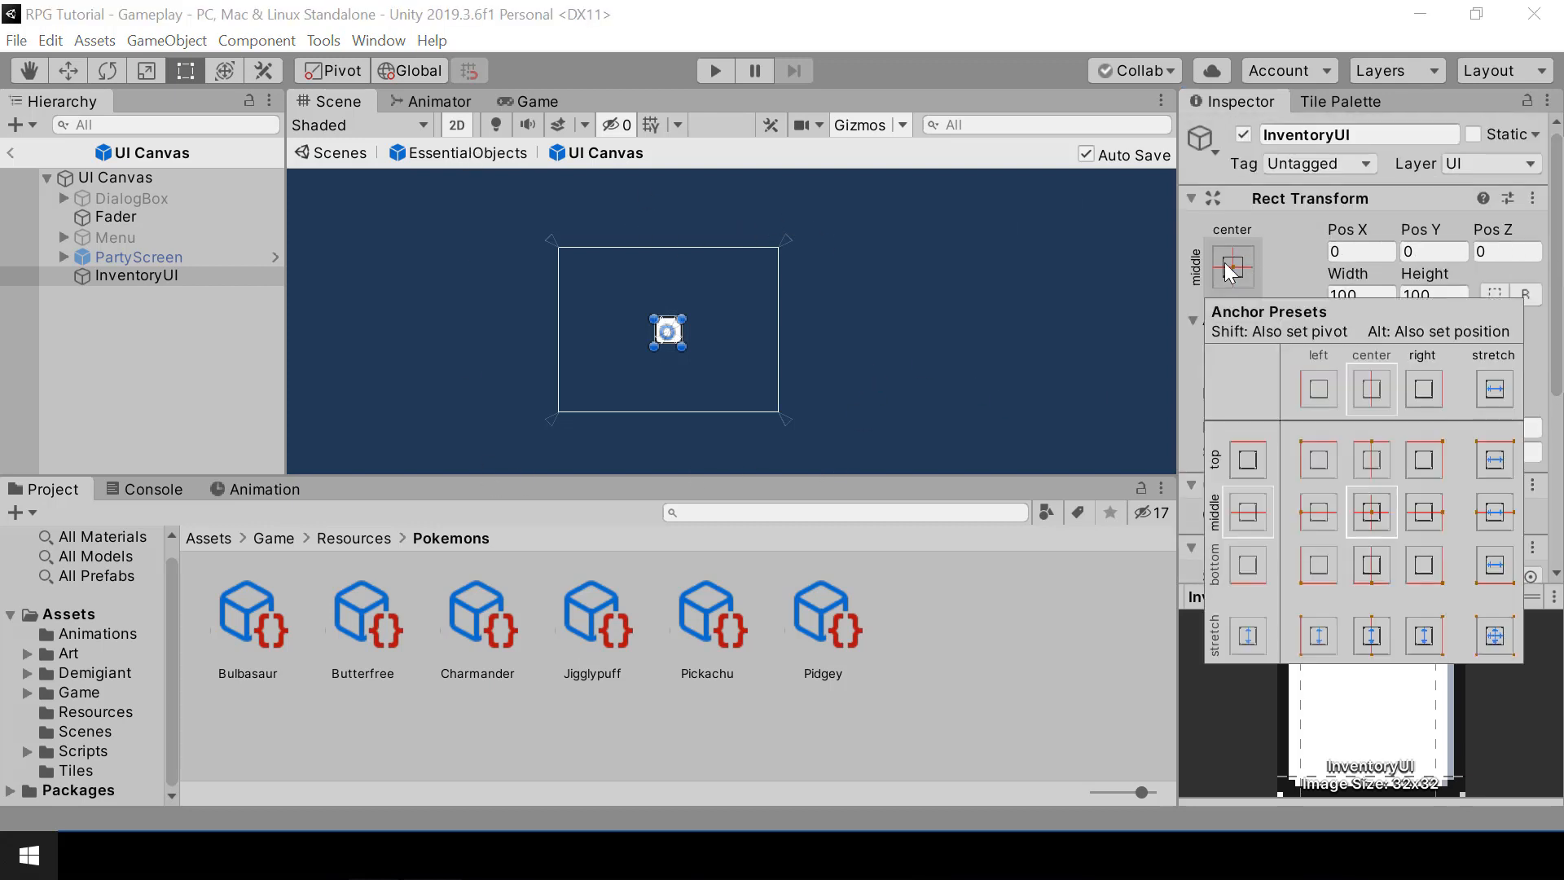
{"action": "key", "text": "alt"}
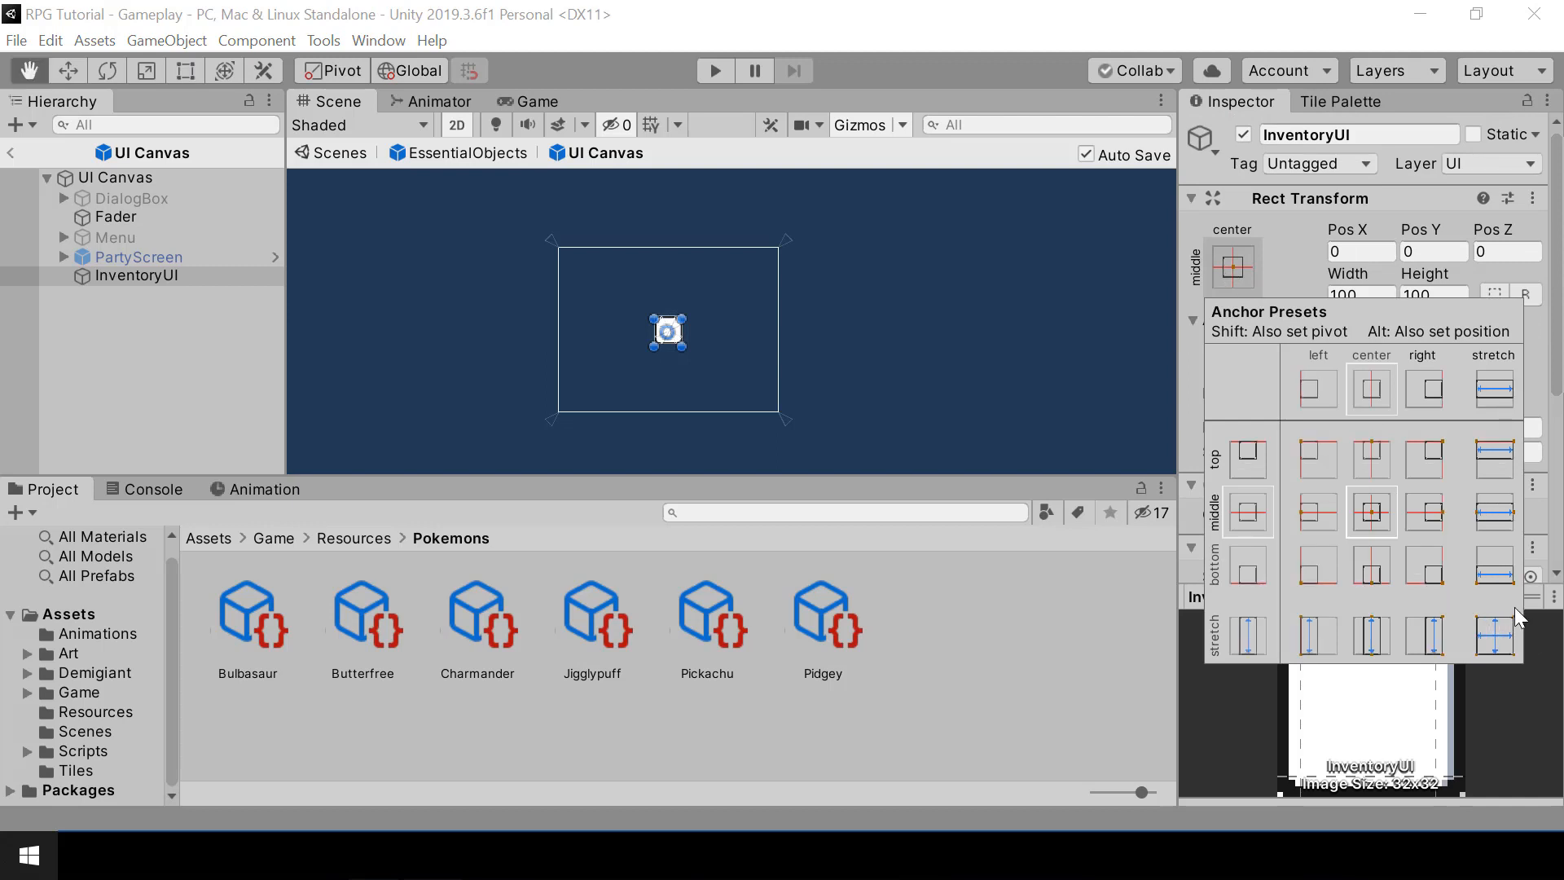
{"action": "left_click", "coordinate": [1495, 637], "text": "alt"}
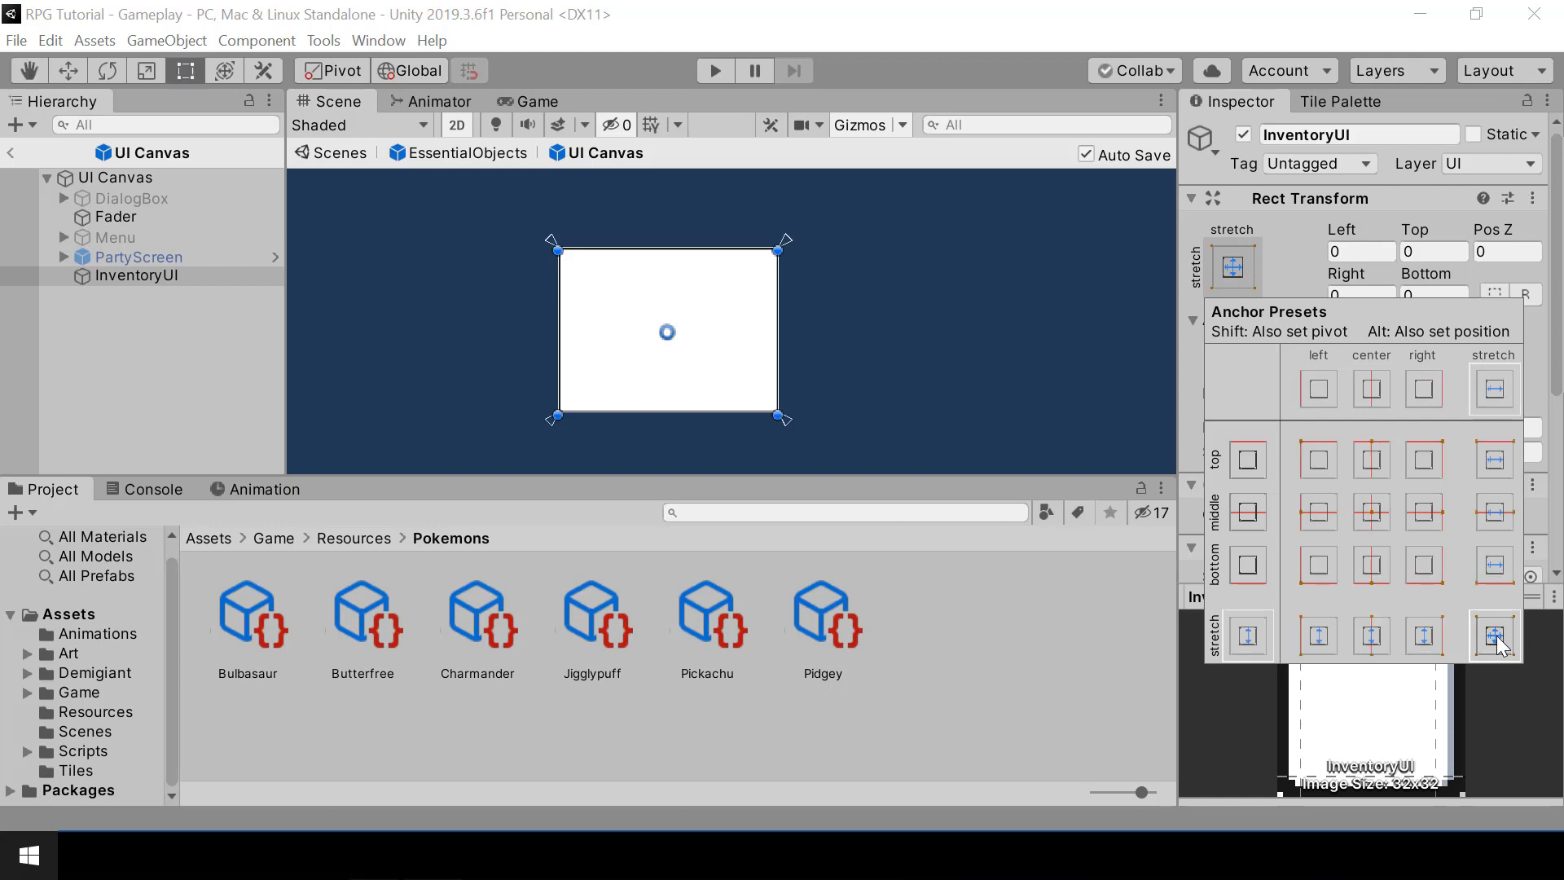
{"action": "left_click", "coordinate": [990, 403]}
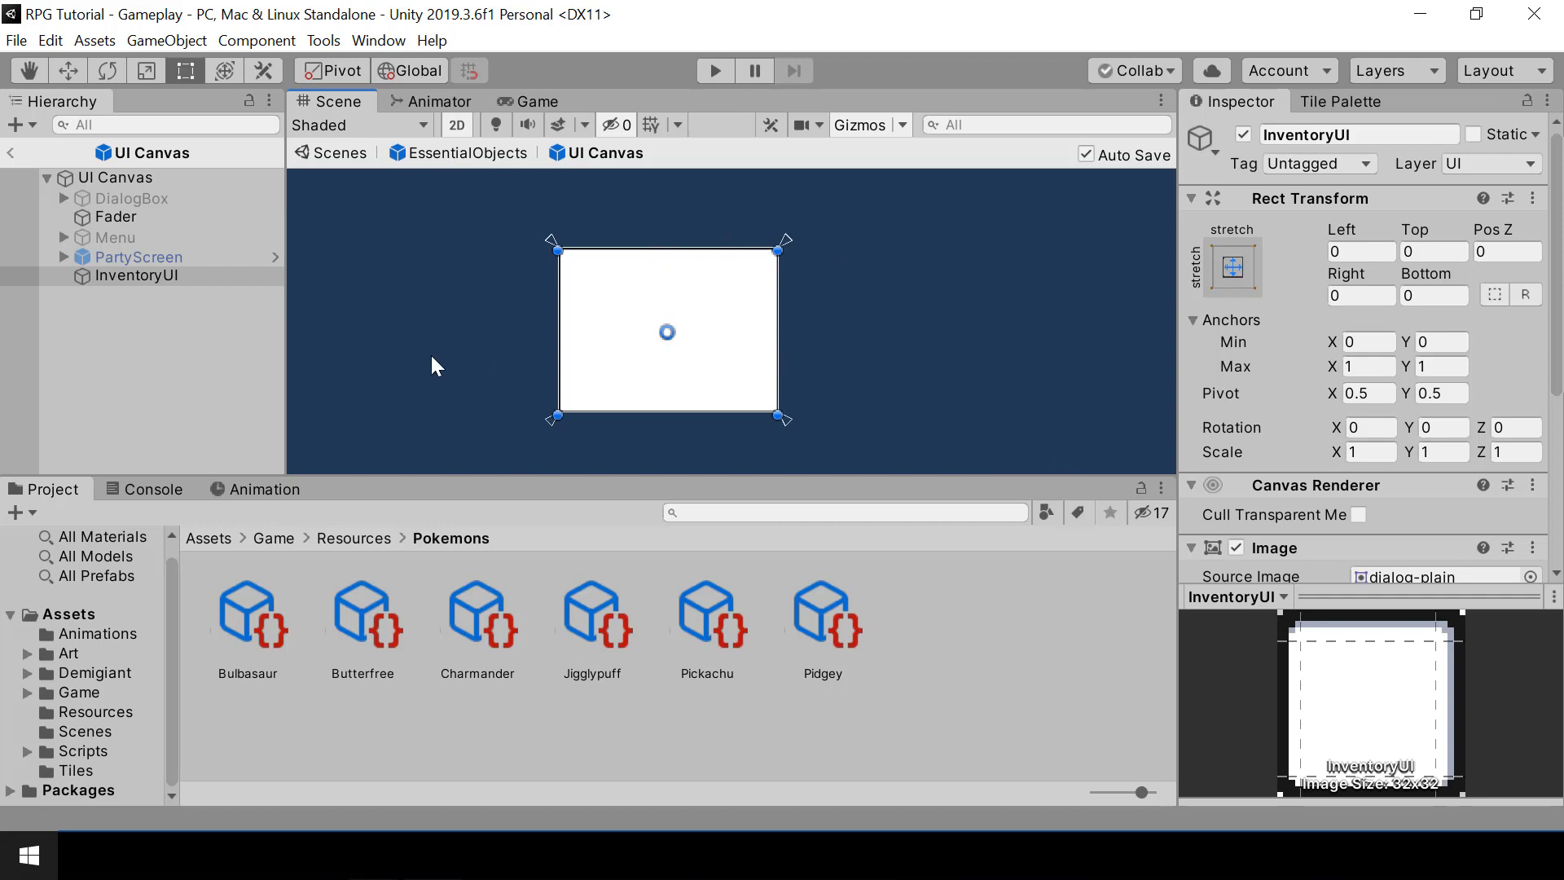
Create a UI Image as a child of InventoryUI and name it ItemIcon.
{"action": "scroll", "coordinate": [430, 353], "scroll_direction": "up", "scroll_amount": 2}
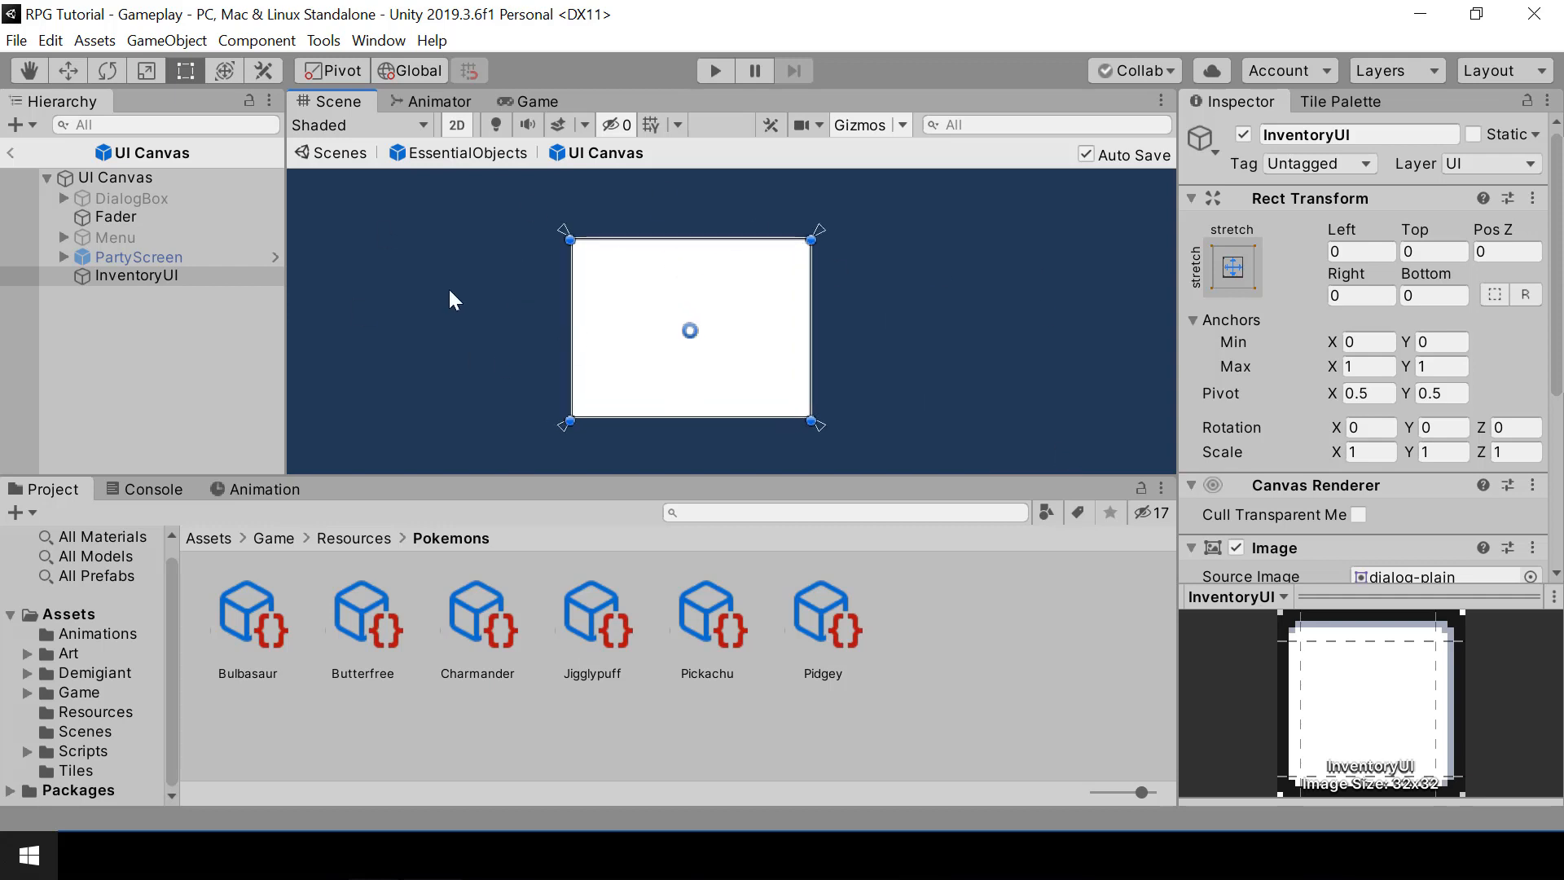
{"action": "right_click", "coordinate": [159, 269]}
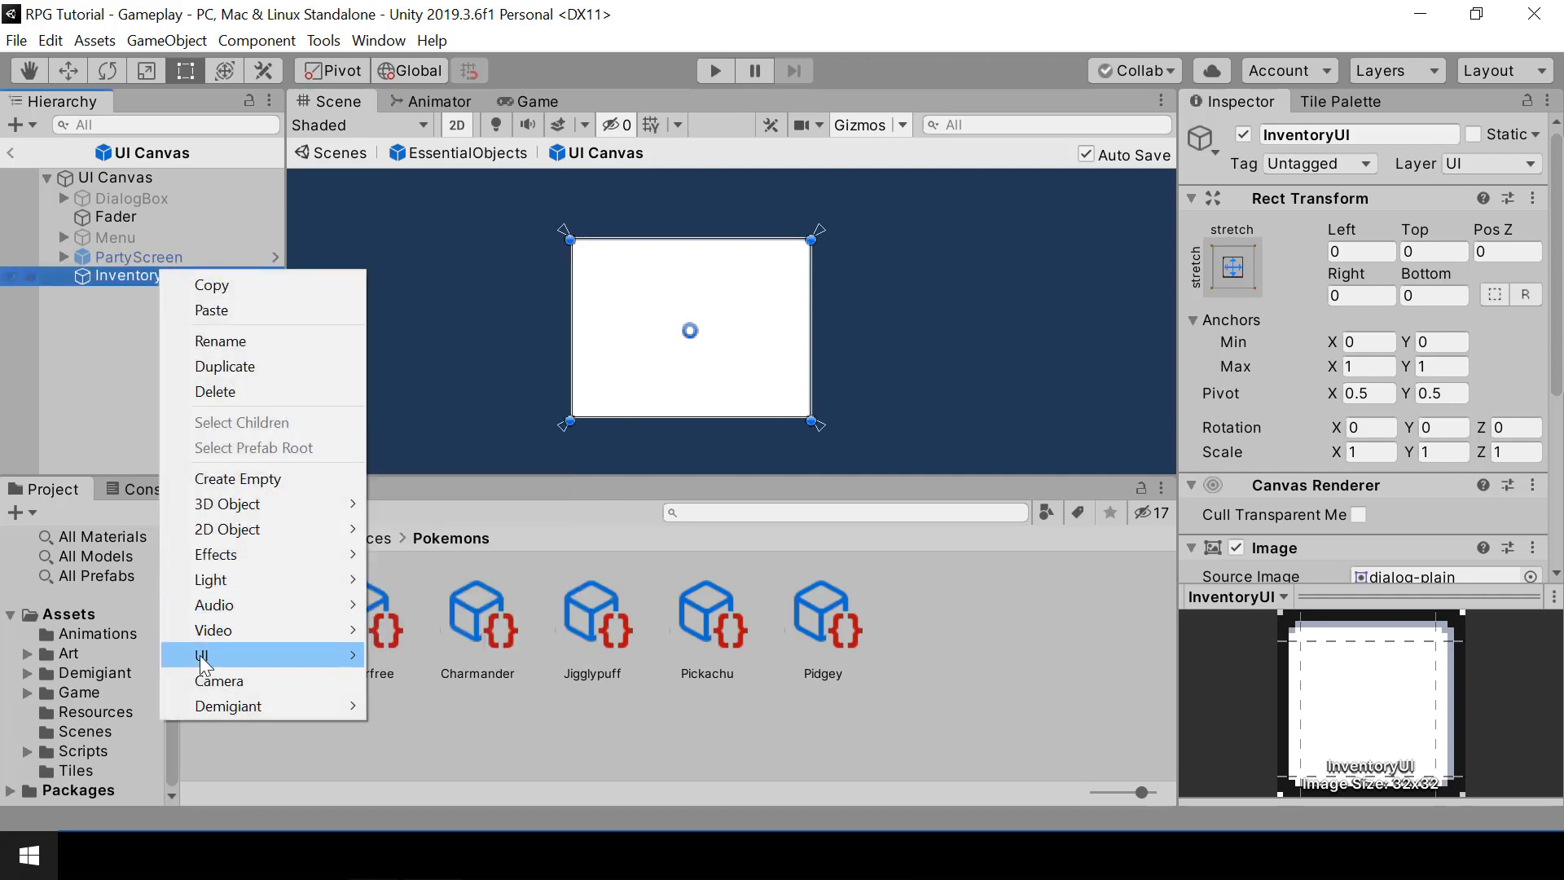
{"action": "mouse_move", "coordinate": [199, 655]}
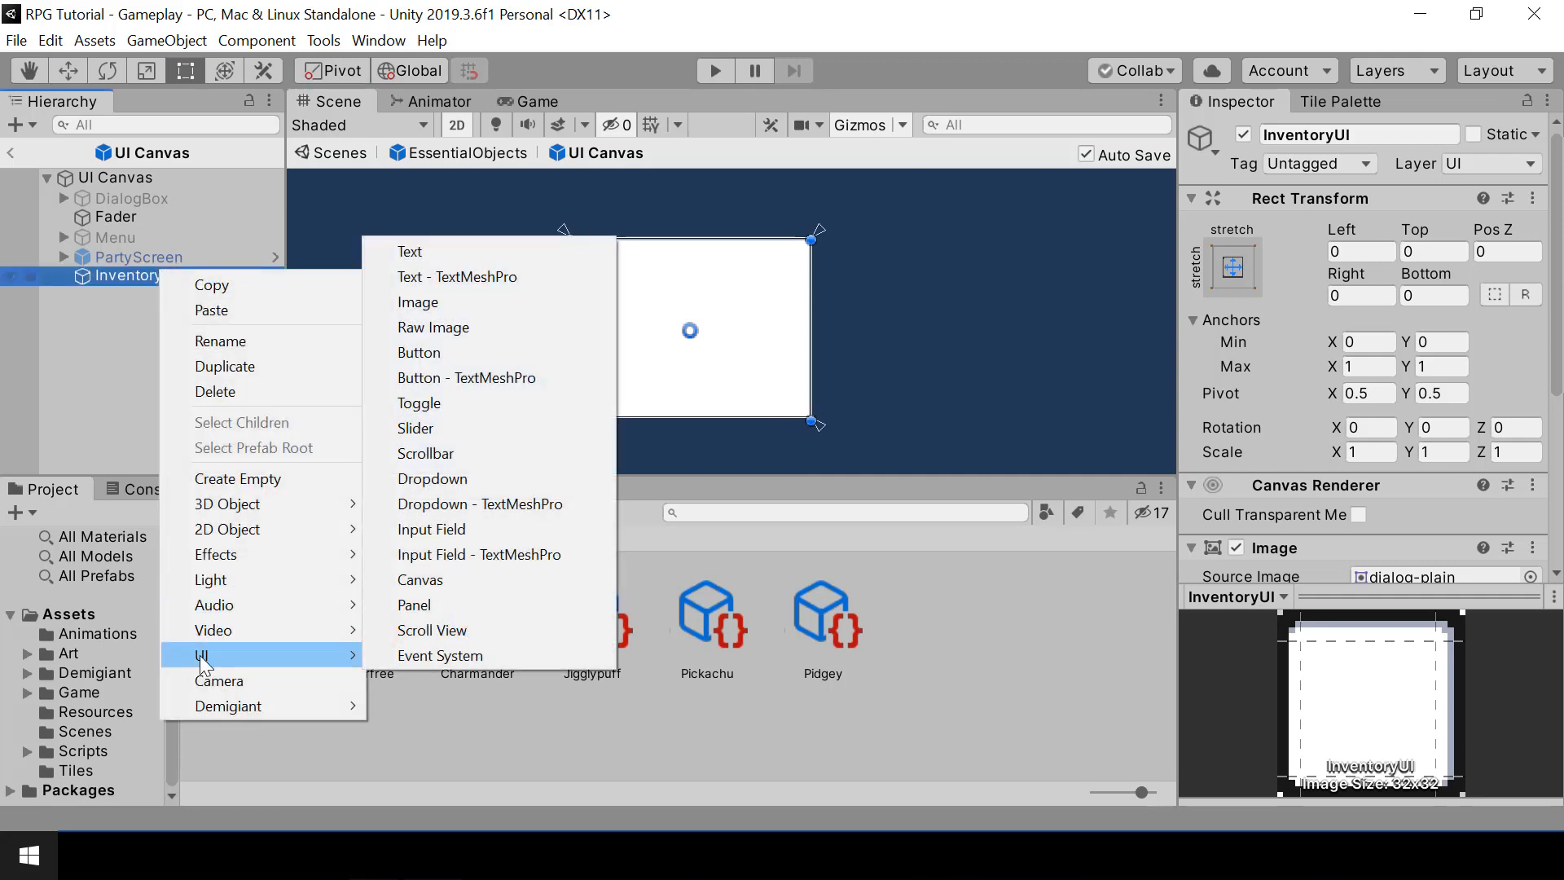
{"action": "left_click", "coordinate": [435, 301]}
{"action": "left_click", "coordinate": [1431, 136]}
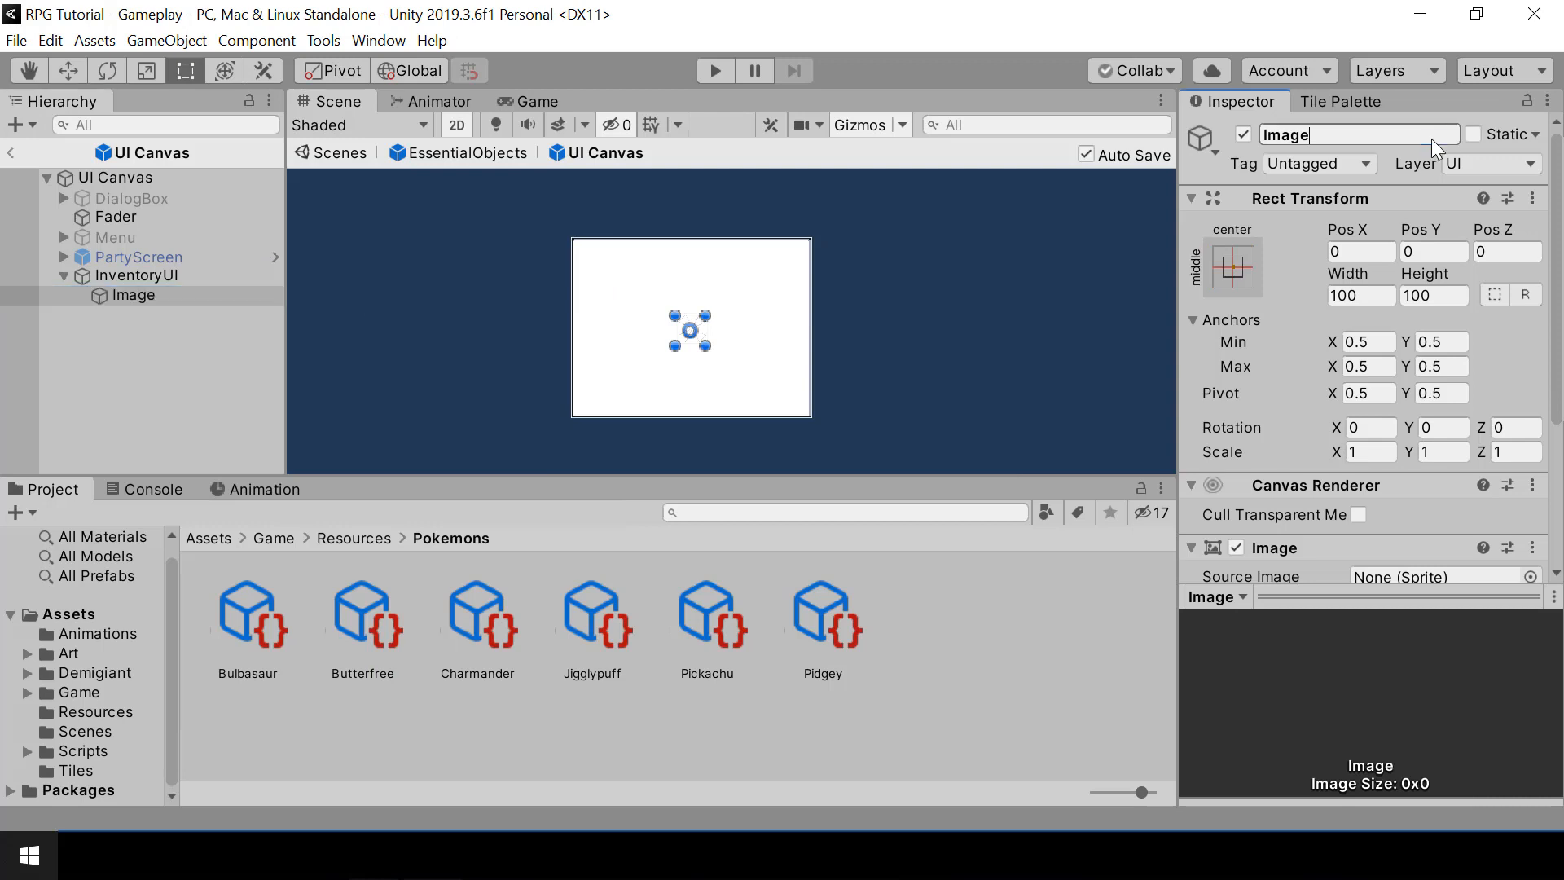
{"action": "key", "text": "ctrl+a"}
{"action": "key", "text": "BackSpace"}
{"action": "type", "text": "ItemIcon"}
{"action": "key", "text": "Return"}
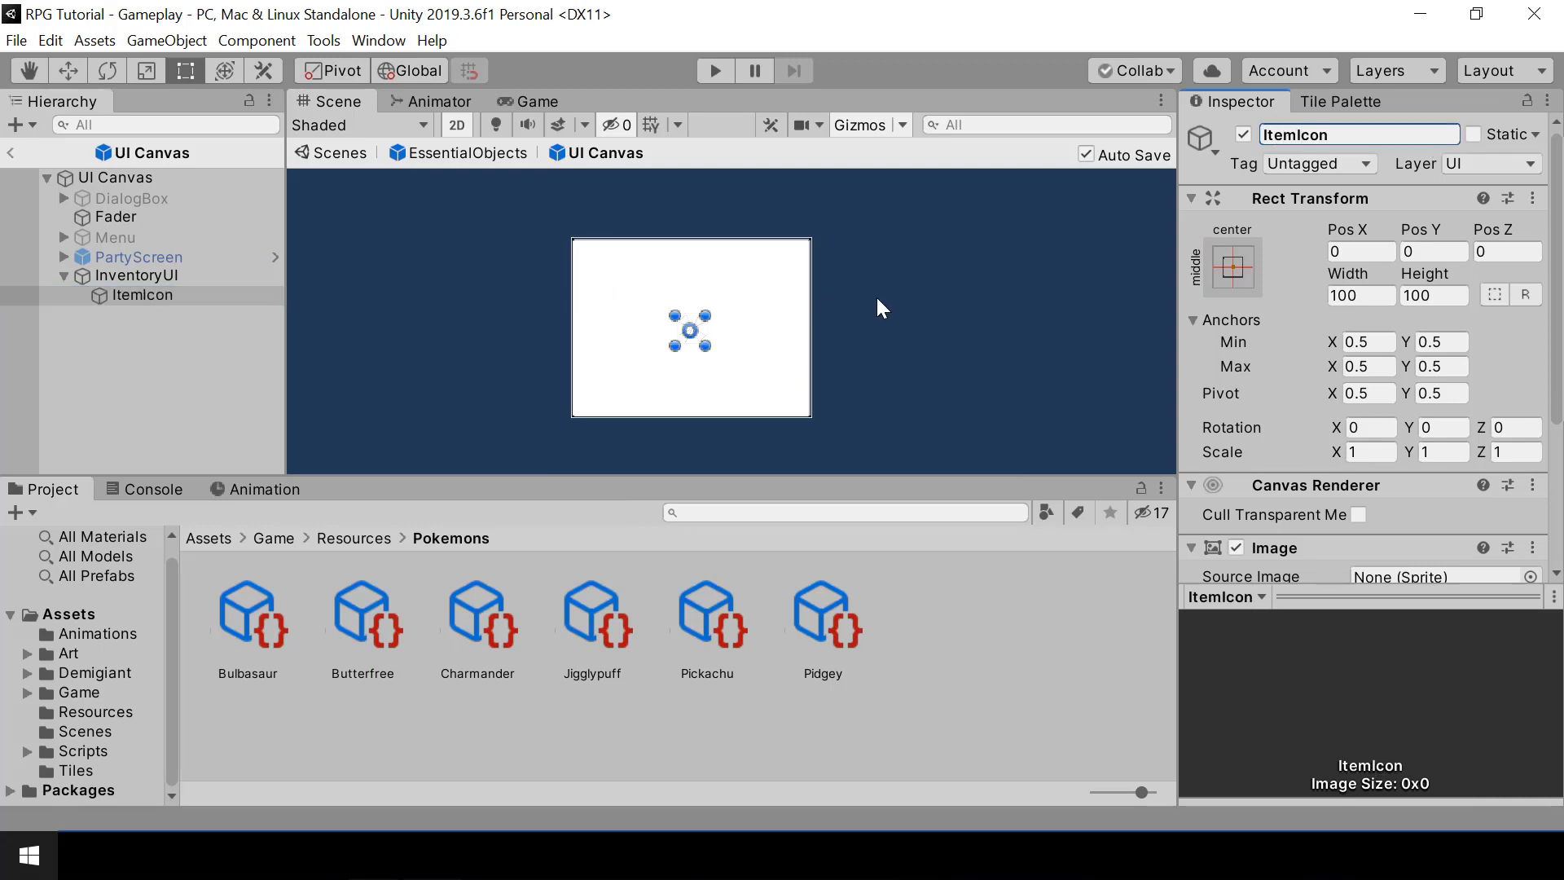
Move ItemIcon to the upper-left area of the inventory panel, at about X -222, Y 136.
{"action": "scroll", "coordinate": [878, 302], "scroll_direction": "up", "scroll_amount": 2}
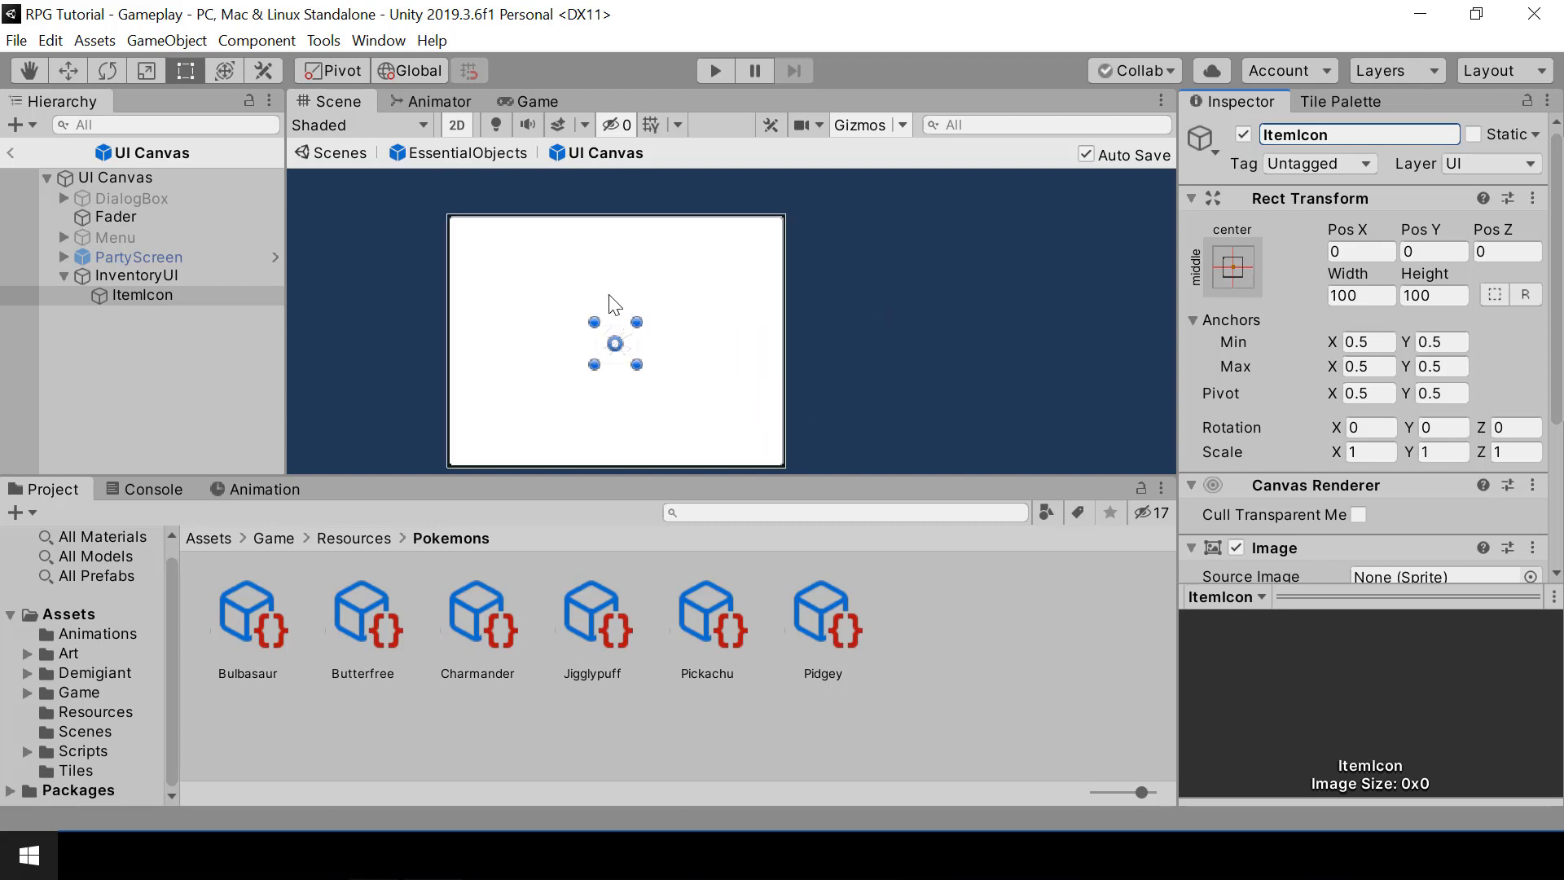
{"action": "left_click_drag", "start_coordinate": [621, 343], "coordinate": [528, 286]}
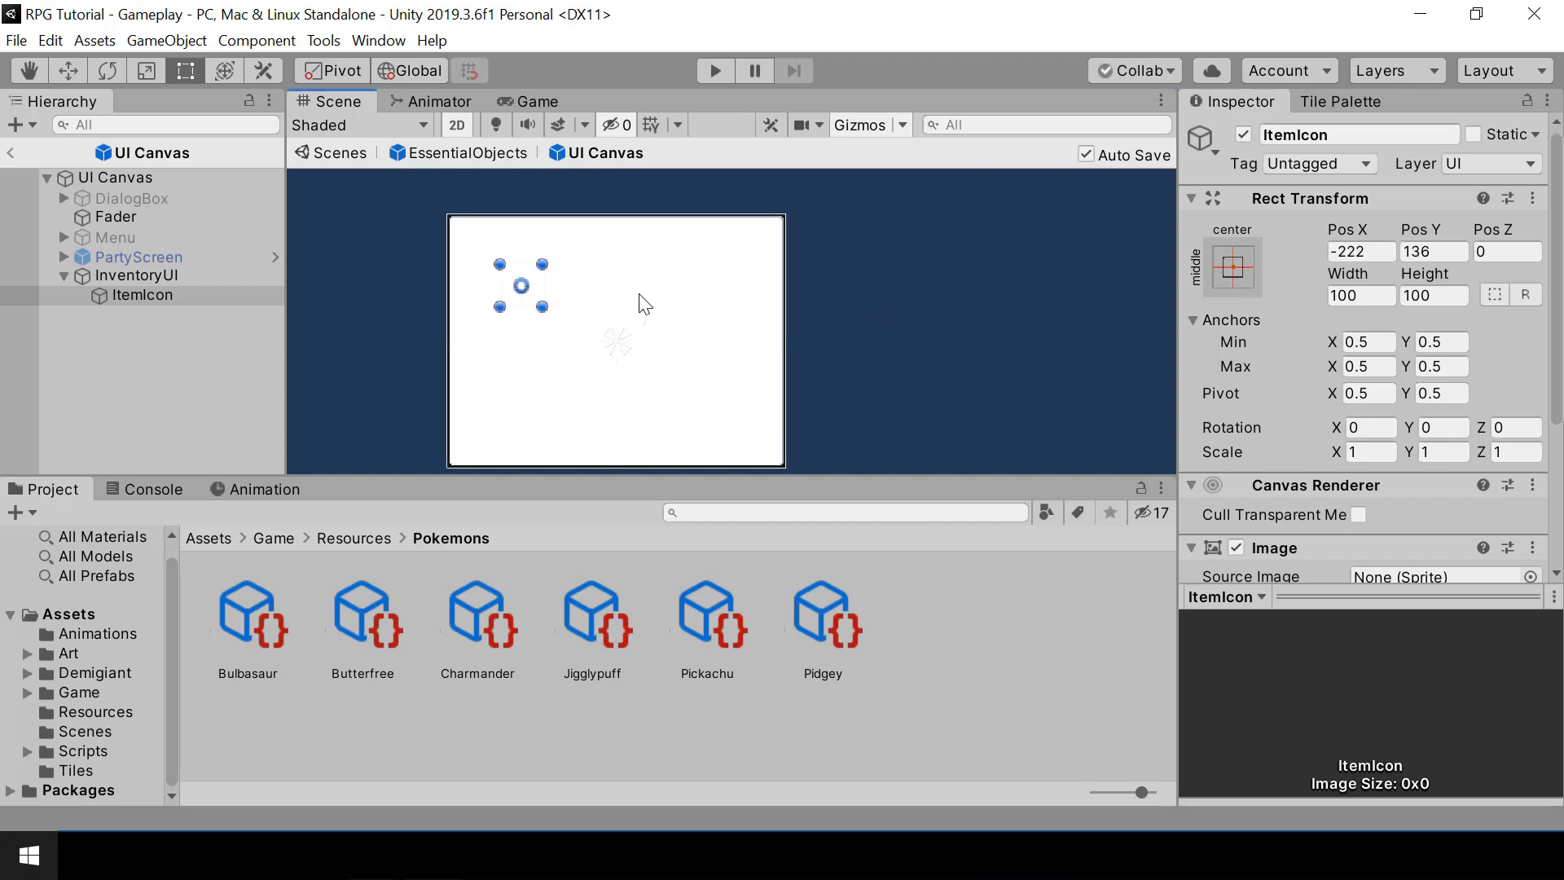
{"action": "left_click_drag", "start_coordinate": [1558, 391], "coordinate": [1560, 484]}
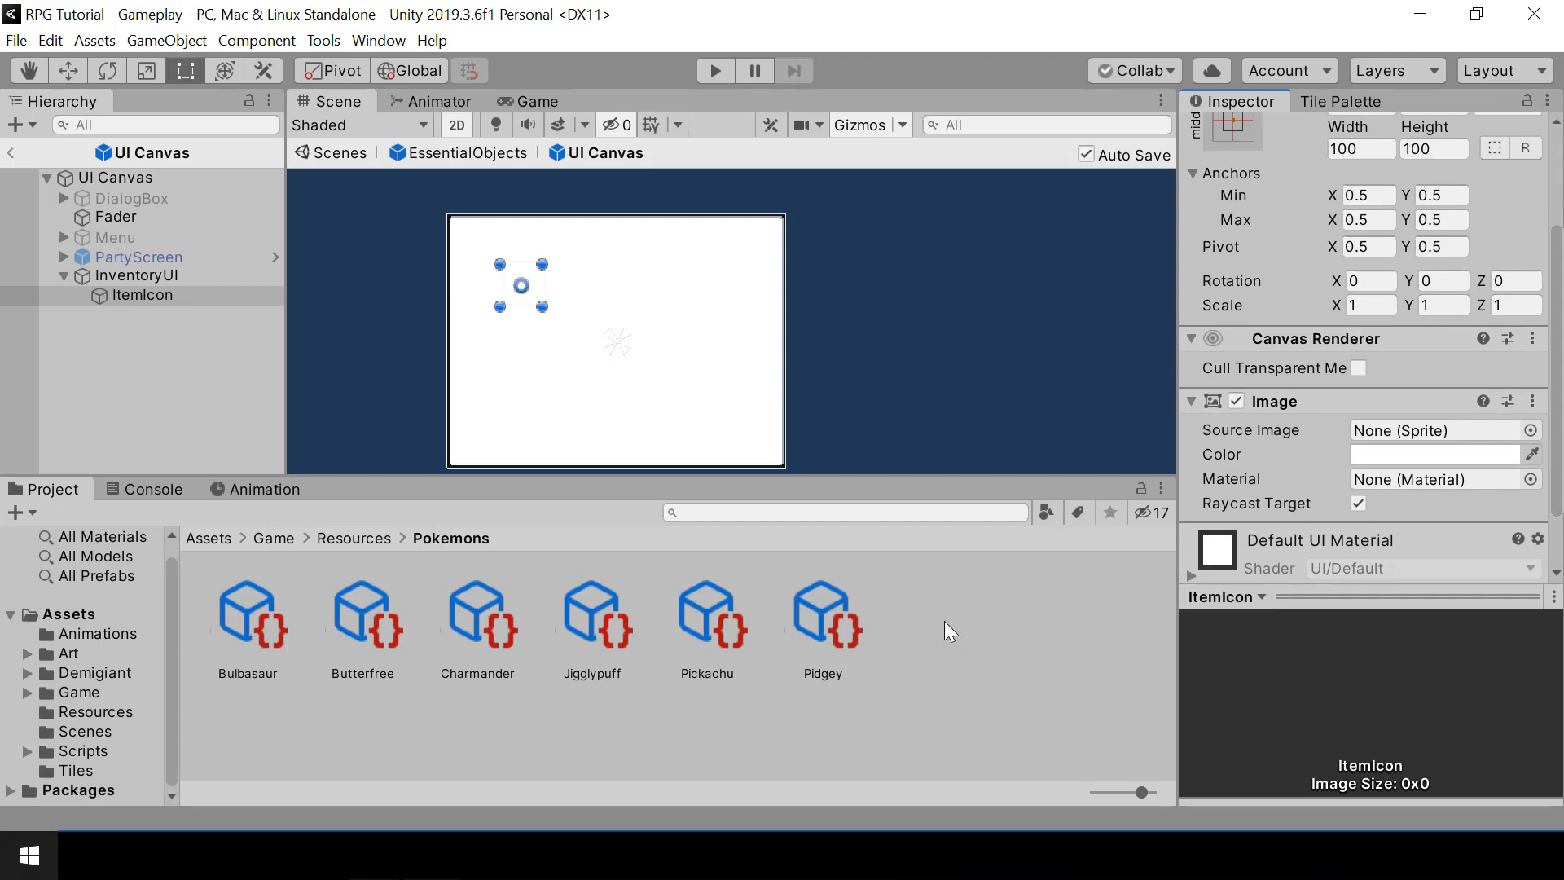
Check the 16x16px pixelart potions page in the browser and import the potion_tileset image into the project's Art/Items folder.
{"action": "key", "text": "alt+Tab"}
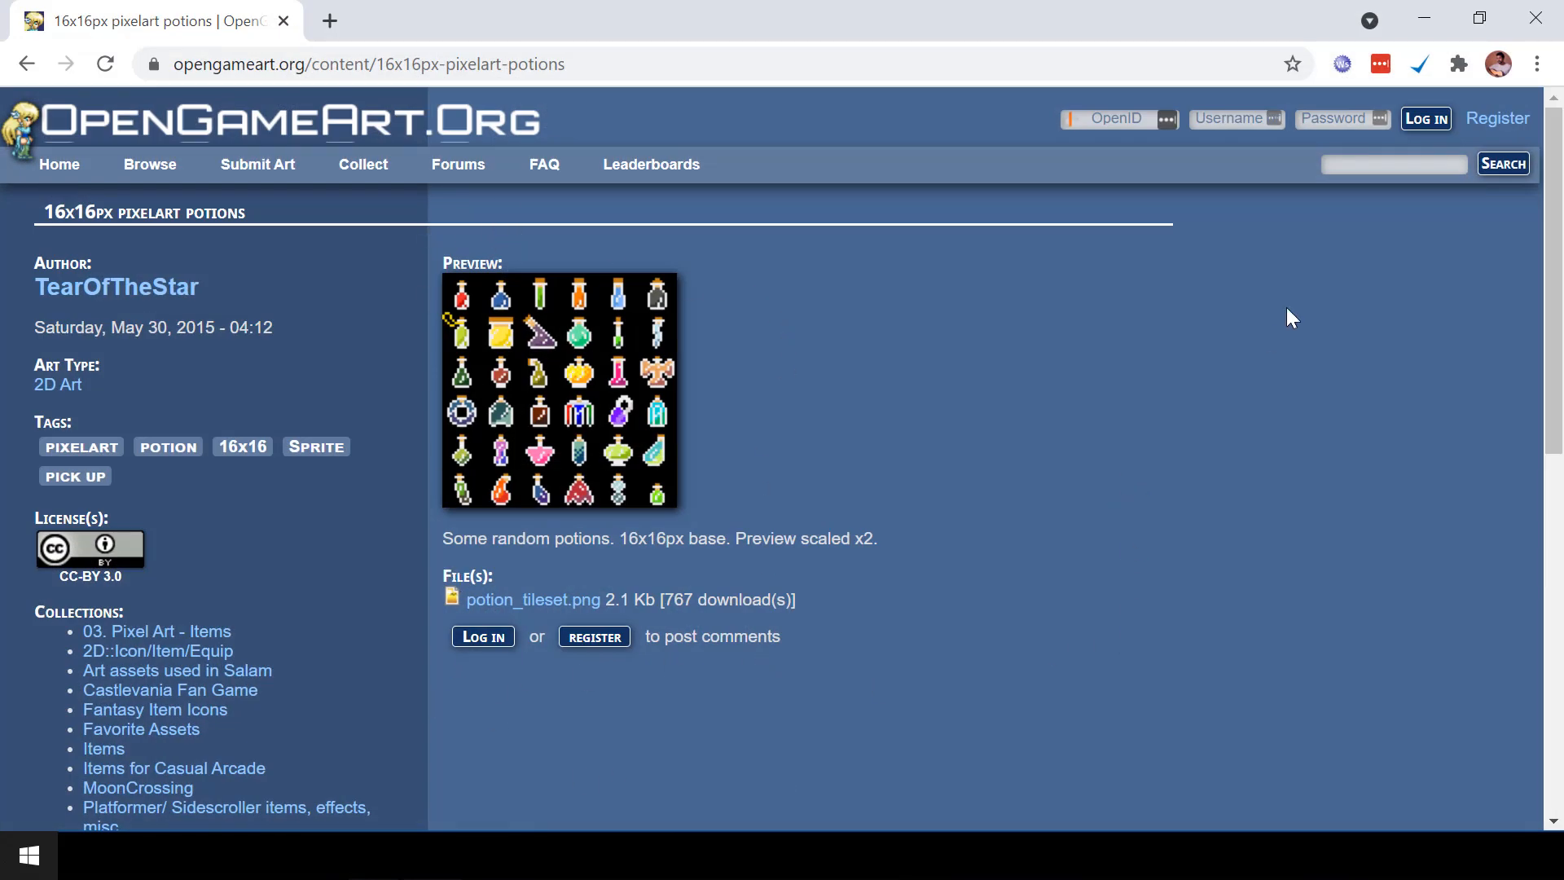
{"action": "left_click", "coordinate": [1424, 18]}
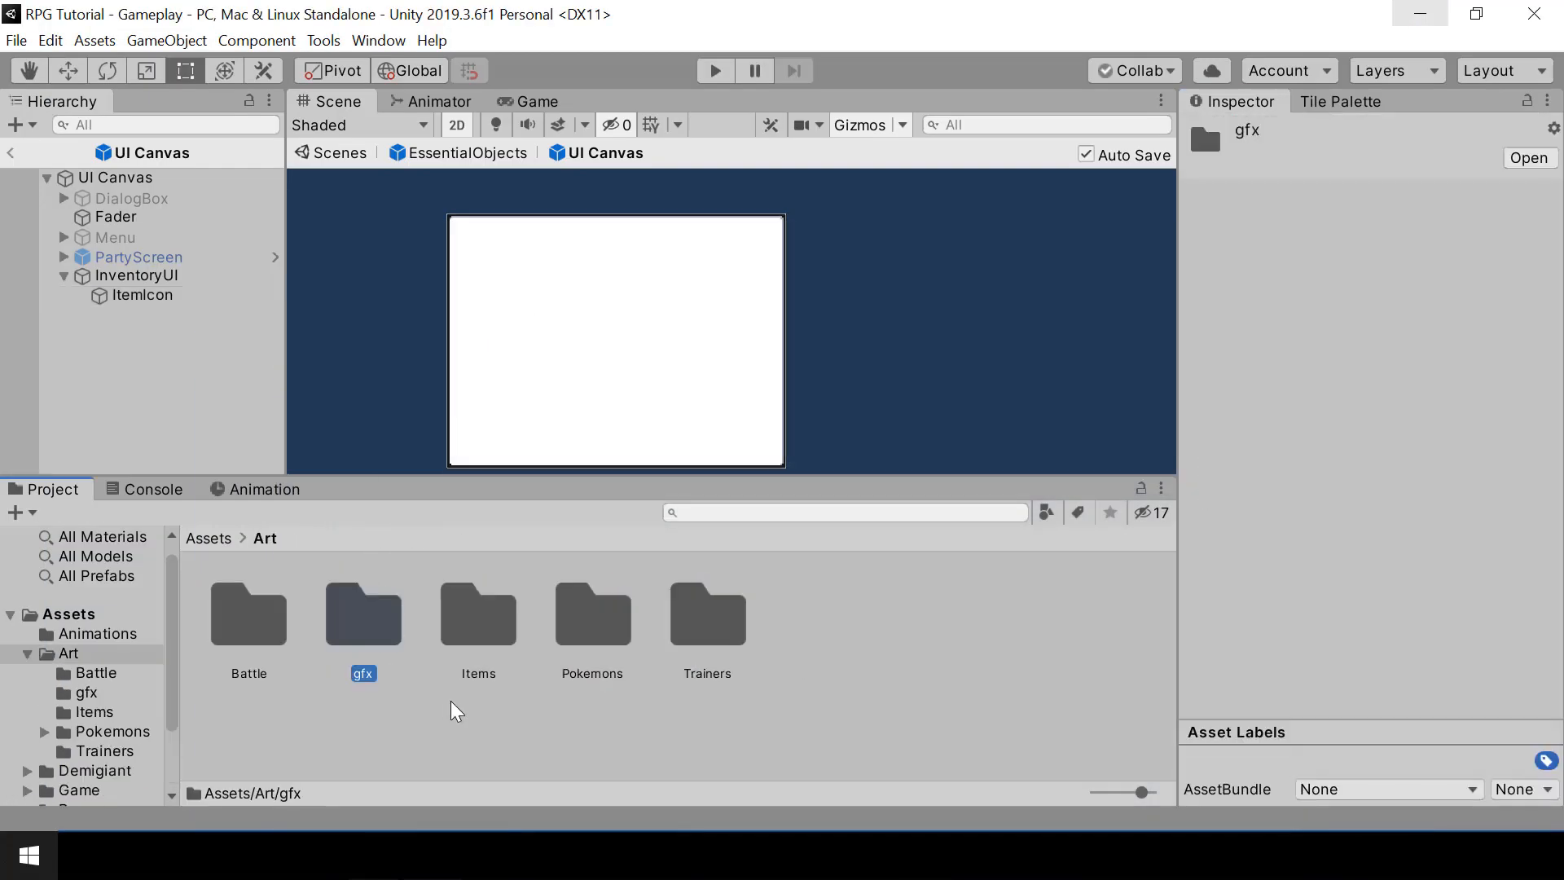
{"action": "double_click", "coordinate": [479, 621]}
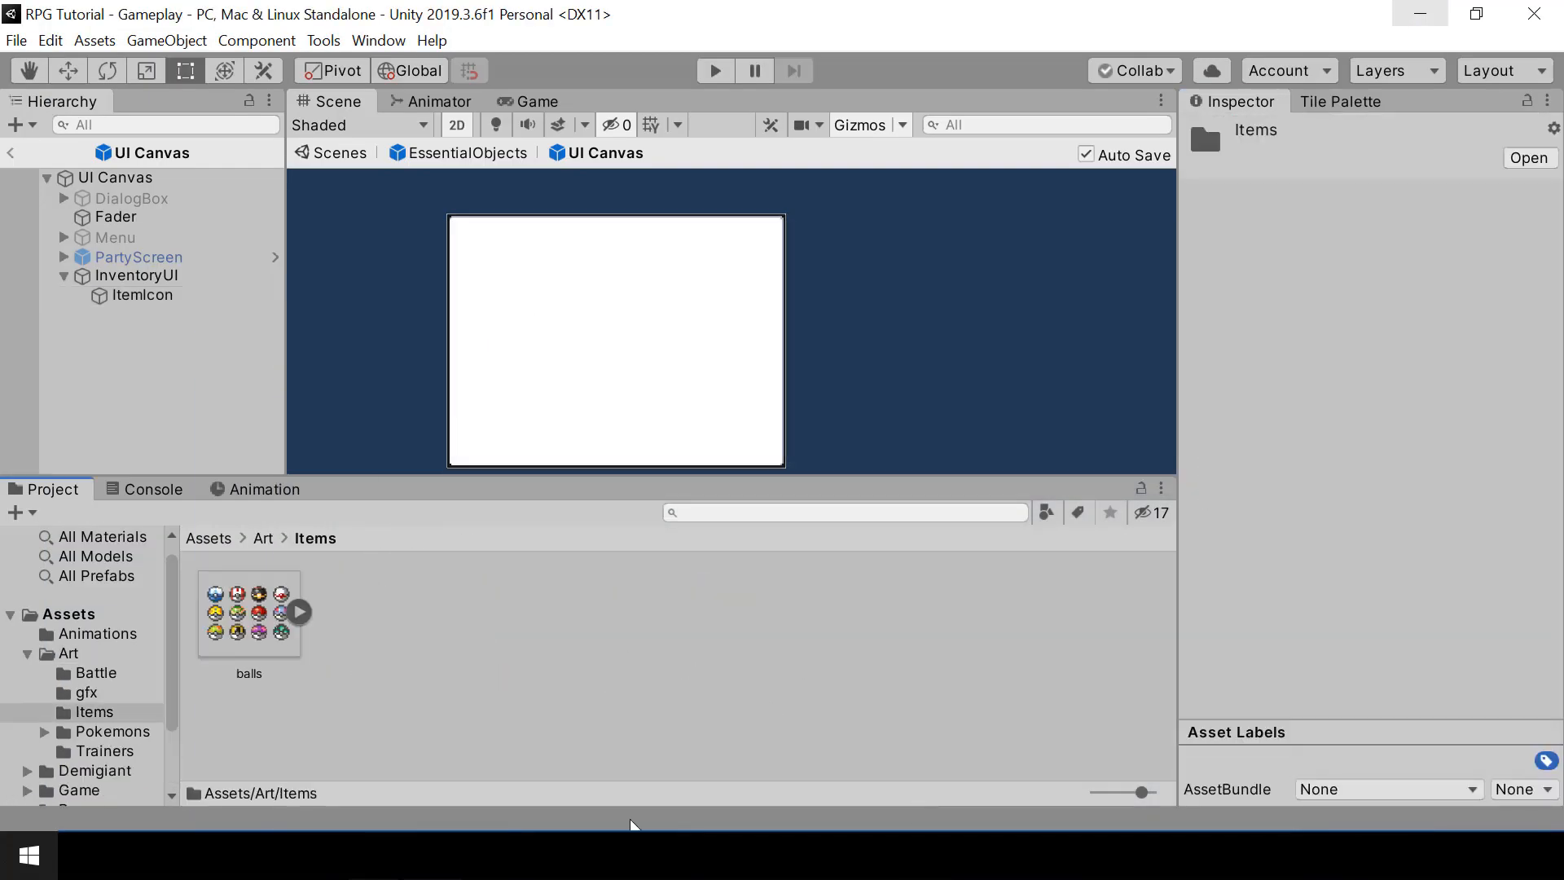
{"action": "left_click_drag", "start_coordinate": [632, 825], "coordinate": [456, 641]}
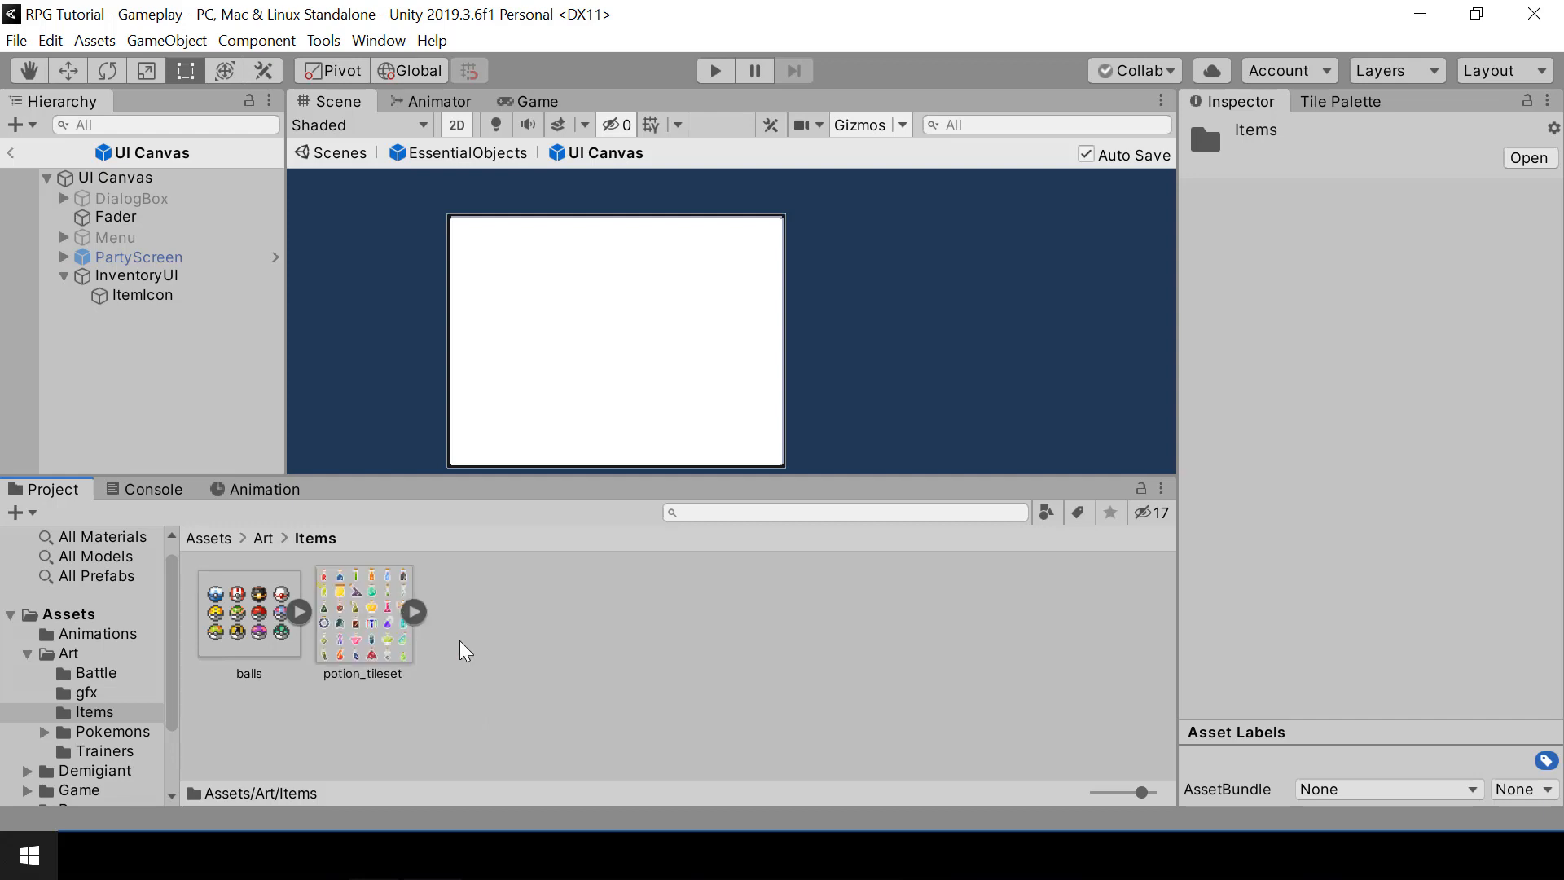
Set potion_tileset's import settings to Sprite Mode Multiple, 16 pixels per unit, Point (no filter) and Compression None, and apply them.
{"action": "left_click", "coordinate": [386, 603]}
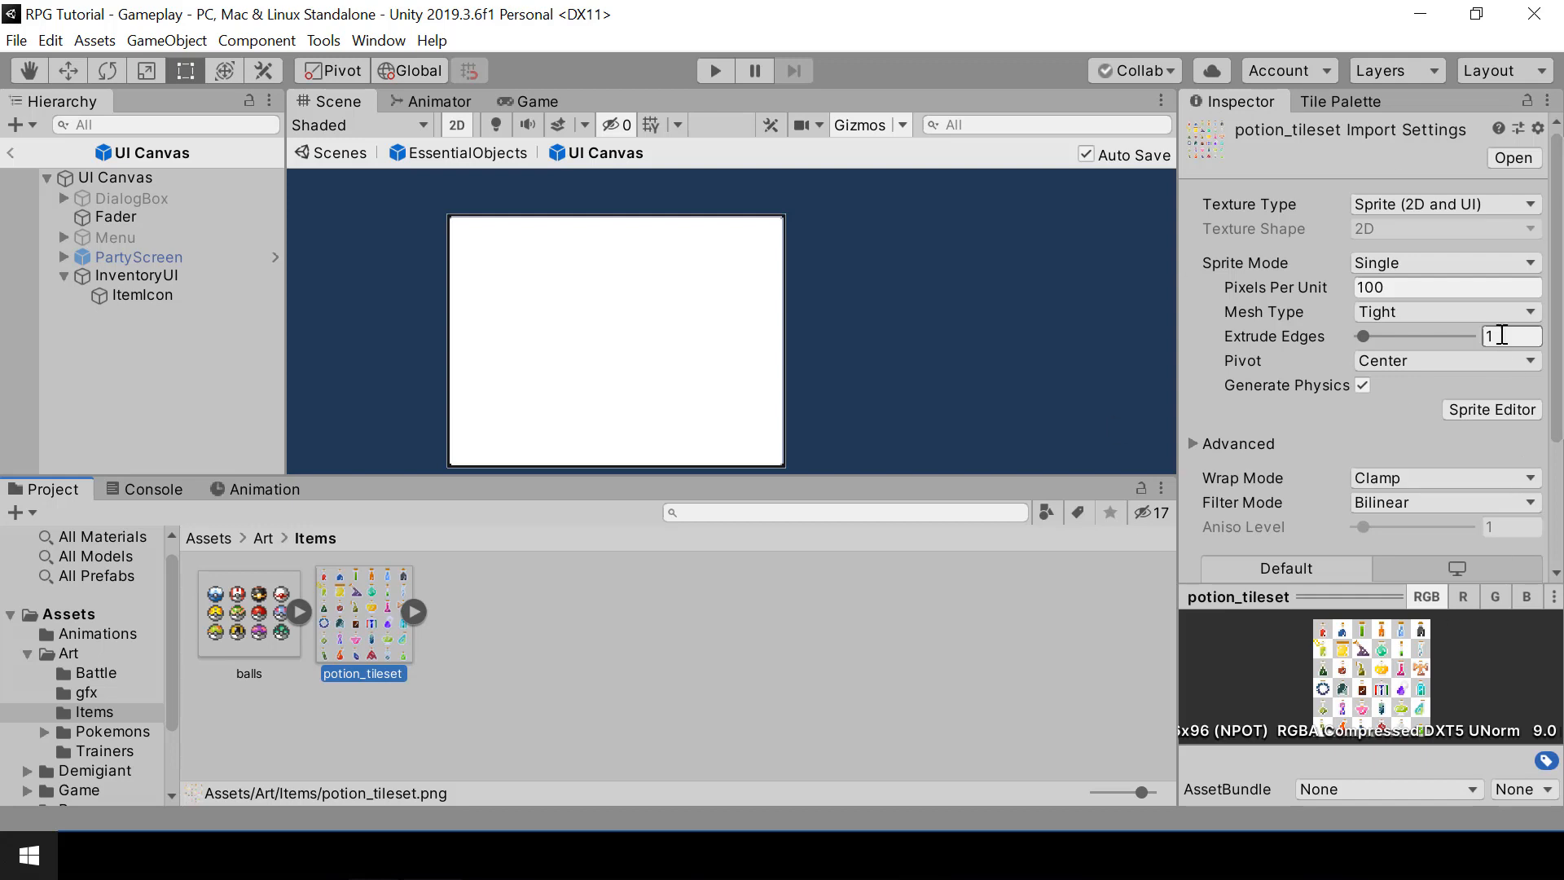
{"action": "left_click", "coordinate": [1424, 263]}
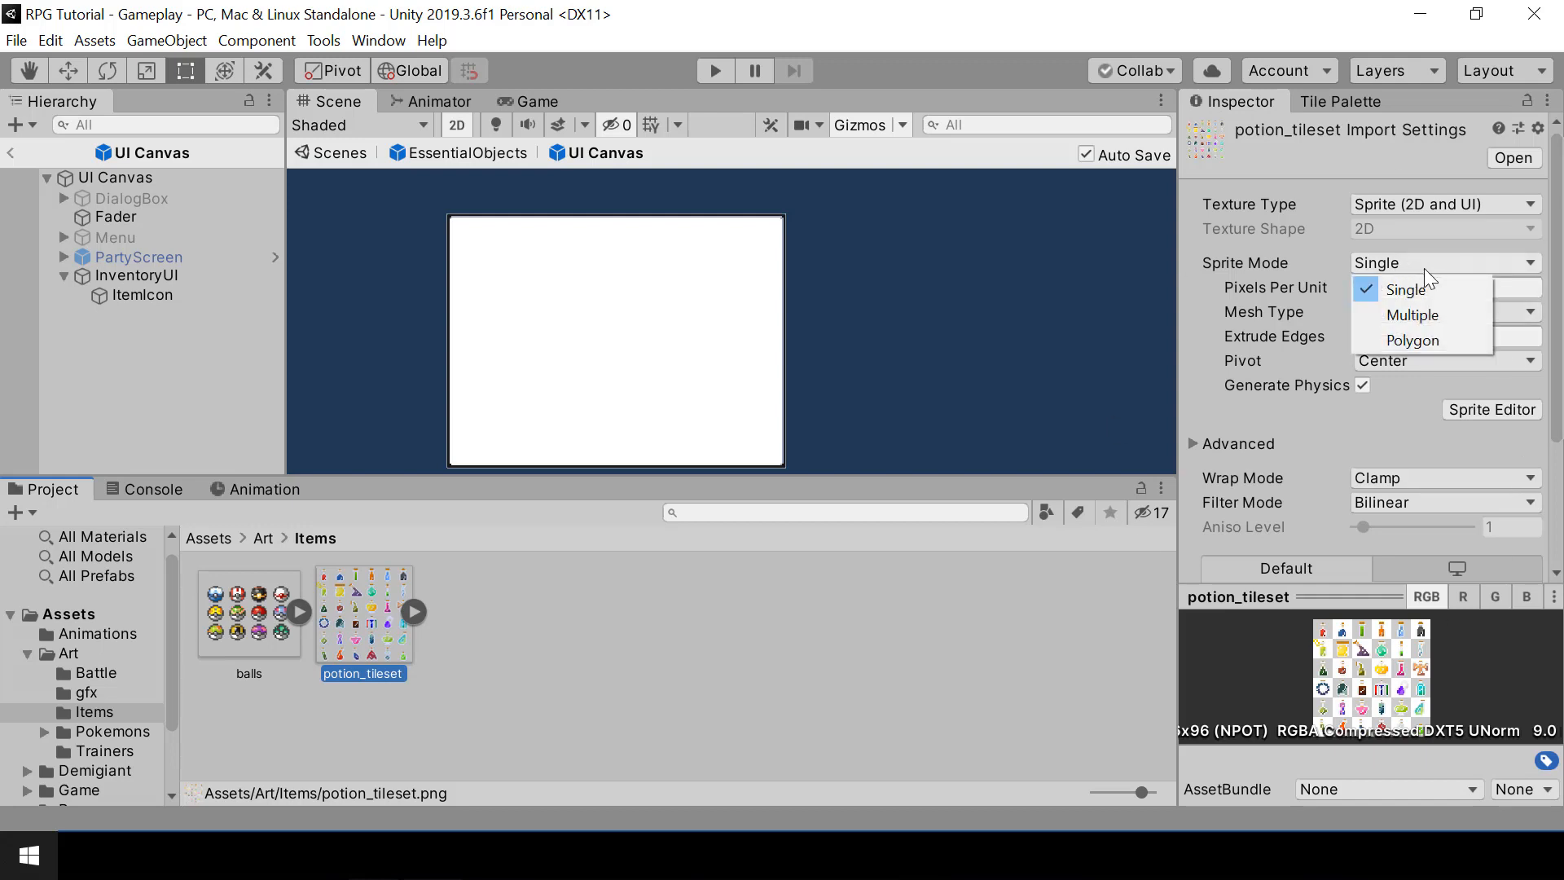
{"action": "left_click", "coordinate": [1432, 318]}
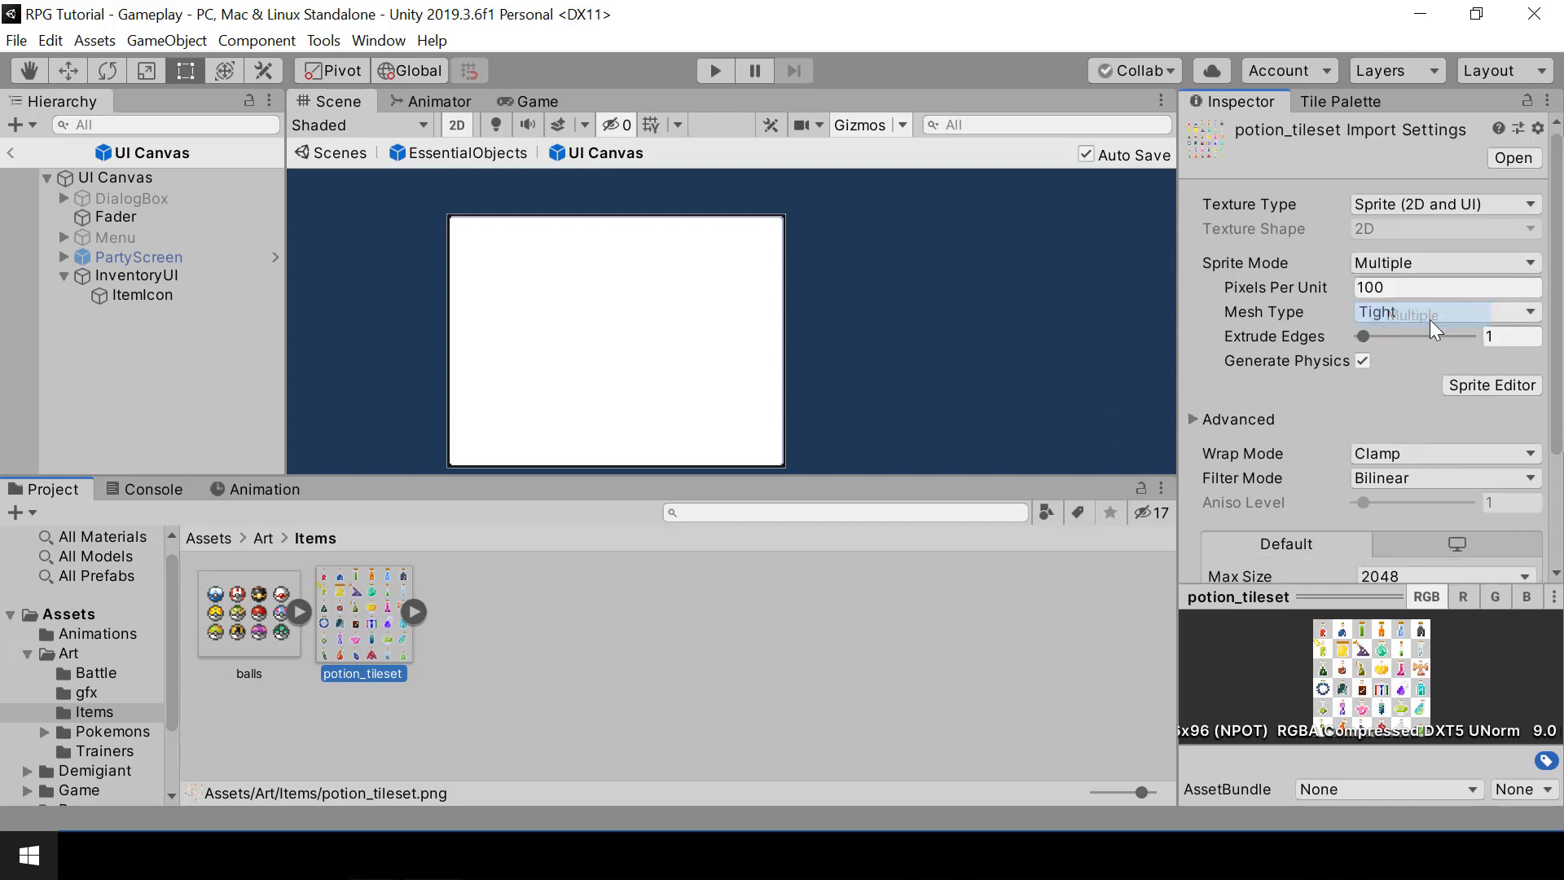
{"action": "left_click", "coordinate": [1407, 289]}
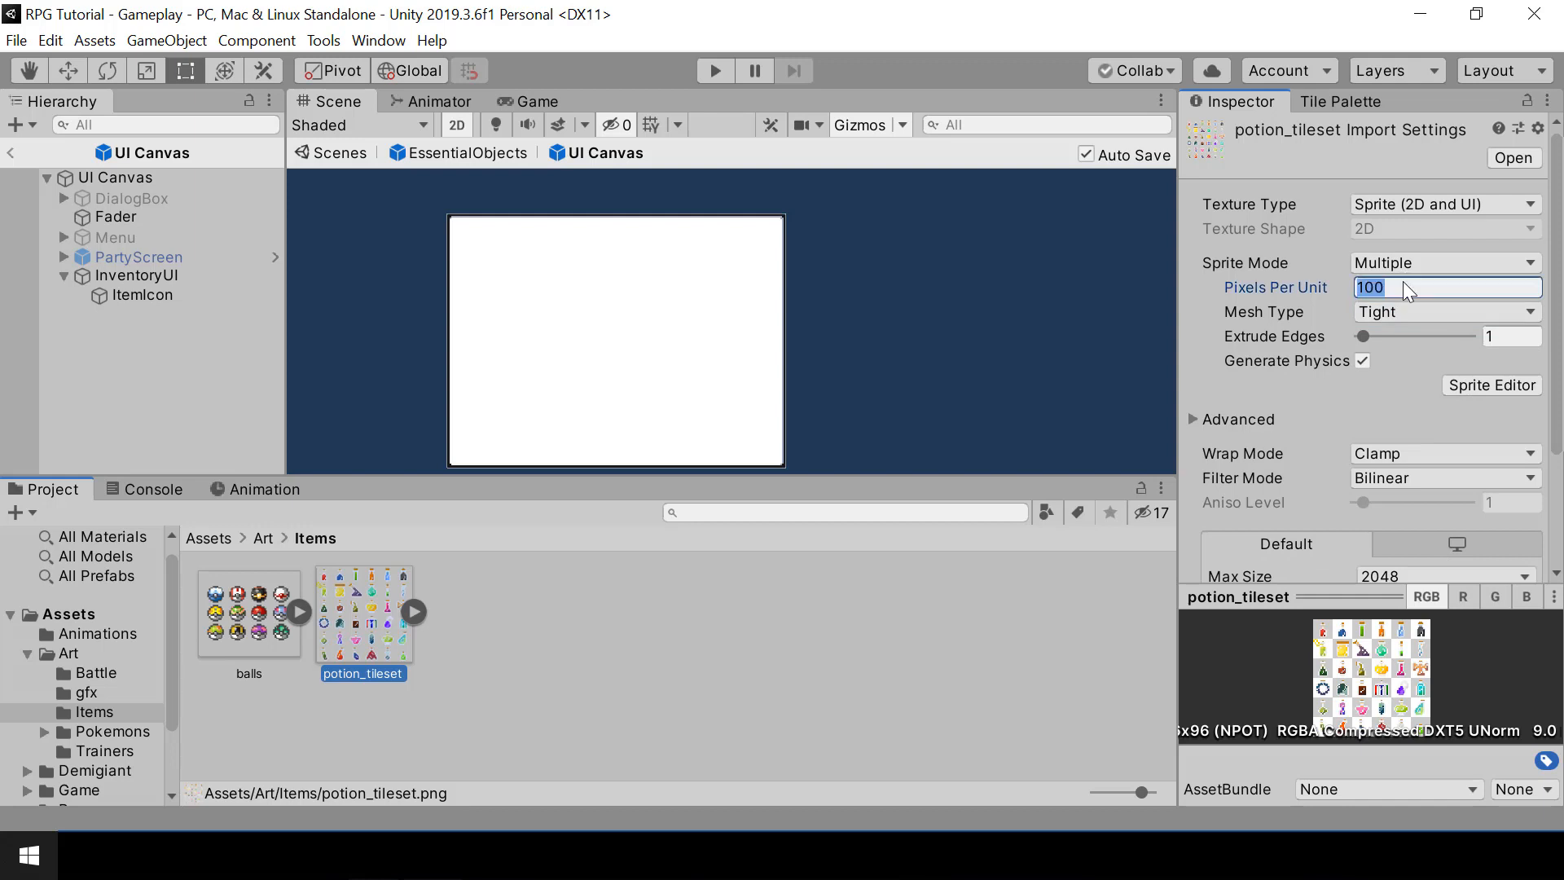
{"action": "type", "text": "16"}
{"action": "left_click", "coordinate": [1425, 478]}
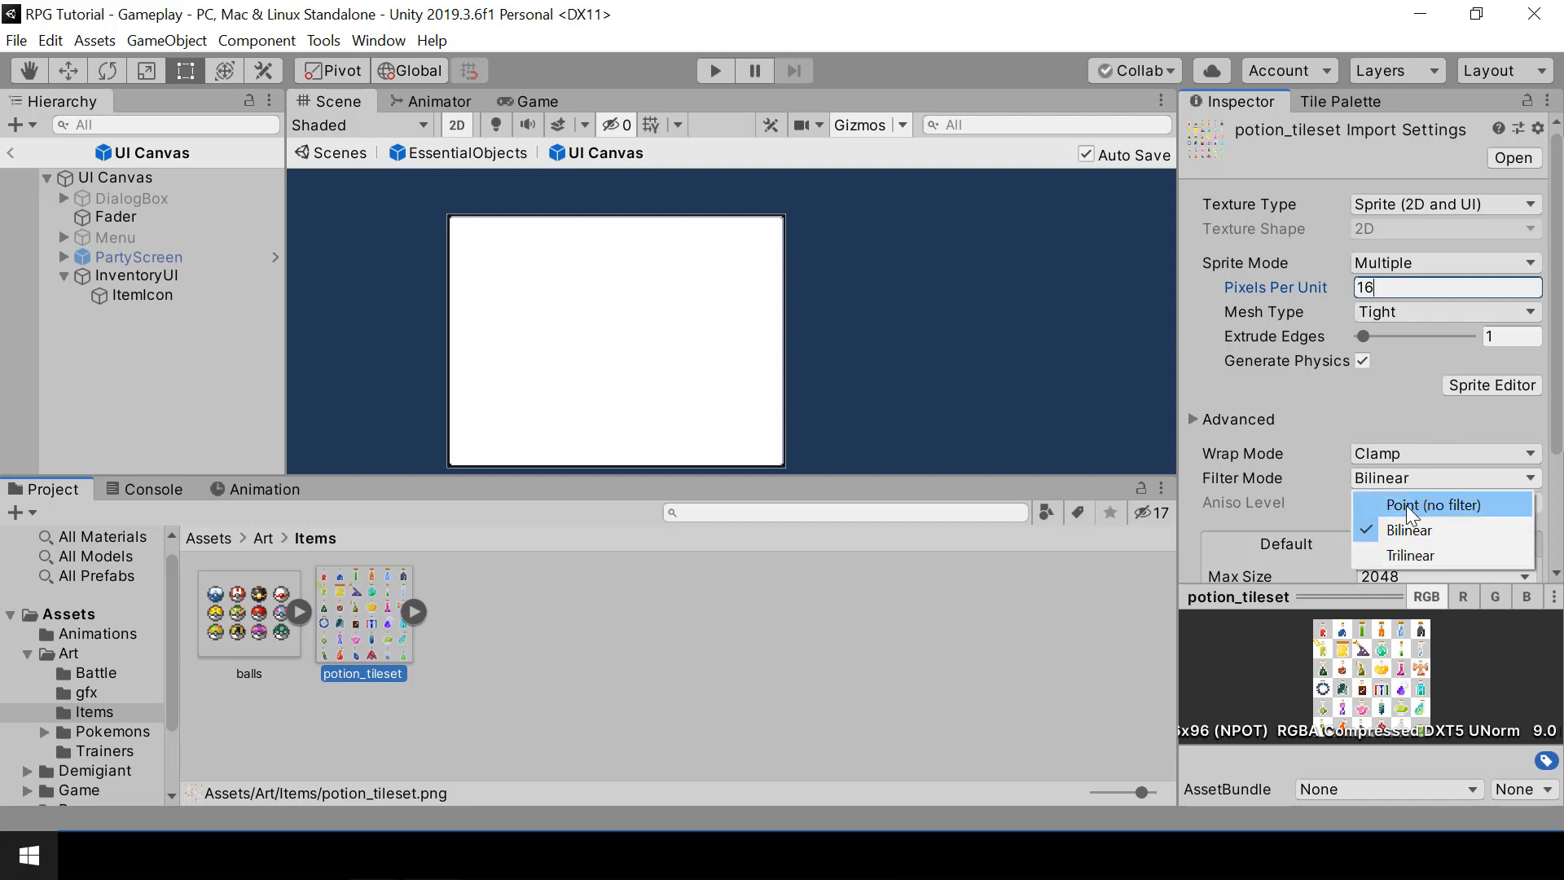
{"action": "left_click", "coordinate": [1412, 506]}
{"action": "scroll", "coordinate": [1413, 509], "scroll_direction": "down", "scroll_amount": 4}
{"action": "left_click", "coordinate": [1410, 496]}
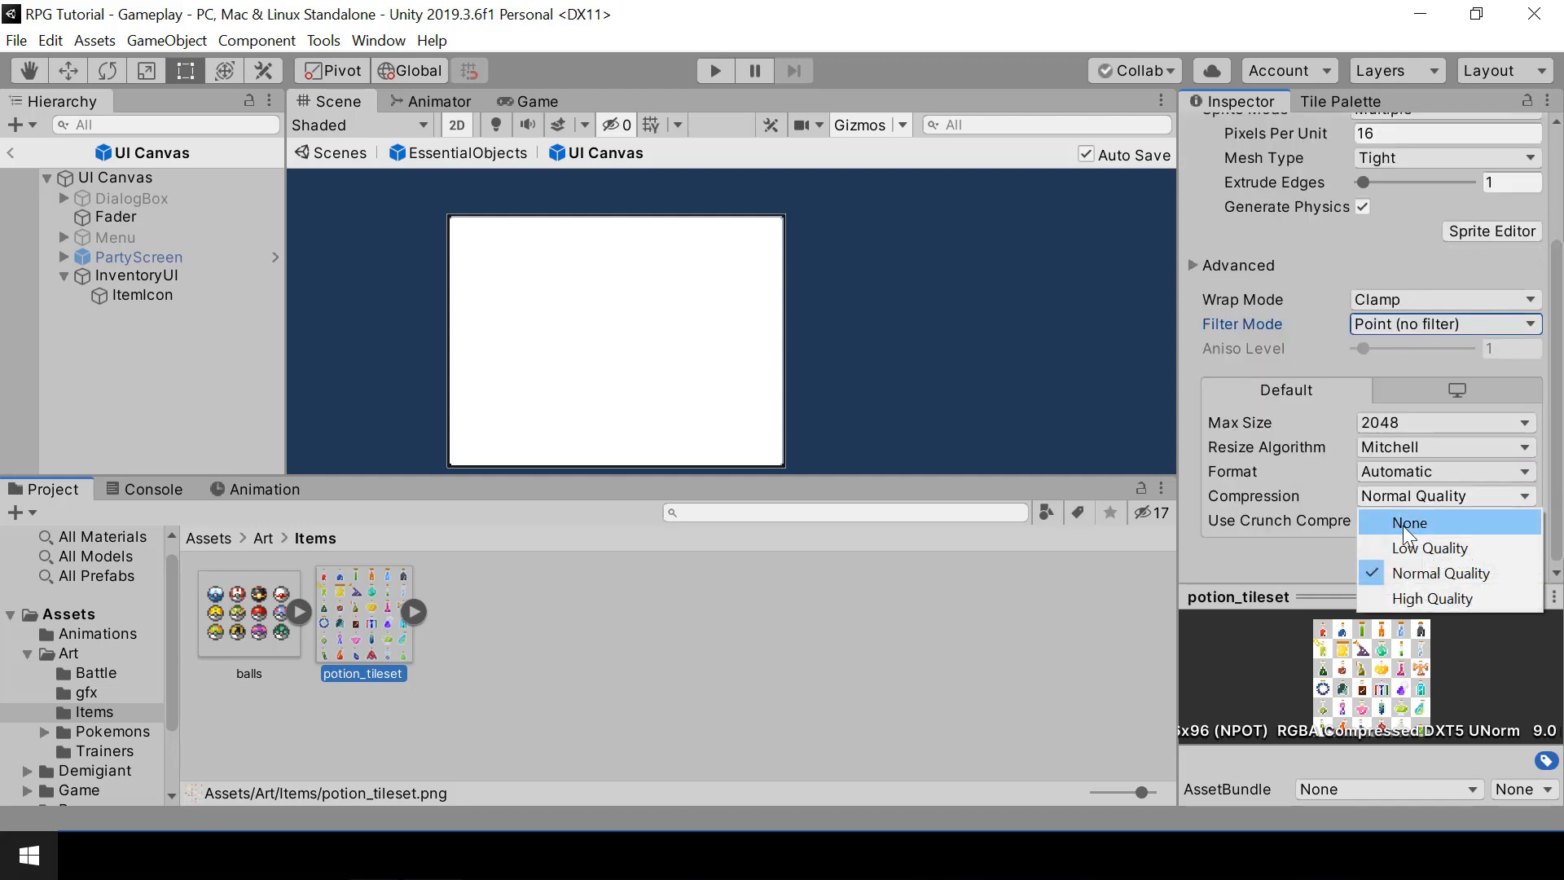
{"action": "left_click", "coordinate": [1409, 523]}
{"action": "left_click", "coordinate": [1516, 565]}
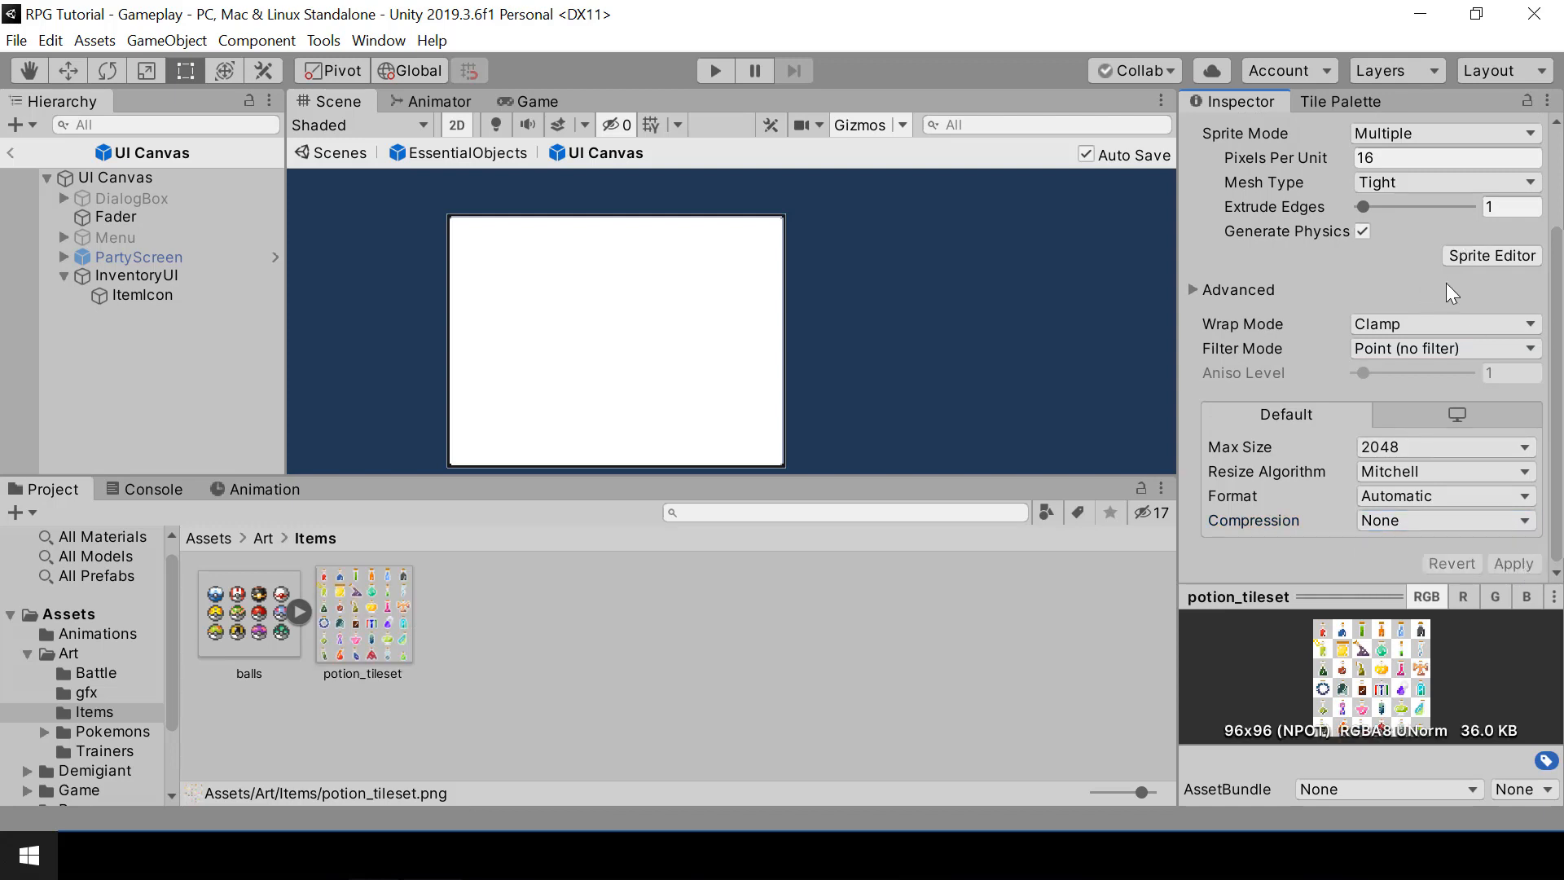
Slice the potion_tileset sprite sheet by cell size into 16 x 16 pixel sprites.
{"action": "left_click", "coordinate": [1478, 258]}
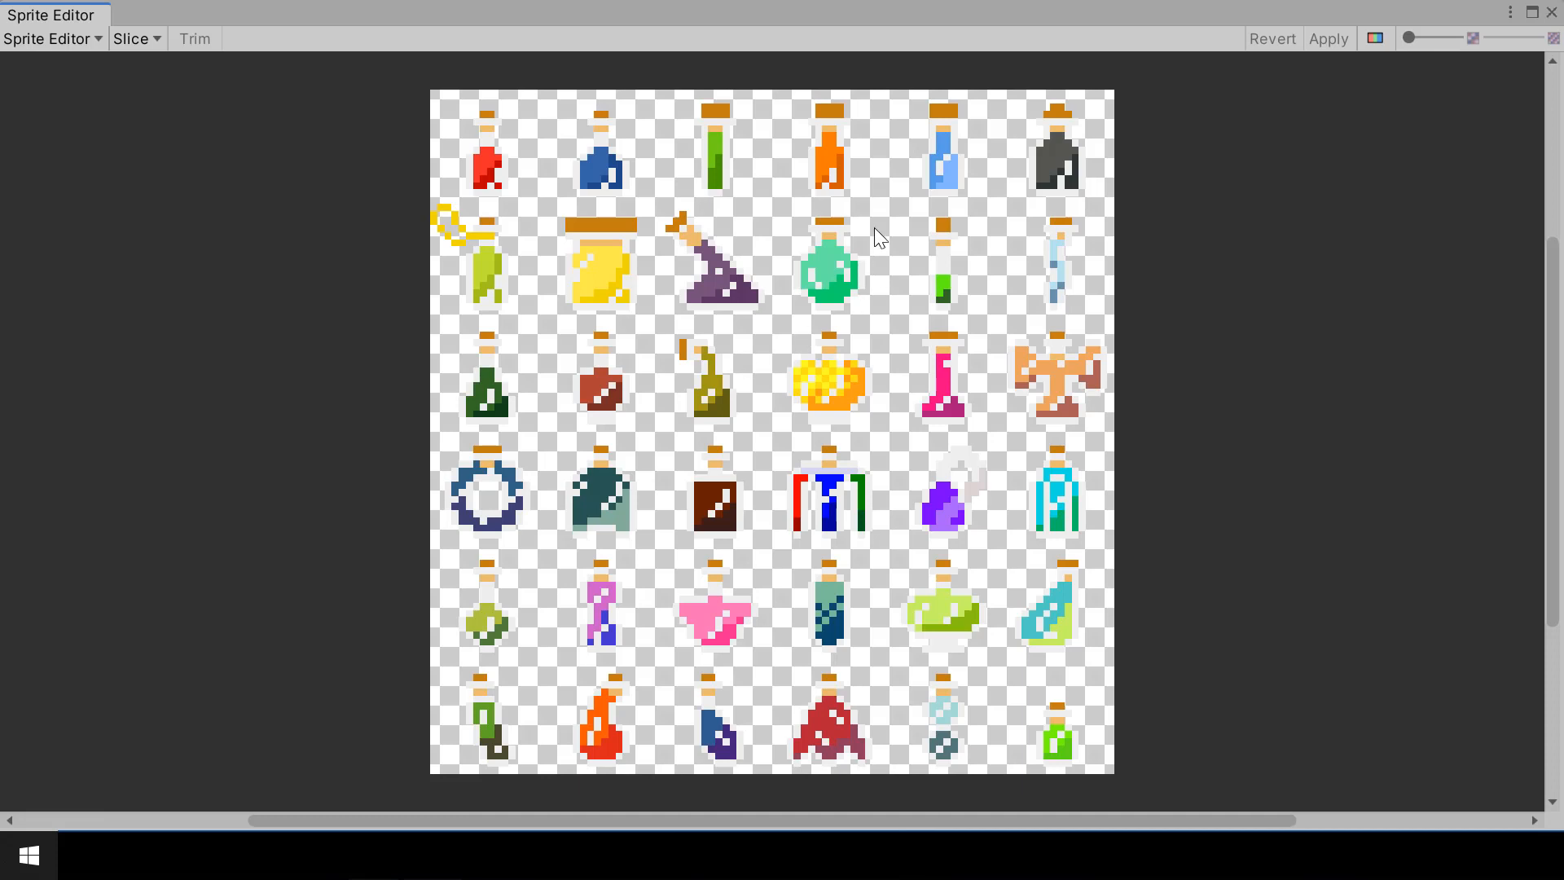
{"action": "left_click", "coordinate": [150, 45]}
{"action": "left_click", "coordinate": [356, 61]}
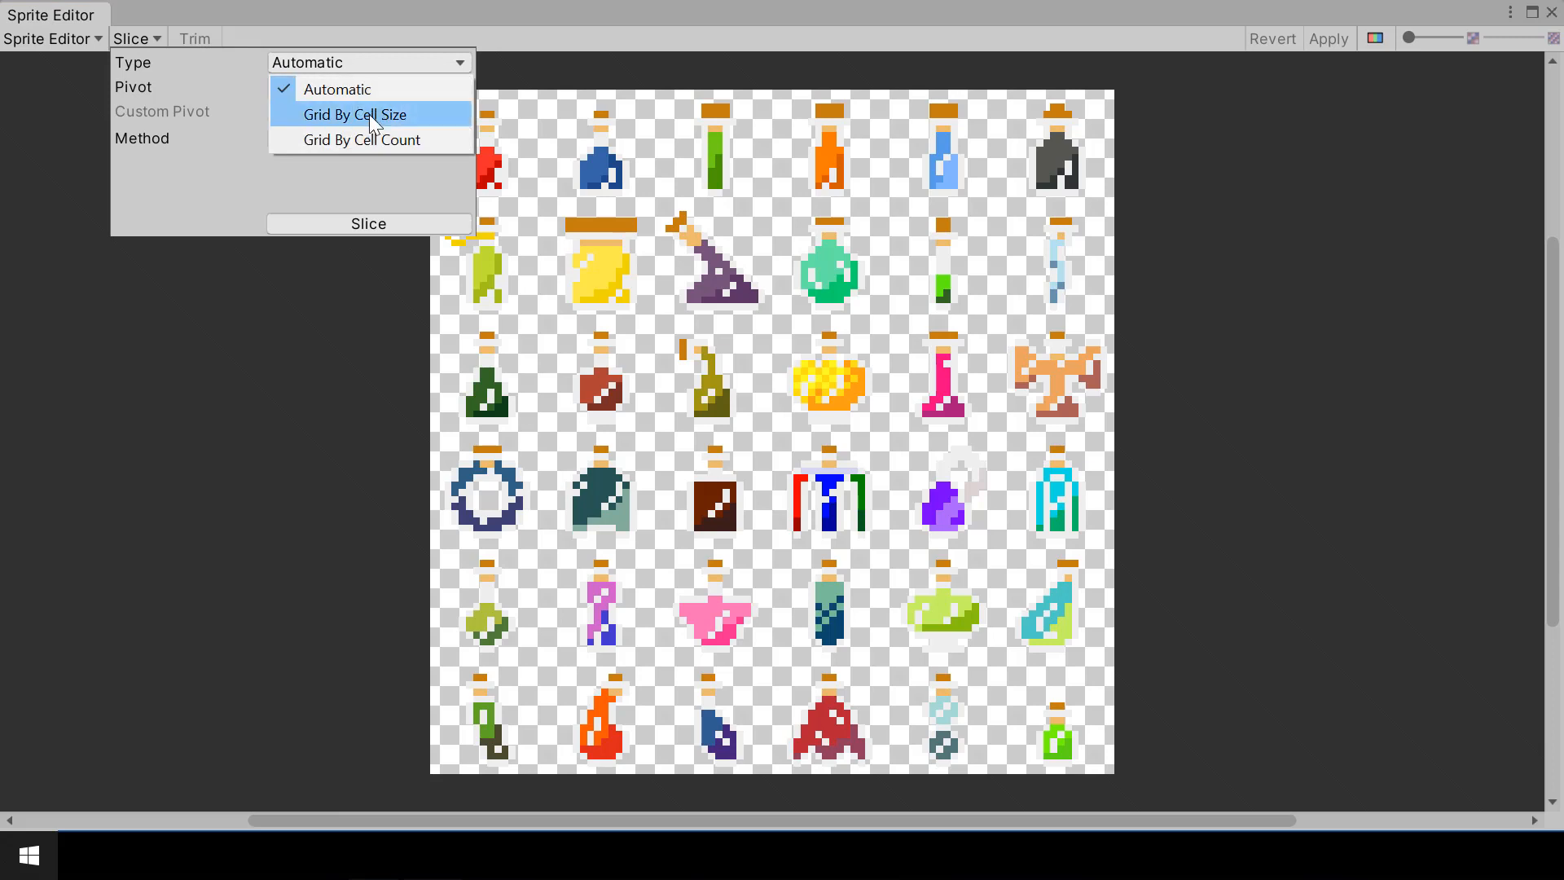
{"action": "left_click", "coordinate": [370, 120]}
{"action": "left_click", "coordinate": [319, 95]}
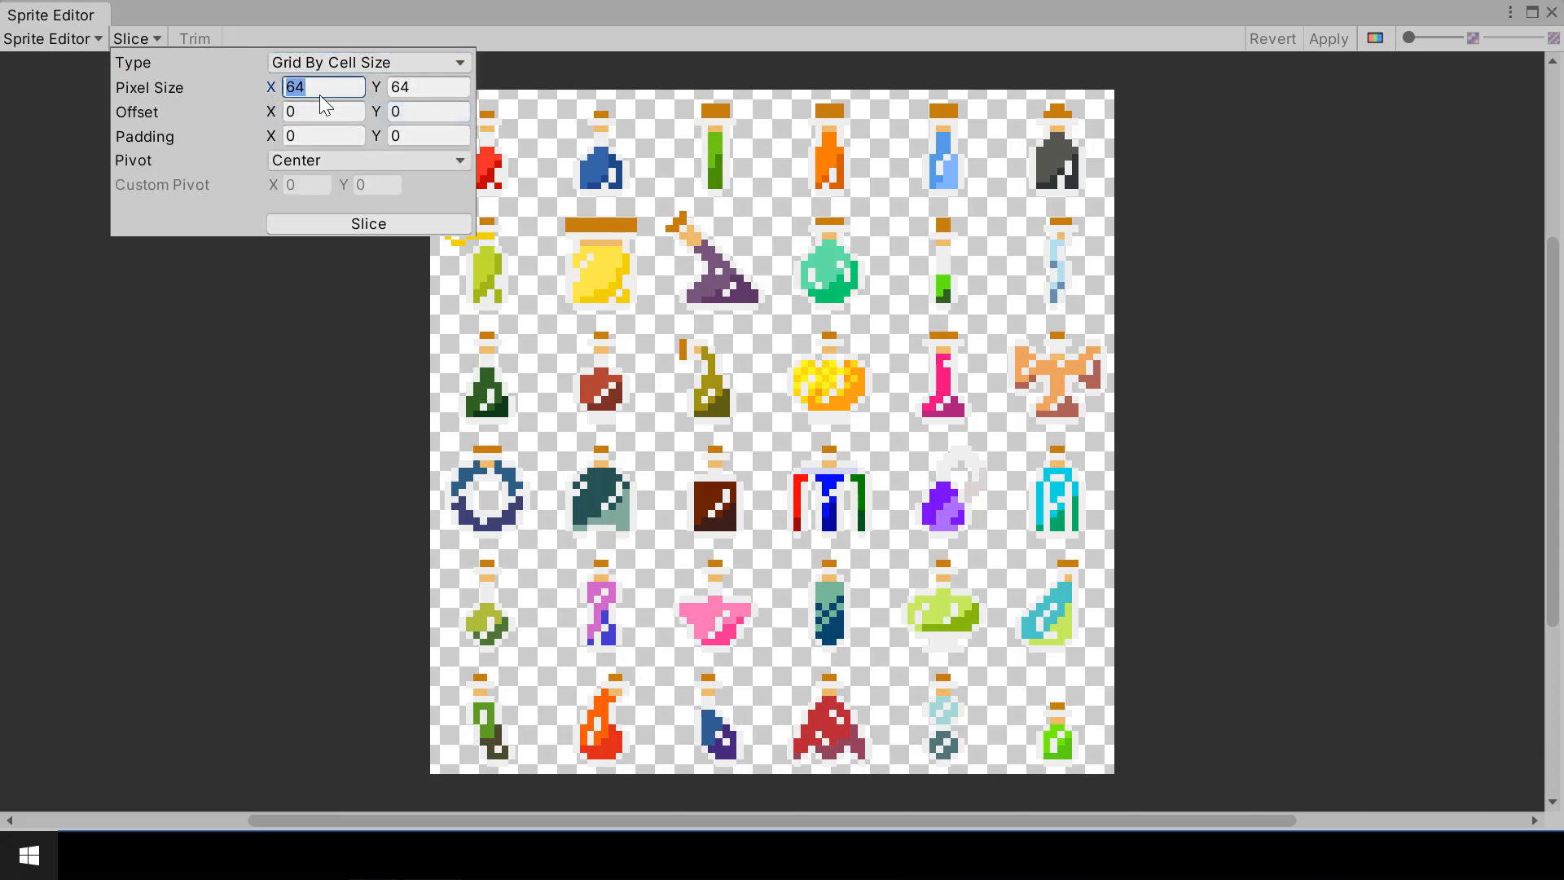
{"action": "type", "text": "16"}
{"action": "left_click", "coordinate": [414, 86]}
{"action": "left_click", "coordinate": [367, 228]}
{"action": "left_click", "coordinate": [1401, 306]}
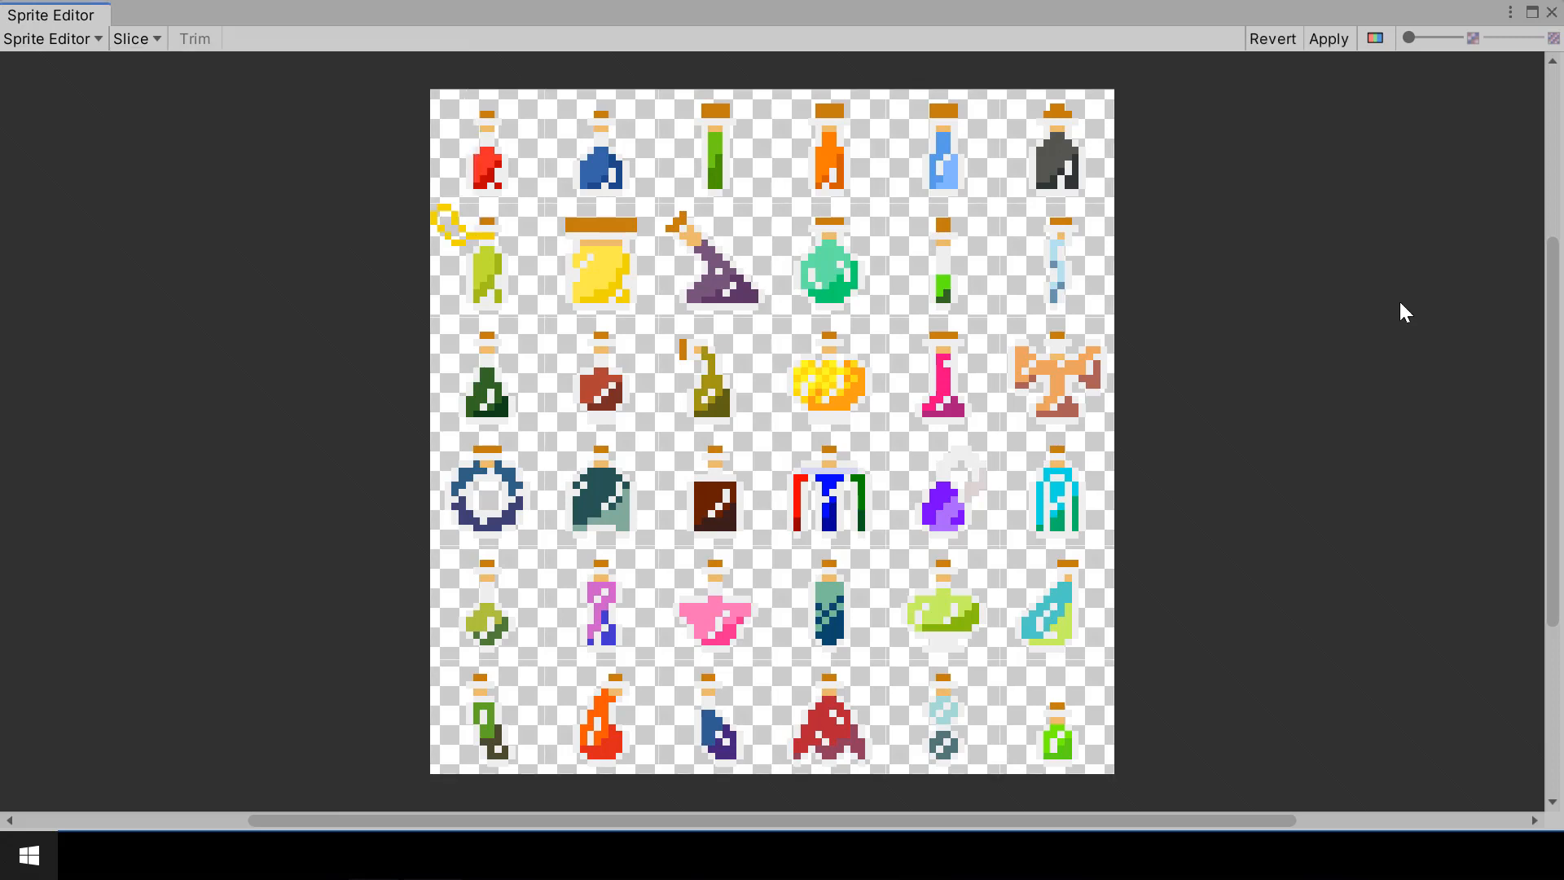
Check the slices of the first two potions, apply the slicing and close the Sprite Editor.
{"action": "left_click", "coordinate": [471, 163]}
{"action": "left_click", "coordinate": [645, 135]}
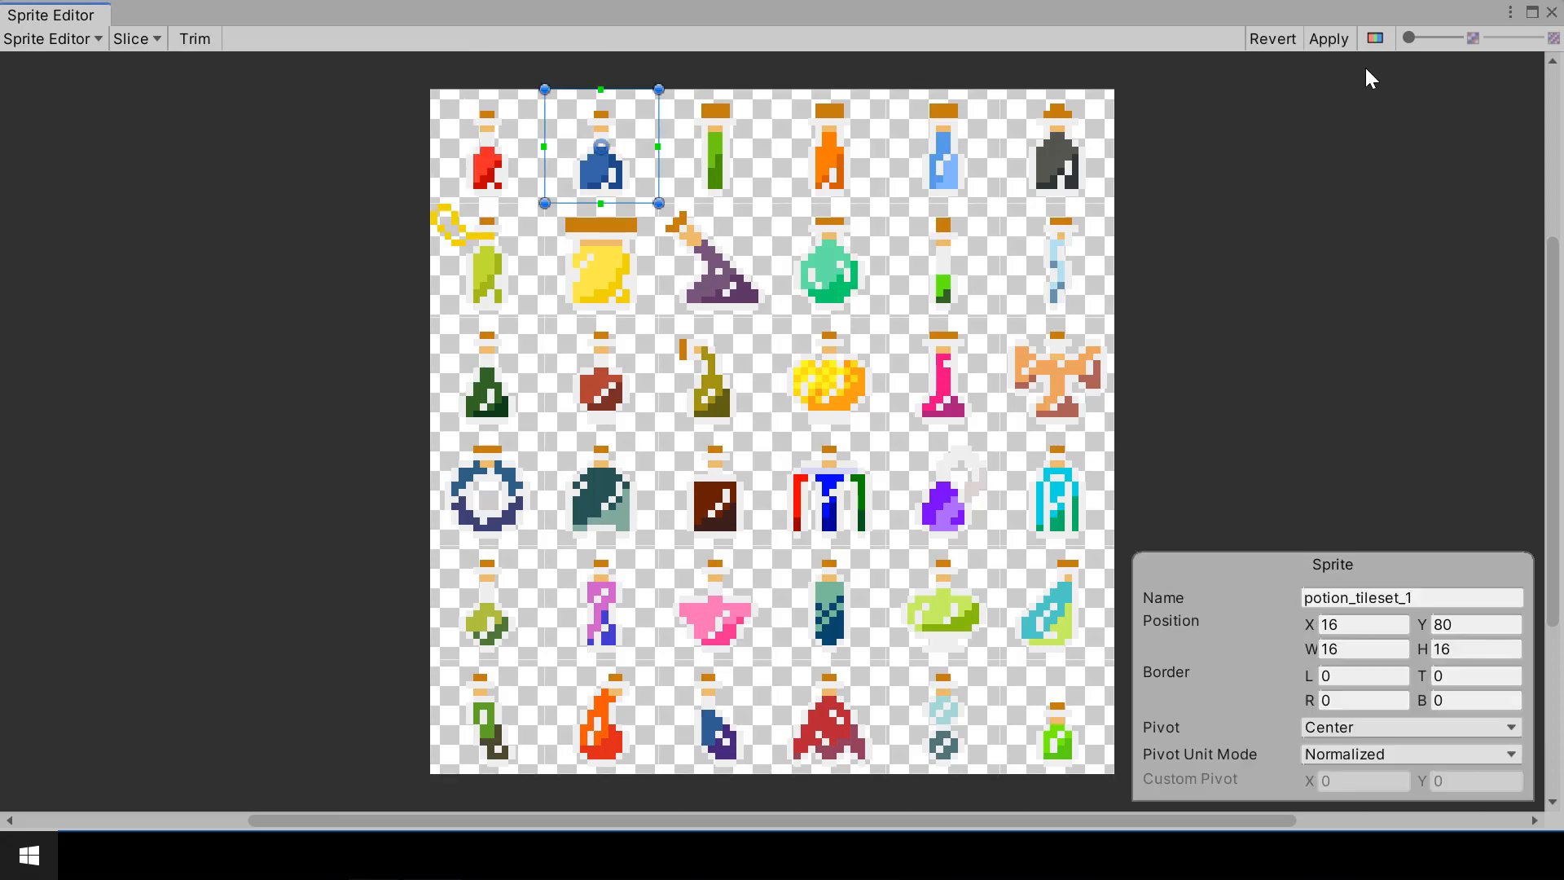
{"action": "left_click", "coordinate": [1331, 42]}
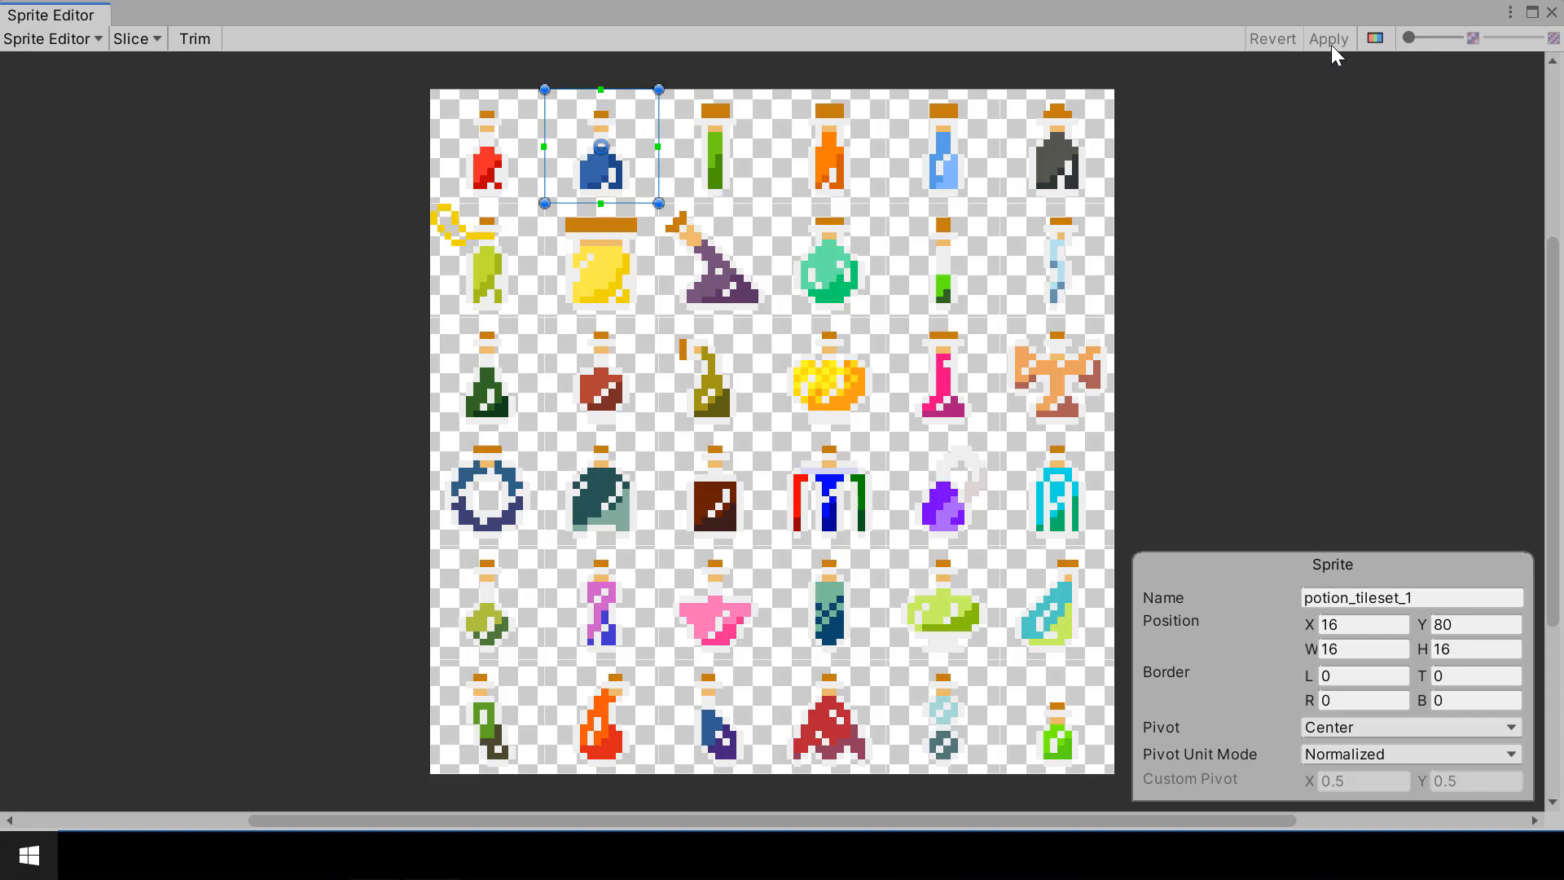
{"action": "left_click", "coordinate": [1551, 13]}
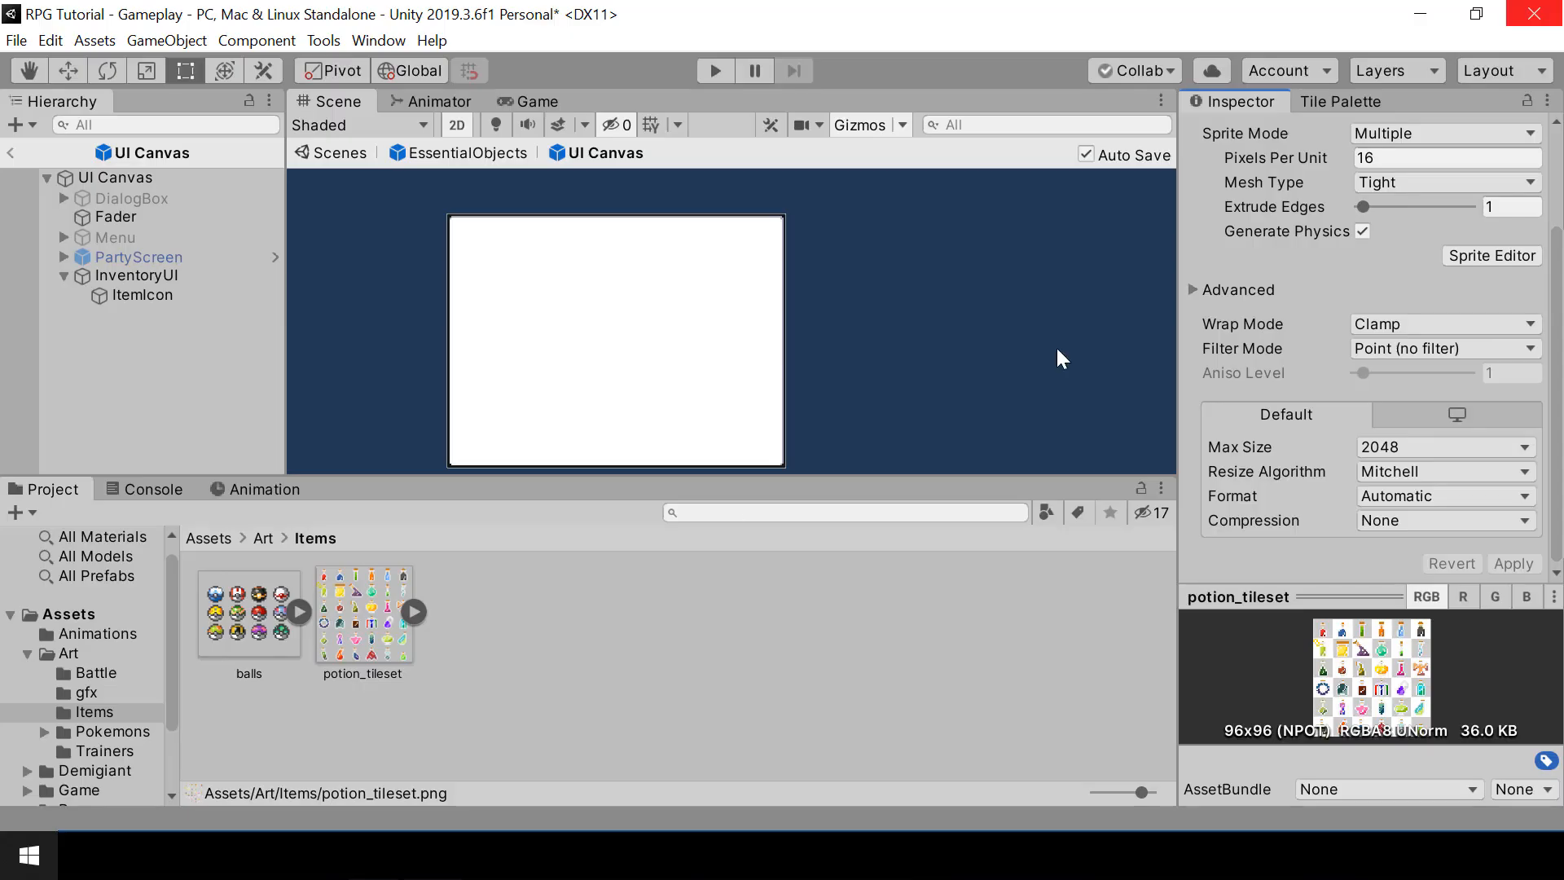
Assign the blue potion sprite potion_tileset_1 as the source image of ItemIcon.
{"action": "left_click", "coordinate": [416, 611]}
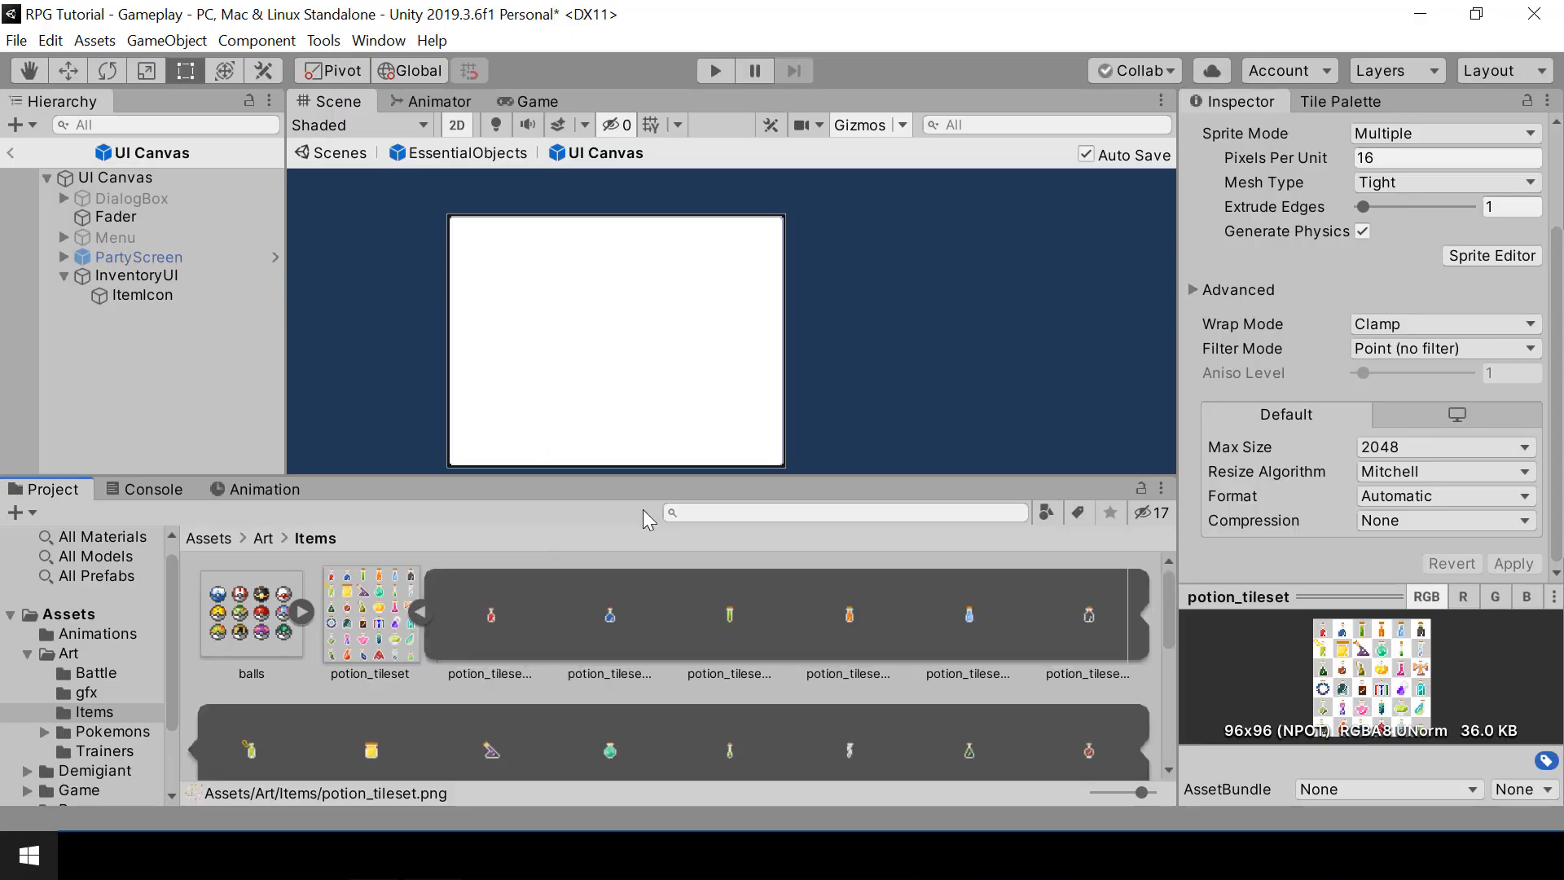
{"action": "left_click", "coordinate": [133, 293]}
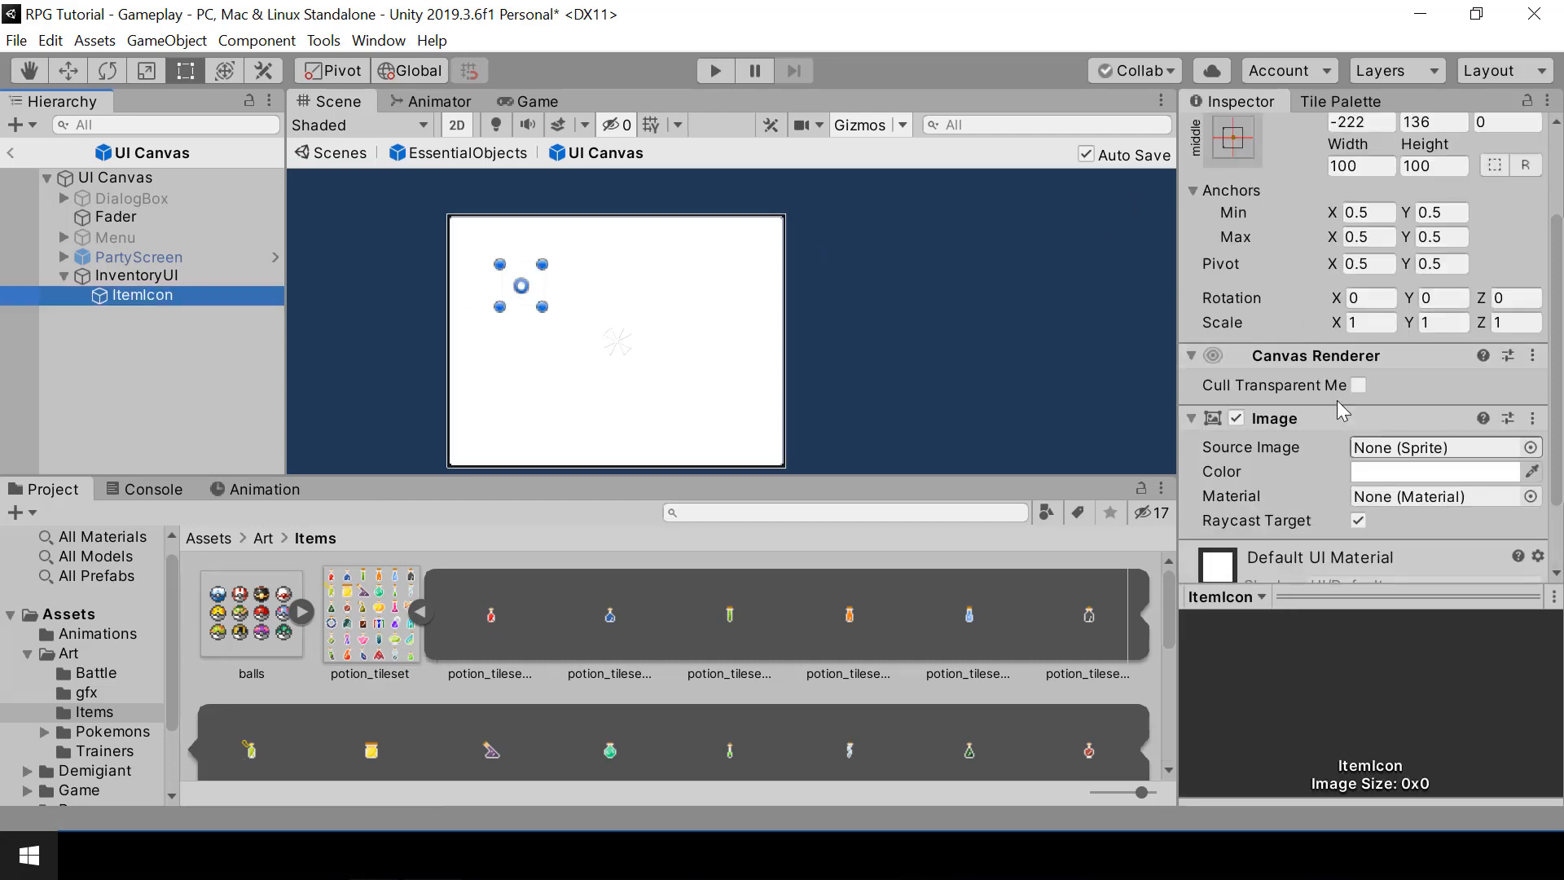
{"action": "scroll", "coordinate": [1336, 399], "scroll_direction": "down", "scroll_amount": 2}
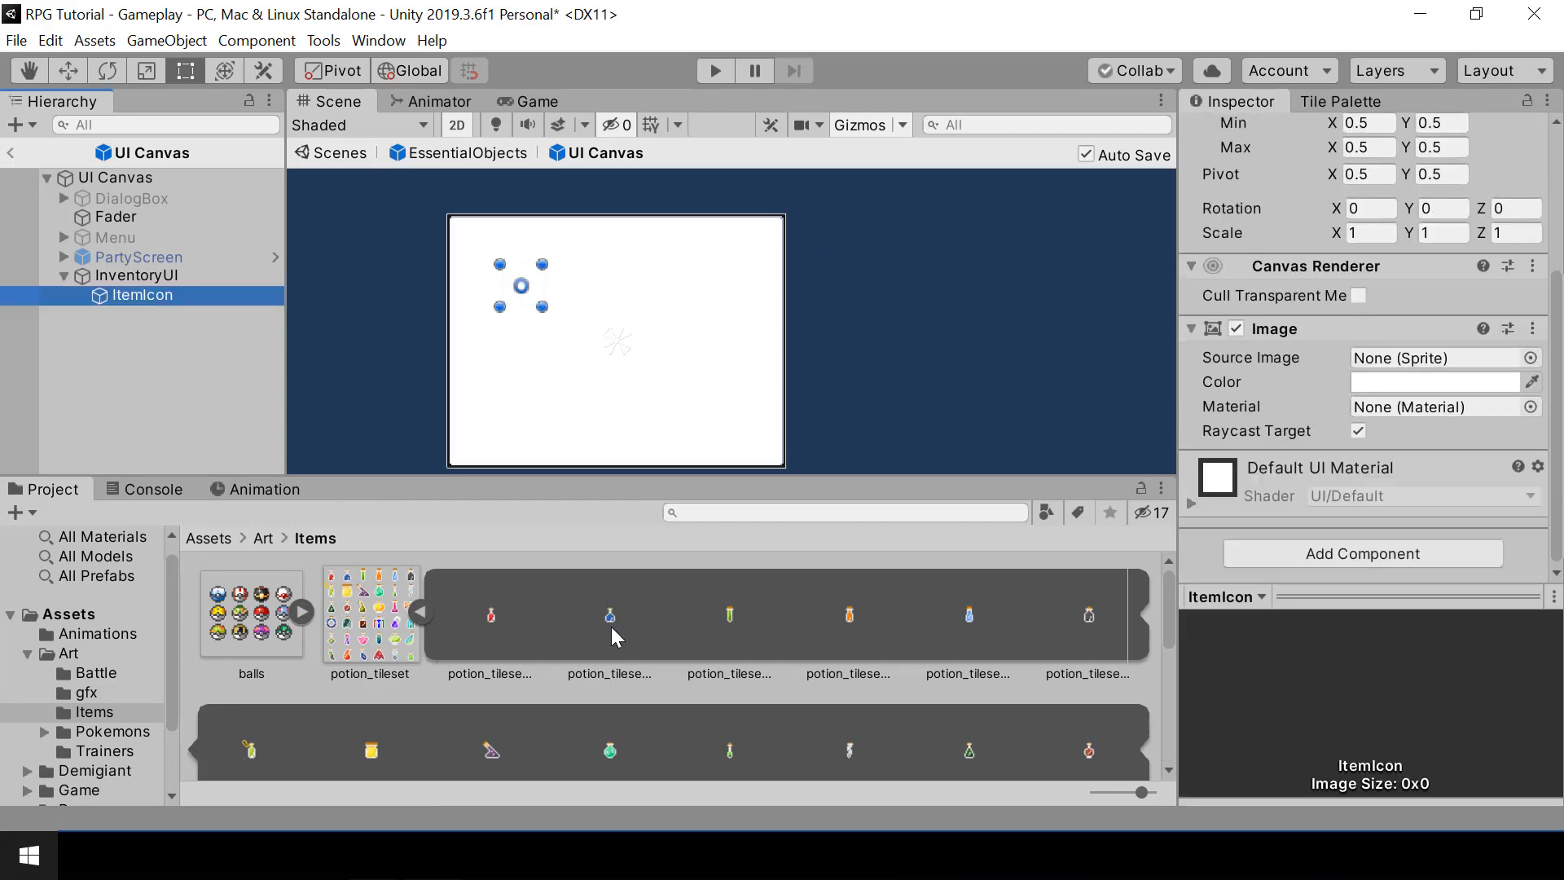
{"action": "left_click_drag", "start_coordinate": [611, 635], "coordinate": [1443, 367]}
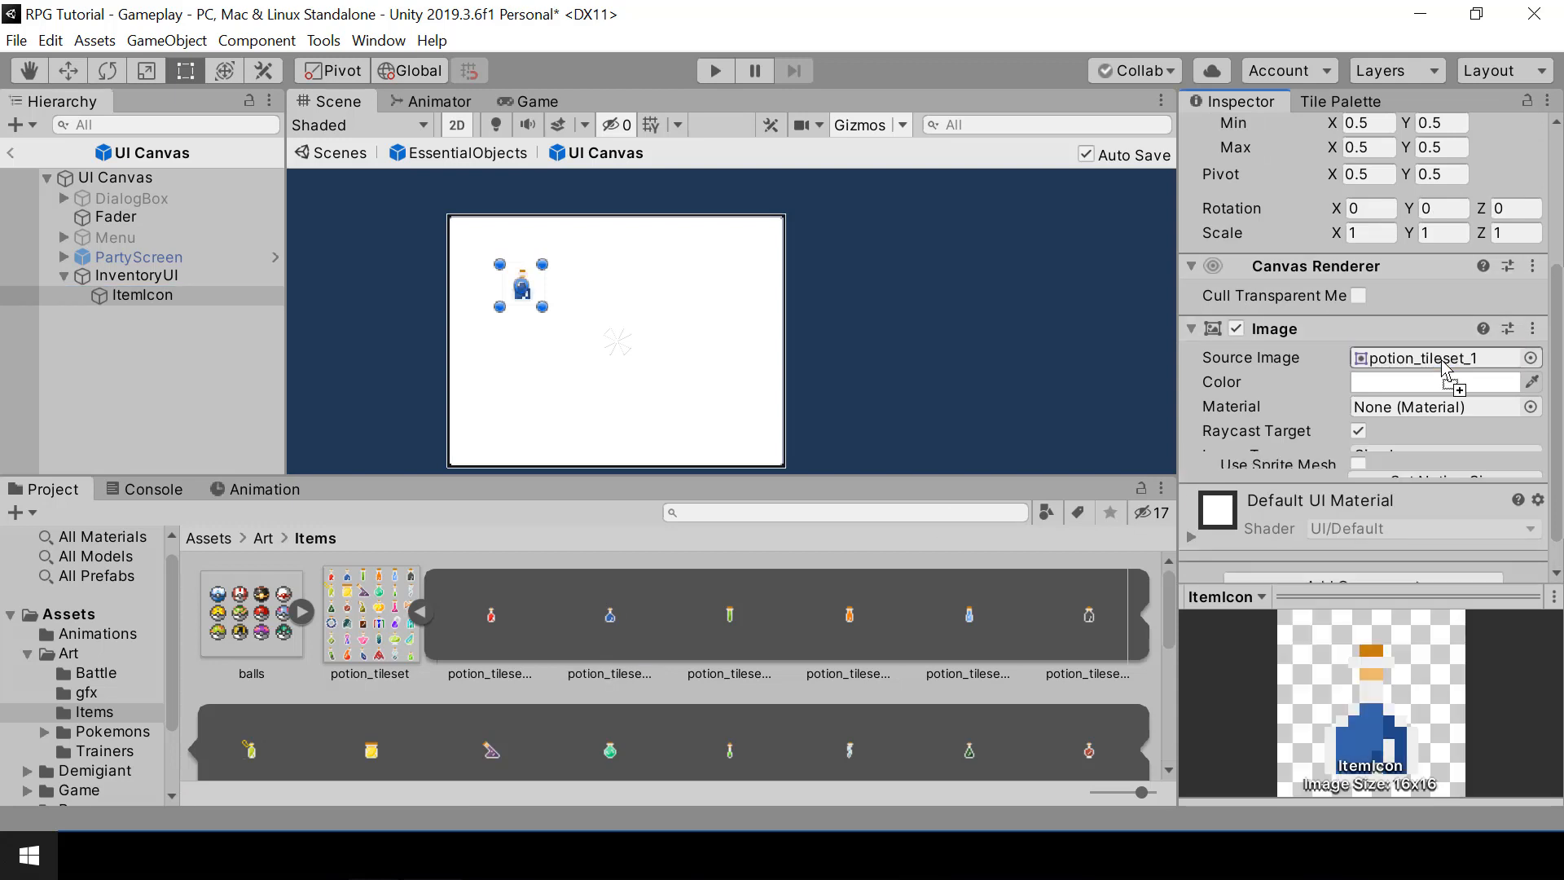
Create a UI Text as a child of InventoryUI and name it Description.
{"action": "left_click", "coordinate": [664, 300]}
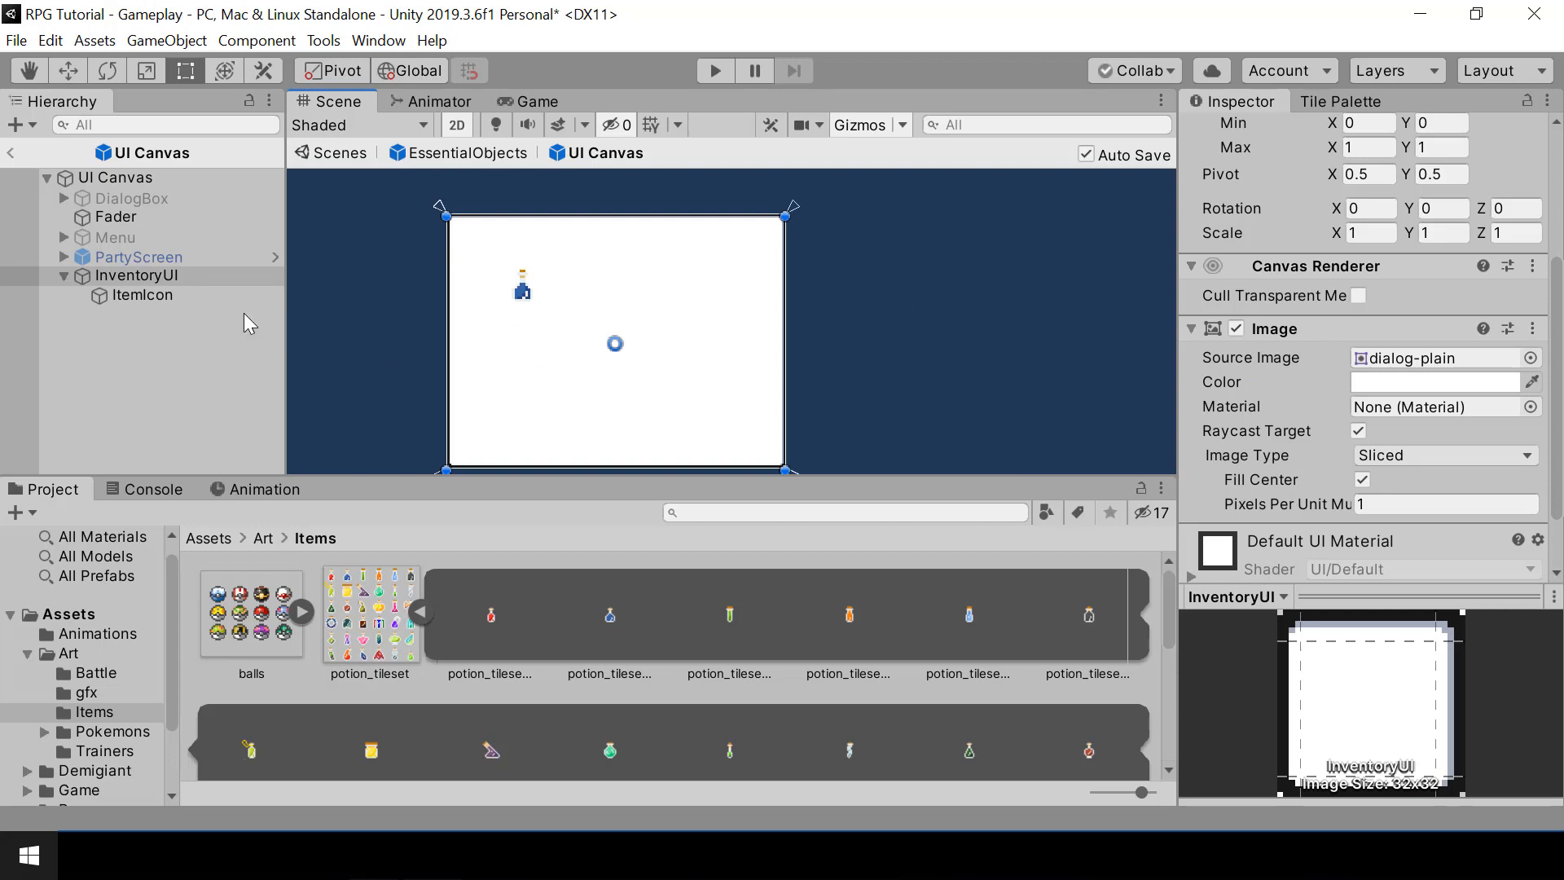
{"action": "right_click", "coordinate": [145, 269]}
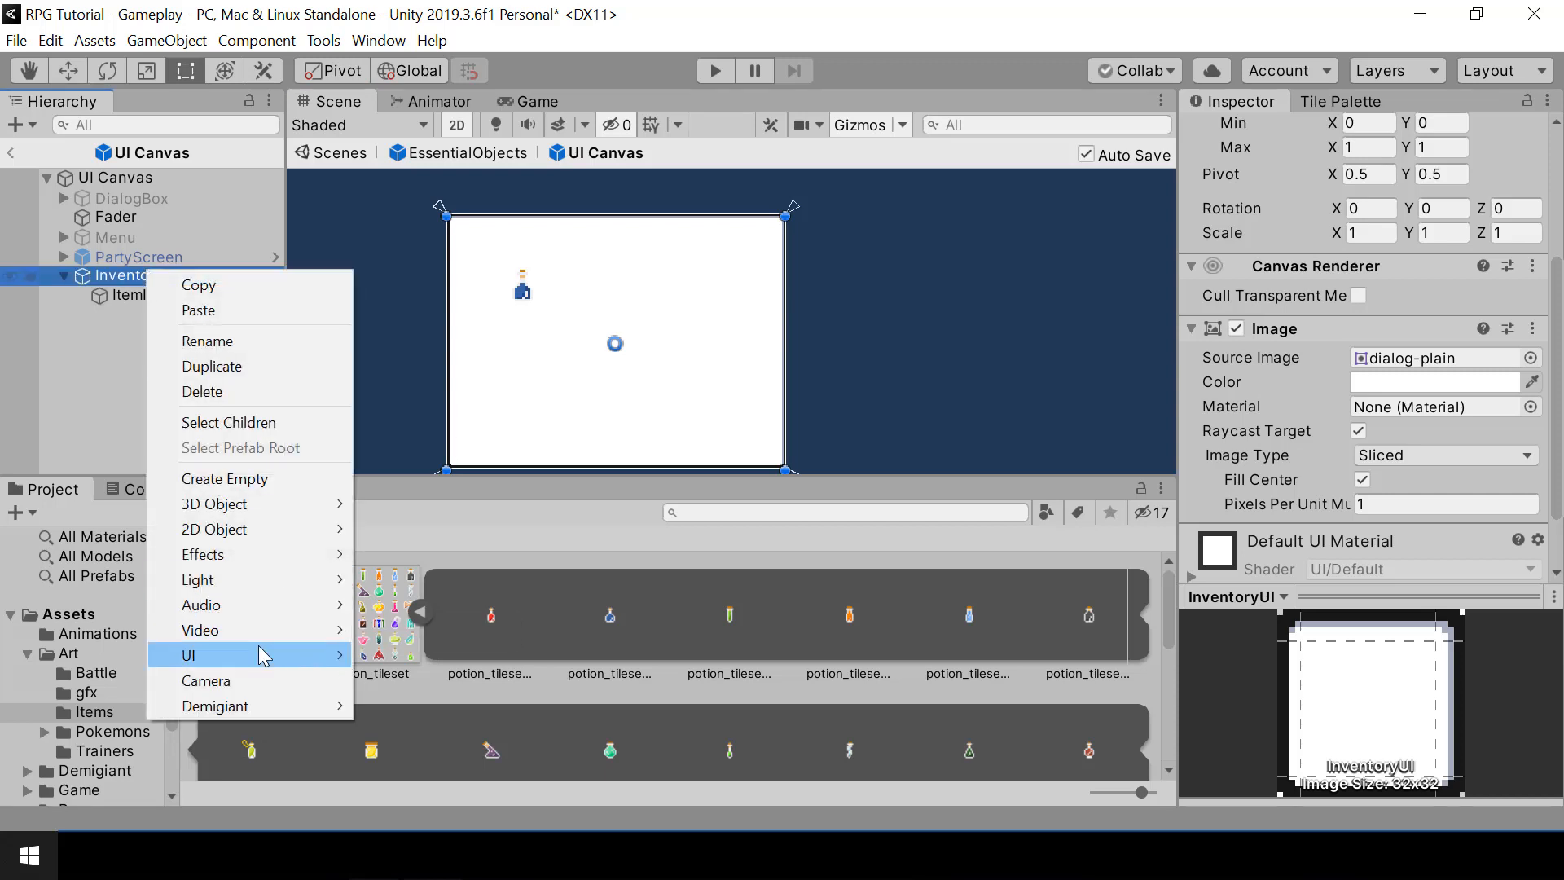
{"action": "mouse_move", "coordinate": [257, 647]}
{"action": "left_click", "coordinate": [422, 251]}
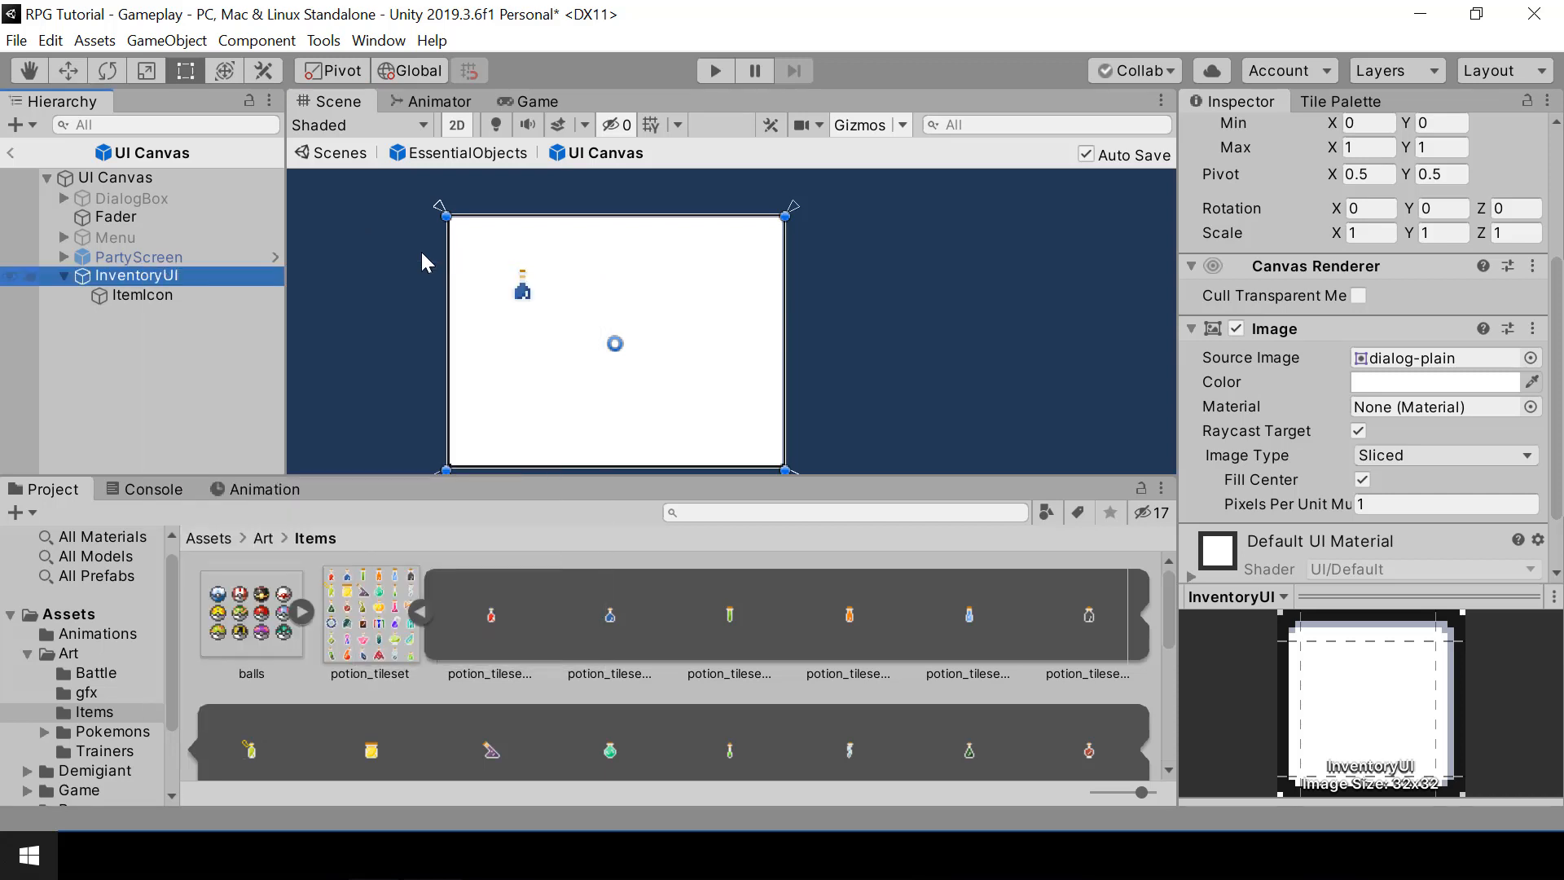
{"action": "scroll", "coordinate": [1344, 139], "scroll_direction": "up", "scroll_amount": 3}
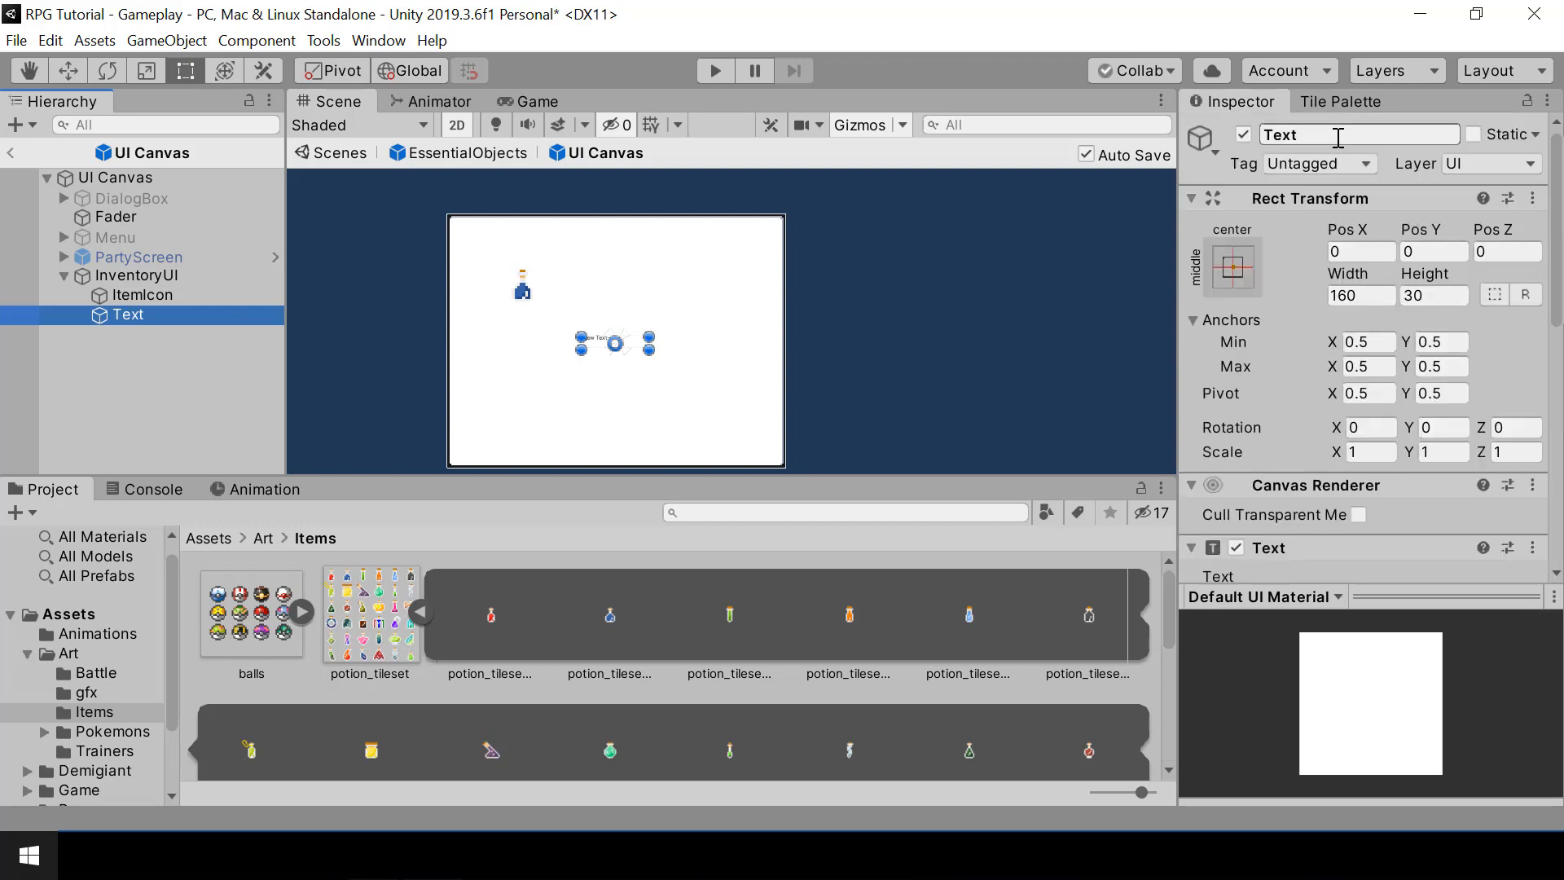
{"action": "double_click", "coordinate": [1338, 136]}
{"action": "type", "text": "Description"}
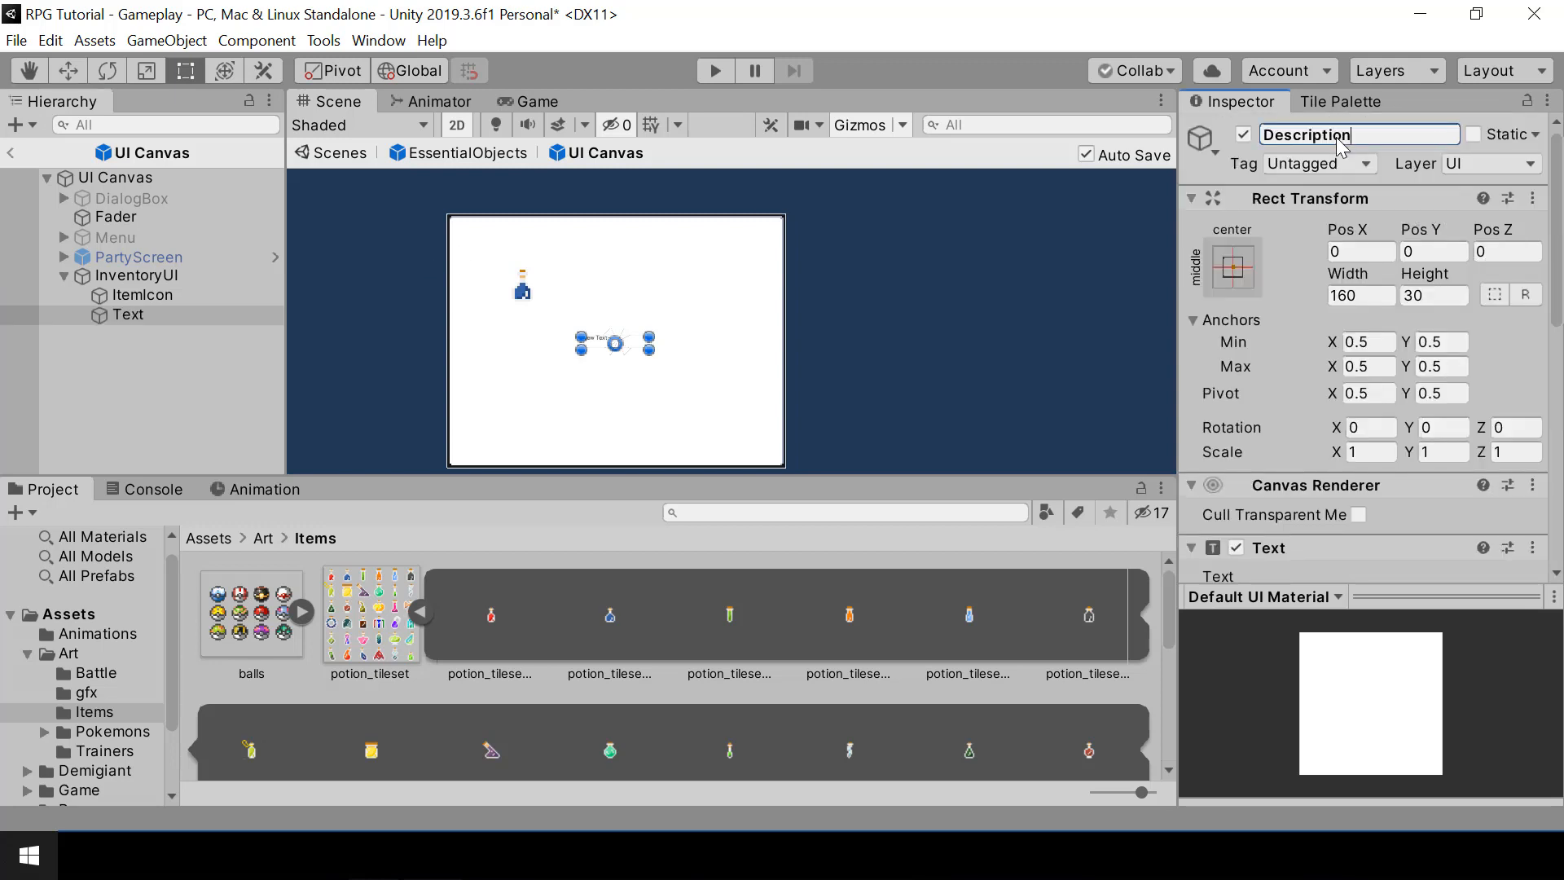
{"action": "key", "text": "Return"}
Enlarge Description to about 290 x 209 beneath the potion icon and set its anchors to middle left.
{"action": "left_click_drag", "start_coordinate": [581, 350], "coordinate": [529, 427]}
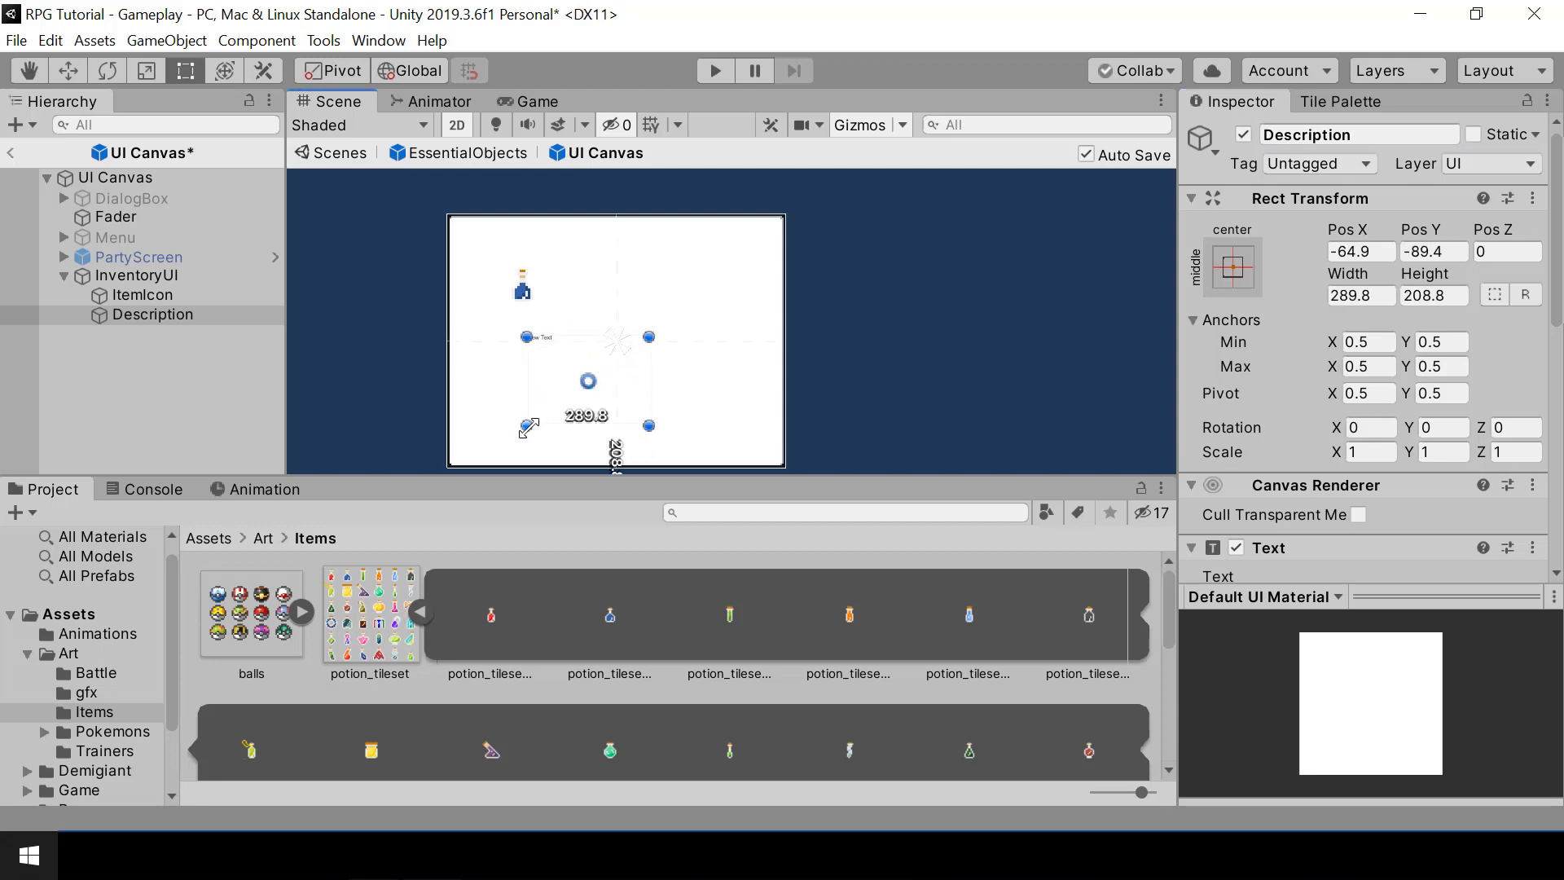
{"action": "left_click_drag", "start_coordinate": [637, 391], "coordinate": [585, 387]}
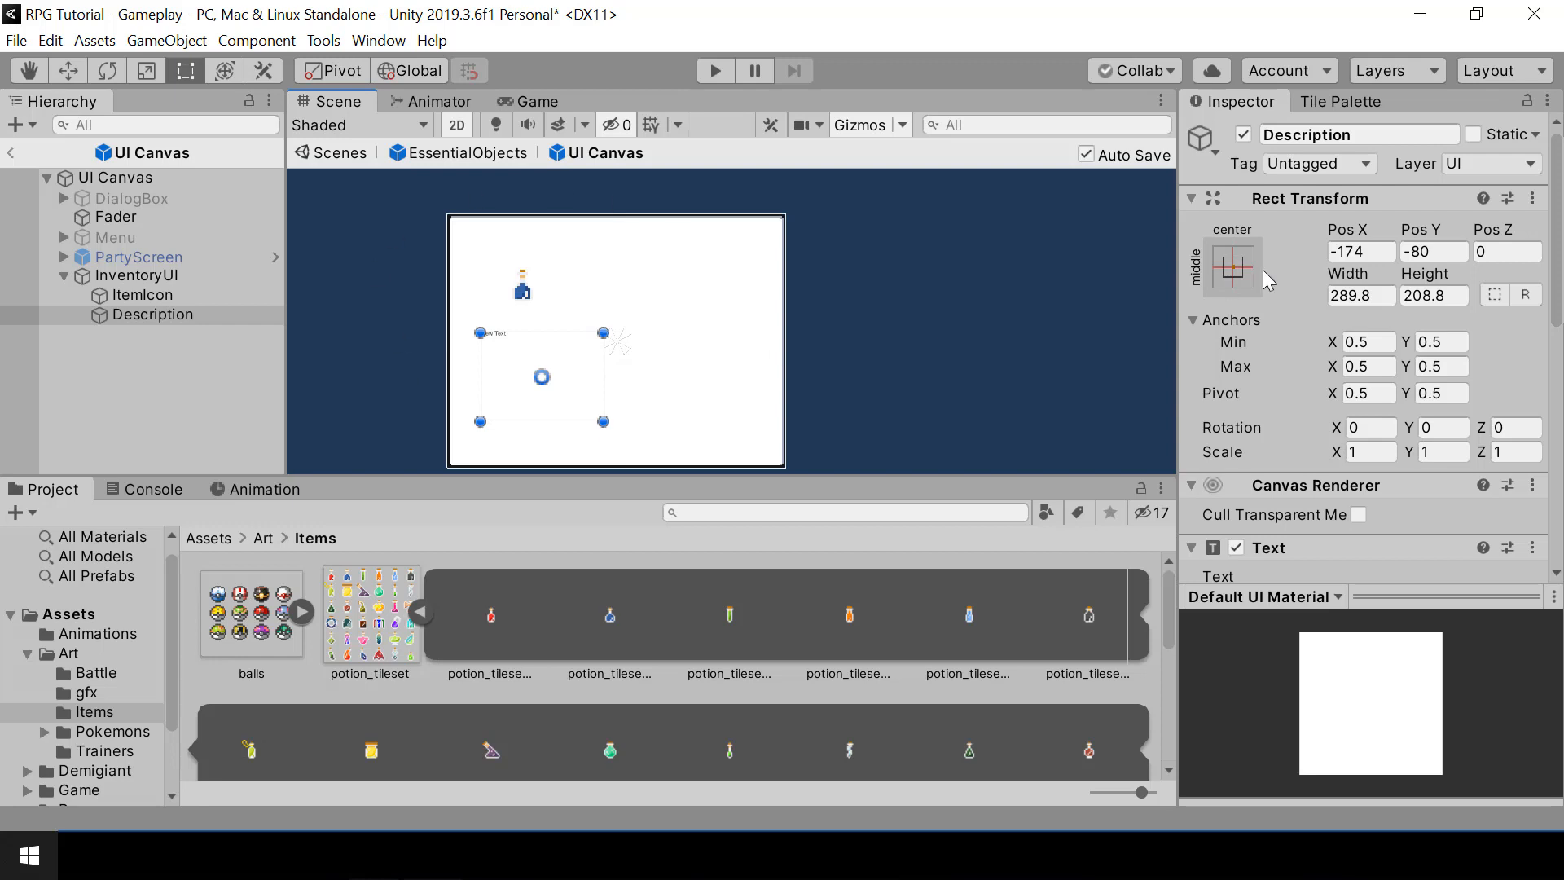
{"action": "left_click", "coordinate": [1235, 268]}
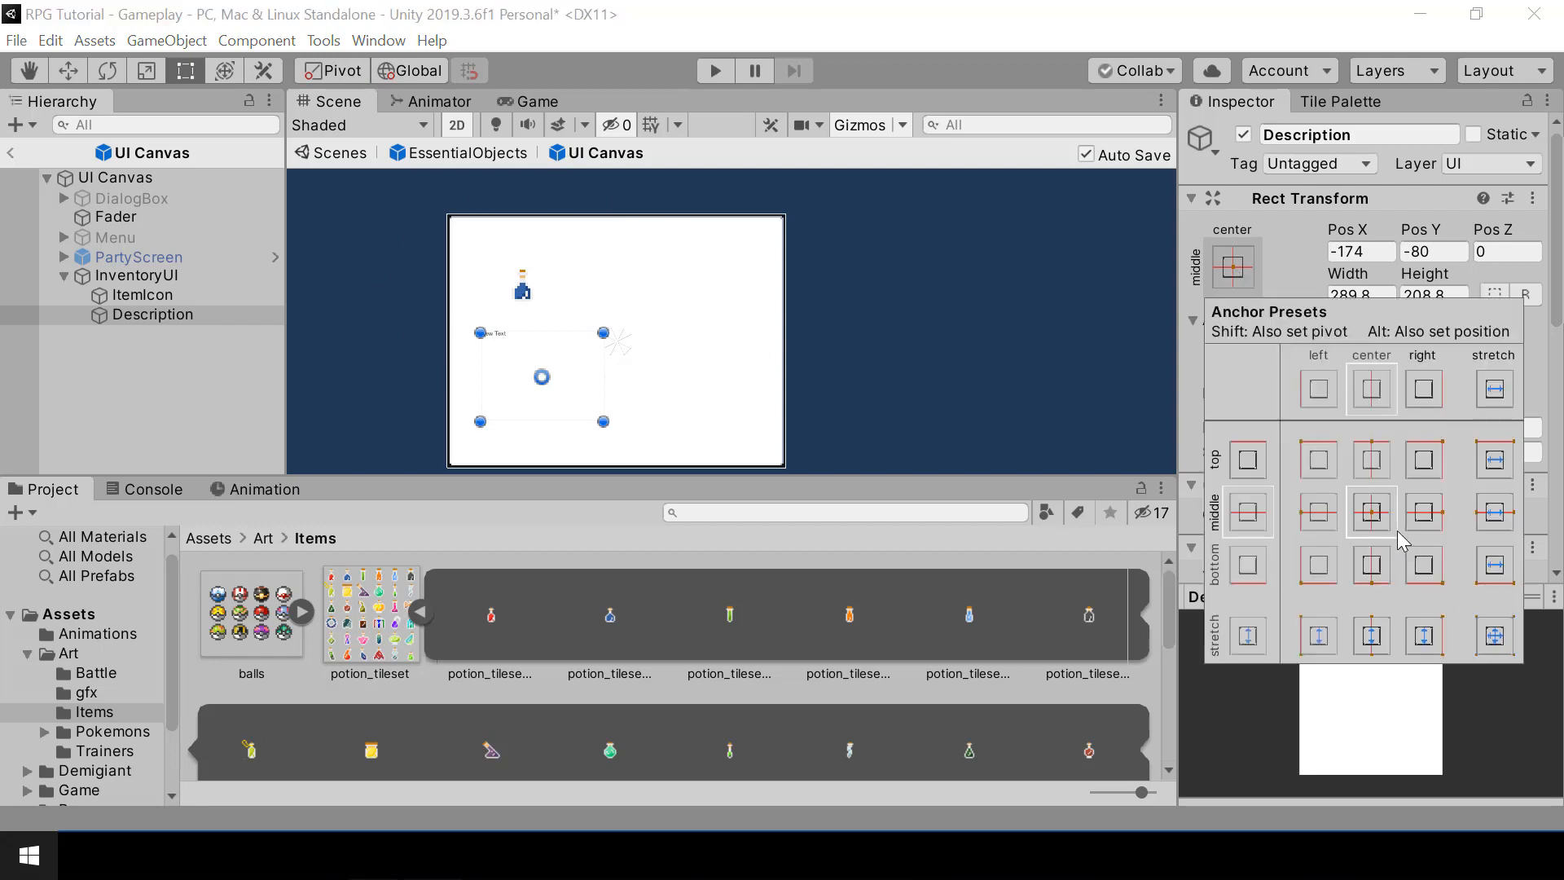
{"action": "left_click", "coordinate": [1314, 516]}
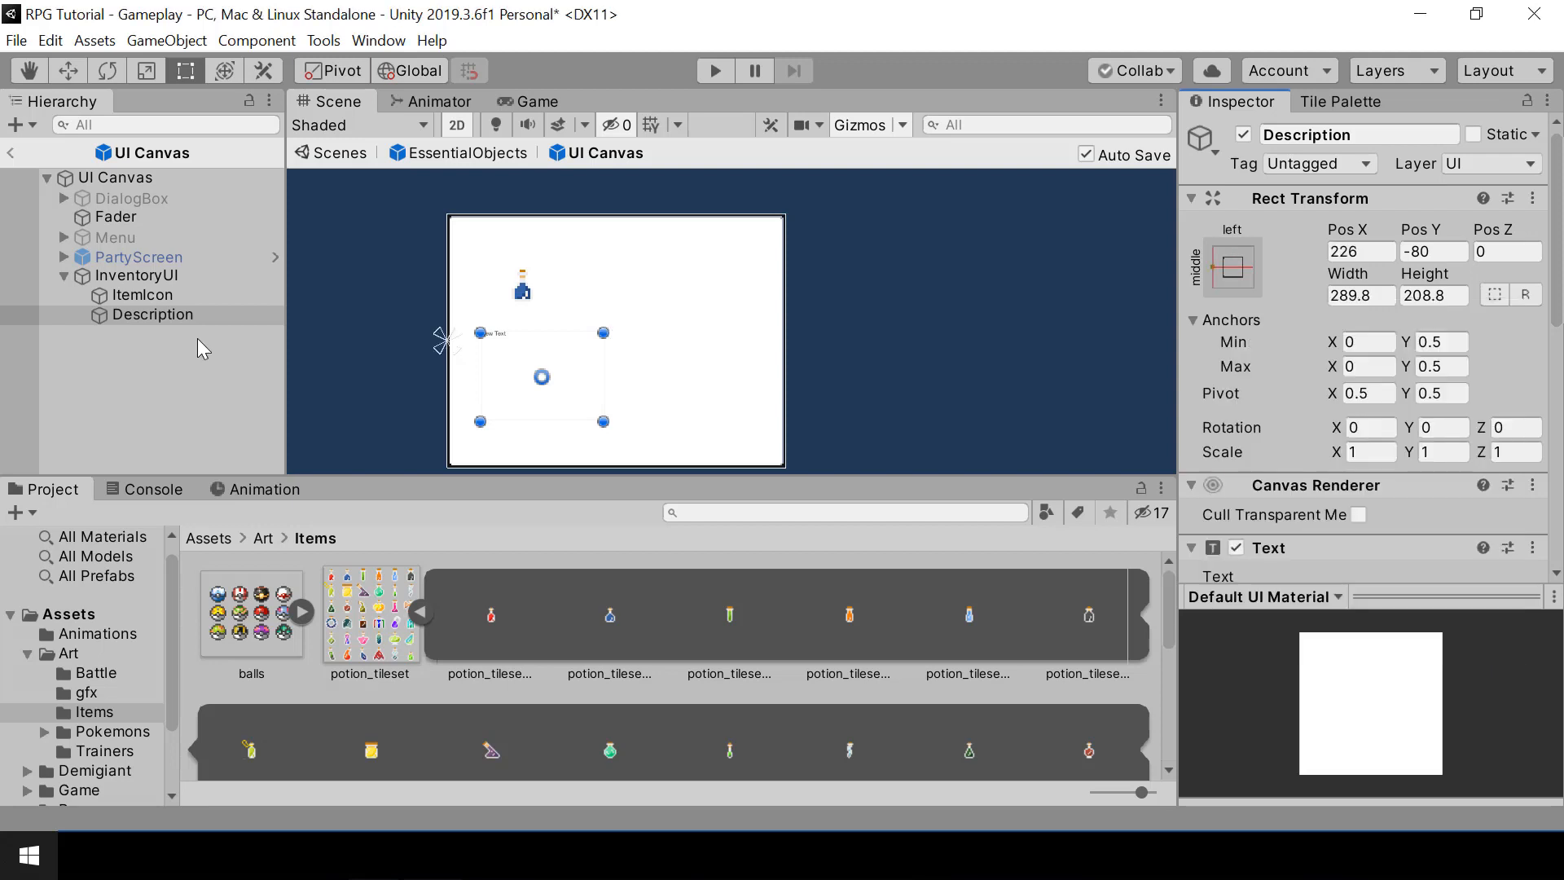
Set ItemIcon's anchors to middle left of the inventory panel.
{"action": "left_click", "coordinate": [145, 294]}
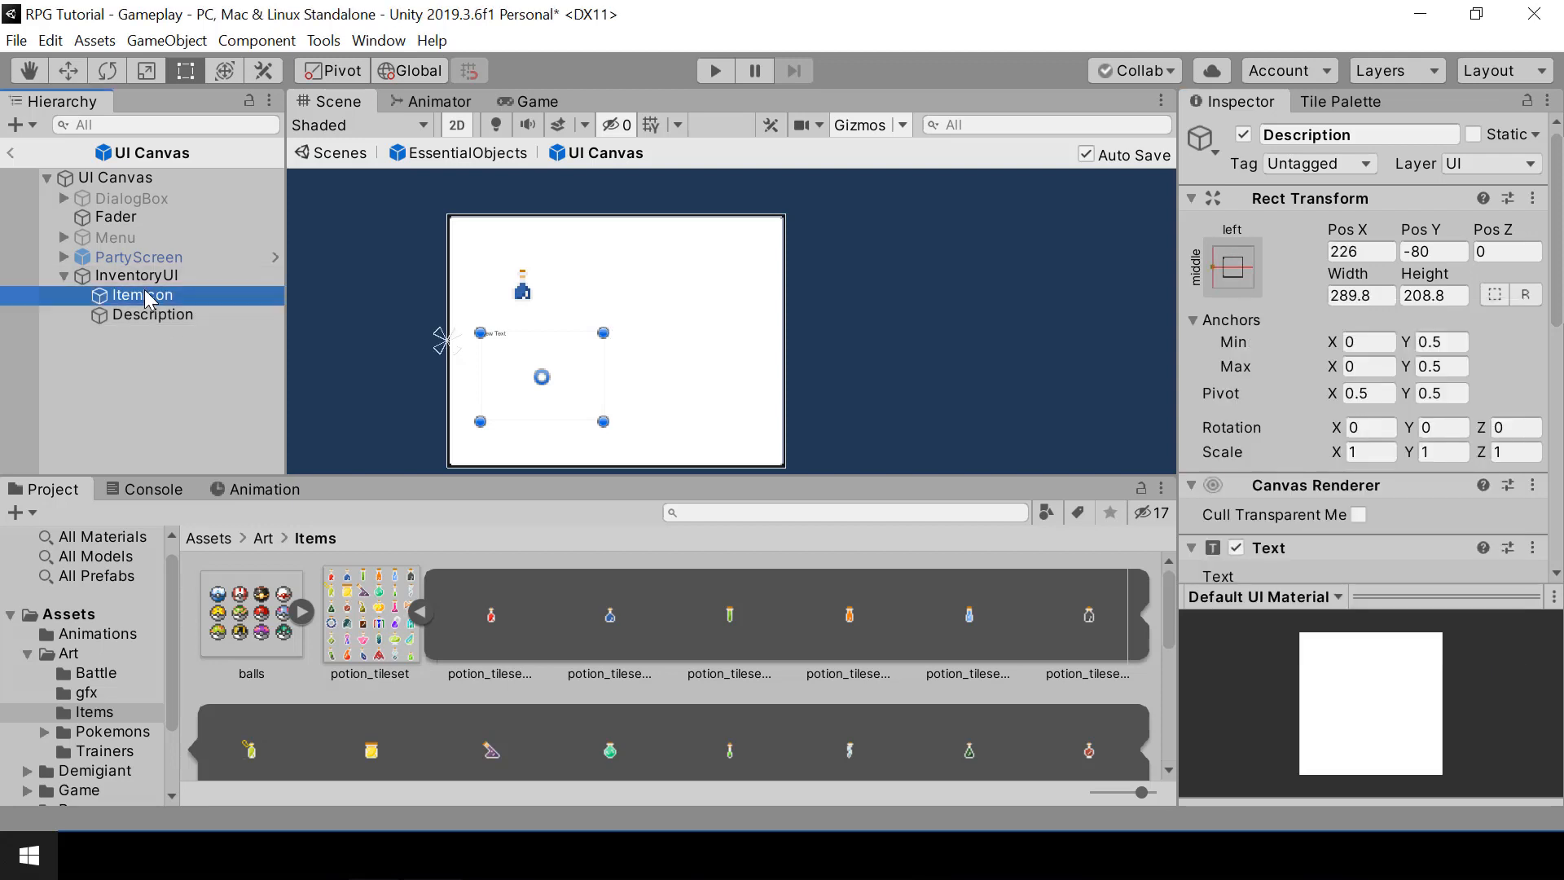
{"action": "left_click", "coordinate": [1238, 265]}
{"action": "left_click", "coordinate": [1317, 511]}
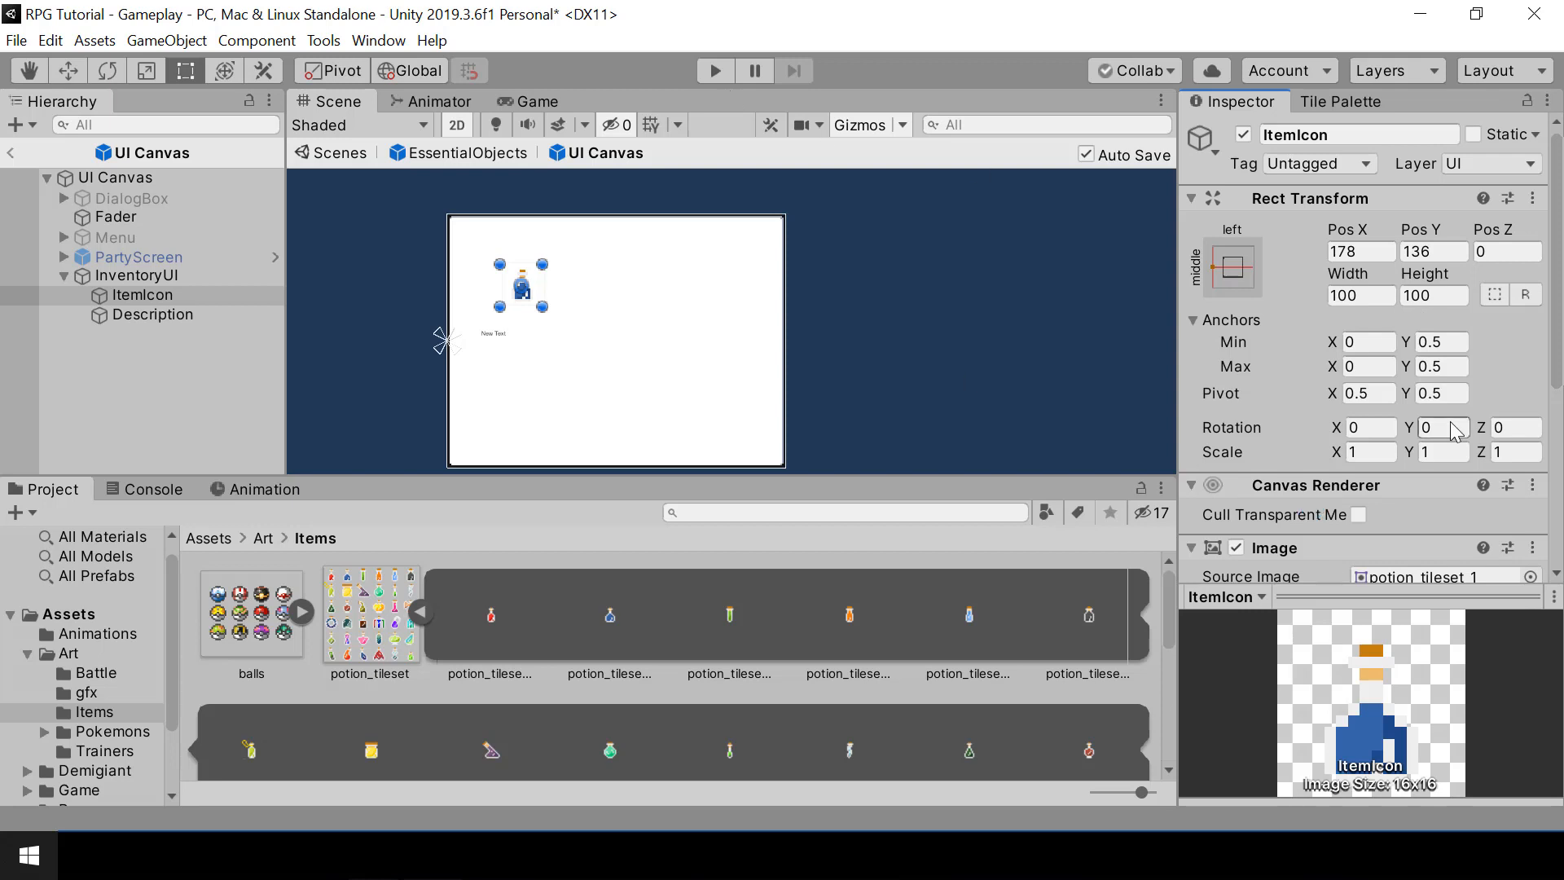
{"action": "left_click", "coordinate": [175, 295]}
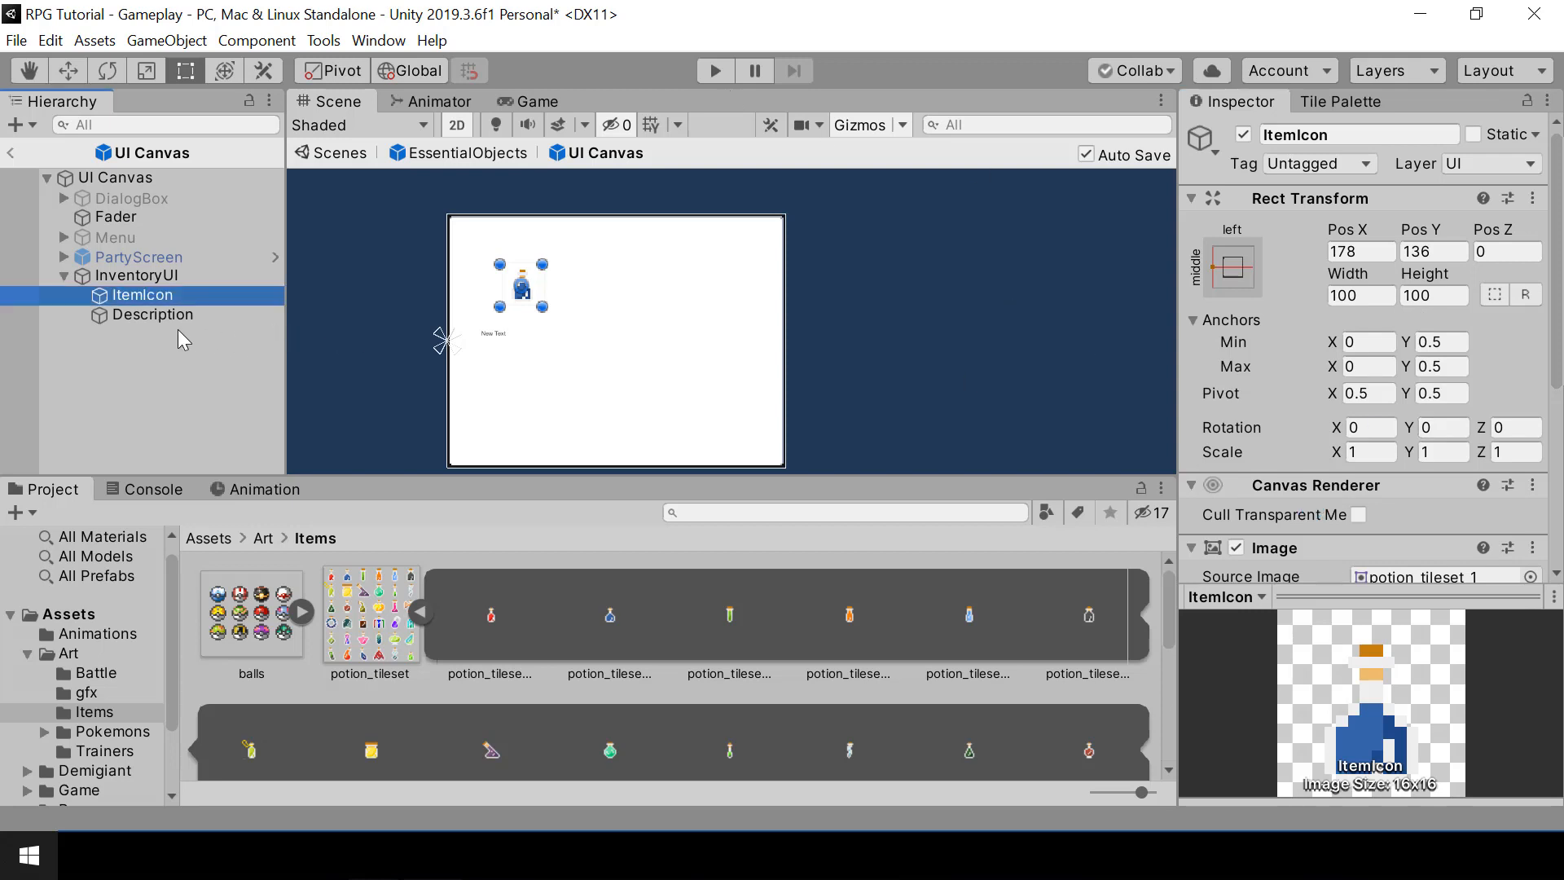
Give the Description text the Orange kid font at size 40.
{"action": "left_click", "coordinate": [162, 315]}
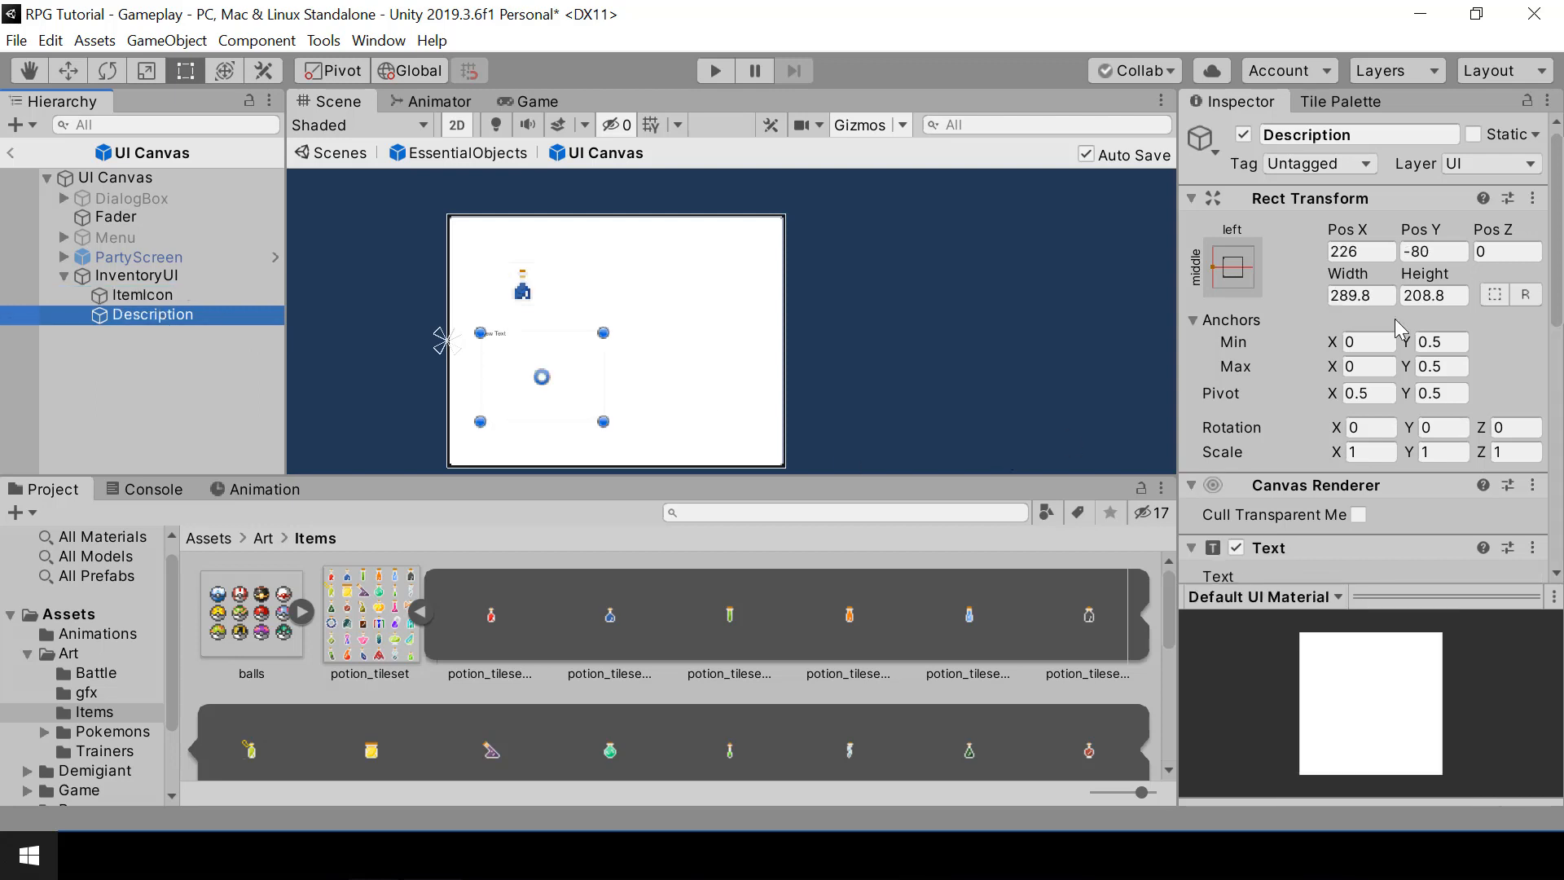
{"action": "scroll", "coordinate": [1362, 386], "scroll_direction": "down", "scroll_amount": 5}
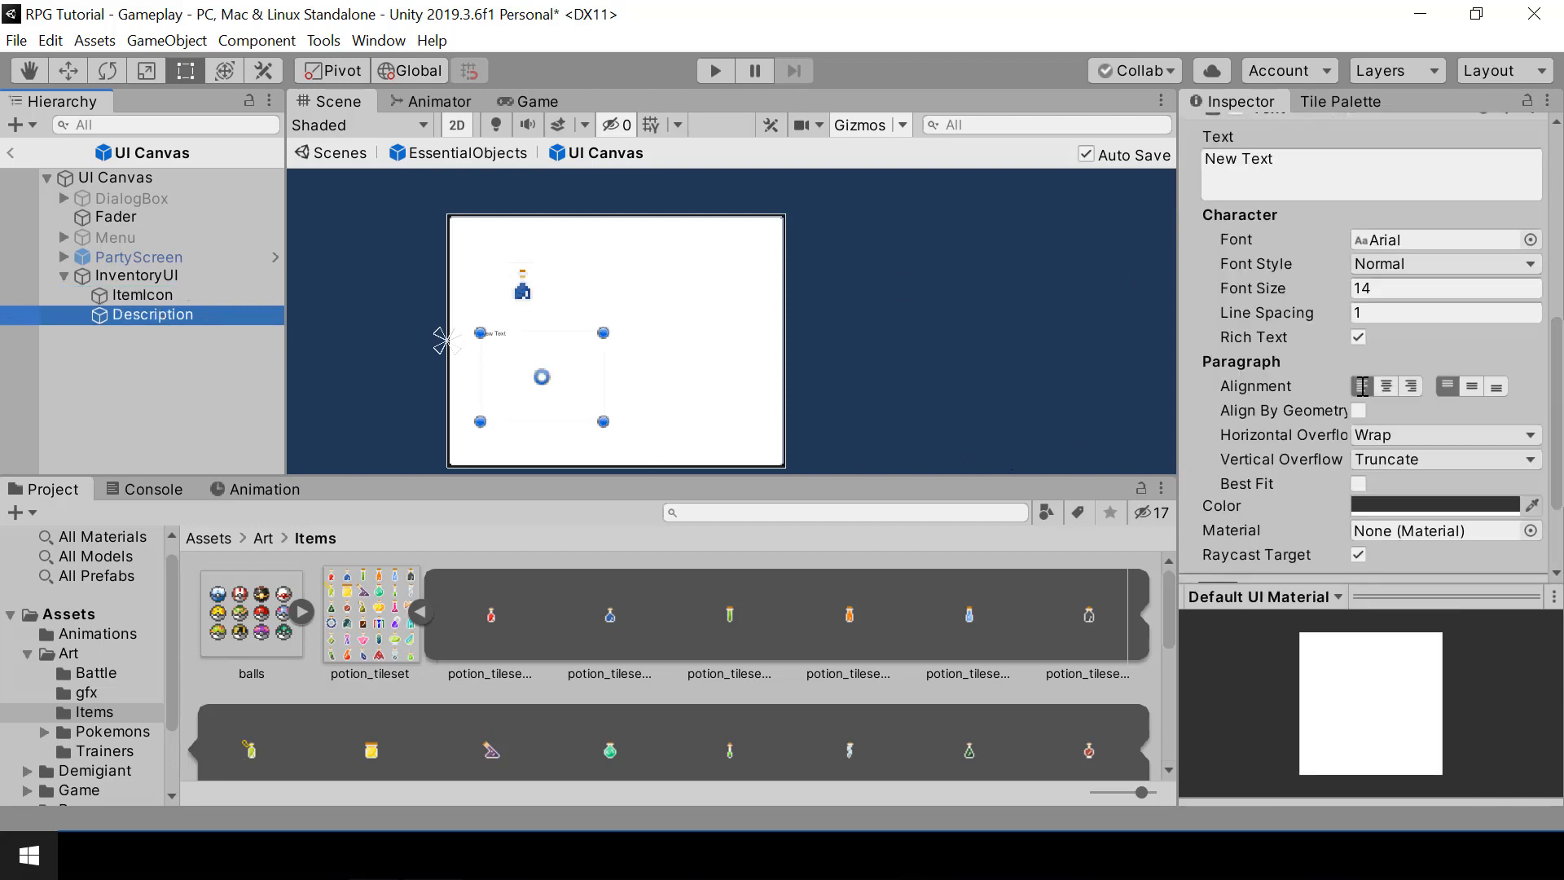
{"action": "left_click", "coordinate": [1530, 239]}
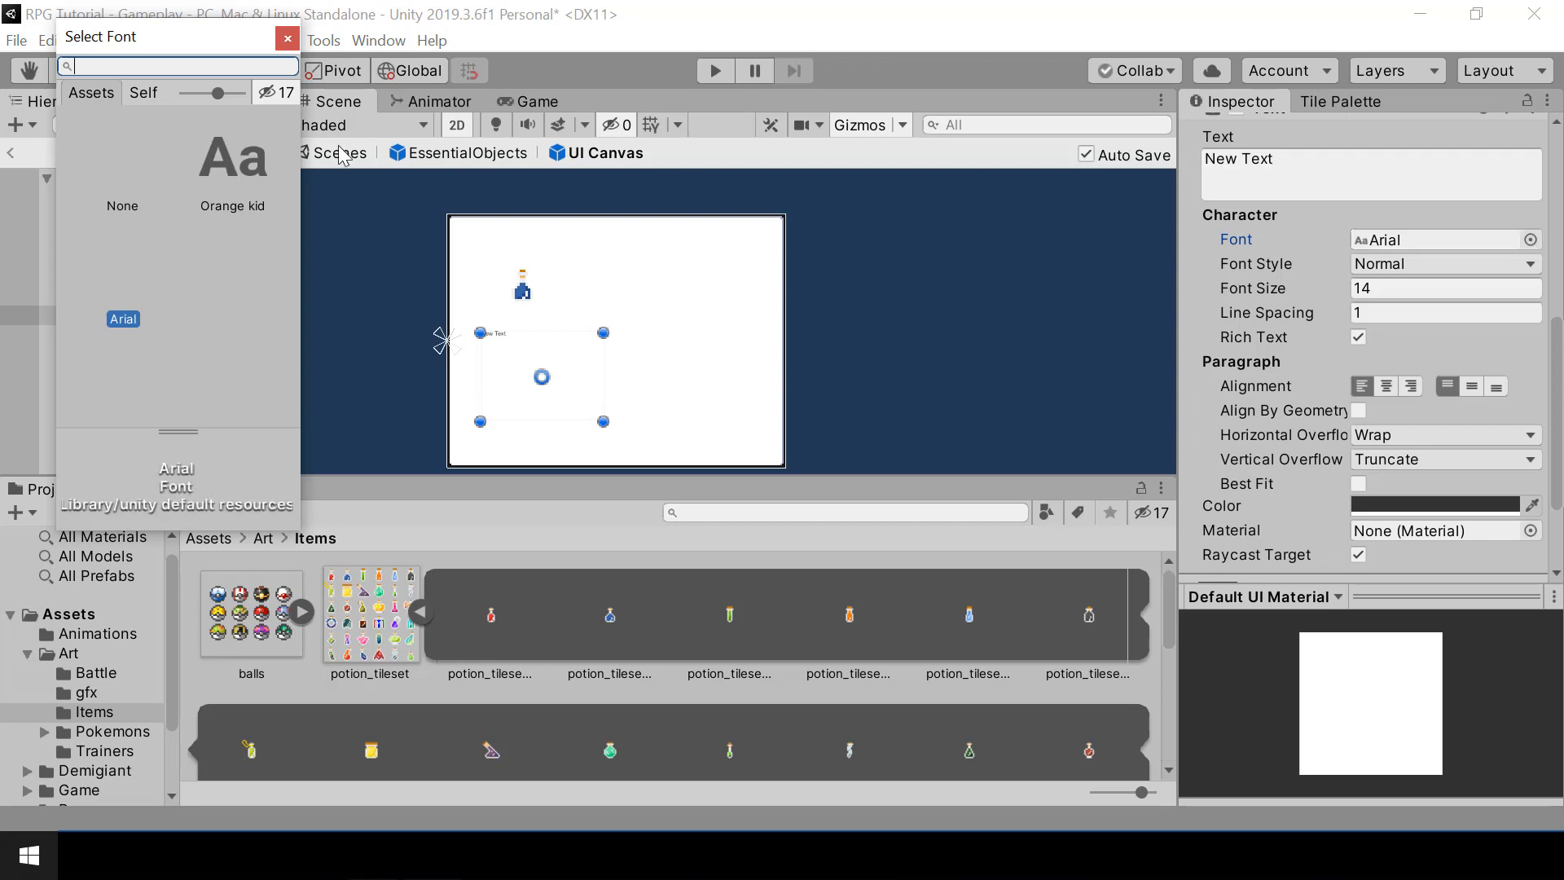
{"action": "double_click", "coordinate": [217, 194]}
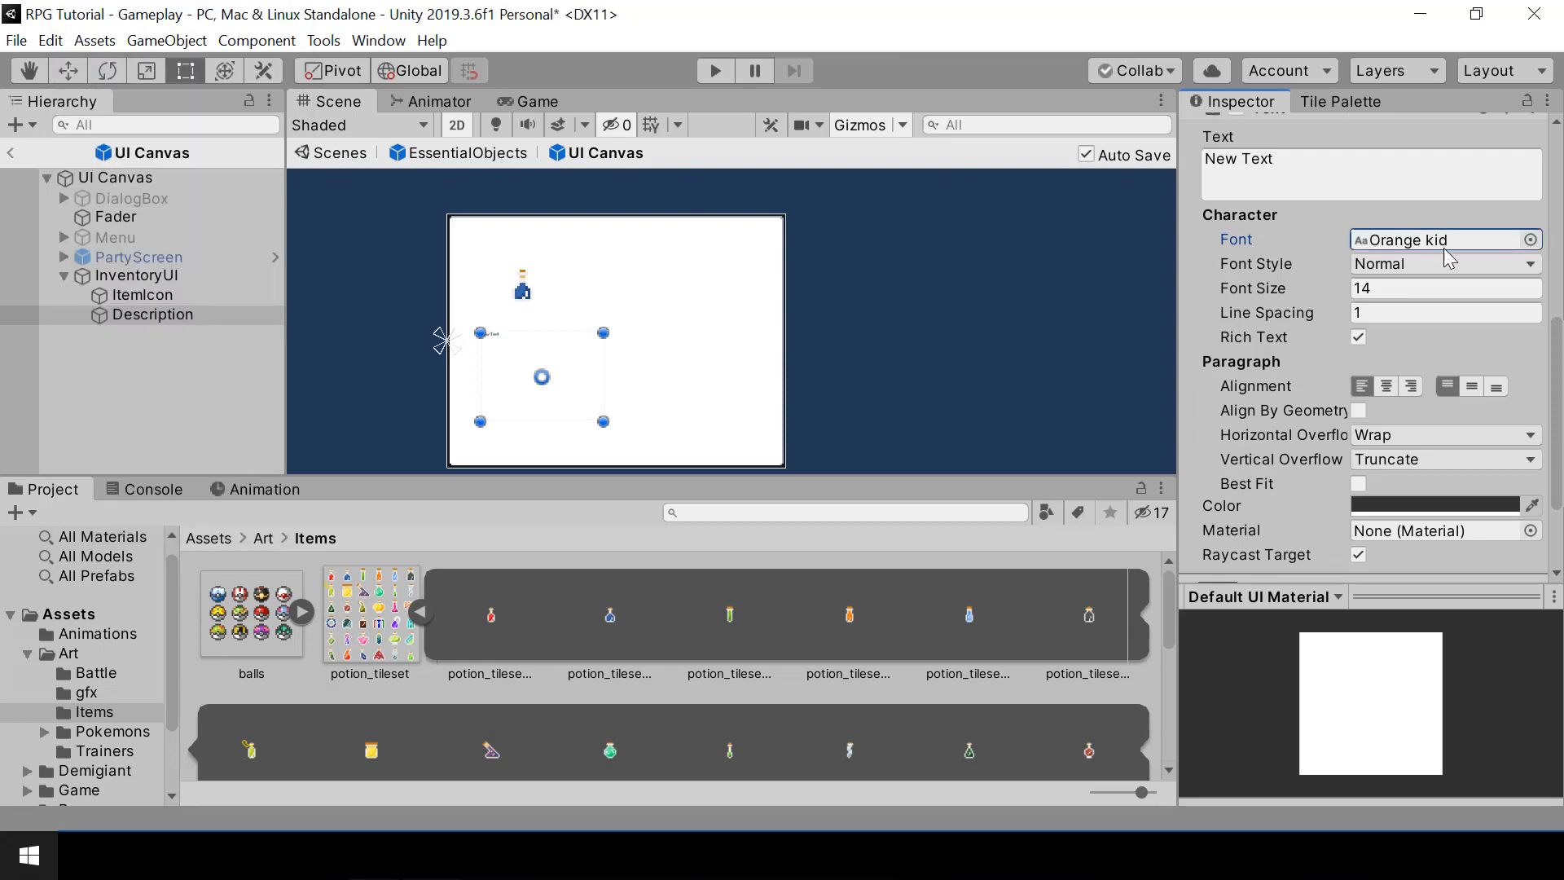
{"action": "left_click", "coordinate": [1382, 289]}
{"action": "type", "text": "40"}
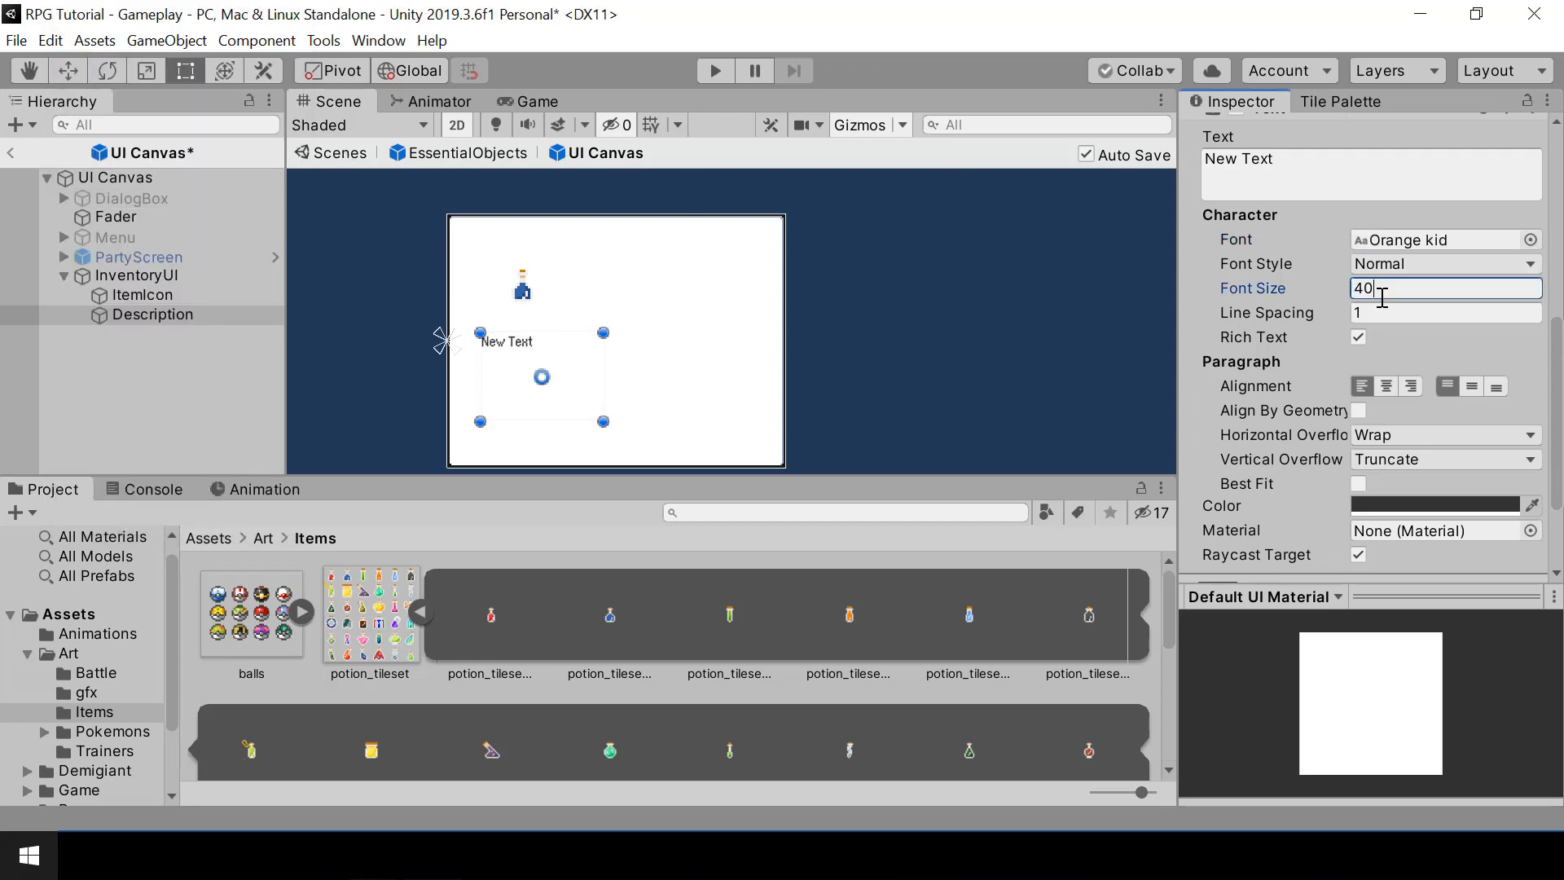
Set the Description text to "Recovers the HP of the POKEMON by 50 points" and resize its box so it wraps onto two lines.
{"action": "left_click", "coordinate": [1387, 188]}
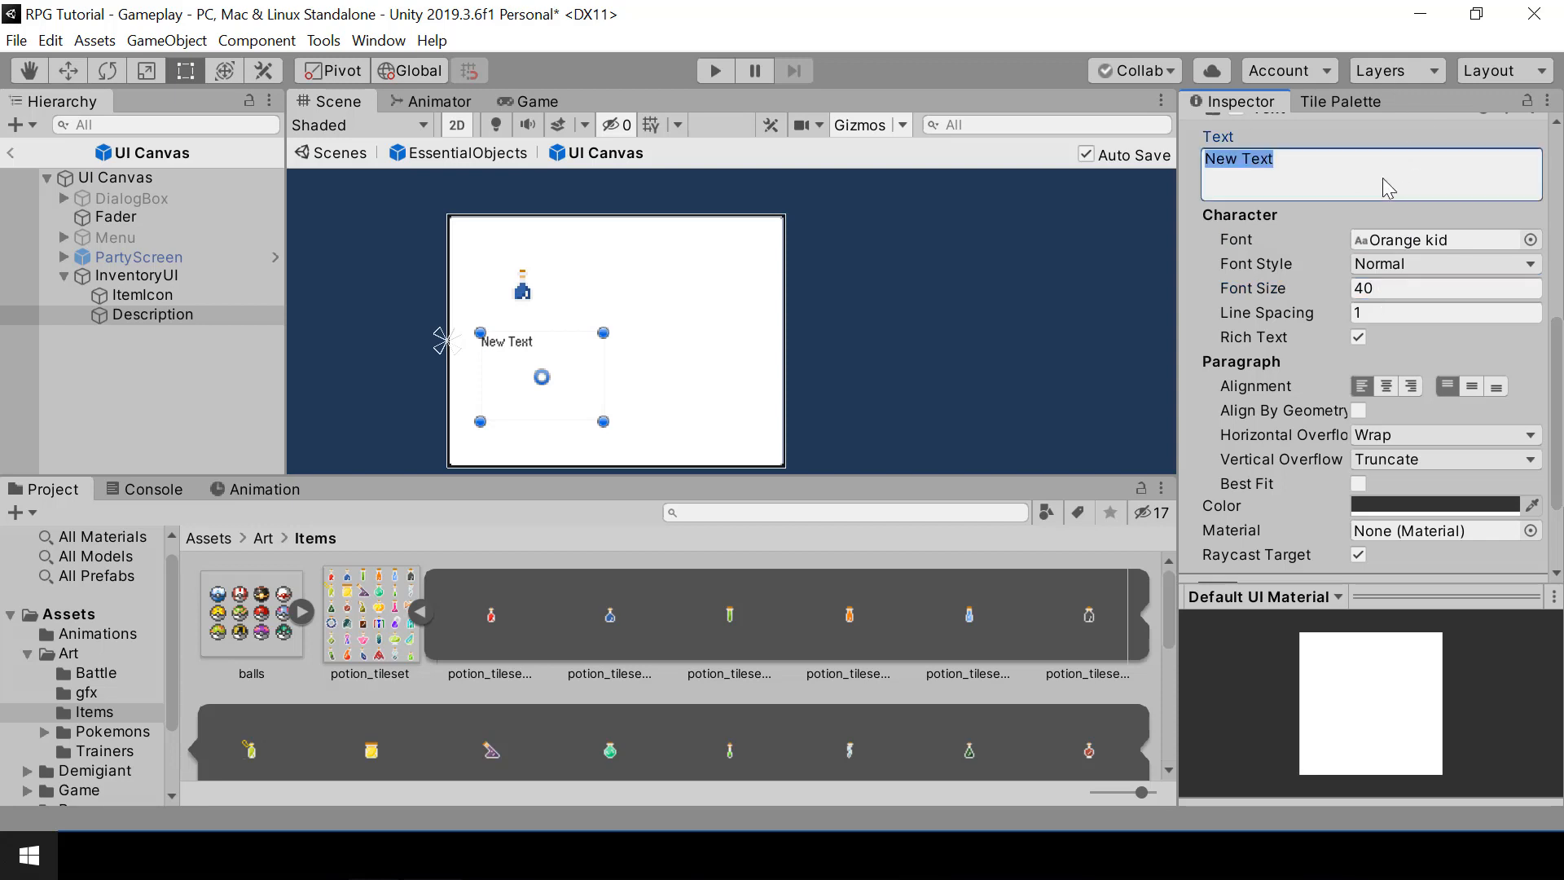
{"action": "type", "text": "Recovers the HP of the POKEMON by 50 points"}
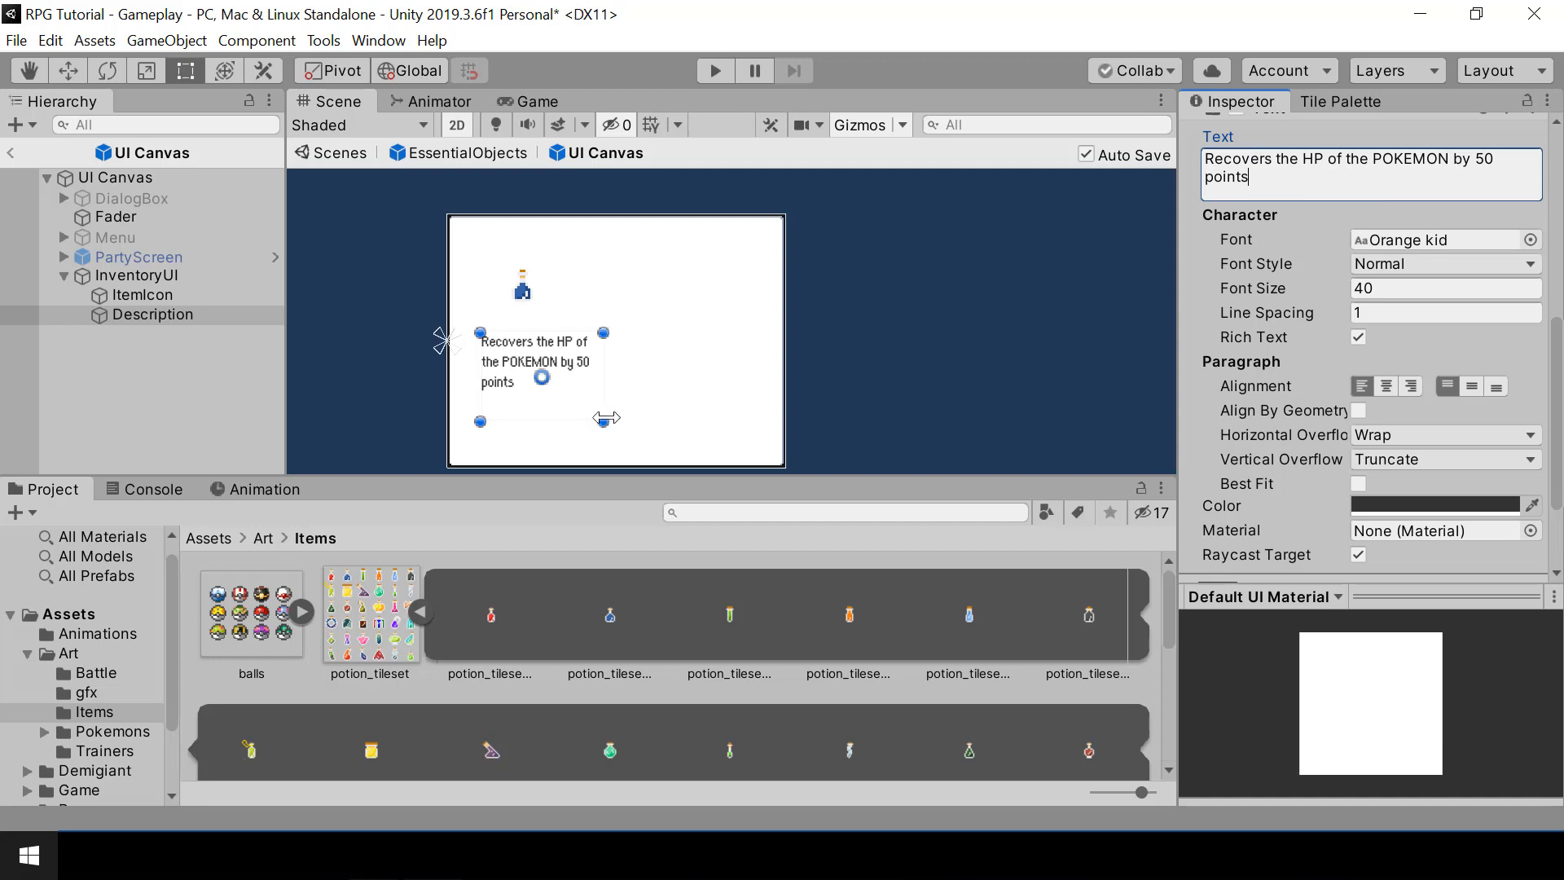
{"action": "left_click_drag", "start_coordinate": [606, 419], "coordinate": [630, 407]}
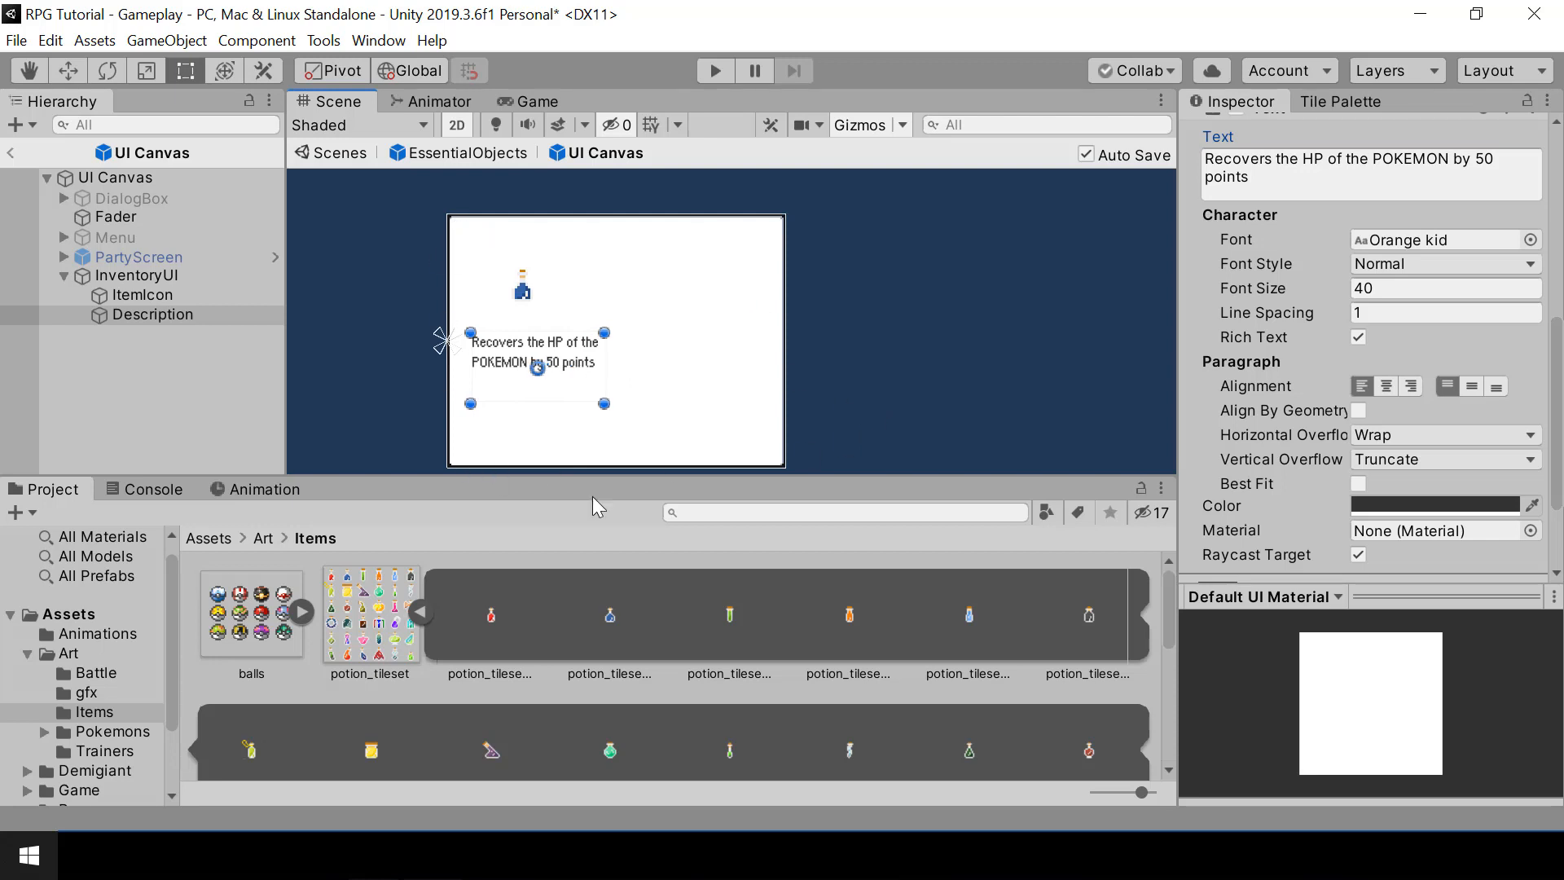
{"action": "left_click", "coordinate": [949, 342]}
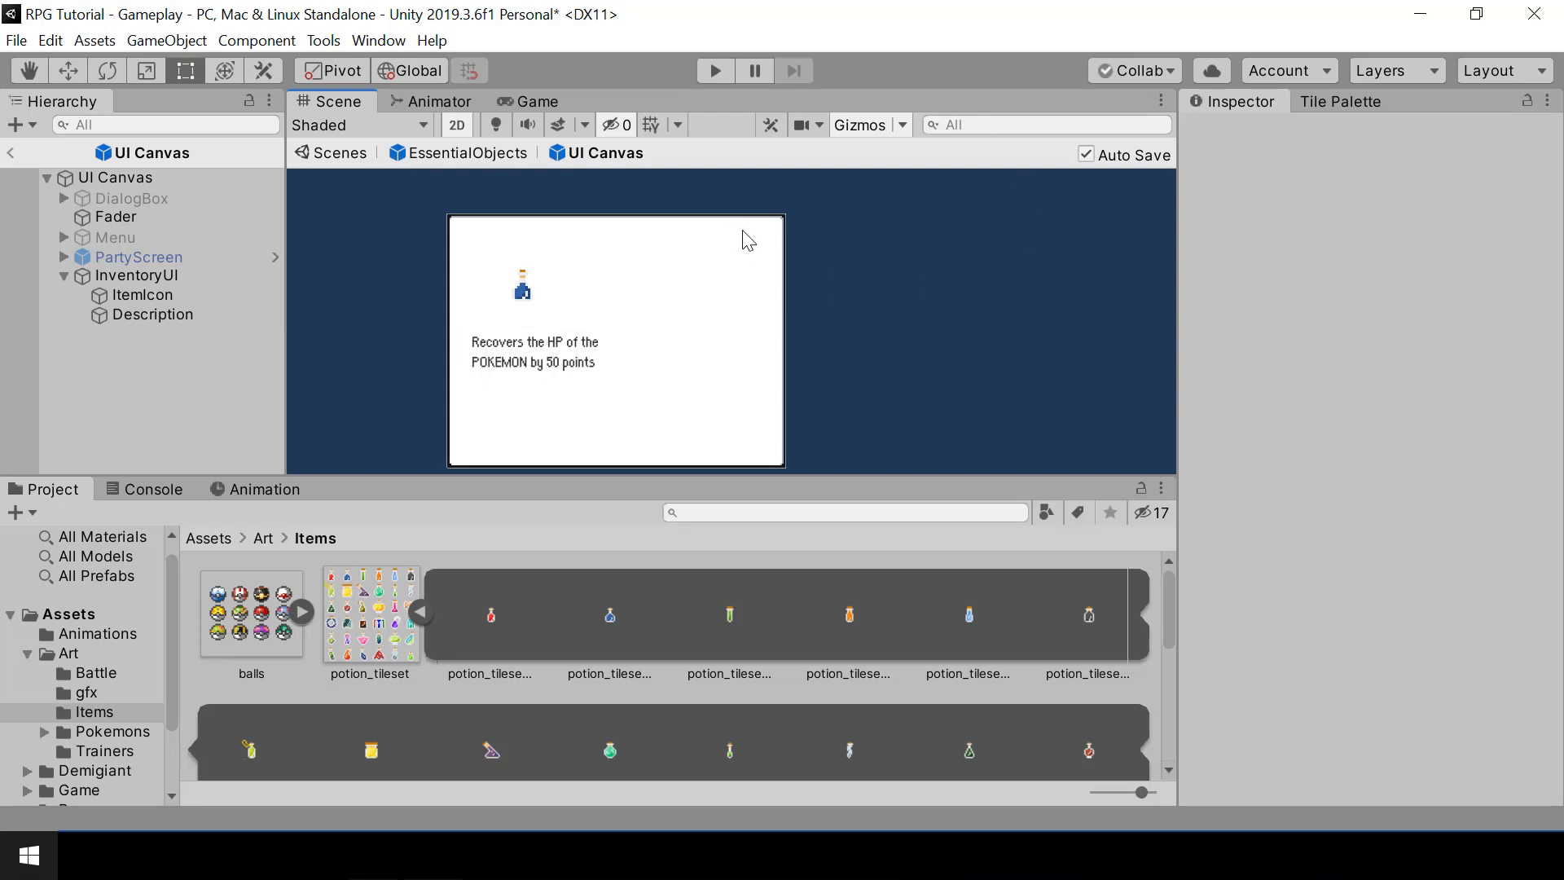
{"action": "left_click", "coordinate": [674, 516]}
Create a UI Scroll View as a child of InventoryUI and name it ItemScrollView.
{"action": "left_click", "coordinate": [143, 277]}
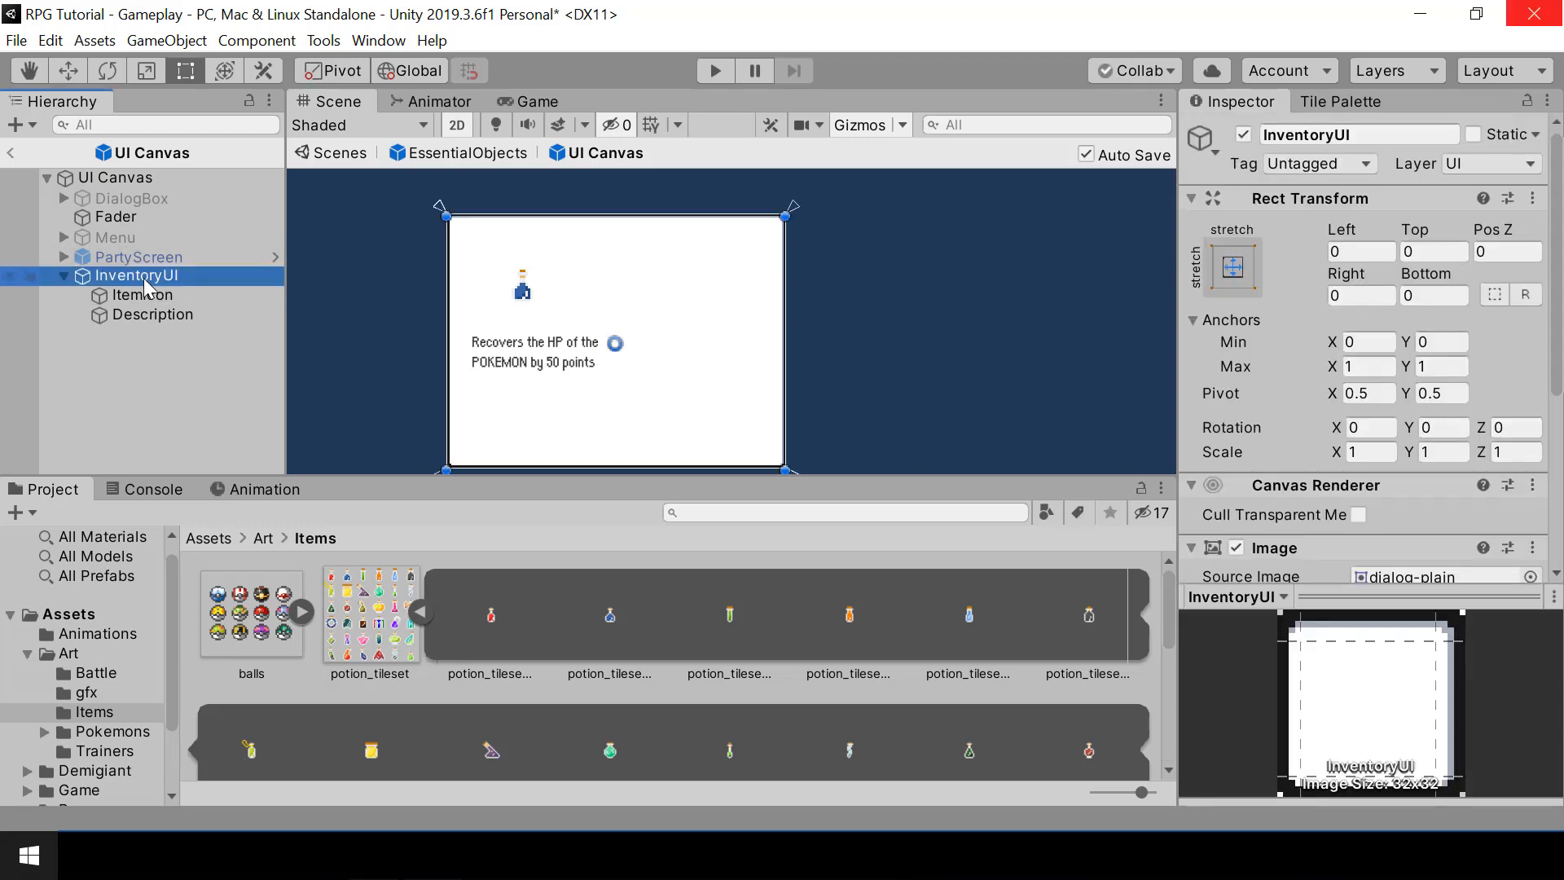
{"action": "right_click", "coordinate": [143, 277]}
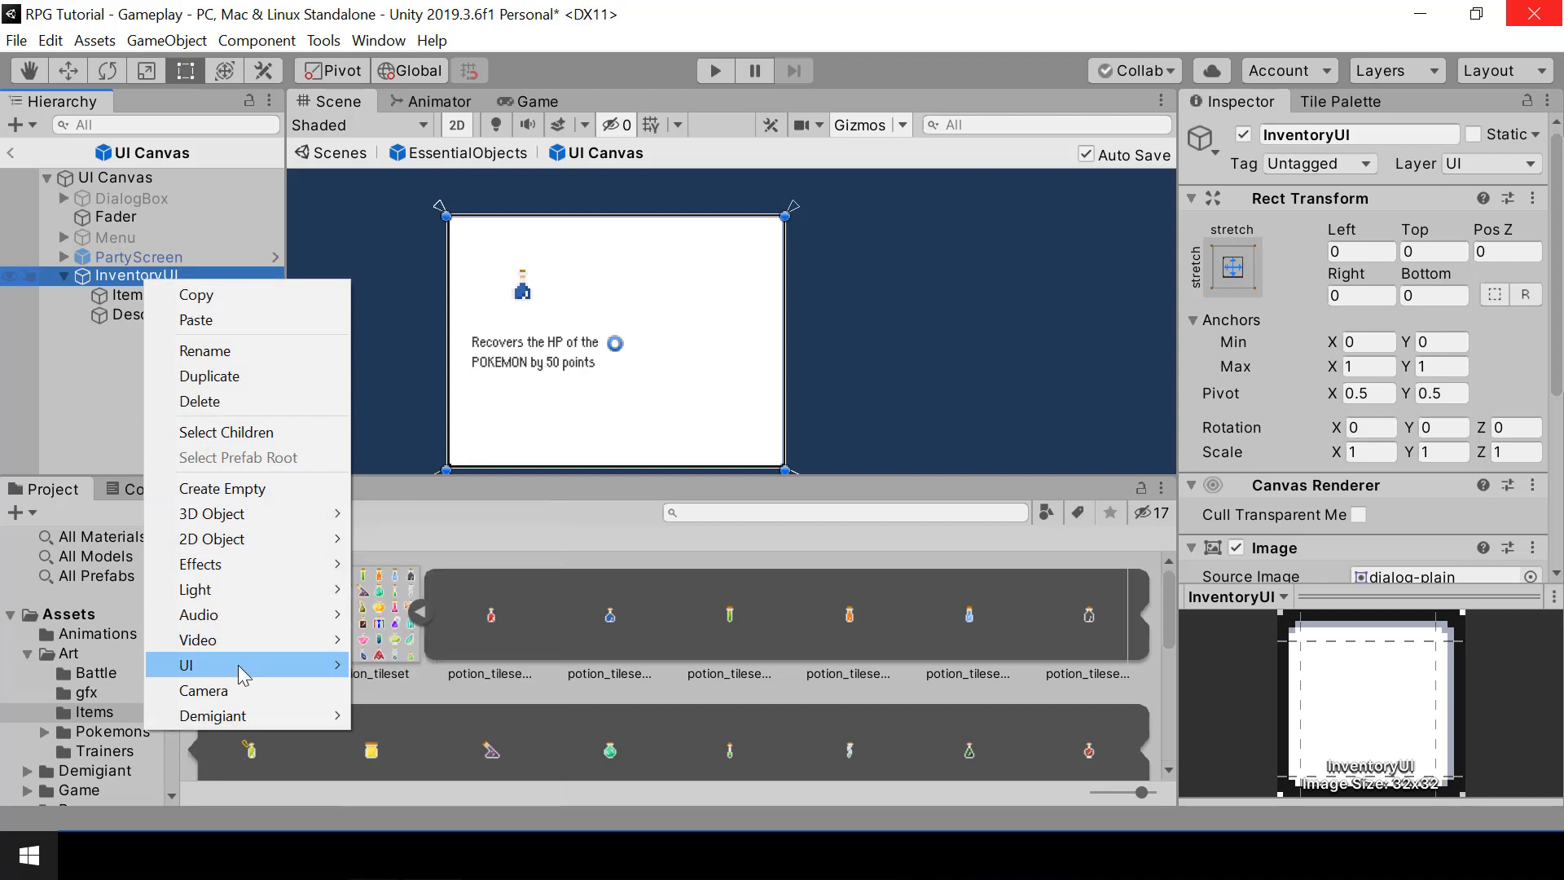
{"action": "mouse_move", "coordinate": [237, 664]}
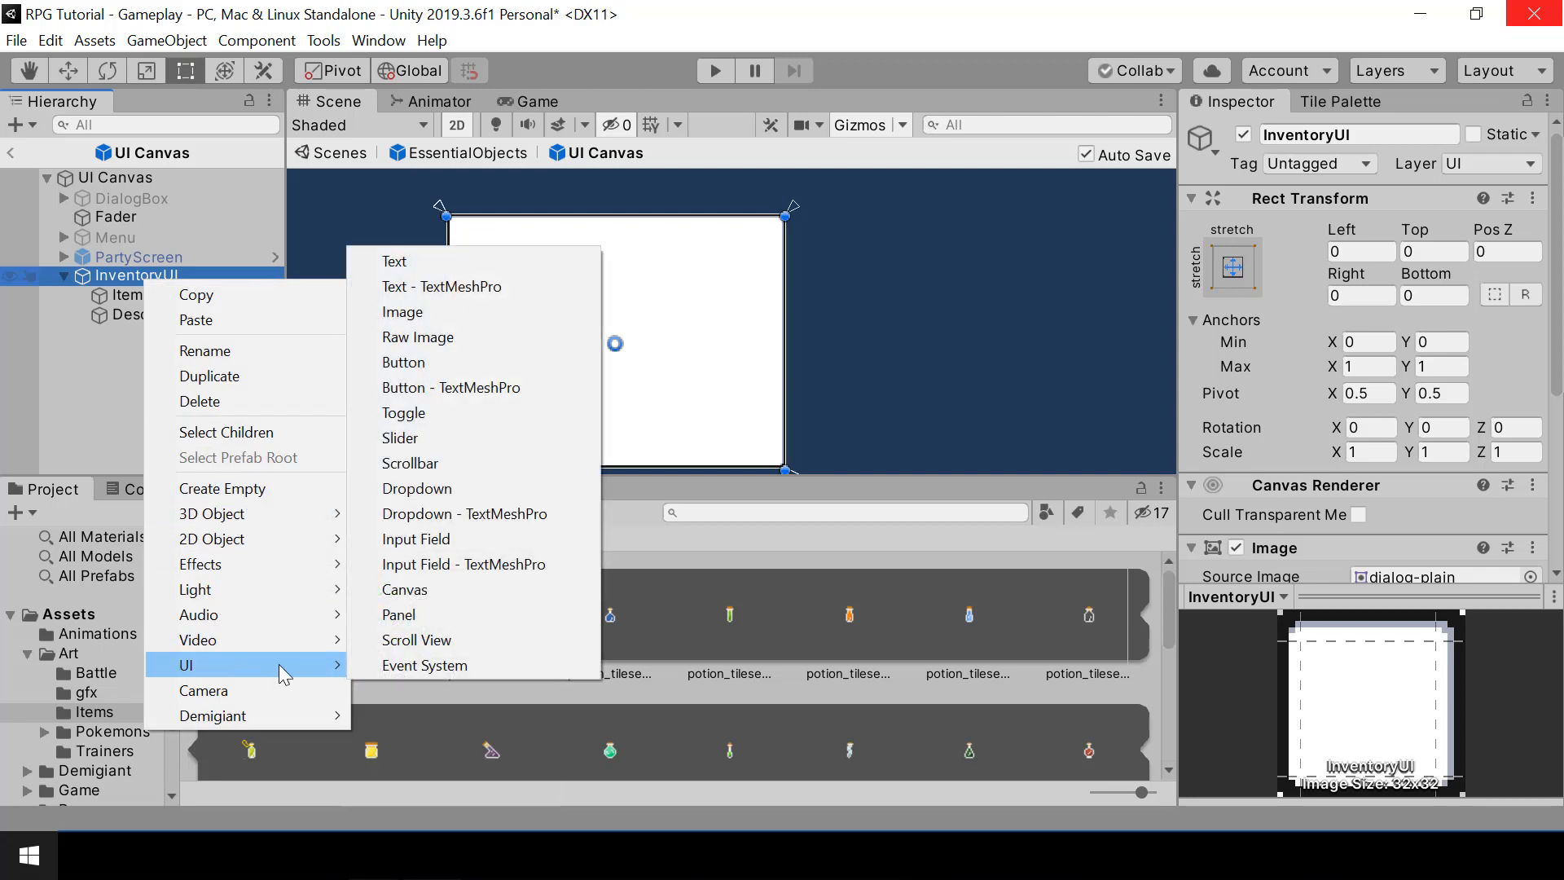
{"action": "left_click", "coordinate": [453, 642]}
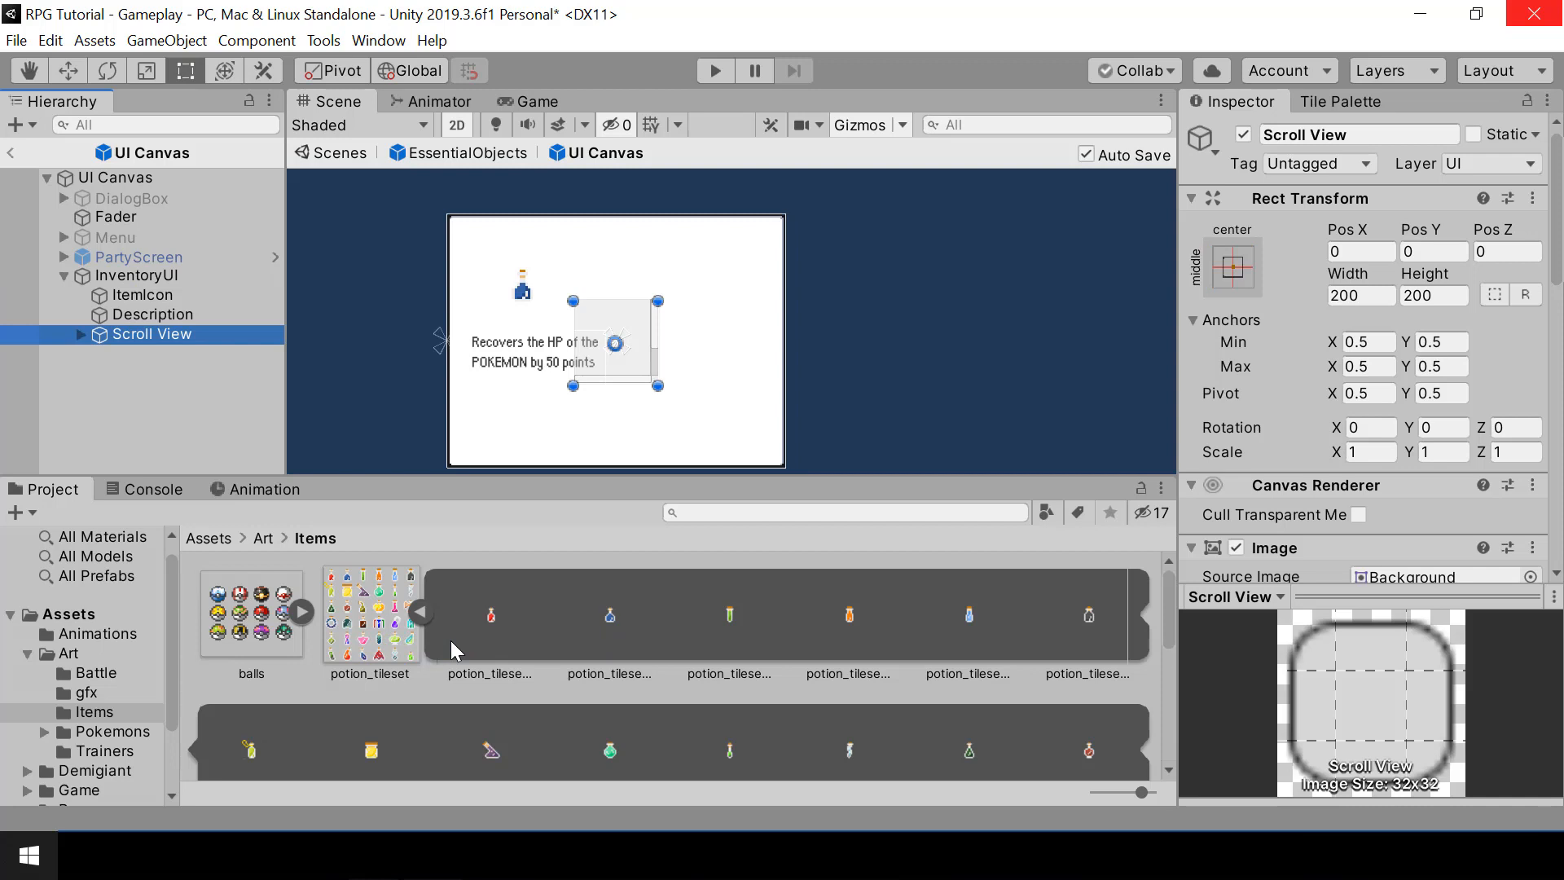
{"action": "left_click", "coordinate": [1366, 137]}
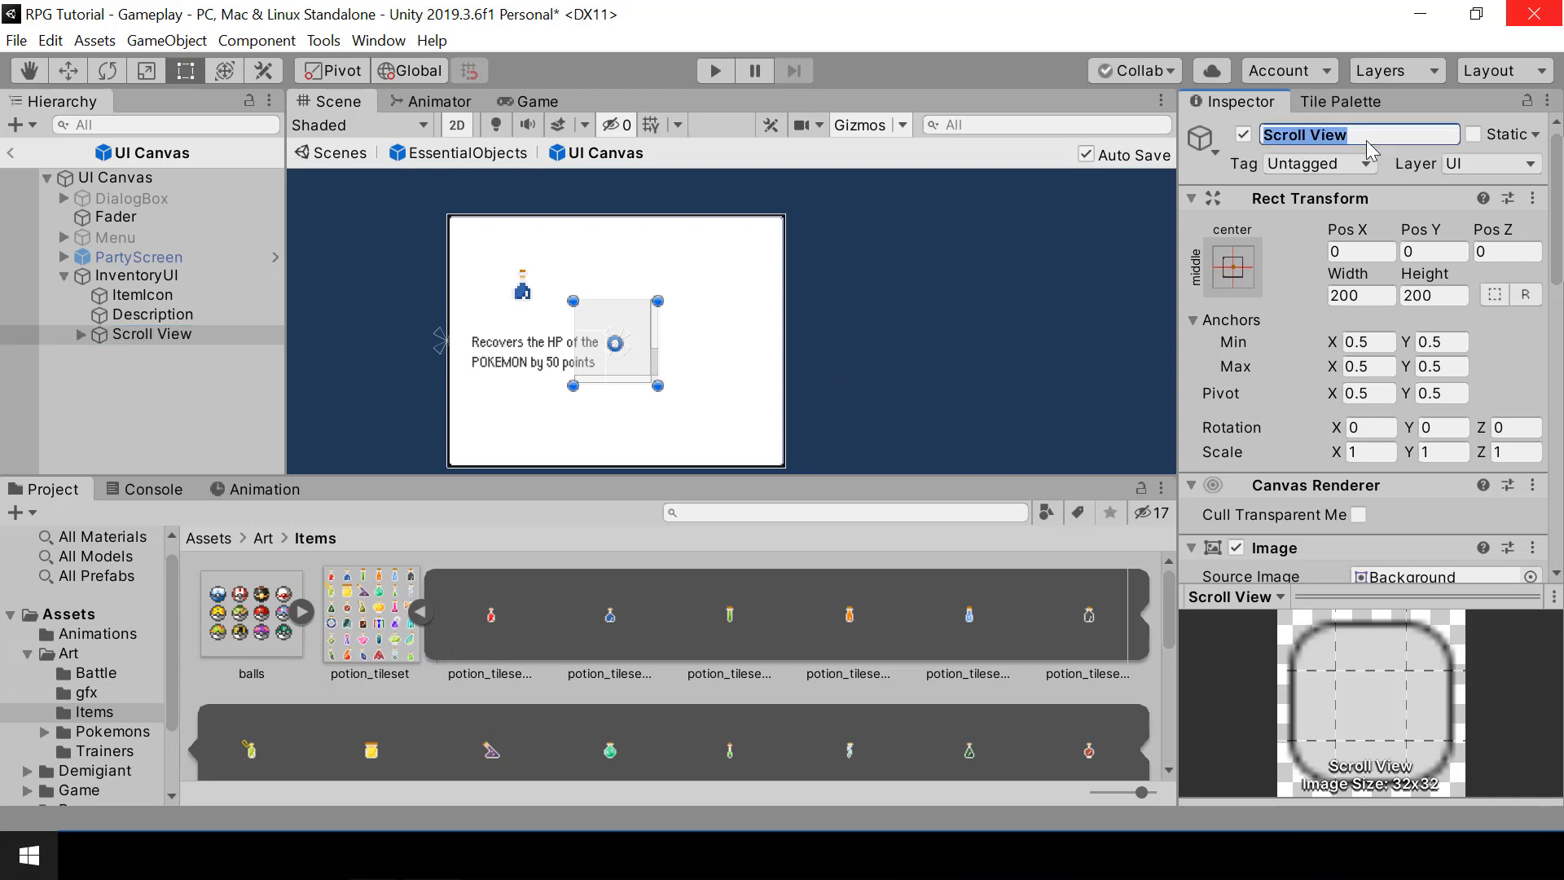
{"action": "key", "text": "BackSpace"}
{"action": "type", "text": "Item"}
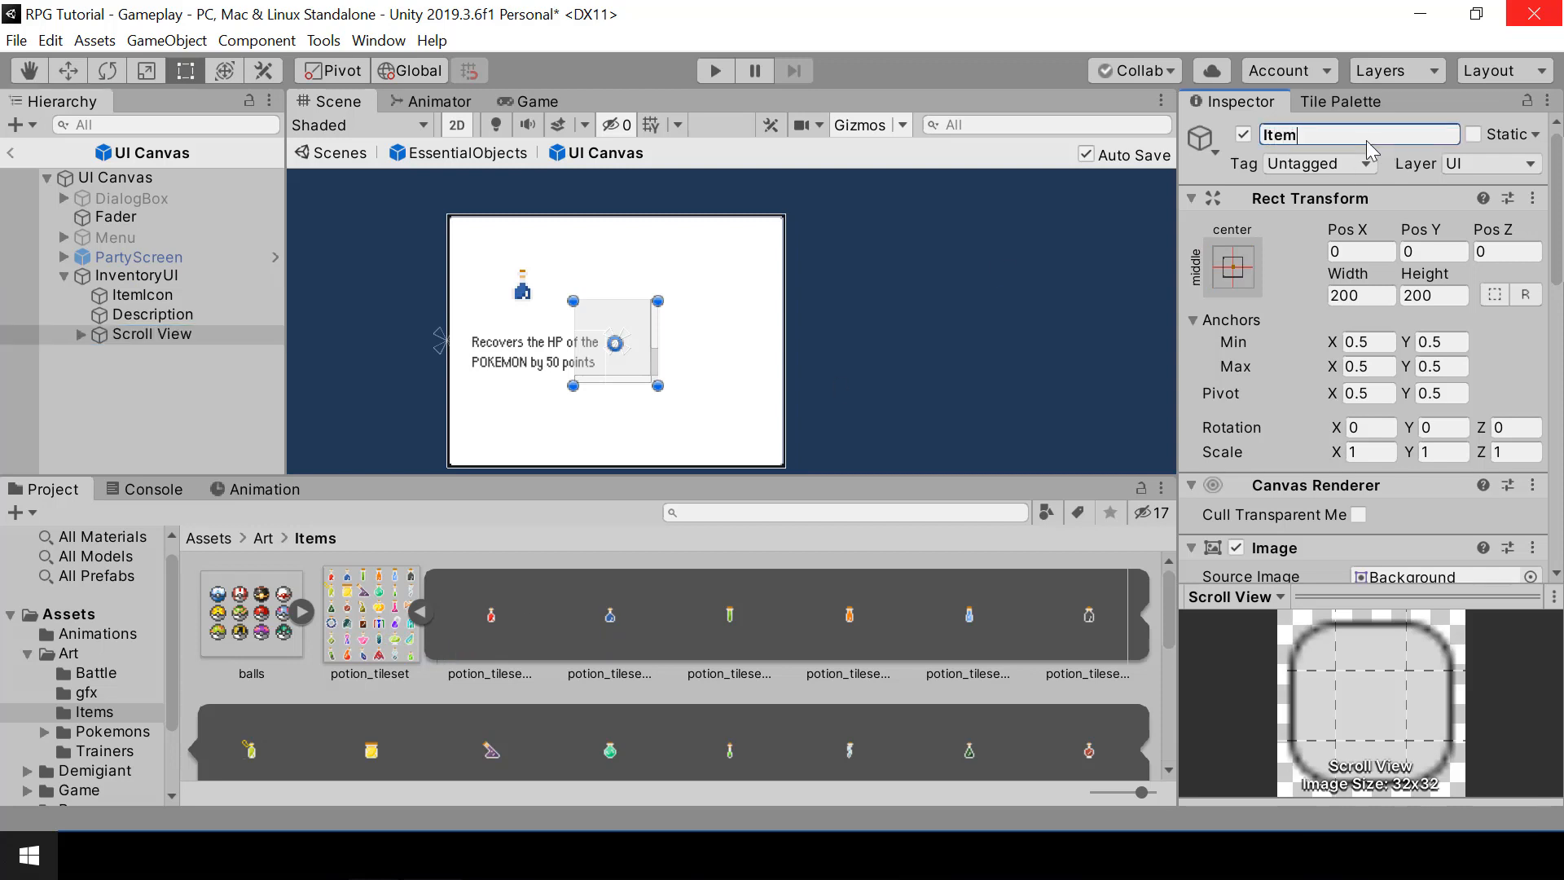
{"action": "type", "text": "ScrollView"}
{"action": "key", "text": "Return"}
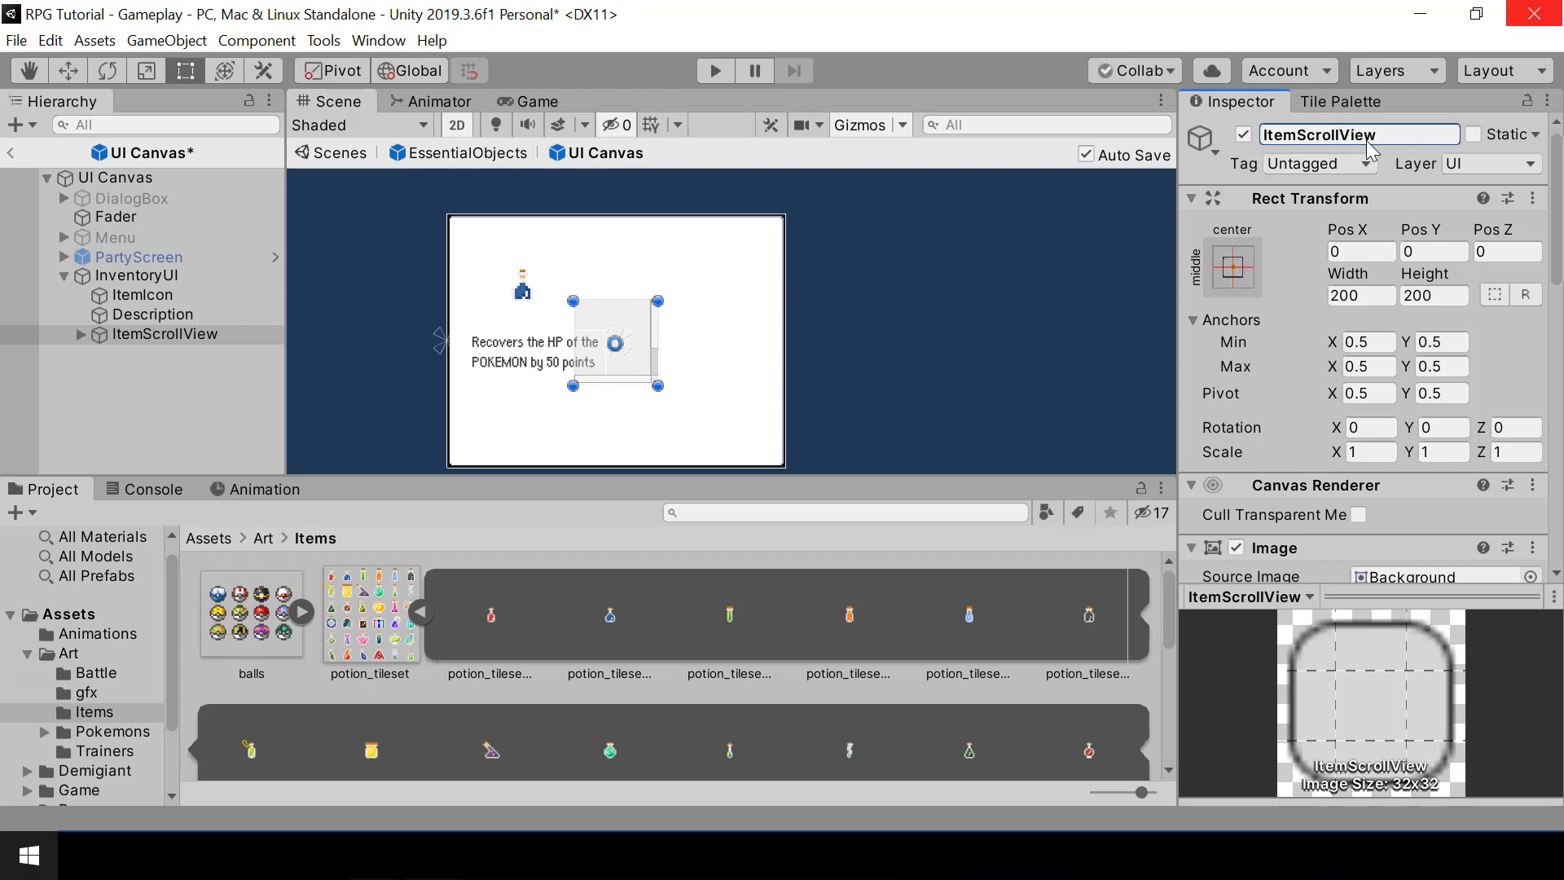
Move ItemScrollView to the upper right area of the inventory panel, at about X 198, Y 136.
{"action": "middle_click_drag", "start_coordinate": [839, 333], "coordinate": [858, 316]}
{"action": "scroll", "coordinate": [858, 316], "scroll_direction": "up", "scroll_amount": 2}
{"action": "key", "text": "t"}
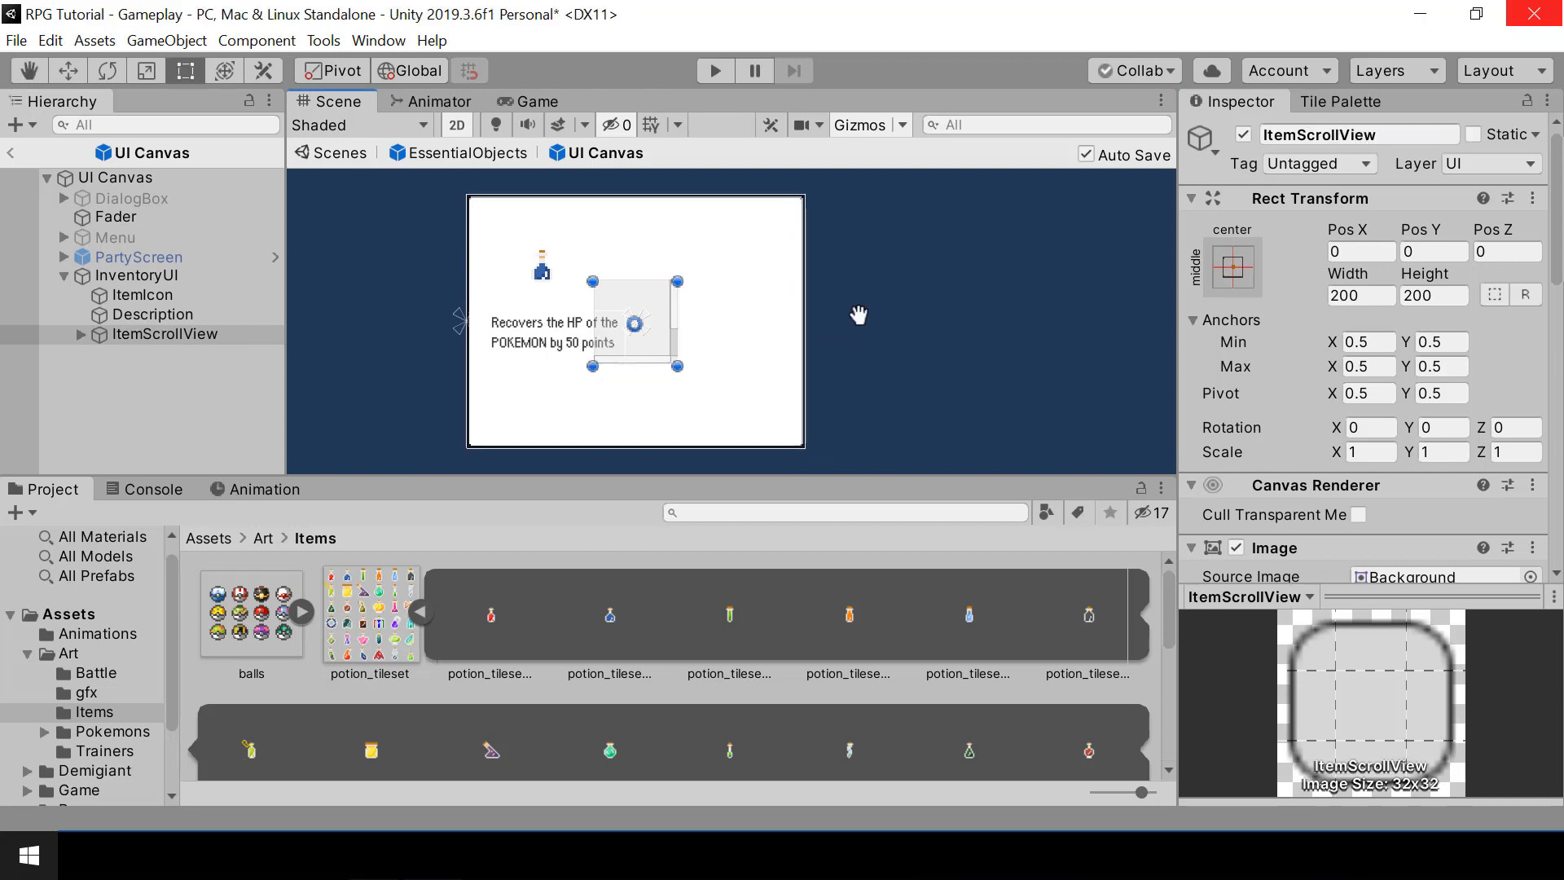
{"action": "left_click_drag", "start_coordinate": [628, 362], "coordinate": [726, 287]}
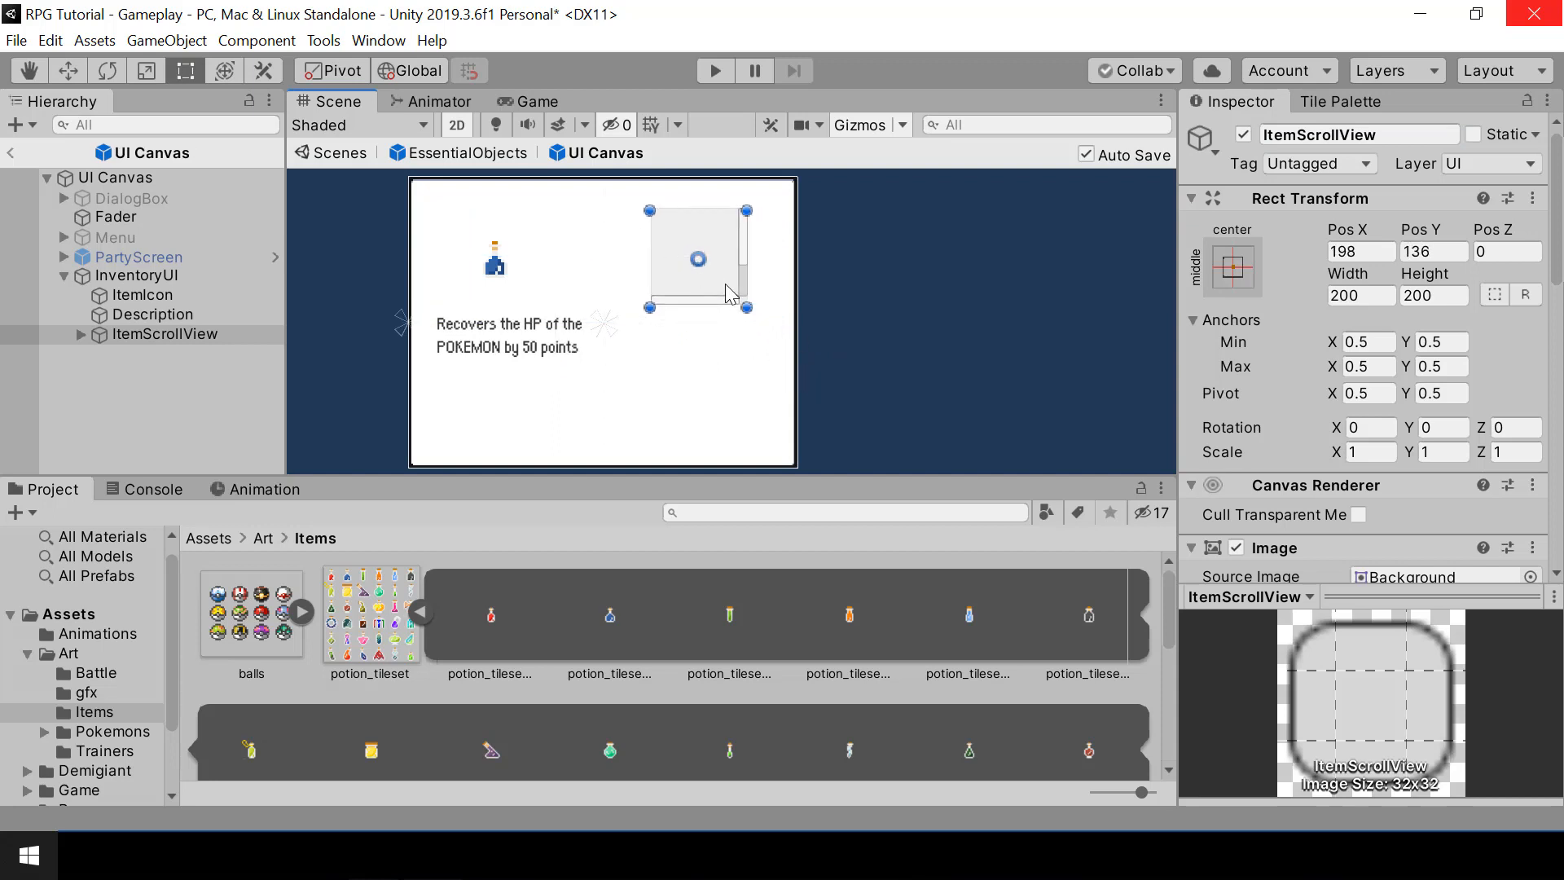
Expand ItemScrollView and its Viewport in the hierarchy and inspect the Viewport and Content objects.
{"action": "left_click", "coordinate": [79, 334]}
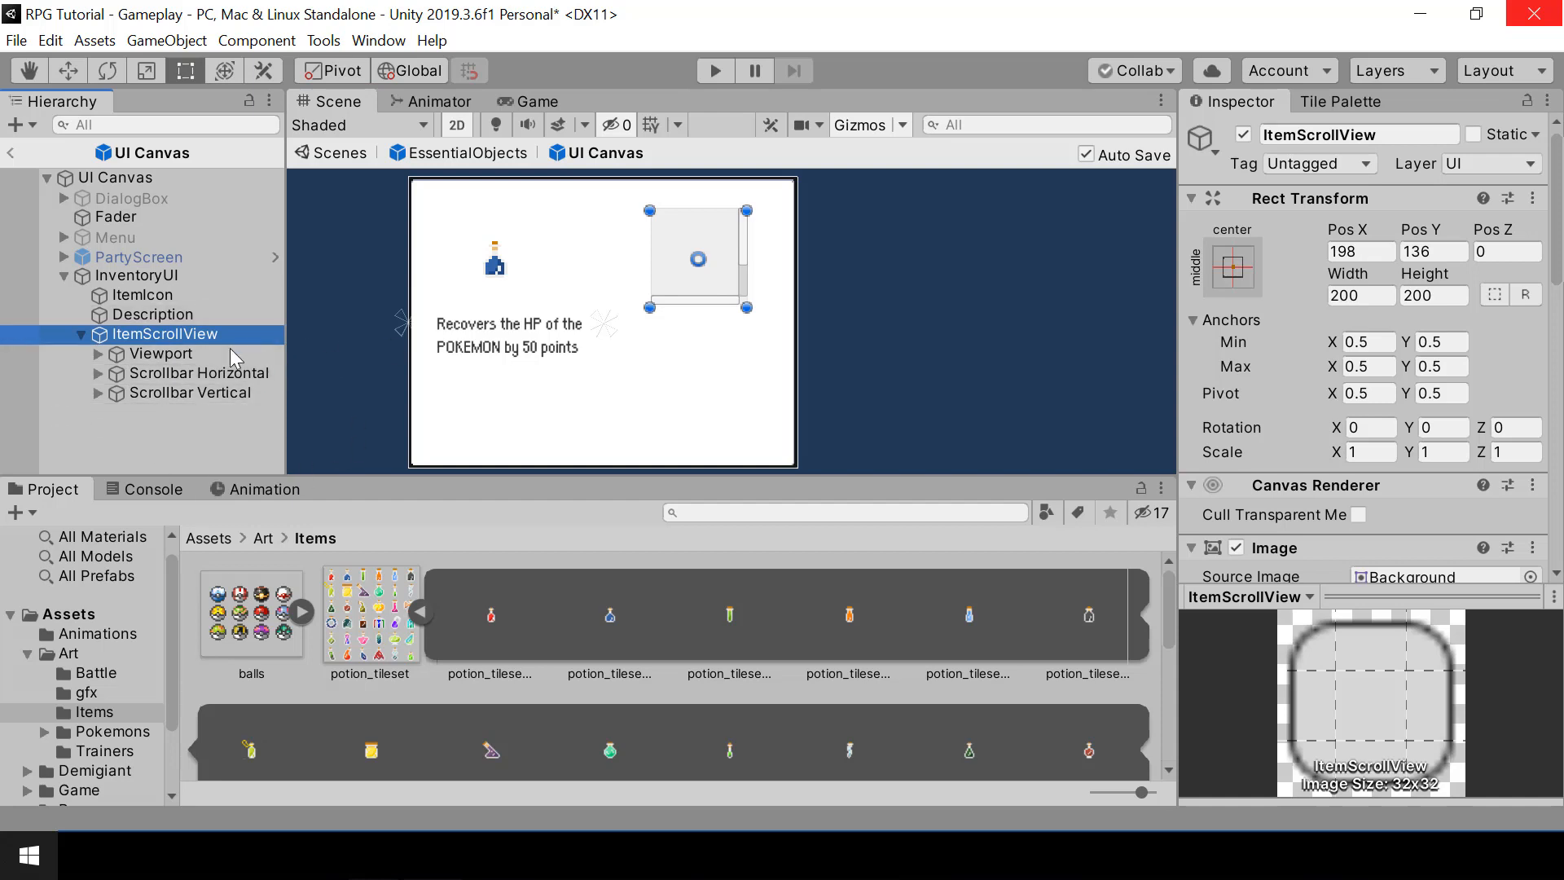
{"action": "left_click", "coordinate": [164, 355]}
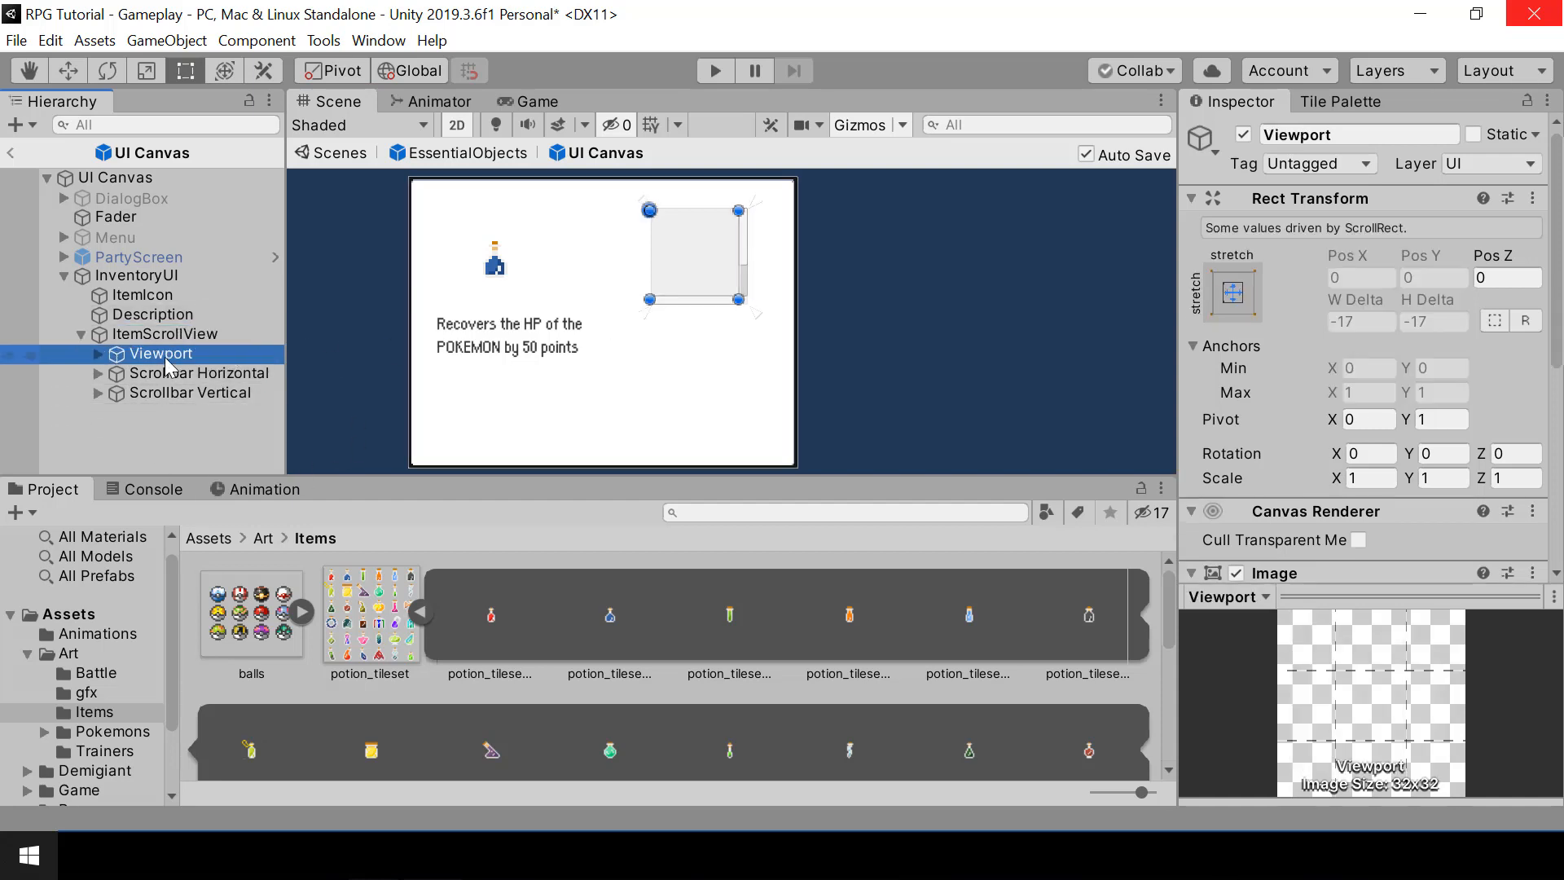
{"action": "left_click", "coordinate": [98, 355]}
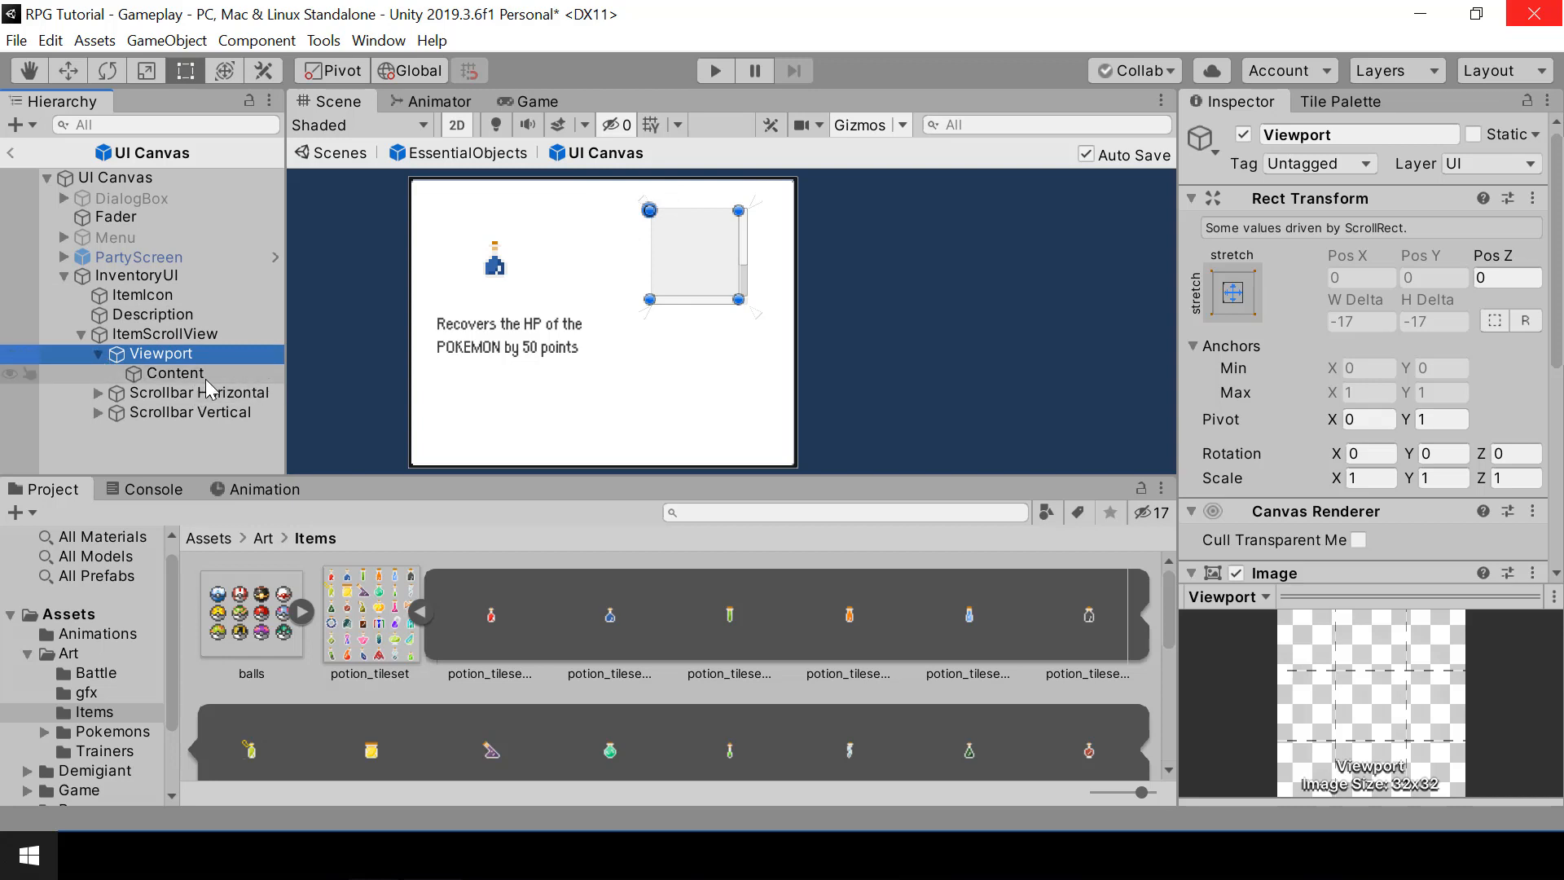
{"action": "left_click", "coordinate": [183, 374]}
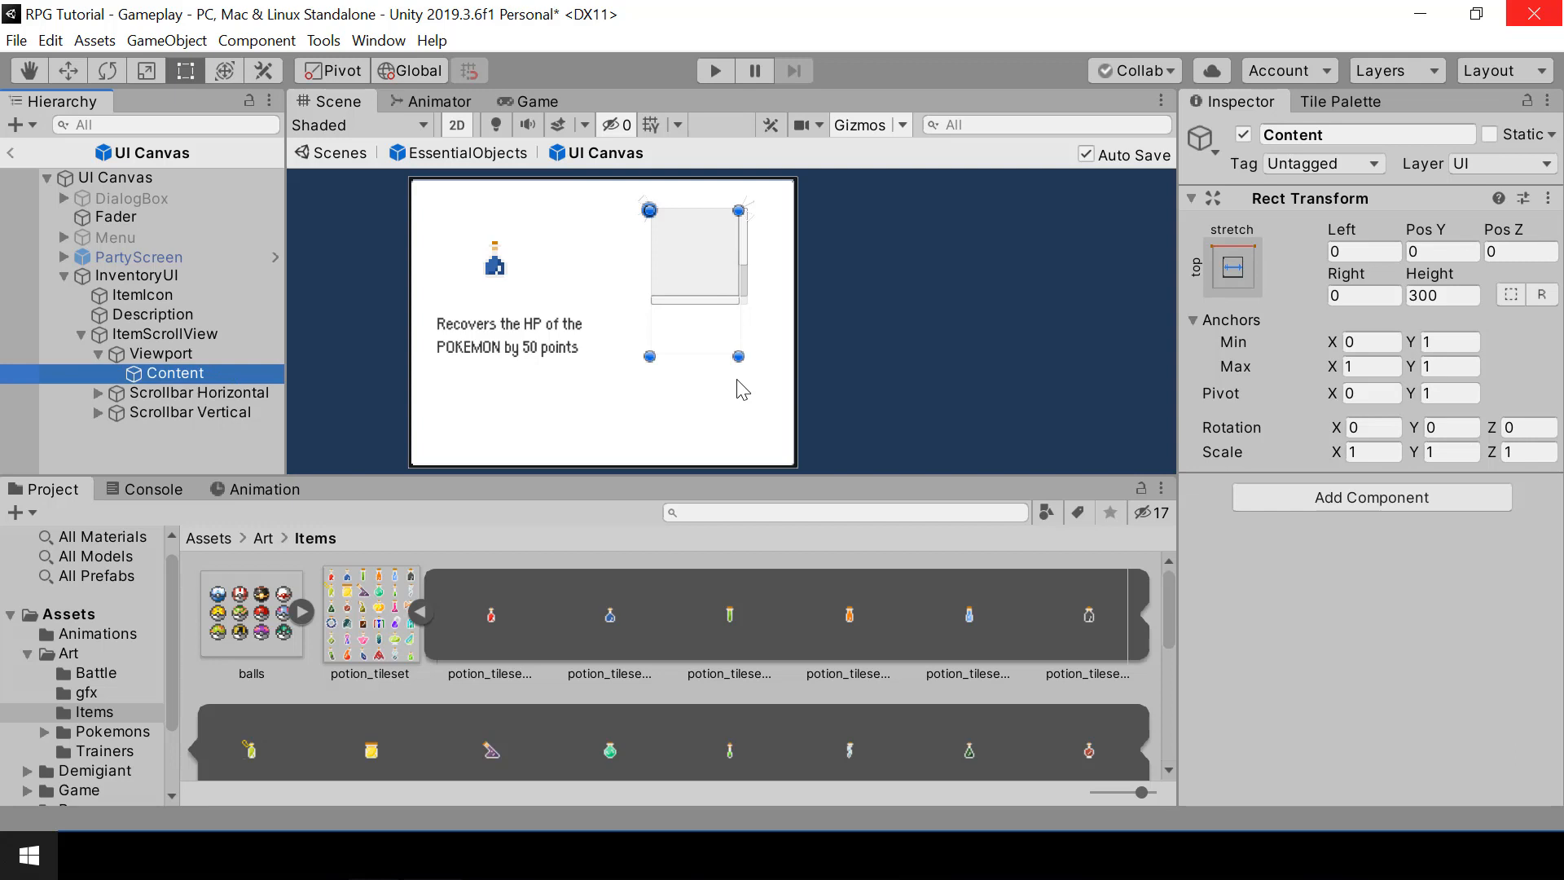
Try stretching Content to a height of about 509 and shrinking it to about 144 to compare the vertical scrollbar.
{"action": "scroll", "coordinate": [789, 346], "scroll_direction": "up", "scroll_amount": 2}
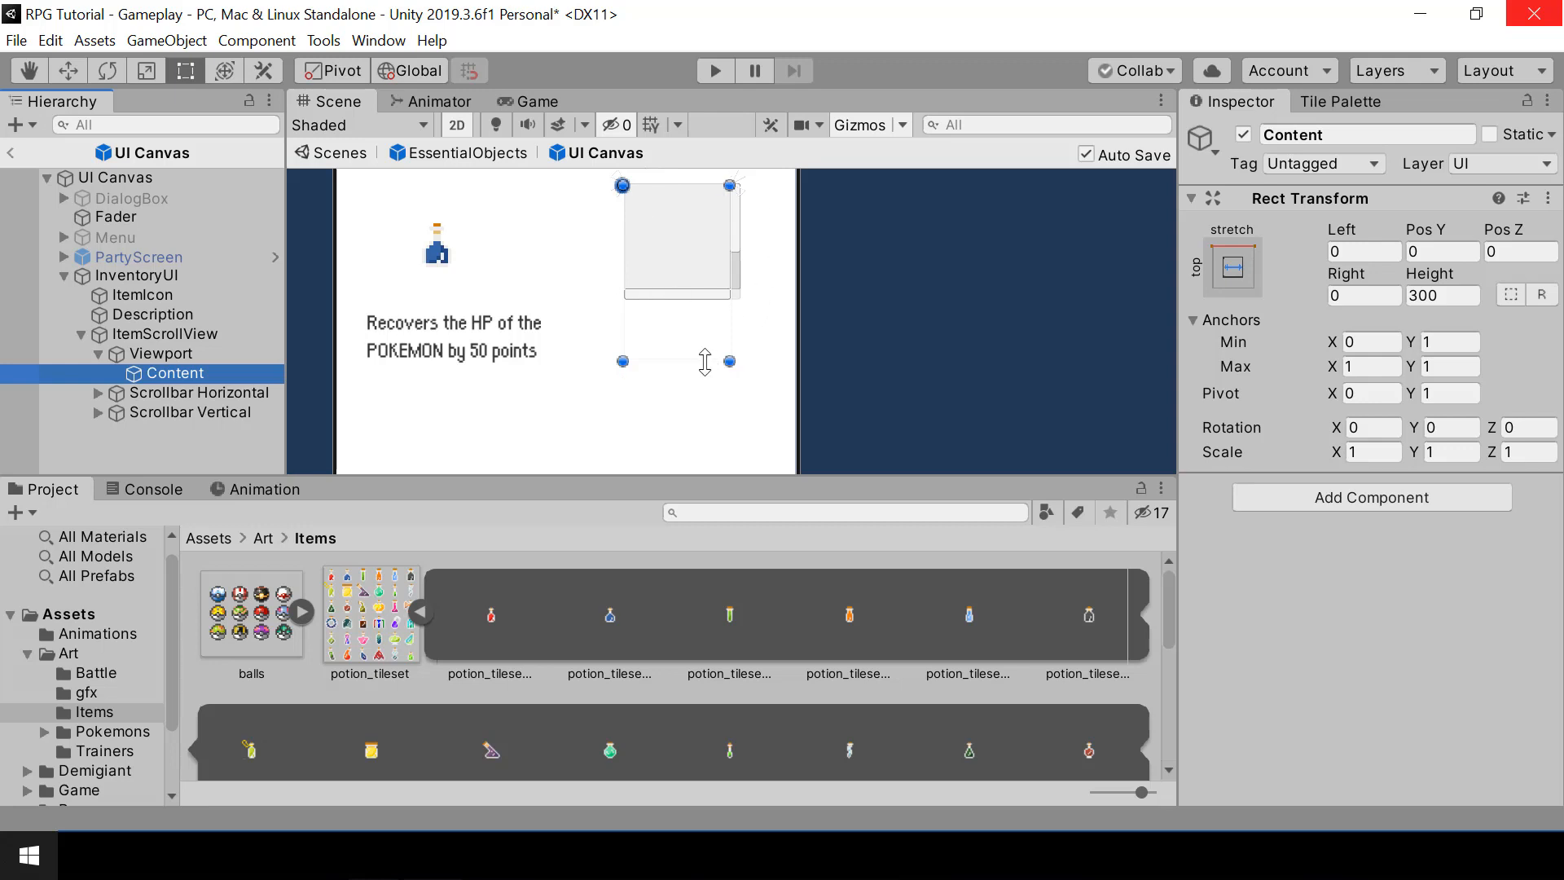
{"action": "left_click_drag", "start_coordinate": [682, 361], "coordinate": [684, 491]}
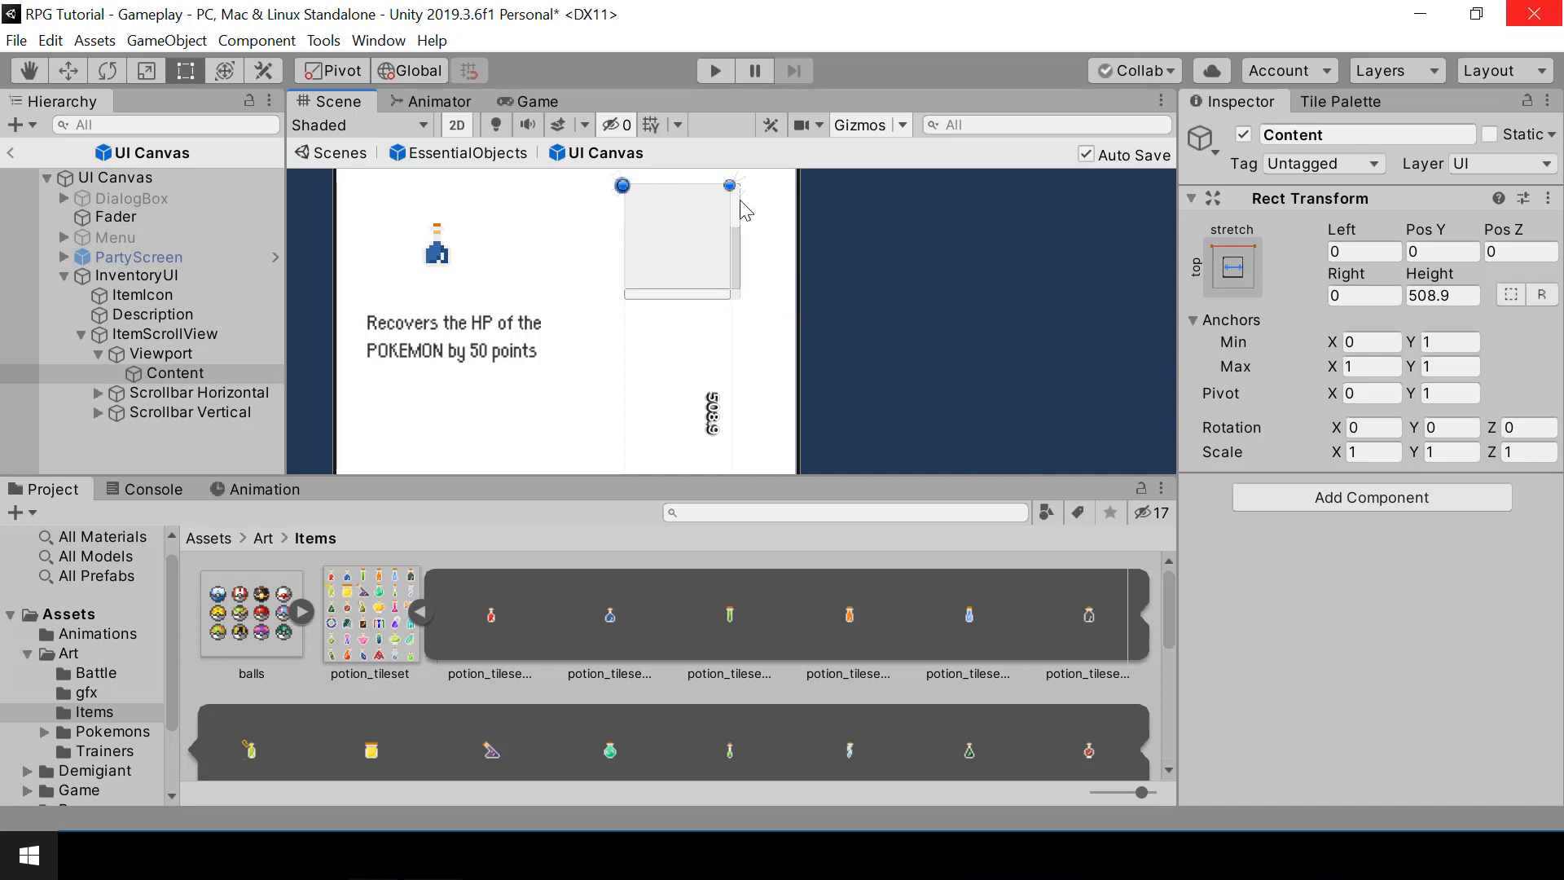
{"action": "scroll", "coordinate": [792, 326], "scroll_direction": "down", "scroll_amount": 2}
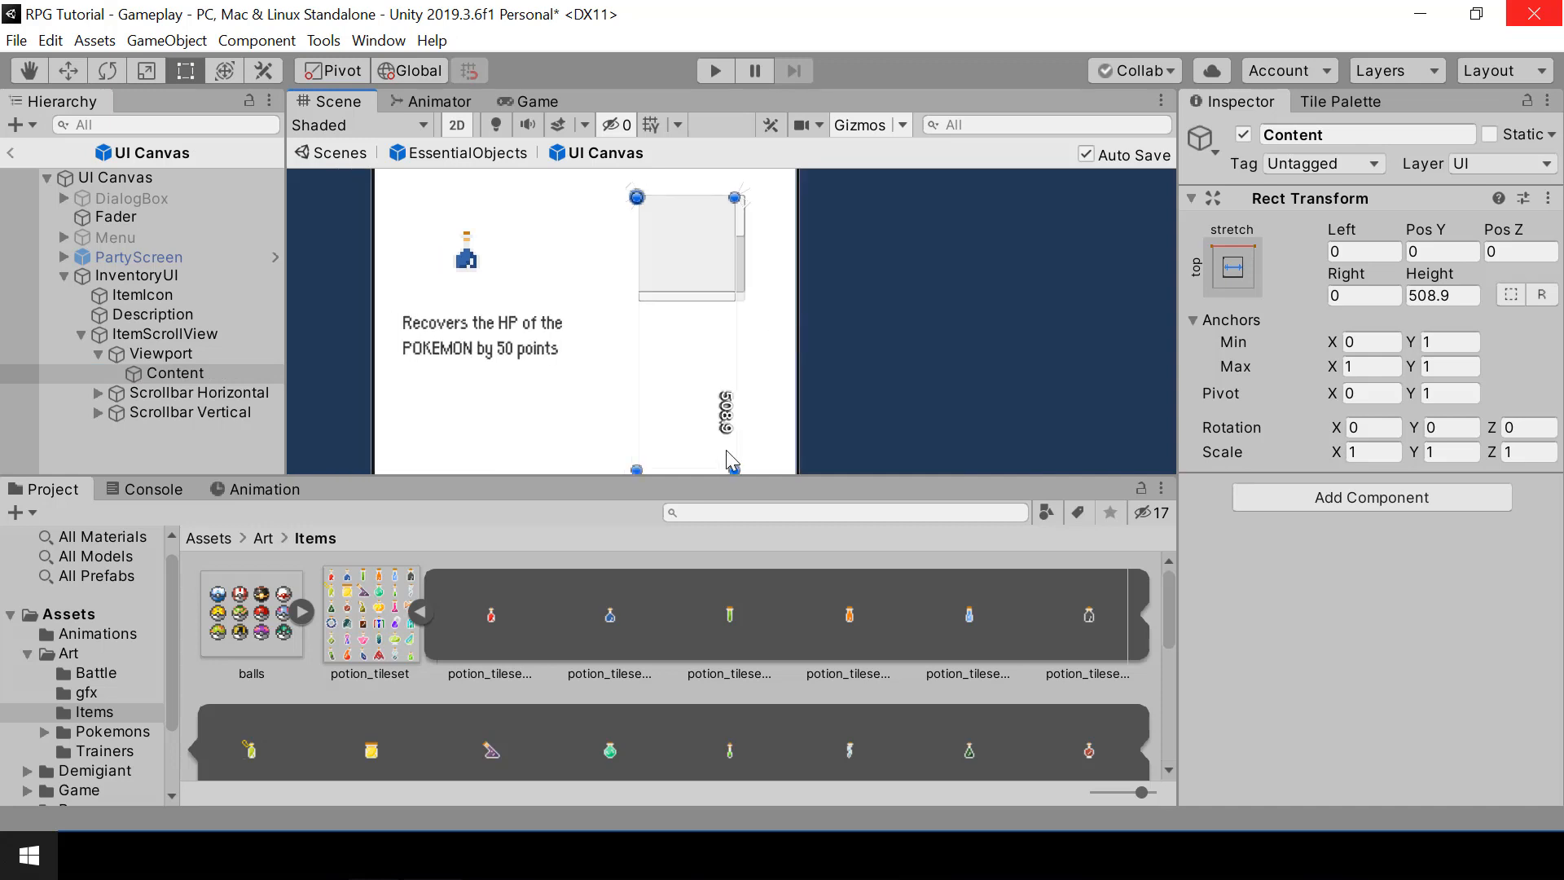
{"action": "left_click_drag", "start_coordinate": [697, 474], "coordinate": [717, 271]}
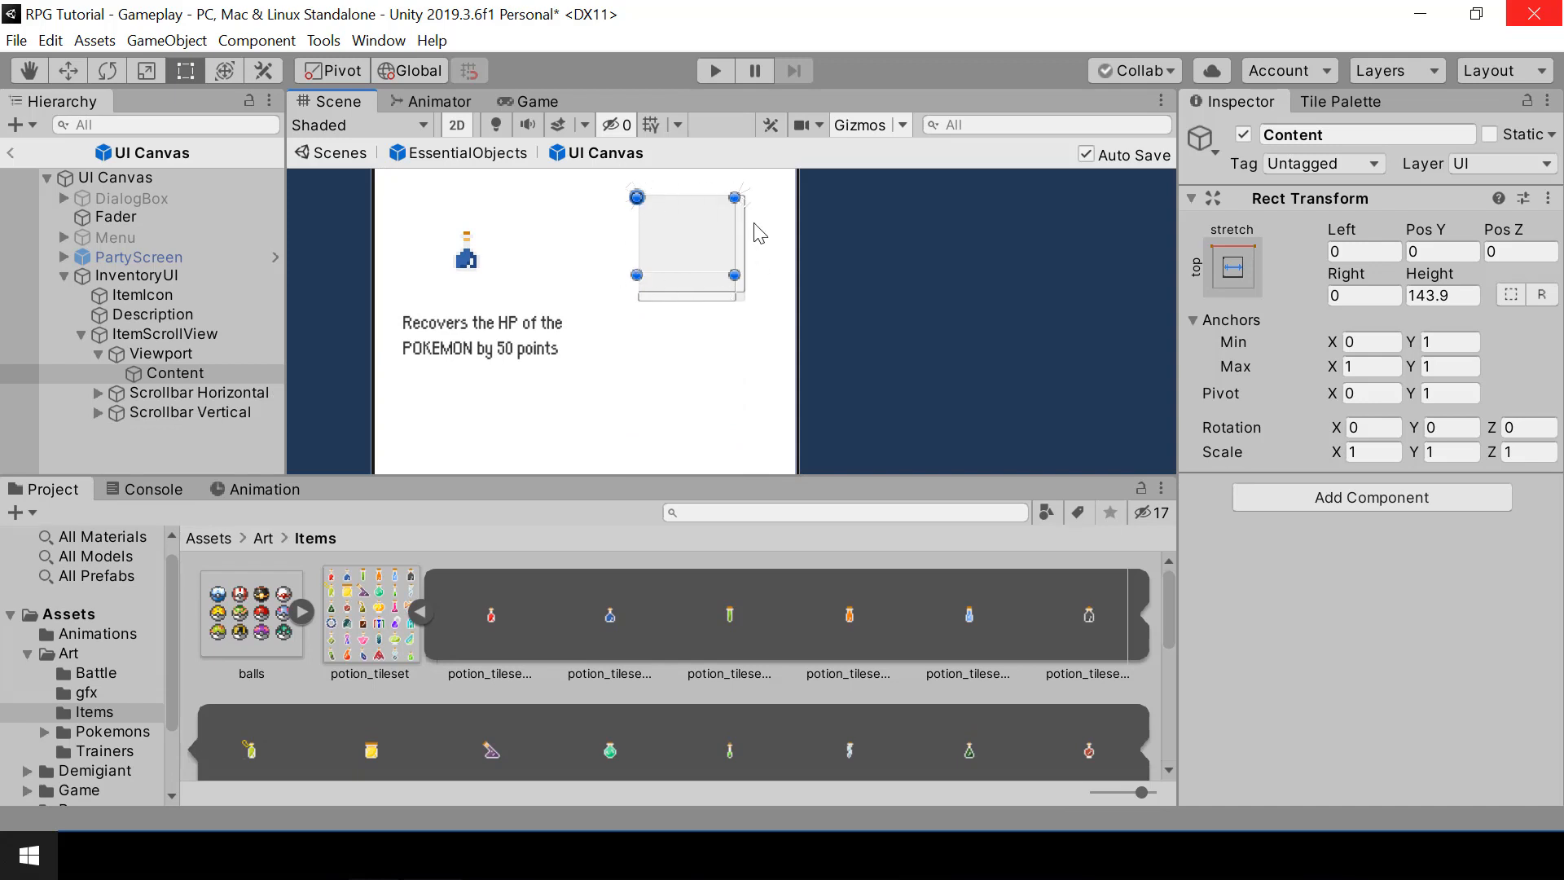
Compare the Viewport and Content bounds, and extend Content beyond the Viewport to a height of about 379.
{"action": "left_click", "coordinate": [163, 355]}
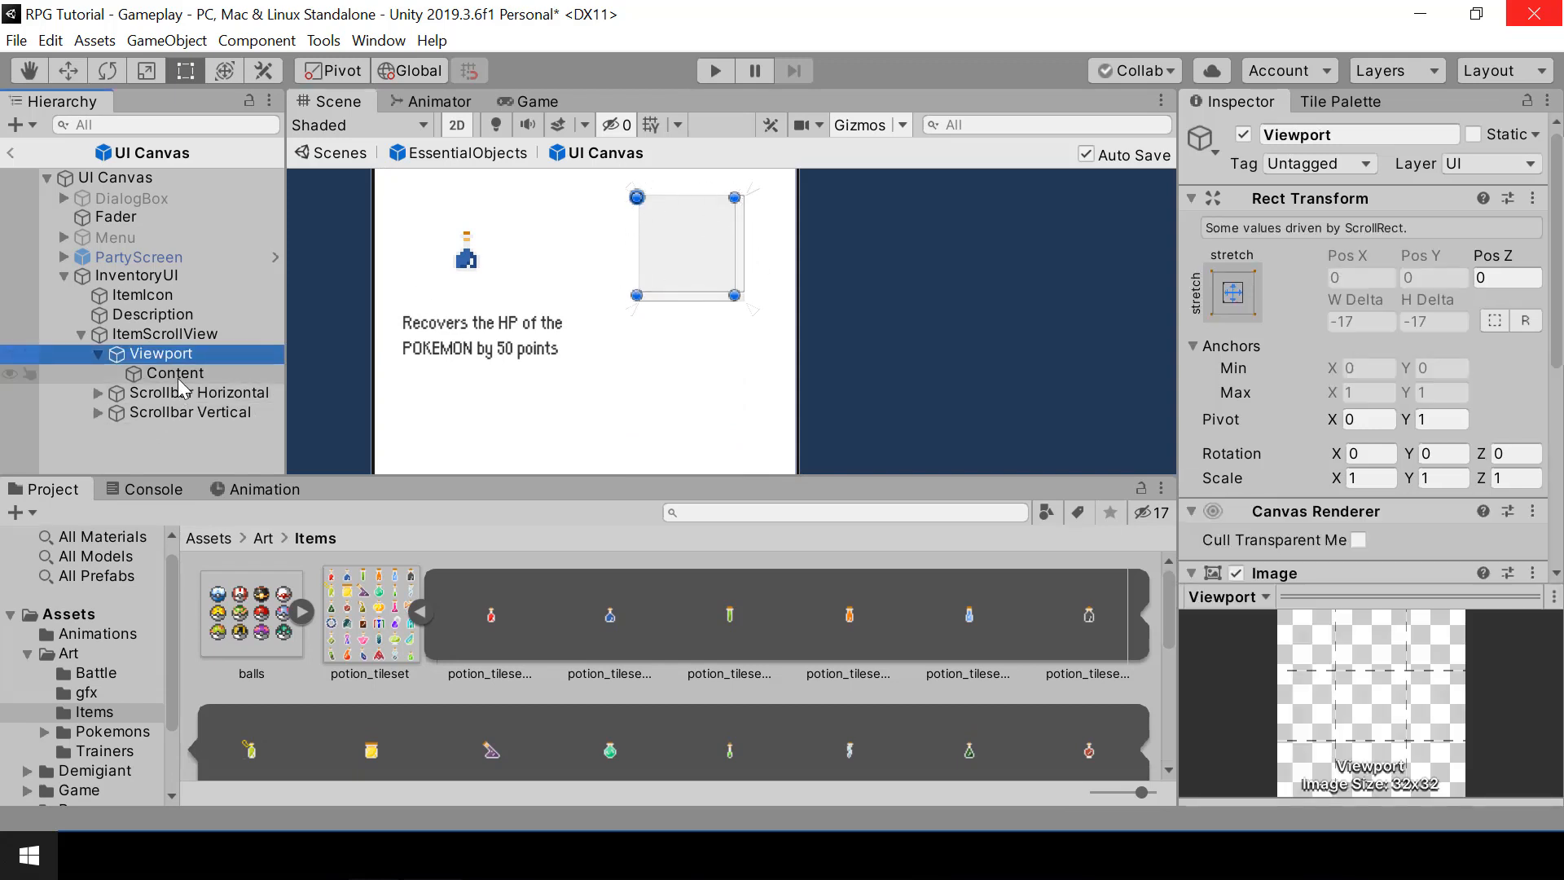
{"action": "left_click", "coordinate": [175, 374]}
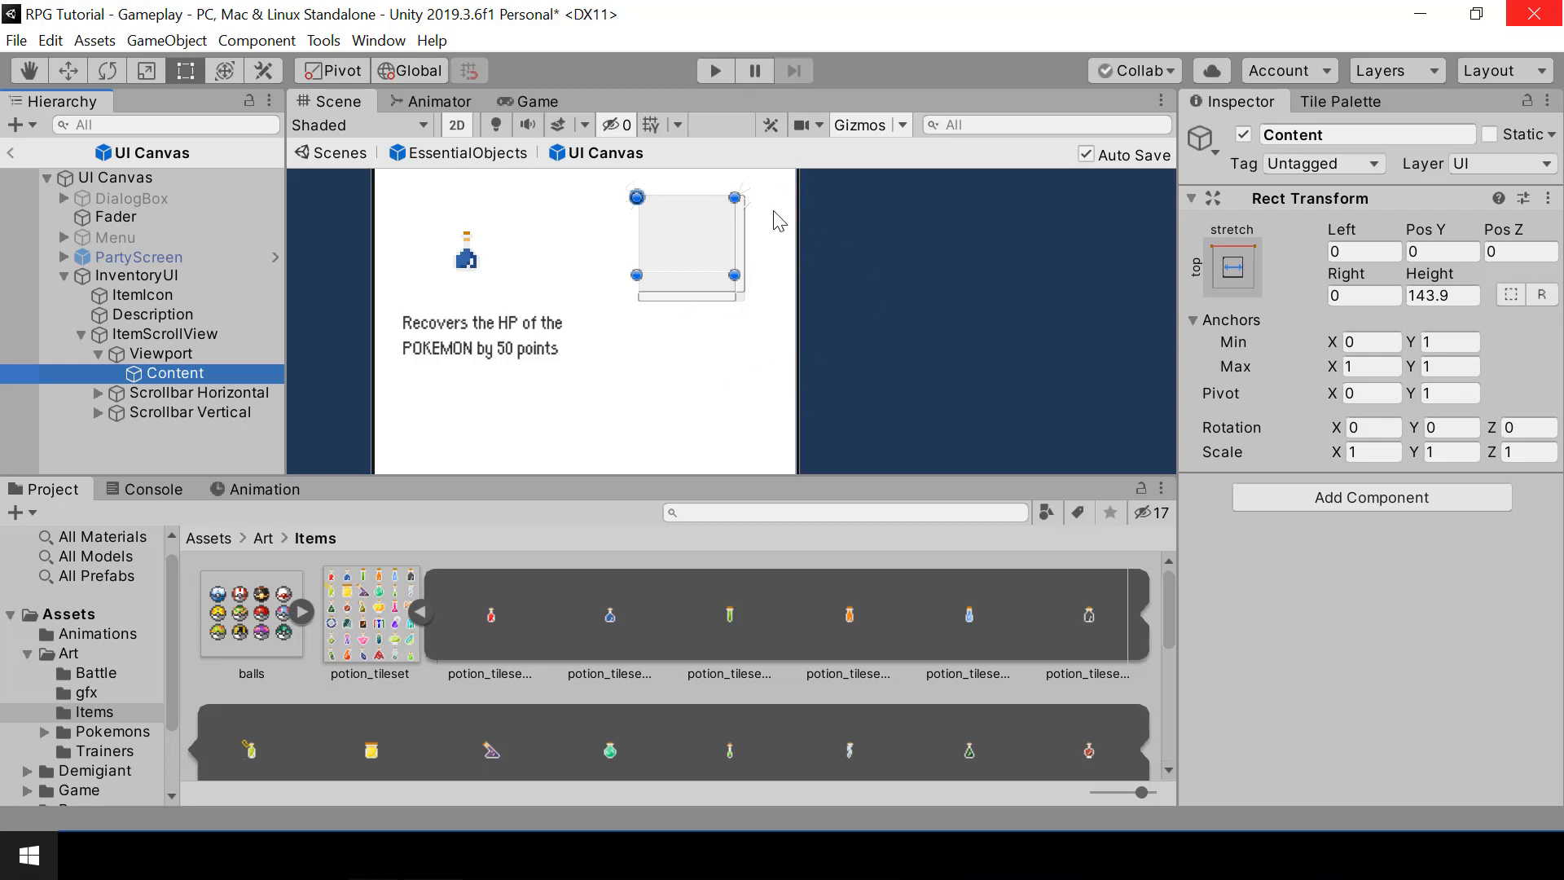
{"action": "left_click_drag", "start_coordinate": [710, 274], "coordinate": [679, 397]}
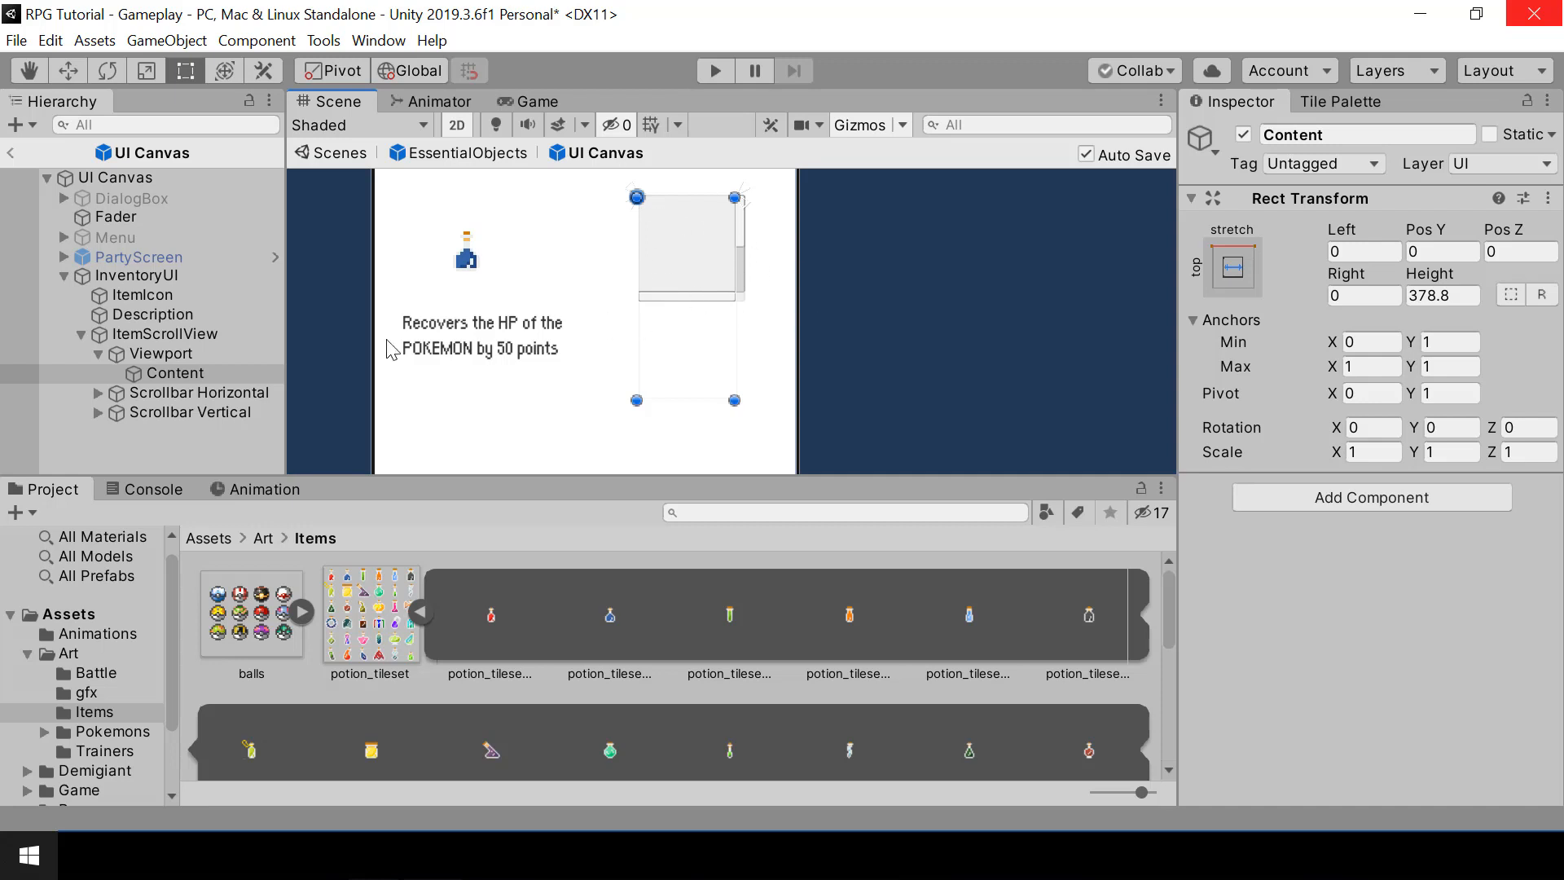
Inspect the two scrollbars of ItemScrollView and delete Scrollbar Horizontal.
{"action": "left_click", "coordinate": [220, 394]}
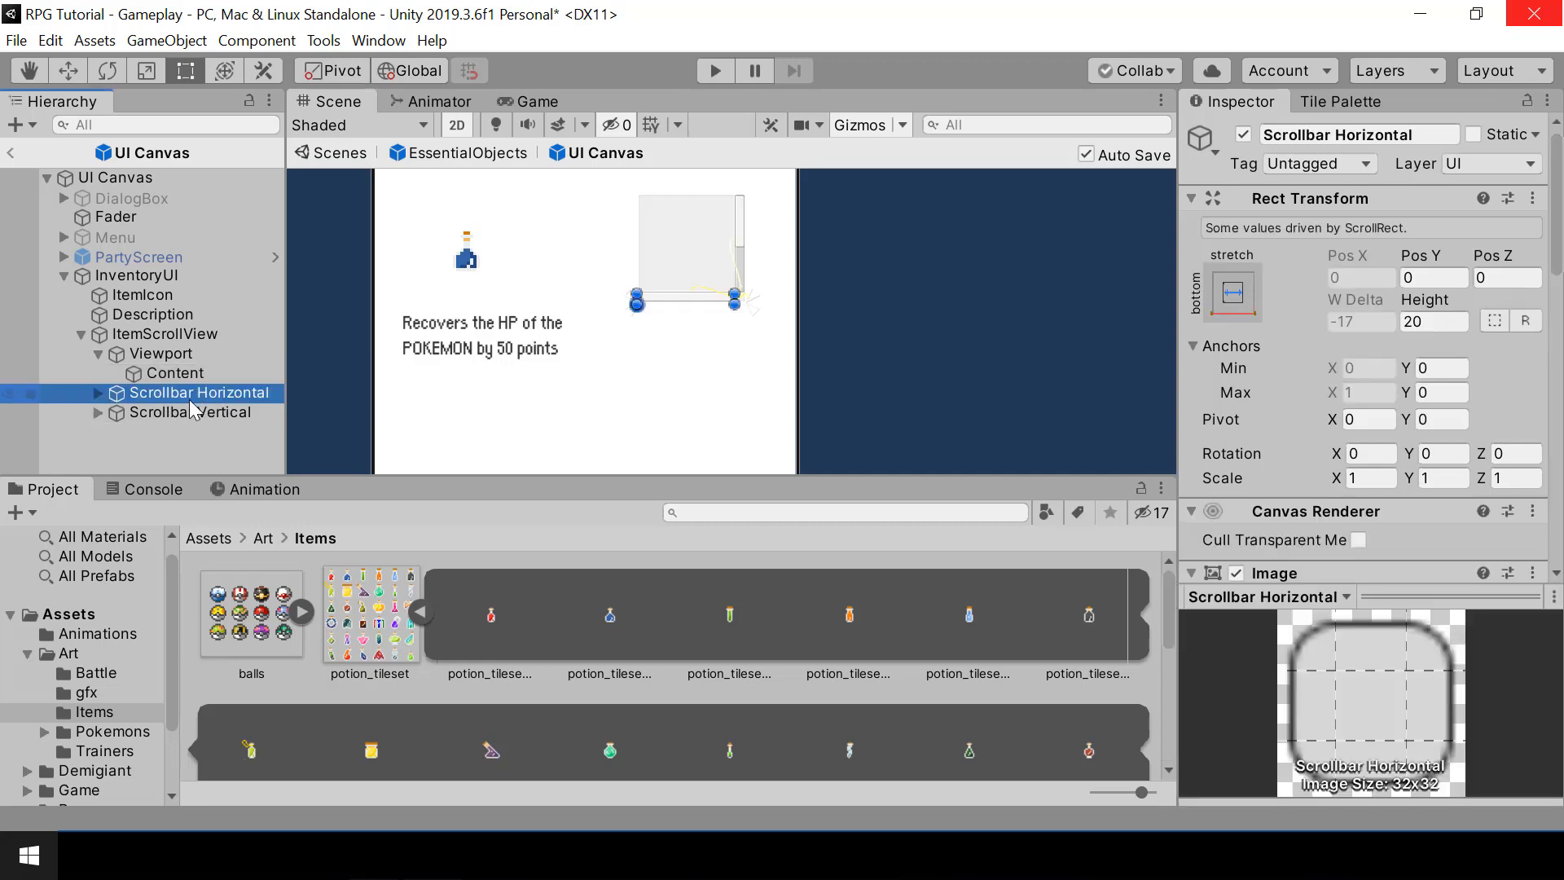
{"action": "left_click", "coordinate": [170, 407]}
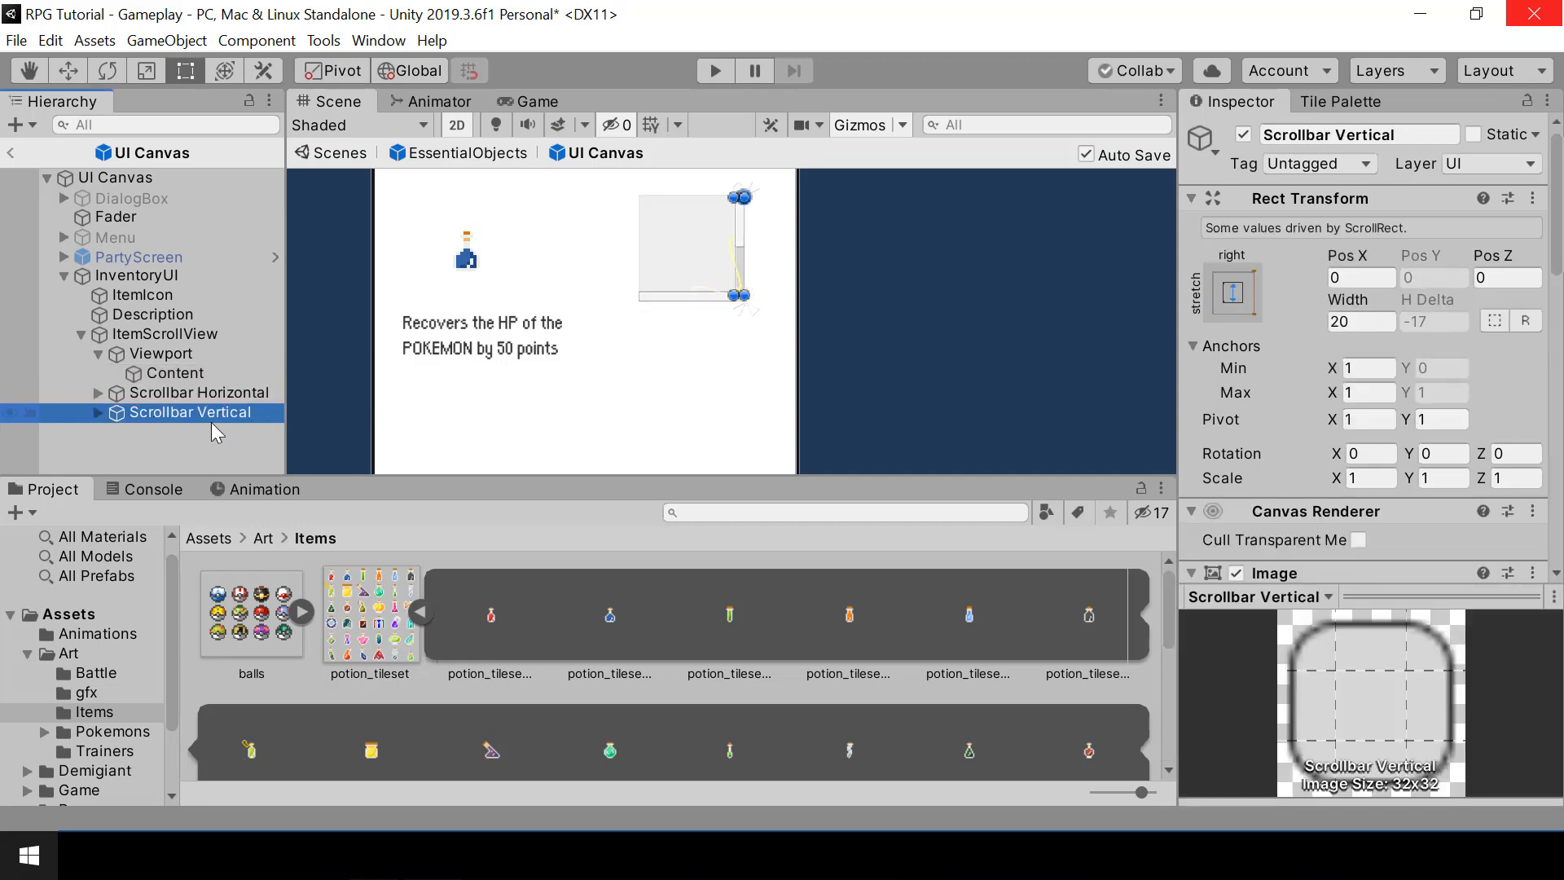
{"action": "left_click", "coordinate": [176, 397]}
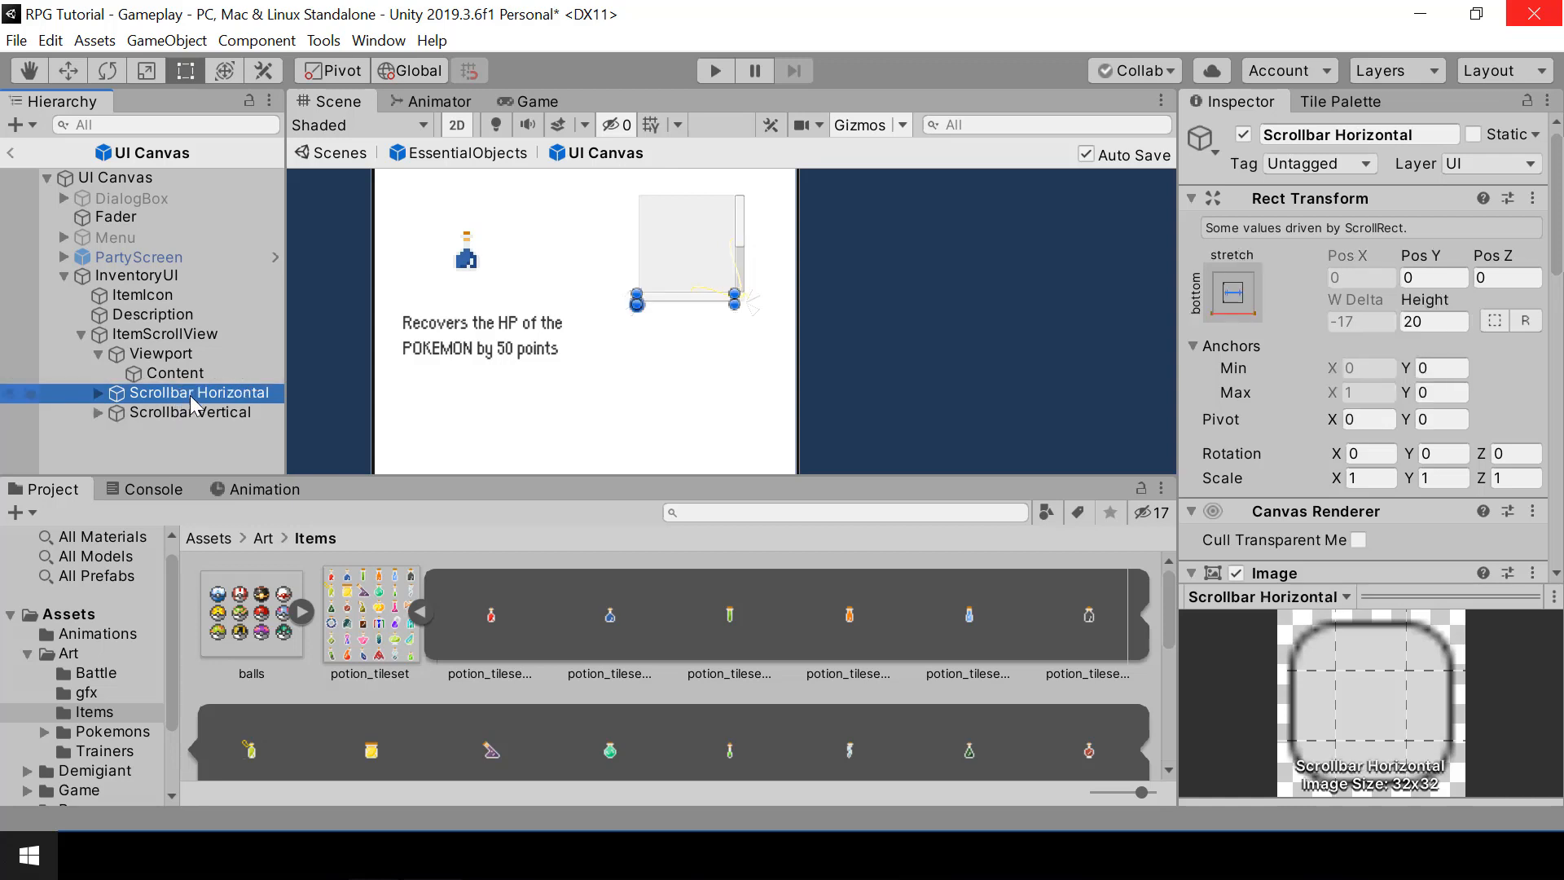
{"action": "key", "text": "Delete"}
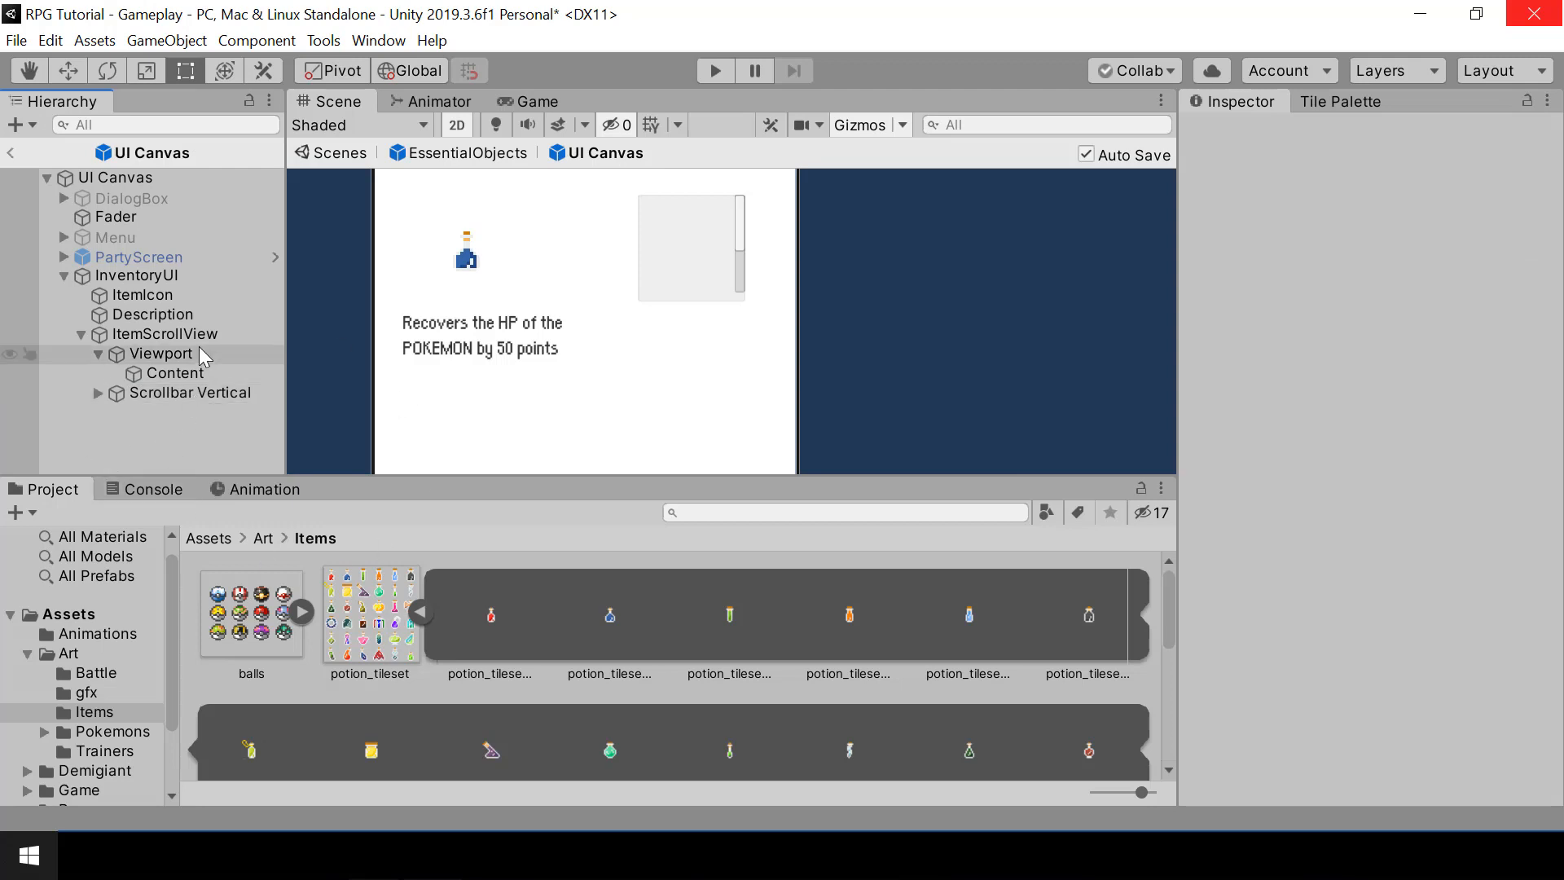
Disable the Image component on ItemScrollView to hide its grey background.
{"action": "left_click", "coordinate": [174, 335]}
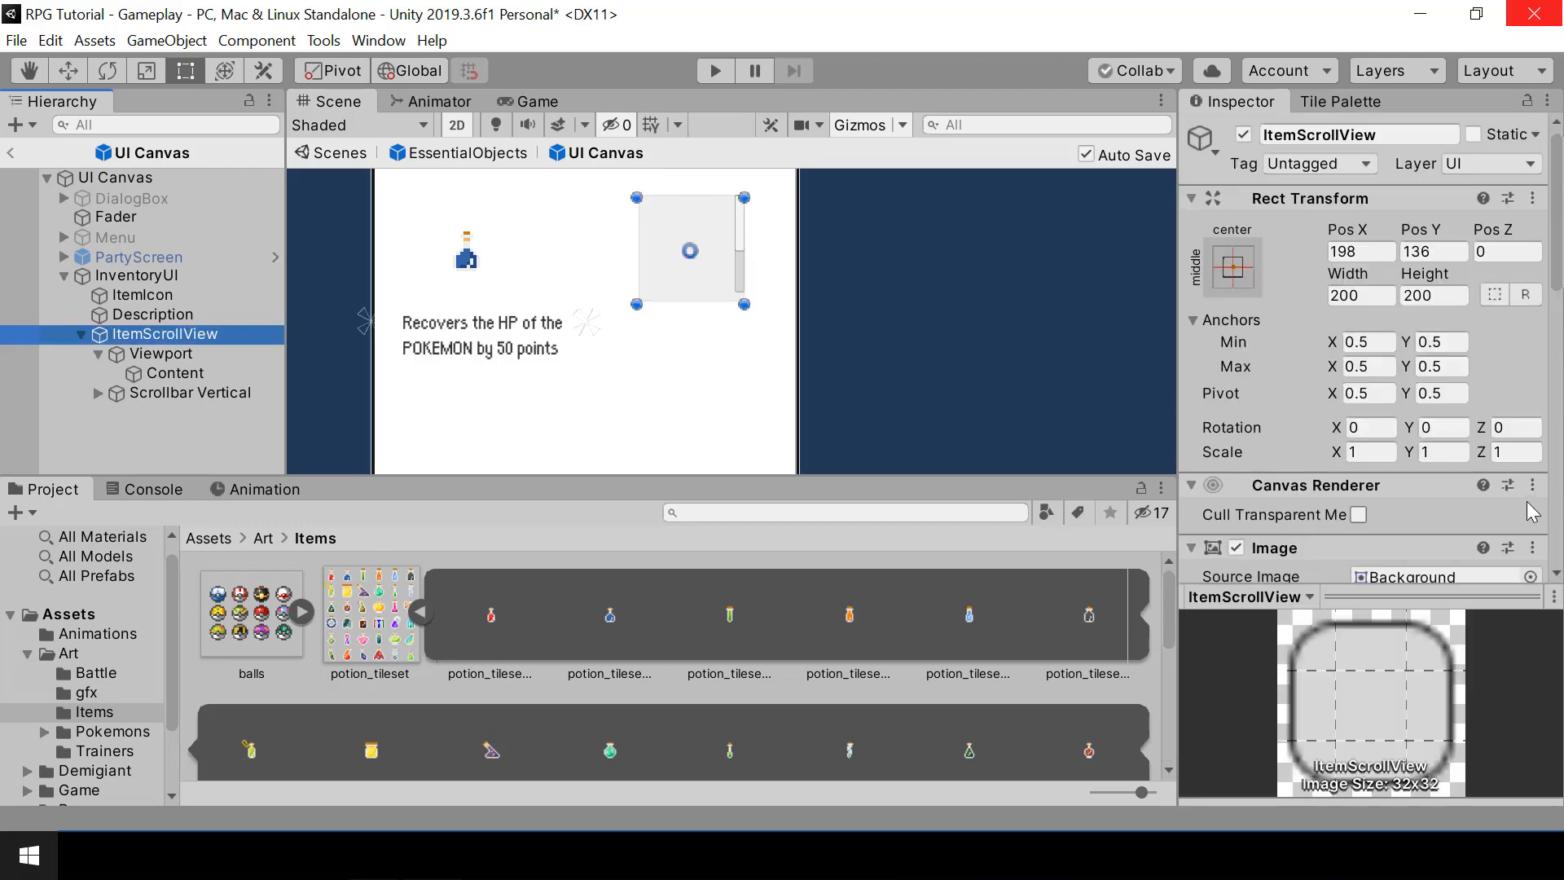
{"action": "left_click_drag", "start_coordinate": [1558, 186], "coordinate": [1557, 281]}
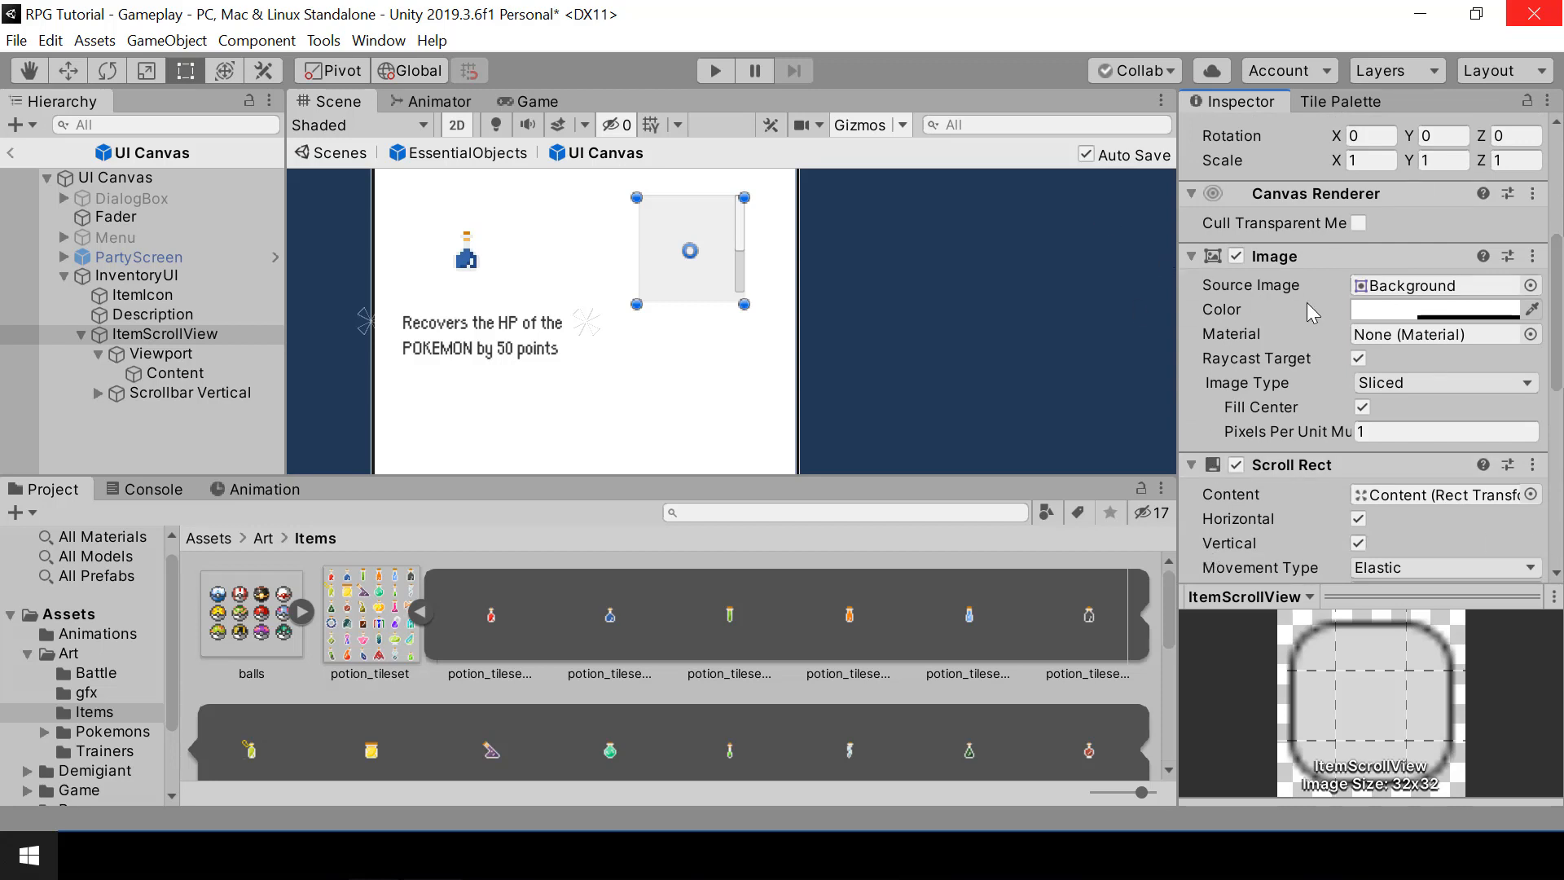
{"action": "left_click", "coordinate": [1235, 256]}
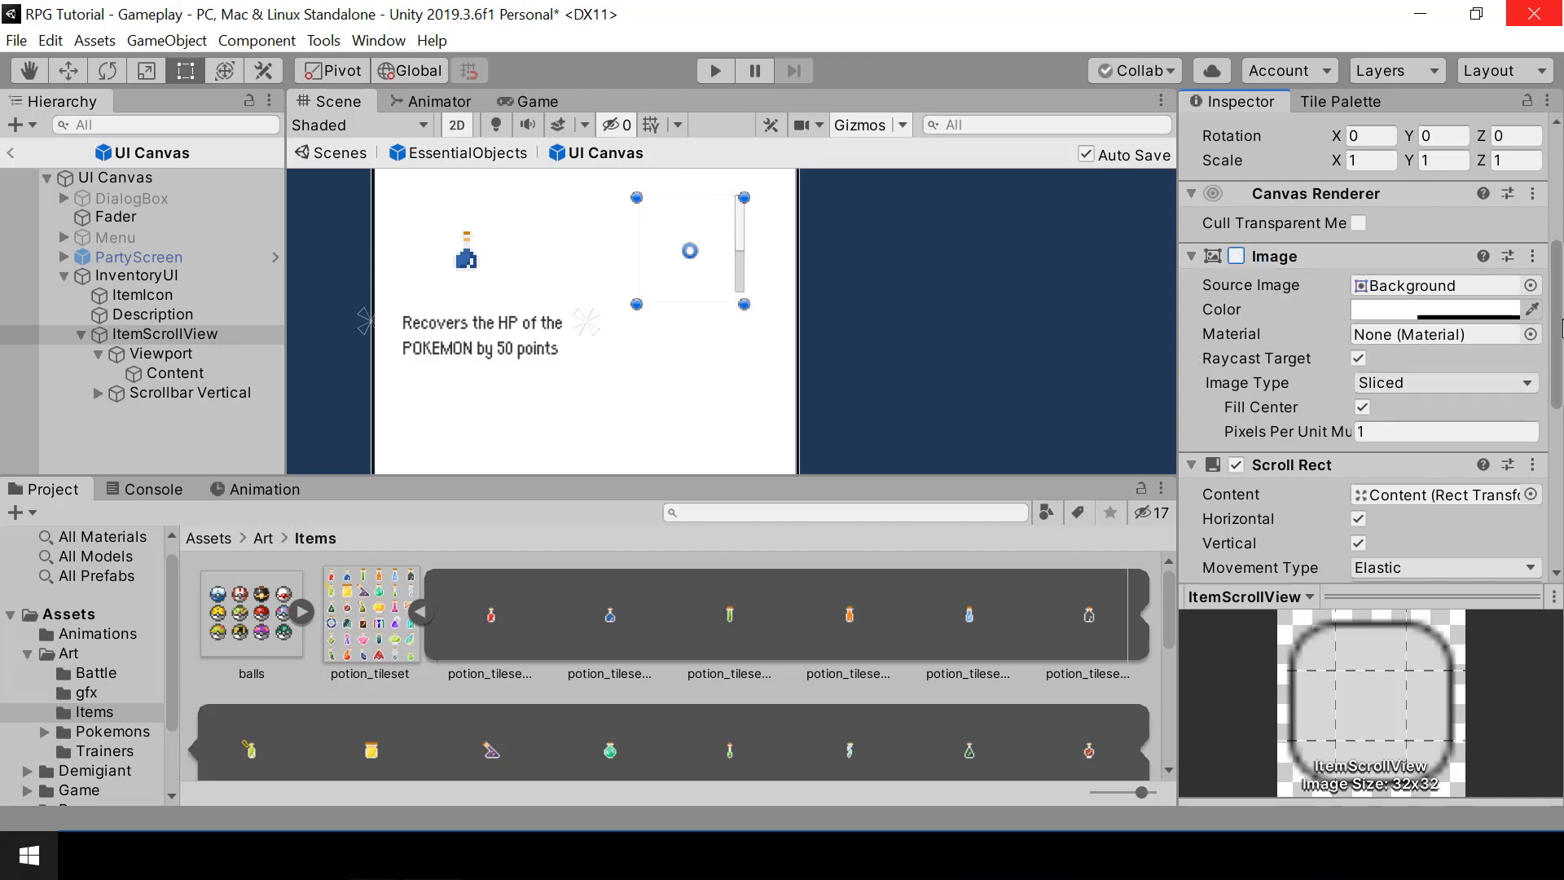
Turn off Horizontal scrolling in ItemScrollView's Scroll Rect and set its Movement Type to Clamped.
{"action": "left_click_drag", "start_coordinate": [1561, 329], "coordinate": [1559, 421]}
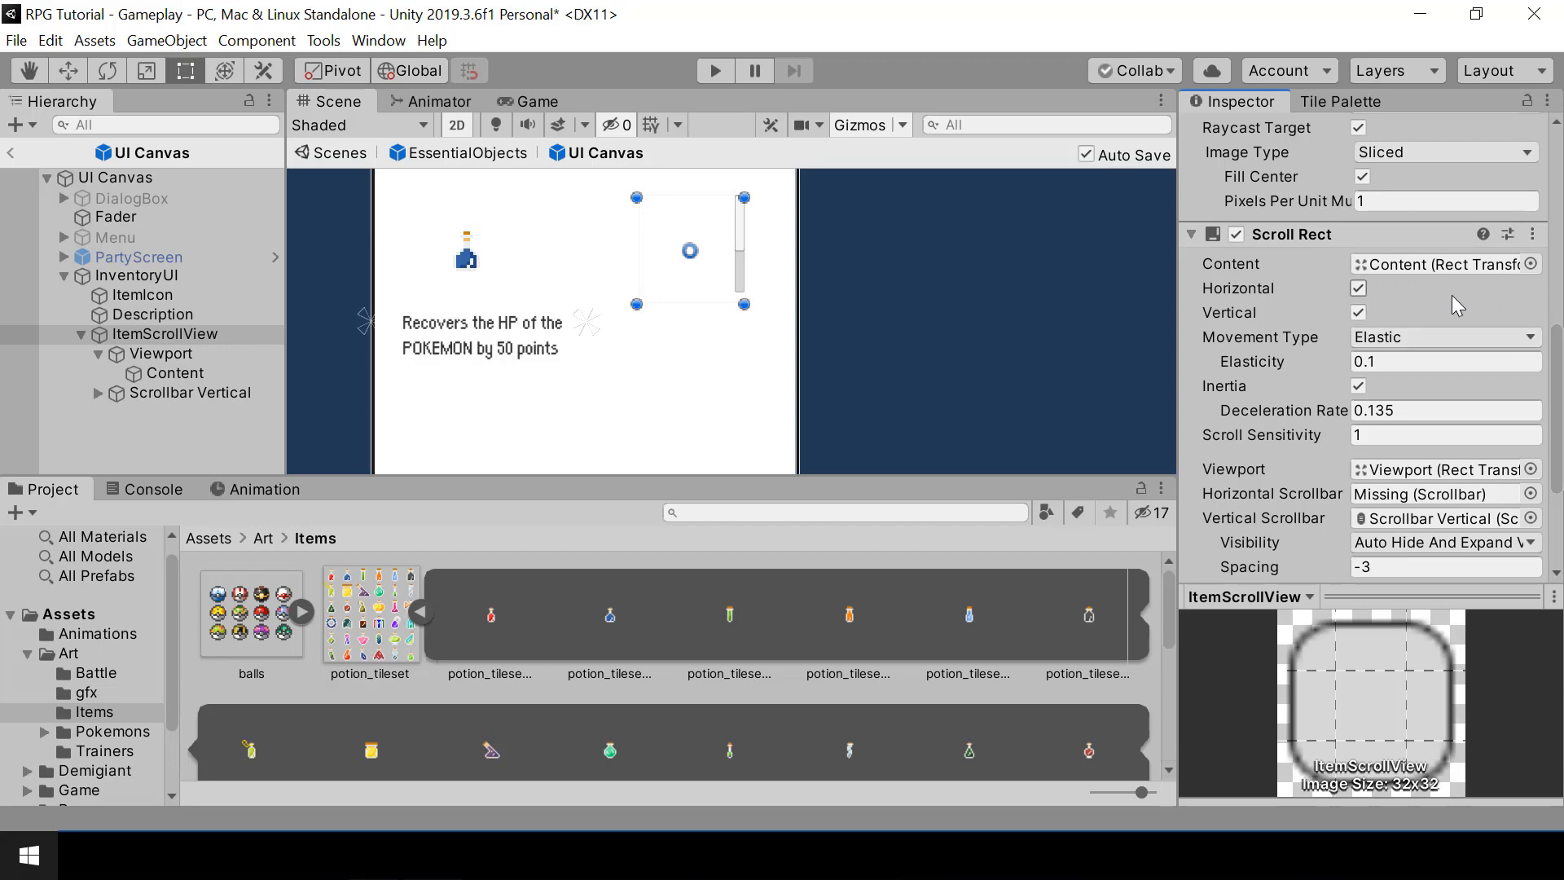
{"action": "left_click", "coordinate": [1358, 291]}
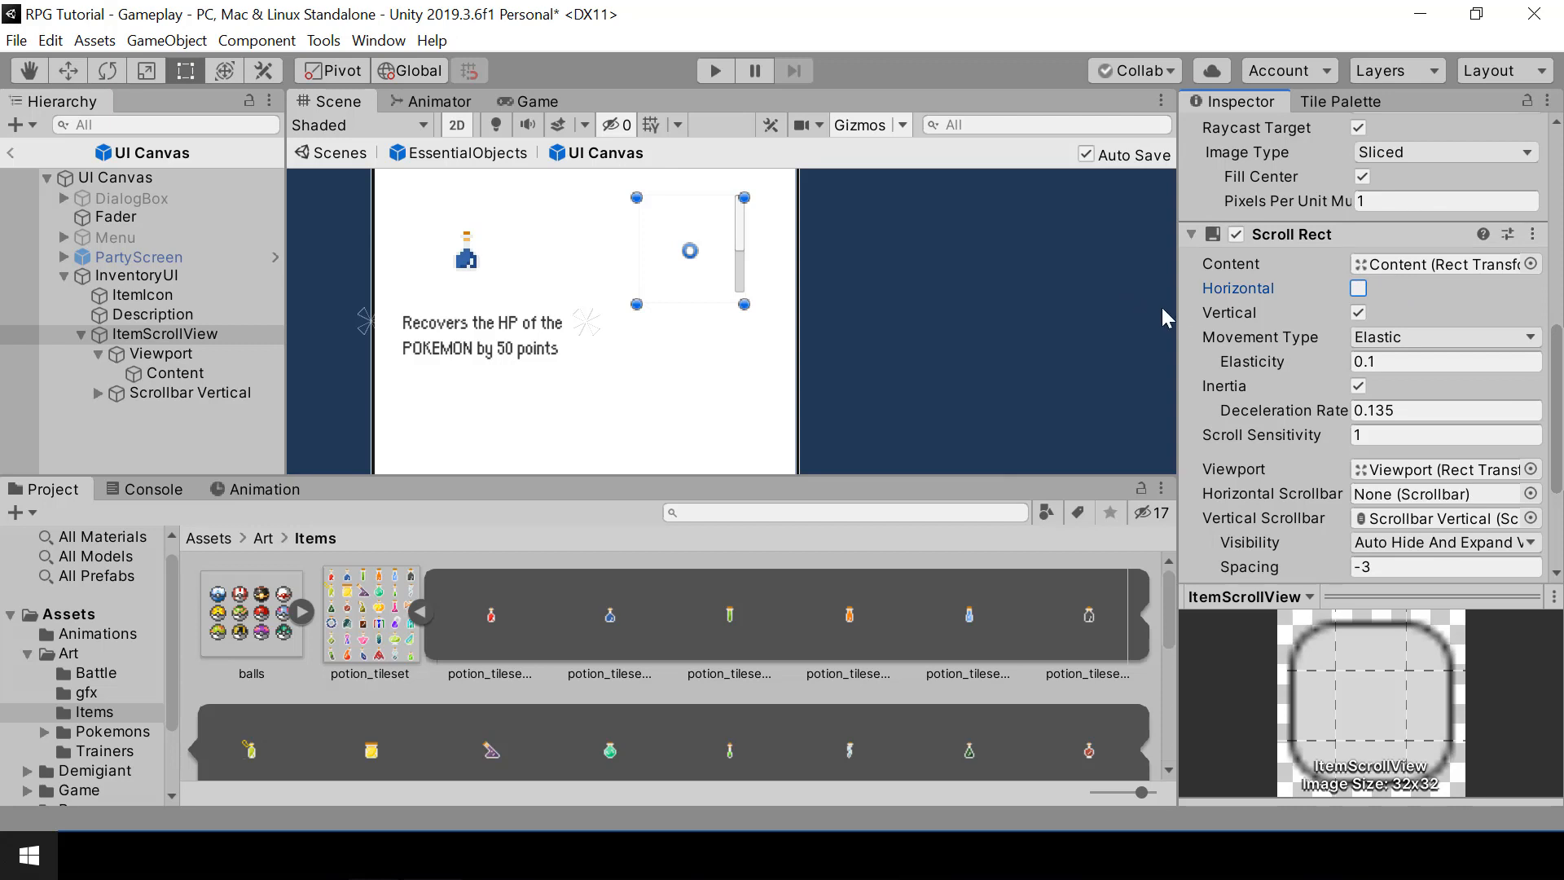
{"action": "left_click", "coordinate": [1406, 335]}
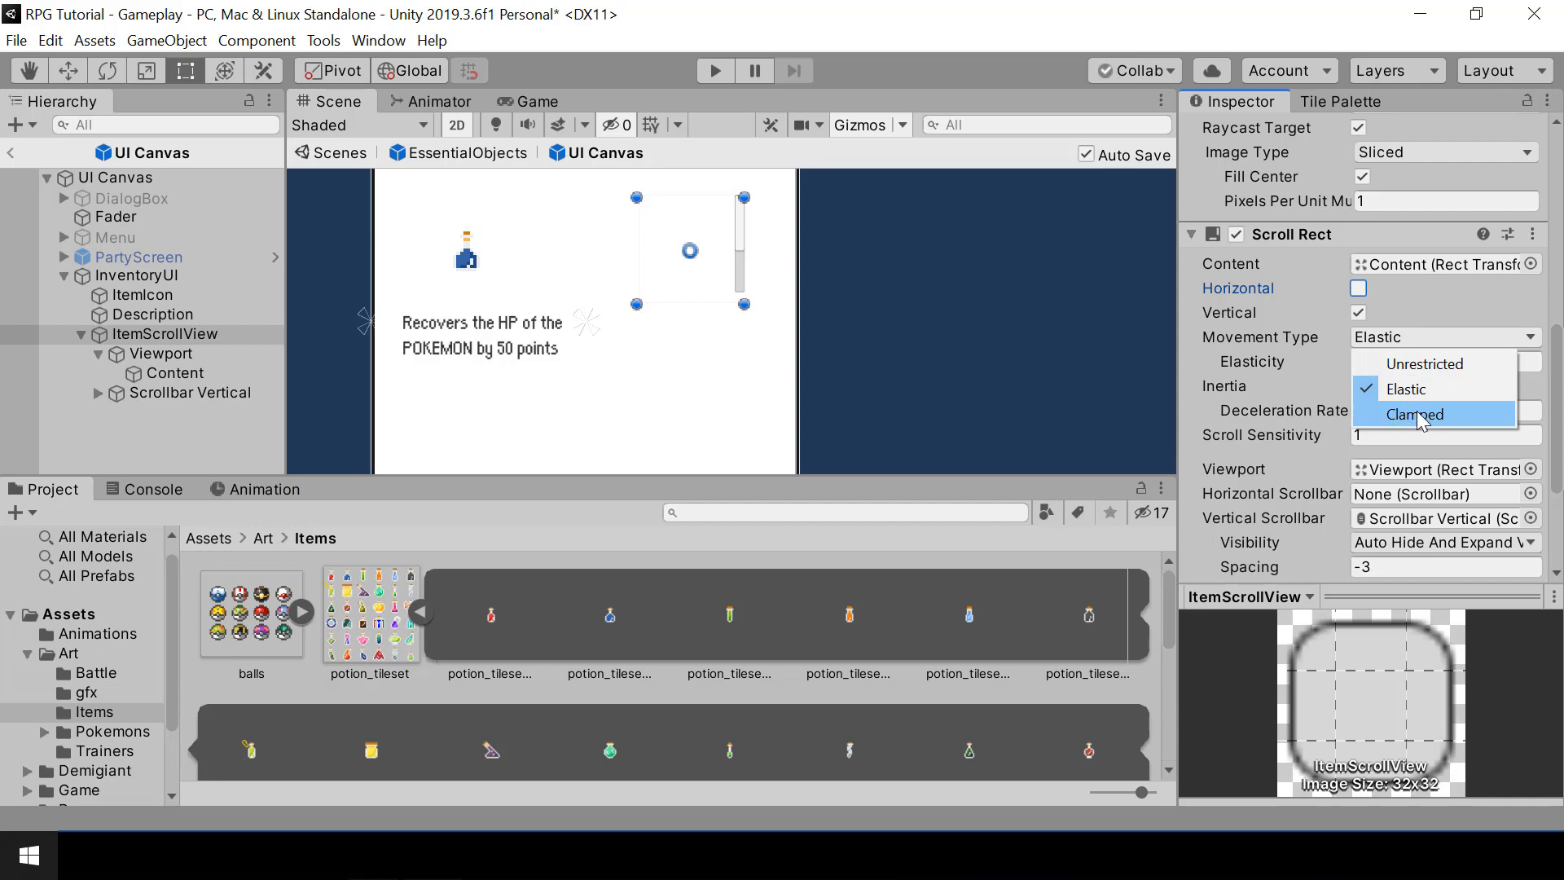
{"action": "left_click", "coordinate": [1448, 404]}
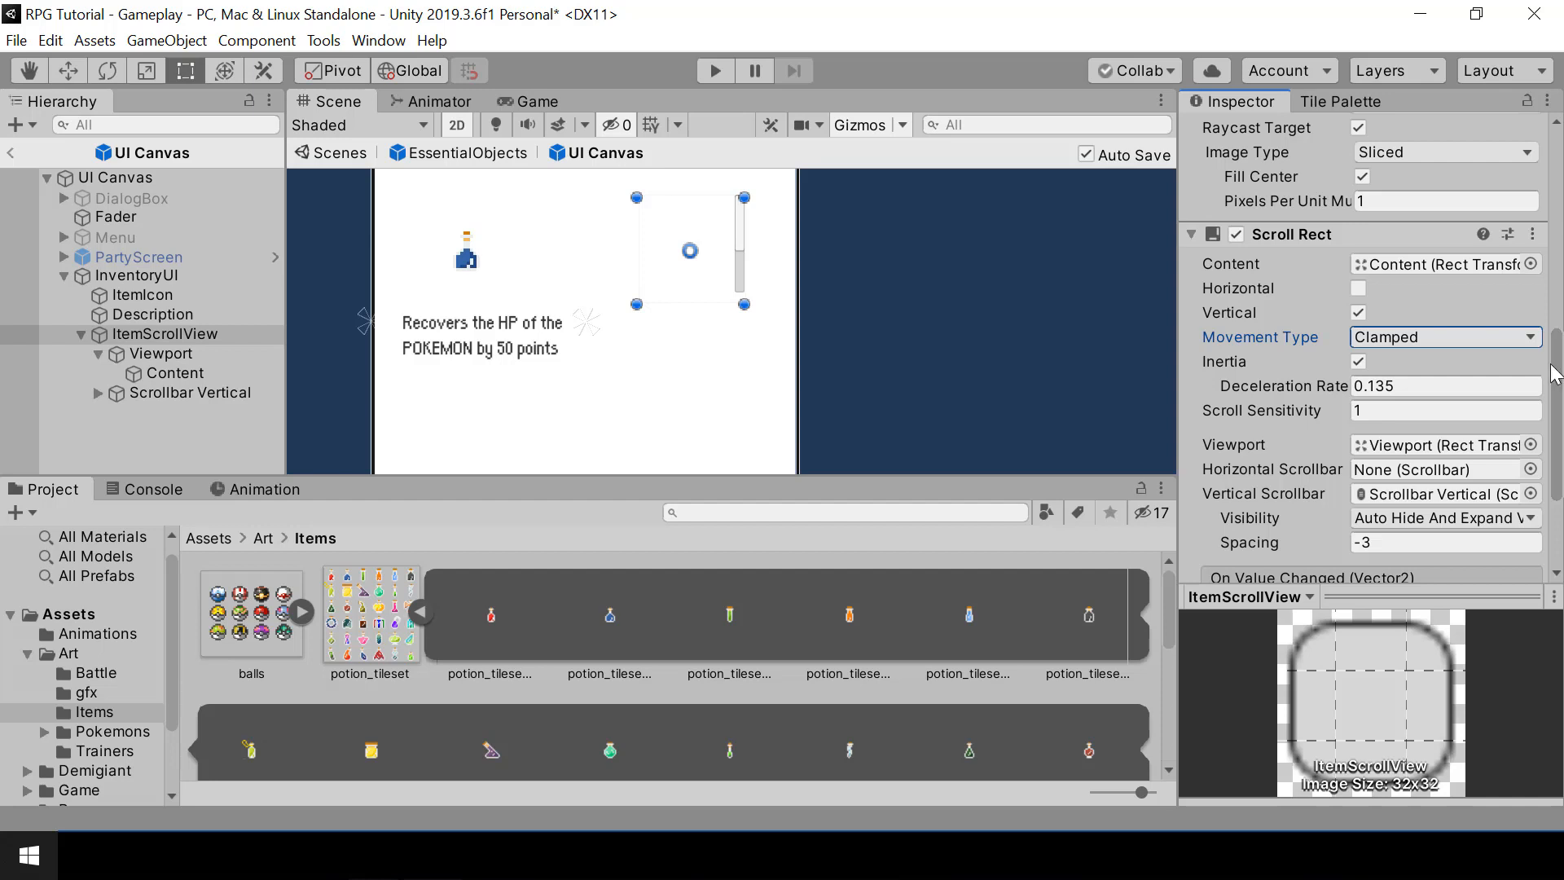
Collapse the potion_tileset sprites and test the inventory screen in Play mode, checking its vertical scrollbar.
{"action": "scroll", "coordinate": [1560, 371], "scroll_direction": "down", "scroll_amount": 1}
{"action": "scroll", "coordinate": [1559, 371], "scroll_direction": "up", "scroll_amount": 3}
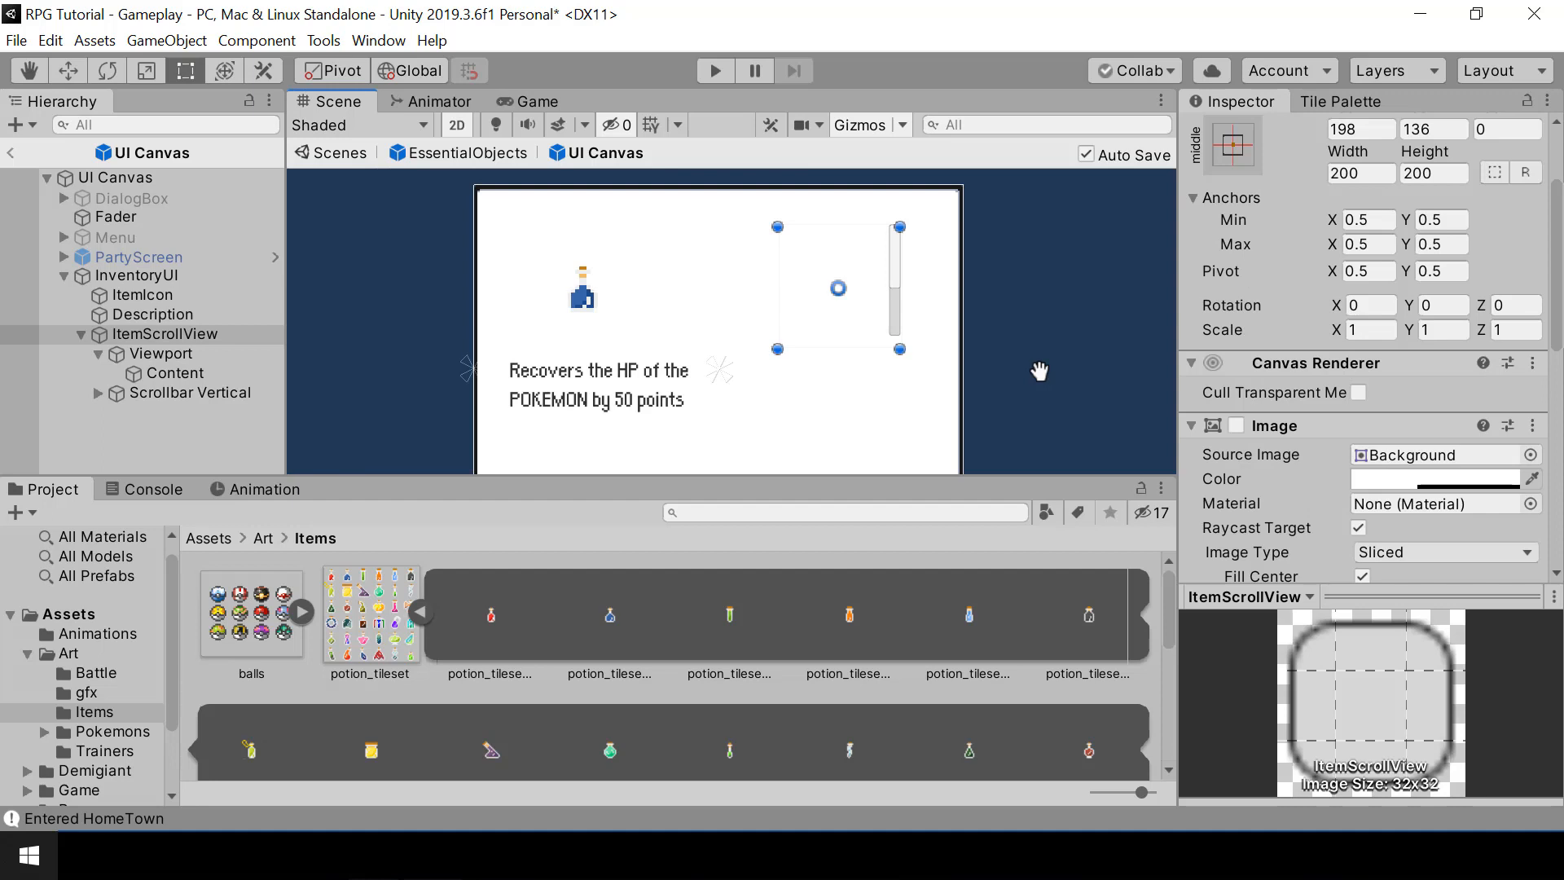
{"action": "left_click", "coordinate": [421, 613]}
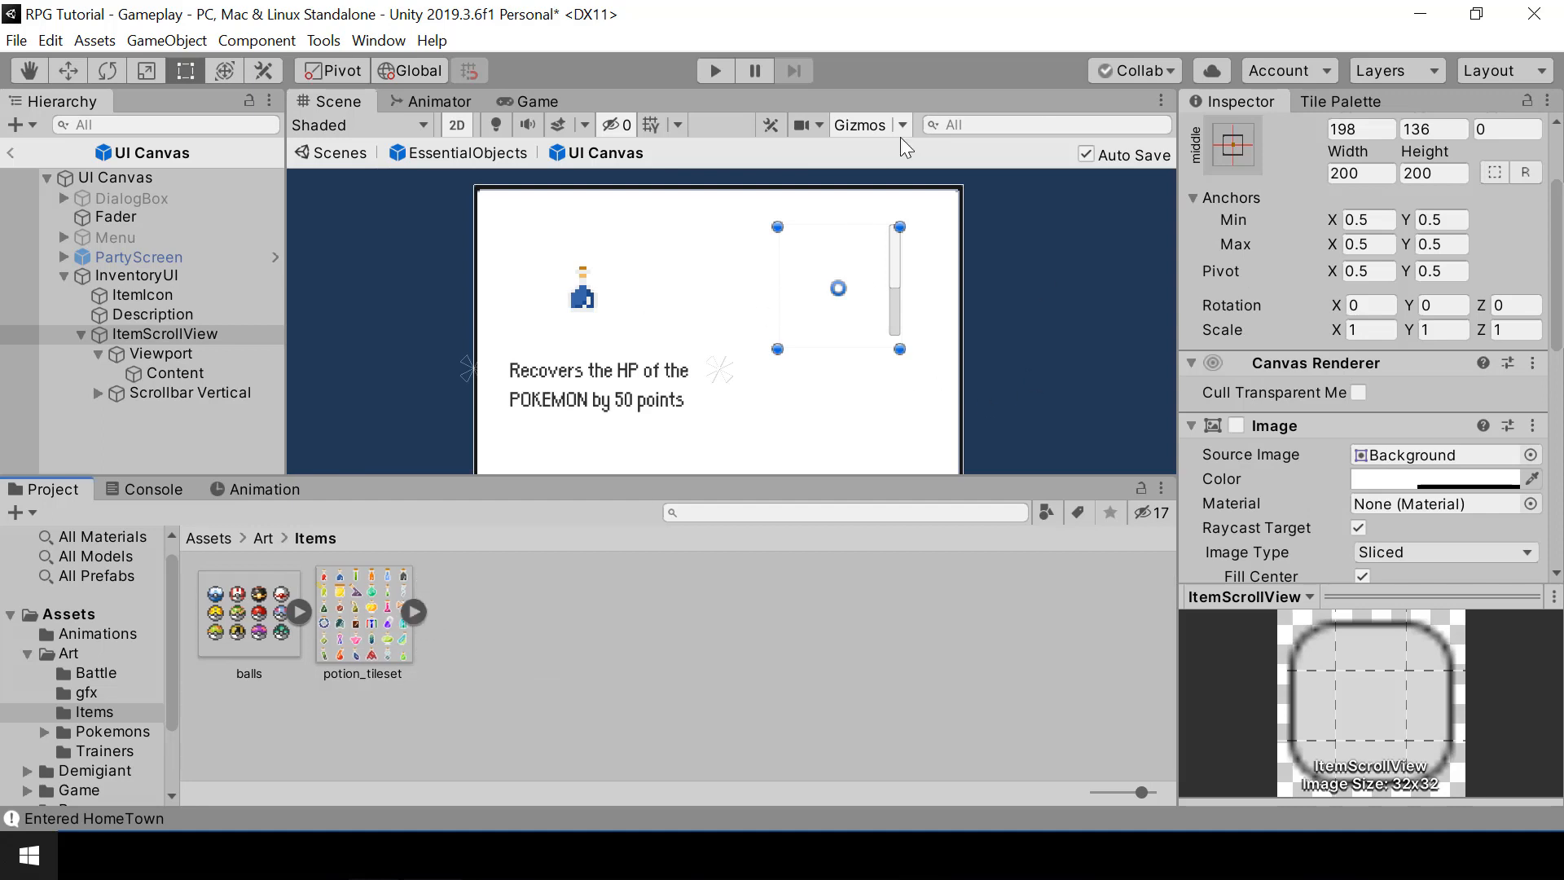
{"action": "left_click", "coordinate": [716, 69]}
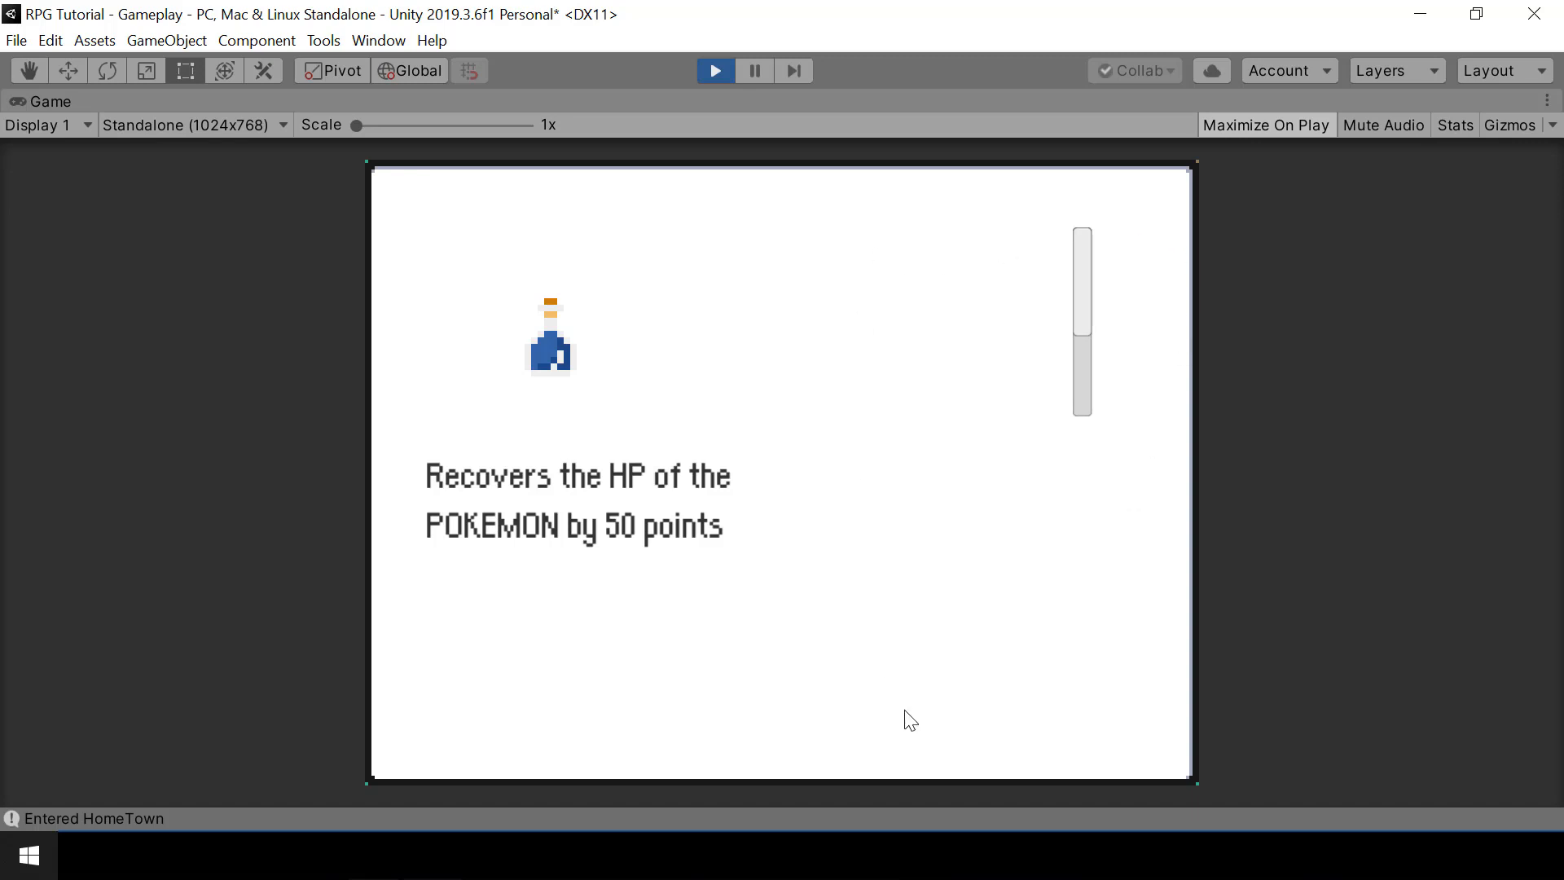
{"action": "left_click", "coordinate": [717, 71]}
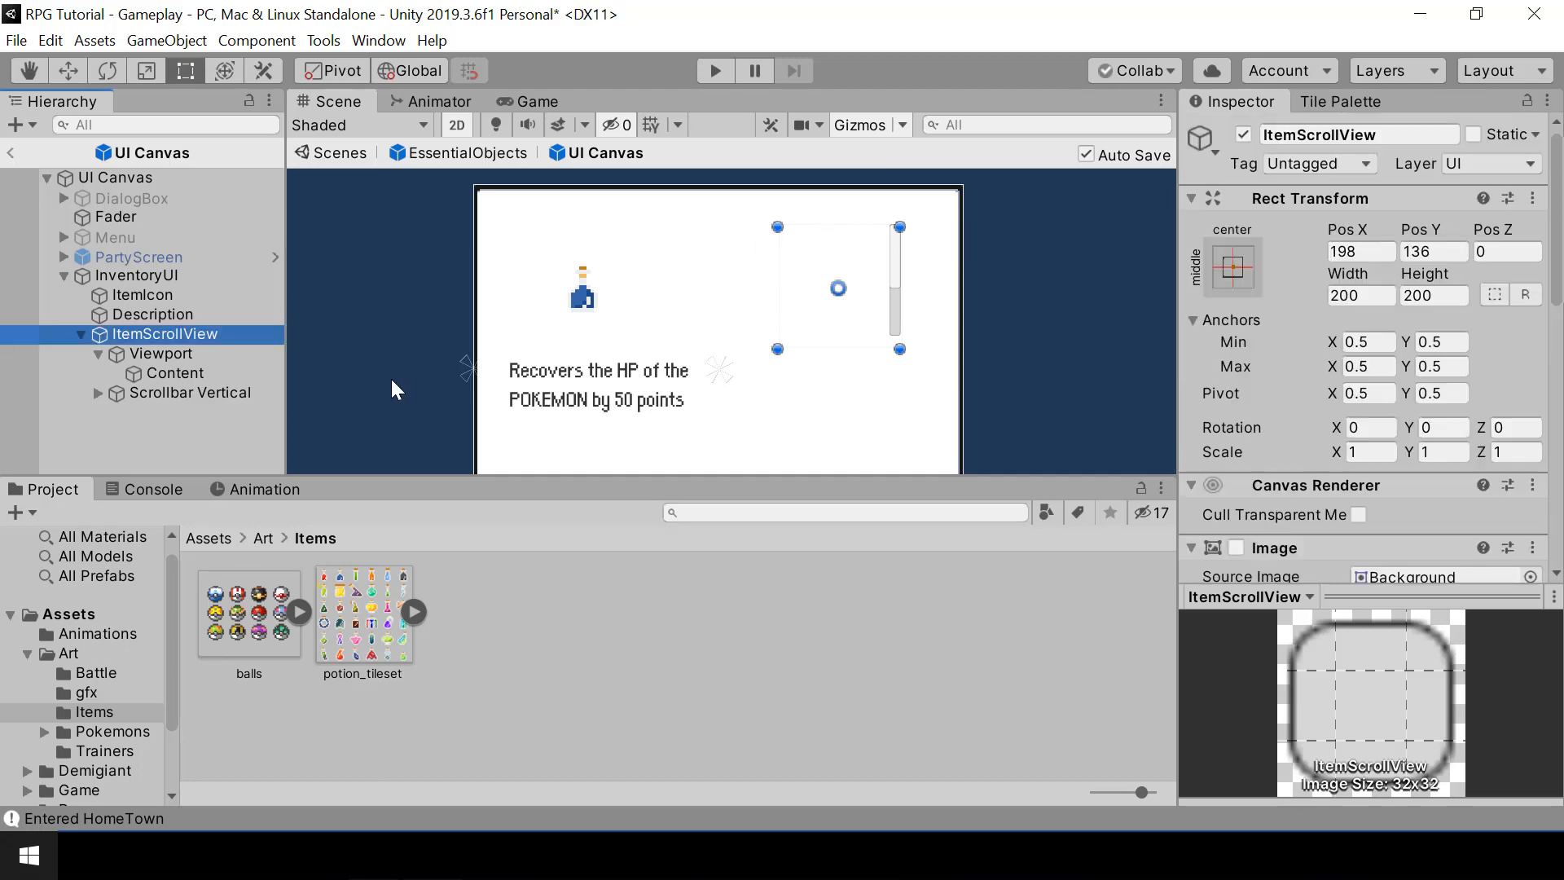
Rename the Content object under the Viewport as ItemList.
{"action": "left_click", "coordinate": [194, 373]}
{"action": "left_click", "coordinate": [1341, 135]}
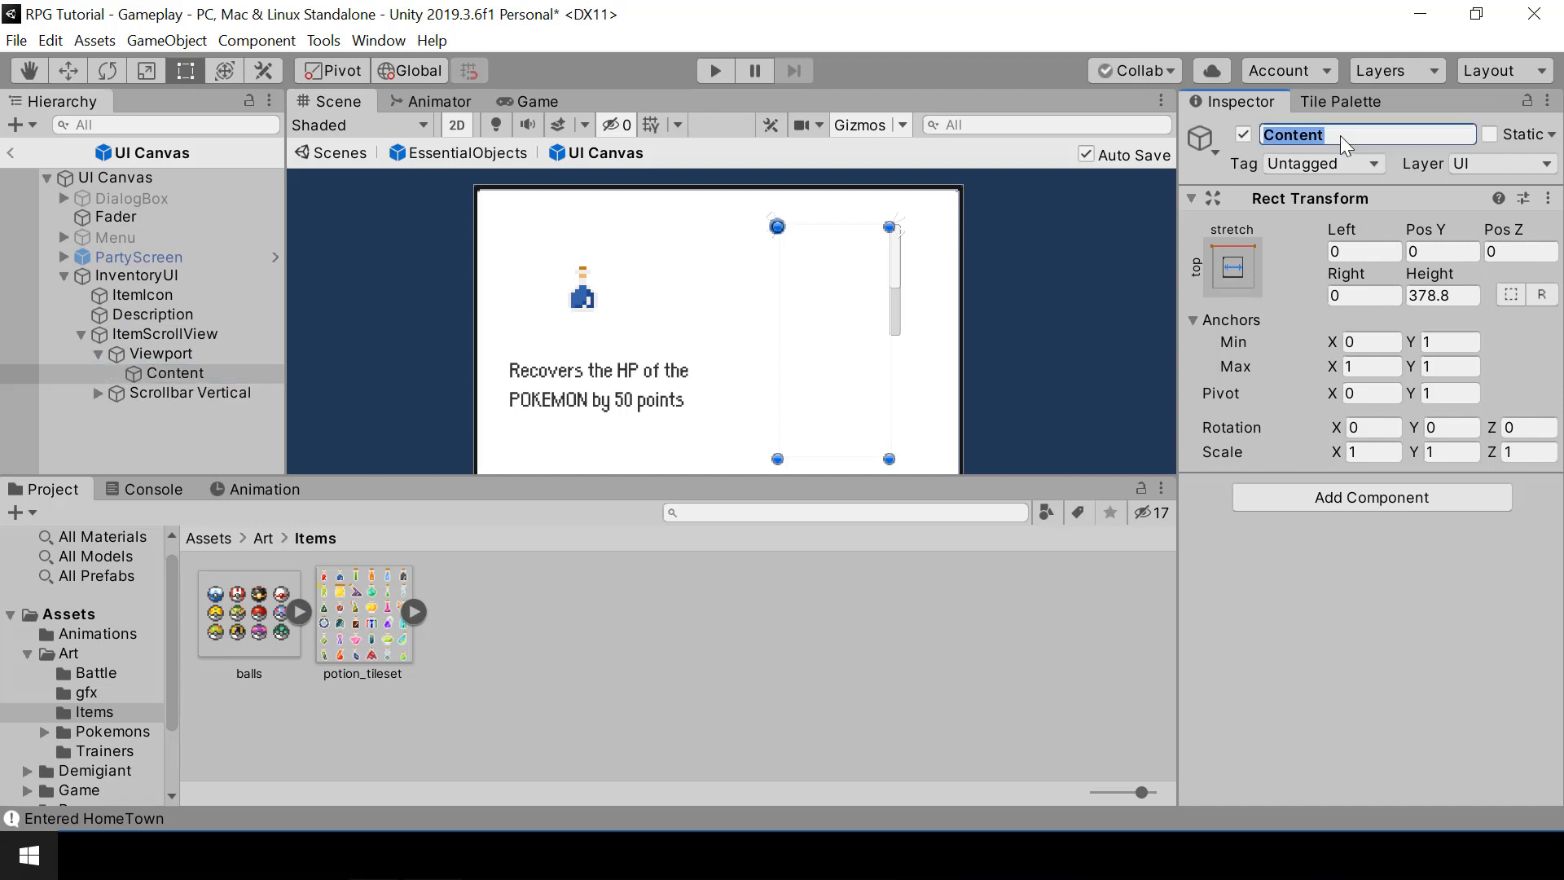
{"action": "key", "text": "BackSpace"}
{"action": "type", "text": "ItemList"}
{"action": "key", "text": "Return"}
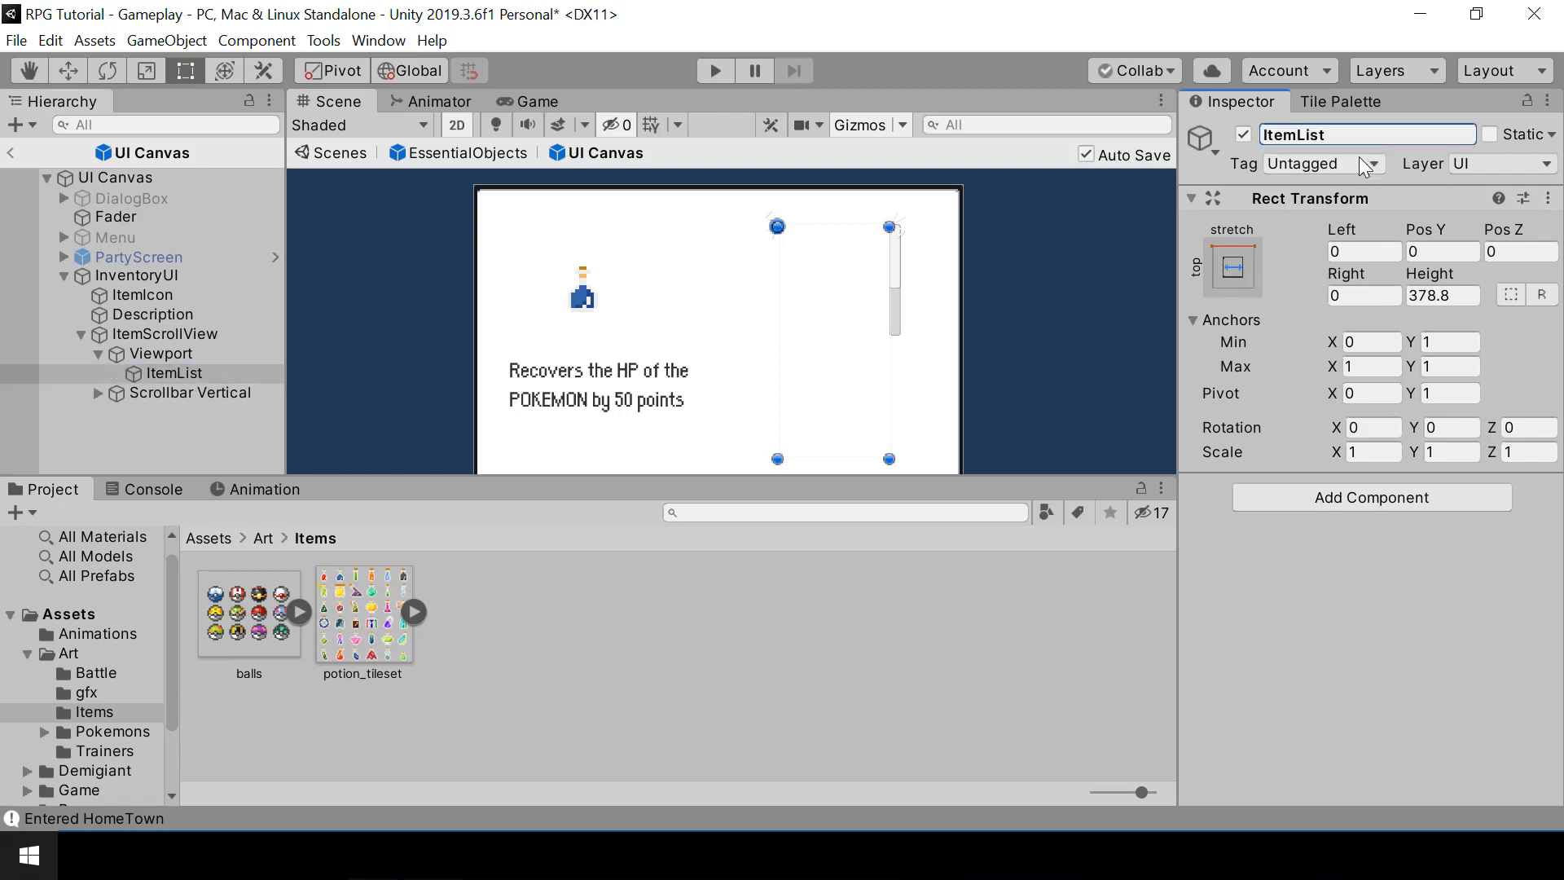
Create an empty child object under ItemList and name it ItemUI.
{"action": "right_click", "coordinate": [174, 371]}
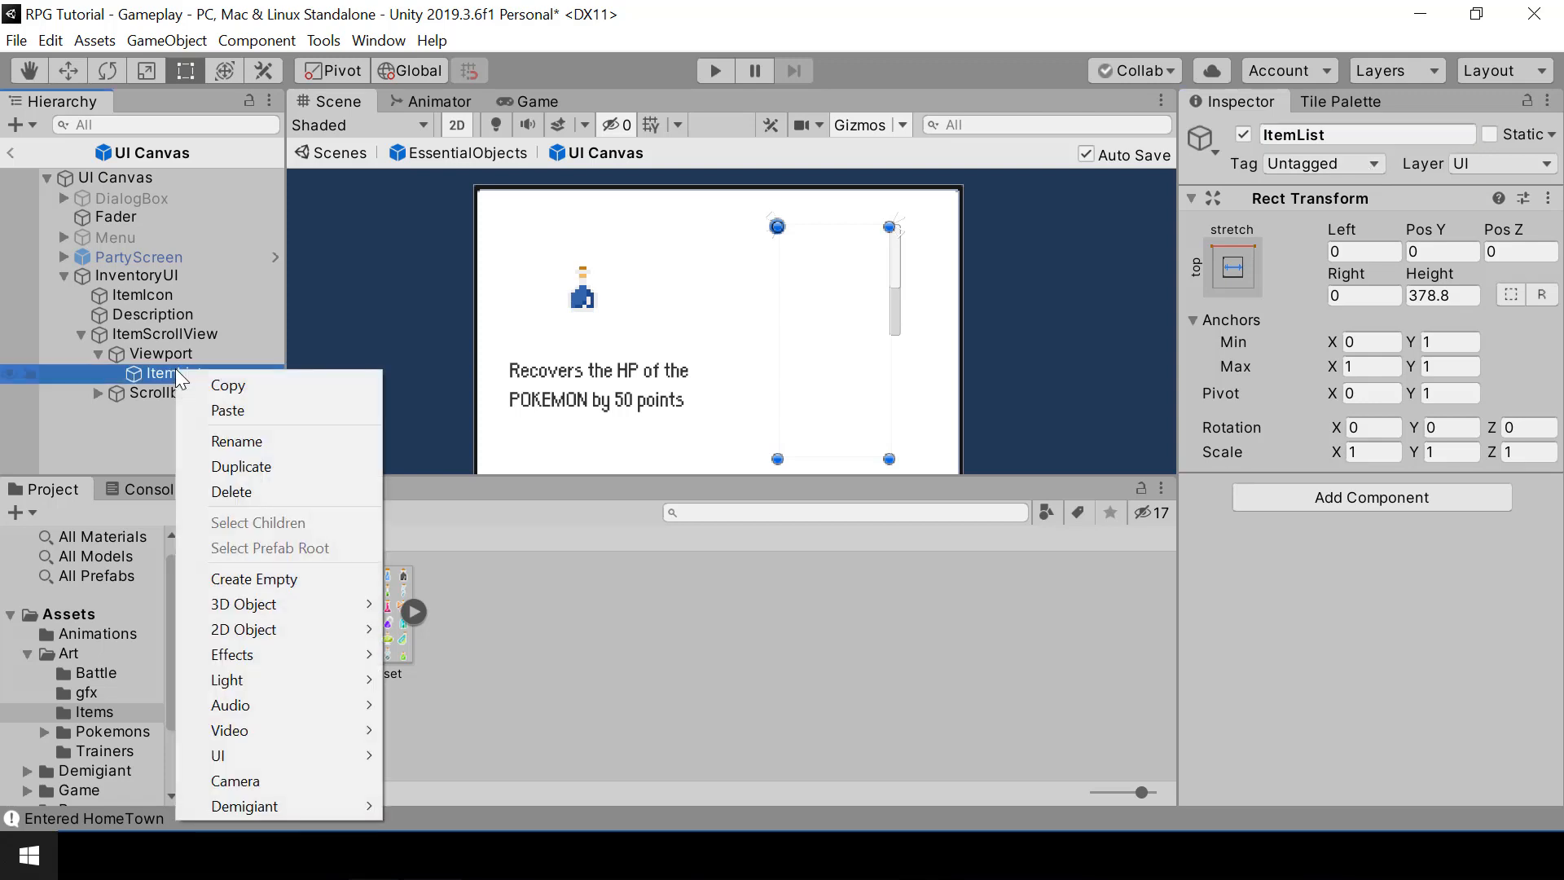
{"action": "left_click", "coordinate": [281, 579]}
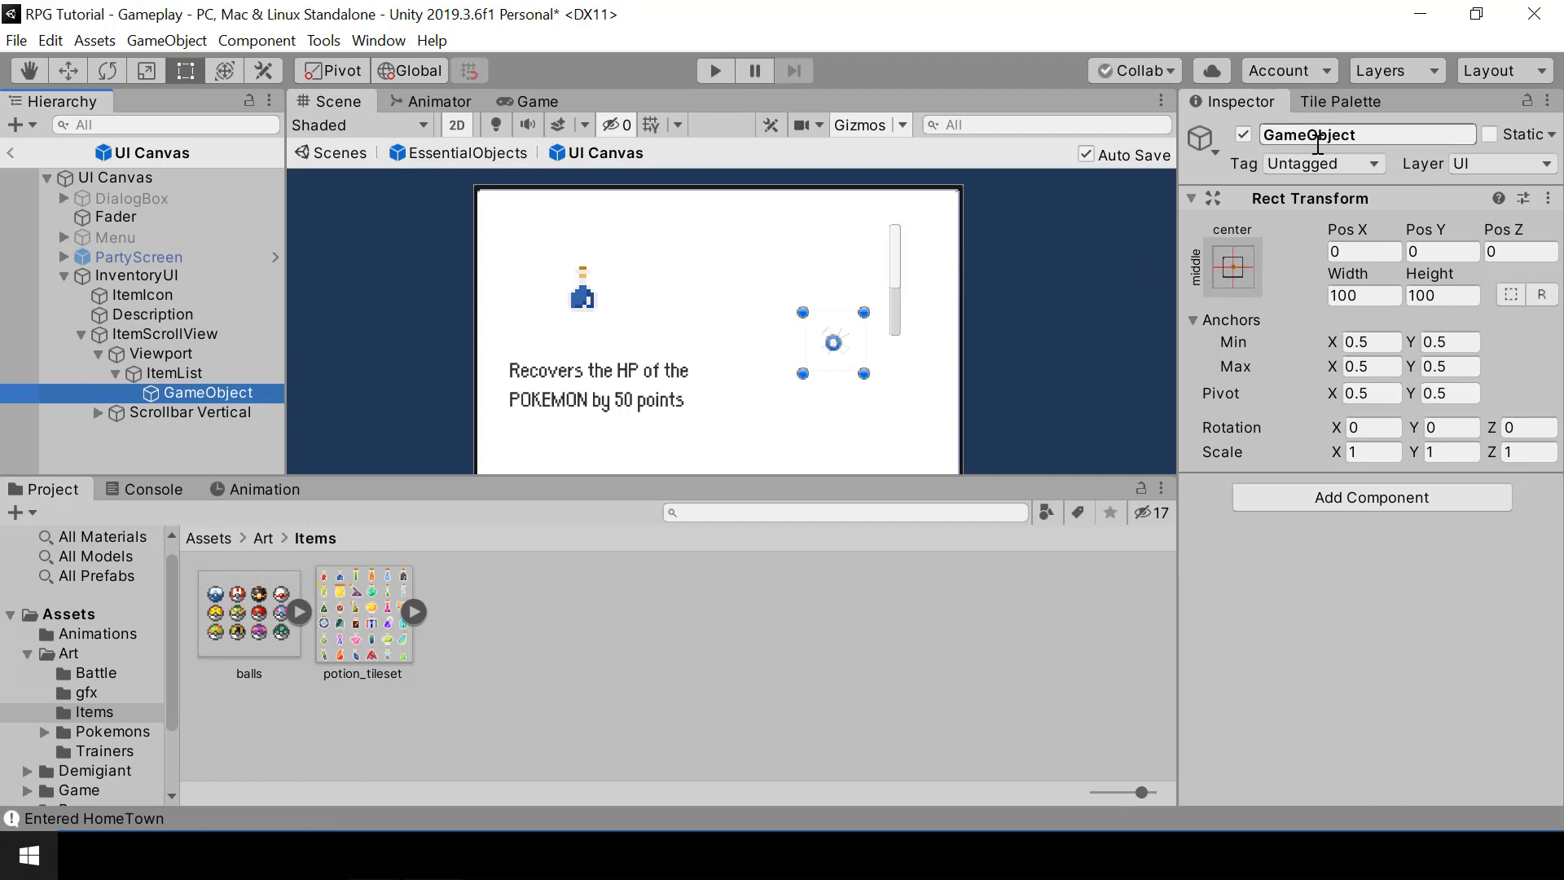
{"action": "left_click", "coordinate": [1378, 136]}
{"action": "type", "text": "ItemUI"}
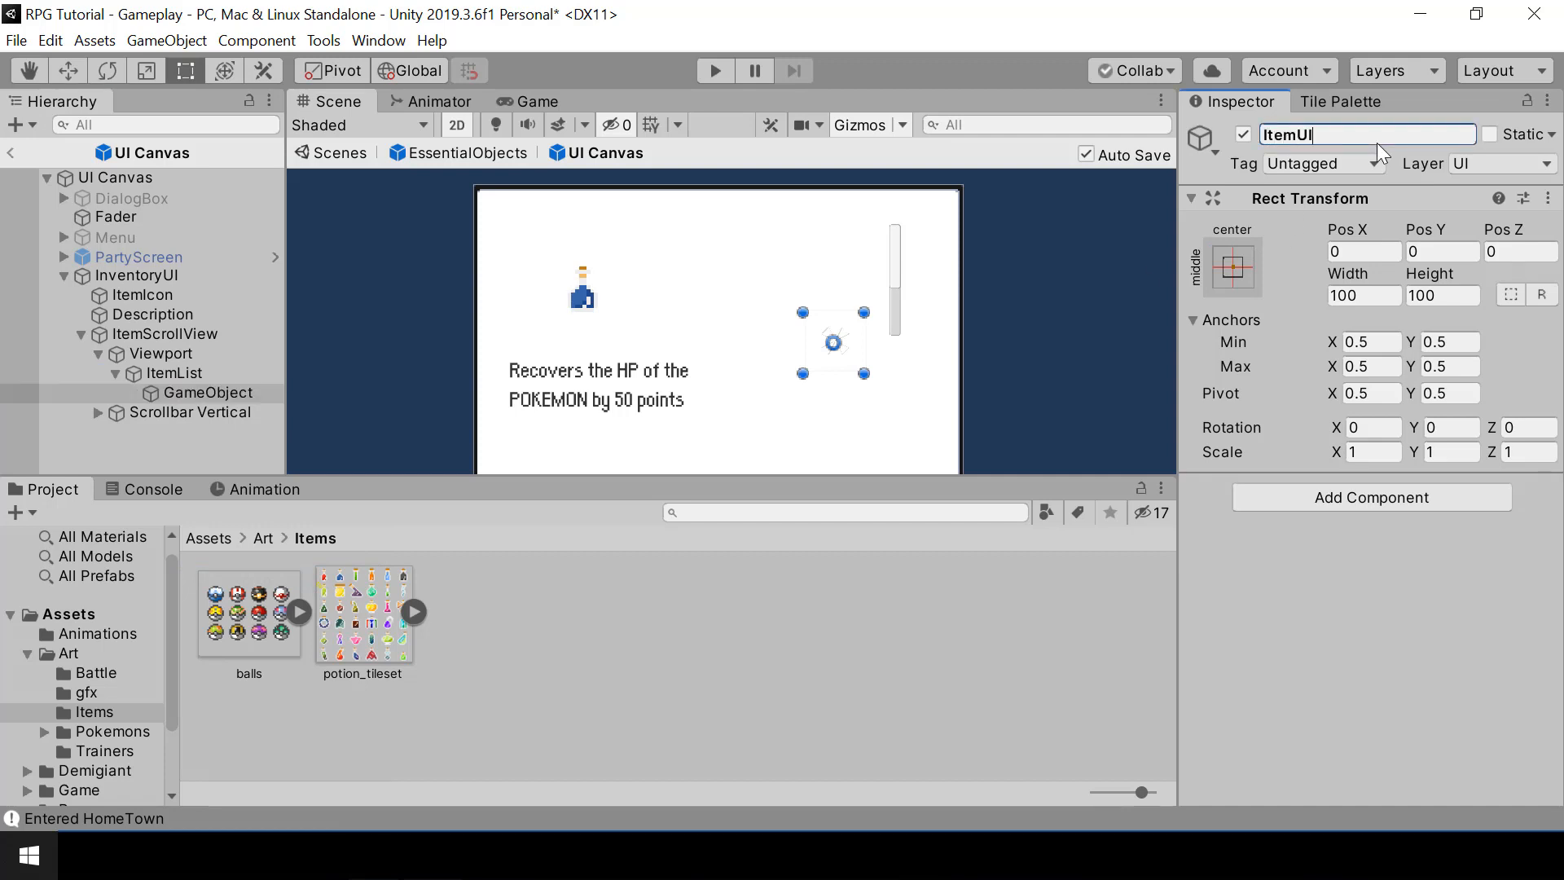
{"action": "key", "text": "Return"}
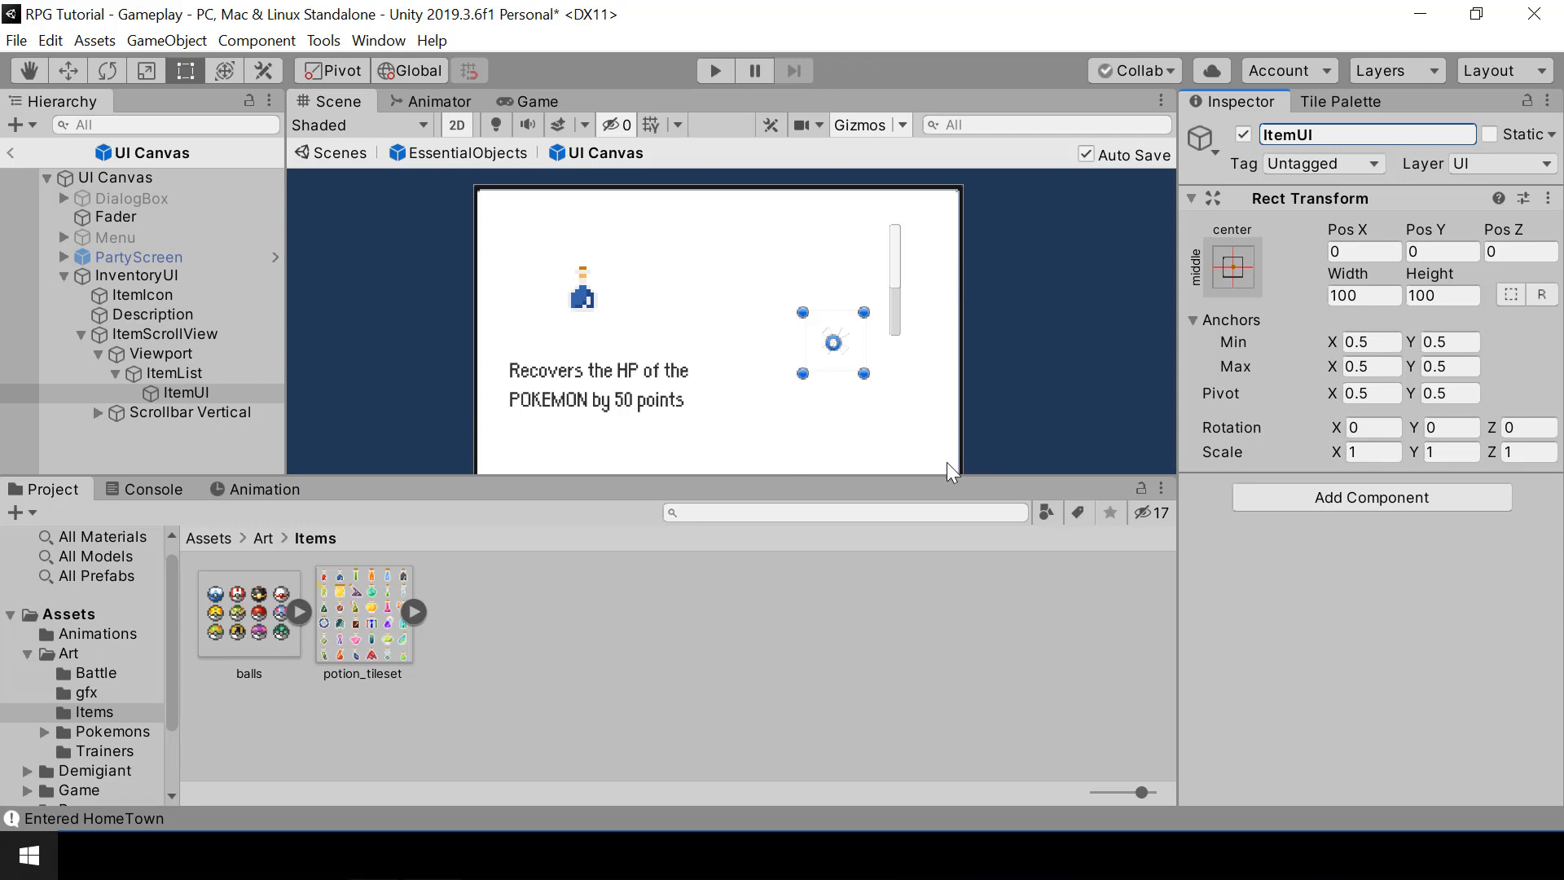
Add a Vertical Layout Group component to ItemList.
{"action": "left_click", "coordinate": [174, 375]}
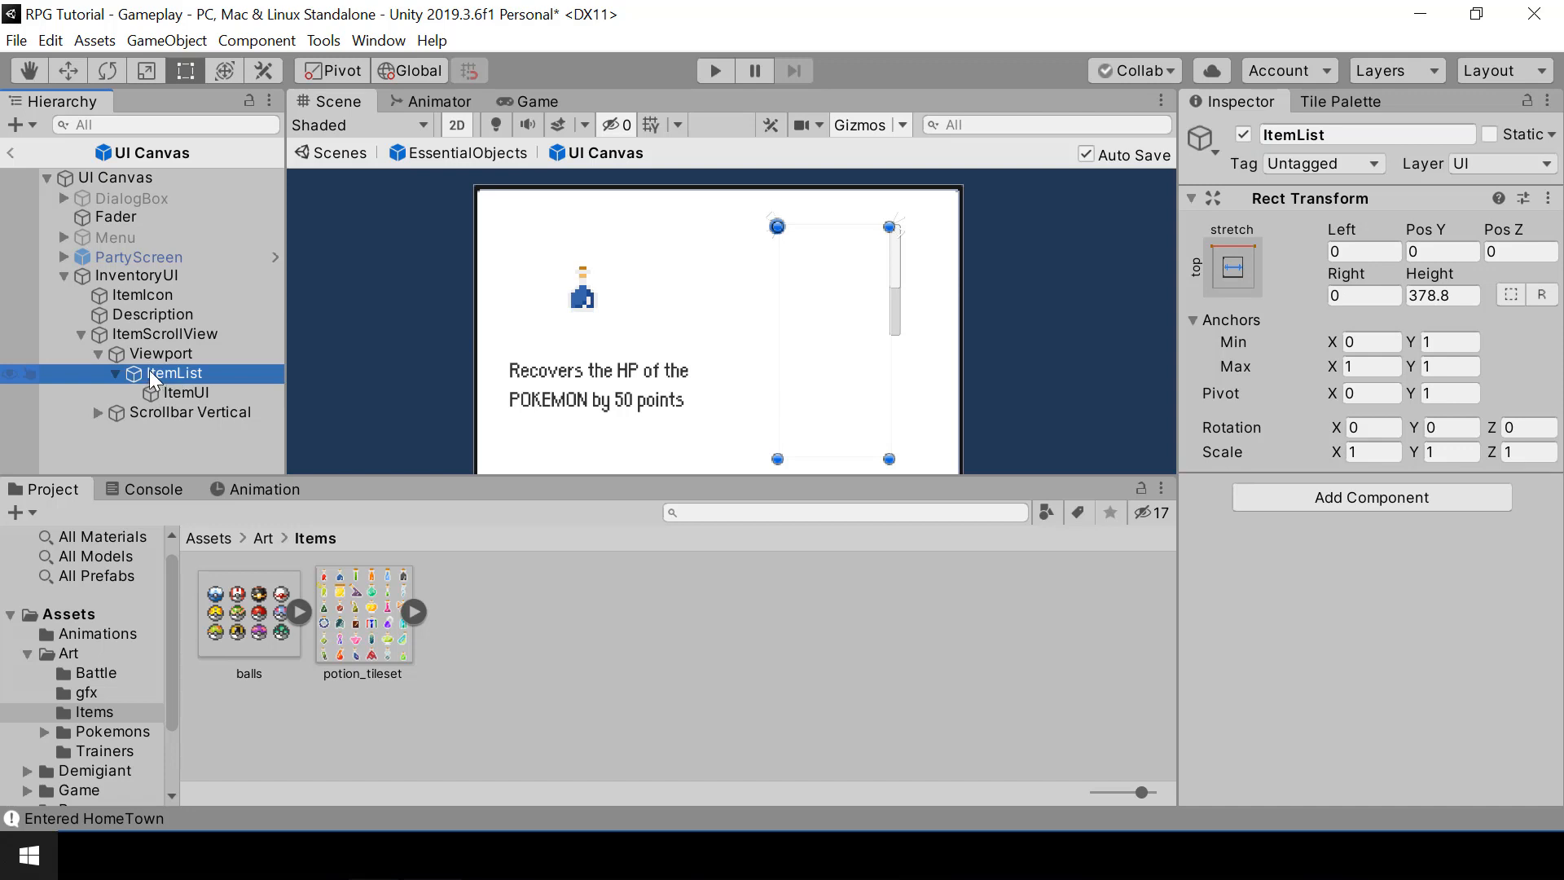
{"action": "left_click", "coordinate": [1317, 505]}
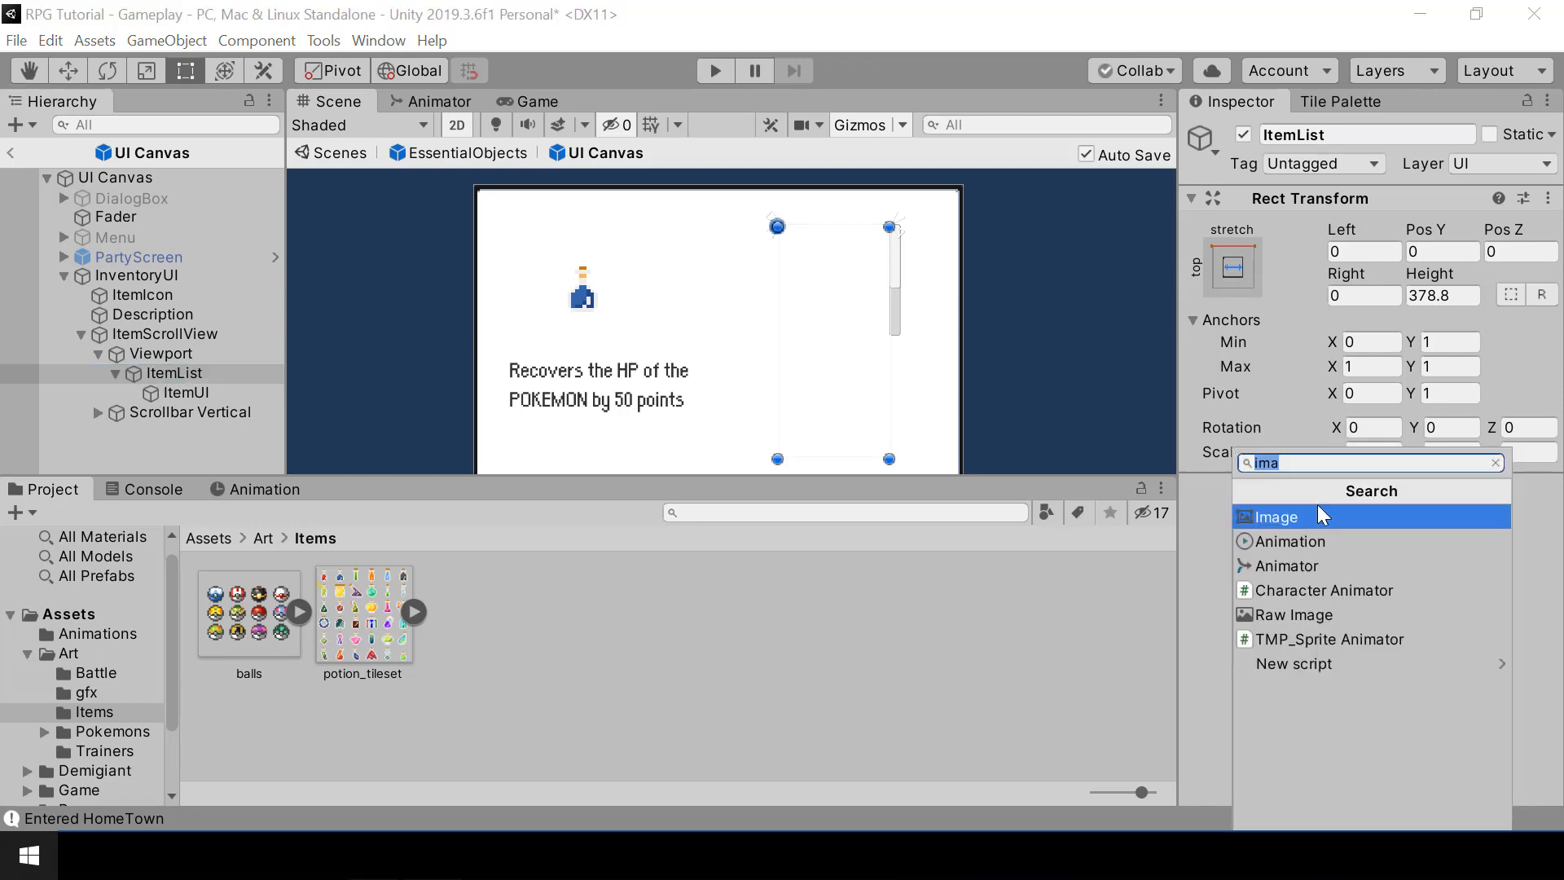
{"action": "type", "text": "ver"}
{"action": "key", "text": "Return"}
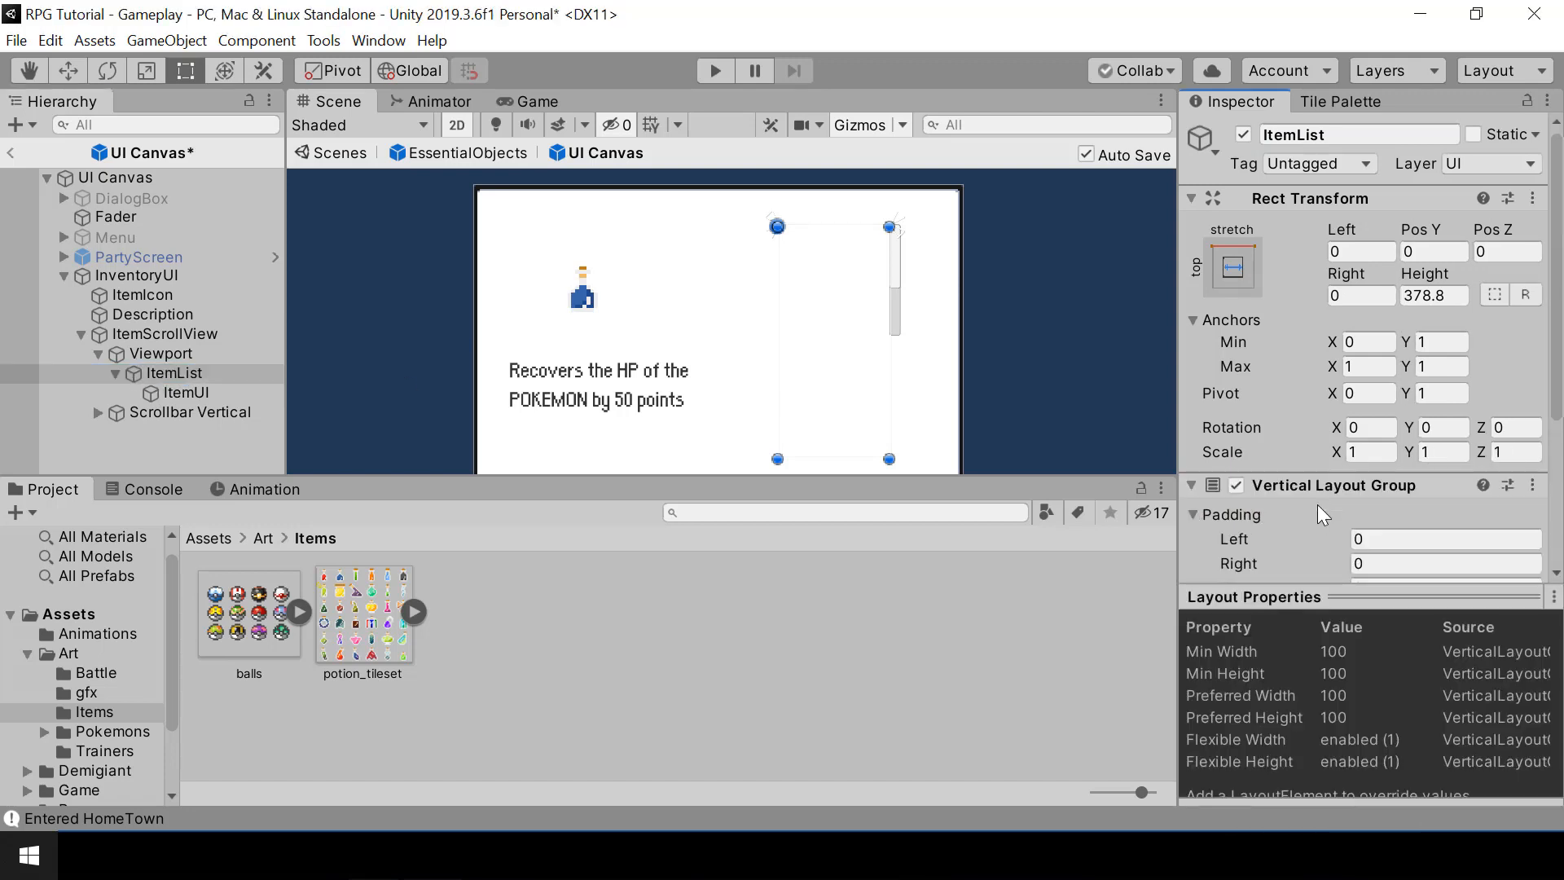
Set the Vertical Layout Group to Upper Center alignment, enable Control Child Size Width and disable Child Force Expand Height.
{"action": "scroll", "coordinate": [1357, 512], "scroll_direction": "down", "scroll_amount": 3}
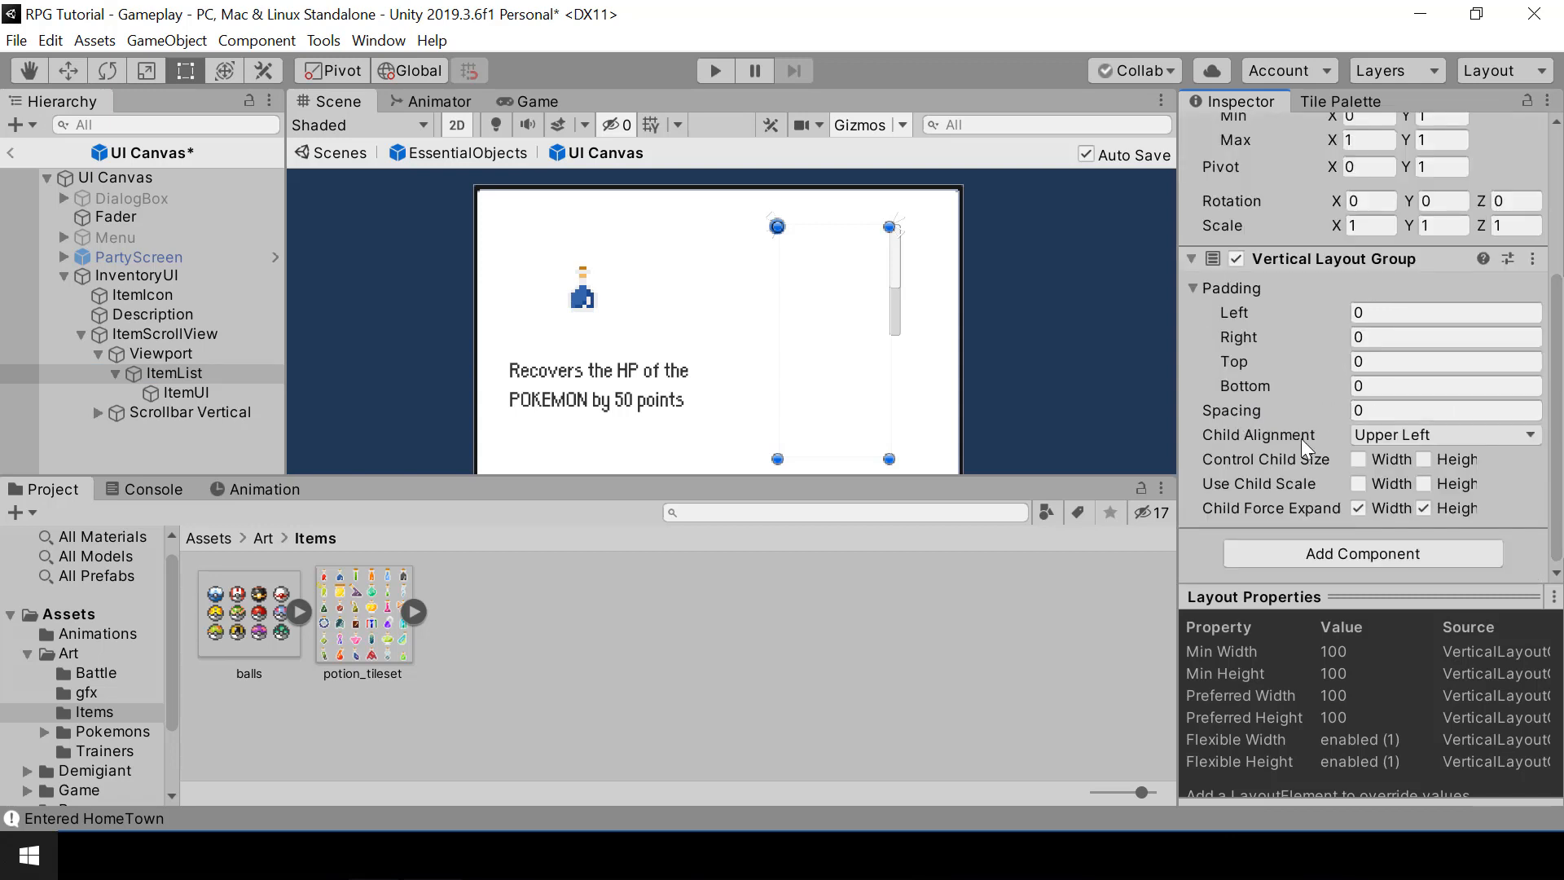
{"action": "left_click", "coordinate": [1396, 441]}
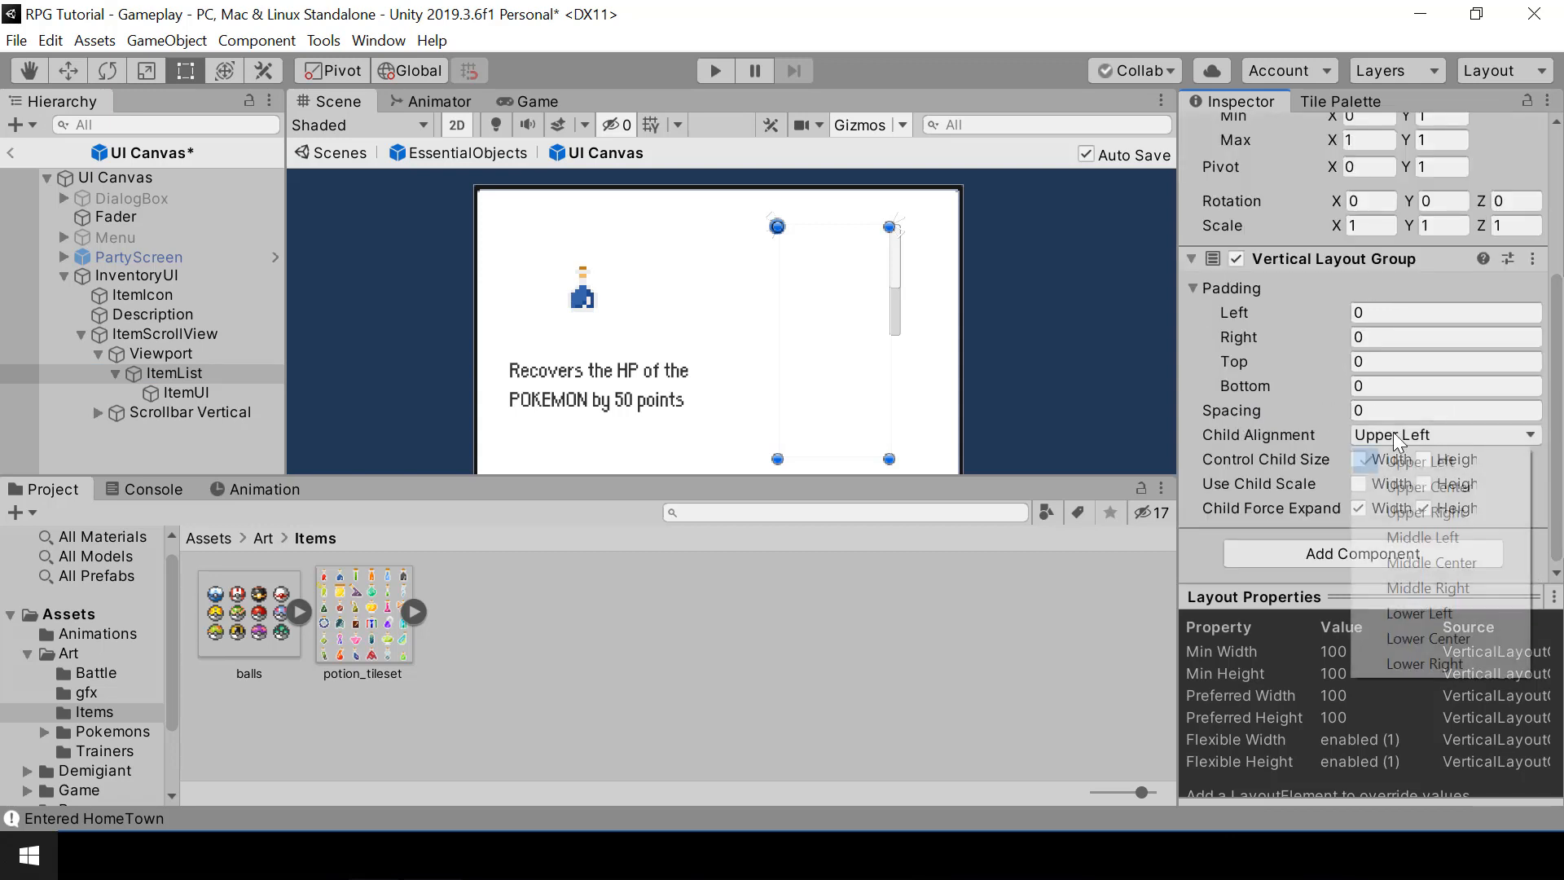
{"action": "left_click", "coordinate": [1401, 490]}
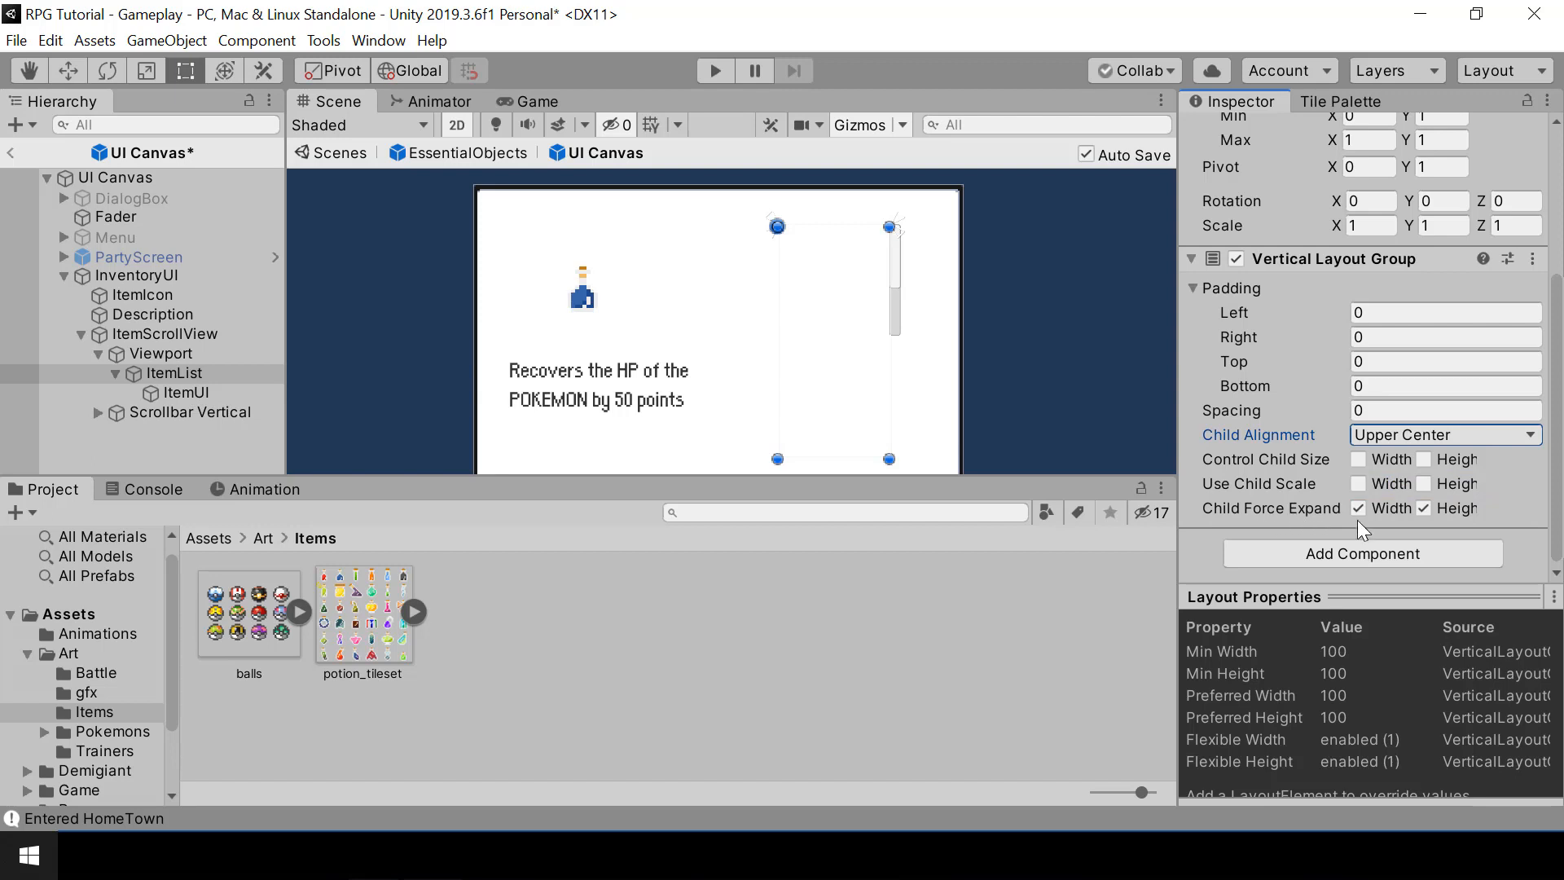
{"action": "left_click", "coordinate": [1358, 460]}
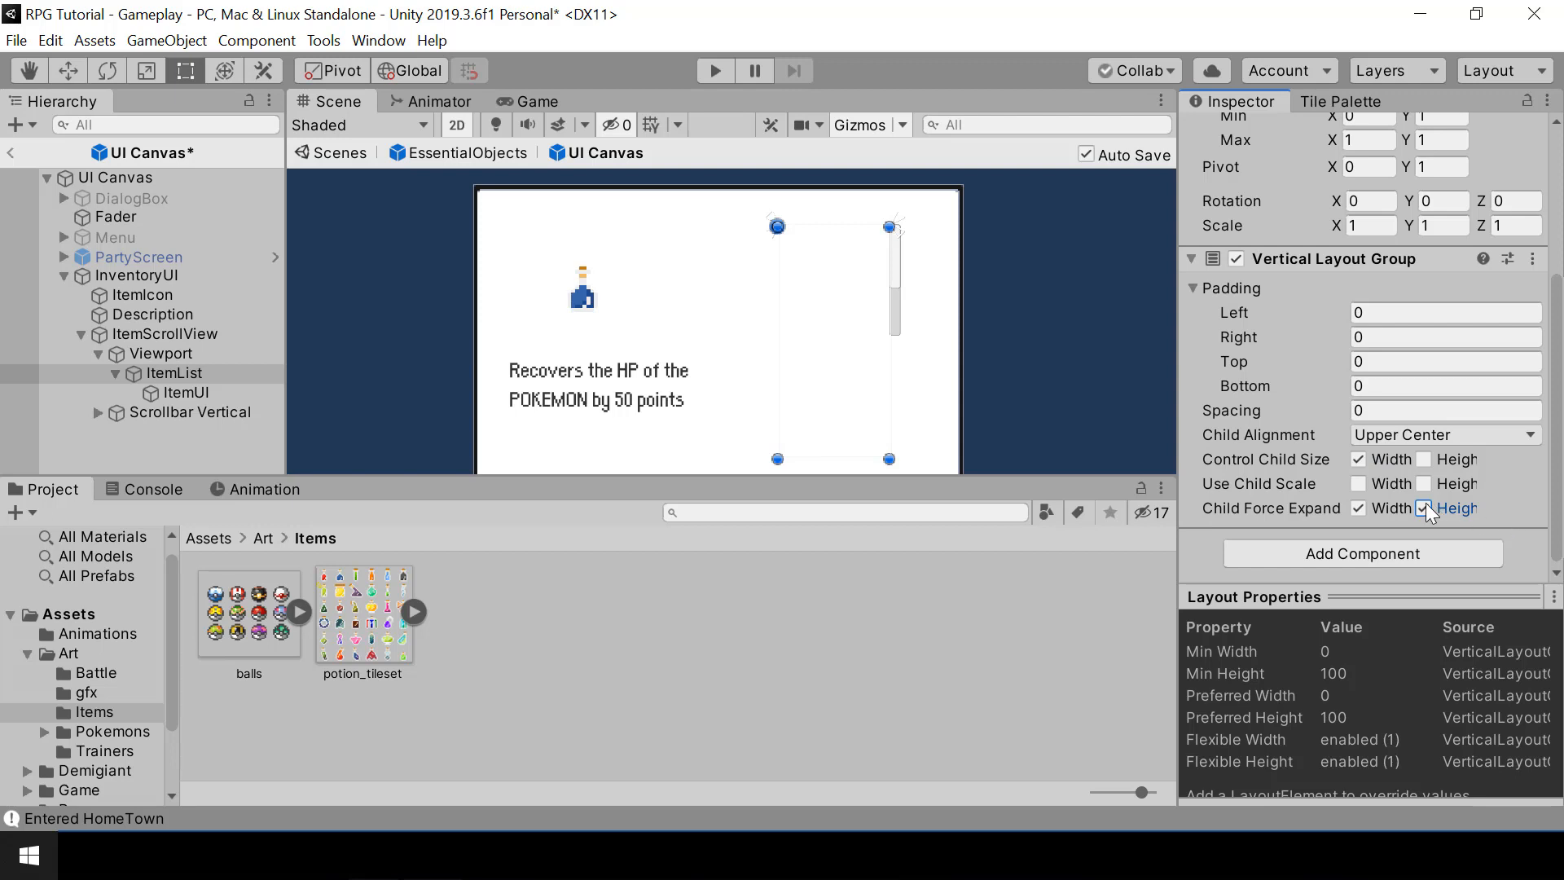
{"action": "left_click", "coordinate": [1425, 503]}
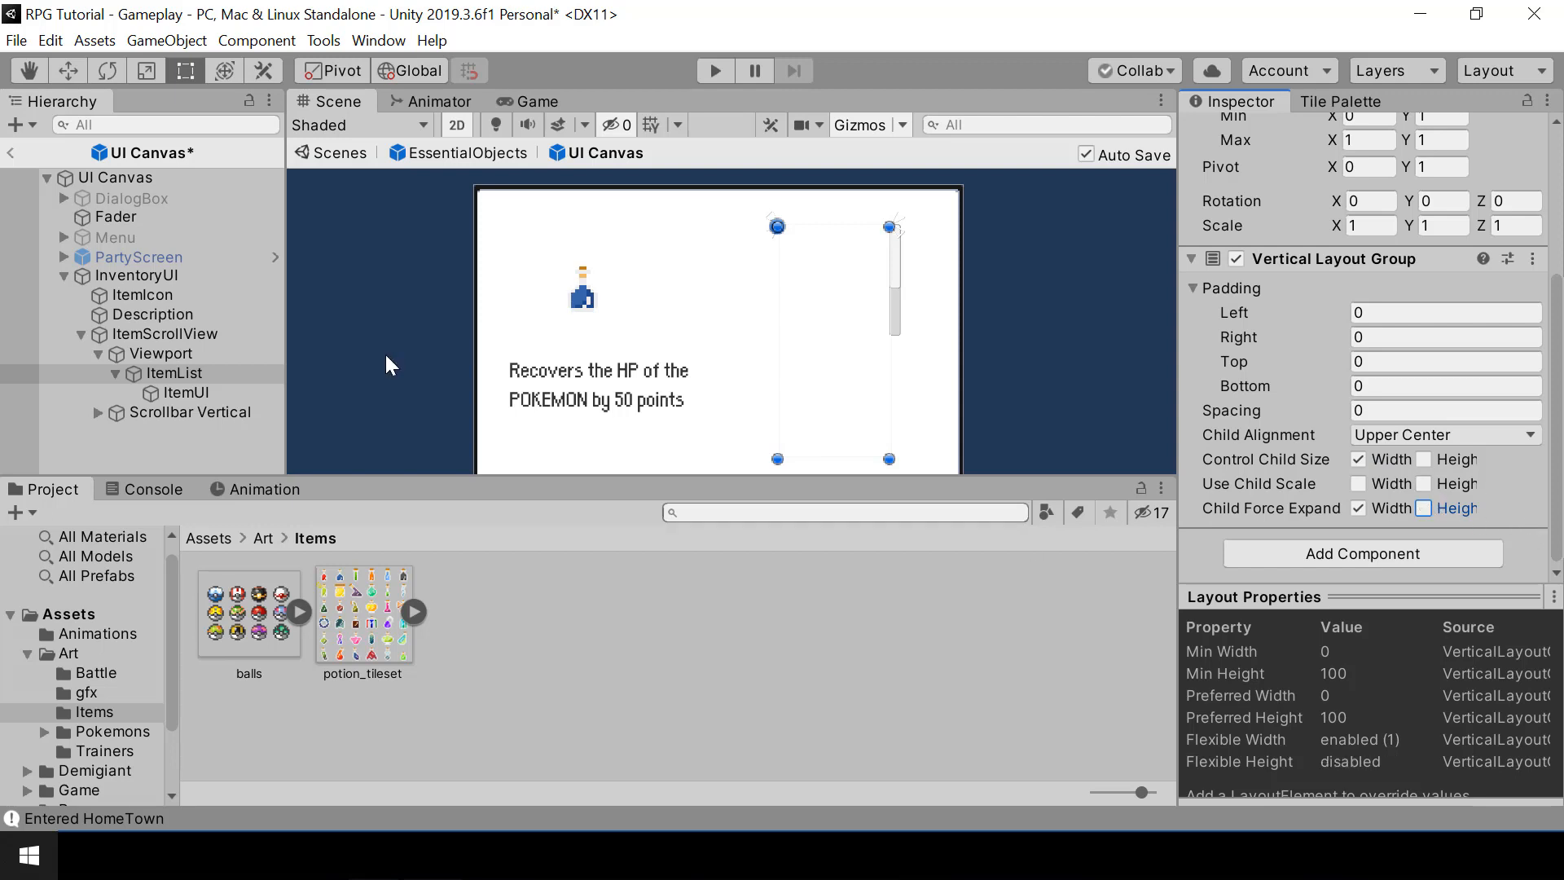
Compare the ItemUI and ItemList bounds, and set ItemUI's height to 50.
{"action": "left_click", "coordinate": [185, 392]}
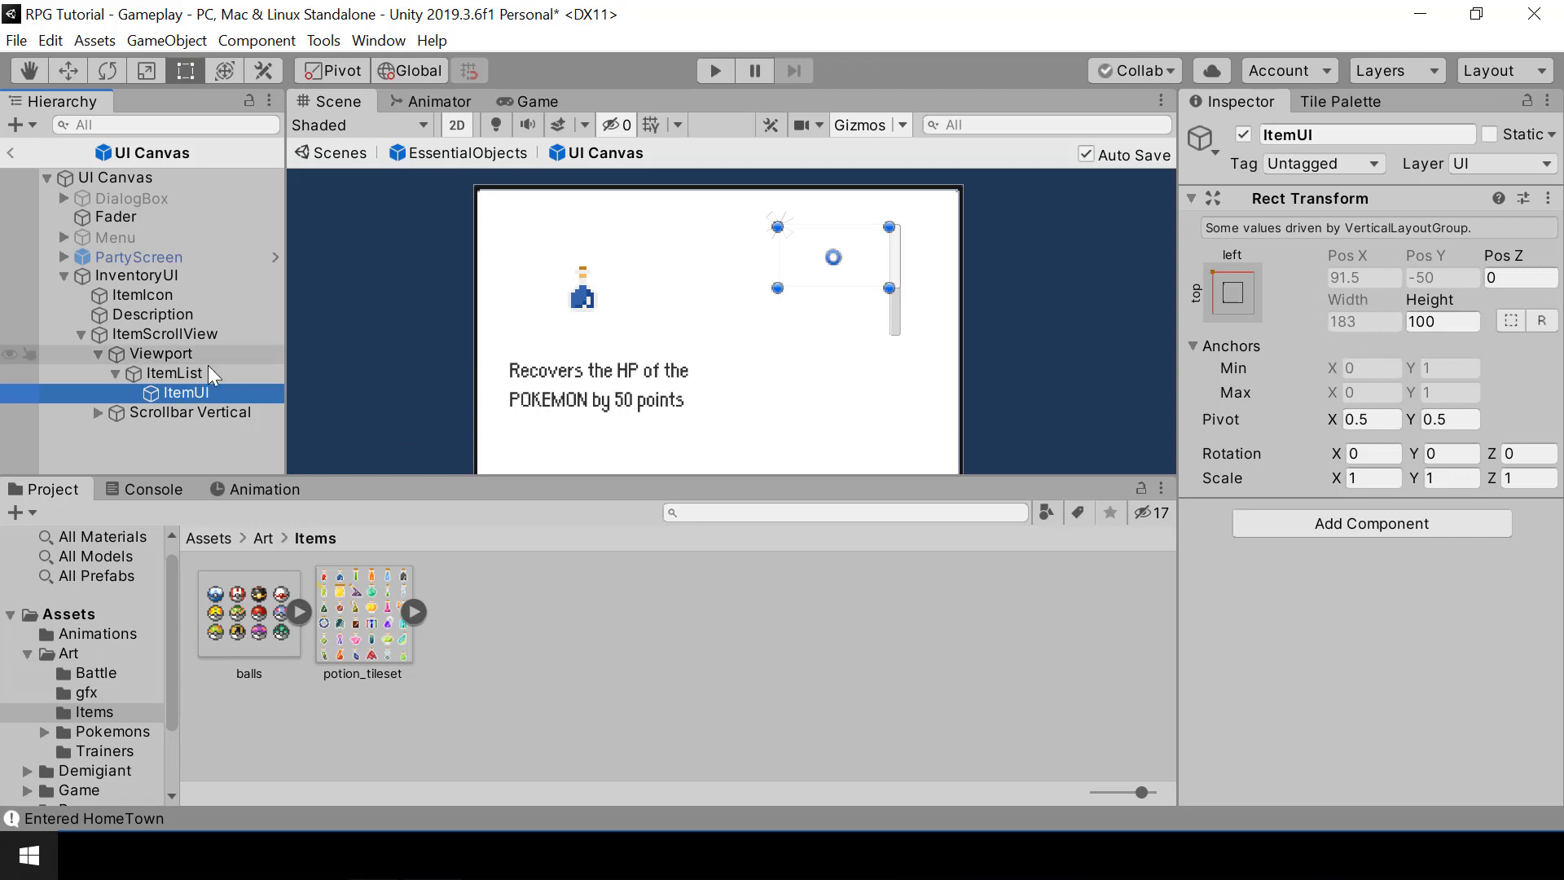
{"action": "left_click", "coordinate": [189, 374]}
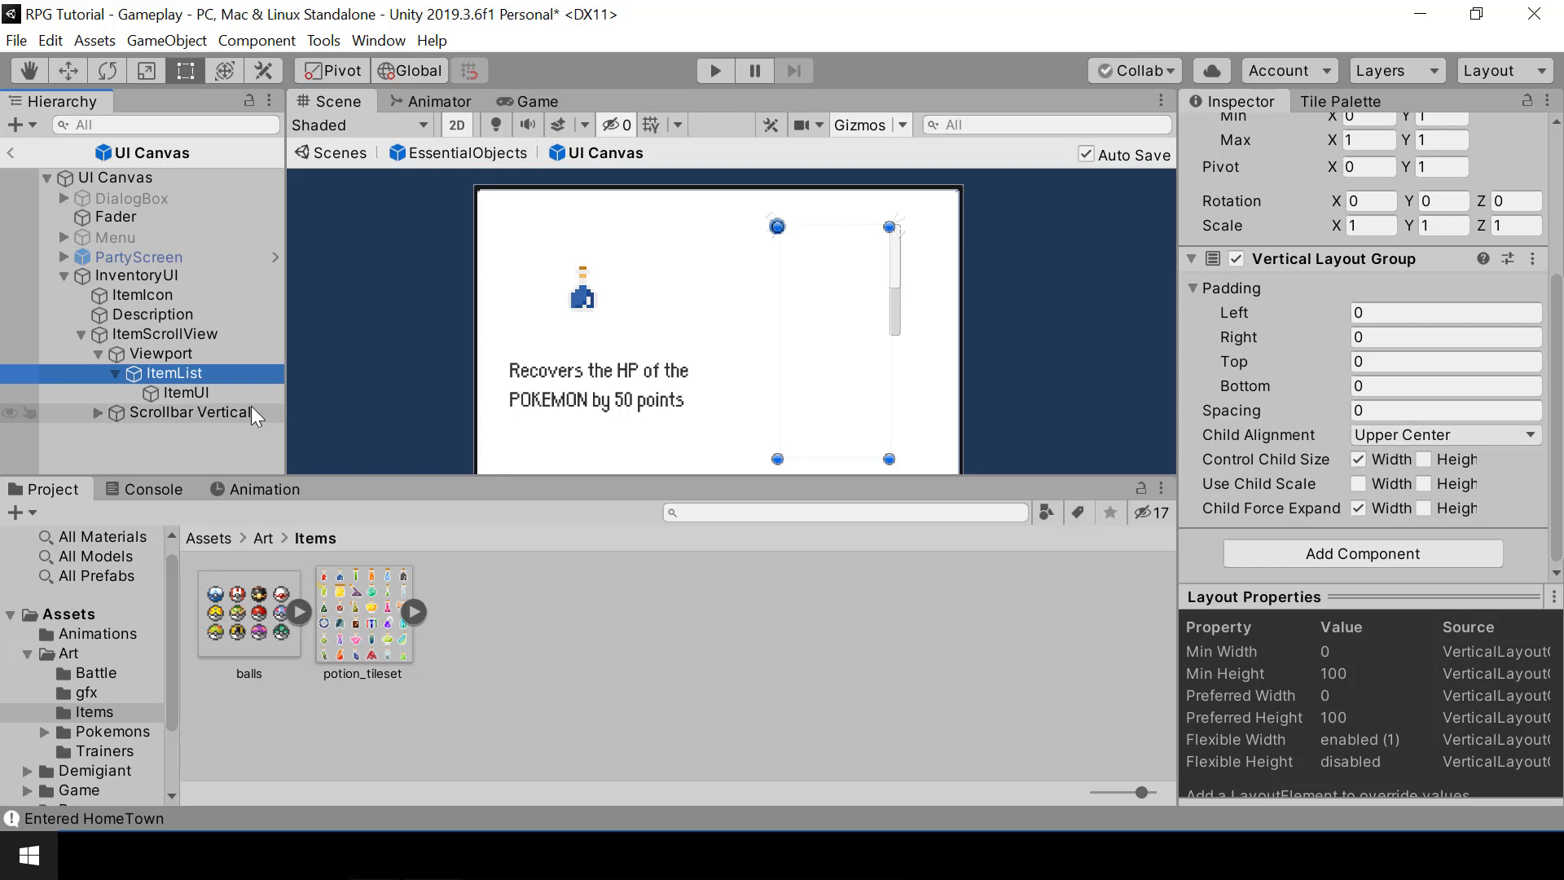
{"action": "left_click", "coordinate": [199, 391]}
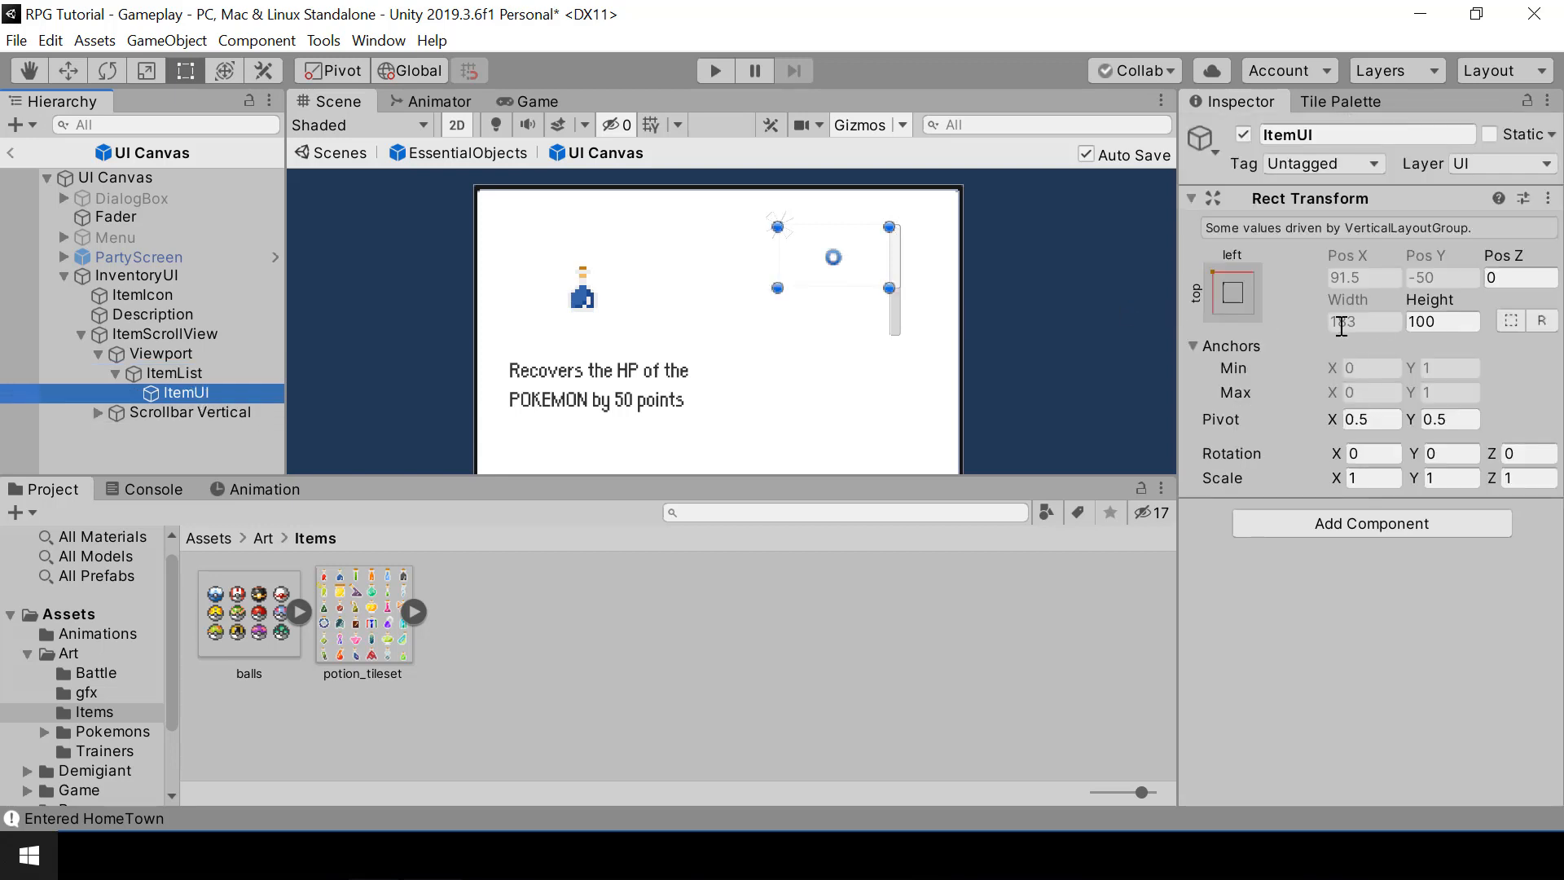
{"action": "left_click", "coordinate": [1439, 321]}
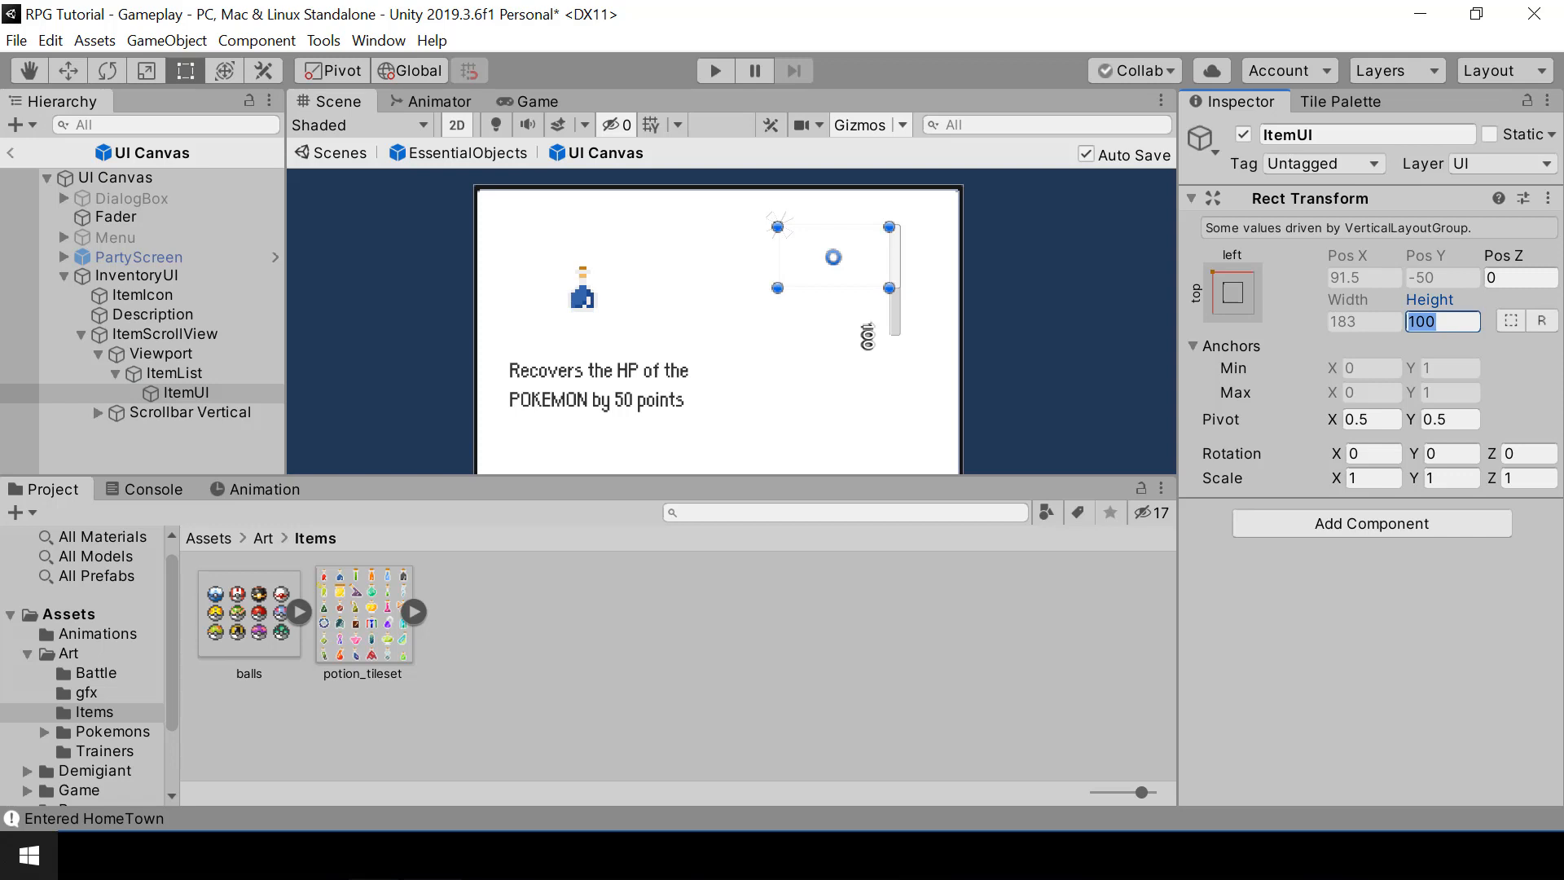
{"action": "type", "text": "50"}
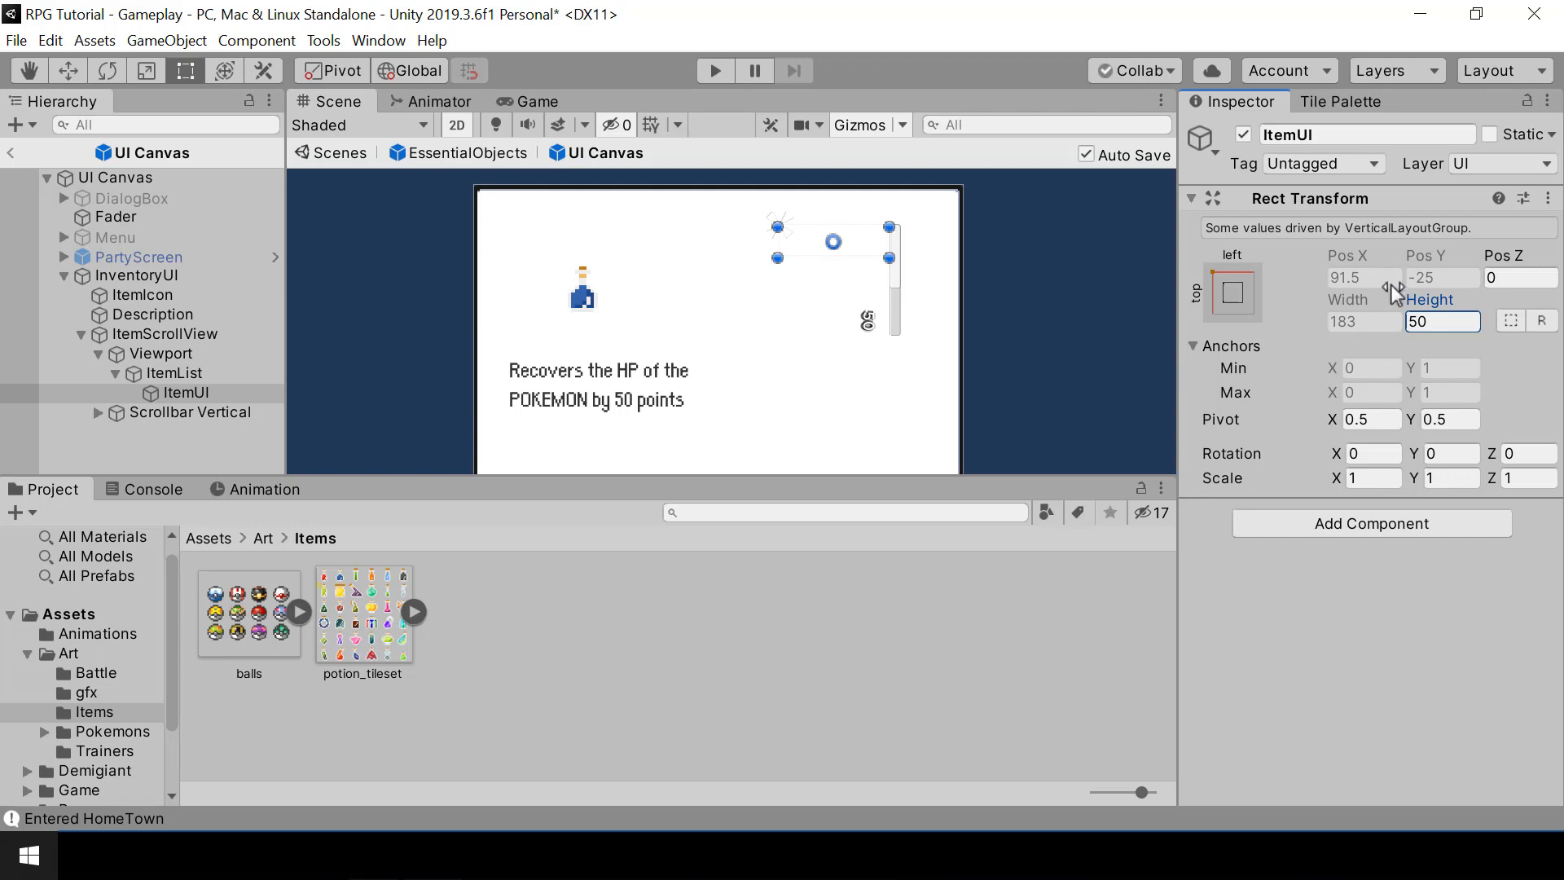
Add a UI Text object as a child of ItemUI and name it Name.
{"action": "left_click", "coordinate": [179, 391]}
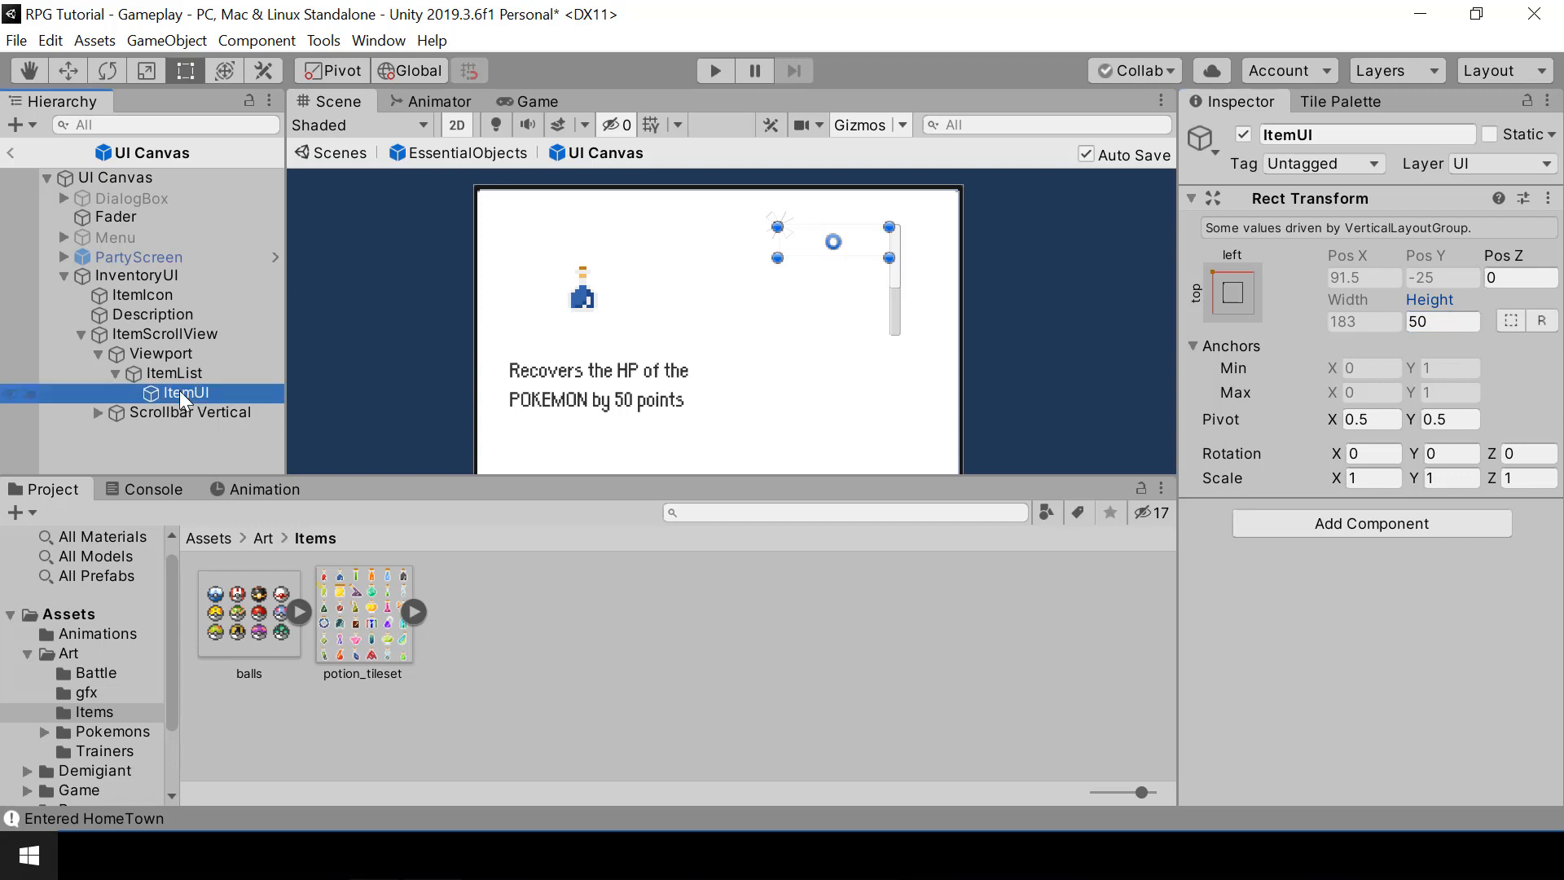
{"action": "right_click", "coordinate": [183, 389]}
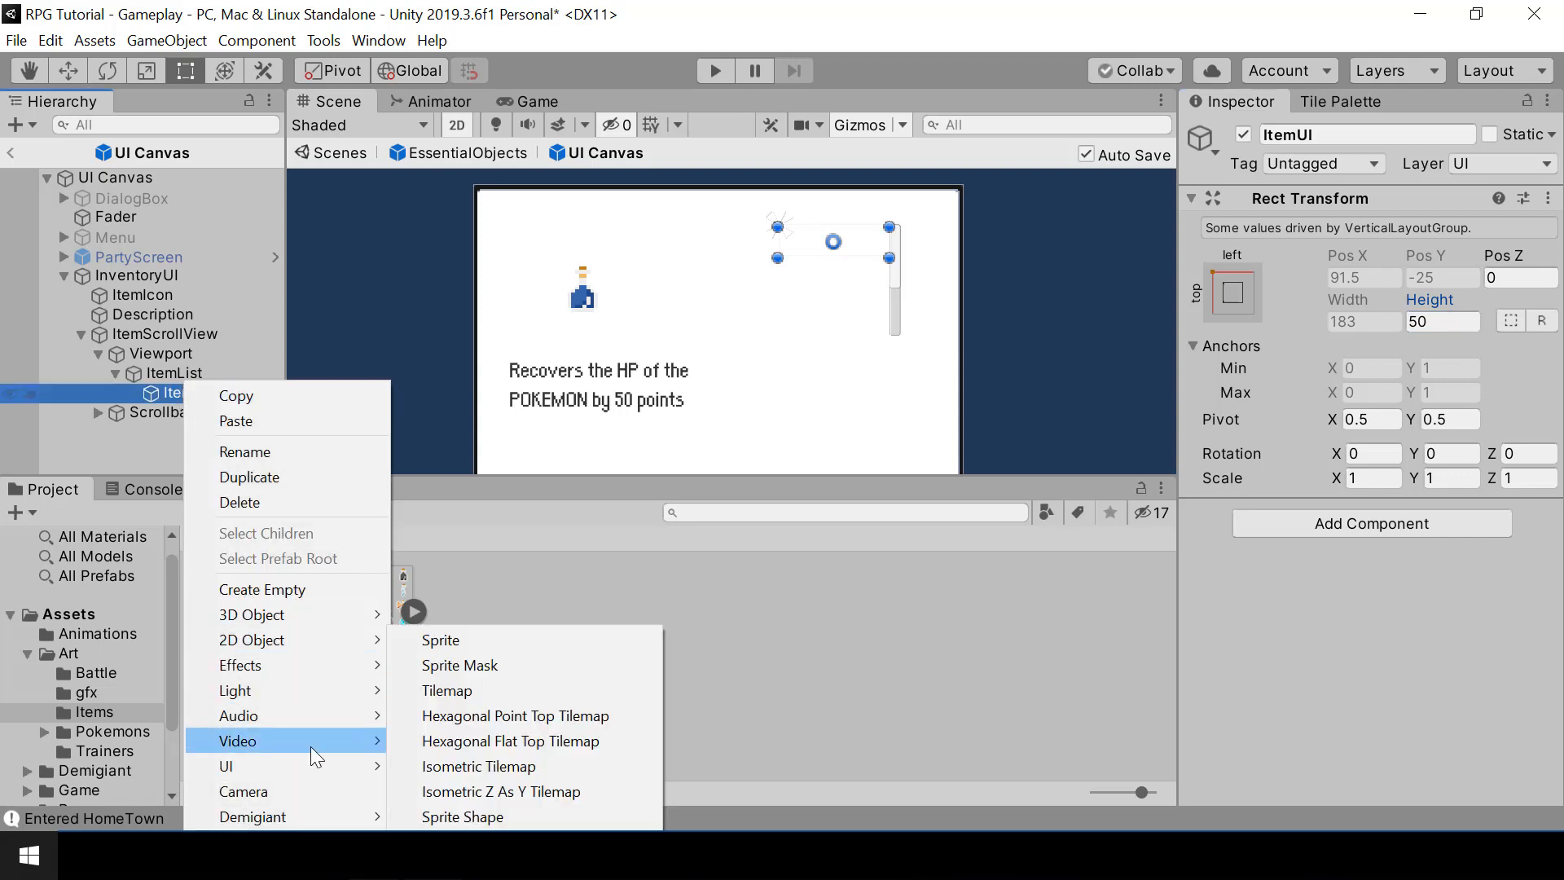
{"action": "mouse_move", "coordinate": [308, 770]}
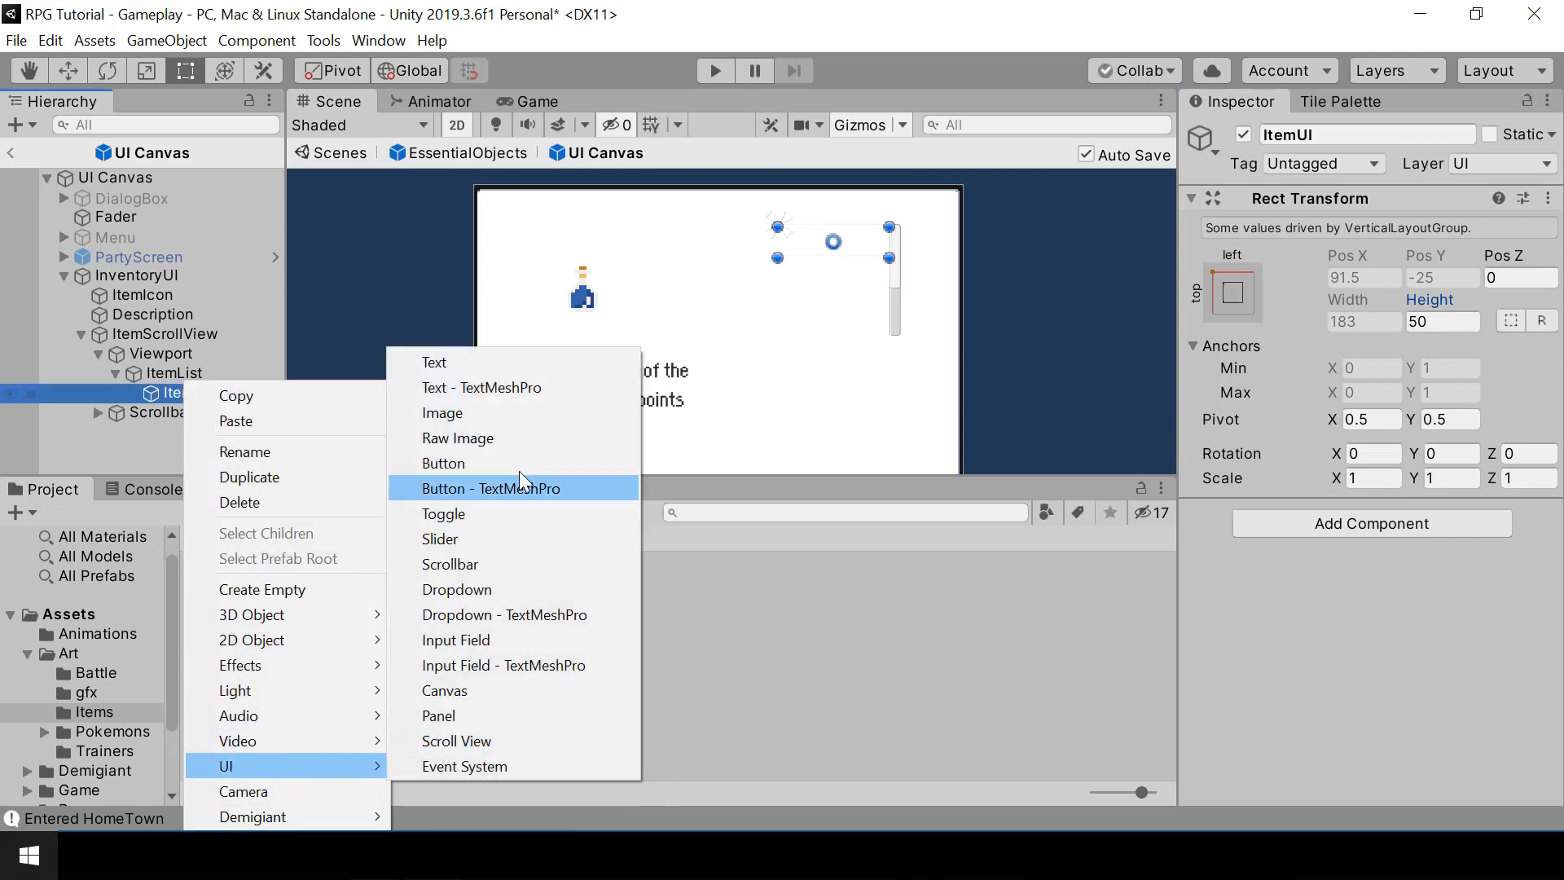
{"action": "left_click", "coordinate": [453, 369]}
{"action": "left_click", "coordinate": [1336, 135]}
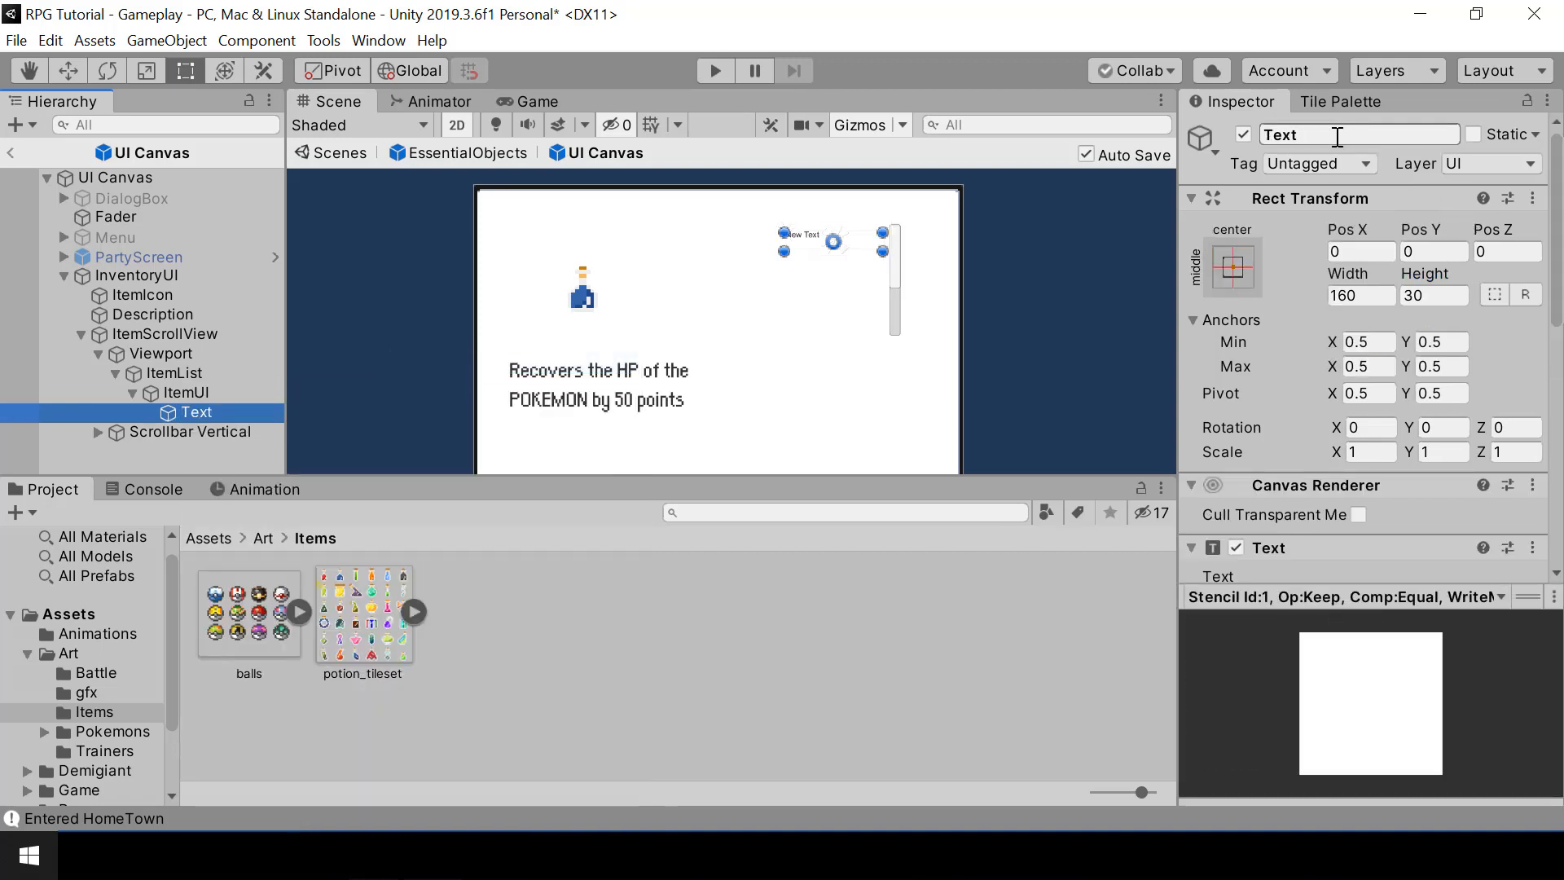
{"action": "type", "text": "Name"}
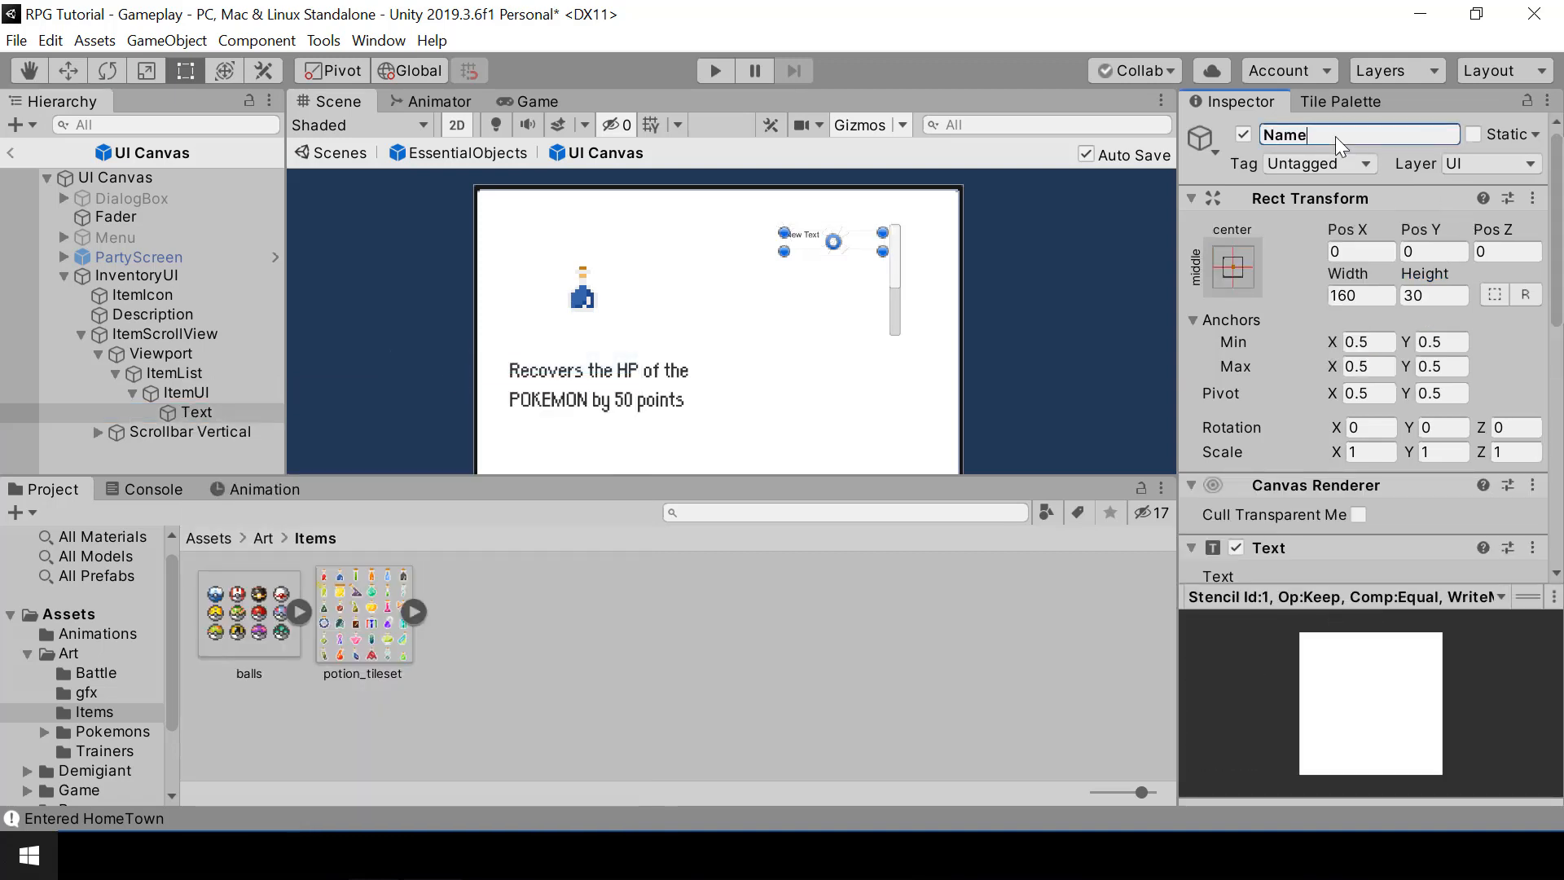
{"action": "key", "text": "Return"}
Set the Name text's font to Orange kid and its font size to 40.
{"action": "scroll", "coordinate": [1478, 436], "scroll_direction": "down", "scroll_amount": 5}
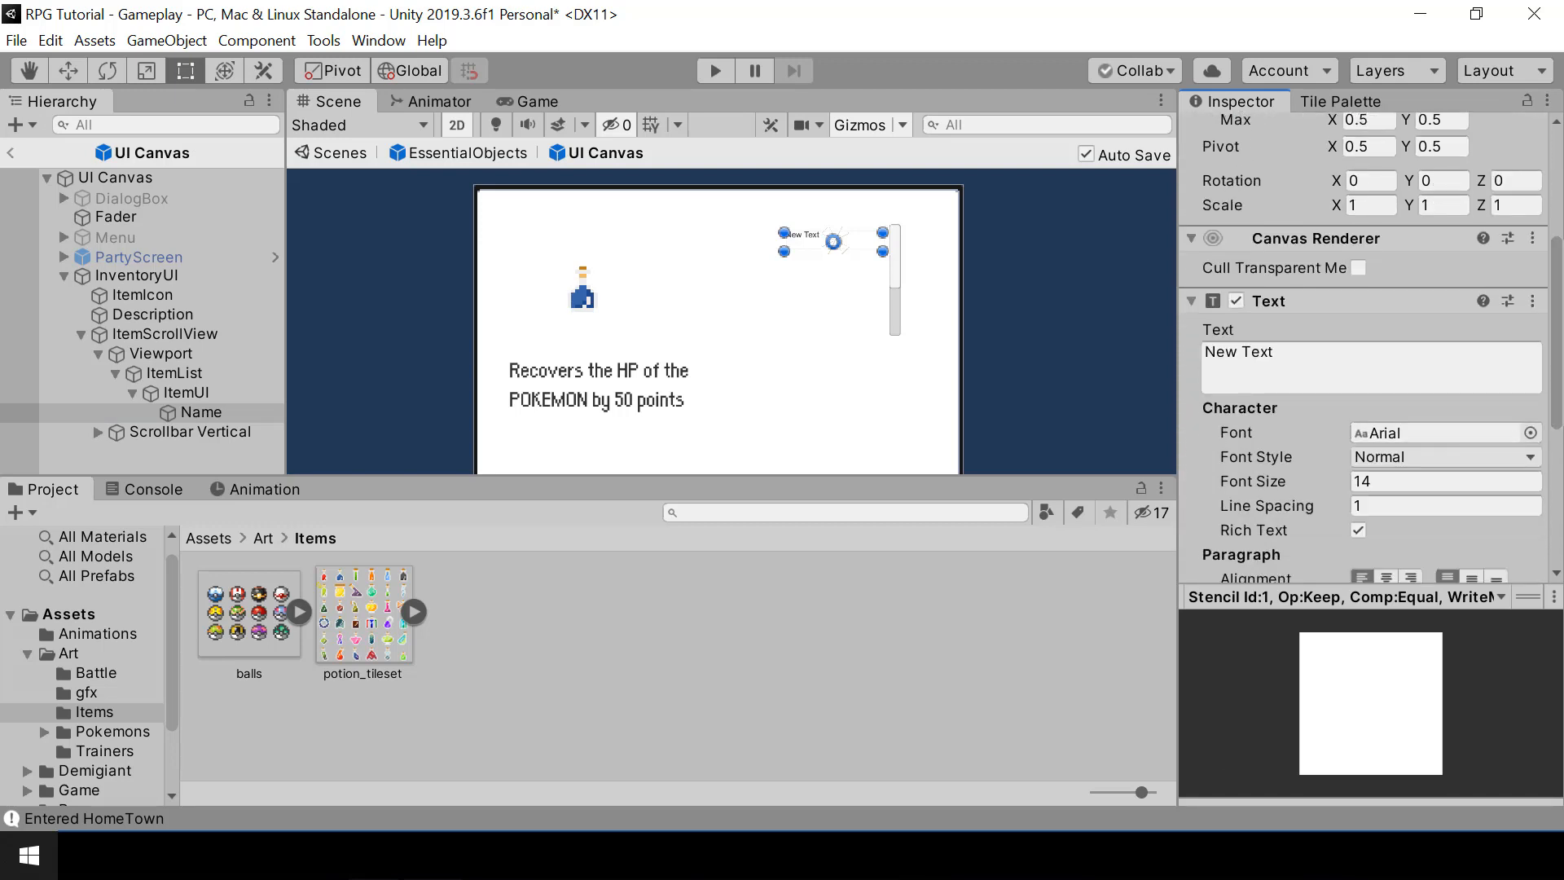
{"action": "left_click", "coordinate": [1530, 433]}
{"action": "left_click", "coordinate": [216, 179]}
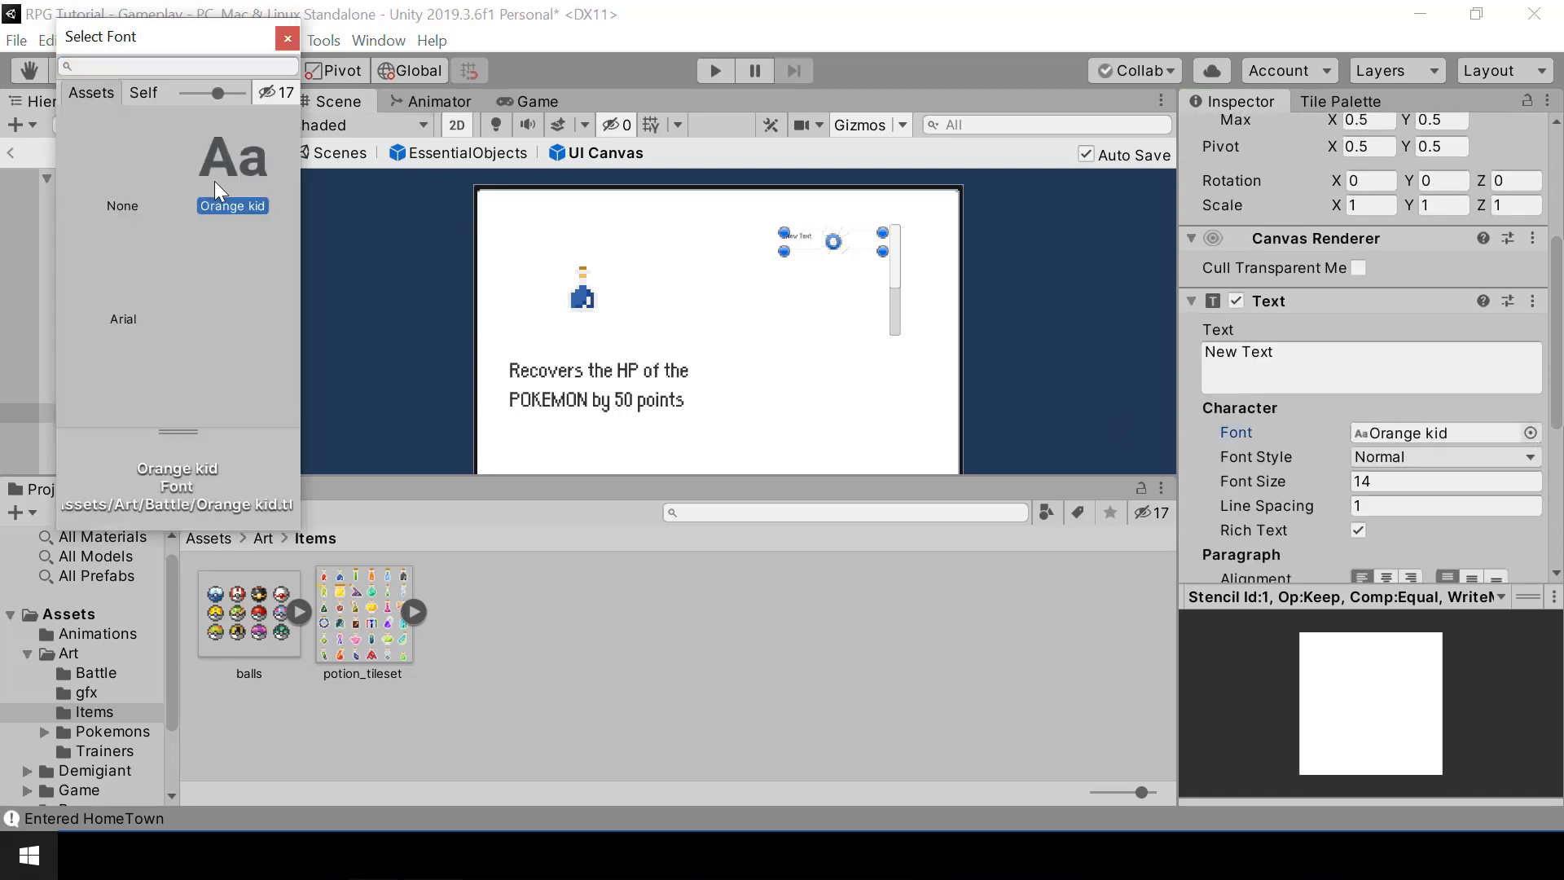
{"action": "left_click", "coordinate": [213, 181]}
{"action": "left_click", "coordinate": [1394, 480]}
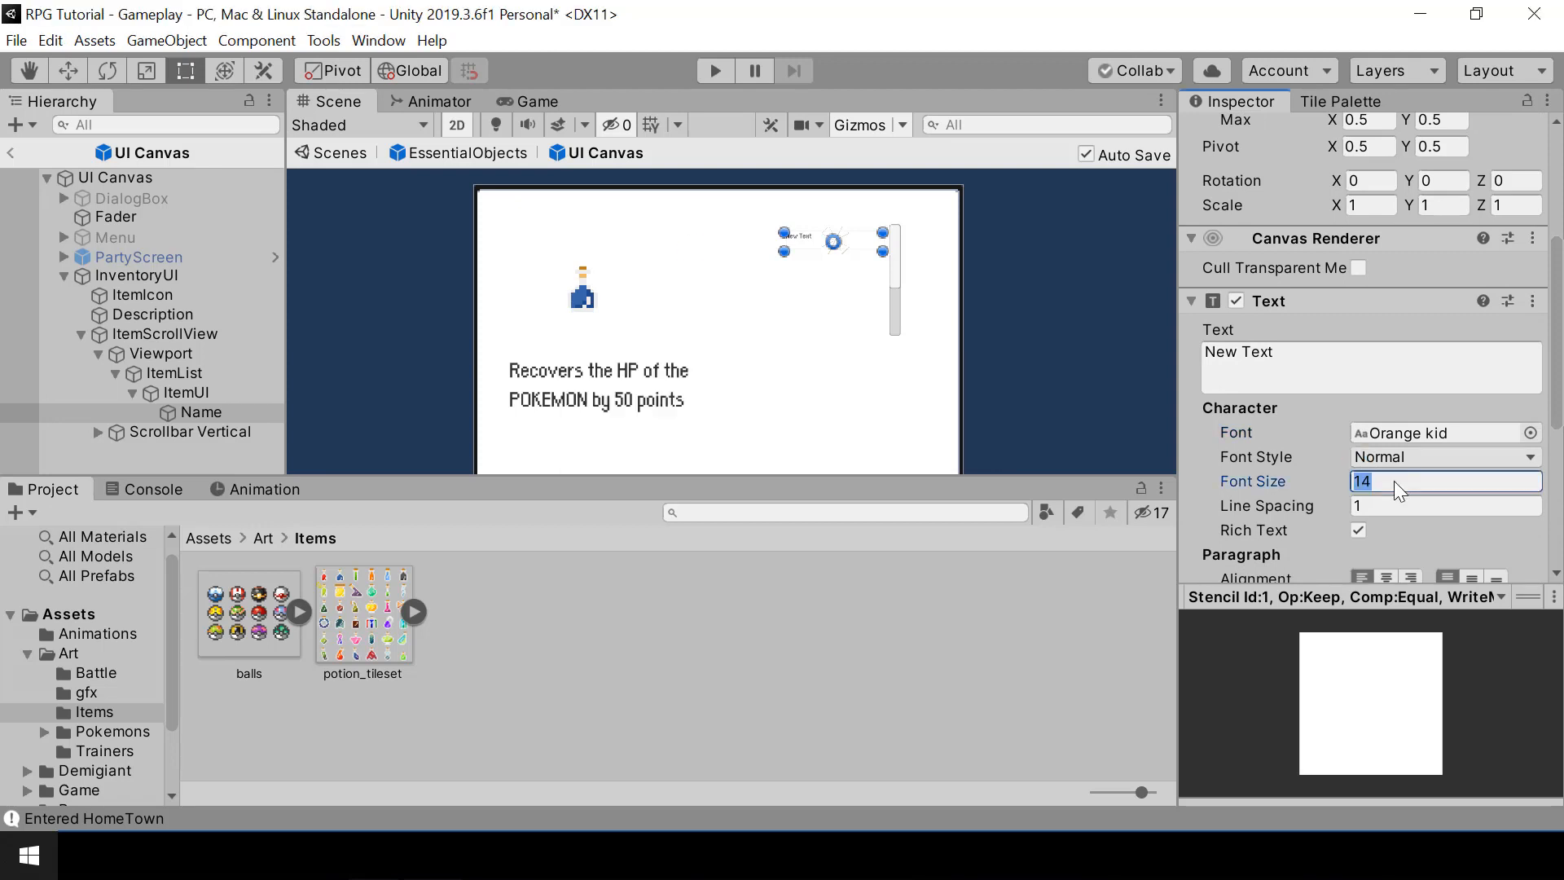
{"action": "type", "text": "40"}
Change the Name object's text to "Item Name" and enlarge its text box to fit the larger font.
{"action": "left_click", "coordinate": [1298, 367]}
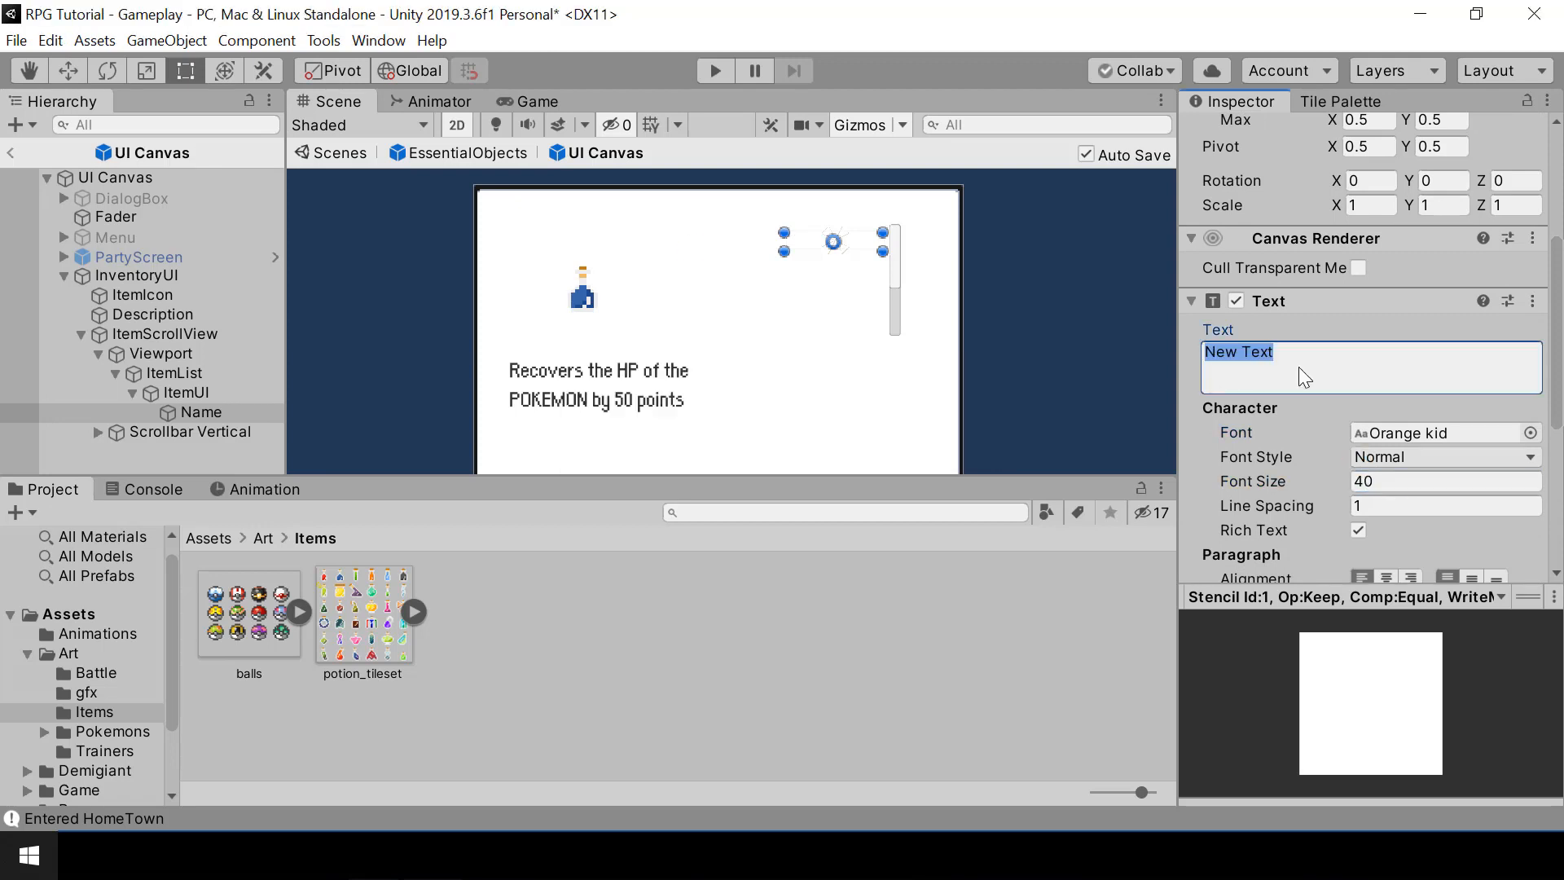
{"action": "key", "text": "BackSpace"}
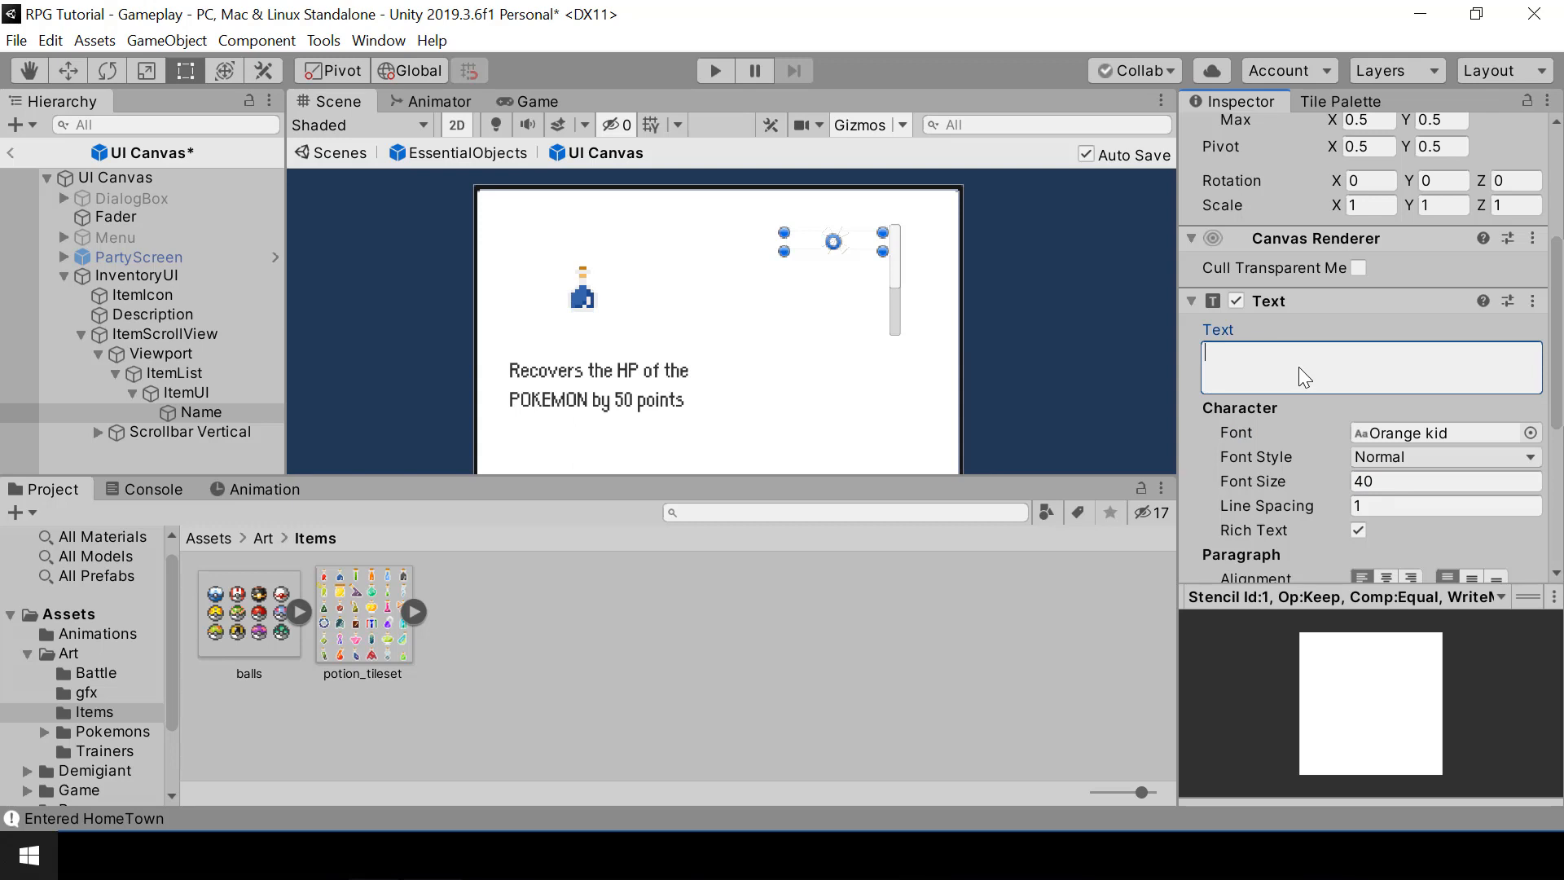
{"action": "type", "text": "ItemNa"}
{"action": "key", "text": "BackSpace"}
{"action": "key", "text": "BackSpace"}
{"action": "type", "text": "Name"}
{"action": "left_click", "coordinate": [1280, 337]}
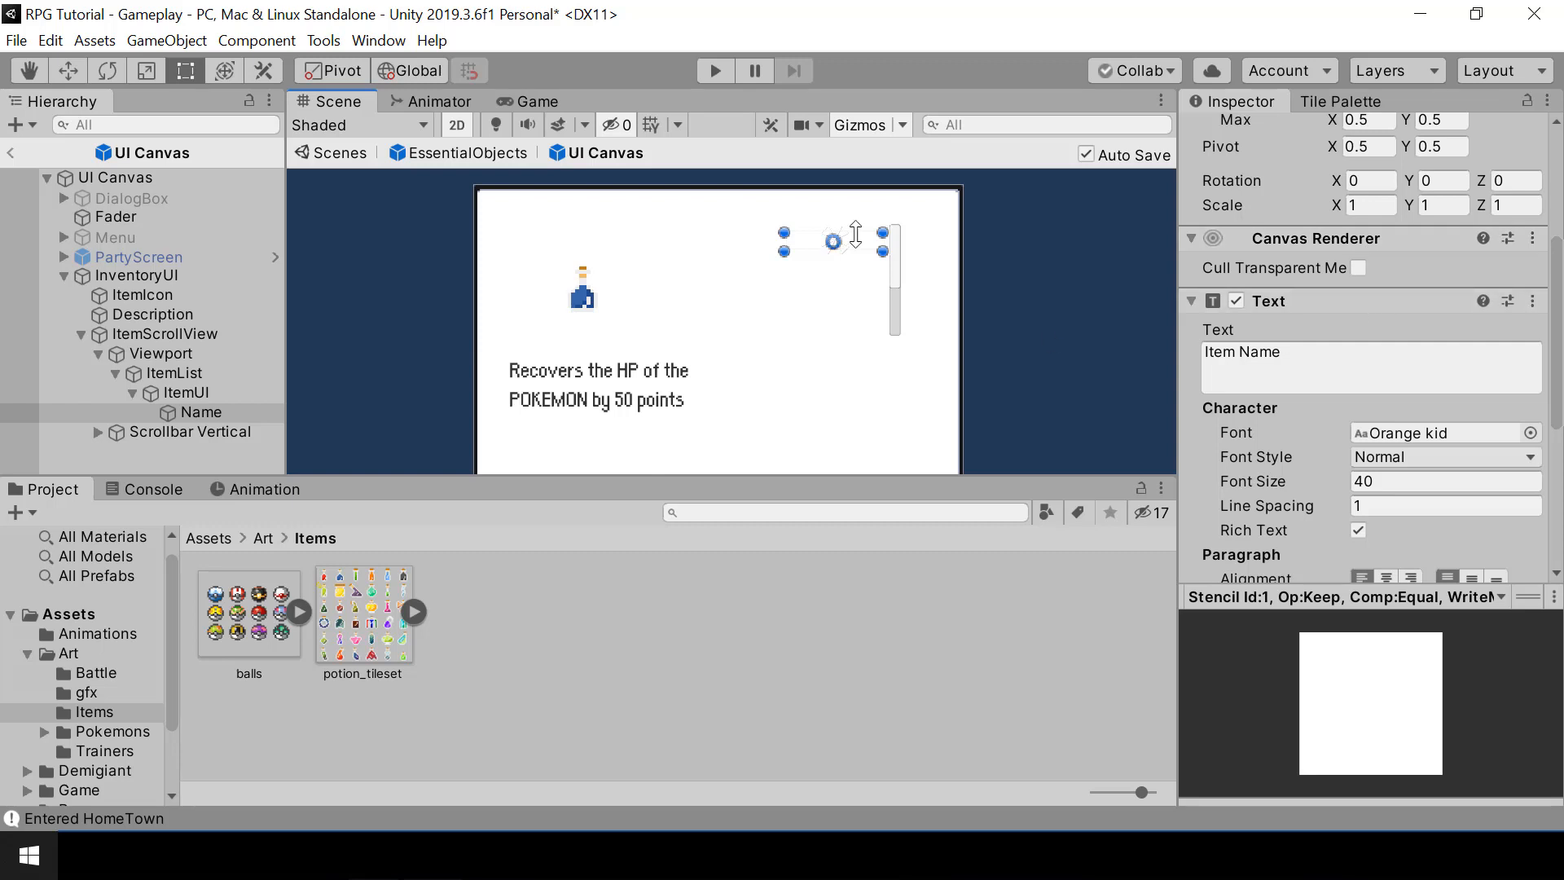
{"action": "left_click_drag", "start_coordinate": [883, 251], "coordinate": [896, 271]}
{"action": "left_click", "coordinate": [207, 411]}
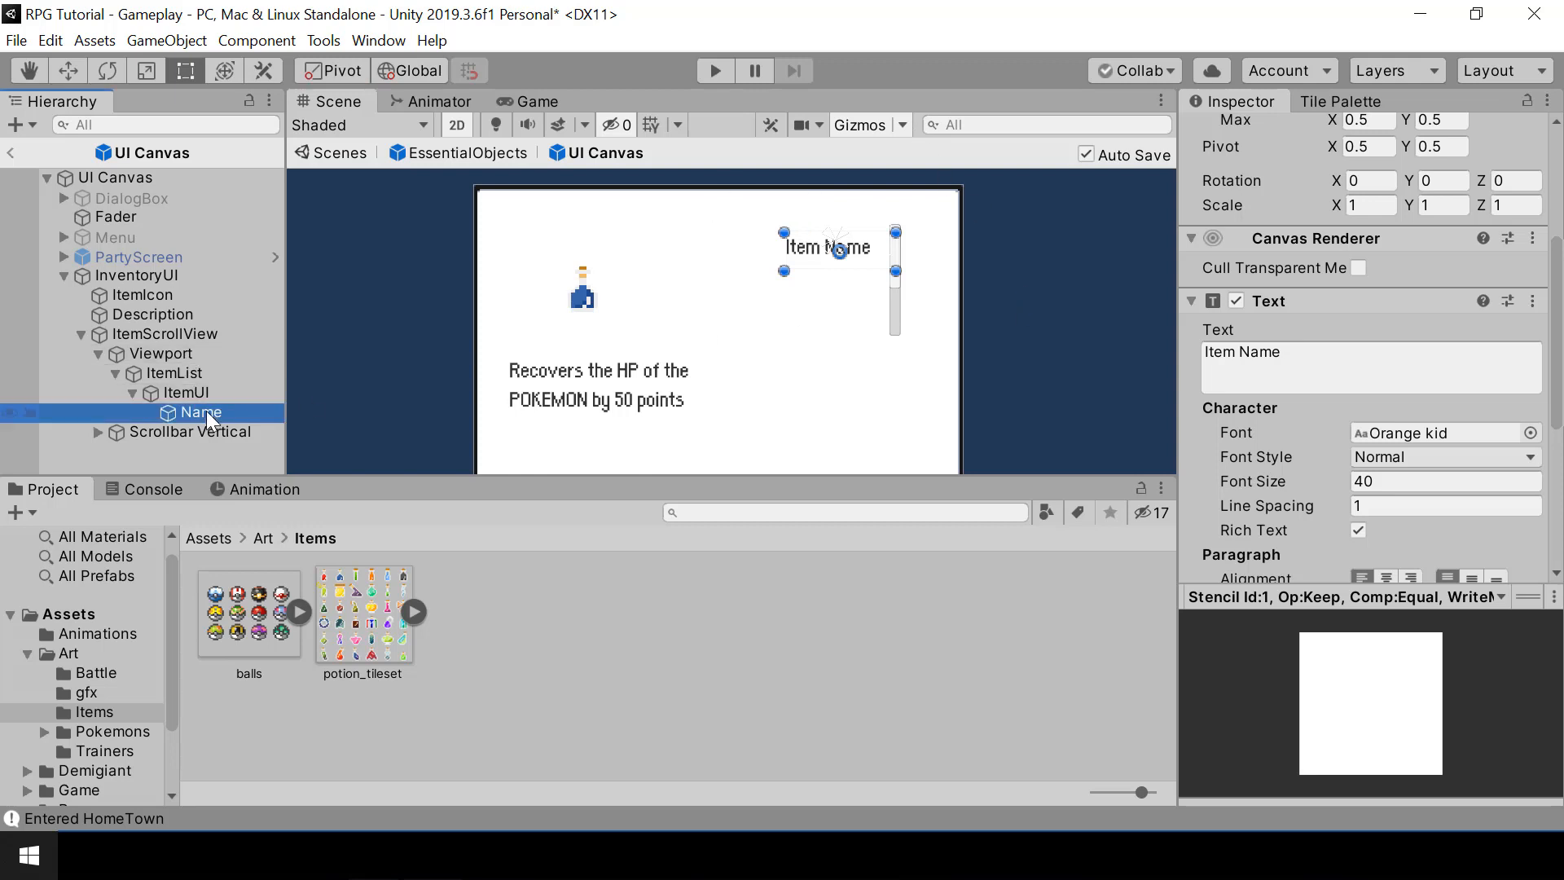
Duplicate the Name text object under ItemUI and rename the copy ItemCount.
{"action": "key", "text": "ctrl+d"}
{"action": "scroll", "coordinate": [1369, 195], "scroll_direction": "up", "scroll_amount": 4}
{"action": "left_click", "coordinate": [1335, 134]}
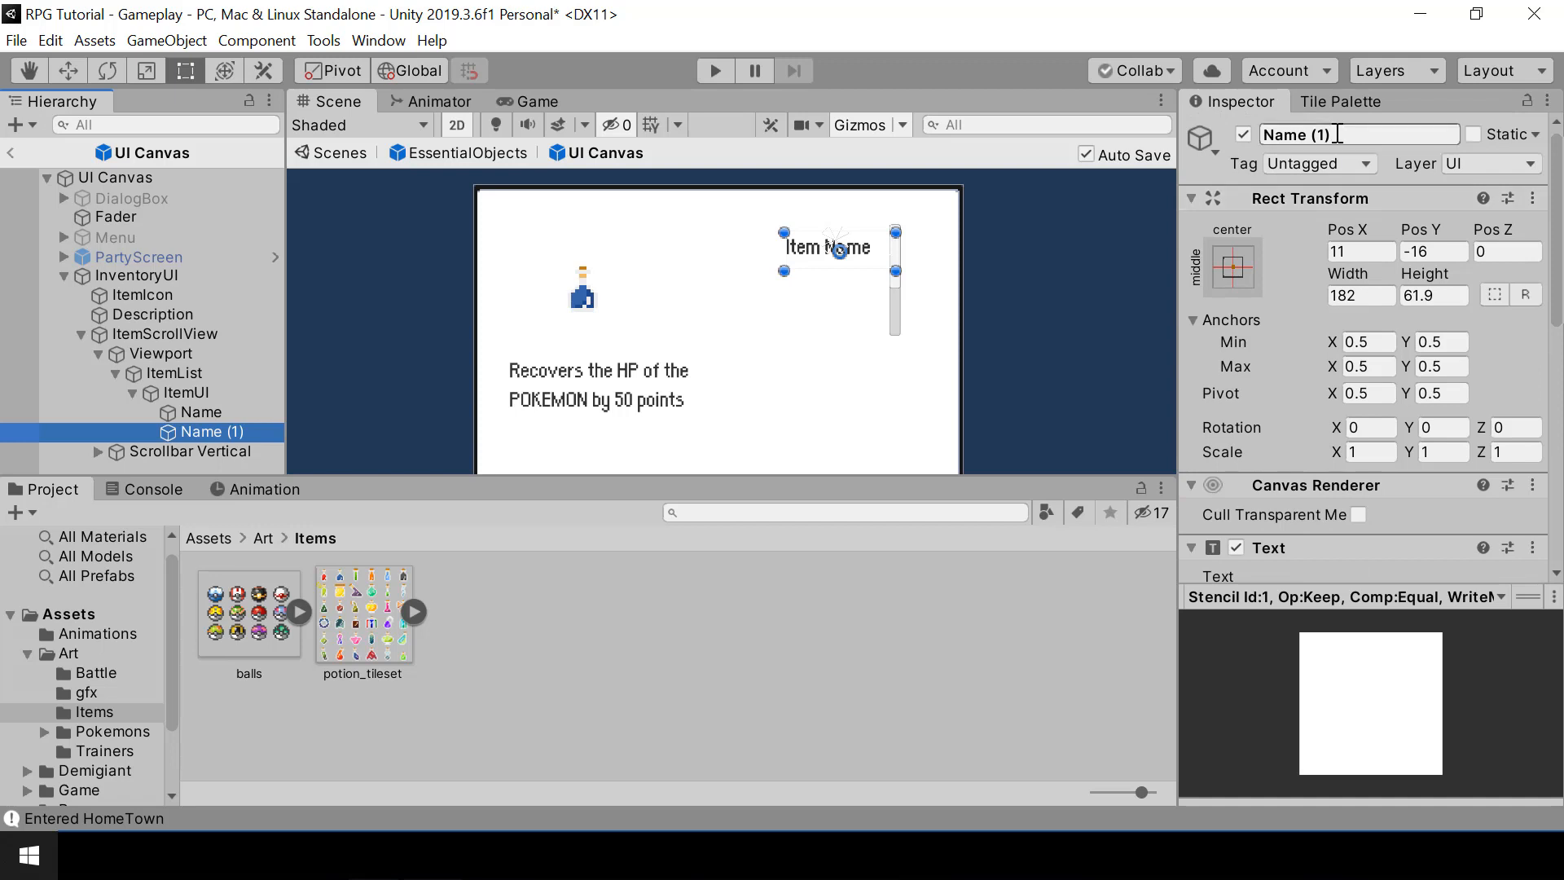
{"action": "type", "text": "ItemC"}
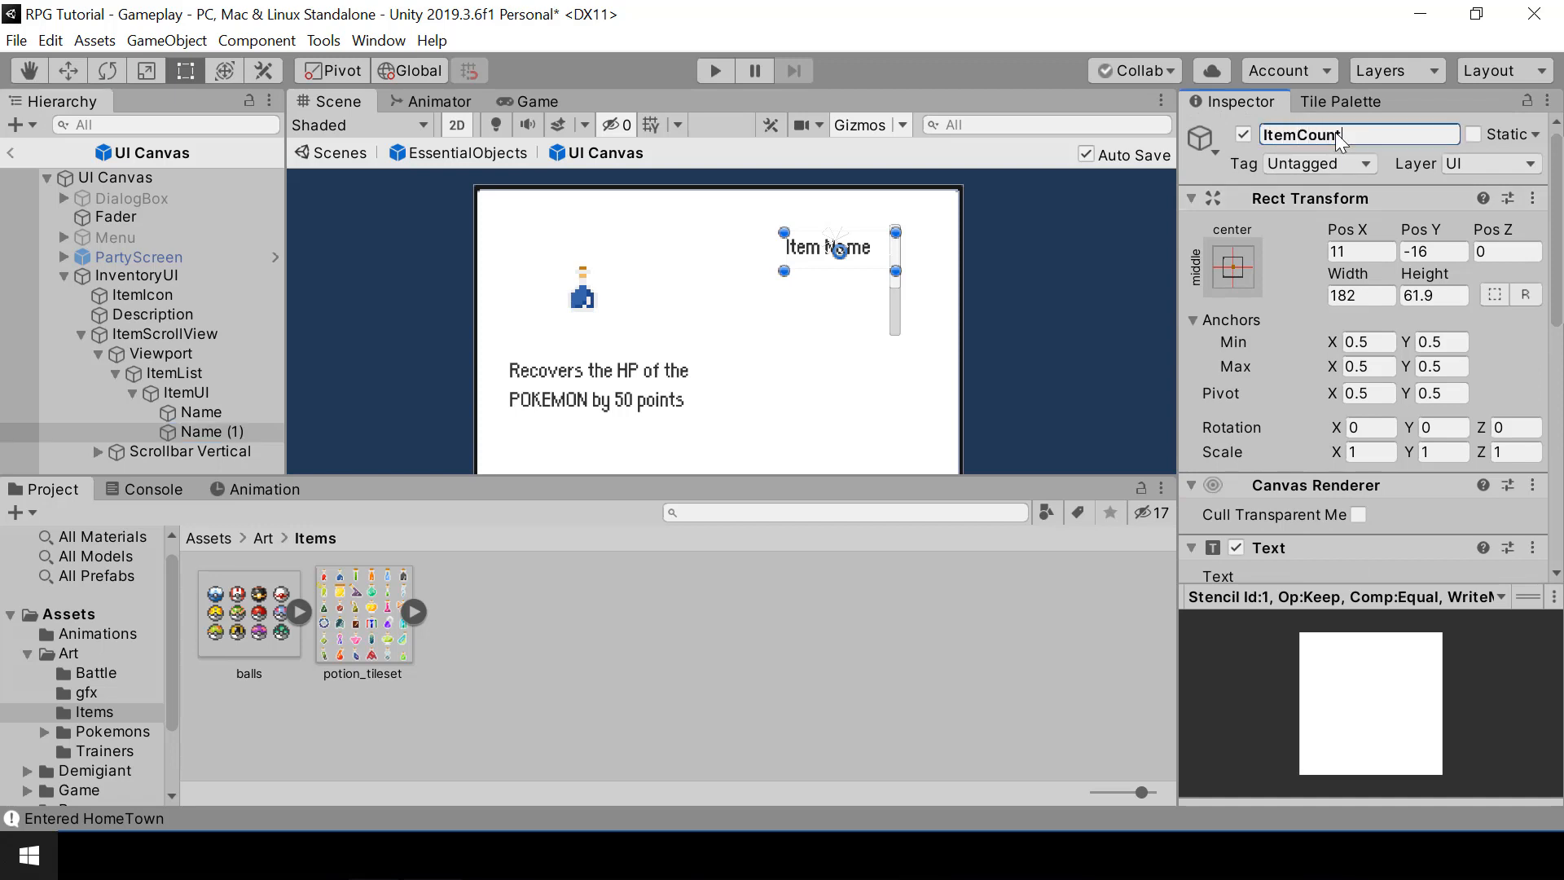
{"action": "type", "text": "ount"}
{"action": "key", "text": "Return"}
Replace the ItemCount object's text with "x 3".
{"action": "scroll", "coordinate": [1369, 342], "scroll_direction": "down", "scroll_amount": 10}
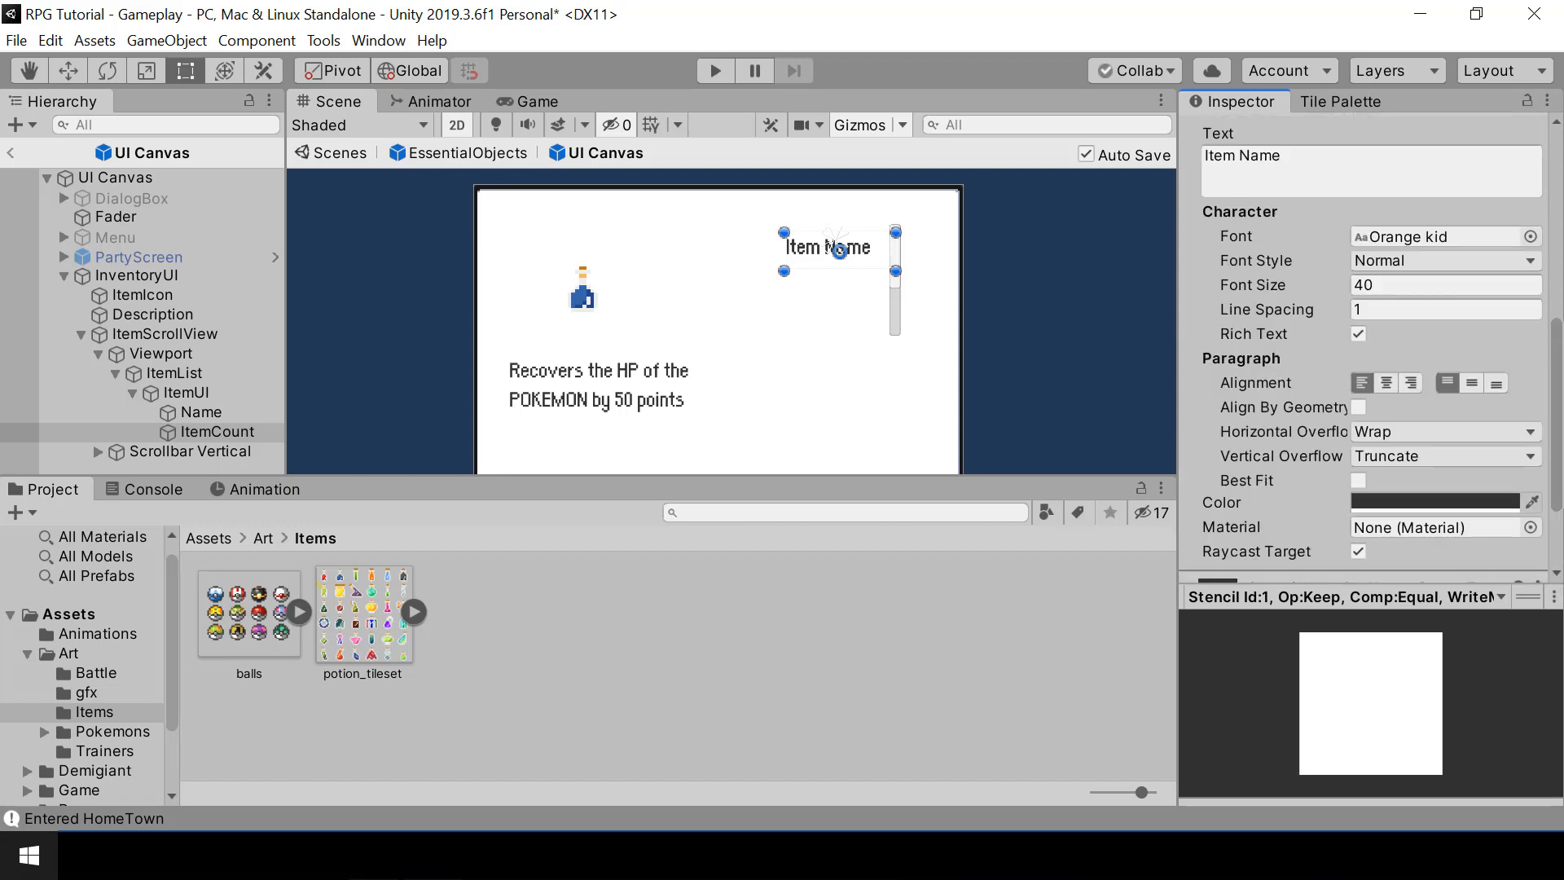
{"action": "scroll", "coordinate": [1558, 383], "scroll_direction": "up", "scroll_amount": 5}
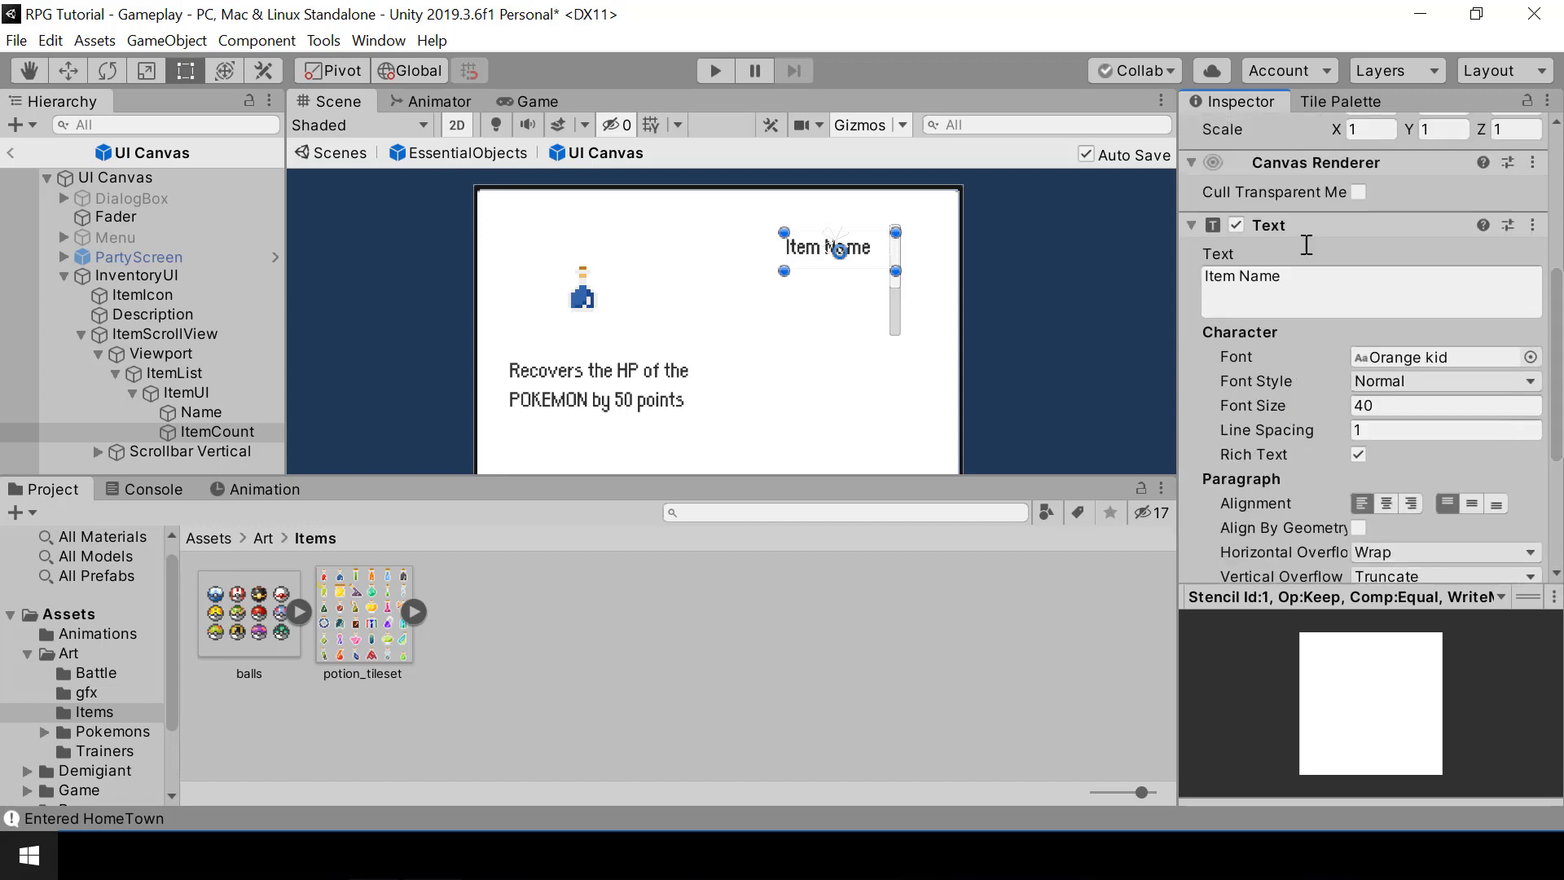
{"action": "left_click", "coordinate": [1304, 275]}
{"action": "key", "text": "BackSpace"}
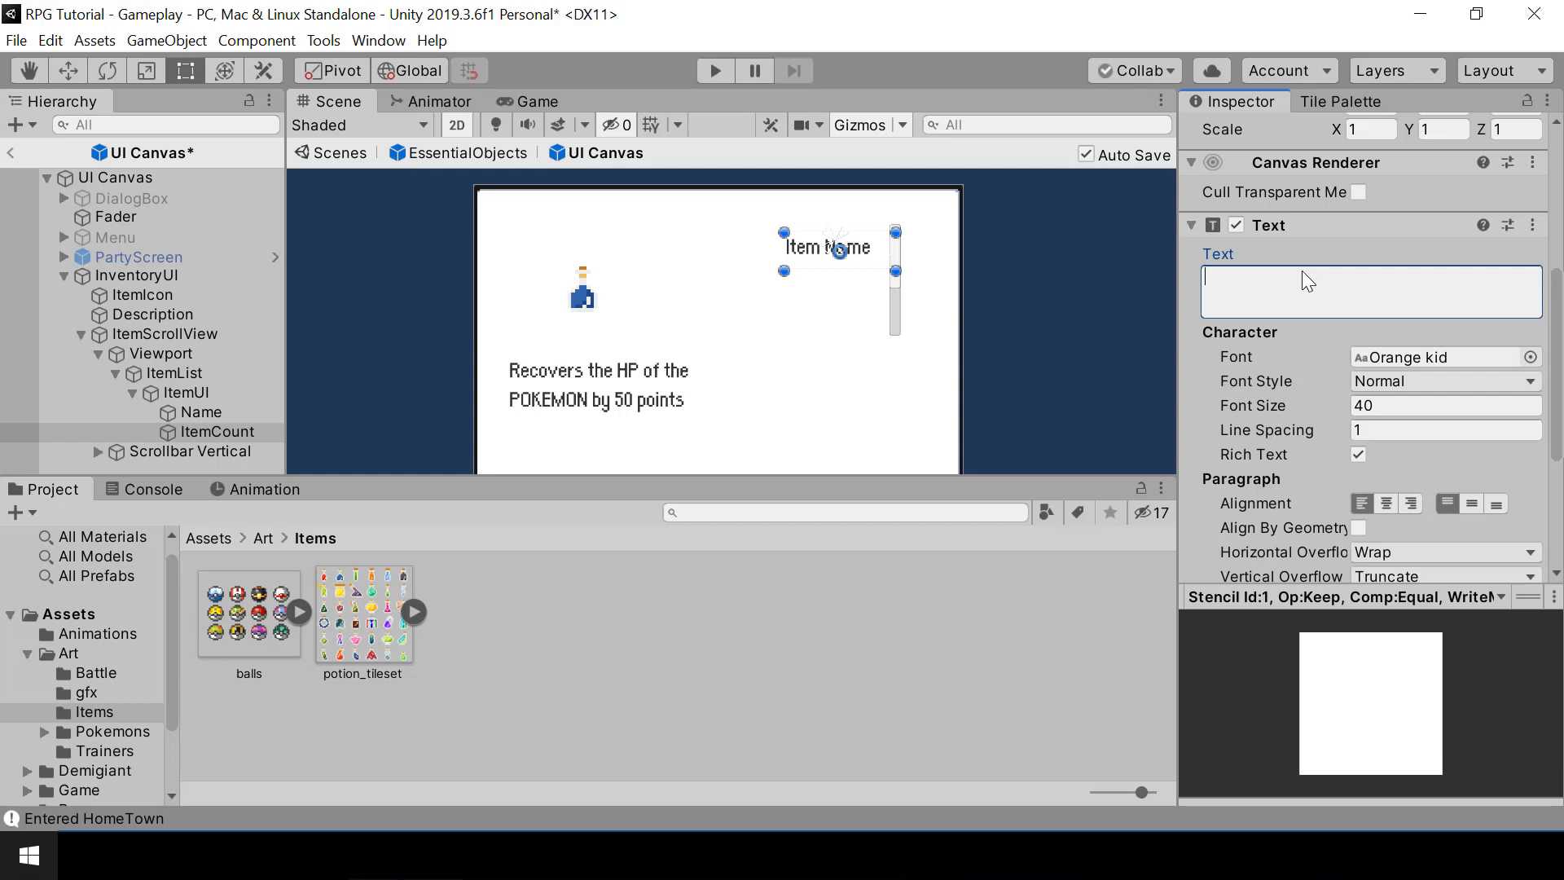
{"action": "type", "text": "x 3"}
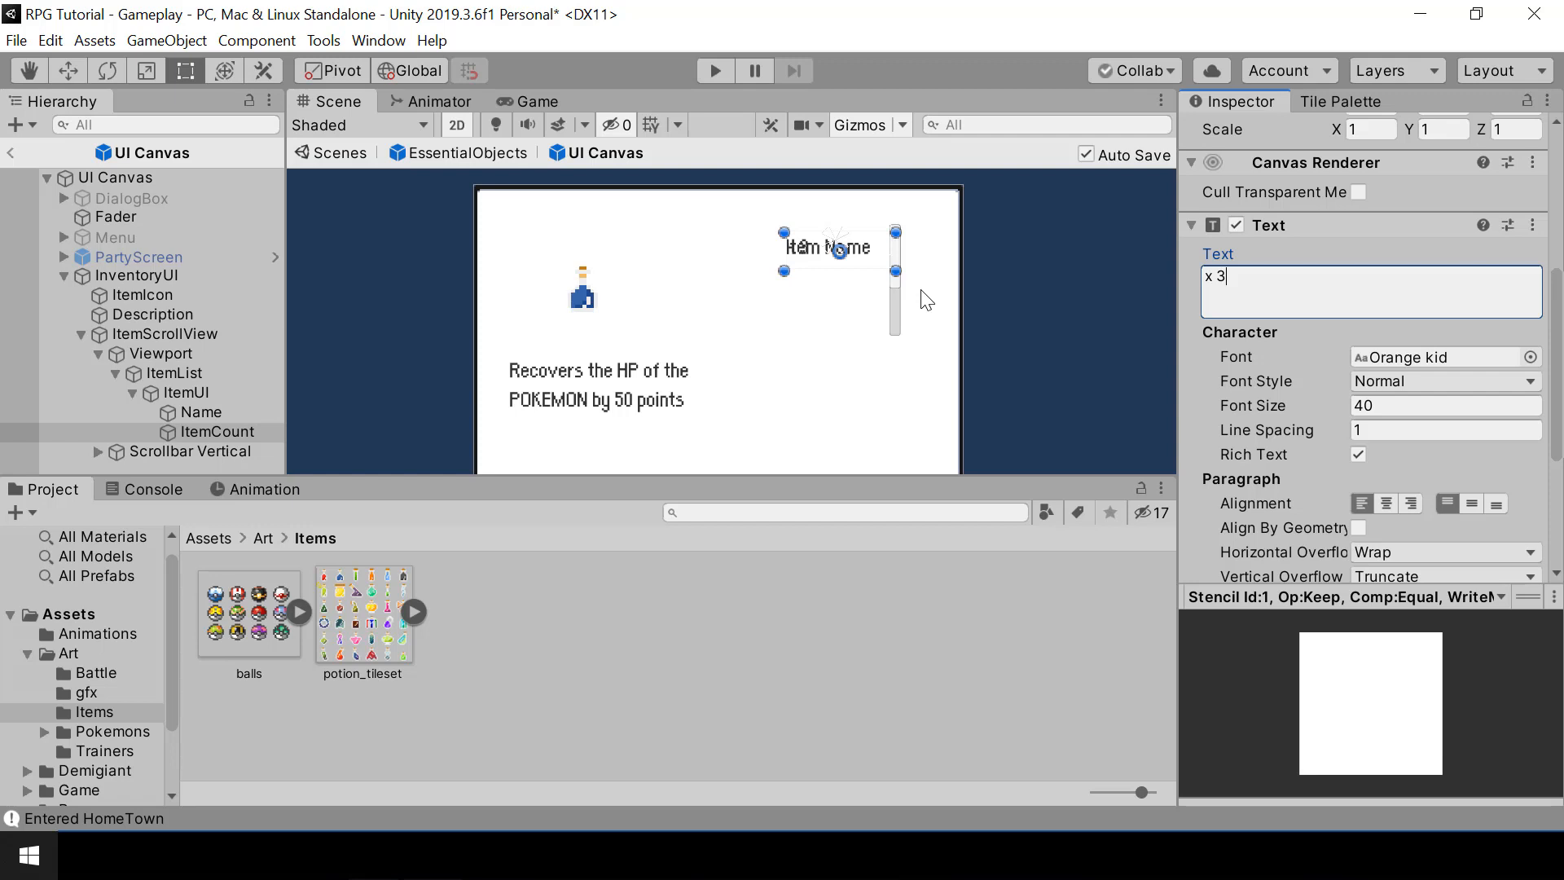
Add a Horizontal Layout Group to ItemUI and let it control both the width and height of its children.
{"action": "left_click", "coordinate": [187, 391]}
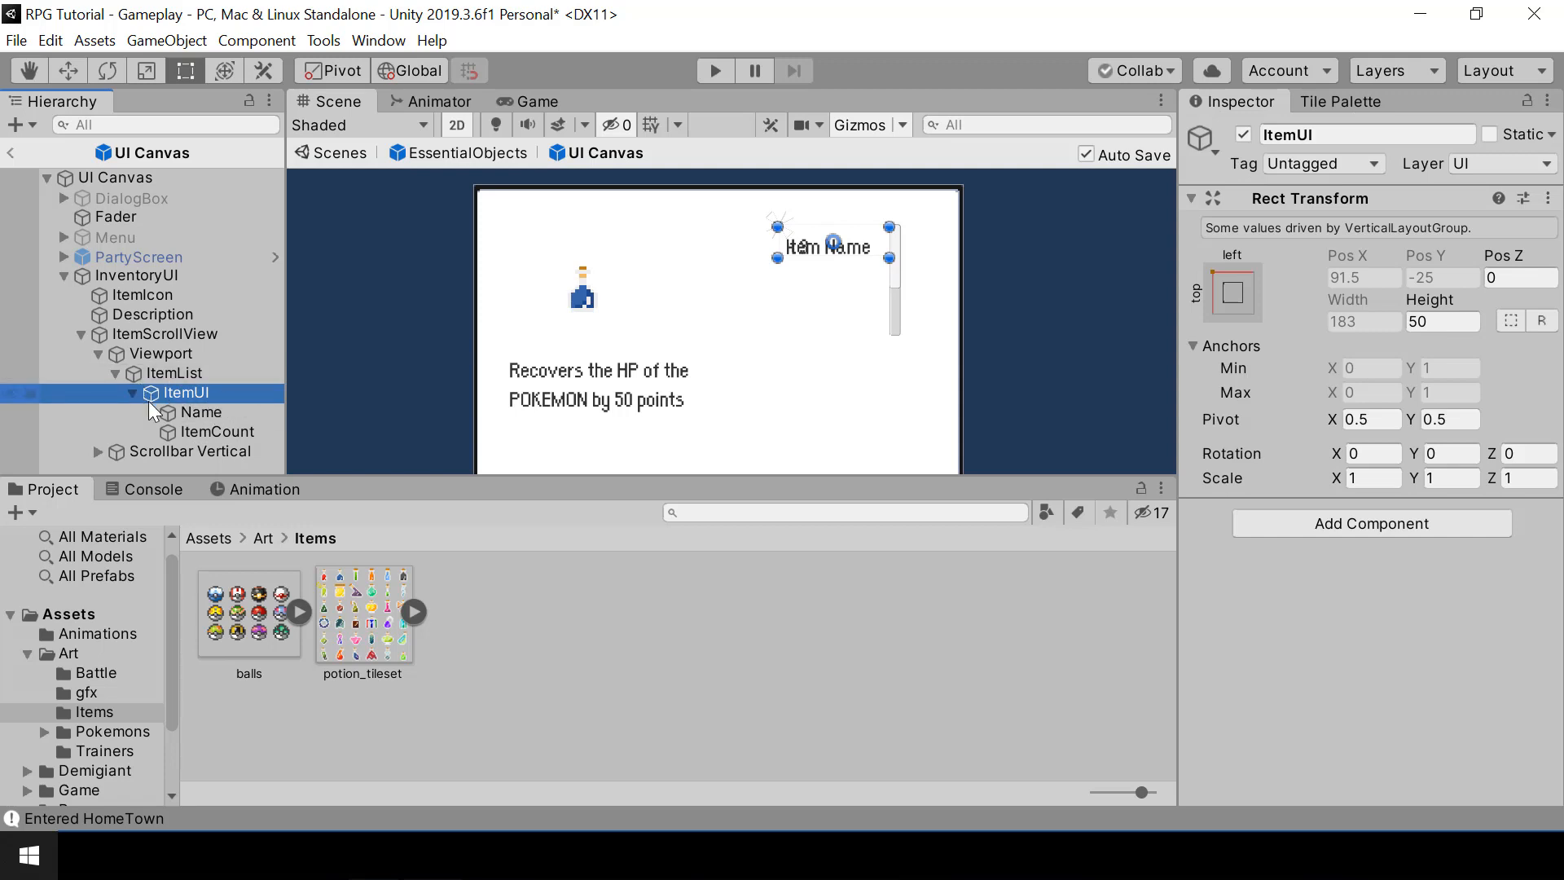
{"action": "left_click", "coordinate": [1339, 520]}
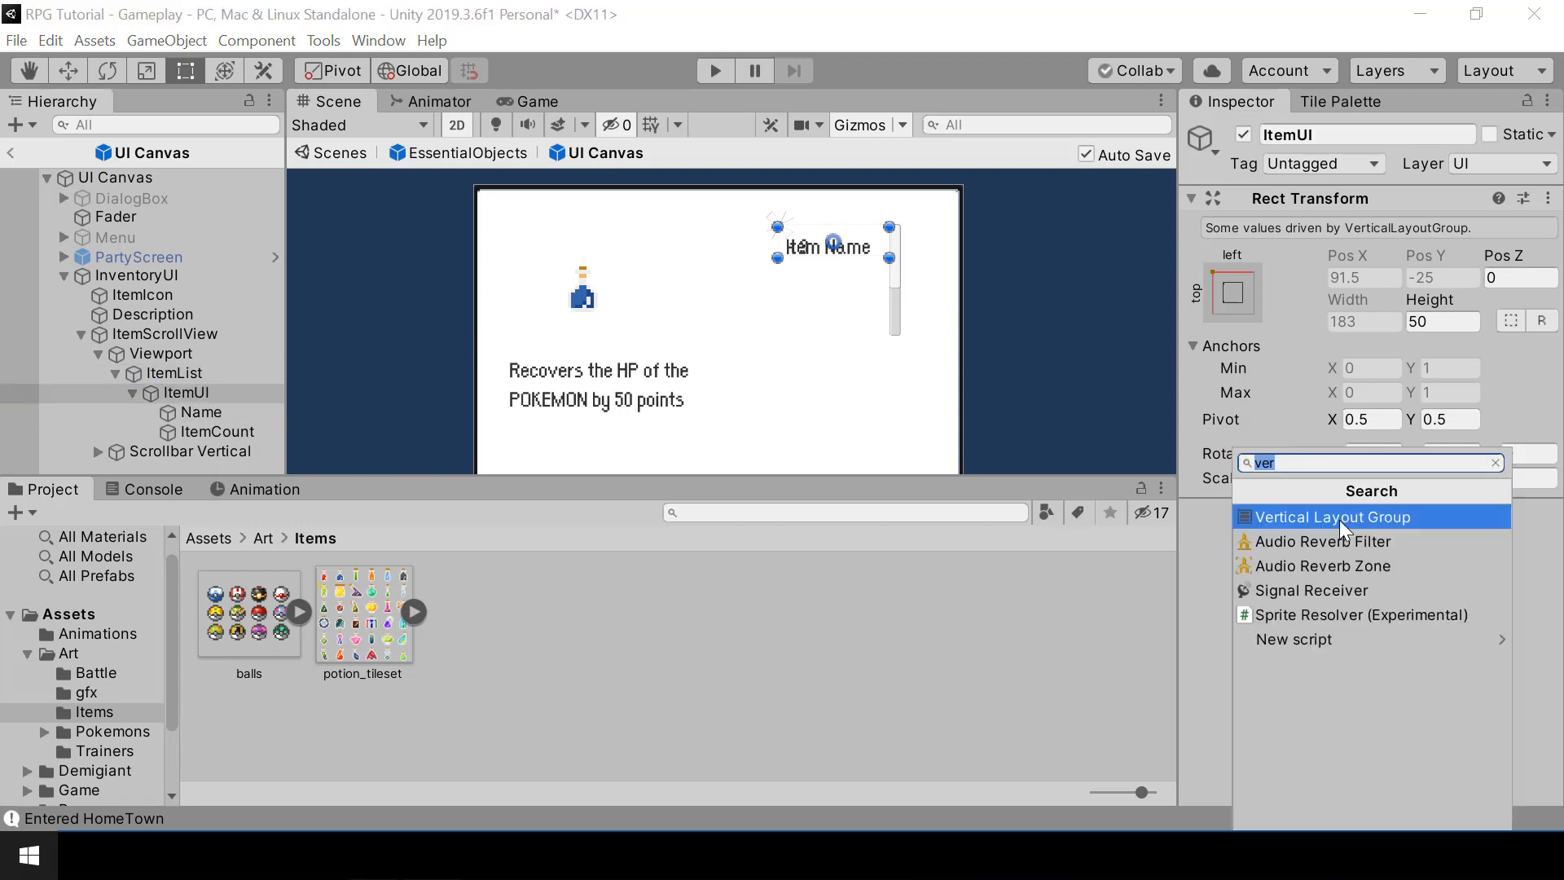
{"action": "type", "text": "hor"}
{"action": "key", "text": "Return"}
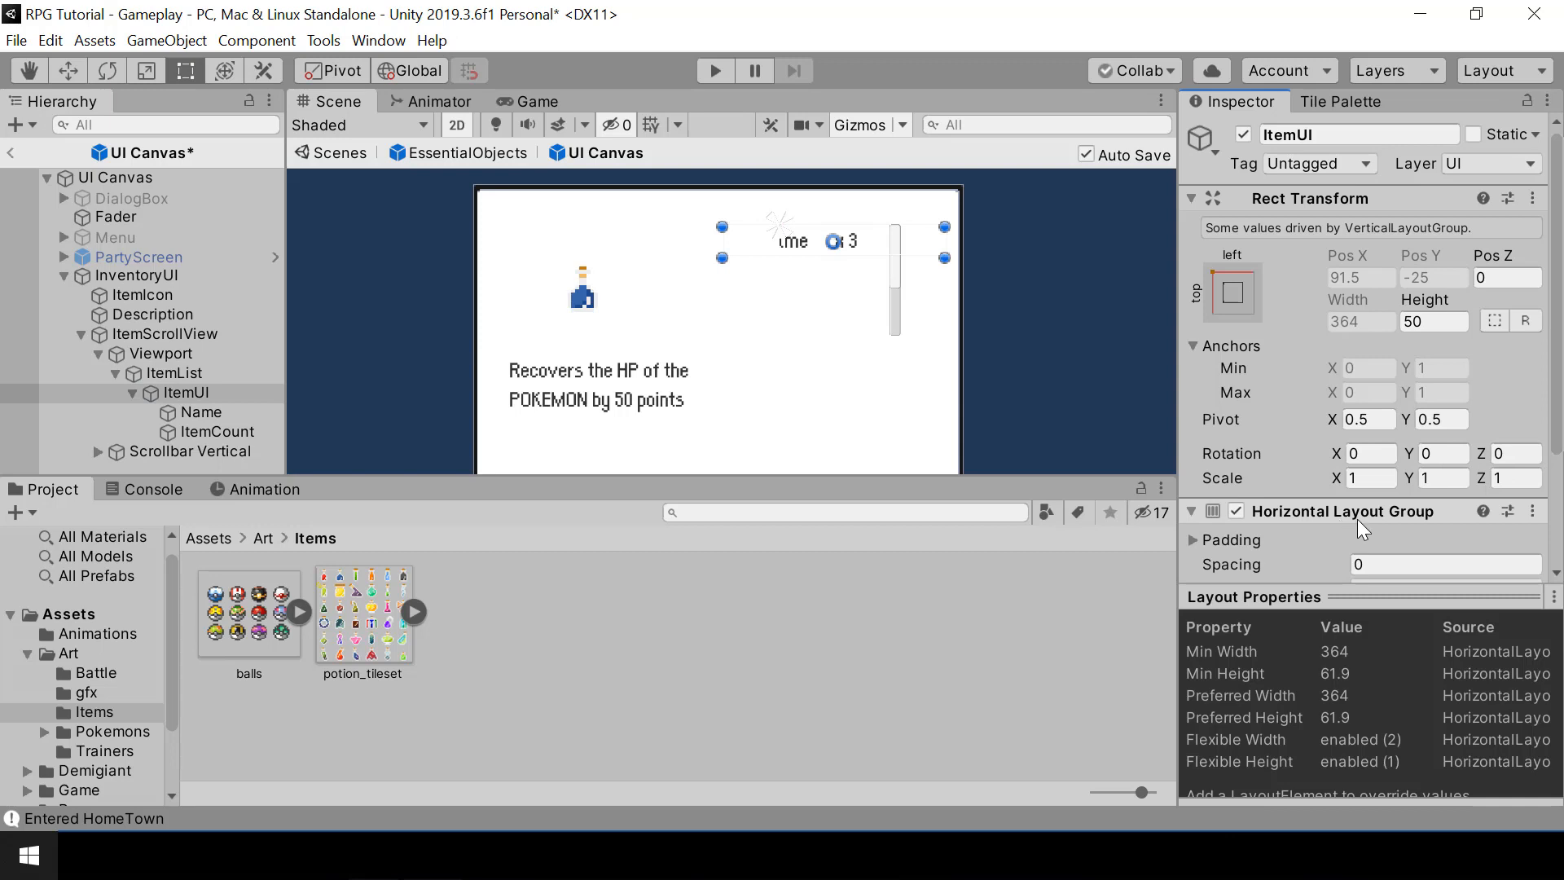
{"action": "scroll", "coordinate": [1365, 517], "scroll_direction": "down", "scroll_amount": 3}
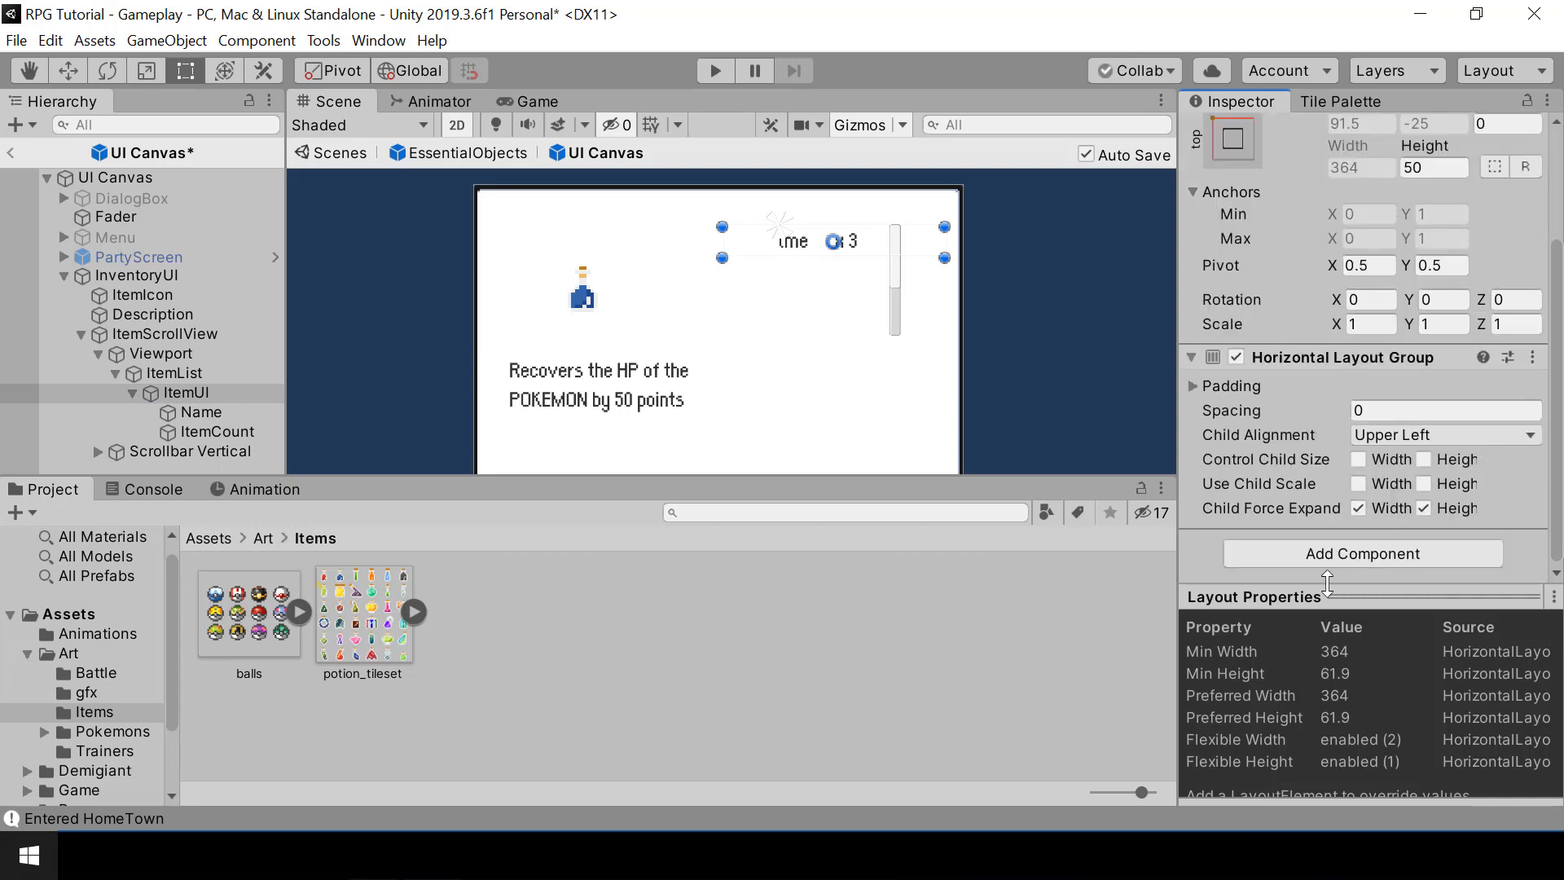
{"action": "left_click", "coordinate": [1357, 460]}
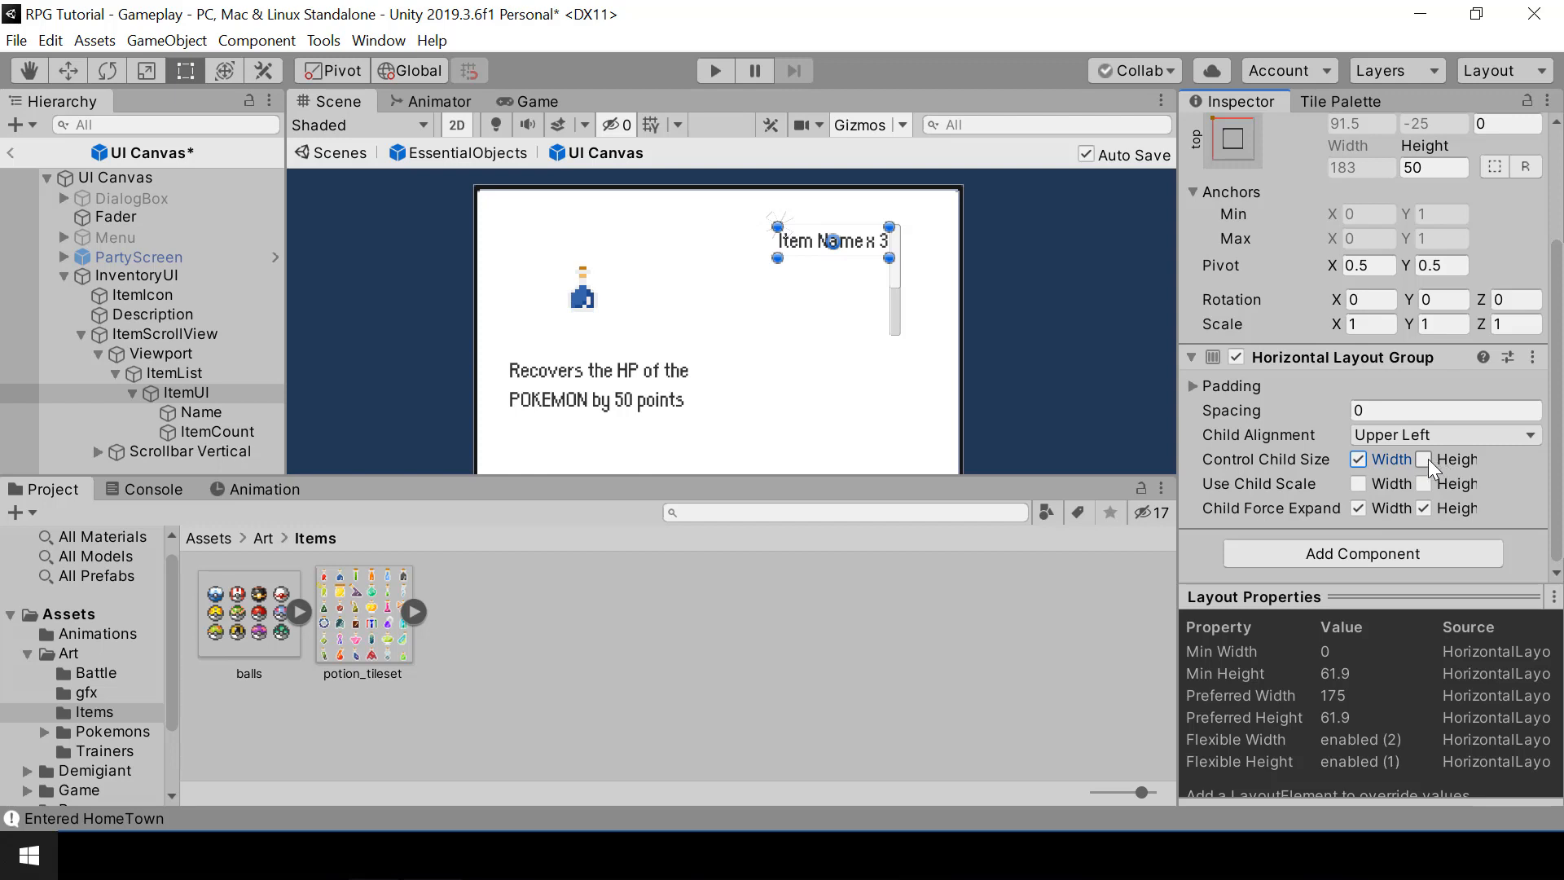
{"action": "left_click", "coordinate": [1425, 459]}
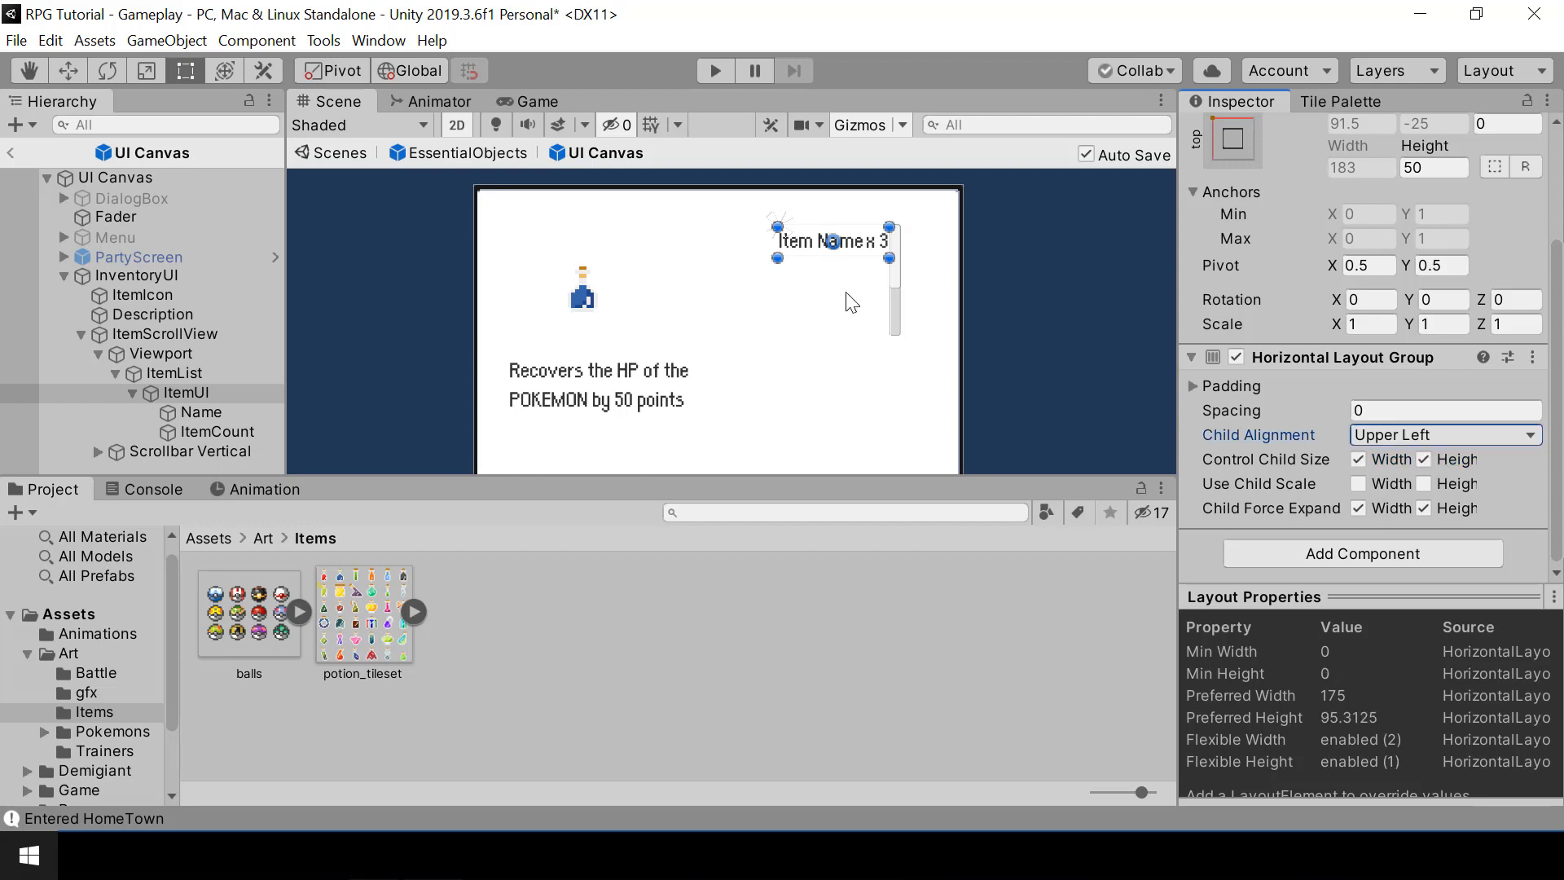
Enlarge ItemScrollView to about 306 wide and 280 high, extending it toward the canvas's right edge.
{"action": "left_click", "coordinate": [185, 336]}
{"action": "left_click_drag", "start_coordinate": [899, 348], "coordinate": [945, 387]}
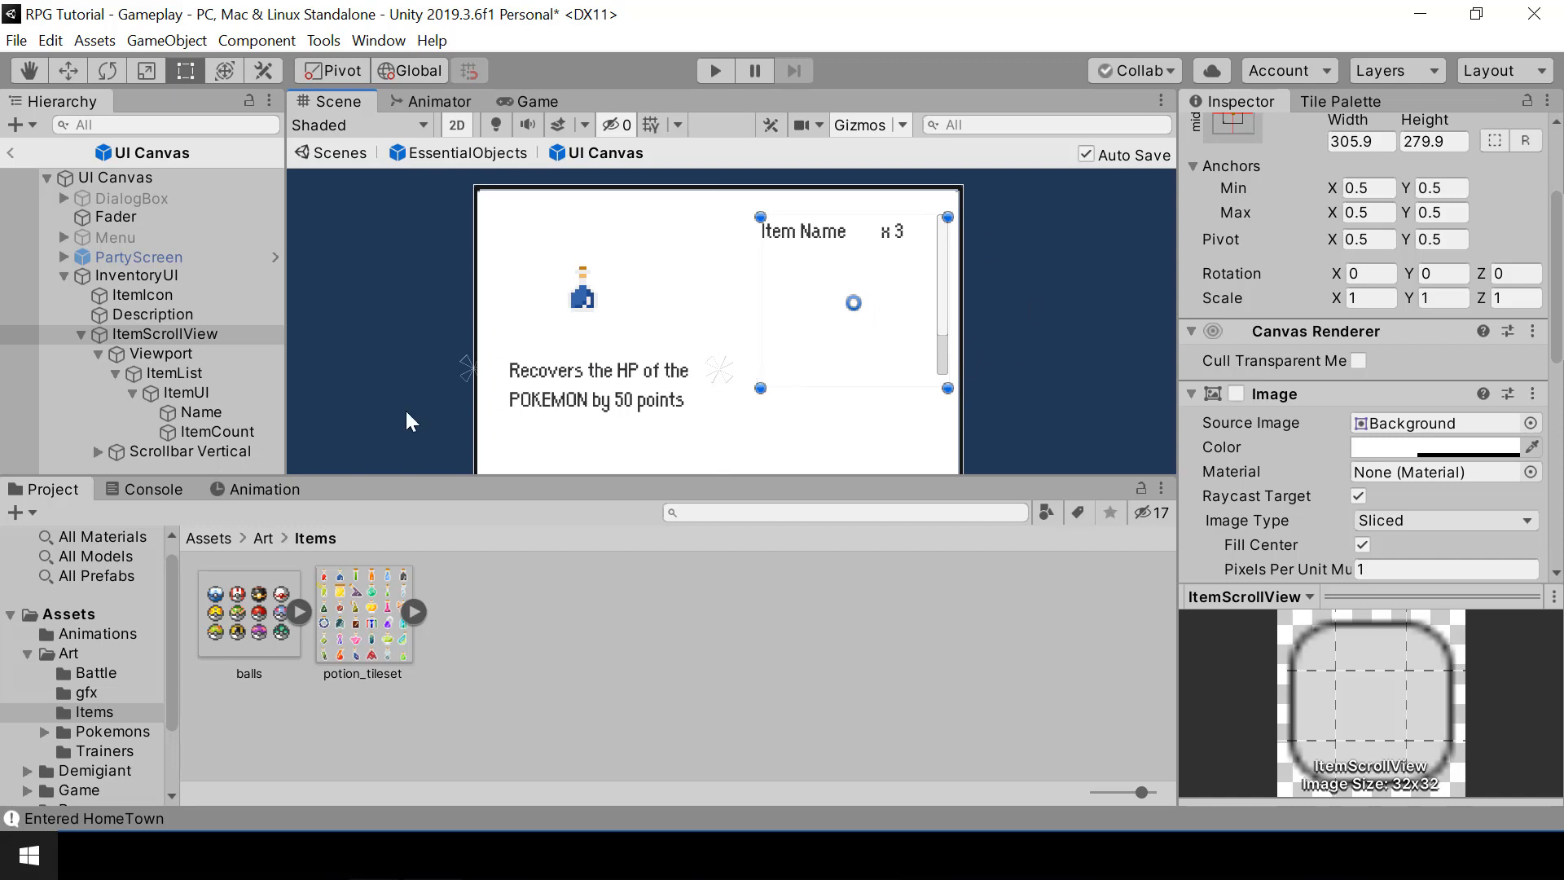
Align the ItemCount text to the right within its box.
{"action": "left_click", "coordinate": [204, 430]}
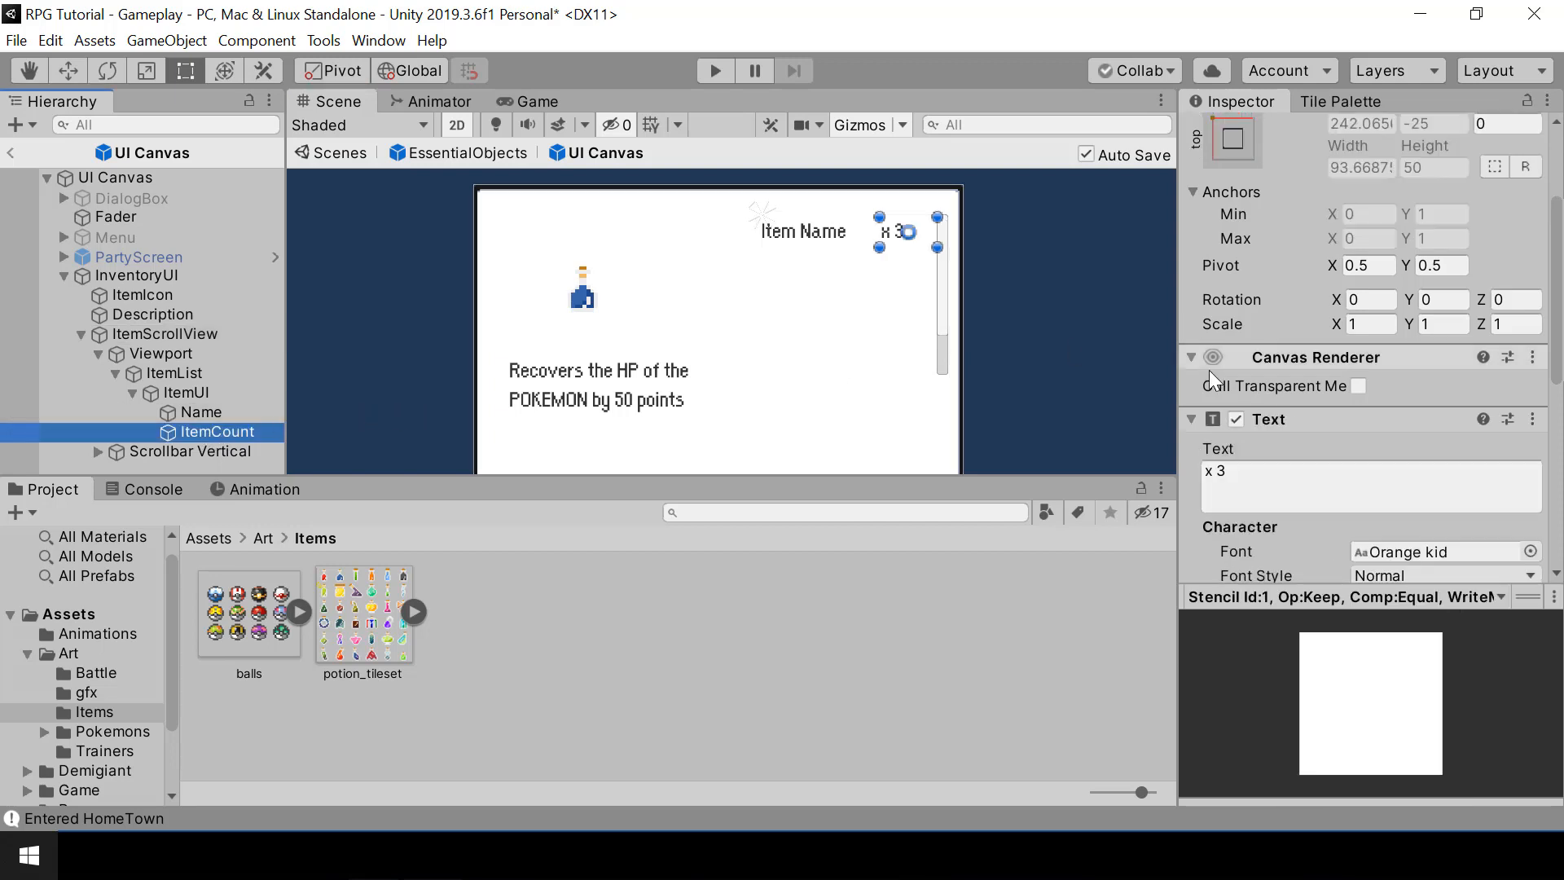
{"action": "scroll", "coordinate": [1539, 407], "scroll_direction": "down", "scroll_amount": 10}
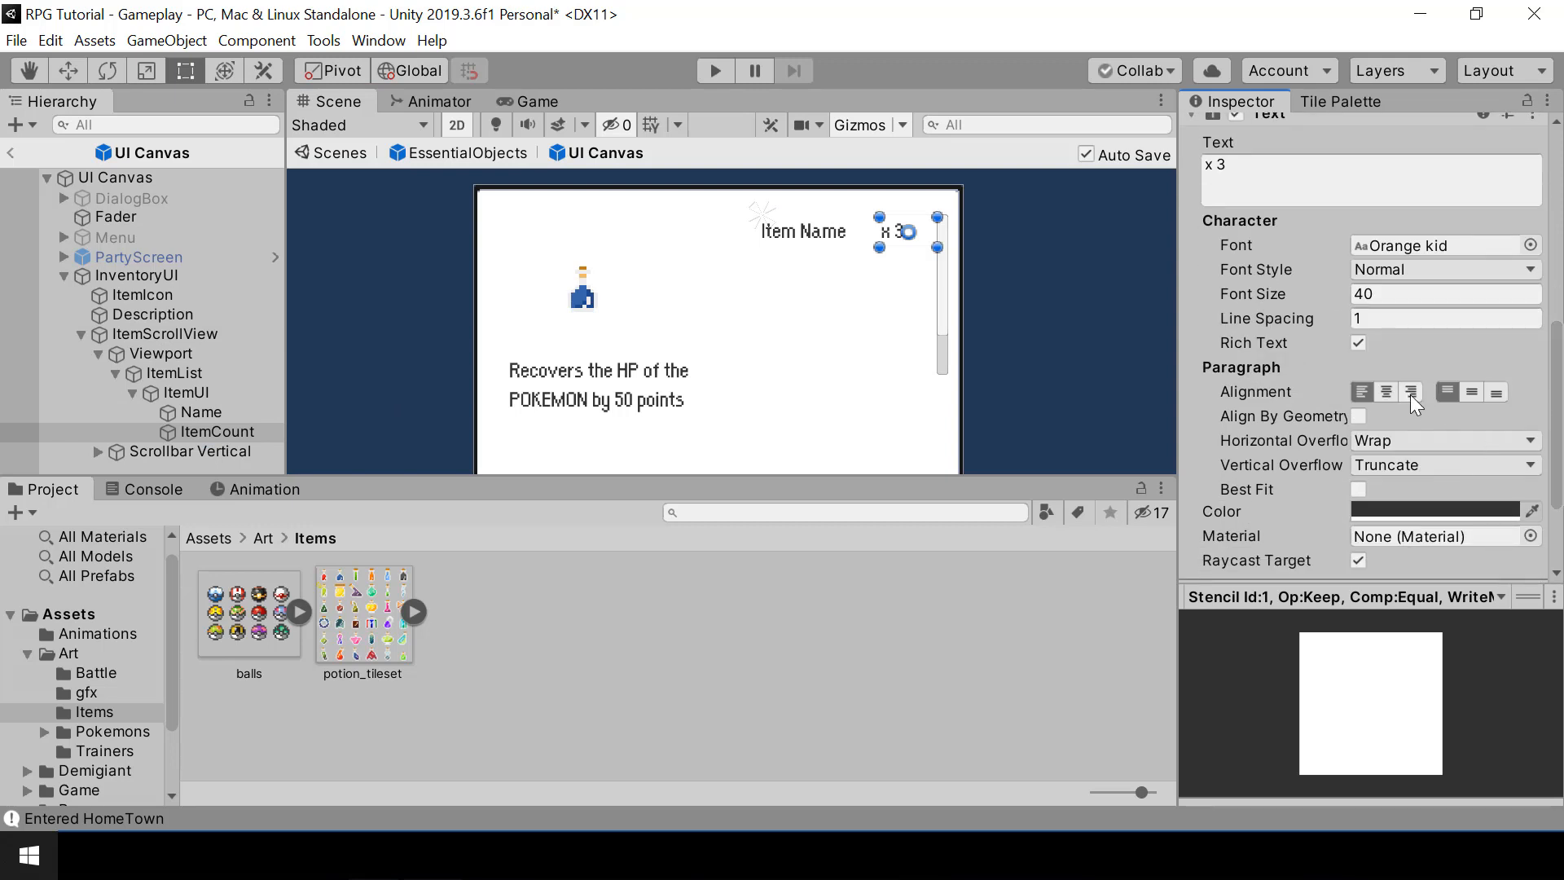
{"action": "left_click", "coordinate": [1410, 392]}
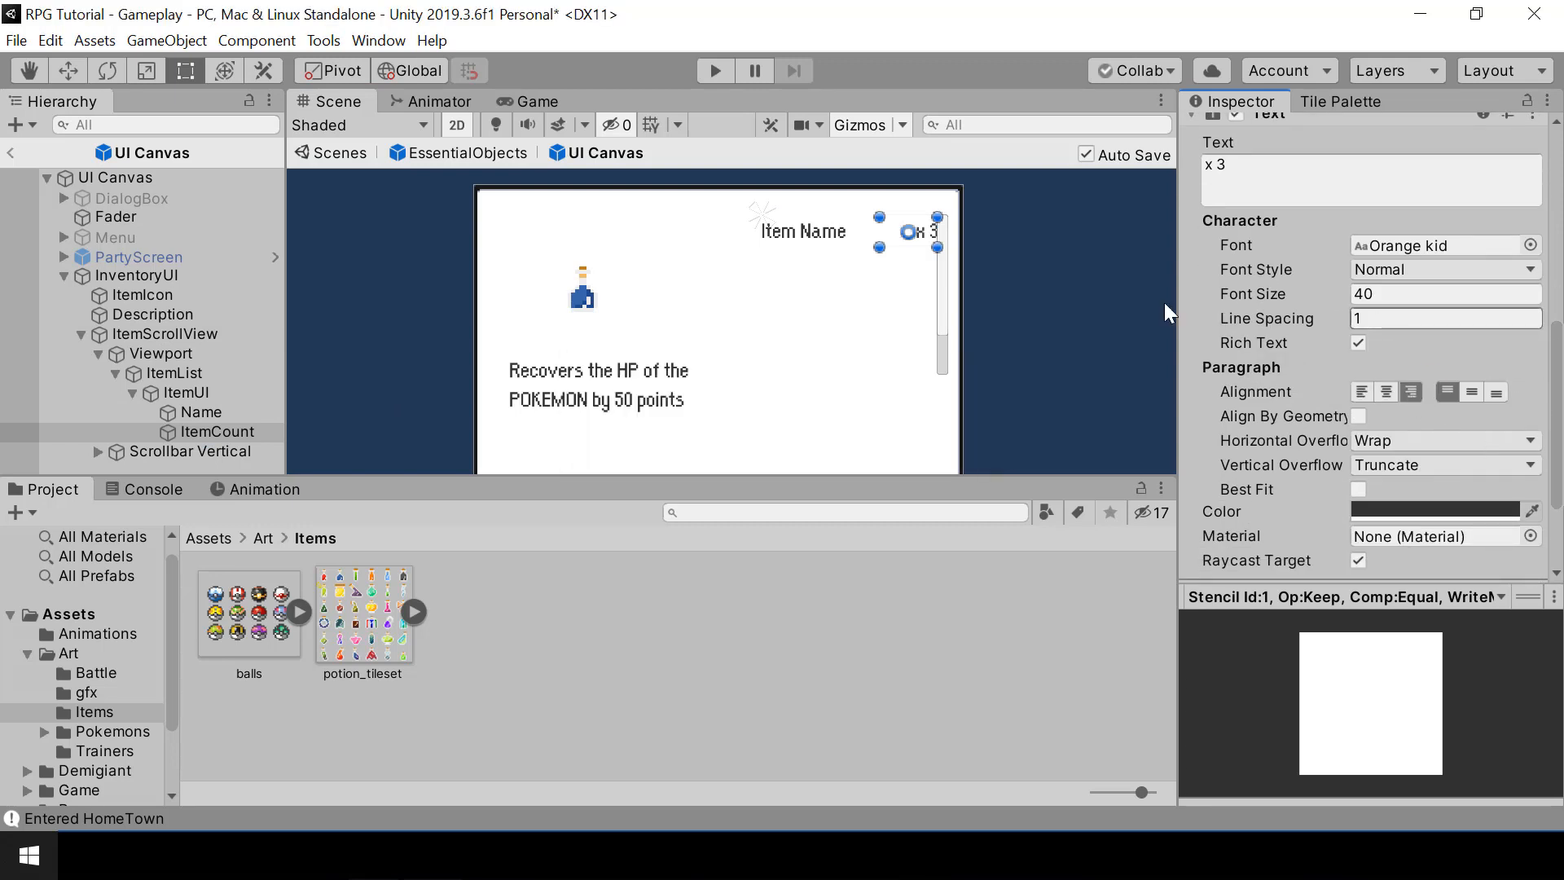
{"action": "left_click", "coordinate": [1081, 269]}
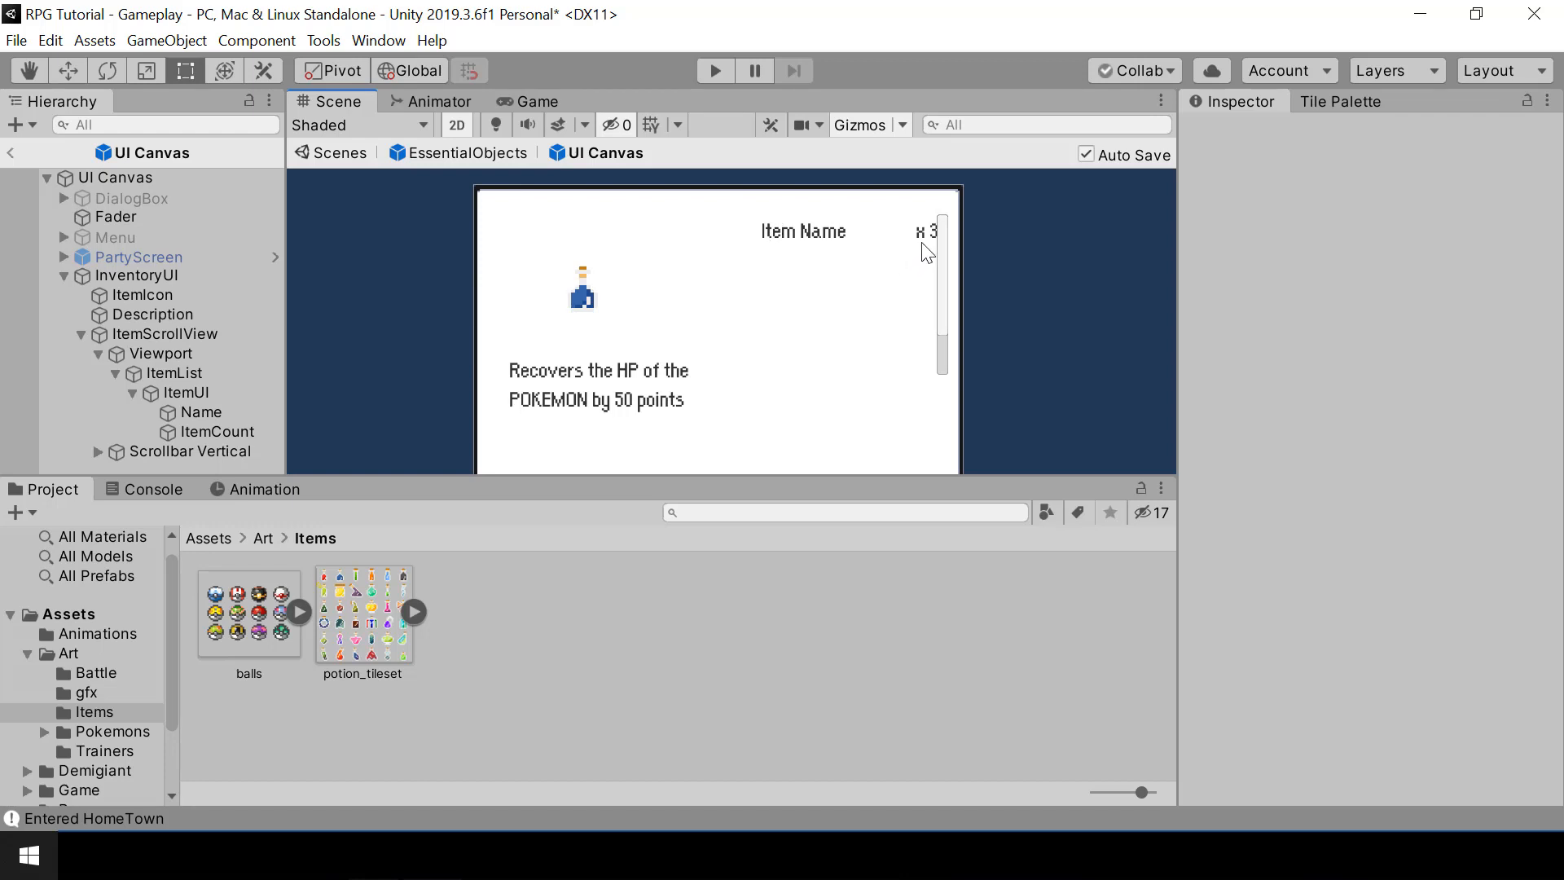
Set the left and right padding of ItemList's Vertical Layout Group to 10.
{"action": "left_click", "coordinate": [198, 392]}
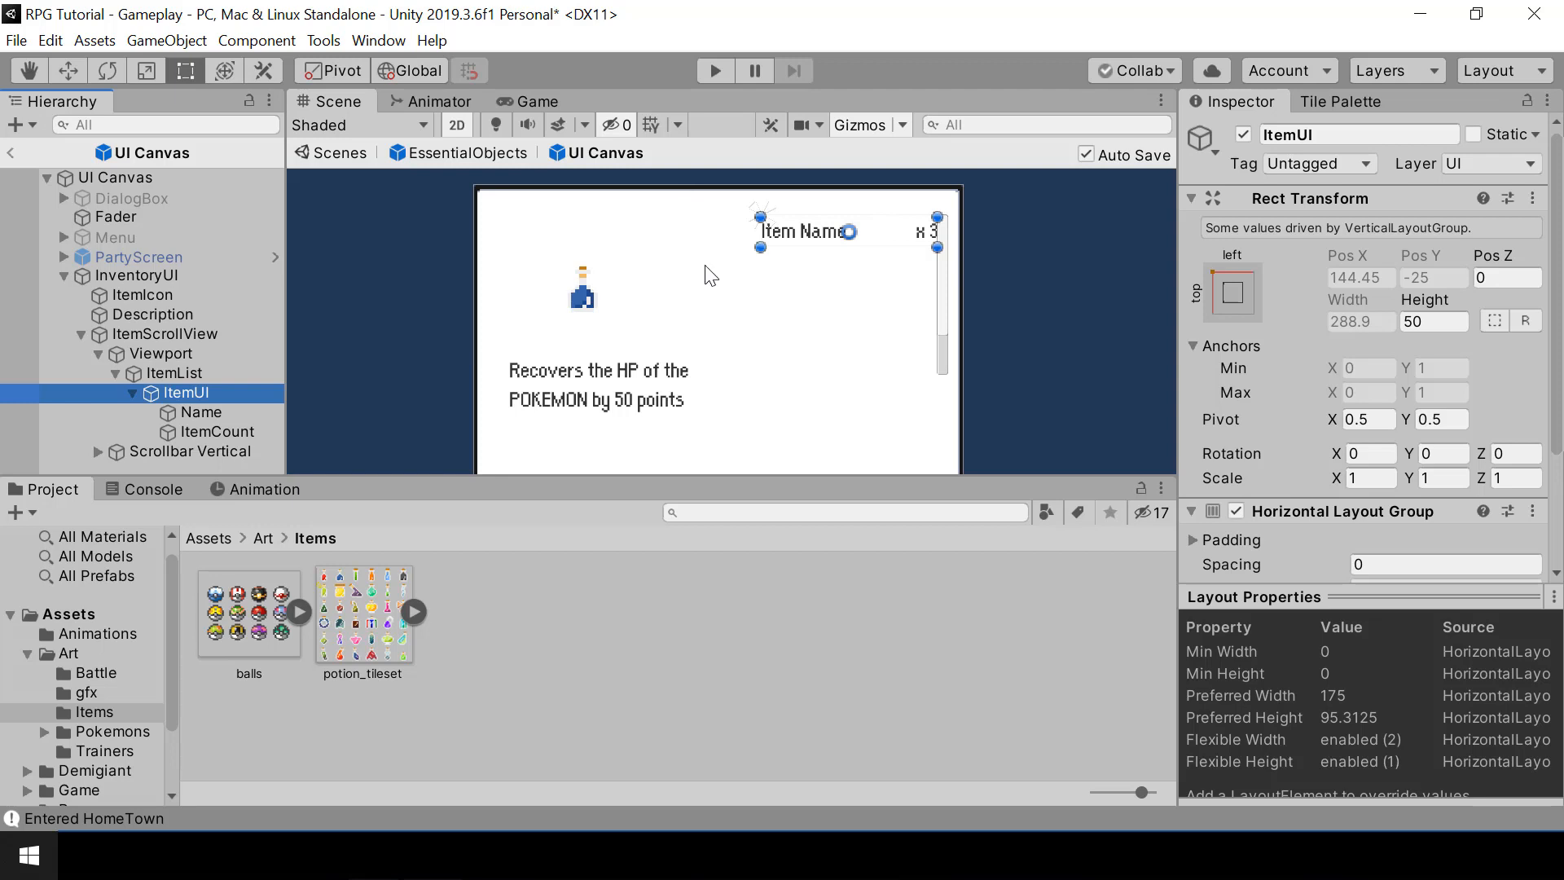
{"action": "left_click", "coordinate": [179, 373]}
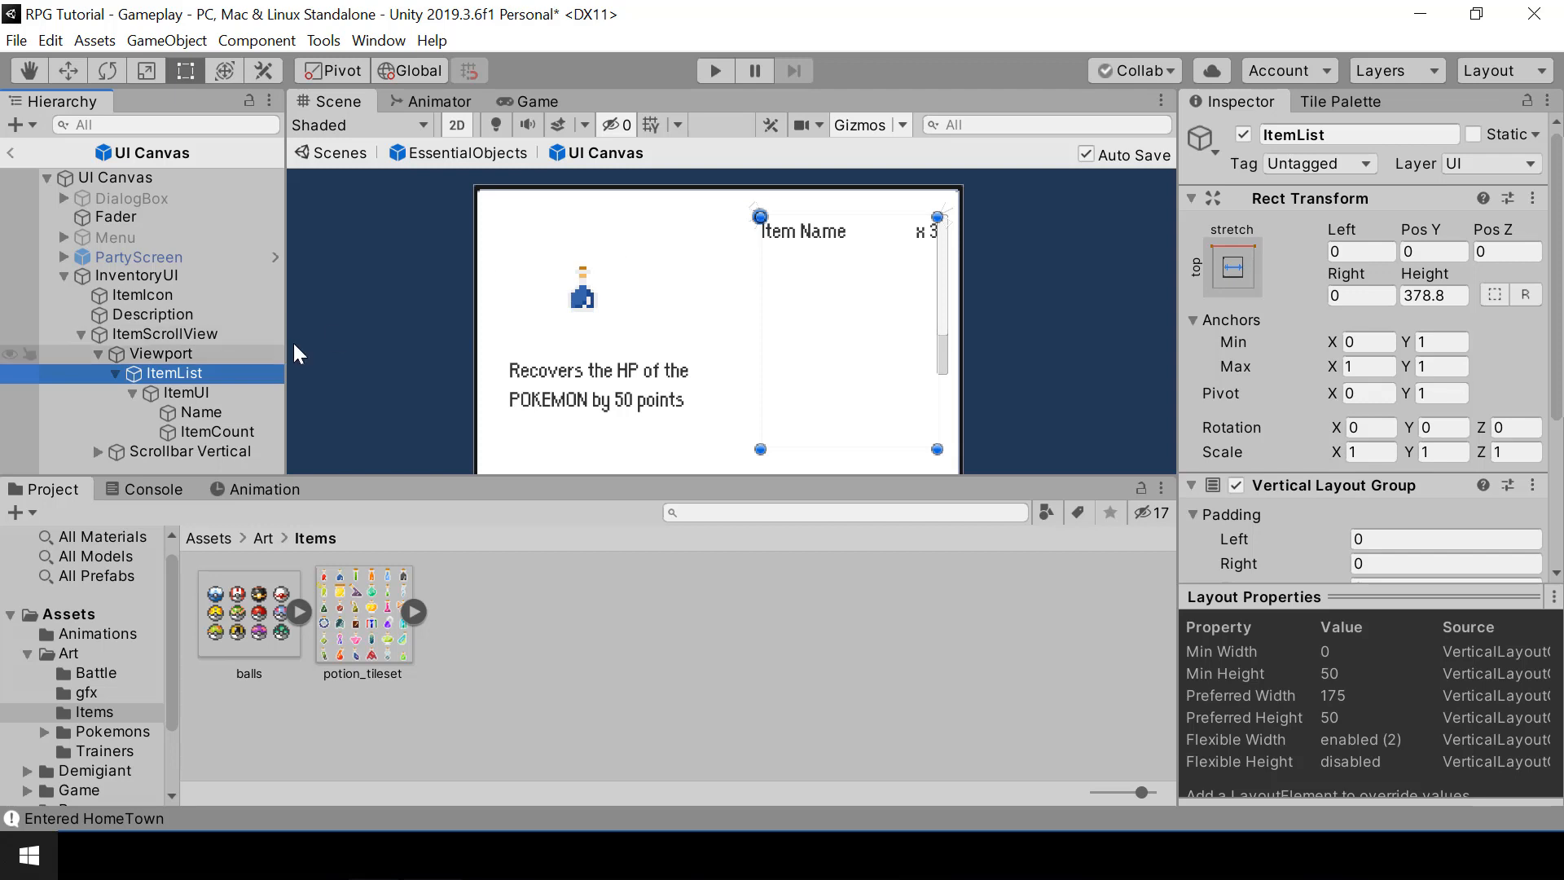
{"action": "left_click_drag", "start_coordinate": [1560, 244], "coordinate": [1560, 342]}
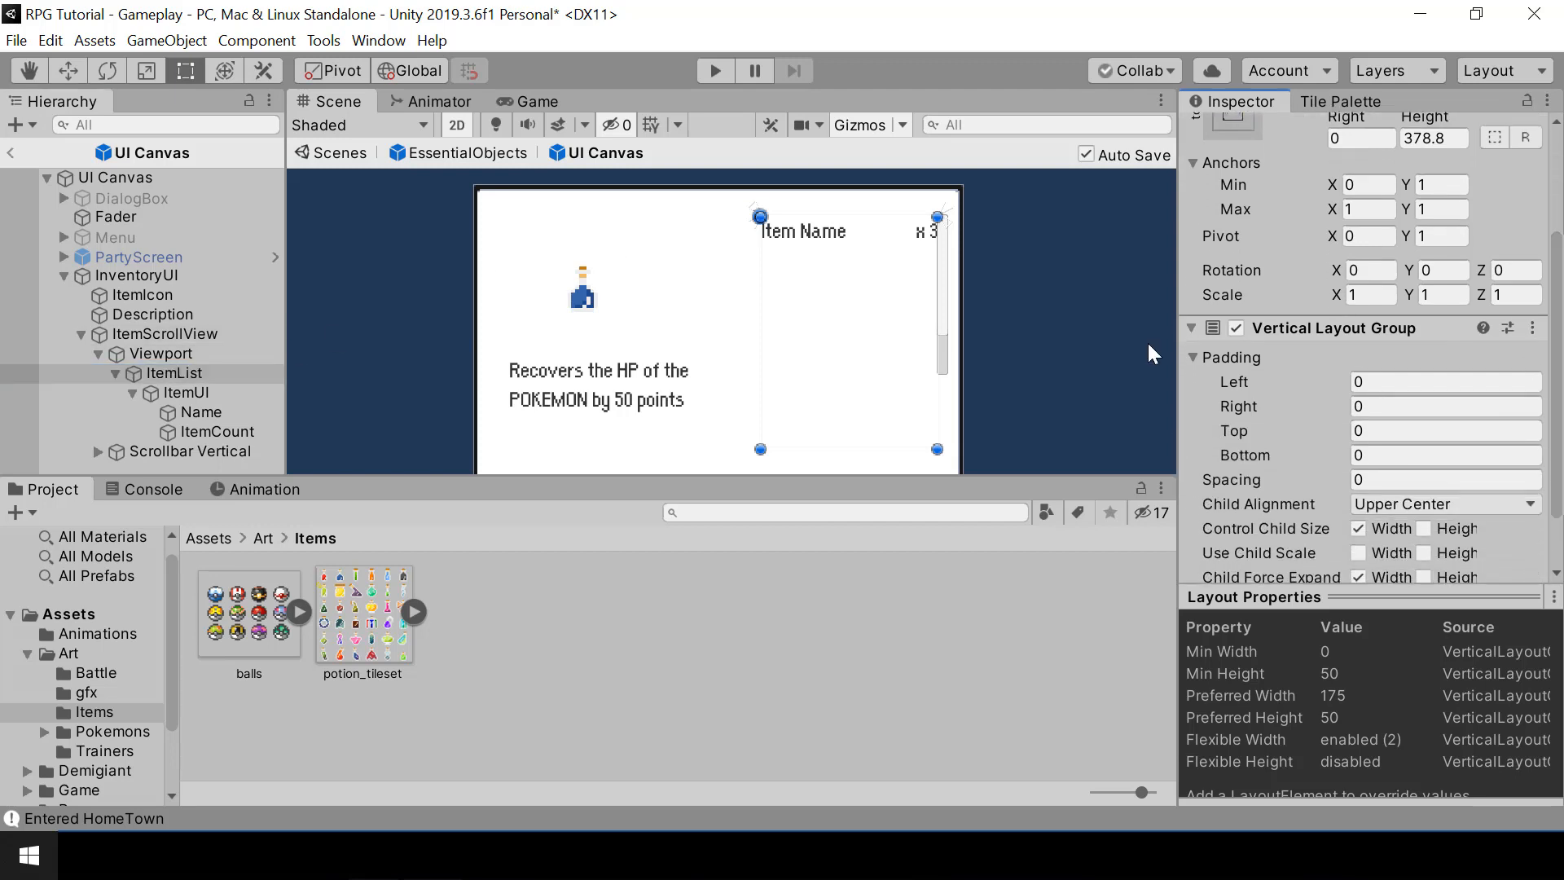
{"action": "left_click", "coordinate": [1387, 381]}
{"action": "type", "text": "10"}
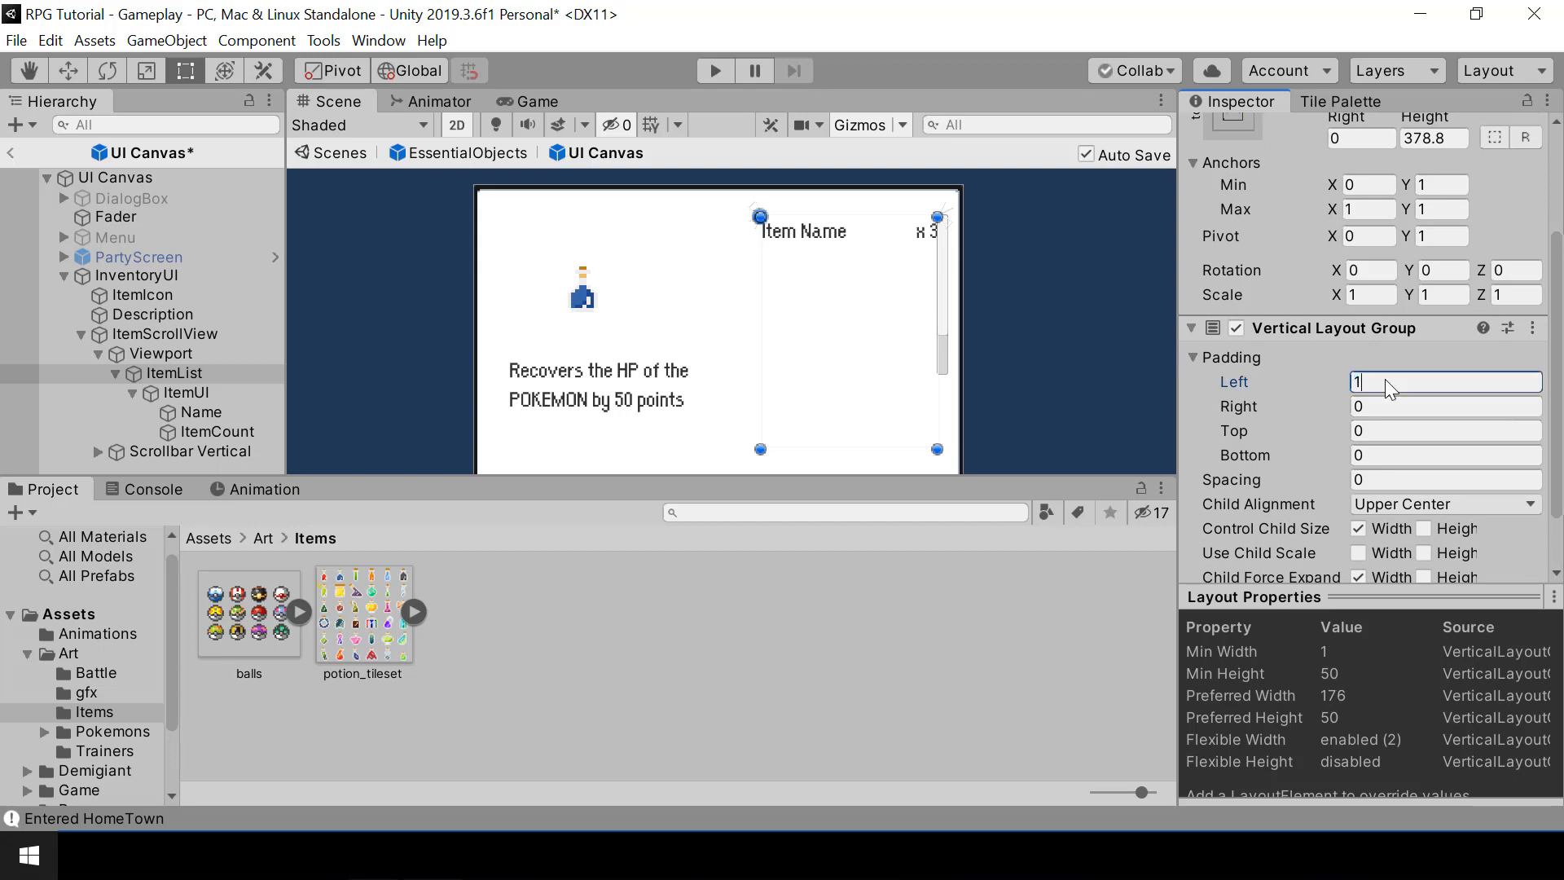
{"action": "left_click", "coordinate": [1362, 408]}
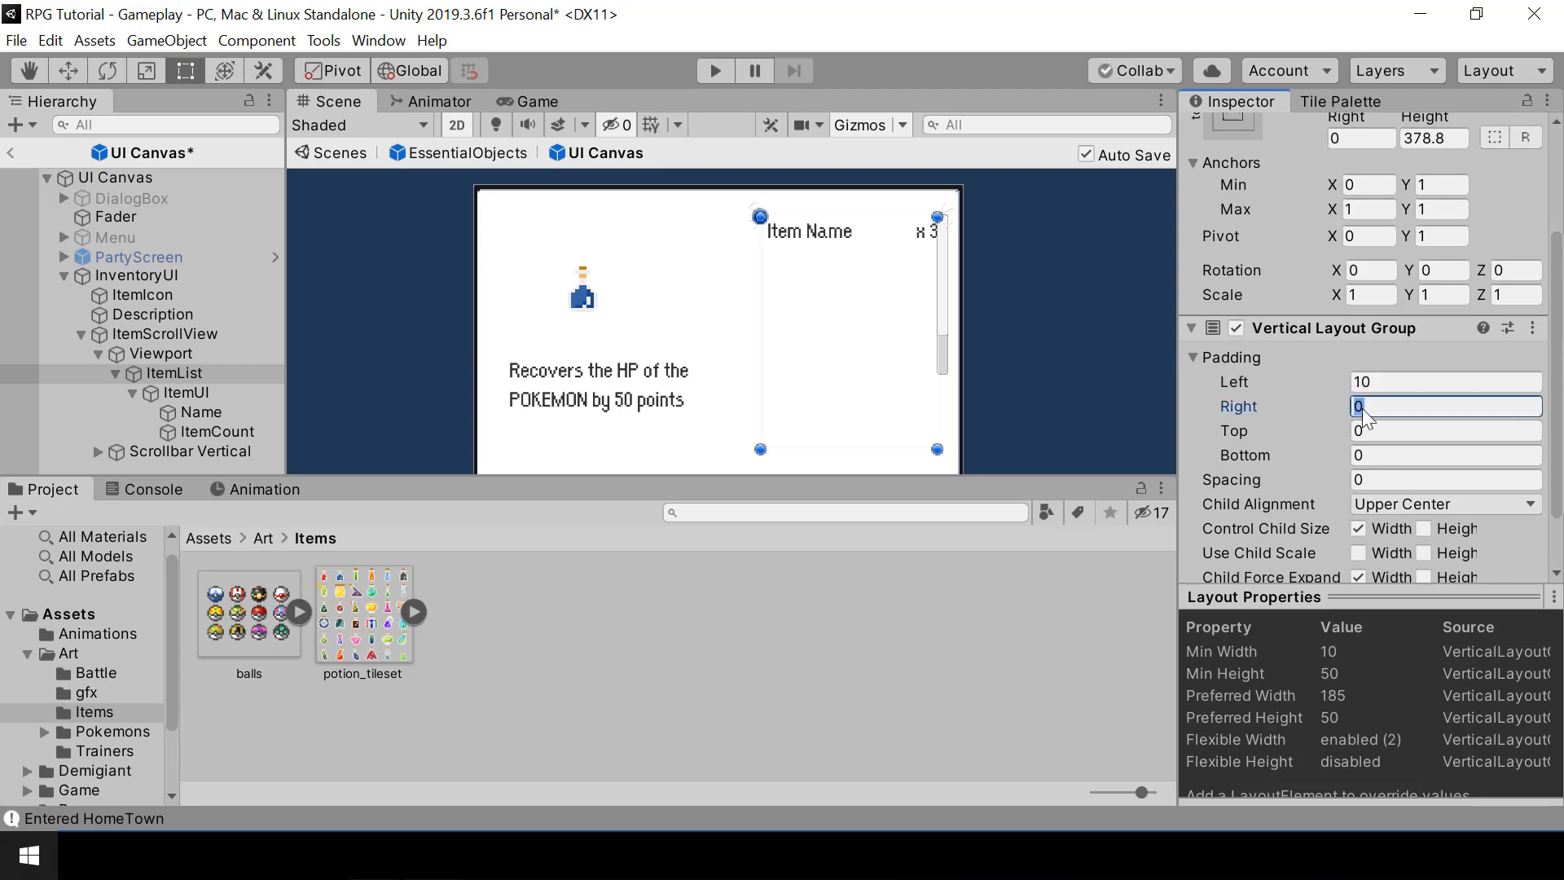
{"action": "type", "text": "10"}
Compare the bounds of ItemUI with those of its Name and ItemCount children.
{"action": "left_click", "coordinate": [192, 395]}
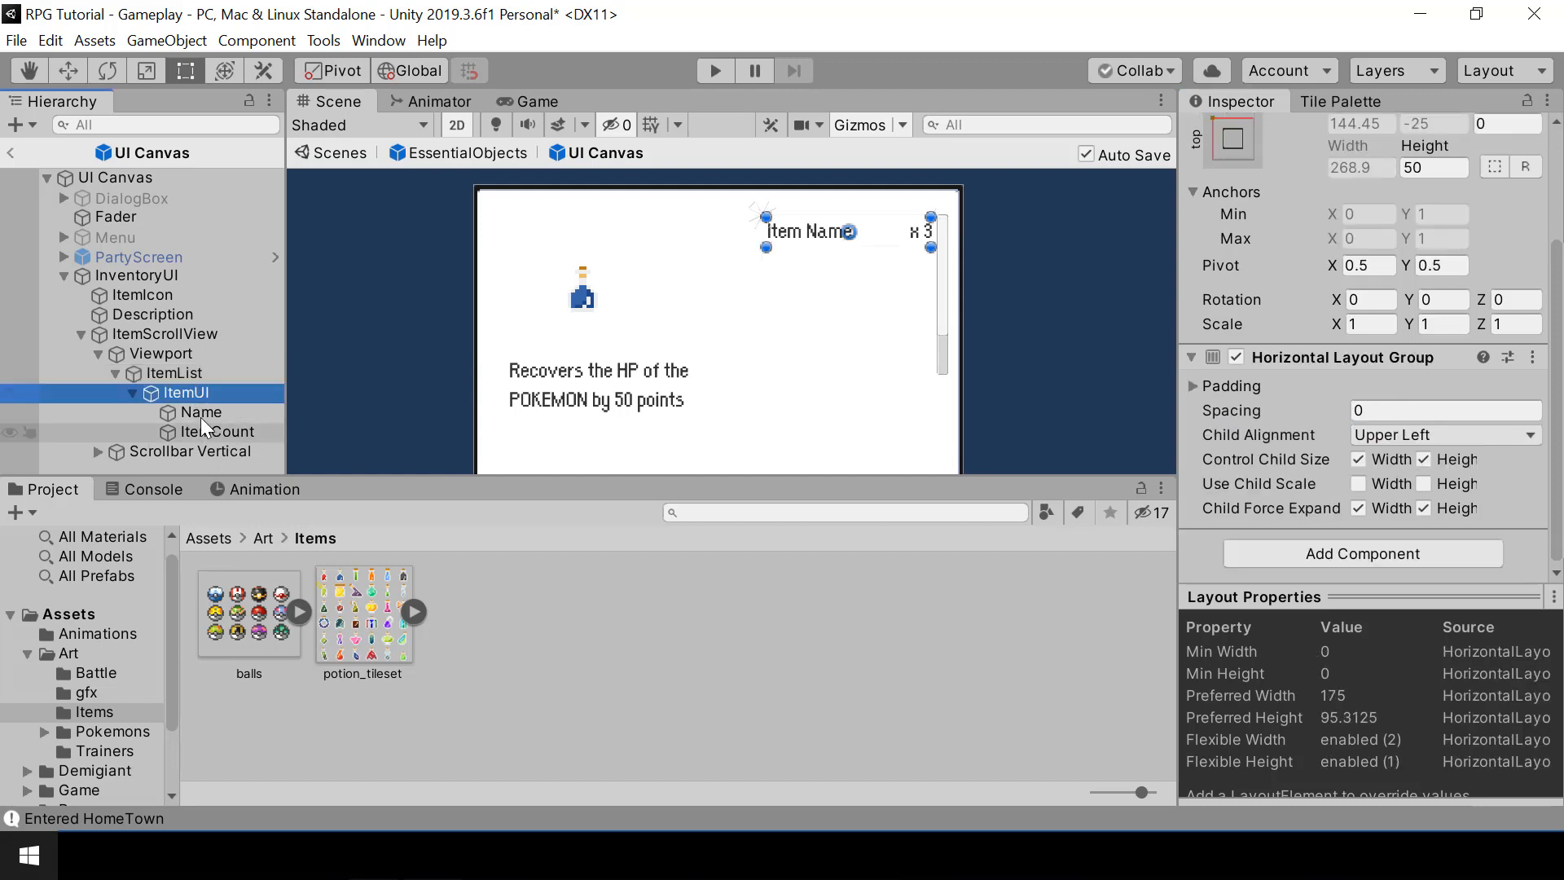
{"action": "left_click", "coordinate": [197, 414]}
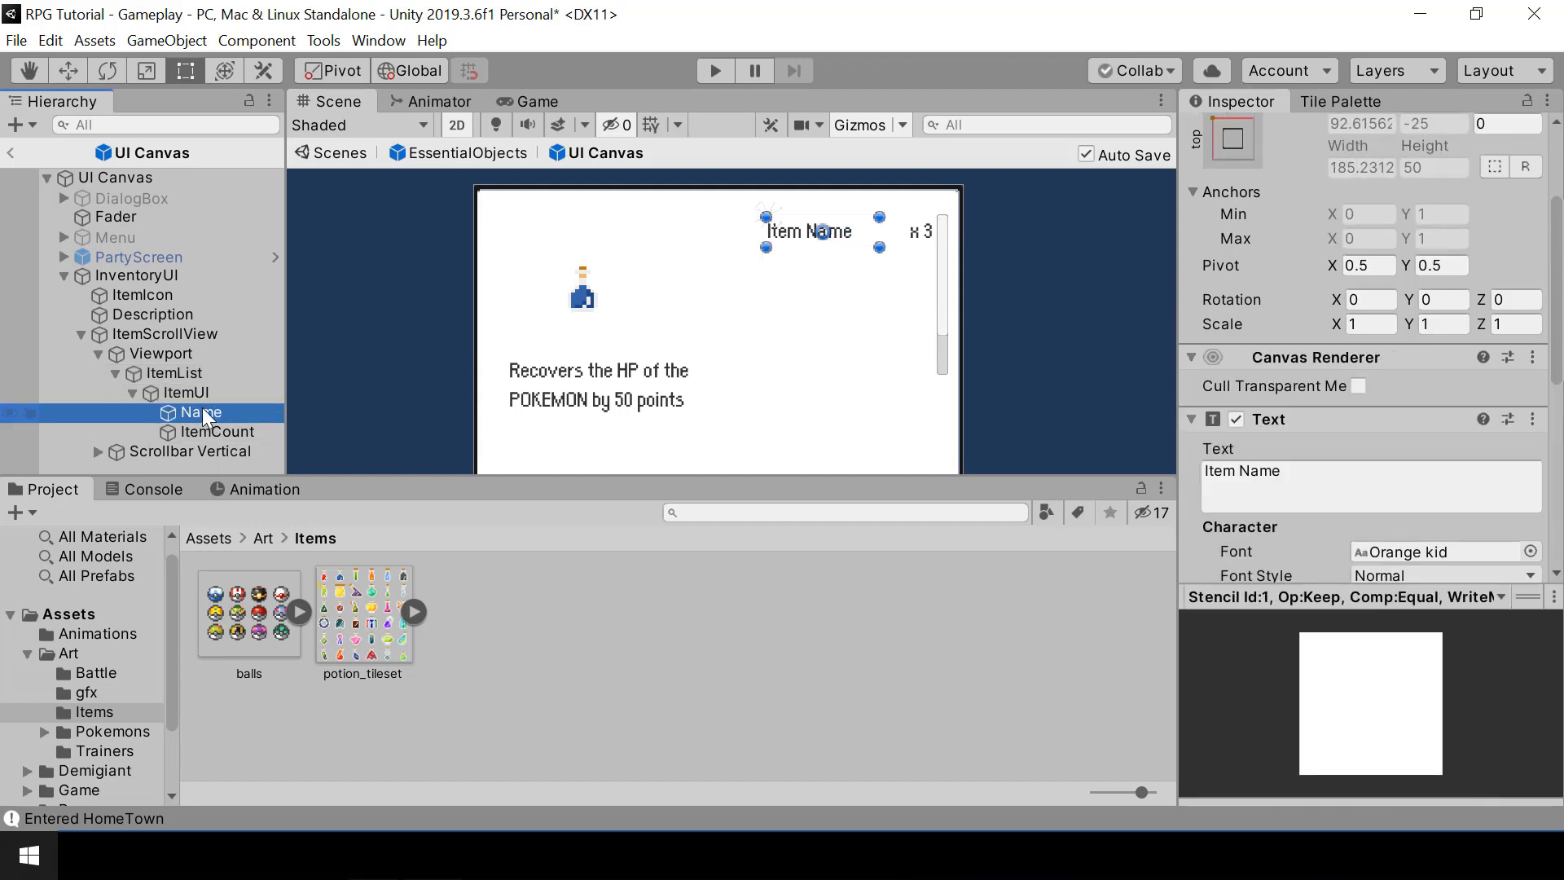
{"action": "left_click", "coordinate": [209, 429]}
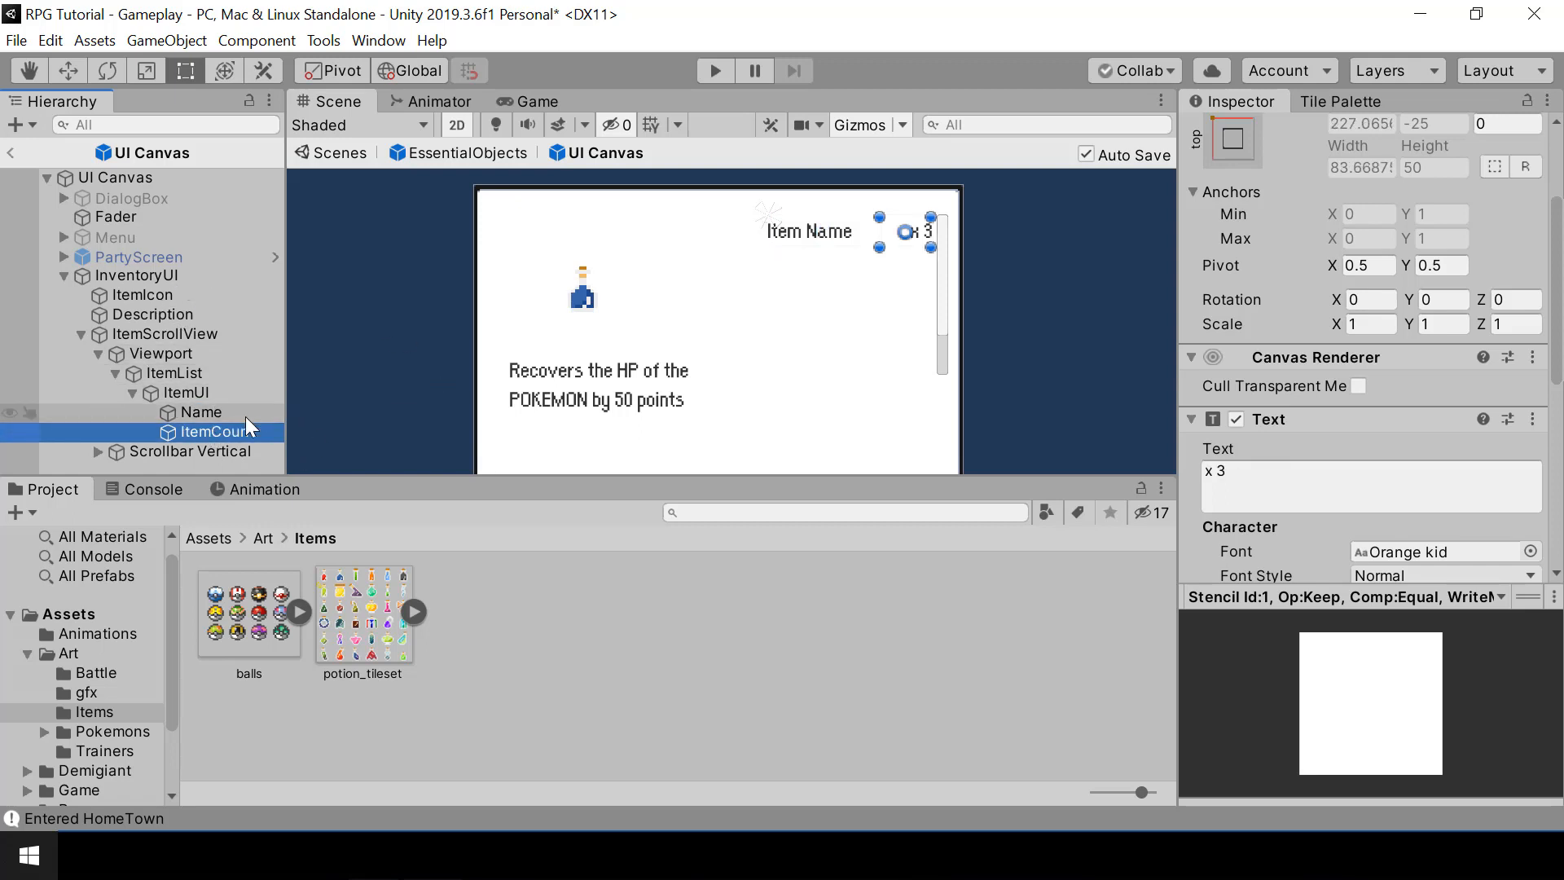
{"action": "left_click", "coordinate": [192, 394]}
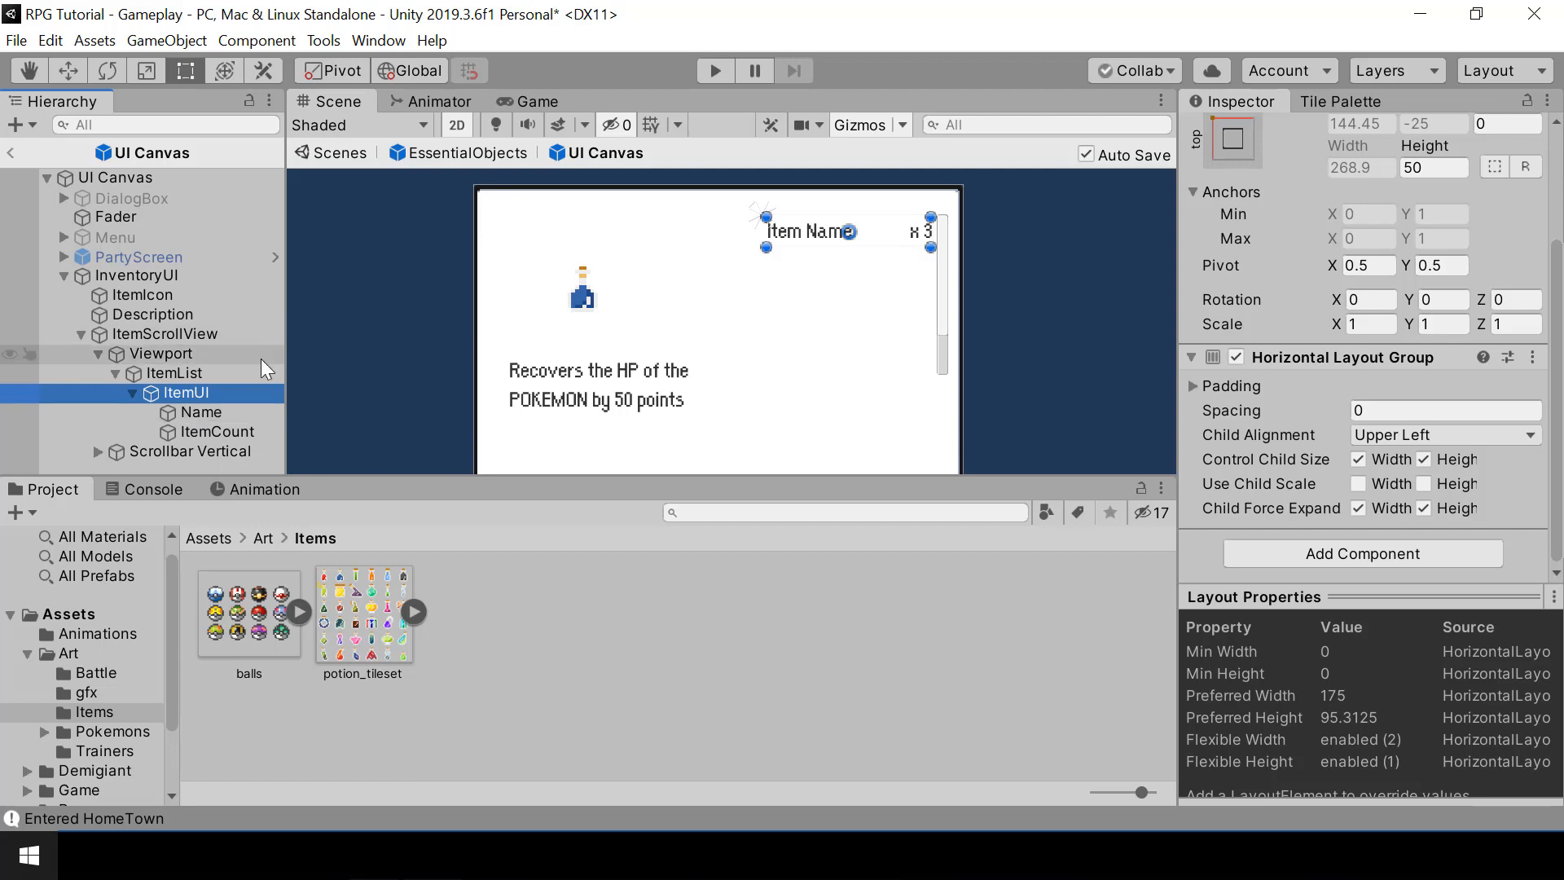
{"action": "left_click", "coordinate": [204, 409]}
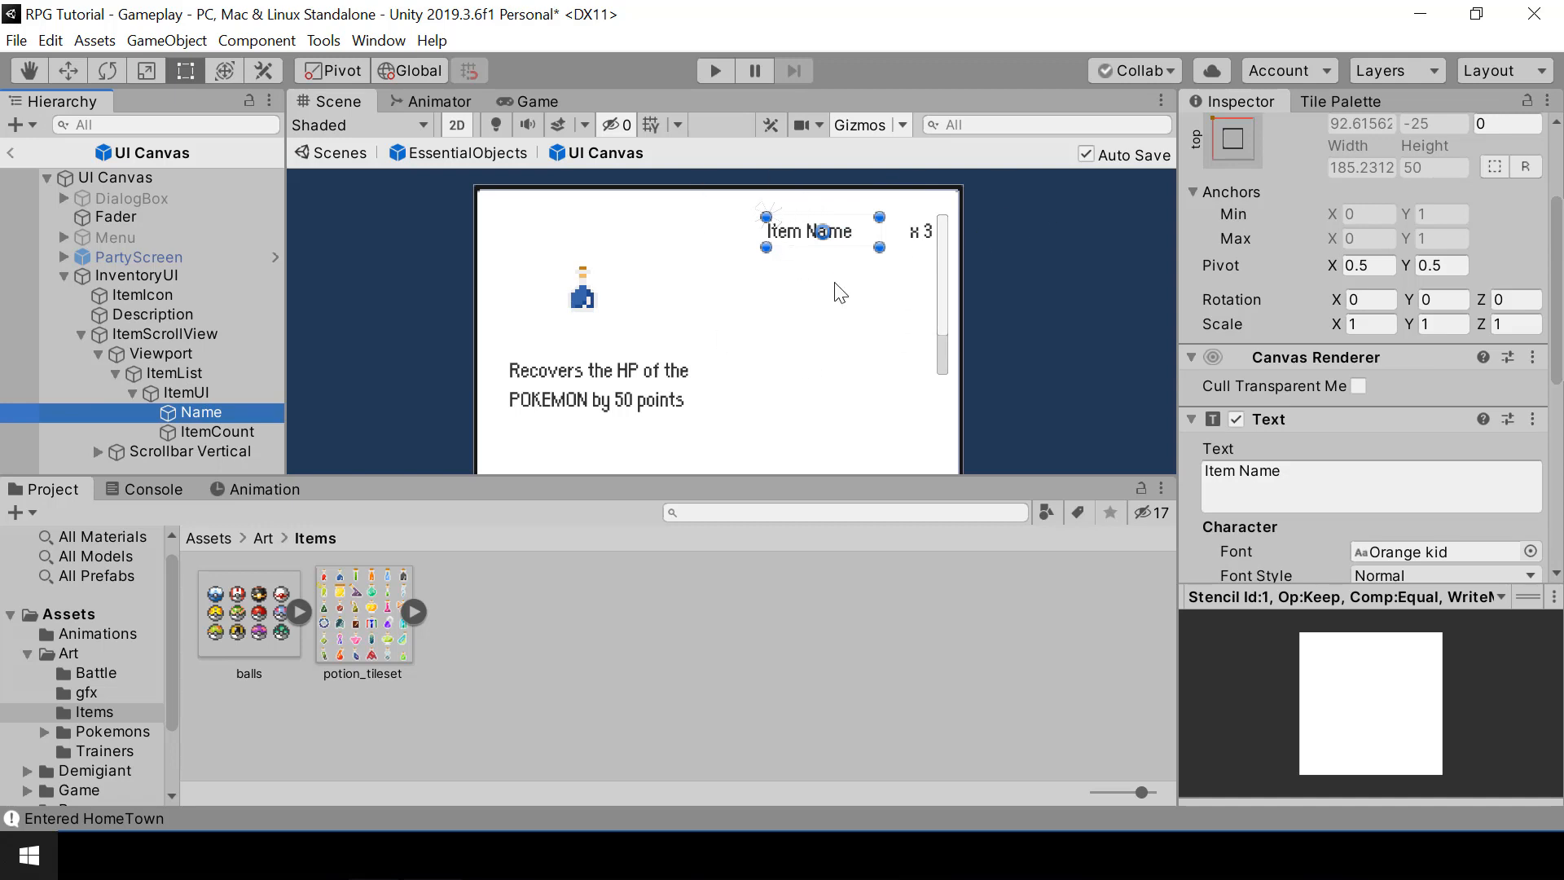
{"action": "left_click", "coordinate": [231, 434]}
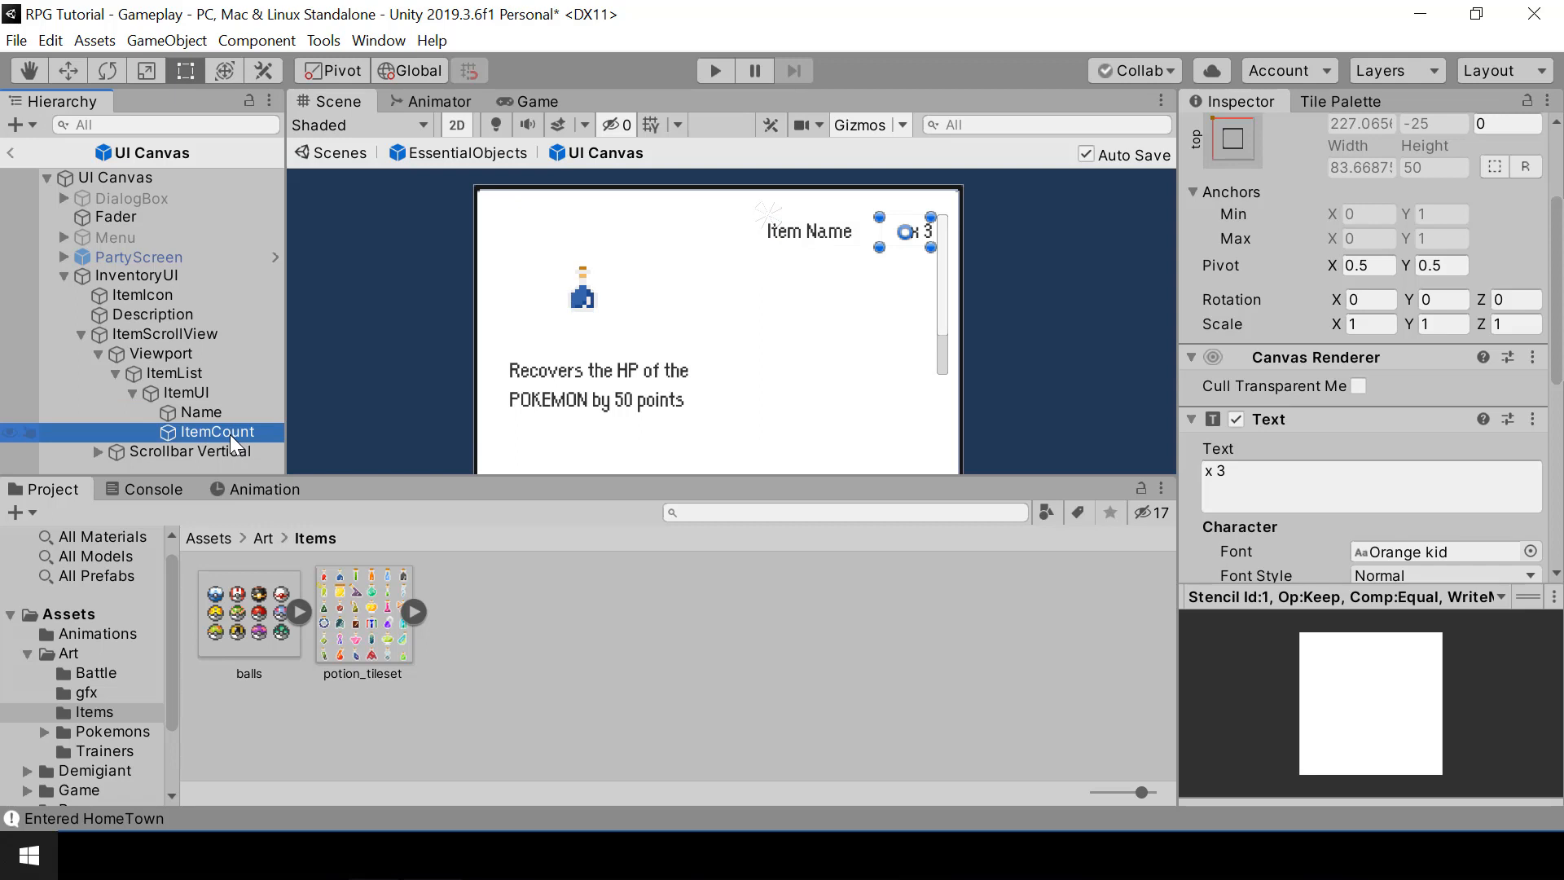
Add a Layout Element to the Name object and enable its preferred width at about 185.49.
{"action": "left_click", "coordinate": [193, 410]}
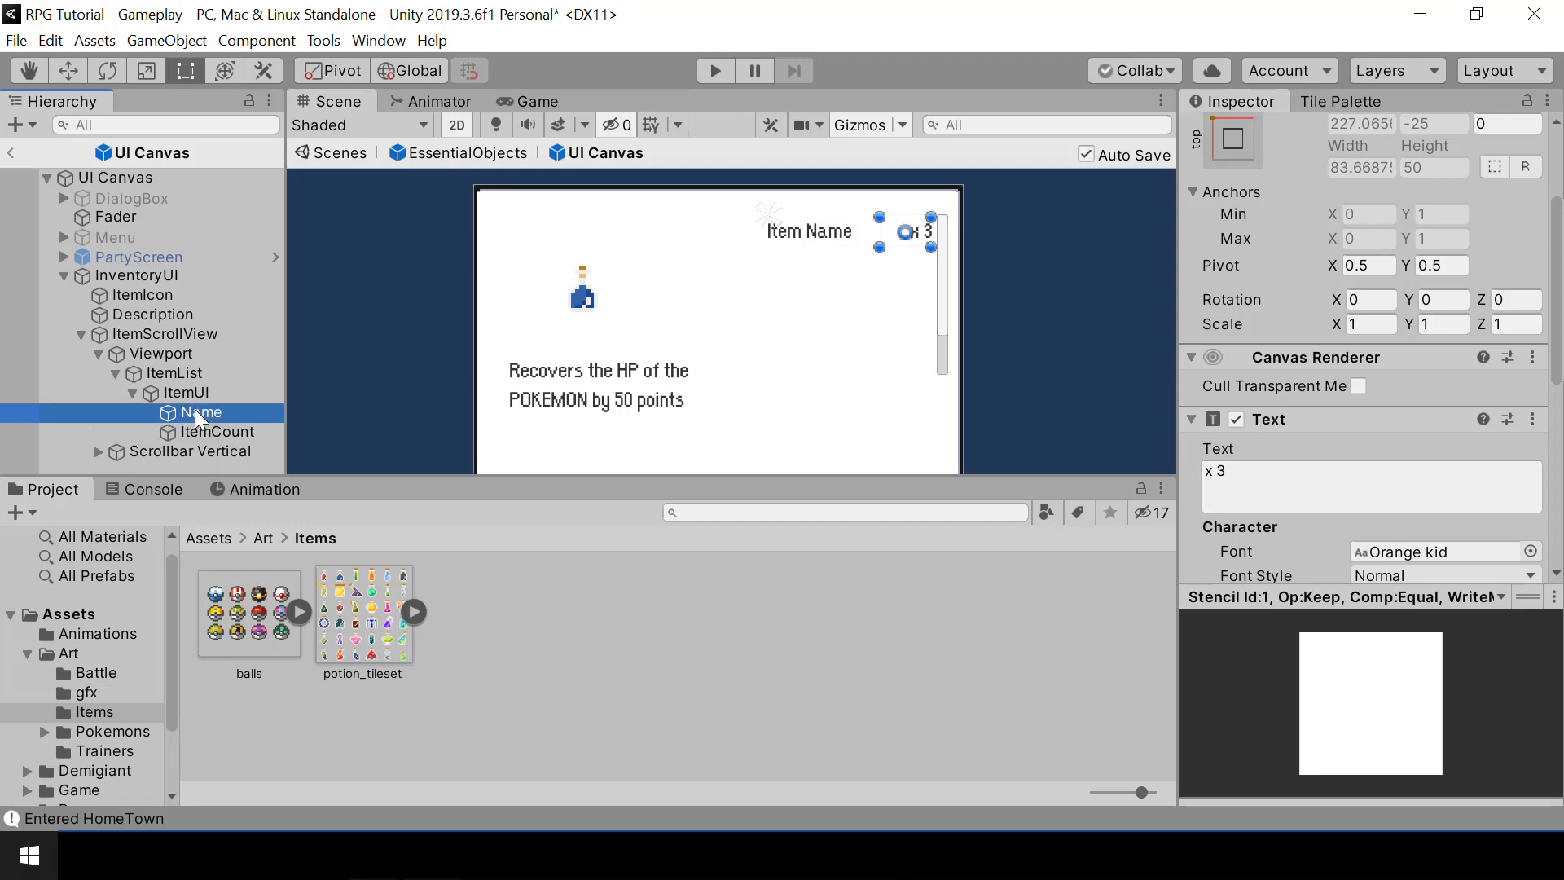
{"action": "scroll", "coordinate": [1431, 463], "scroll_direction": "down", "scroll_amount": 10}
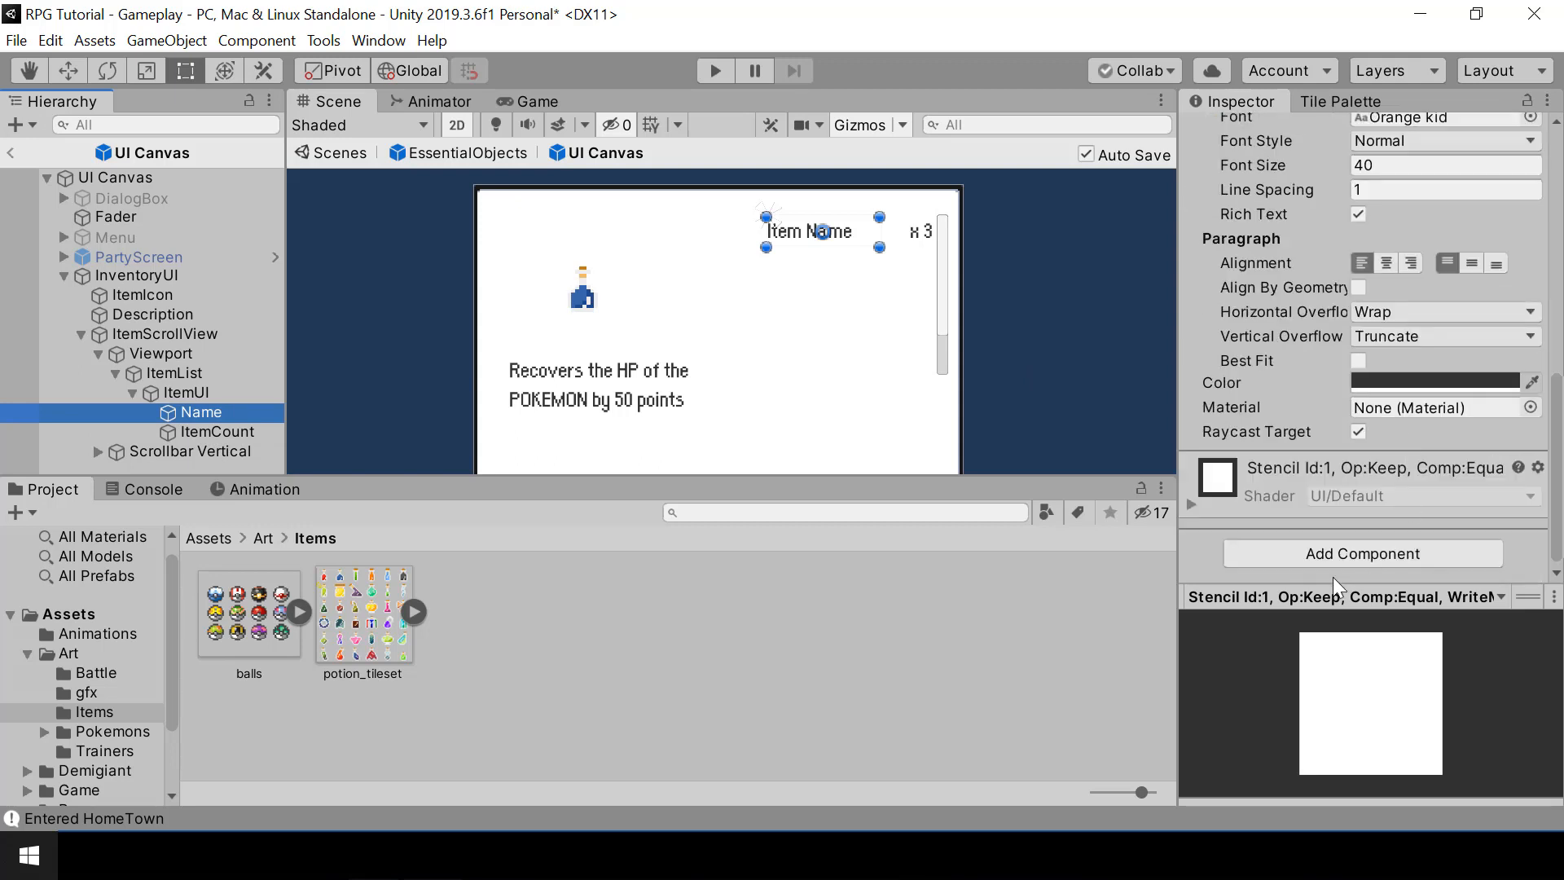
{"action": "left_click", "coordinate": [1352, 552]}
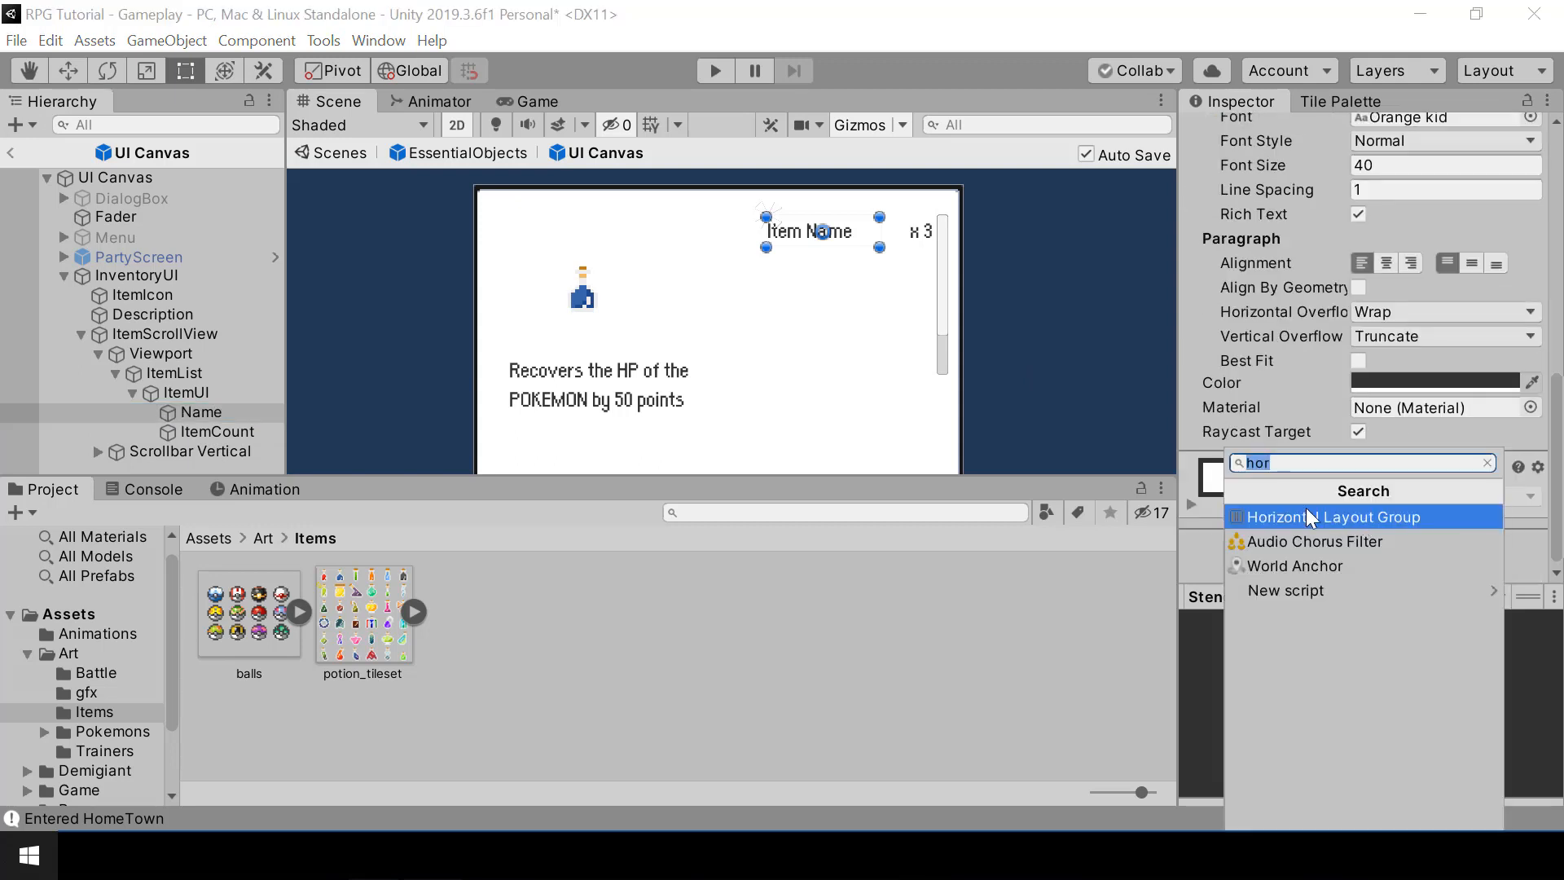
{"action": "type", "text": "la"}
{"action": "key", "text": "Return"}
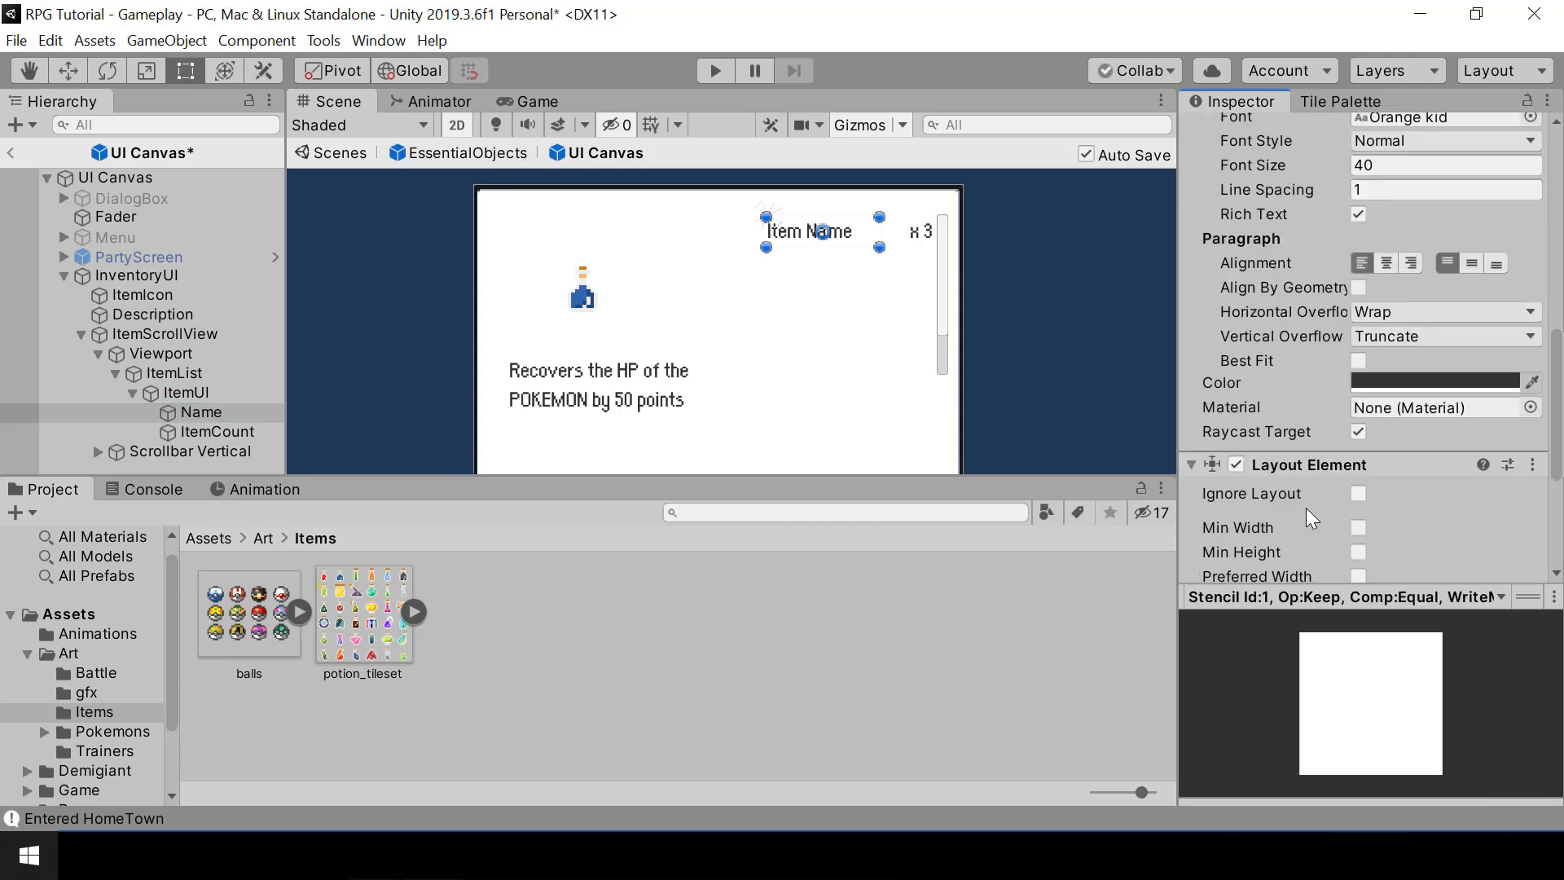
{"action": "scroll", "coordinate": [1377, 357], "scroll_direction": "down", "scroll_amount": 5}
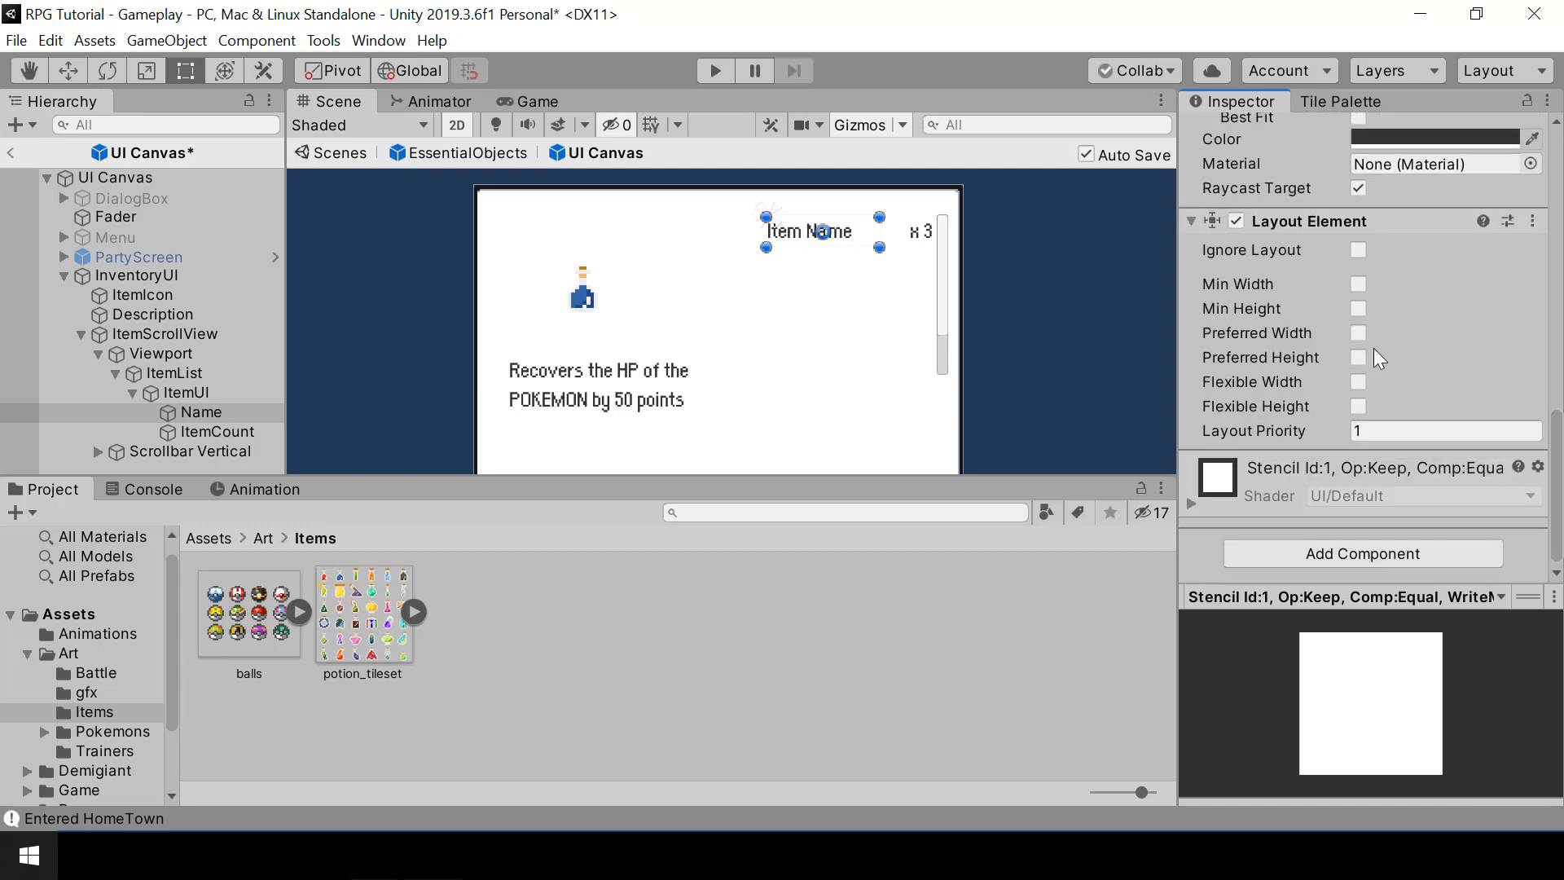
{"action": "left_click", "coordinate": [1355, 334]}
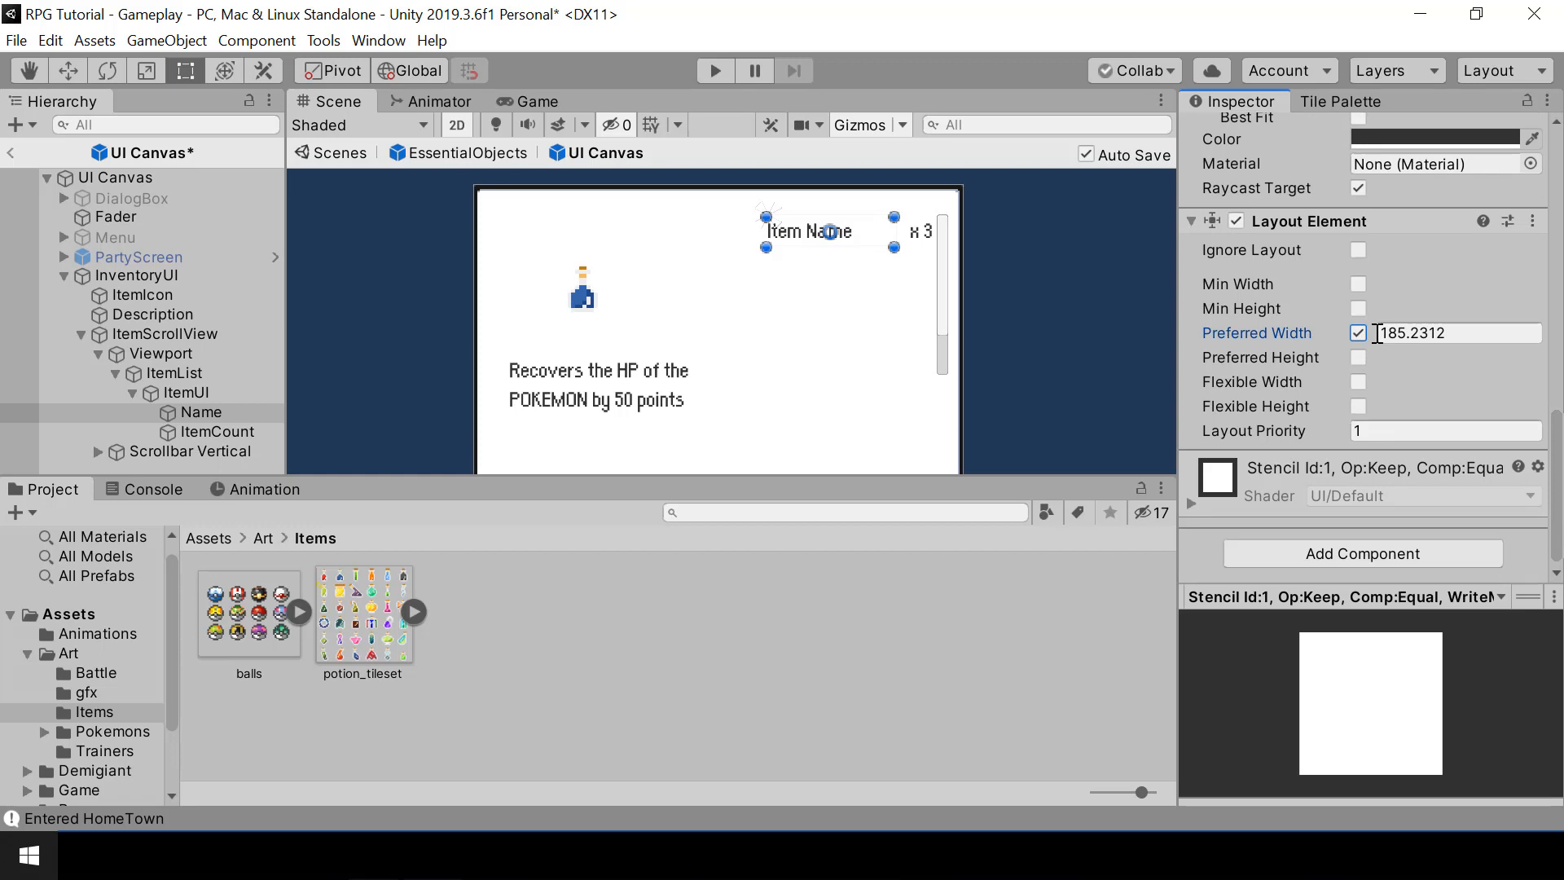
{"action": "mouse_move", "coordinate": [1378, 338]}
{"action": "left_mouse_down"}
{"action": "mouse_move", "coordinate": [1321, 325]}
{"action": "mouse_move", "coordinate": [1431, 364]}
{"action": "mouse_move", "coordinate": [1375, 330]}
{"action": "left_mouse_up"}
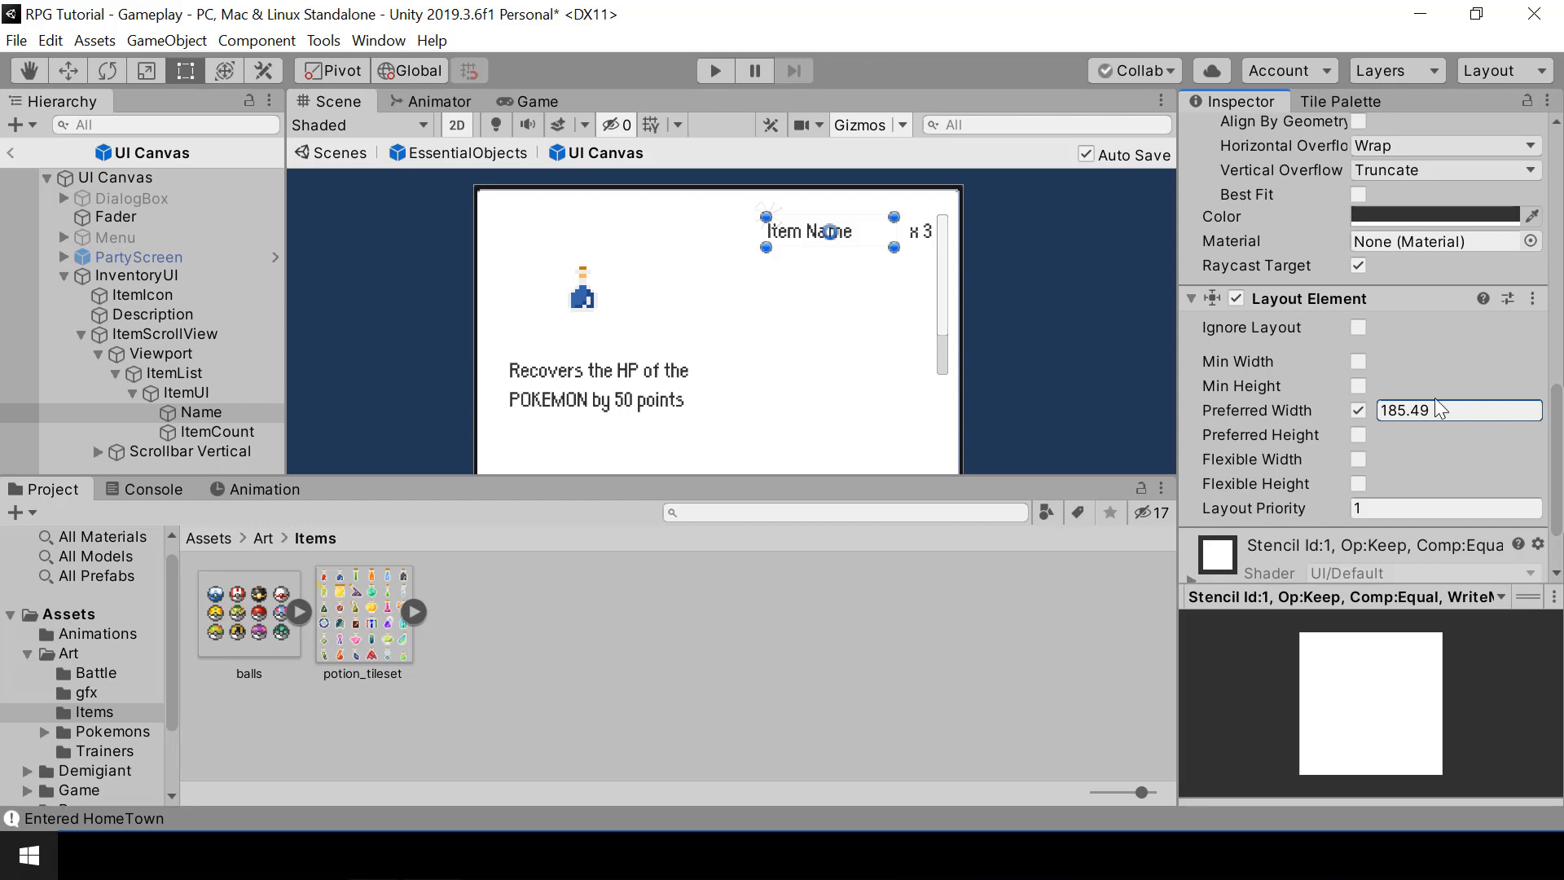
Adjust the Name object's Layout Element preferred width to about 192.6.
{"action": "left_click_drag", "start_coordinate": [1373, 413], "coordinate": [1191, 402]}
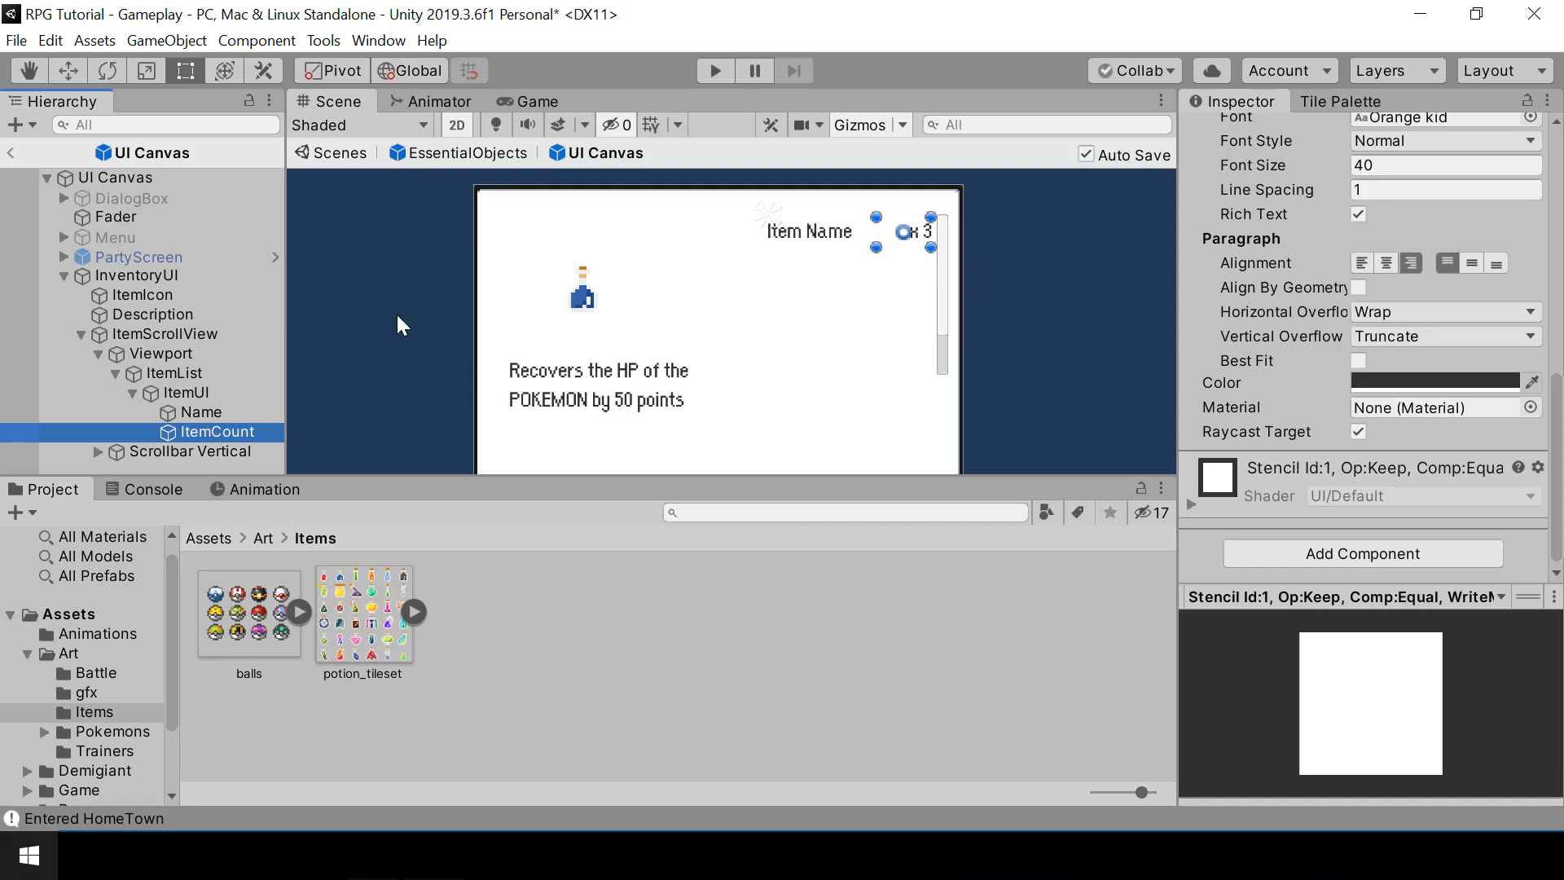
{"action": "left_click", "coordinate": [202, 417]}
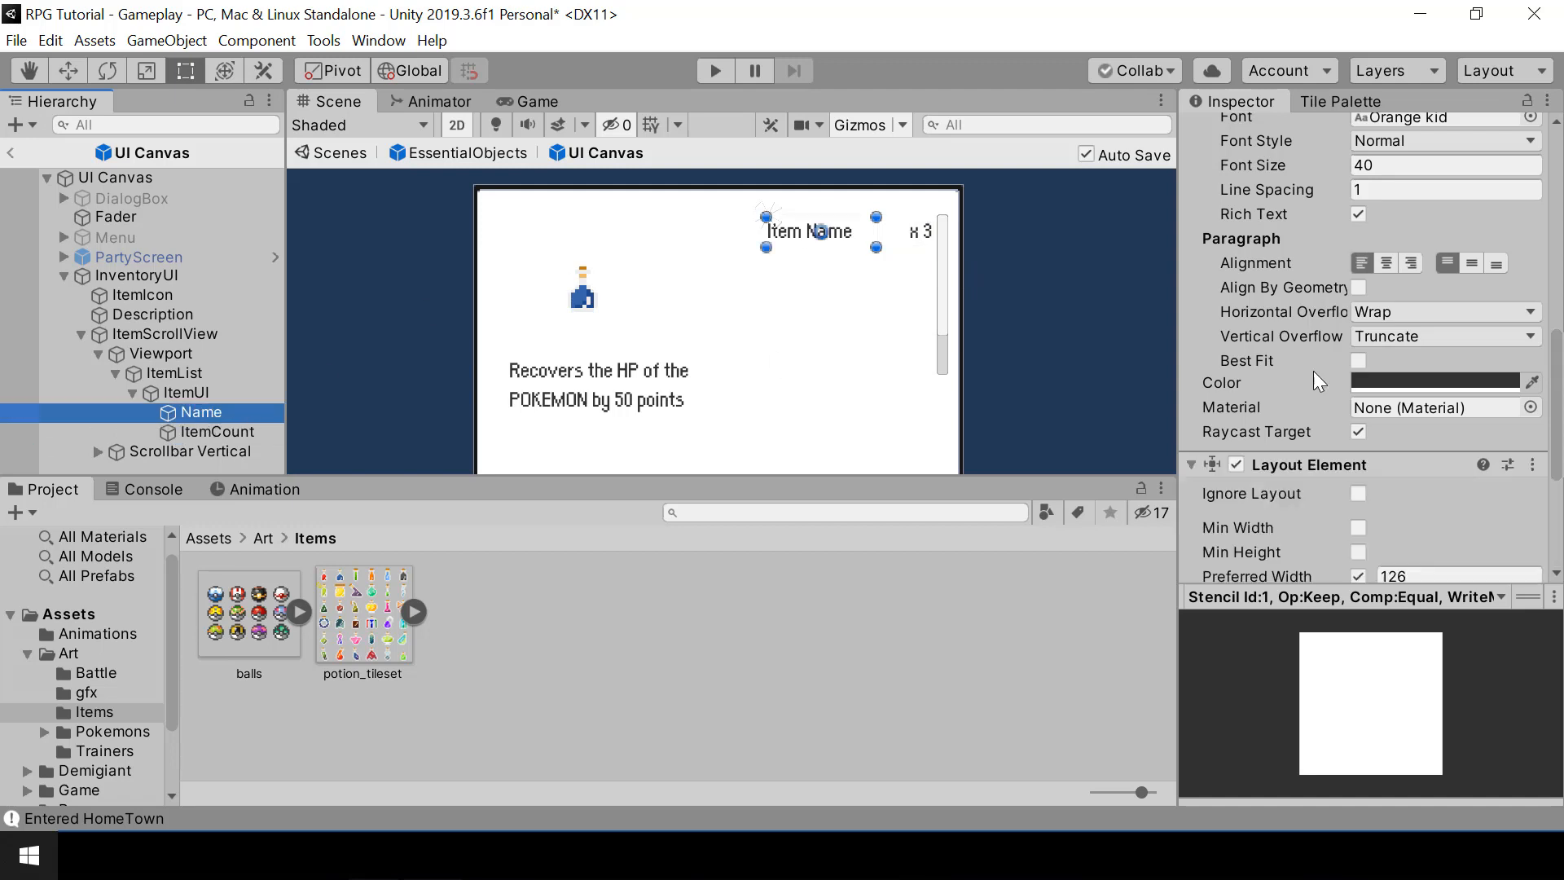
{"action": "scroll", "coordinate": [1407, 456], "scroll_direction": "down", "scroll_amount": 5}
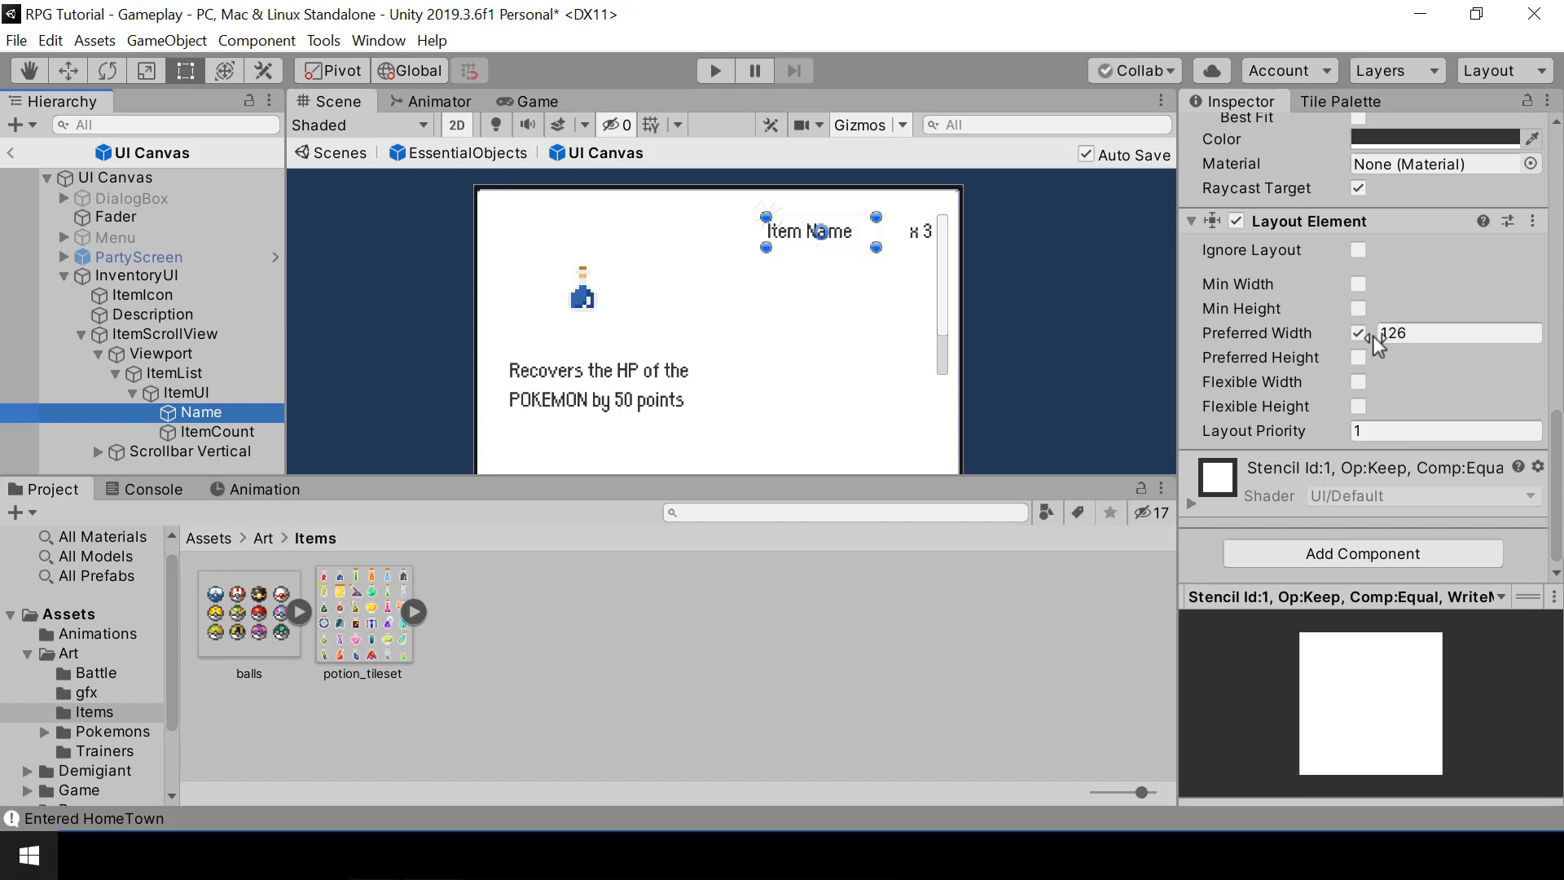
{"action": "left_click_drag", "start_coordinate": [1371, 336], "coordinate": [77, 442]}
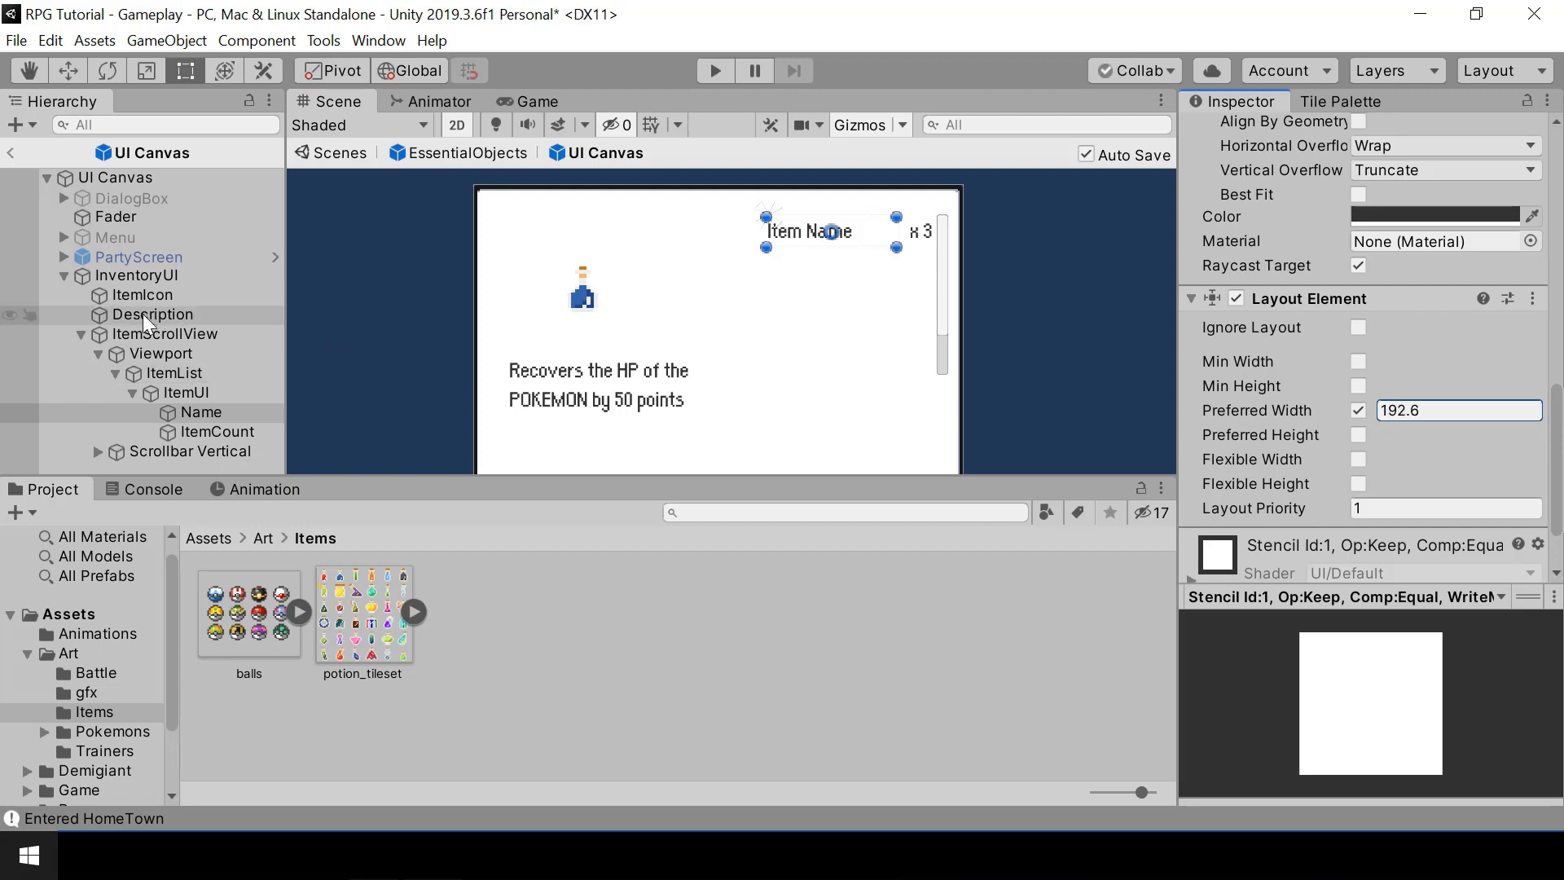
Widen ItemScrollView toward the description text and set the Name object's preferred width to about 237.2.
{"action": "left_click", "coordinate": [148, 334]}
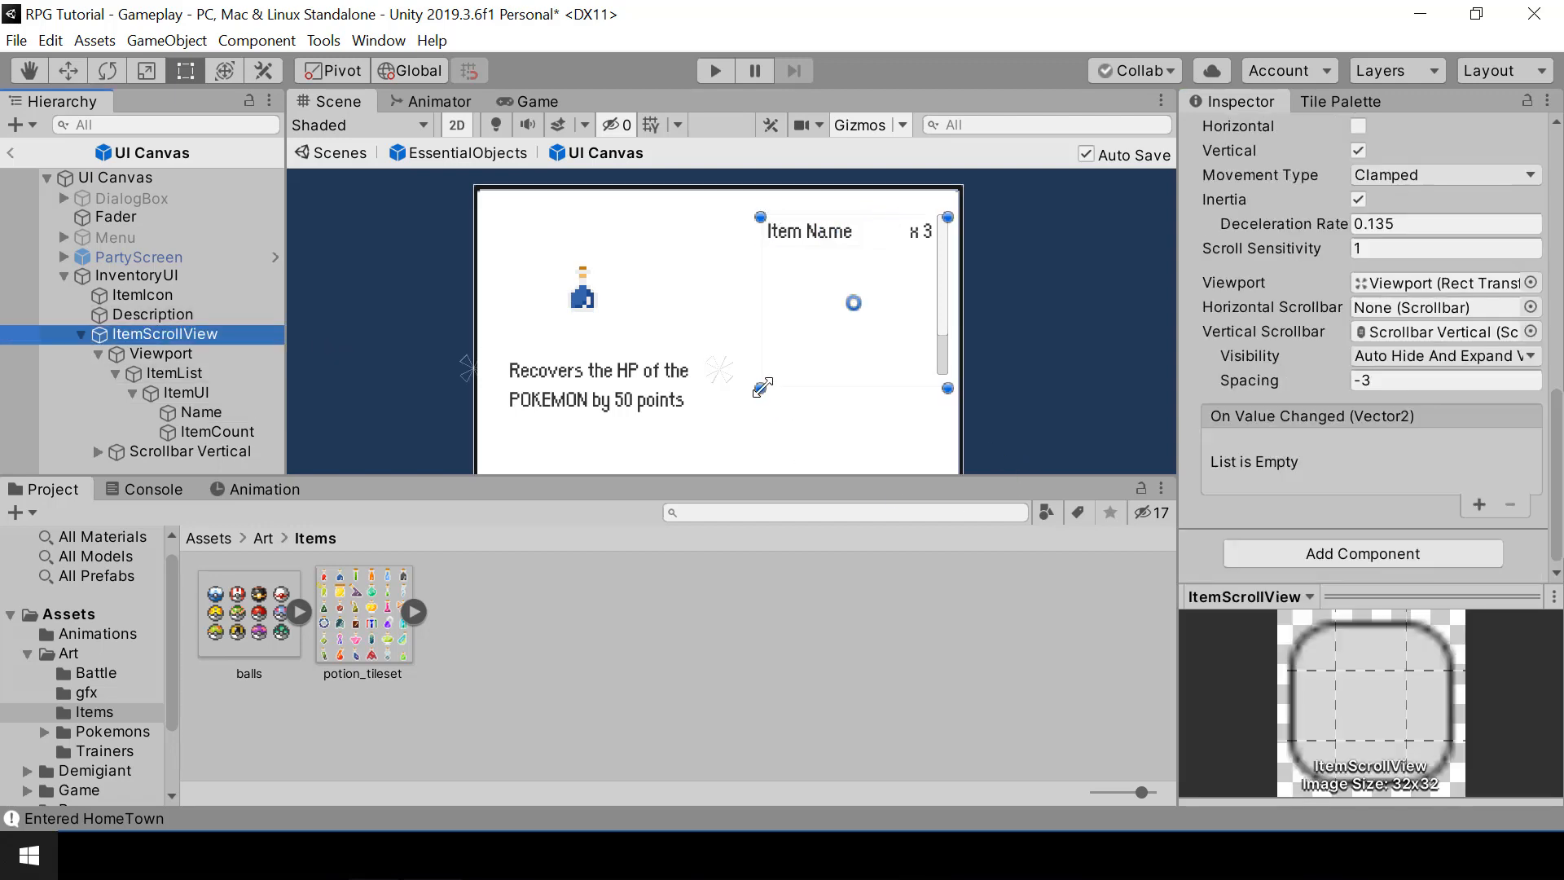
{"action": "left_click_drag", "start_coordinate": [763, 388], "coordinate": [737, 392]}
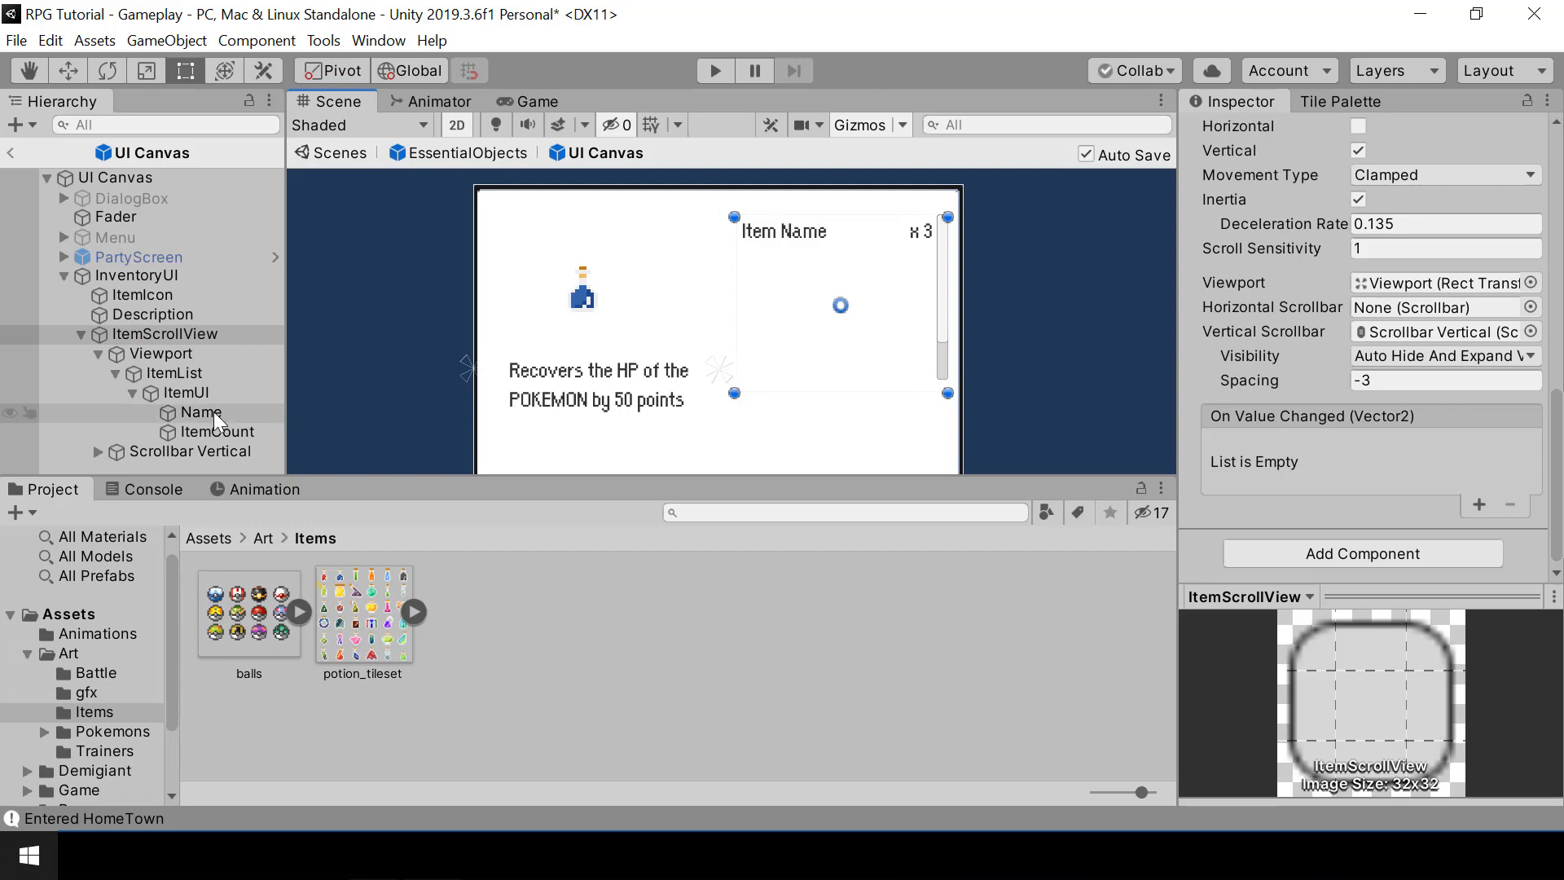
{"action": "left_click", "coordinate": [213, 412]}
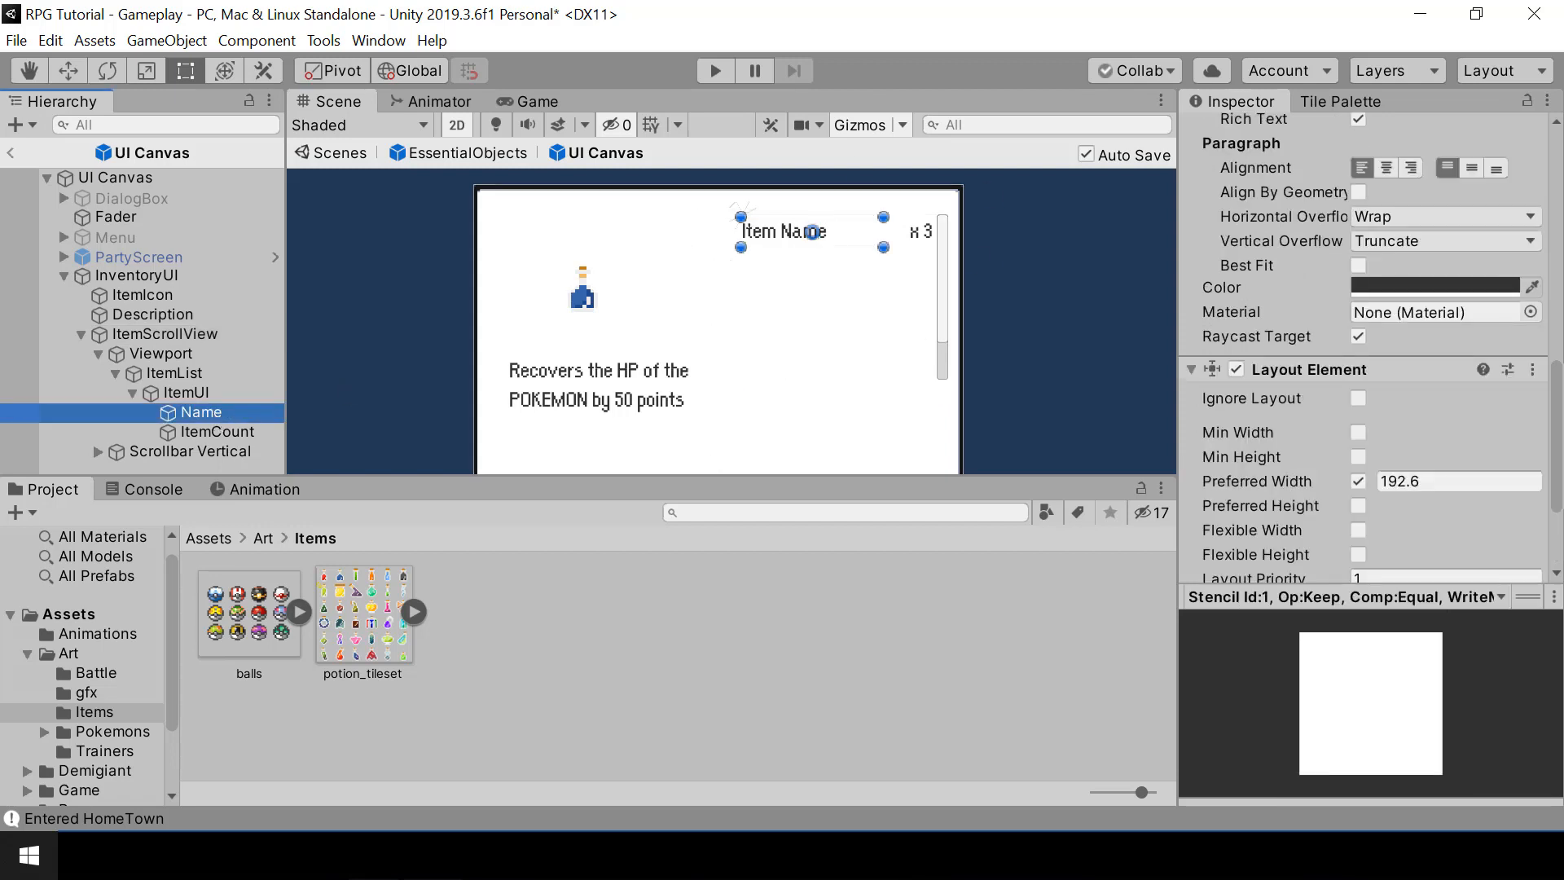
{"action": "left_click_drag", "start_coordinate": [1375, 481], "coordinate": [1546, 506]}
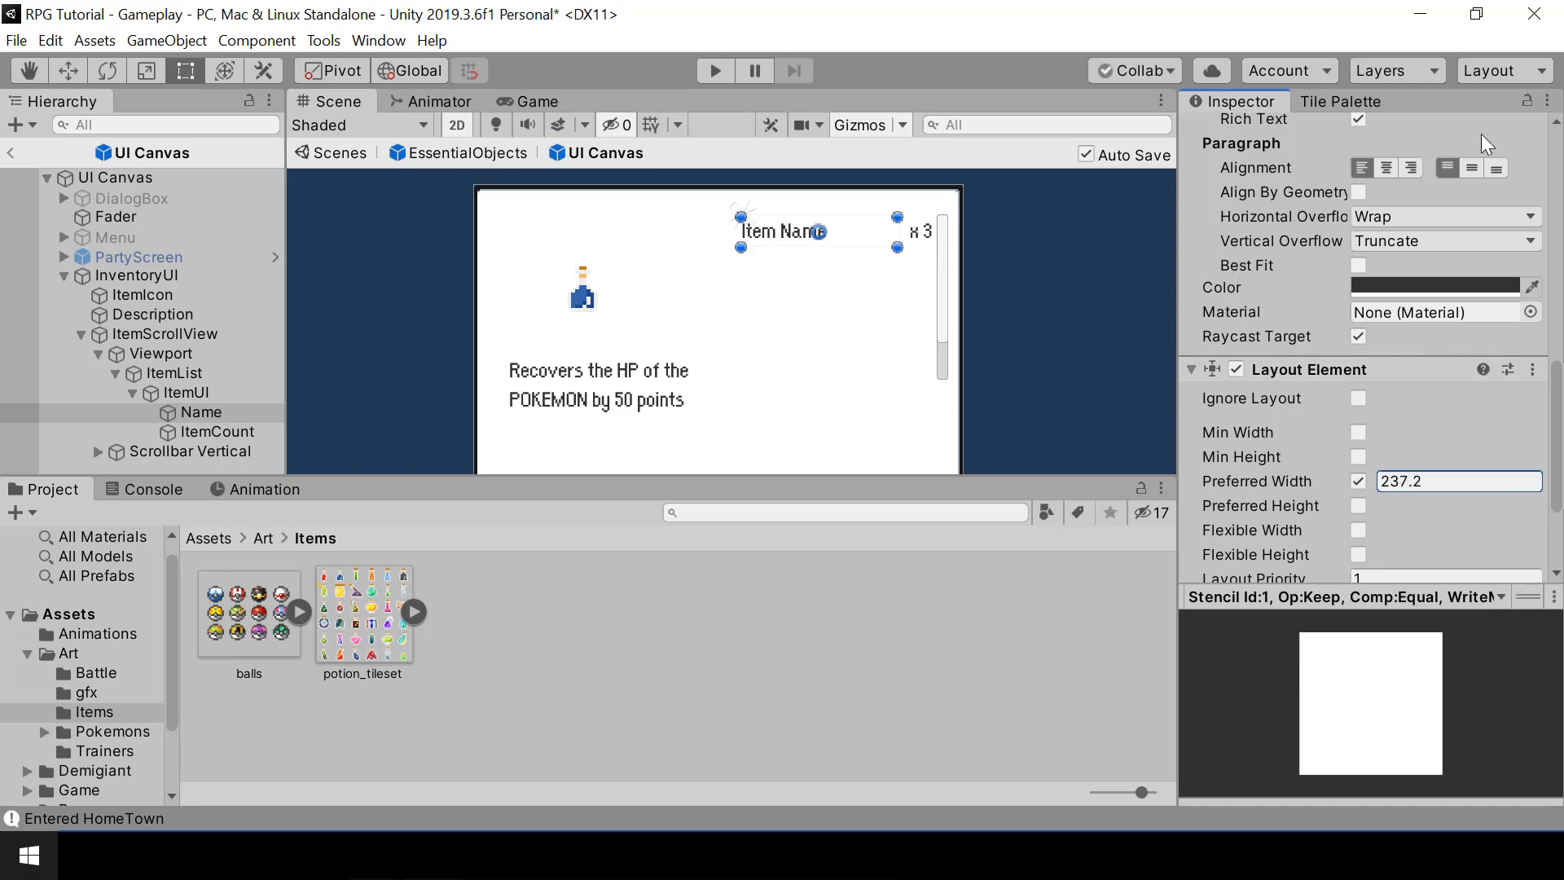
Duplicate ItemUI three times inside ItemList to make four list entries.
{"action": "left_click", "coordinate": [133, 393]}
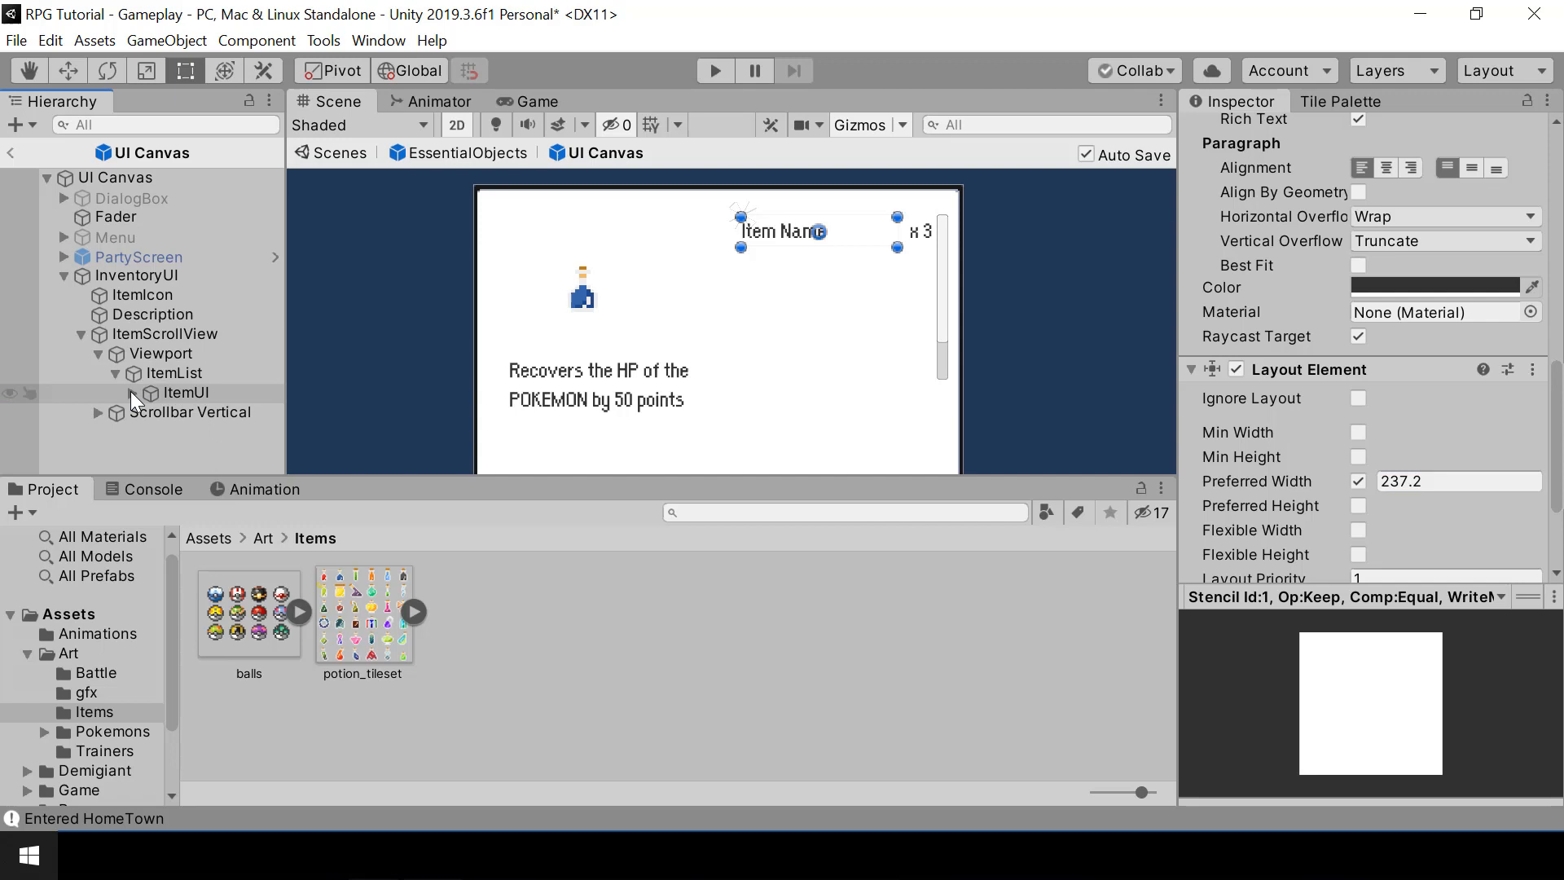
{"action": "left_click", "coordinate": [189, 390]}
{"action": "key", "text": "ctrl+d"}
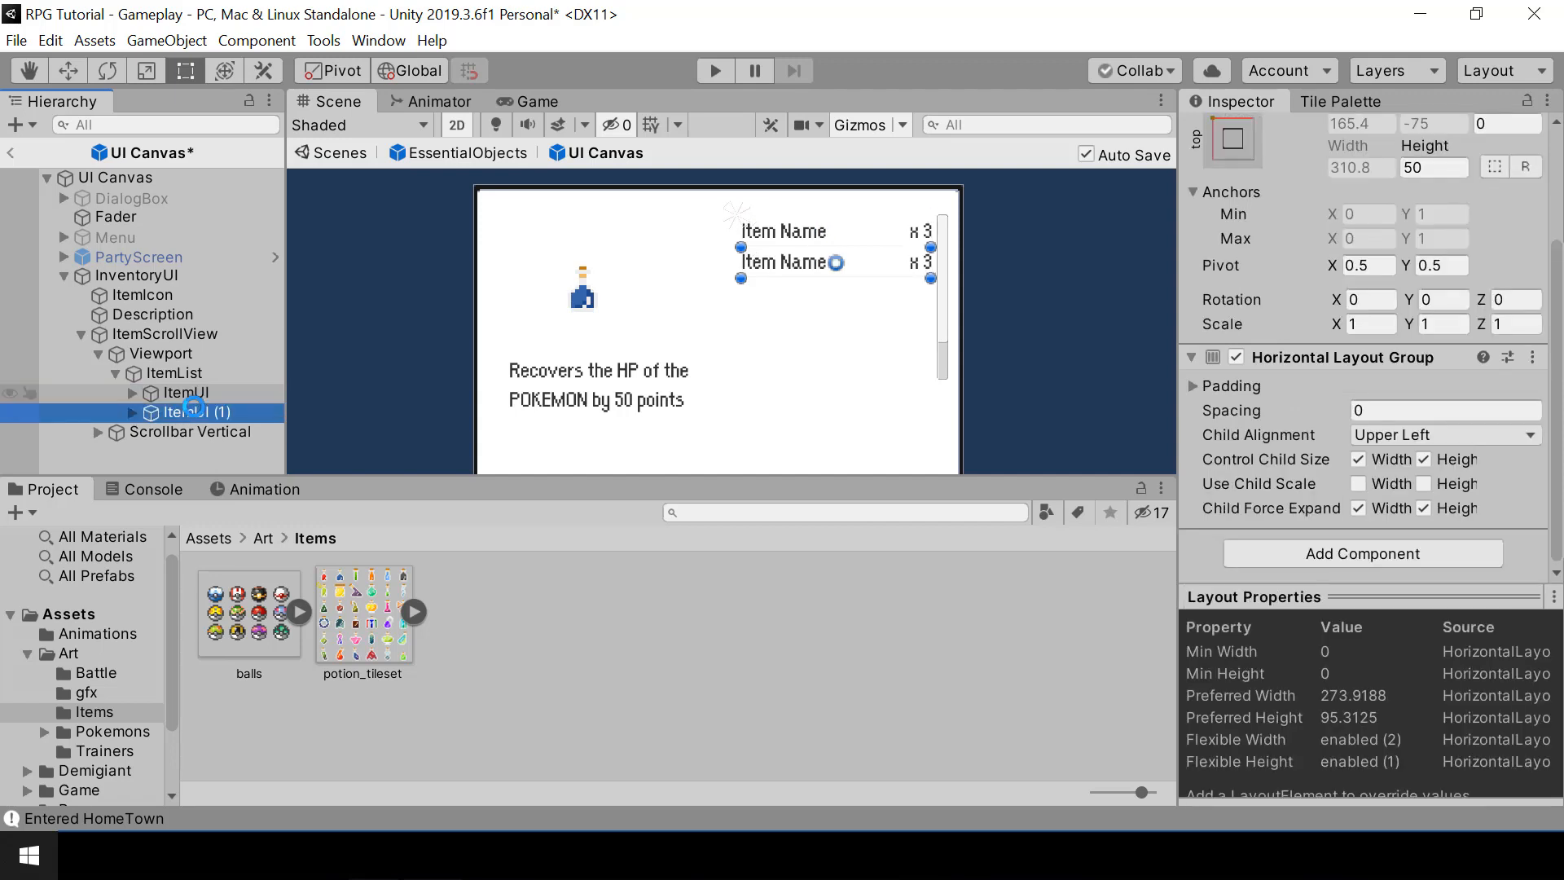
{"action": "key", "text": "ctrl+d"}
{"action": "key", "text": "ctrl+d"}
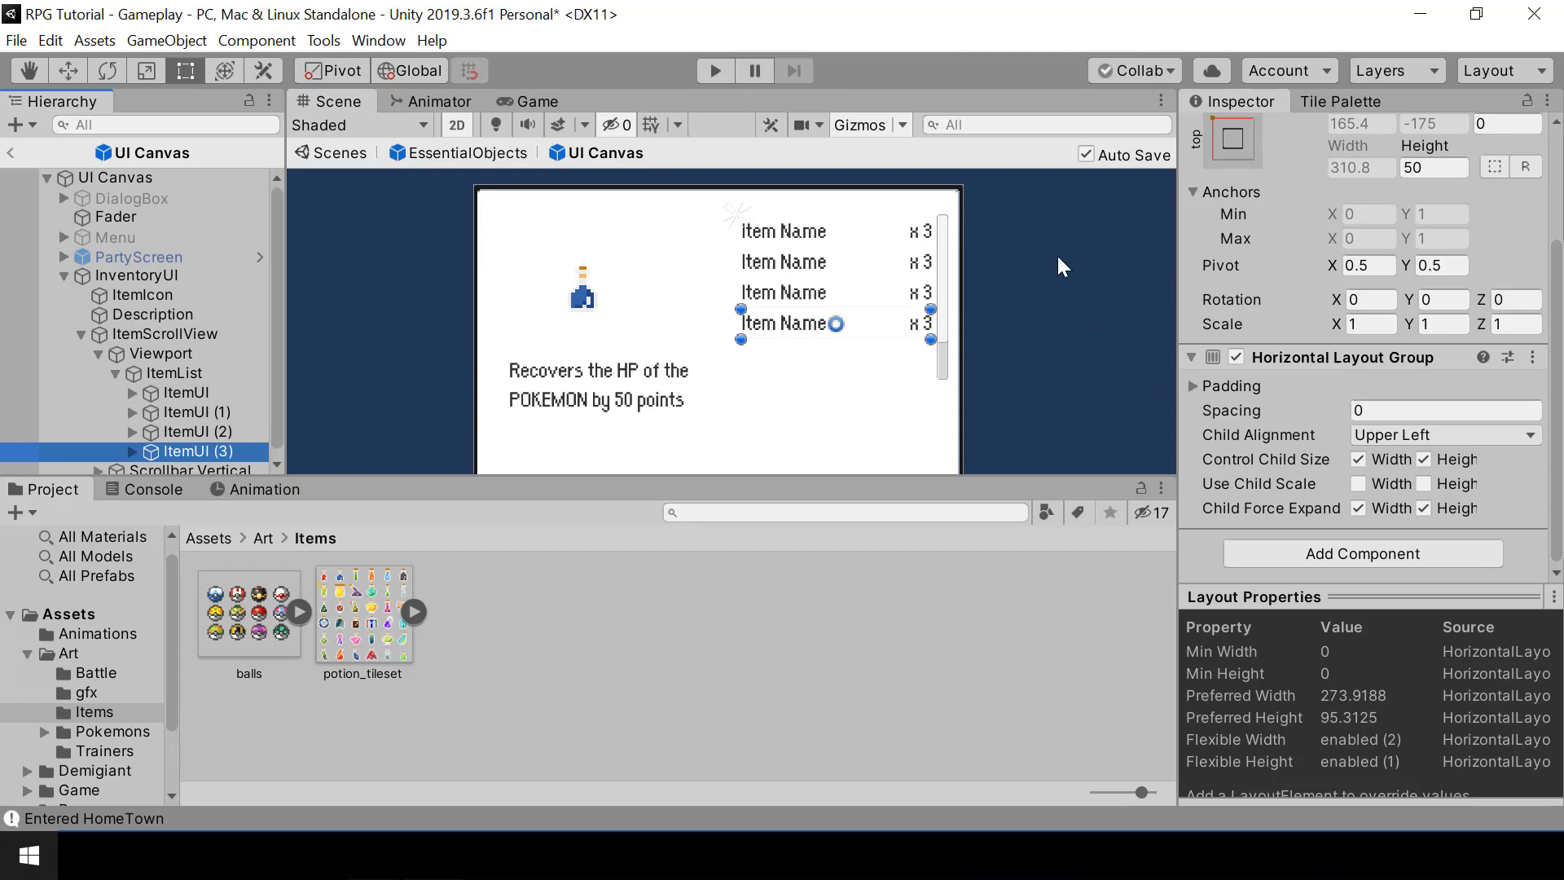
Run the game to test the inventory list's vertical scrollbar, and stop play mode.
{"action": "scroll", "coordinate": [1063, 270], "scroll_direction": "up", "scroll_amount": 1}
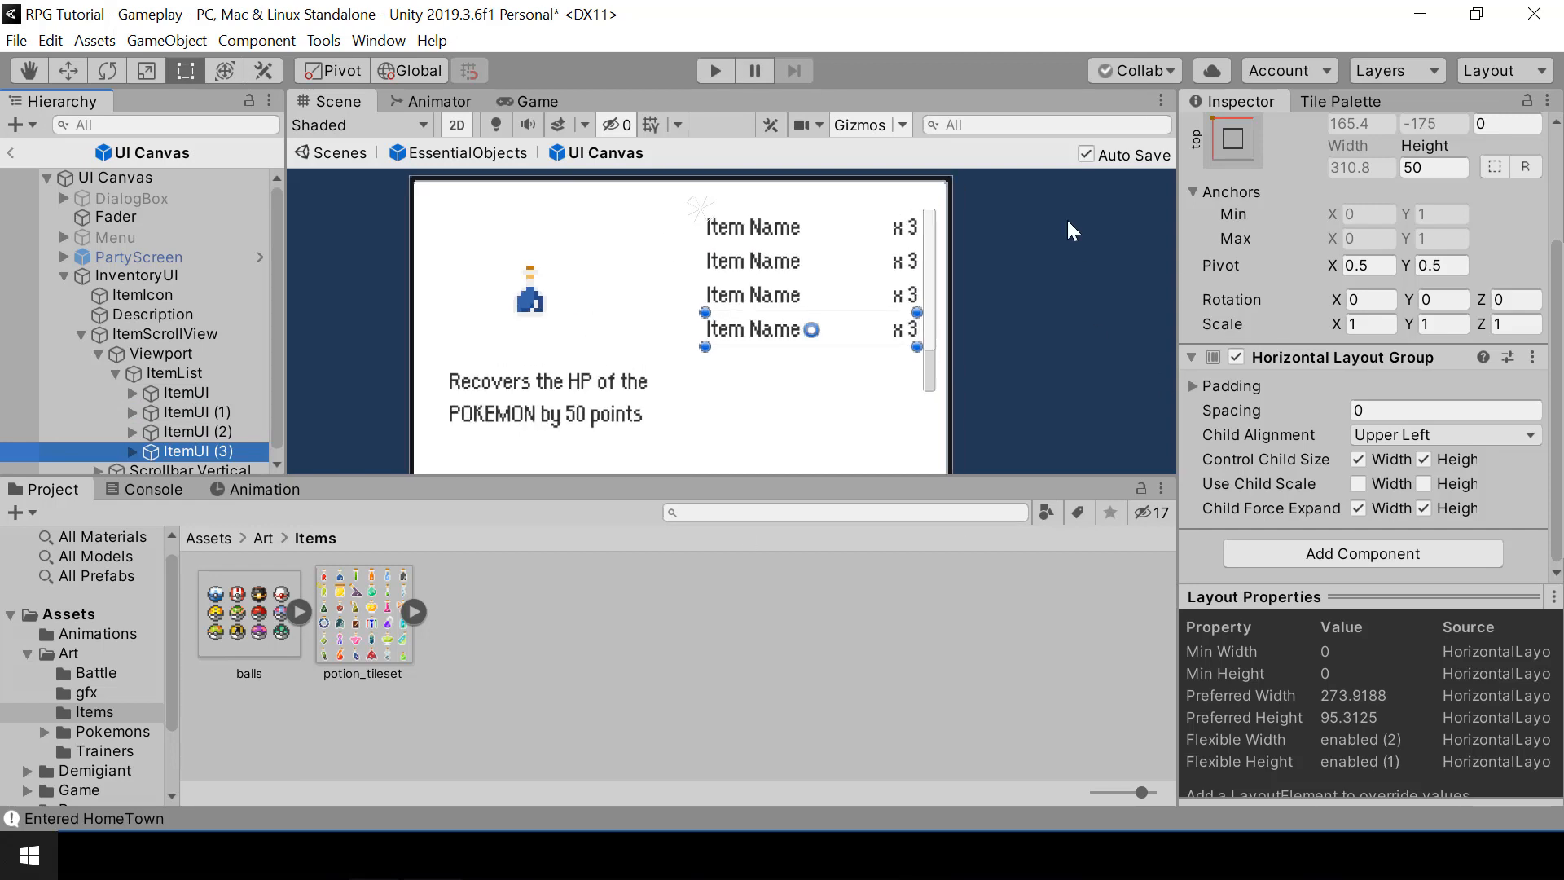
{"action": "left_click", "coordinate": [716, 68]}
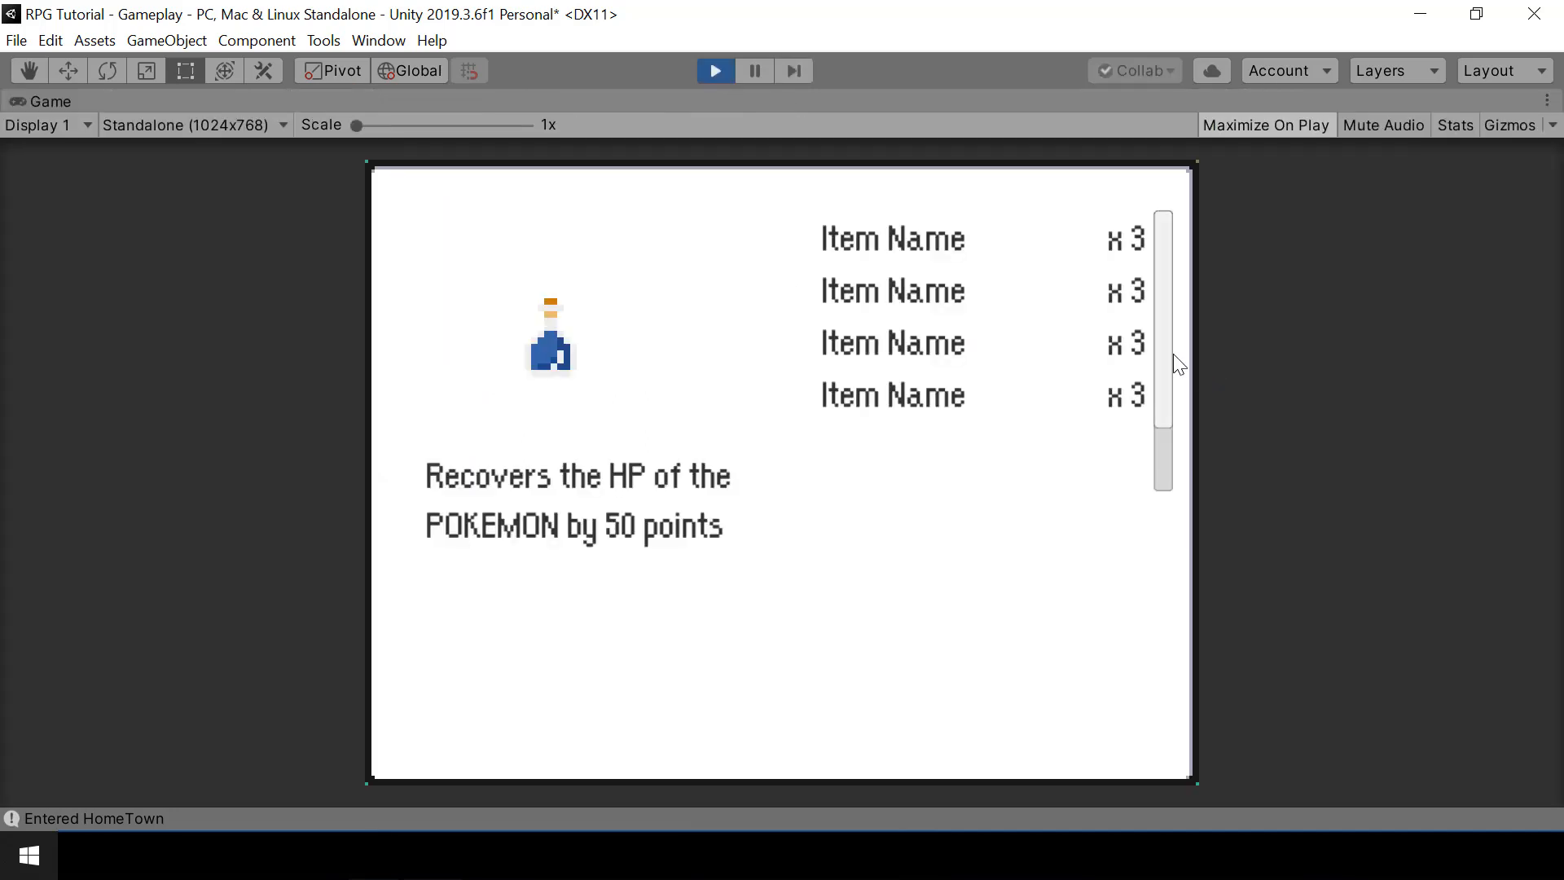
{"action": "mouse_move", "coordinate": [1162, 346]}
{"action": "left_mouse_down"}
{"action": "mouse_move", "coordinate": [1163, 417]}
{"action": "mouse_move", "coordinate": [1157, 365]}
{"action": "mouse_move", "coordinate": [1179, 415]}
{"action": "mouse_move", "coordinate": [1165, 346]}
{"action": "left_mouse_up"}
{"action": "left_click", "coordinate": [716, 70]}
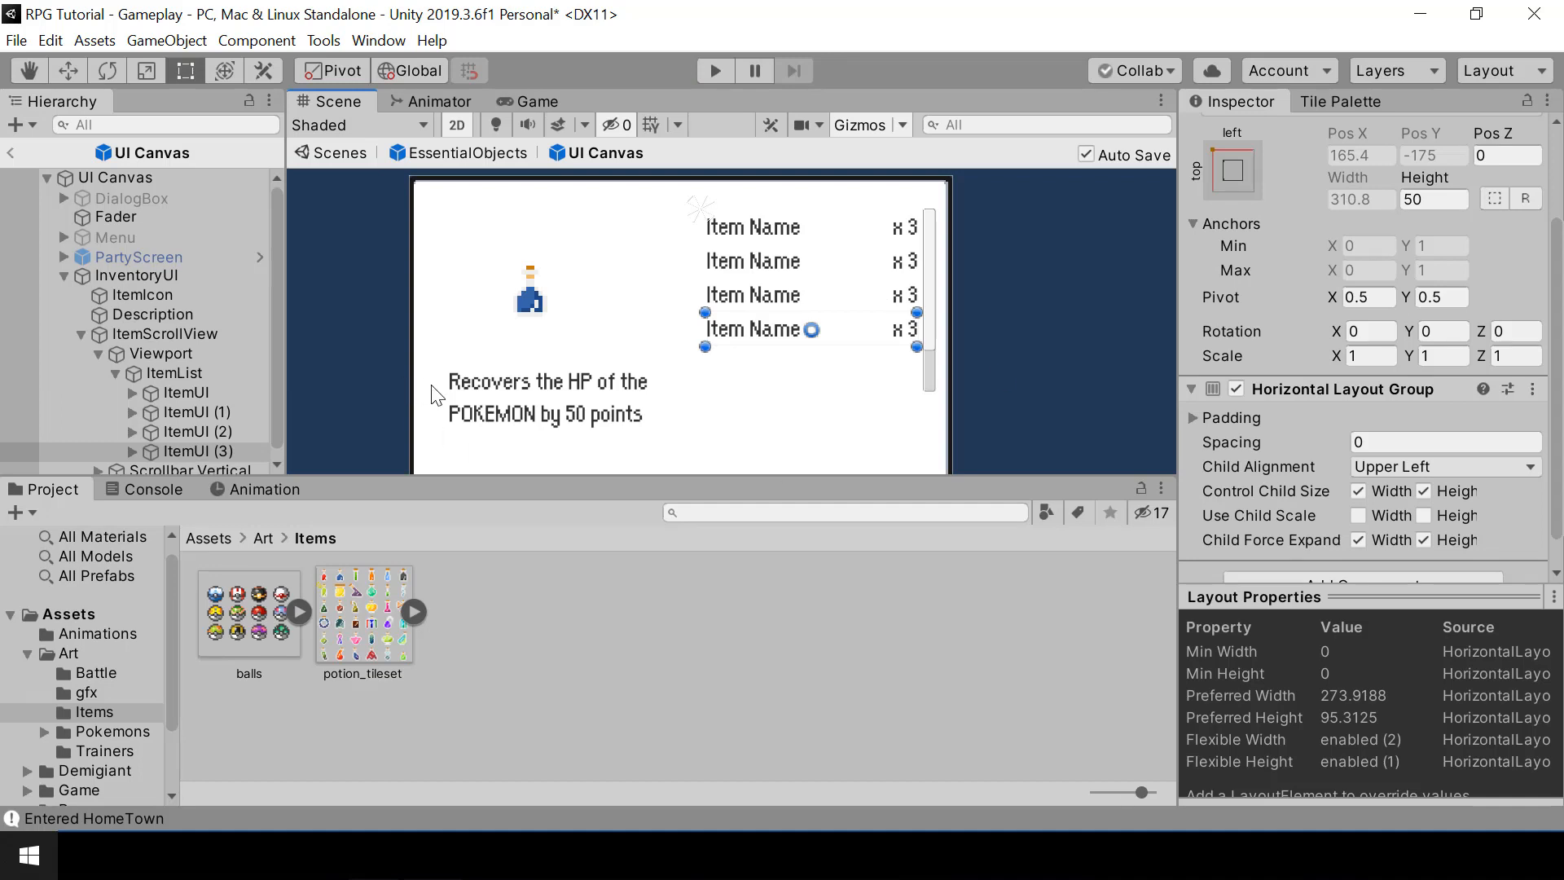
Compare ItemList's bounds with its first and last entries and try stretching its height to about 393.1.
{"action": "left_click", "coordinate": [172, 375]}
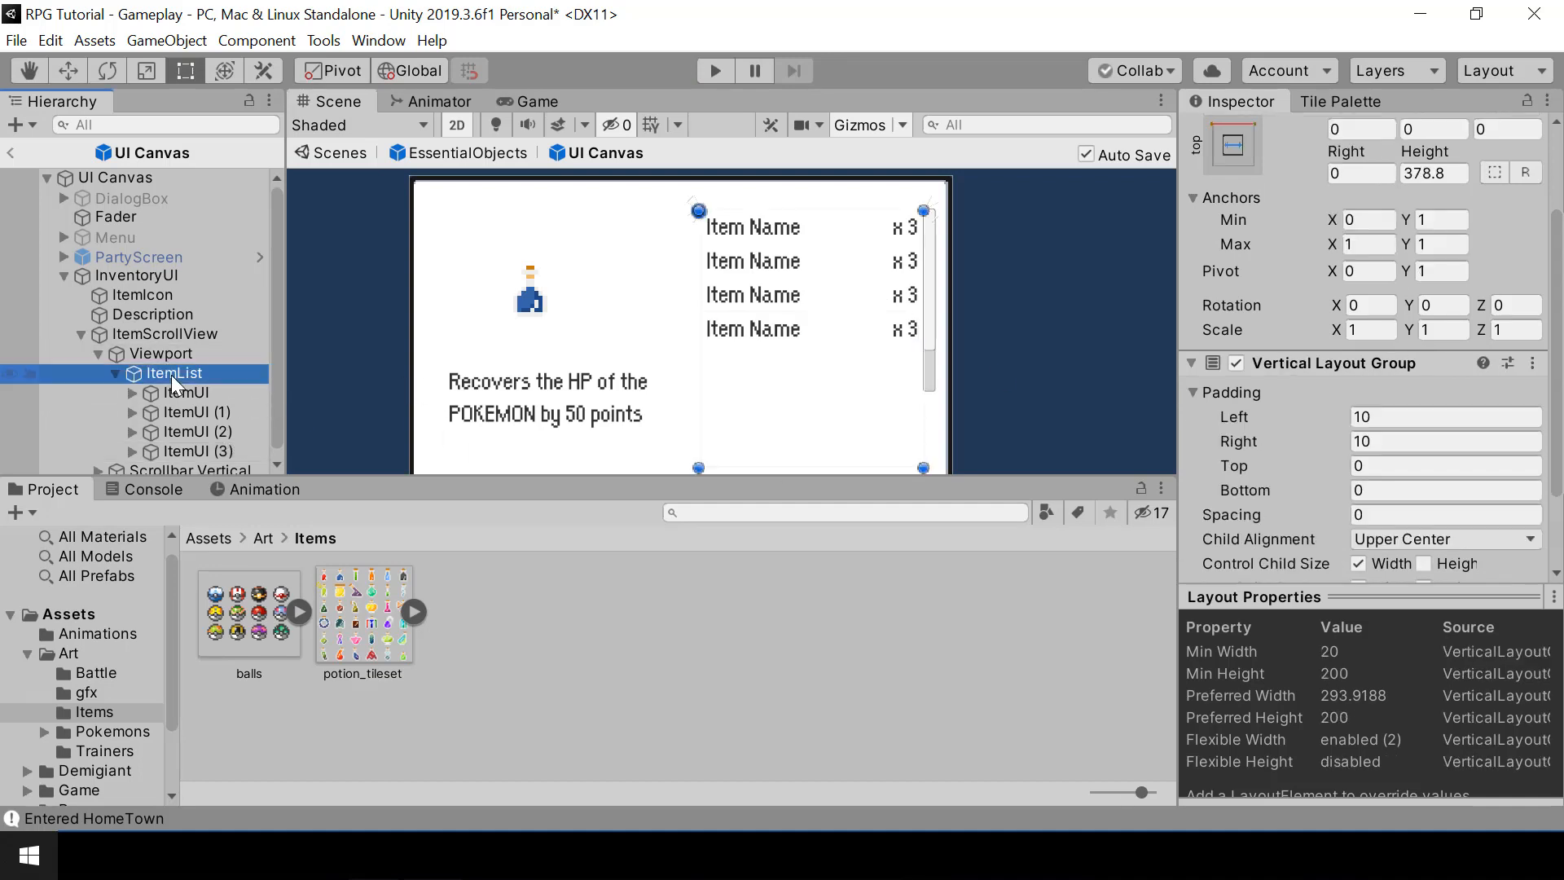
{"action": "scroll", "coordinate": [692, 349], "scroll_direction": "down", "scroll_amount": 1}
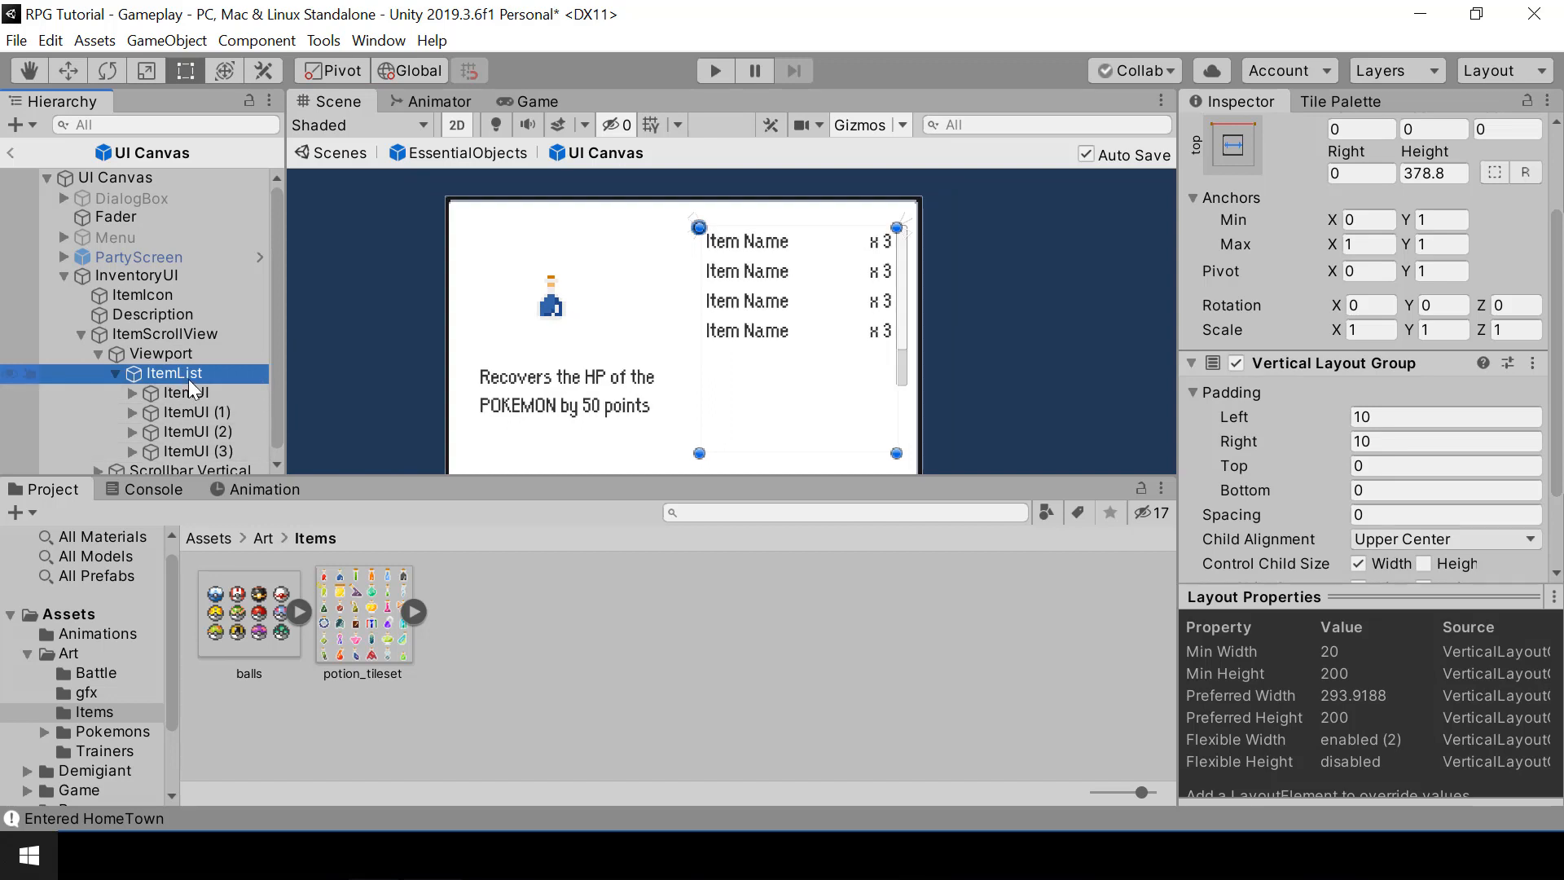
{"action": "left_click", "coordinate": [199, 398]}
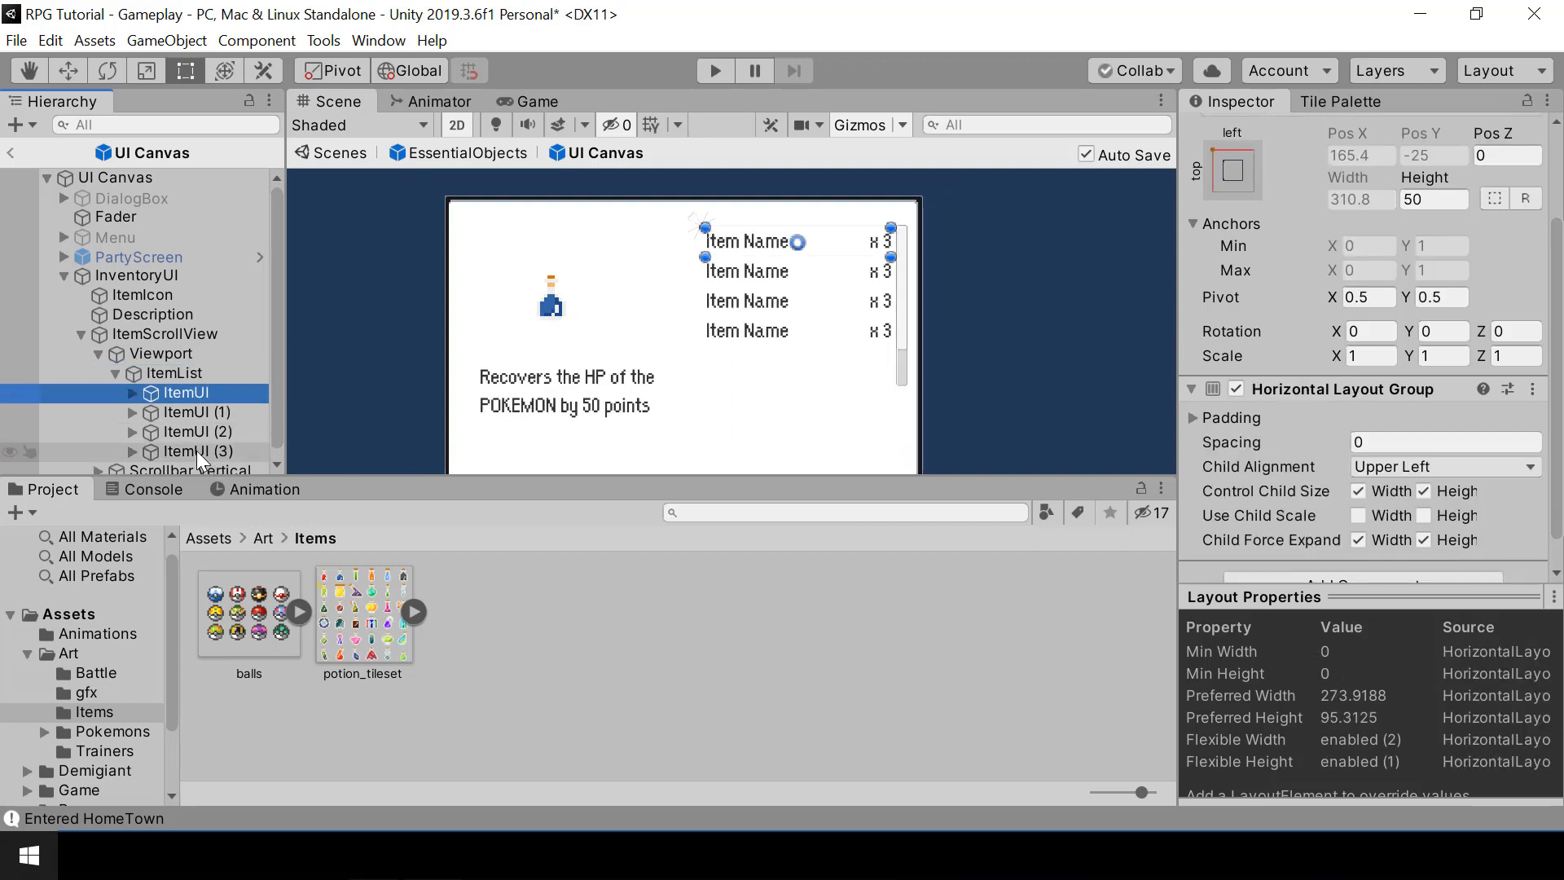
{"action": "left_click", "coordinate": [197, 451]}
{"action": "left_click", "coordinate": [180, 376]}
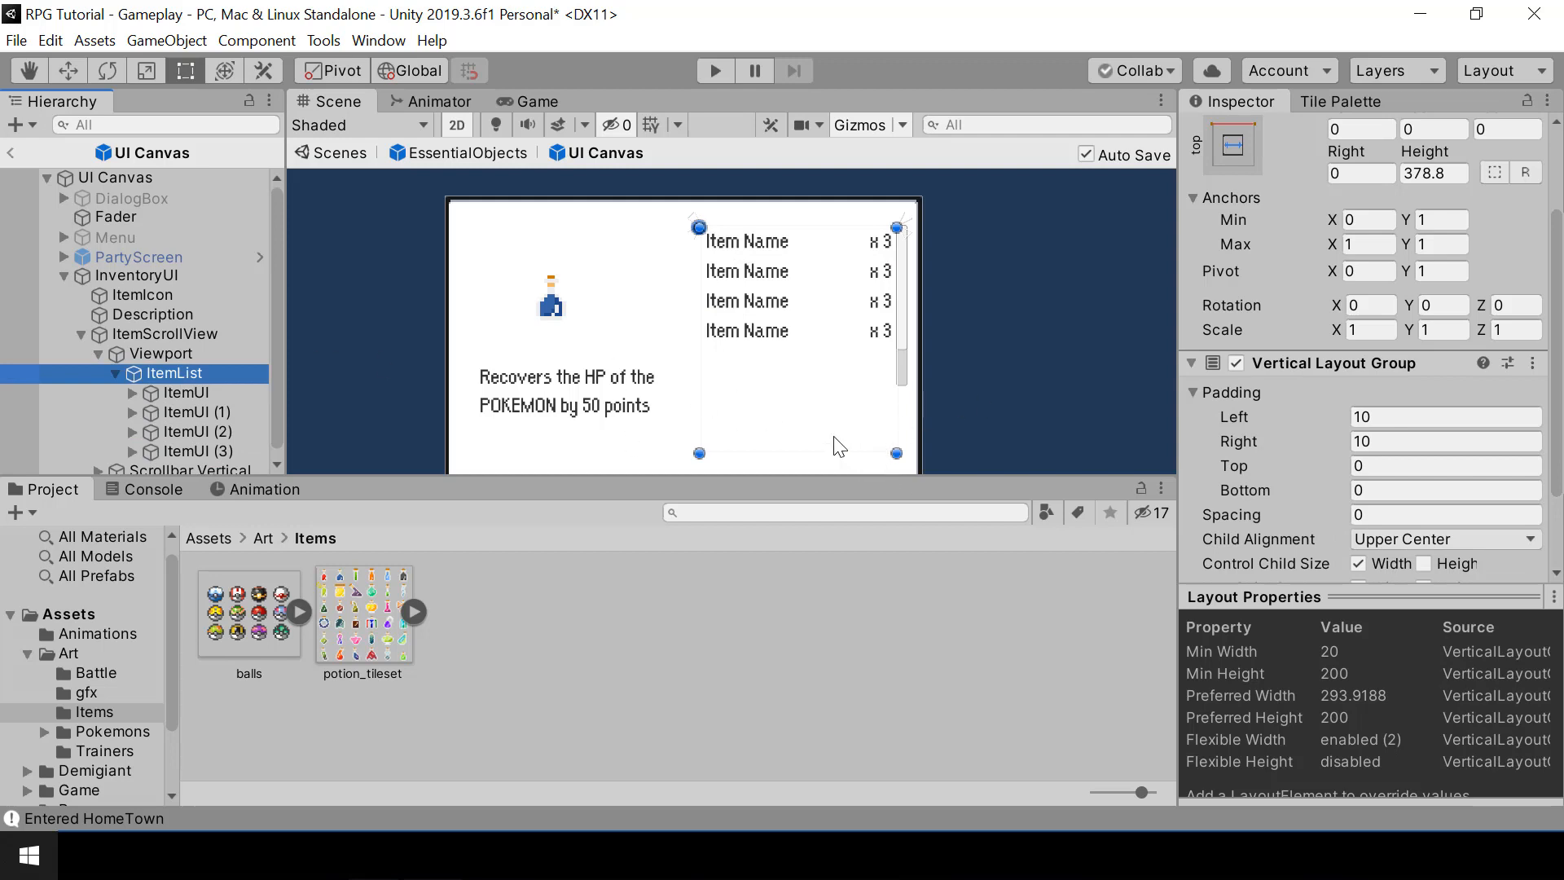
{"action": "mouse_move", "coordinate": [825, 450]}
{"action": "left_mouse_down"}
{"action": "mouse_move", "coordinate": [824, 429]}
{"action": "mouse_move", "coordinate": [824, 457]}
{"action": "left_mouse_up"}
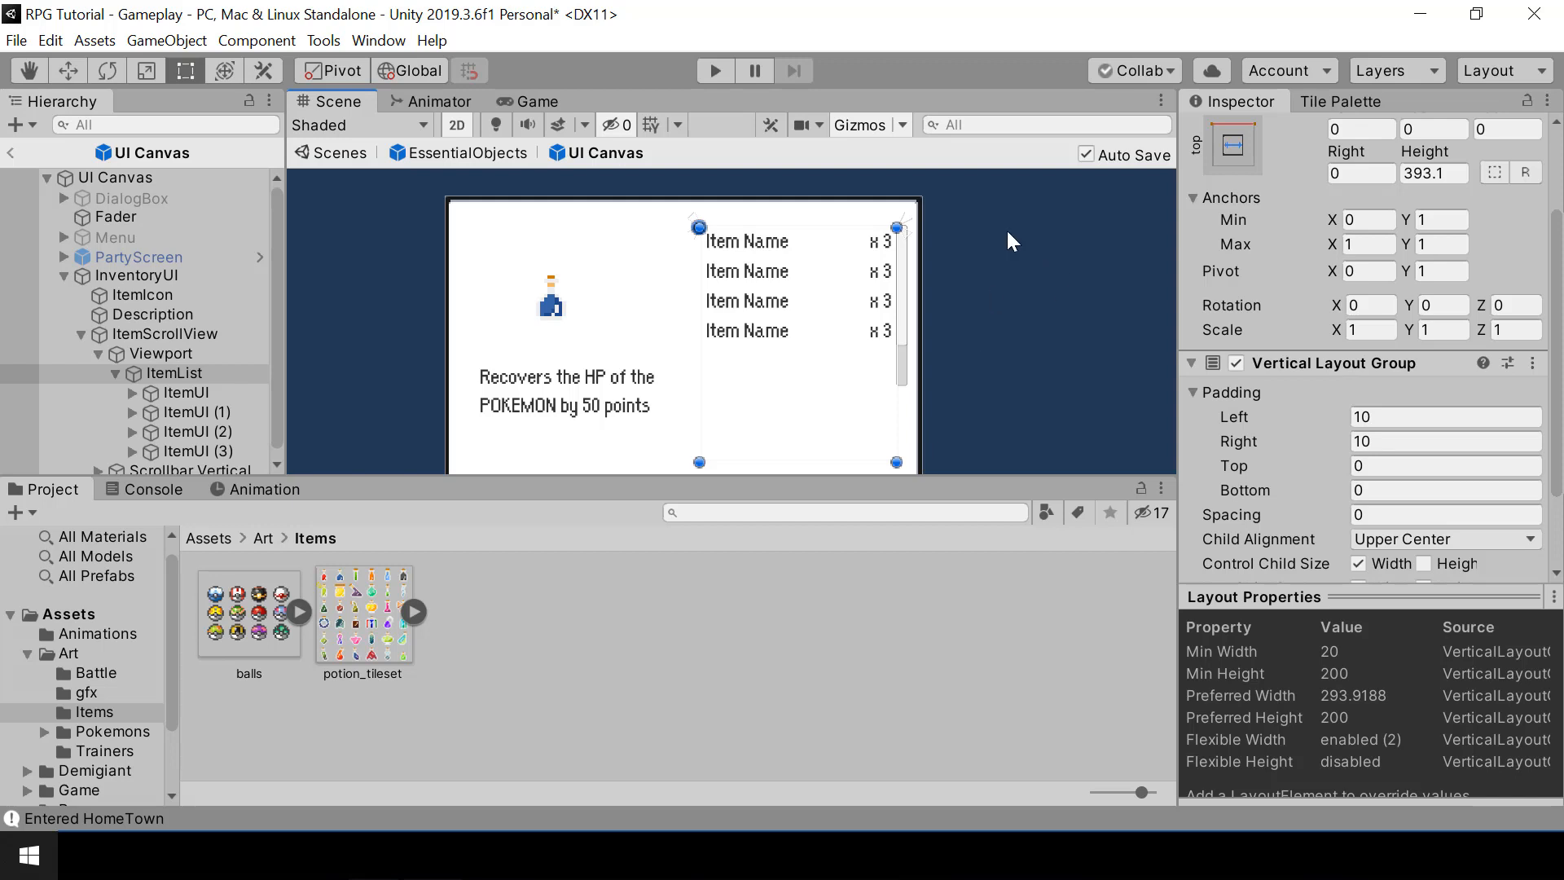
Add a Content Size Fitter to ItemList and set its Vertical Fit to Min Size.
{"action": "scroll", "coordinate": [1369, 490], "scroll_direction": "down", "scroll_amount": 3}
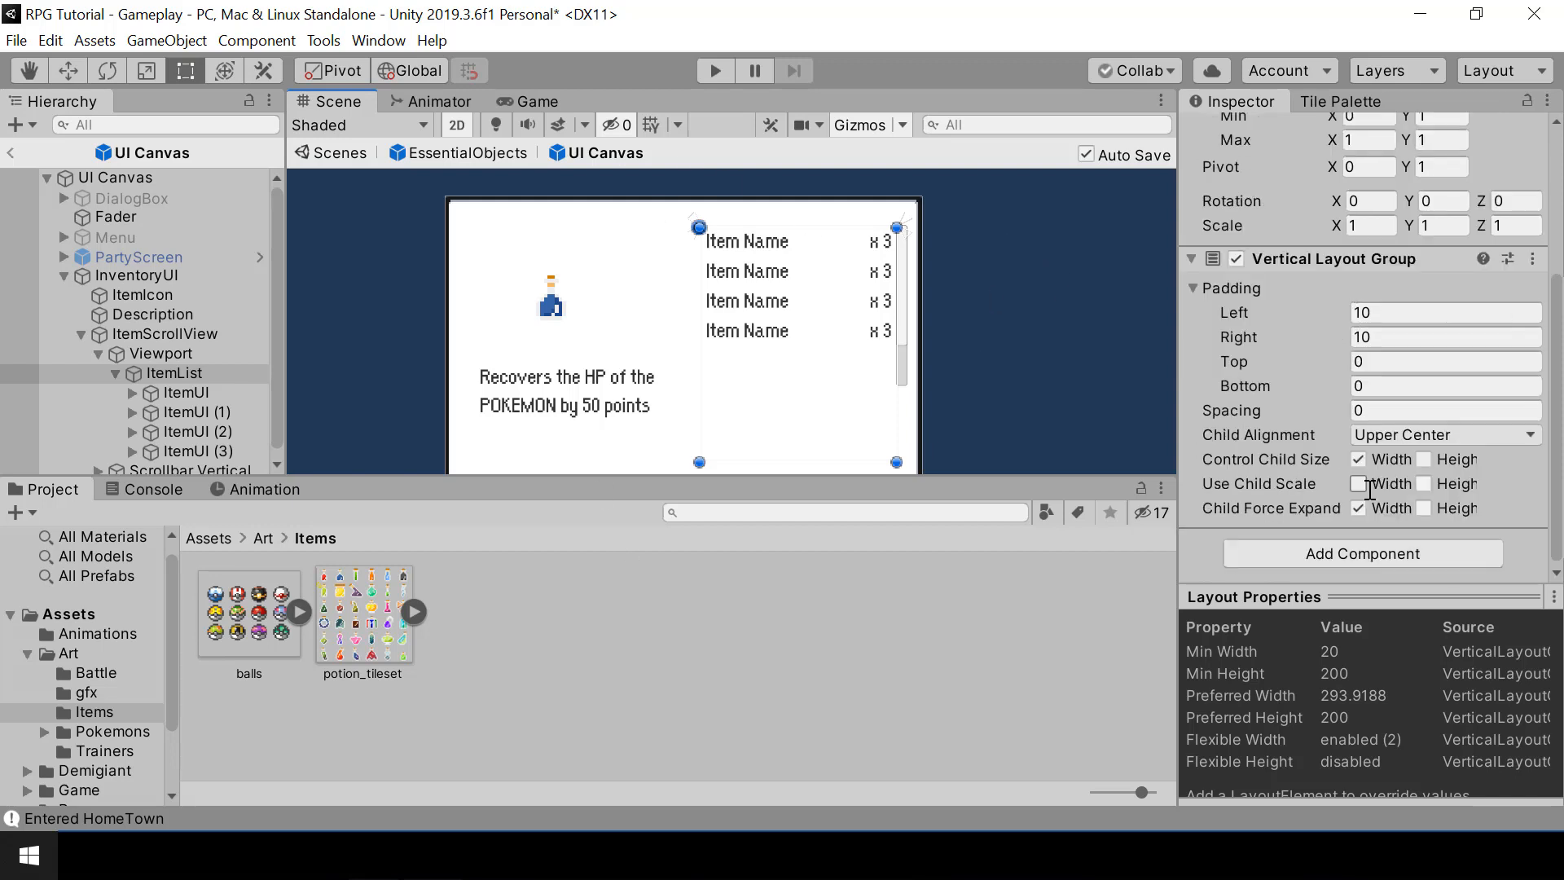
{"action": "left_click", "coordinate": [1315, 560]}
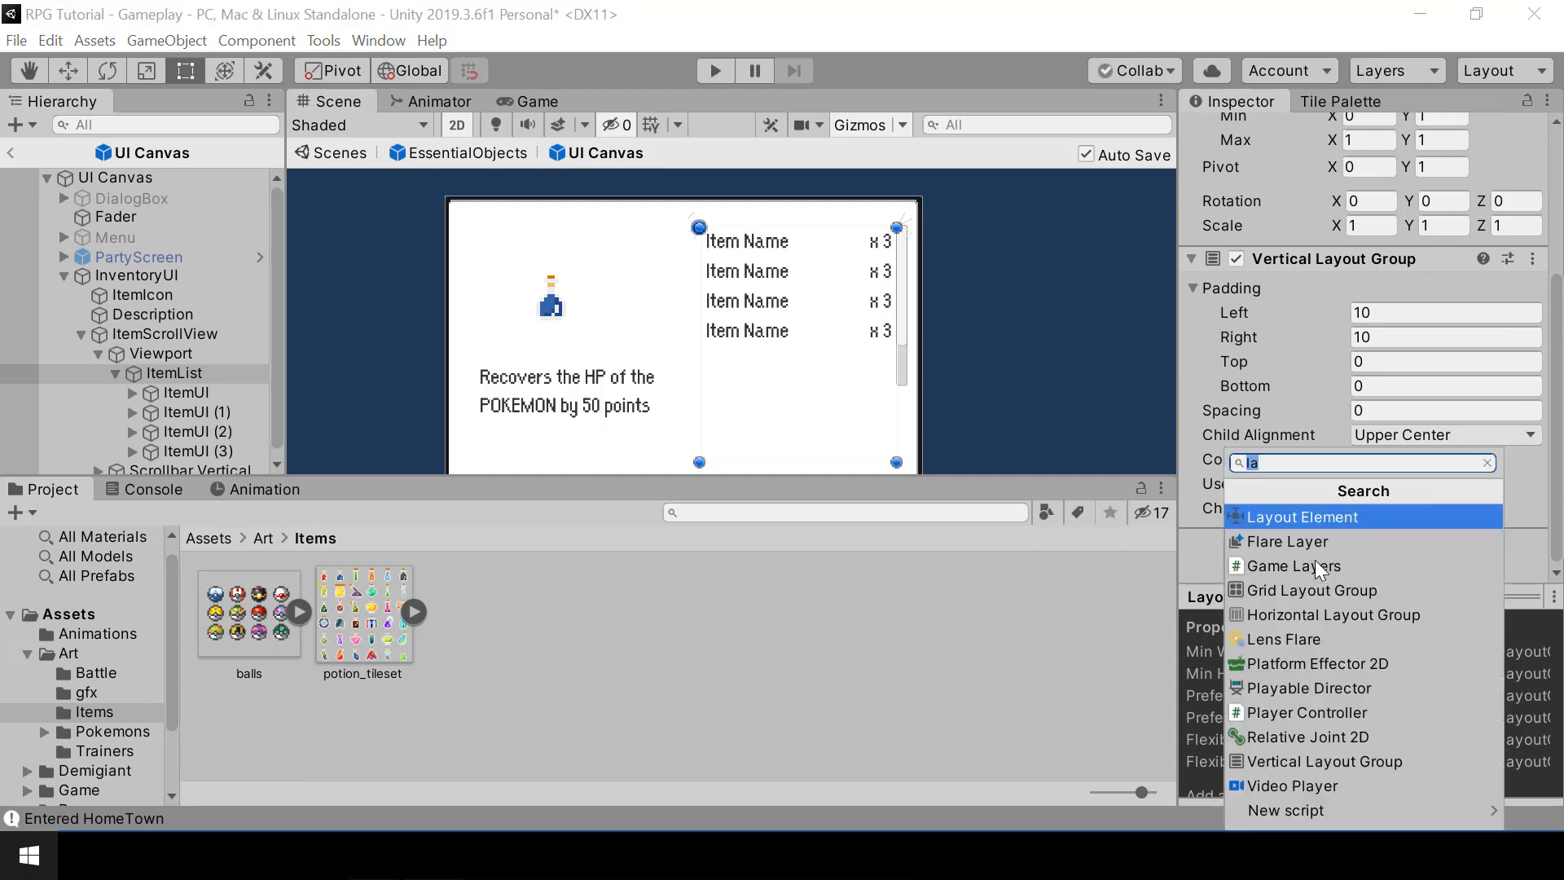
{"action": "type", "text": "cont"}
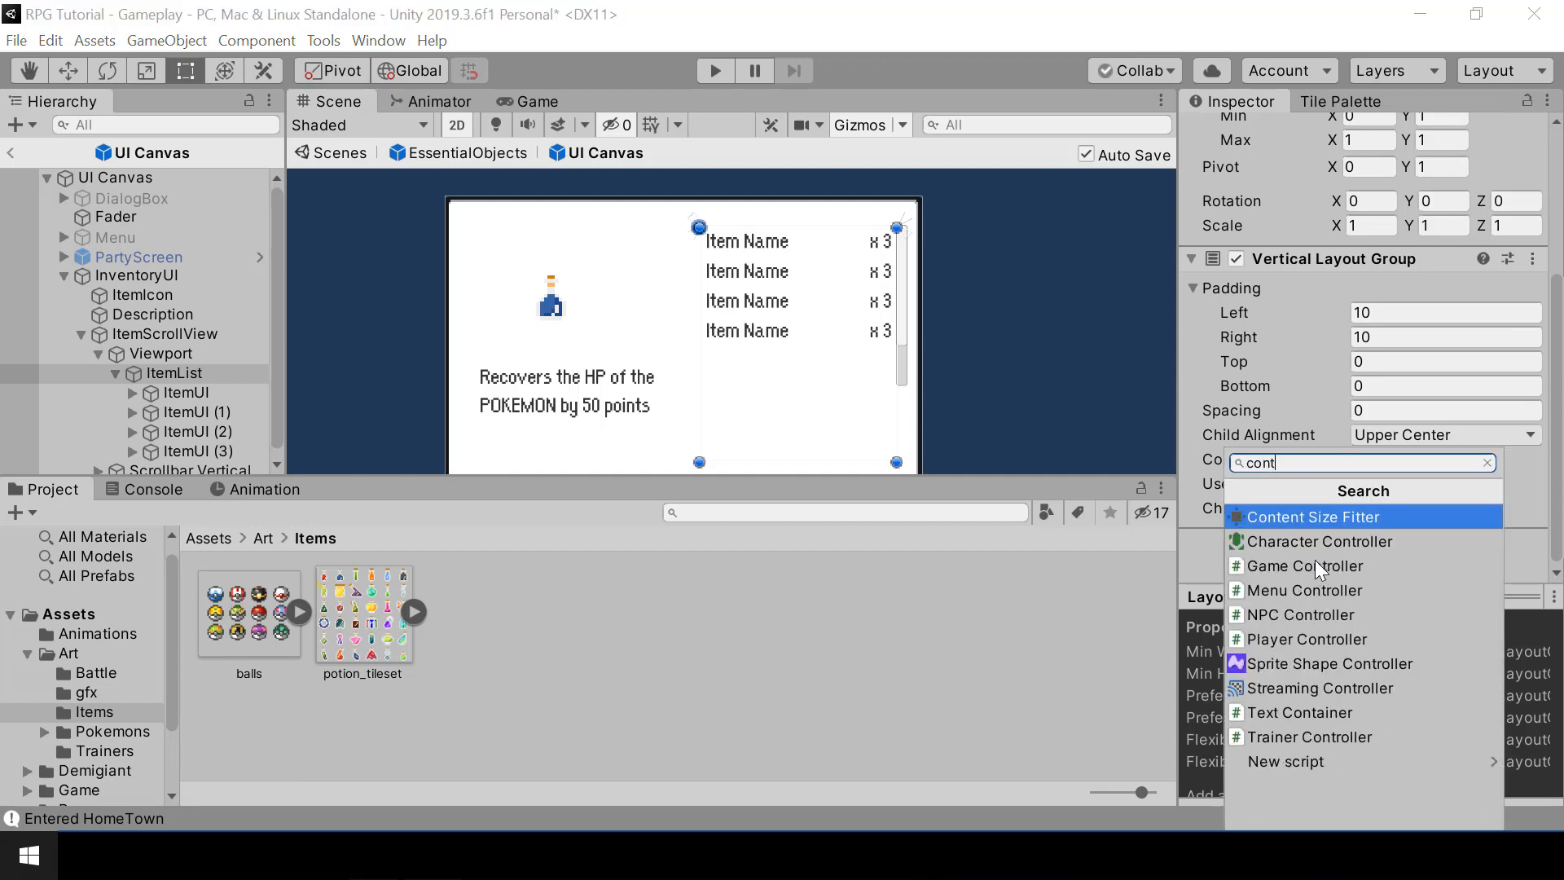
{"action": "left_click", "coordinate": [1297, 516]}
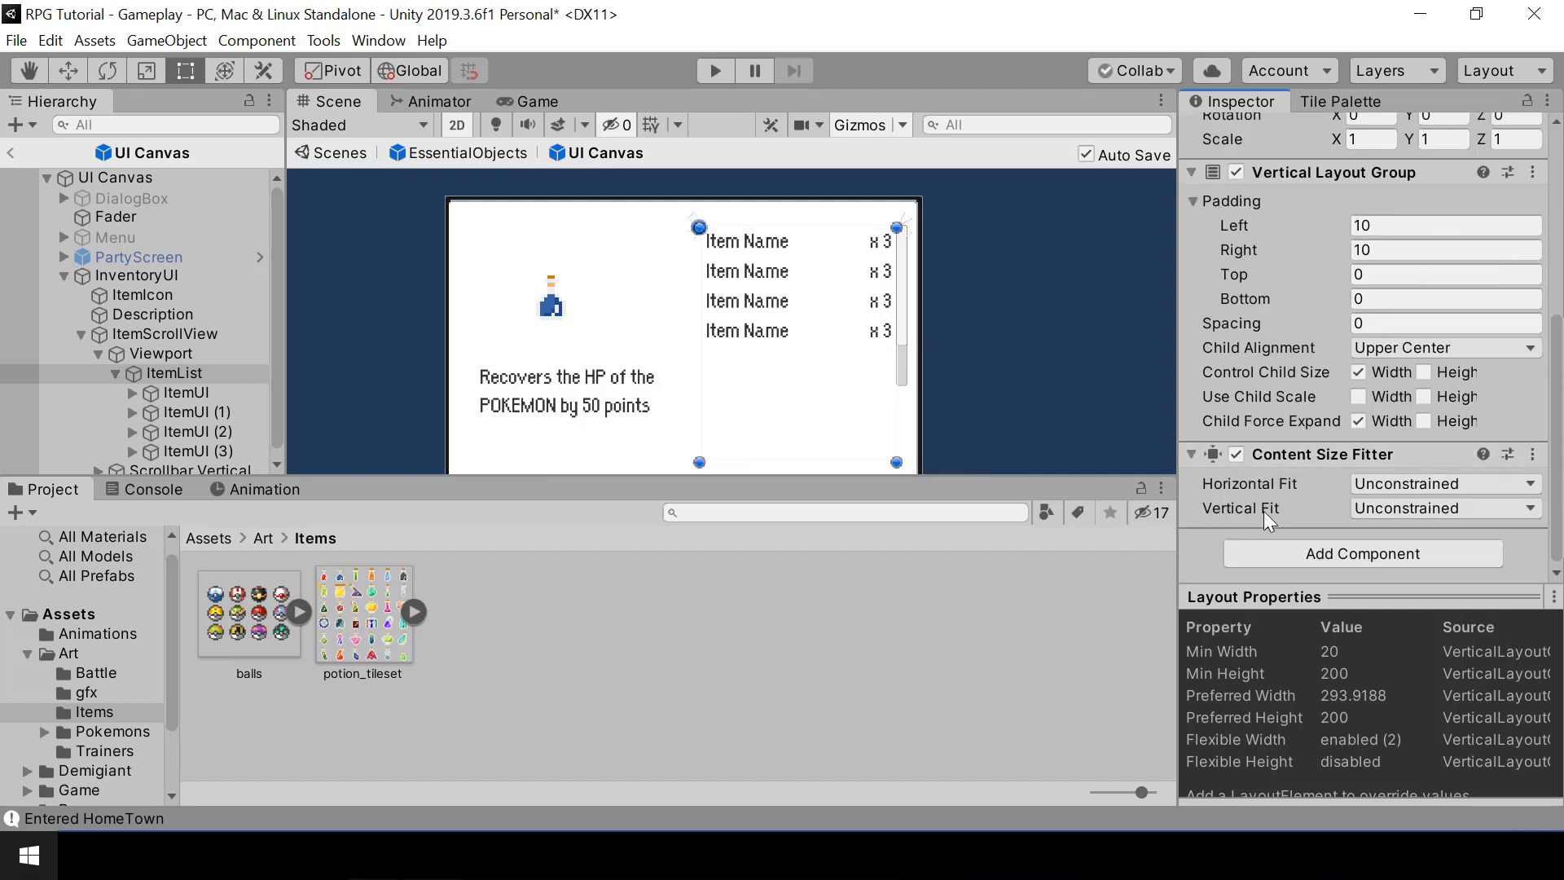
{"action": "left_click", "coordinate": [1484, 508]}
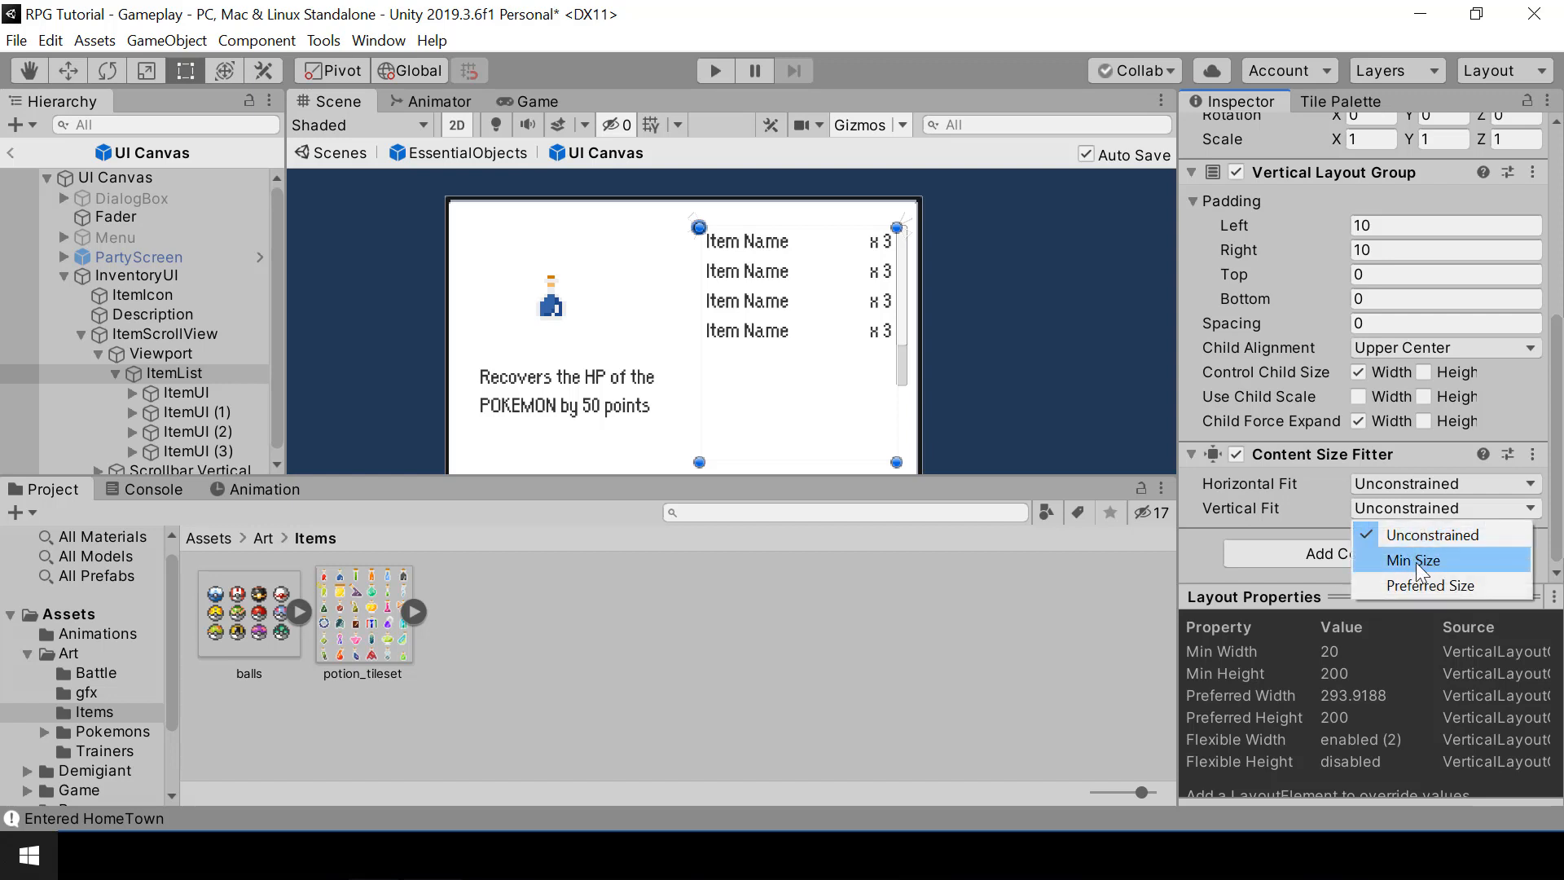
{"action": "left_click", "coordinate": [1417, 562]}
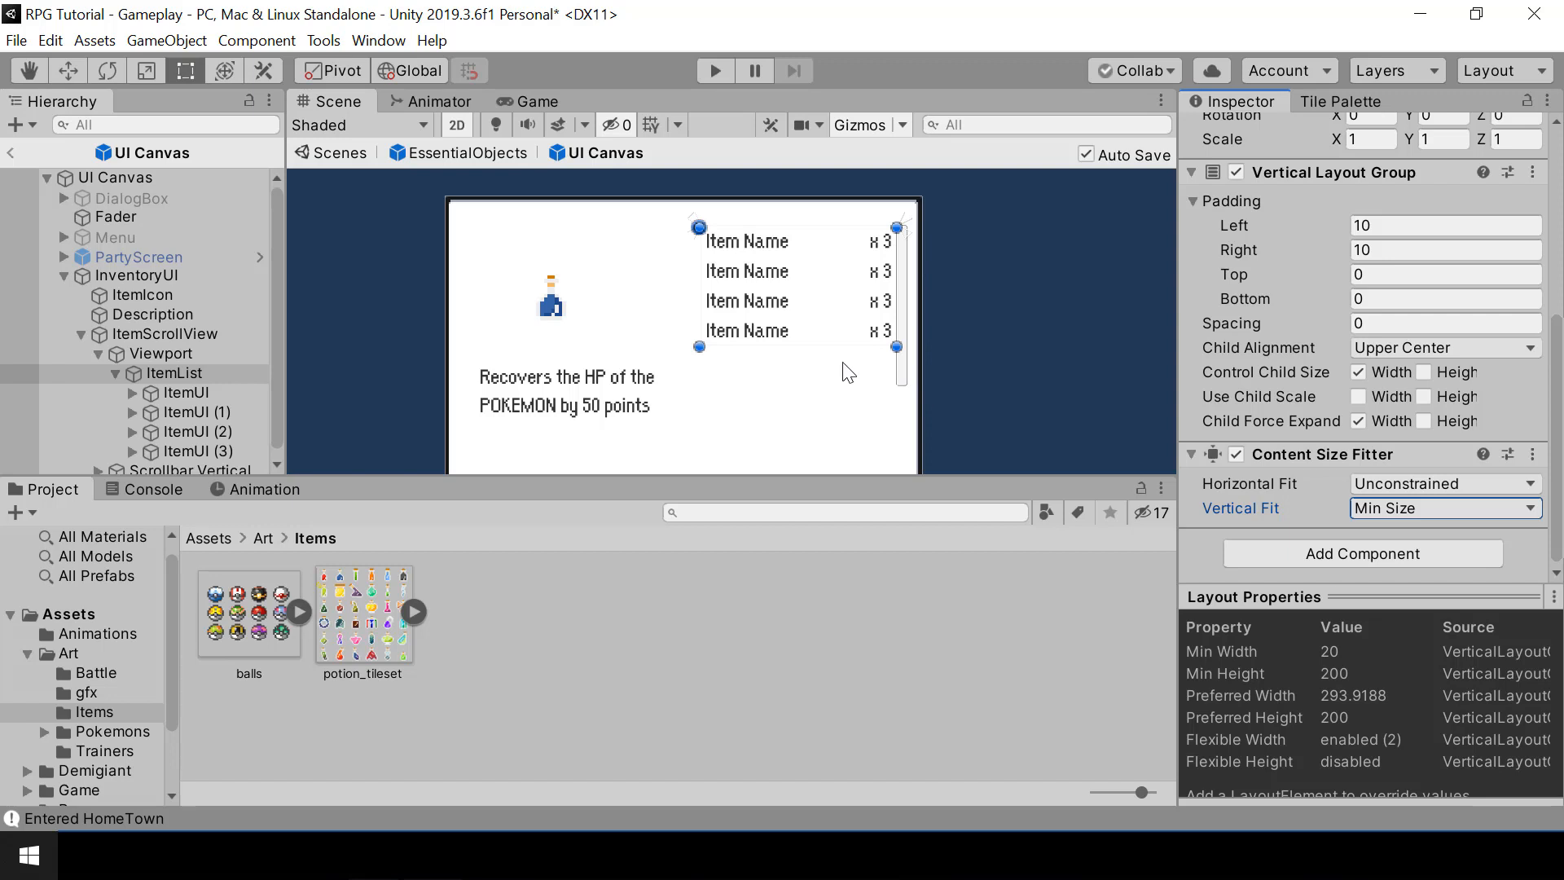
Duplicate ItemUI (3) to add a fifth entry and check ItemList's fitted bounds.
{"action": "left_click", "coordinate": [184, 453]}
{"action": "key", "text": "ctrl+d"}
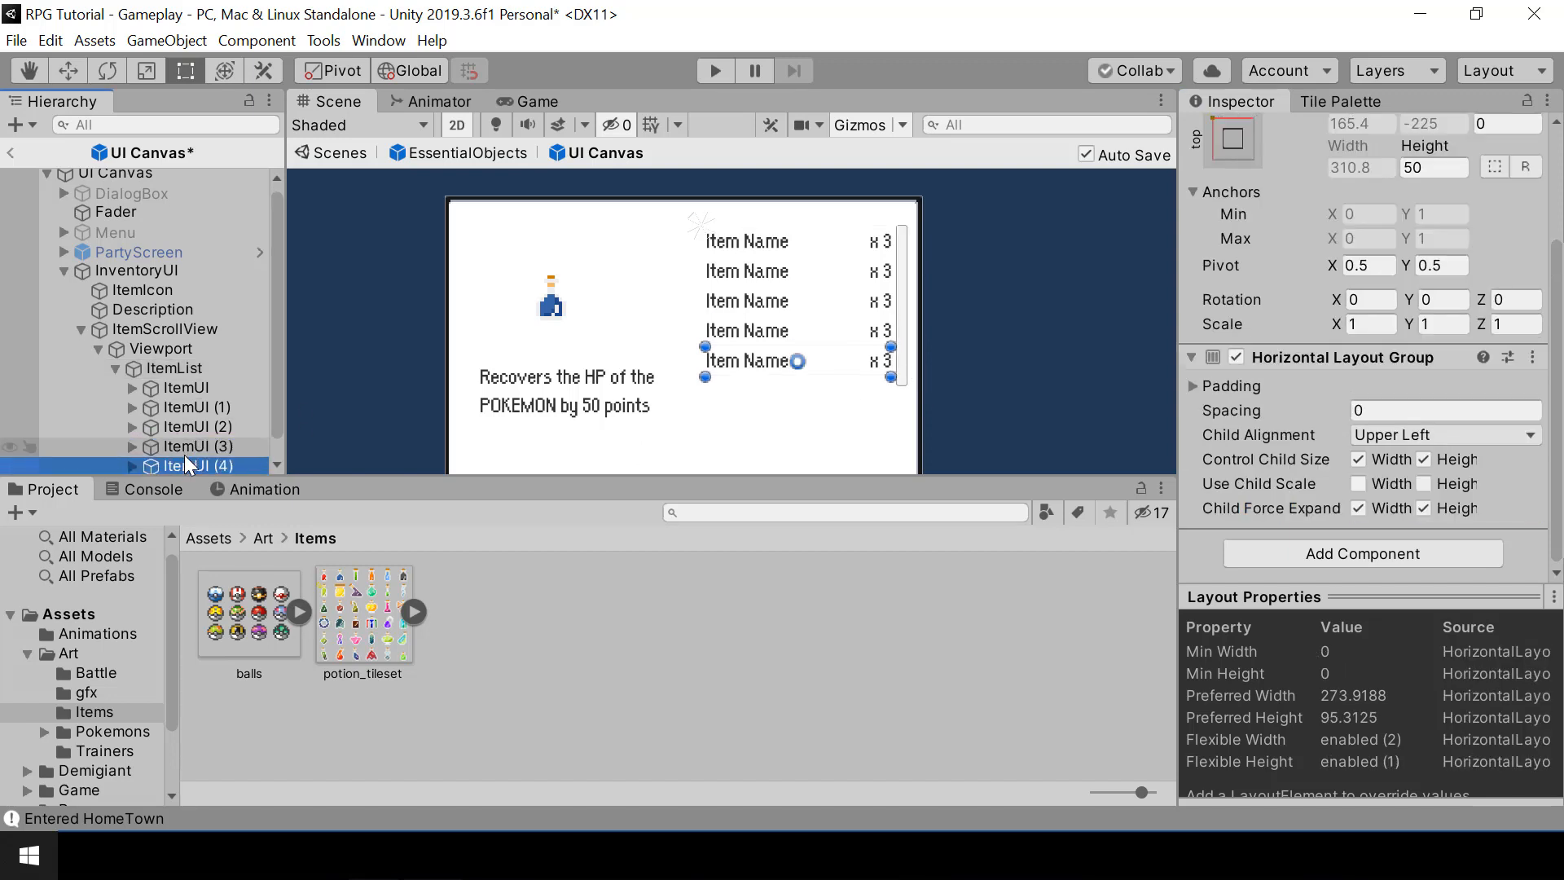
{"action": "left_click", "coordinate": [178, 364]}
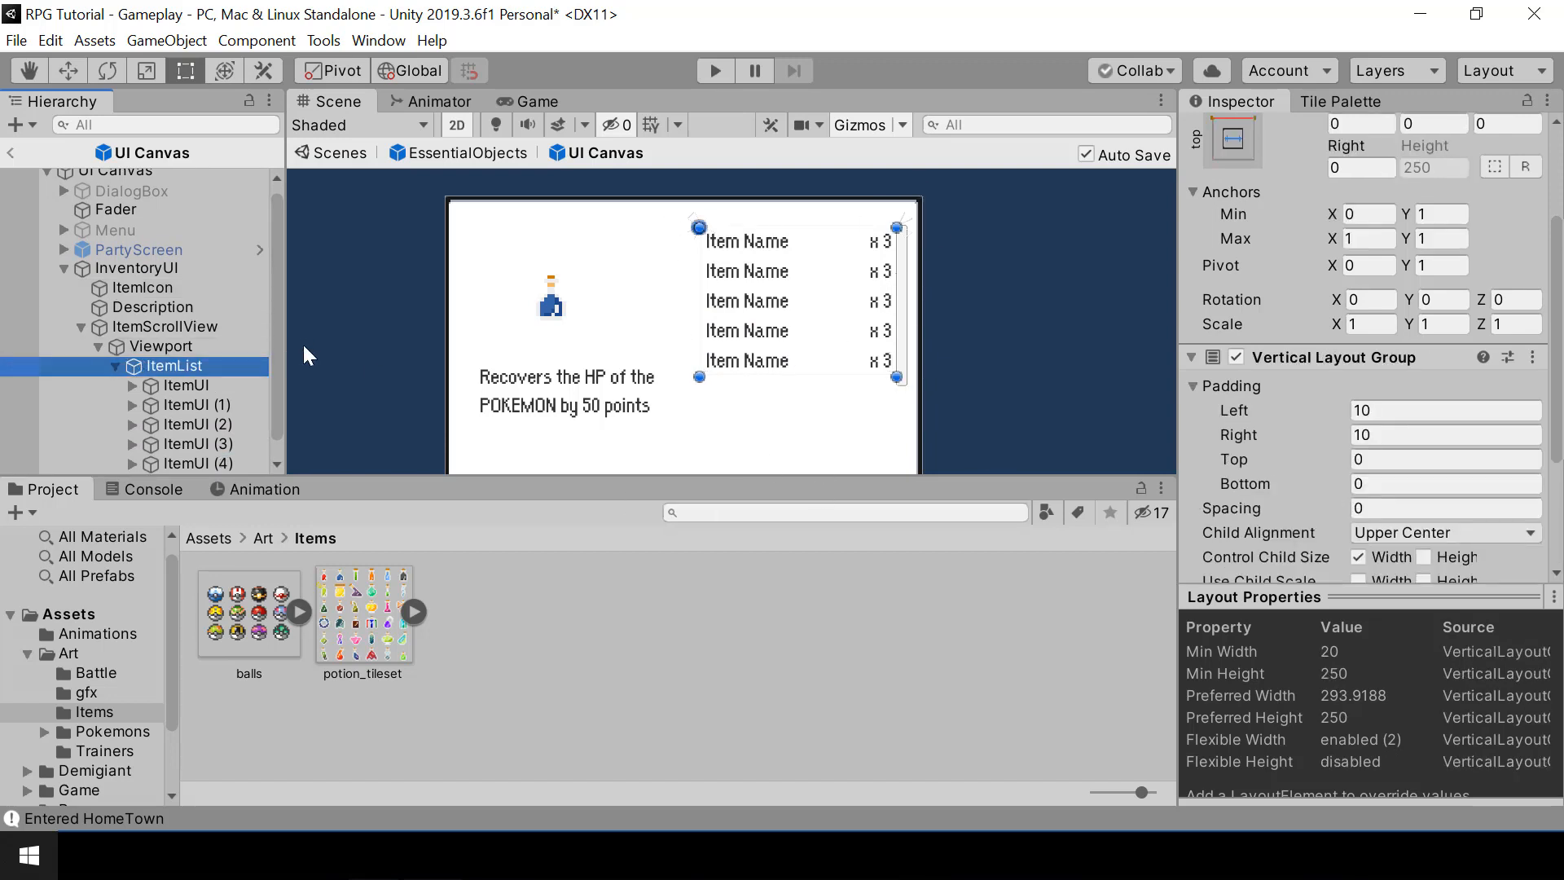
Duplicate the set of five ItemUI entries twice so that ItemList holds fifteen entries.
{"action": "scroll", "coordinate": [277, 346], "scroll_direction": "down", "scroll_amount": 1}
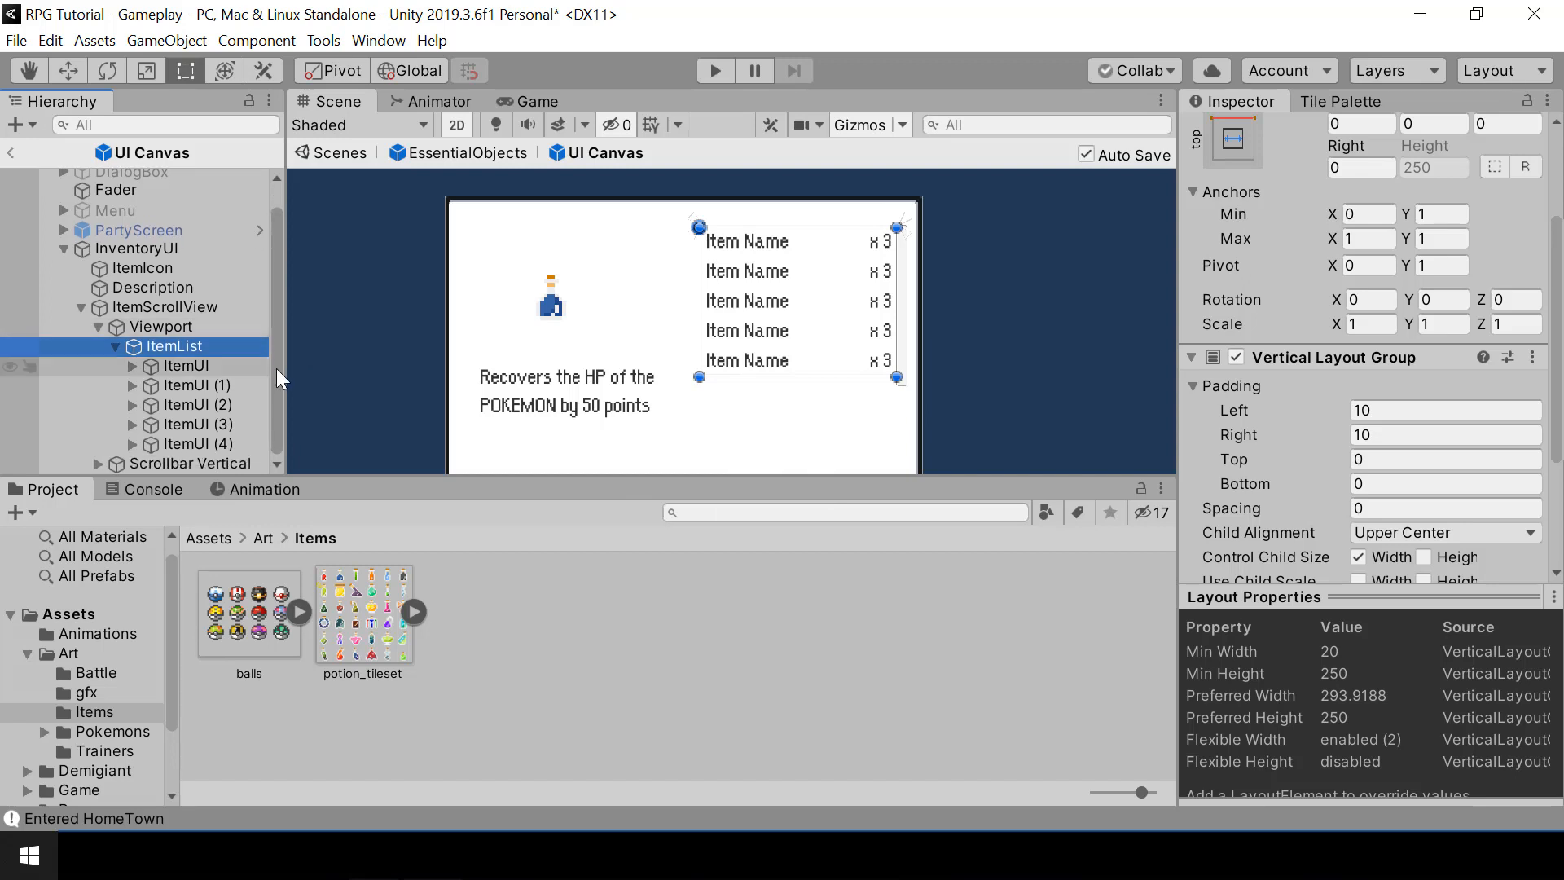
{"action": "left_click", "coordinate": [194, 366]}
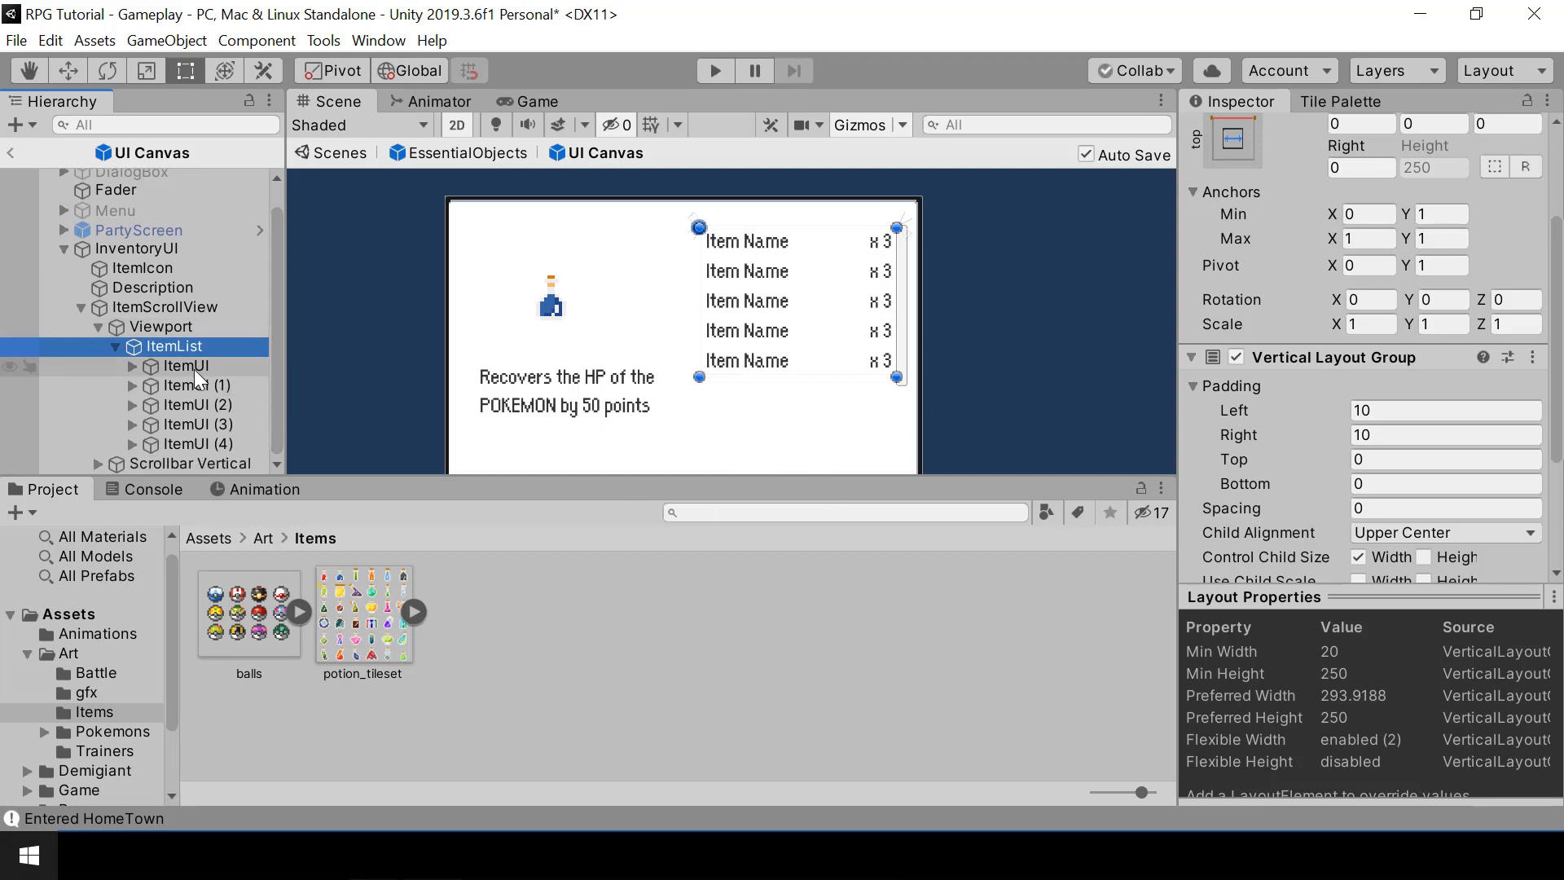
{"action": "left_click", "coordinate": [199, 442], "text": "shift"}
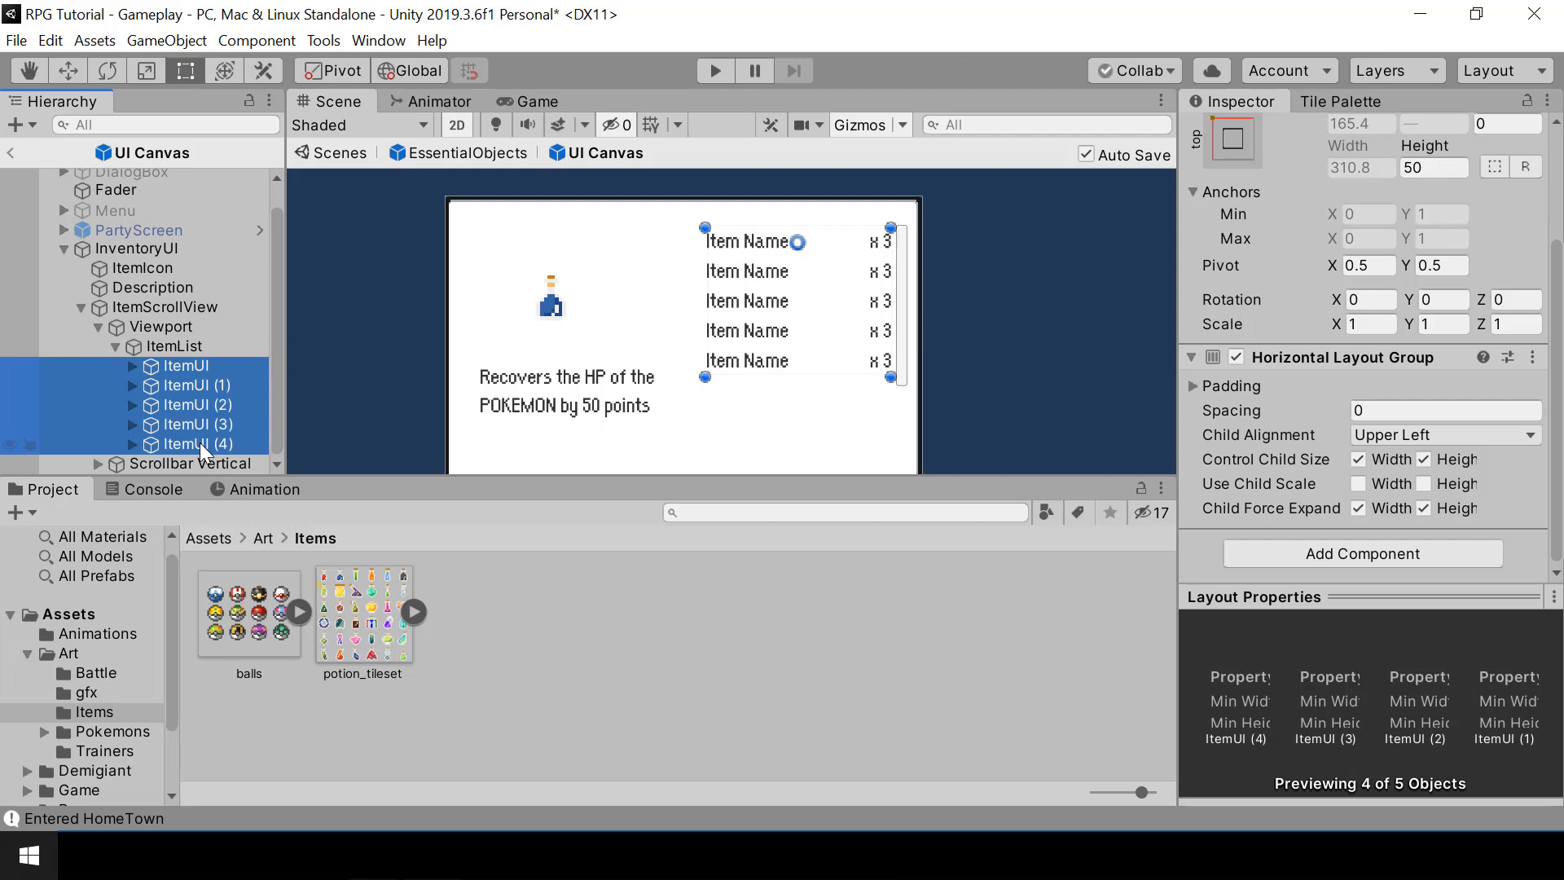
{"action": "key", "text": "ctrl+d"}
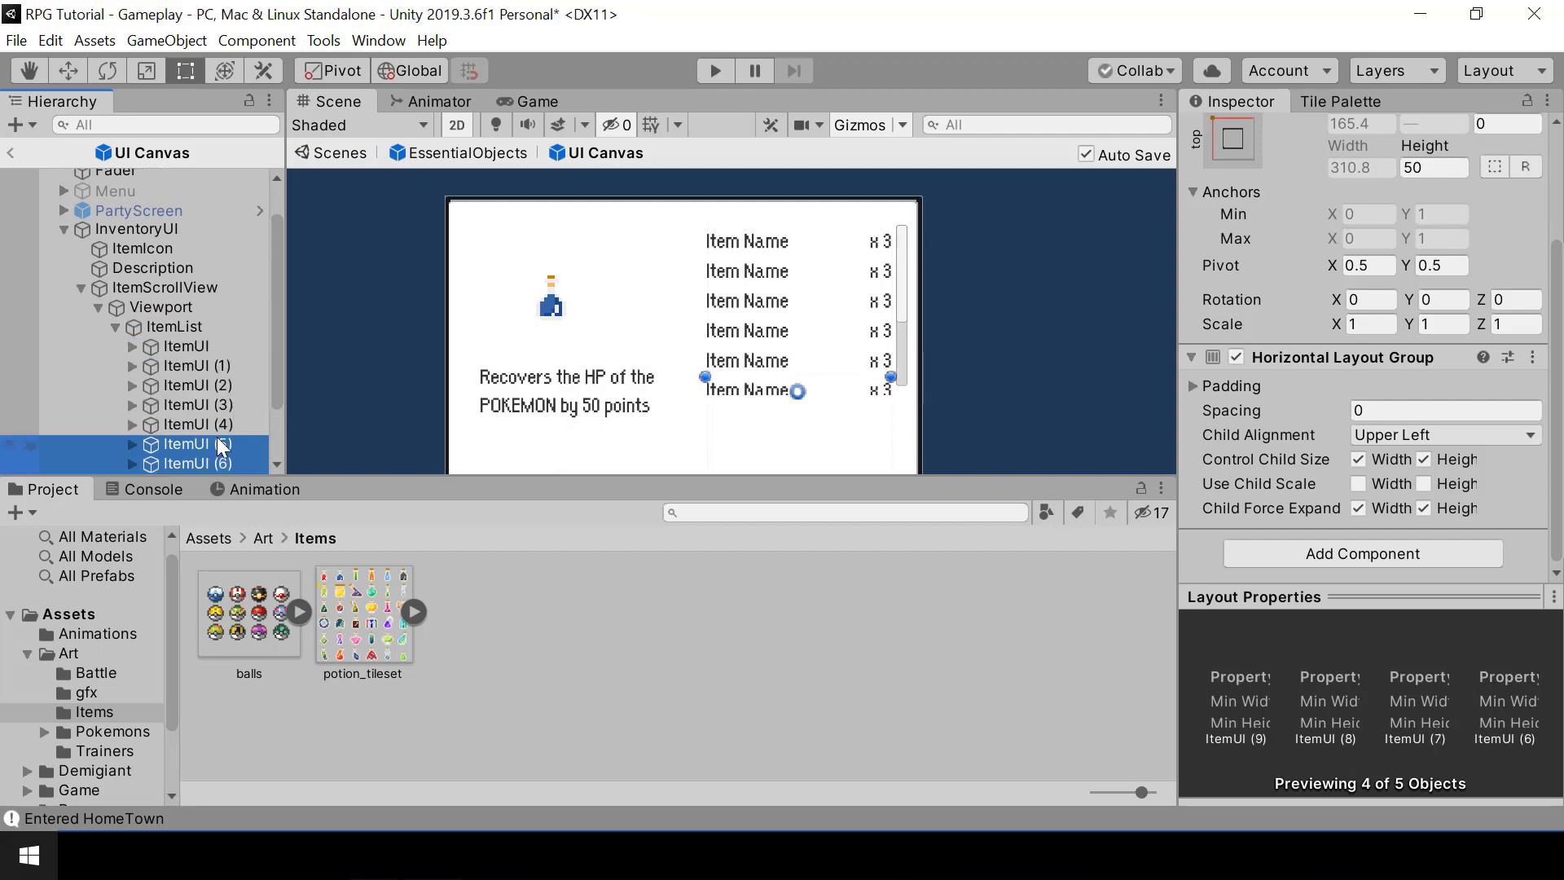
{"action": "scroll", "coordinate": [265, 399], "scroll_direction": "down", "scroll_amount": 2}
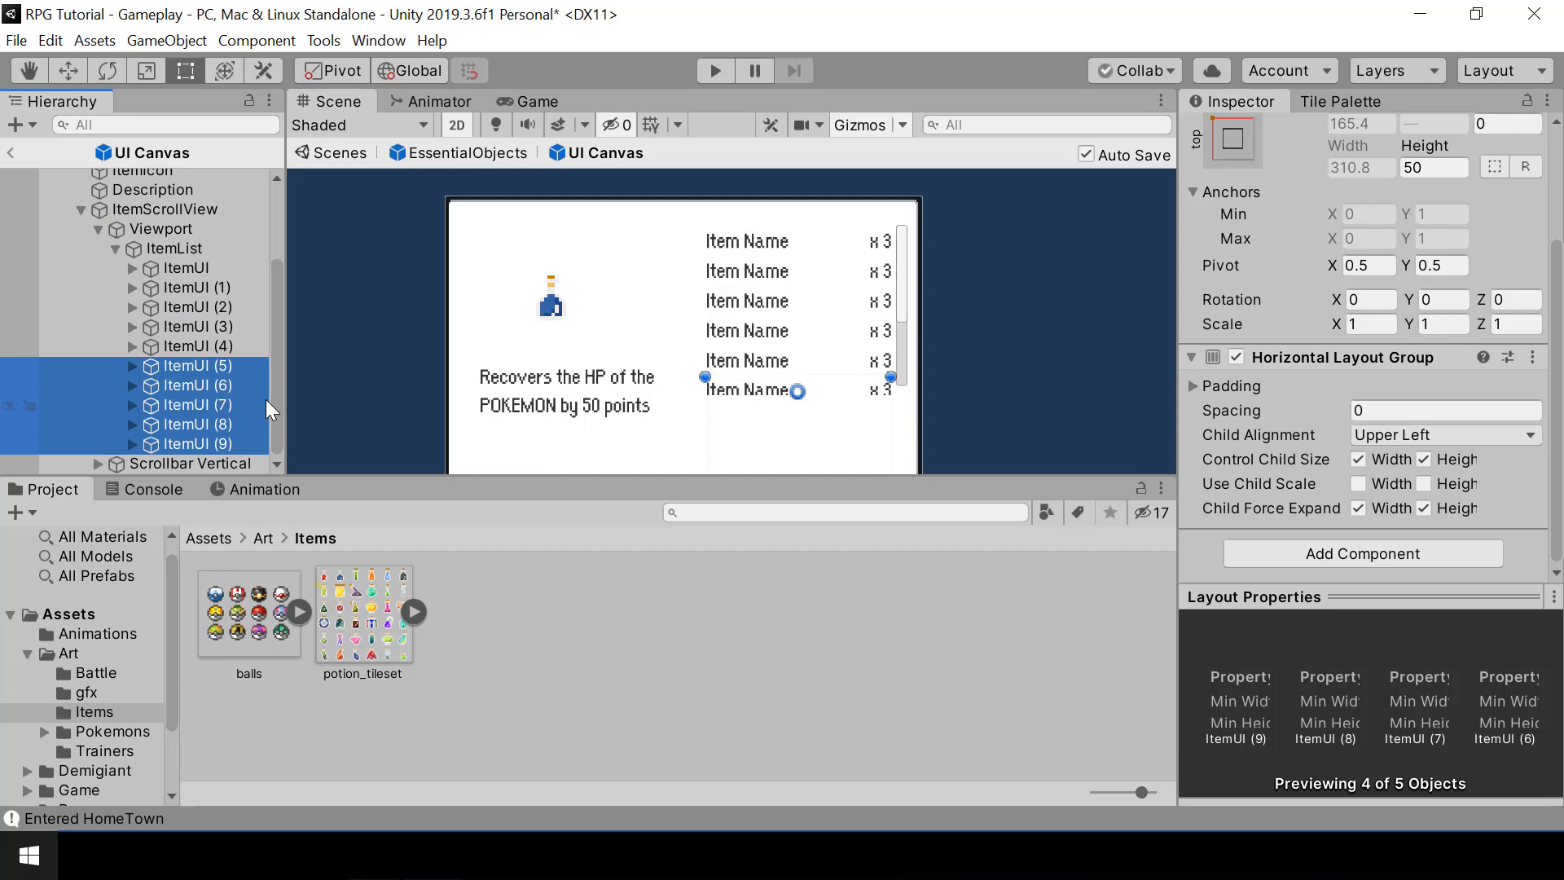
{"action": "key", "text": "ctrl+d"}
{"action": "scroll", "coordinate": [266, 399], "scroll_direction": "down", "scroll_amount": 1}
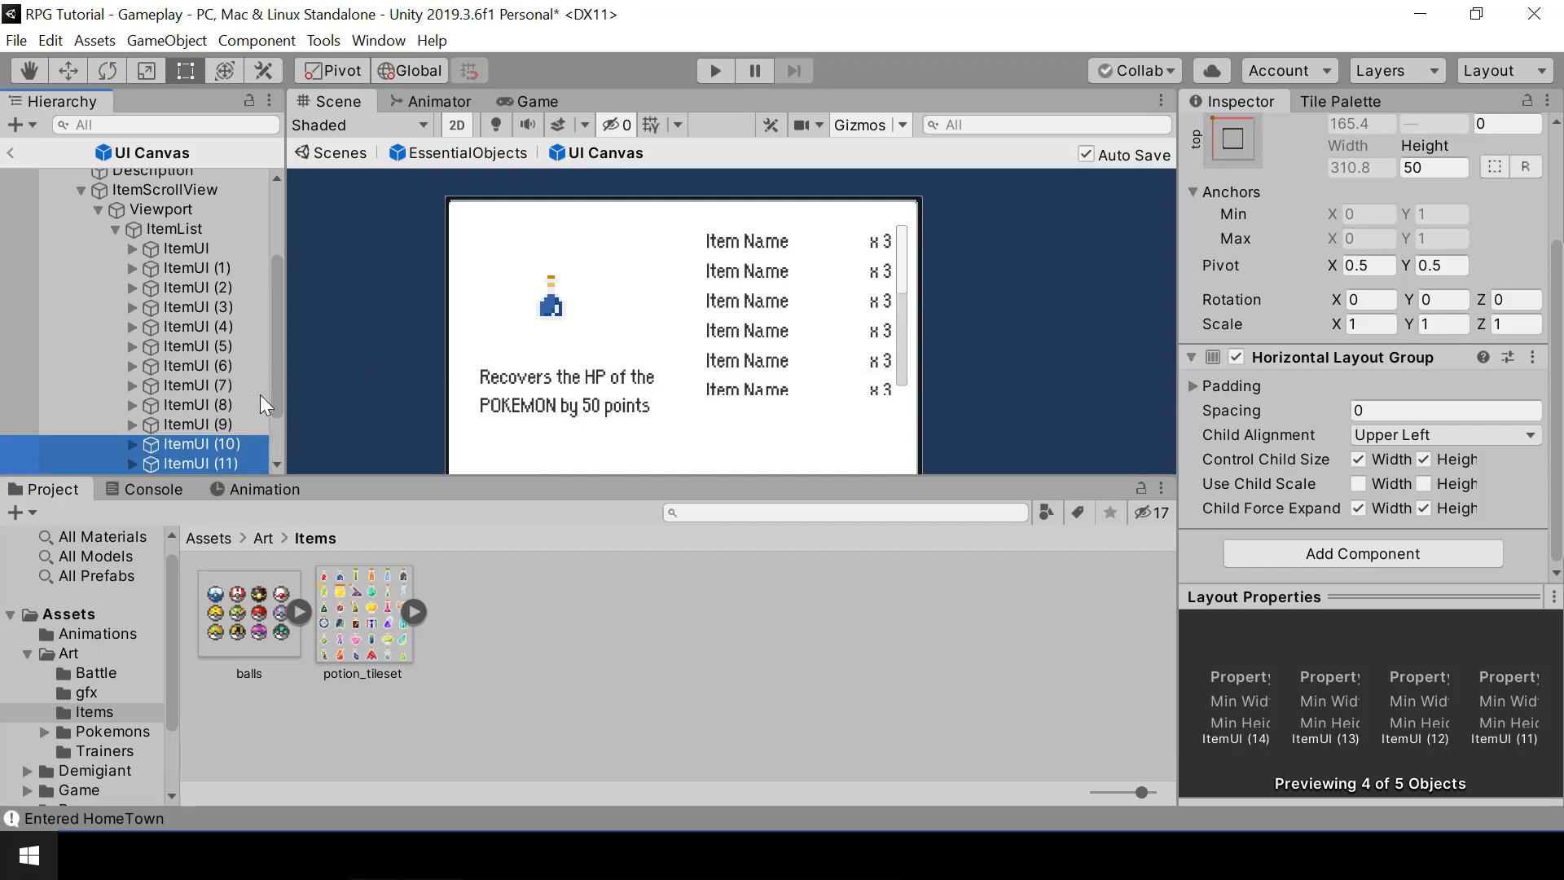
{"action": "scroll", "coordinate": [261, 394], "scroll_direction": "down", "scroll_amount": 2}
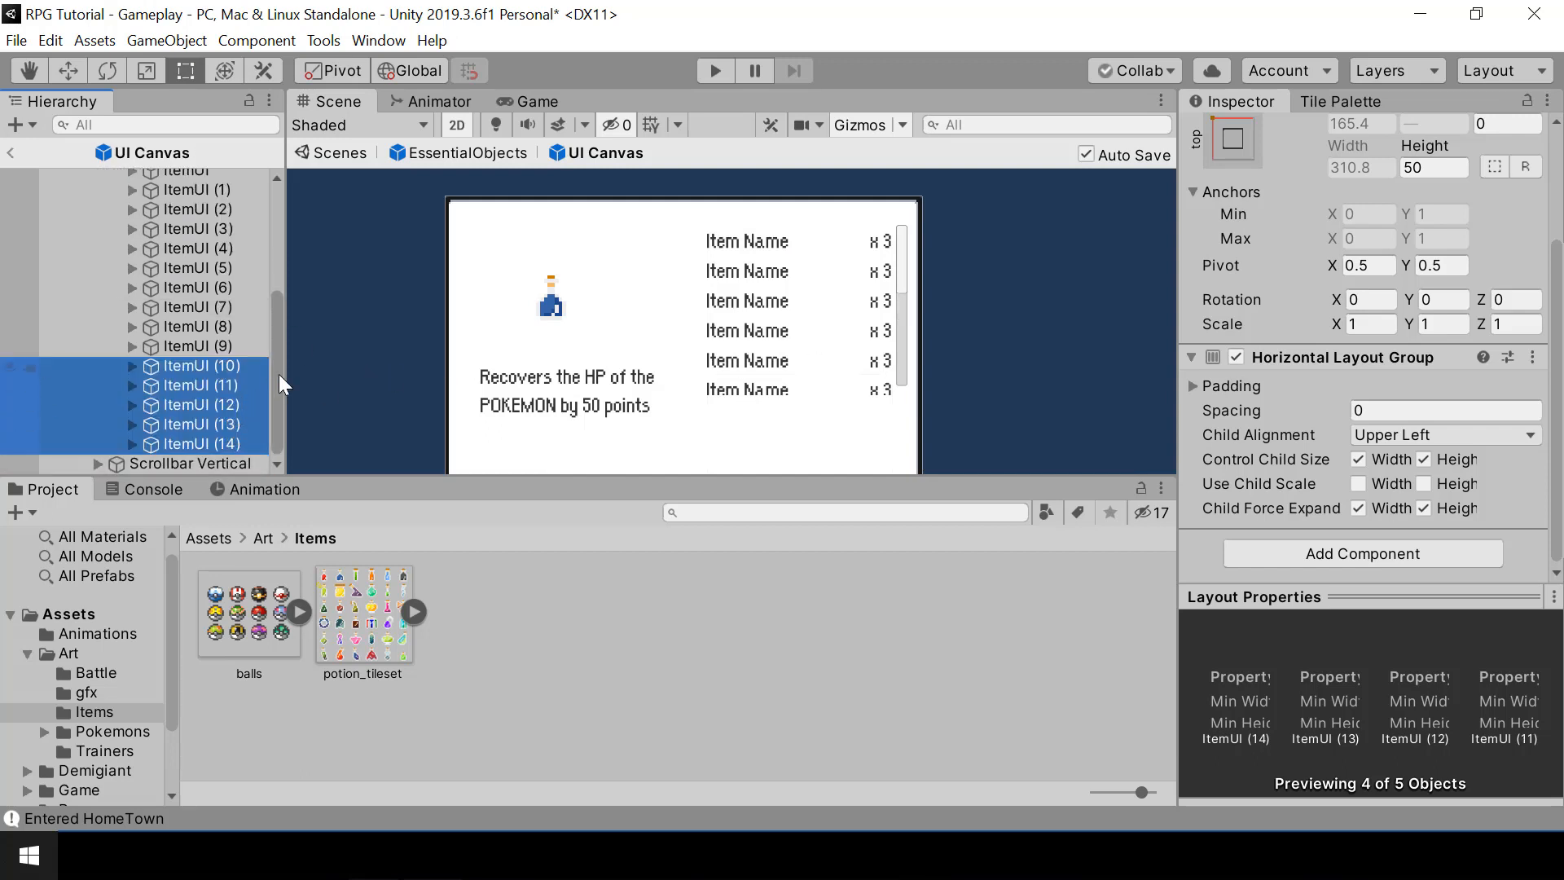
{"action": "left_click_drag", "start_coordinate": [278, 374], "coordinate": [286, 306]}
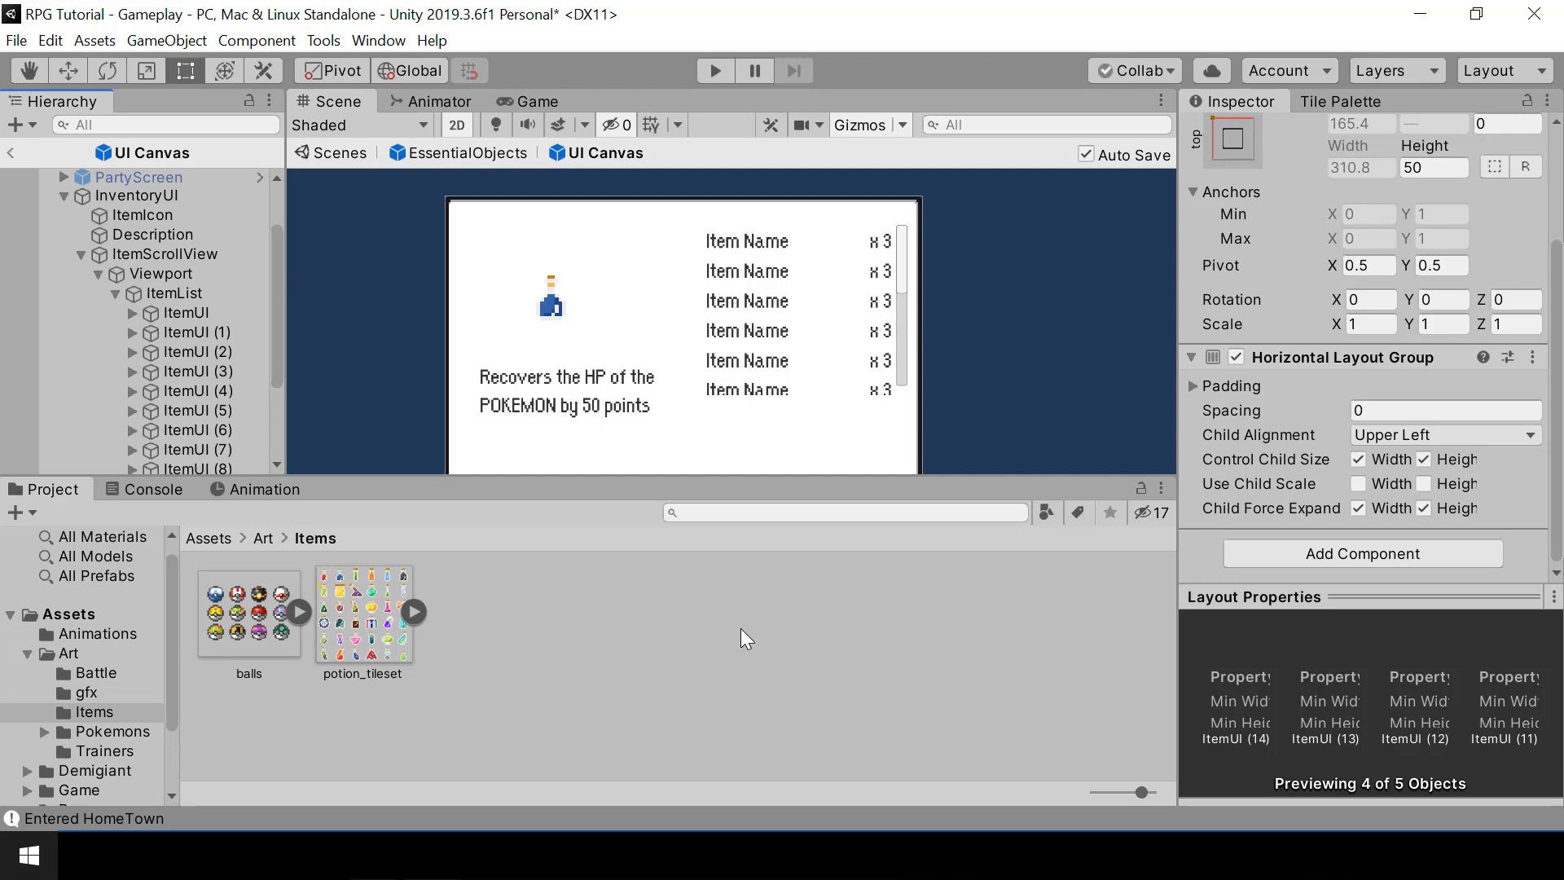
Stretch ItemScrollView to a height of about 355.5 and move it to about X 197, Y 52.
{"action": "left_click", "coordinate": [191, 254]}
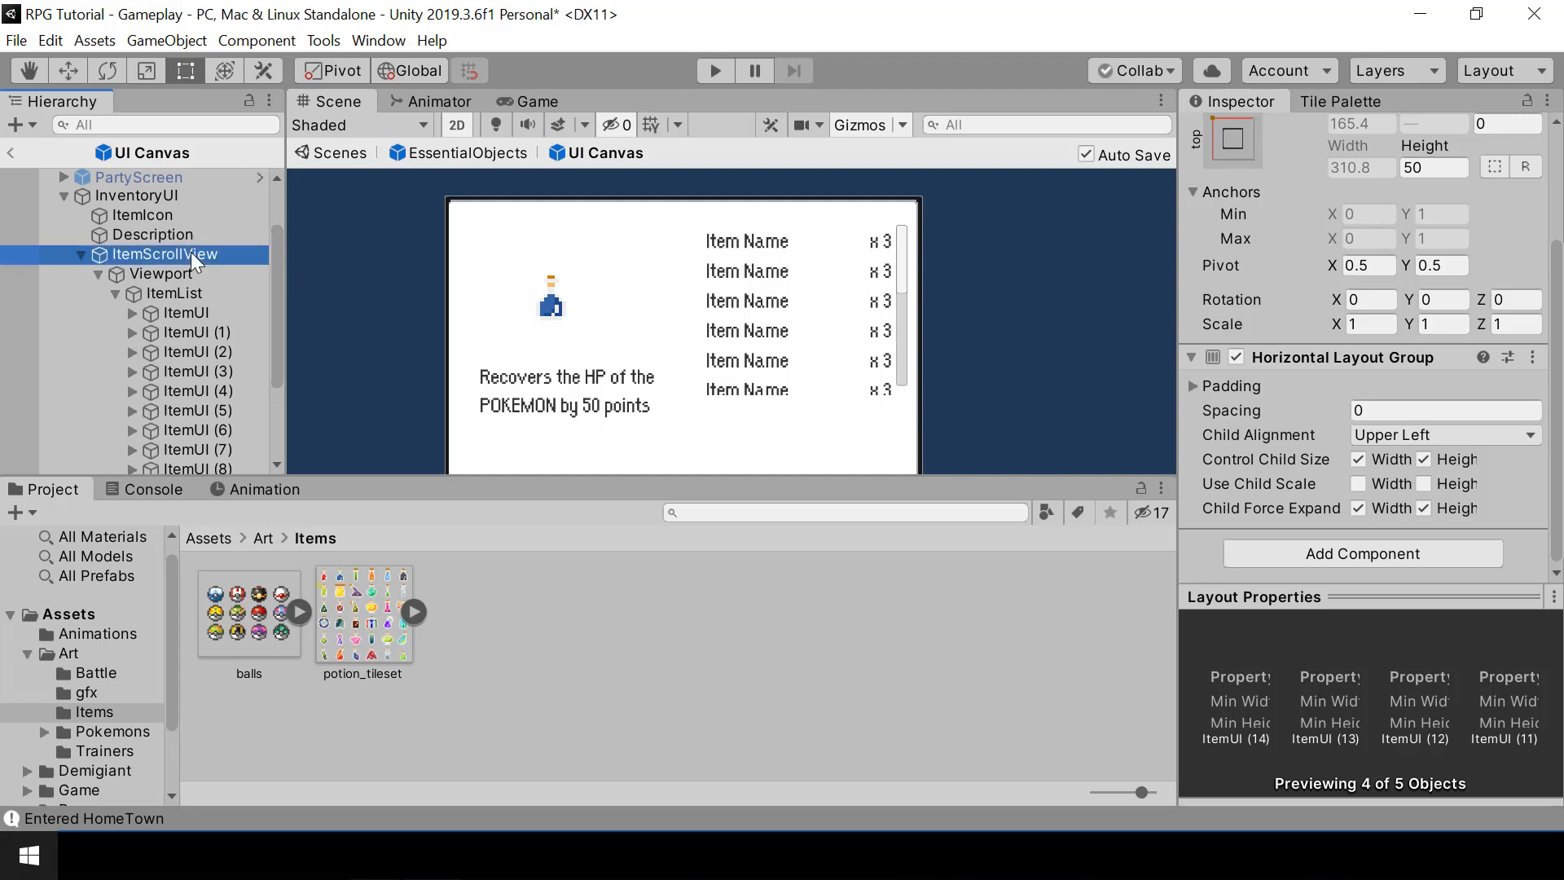
{"action": "left_click_drag", "start_coordinate": [787, 403], "coordinate": [785, 440]}
{"action": "scroll", "coordinate": [935, 340], "scroll_direction": "down", "scroll_amount": 2}
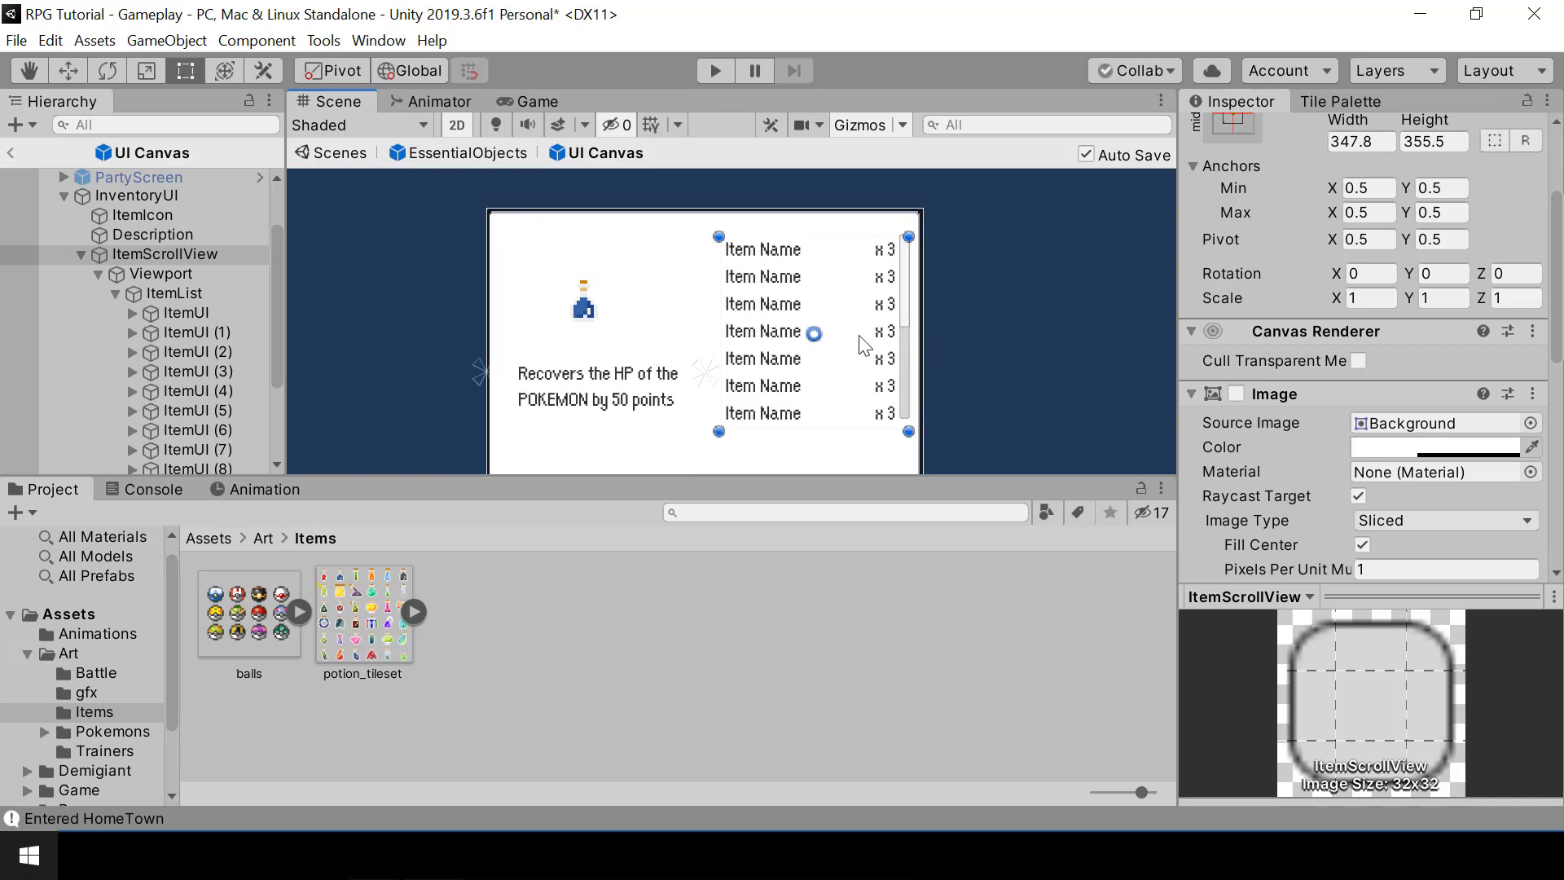
{"action": "left_click_drag", "start_coordinate": [856, 337], "coordinate": [852, 357]}
{"action": "scroll", "coordinate": [1220, 220], "scroll_direction": "up", "scroll_amount": 3}
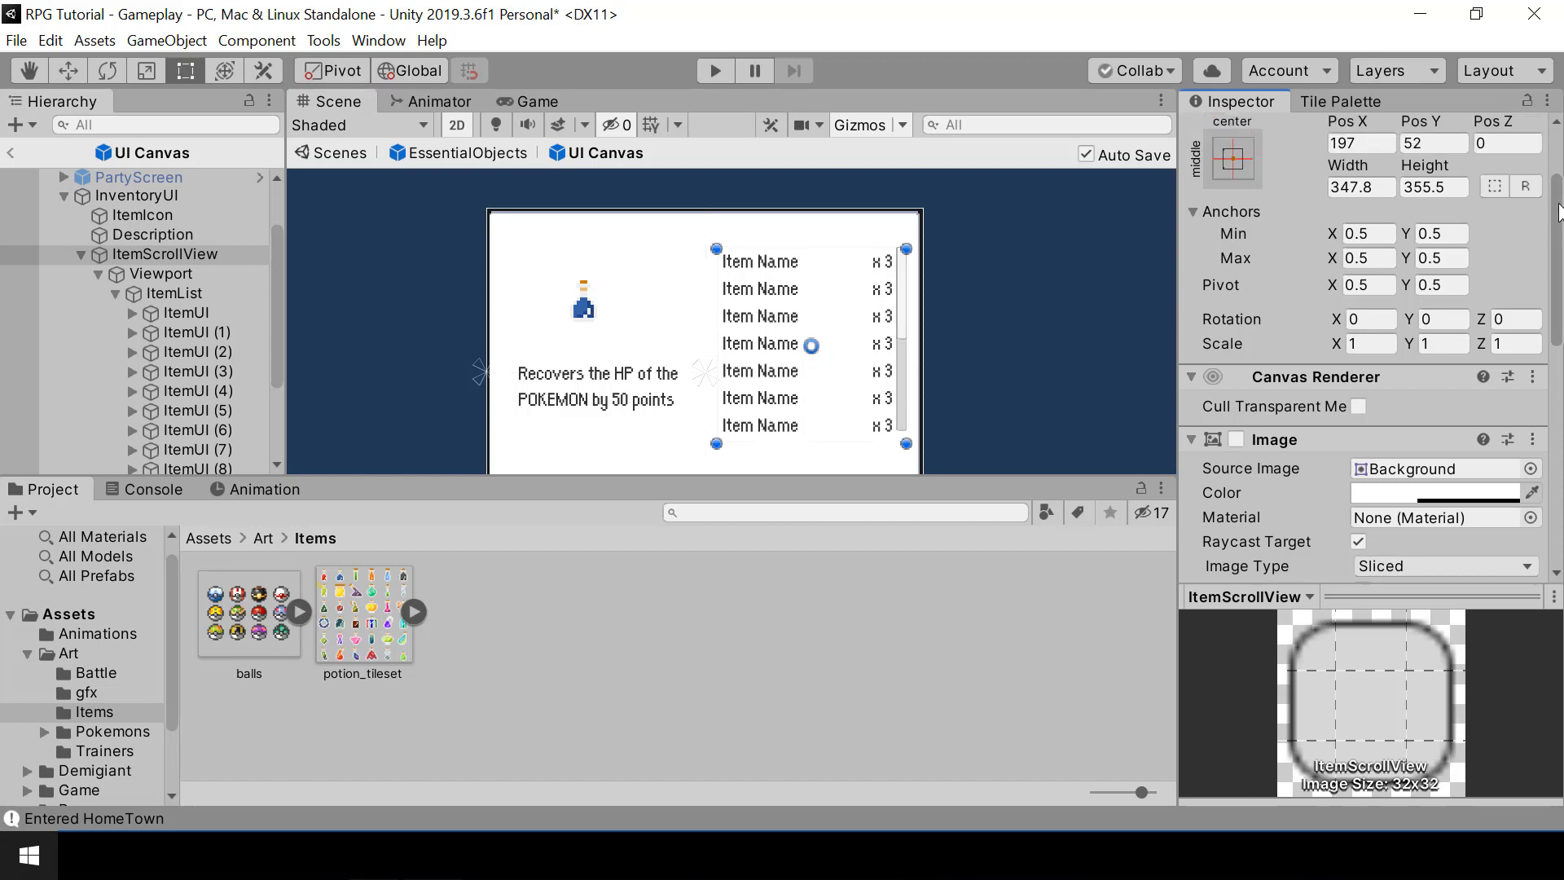
Anchor ItemScrollView to the middle right of its parent.
{"action": "left_click", "coordinate": [1234, 212]}
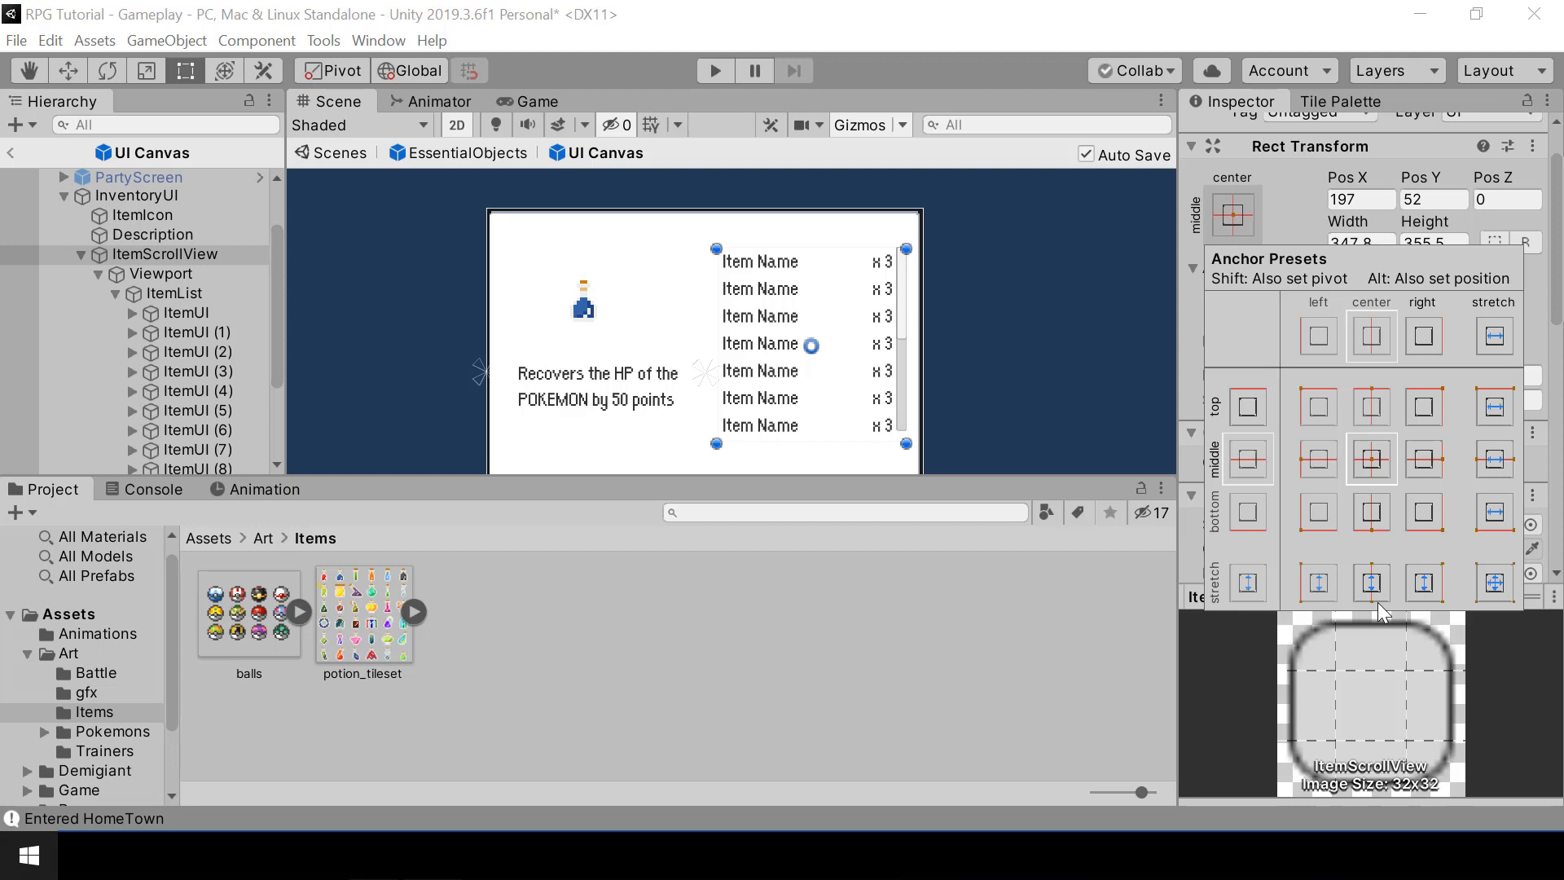
{"action": "left_click", "coordinate": [1427, 457]}
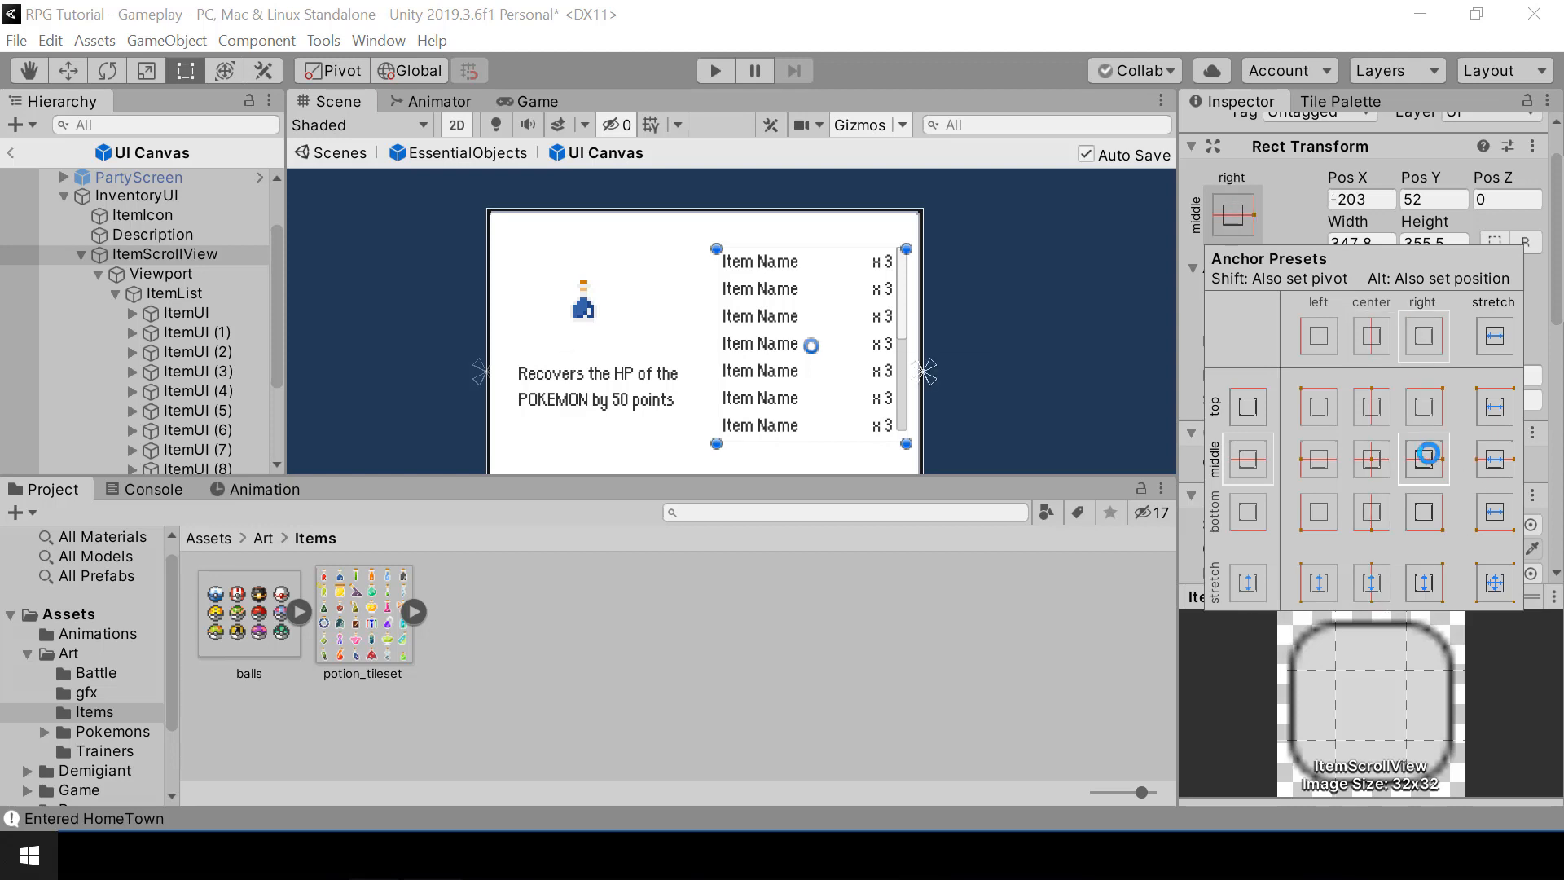
{"action": "left_click", "coordinate": [1243, 231]}
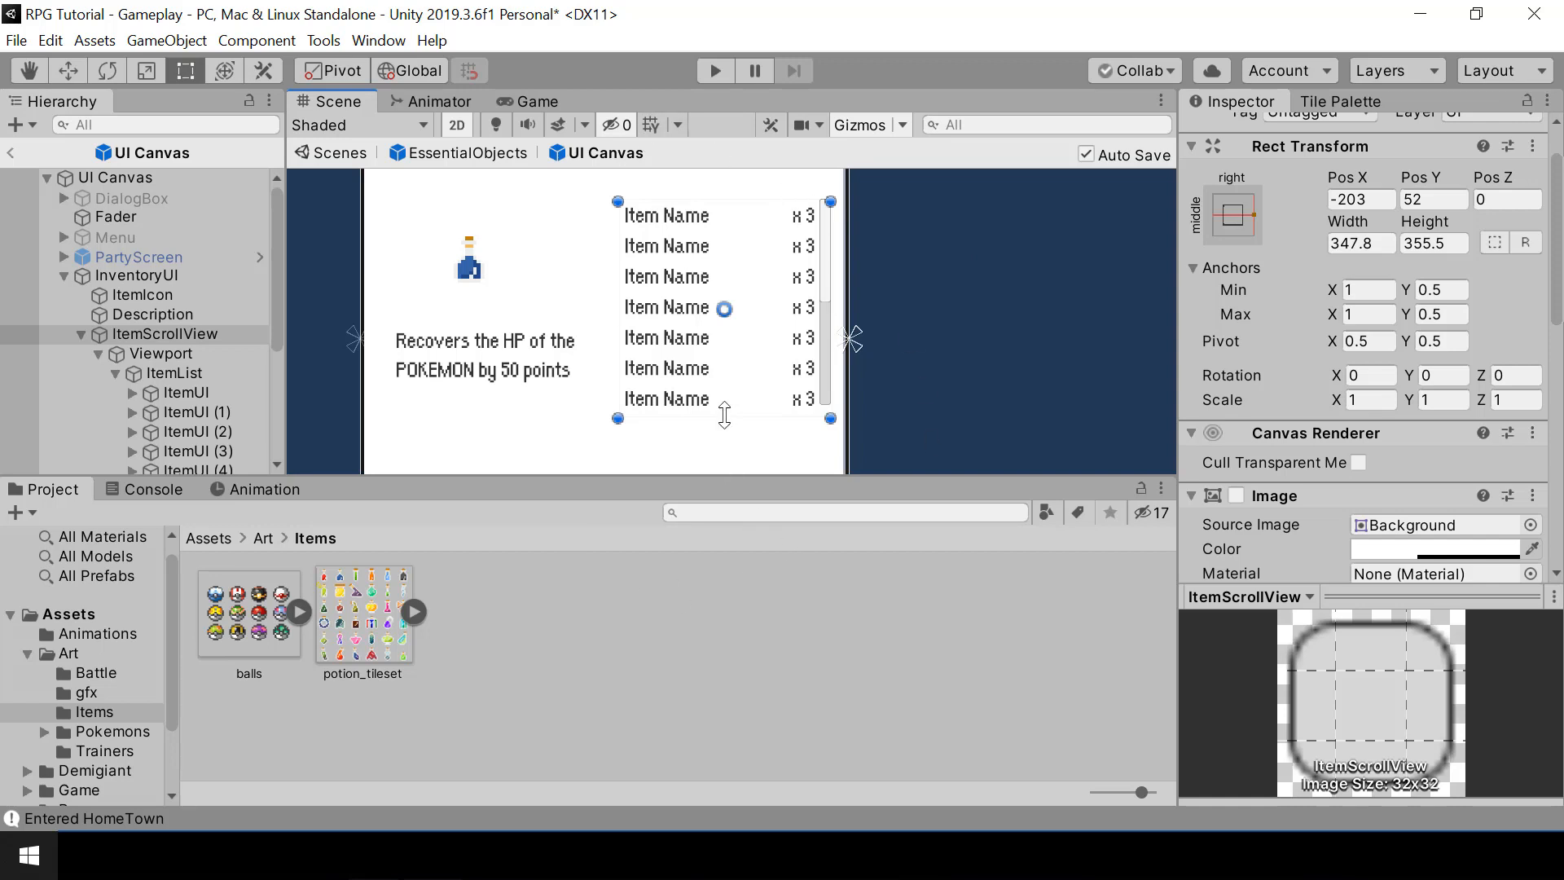
Extend ItemScrollView's height to about 399.5, reposition it to about X -215, Y 0, and deselect it.
{"action": "left_click_drag", "start_coordinate": [724, 415], "coordinate": [707, 405]}
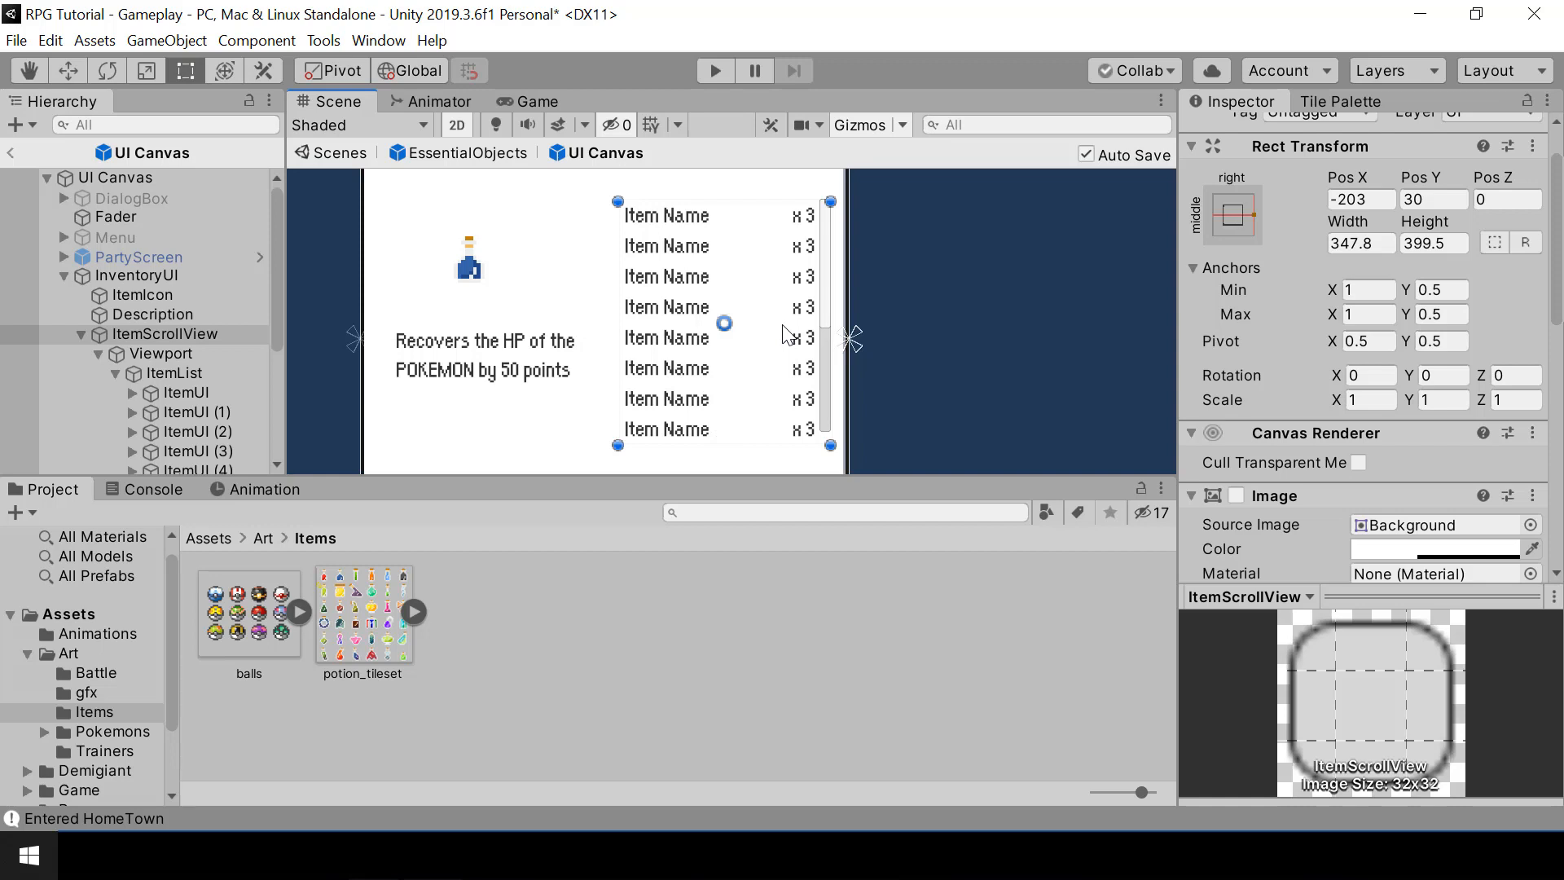
{"action": "left_click_drag", "start_coordinate": [784, 334], "coordinate": [780, 358]}
{"action": "scroll", "coordinate": [1055, 305], "scroll_direction": "down", "scroll_amount": 2}
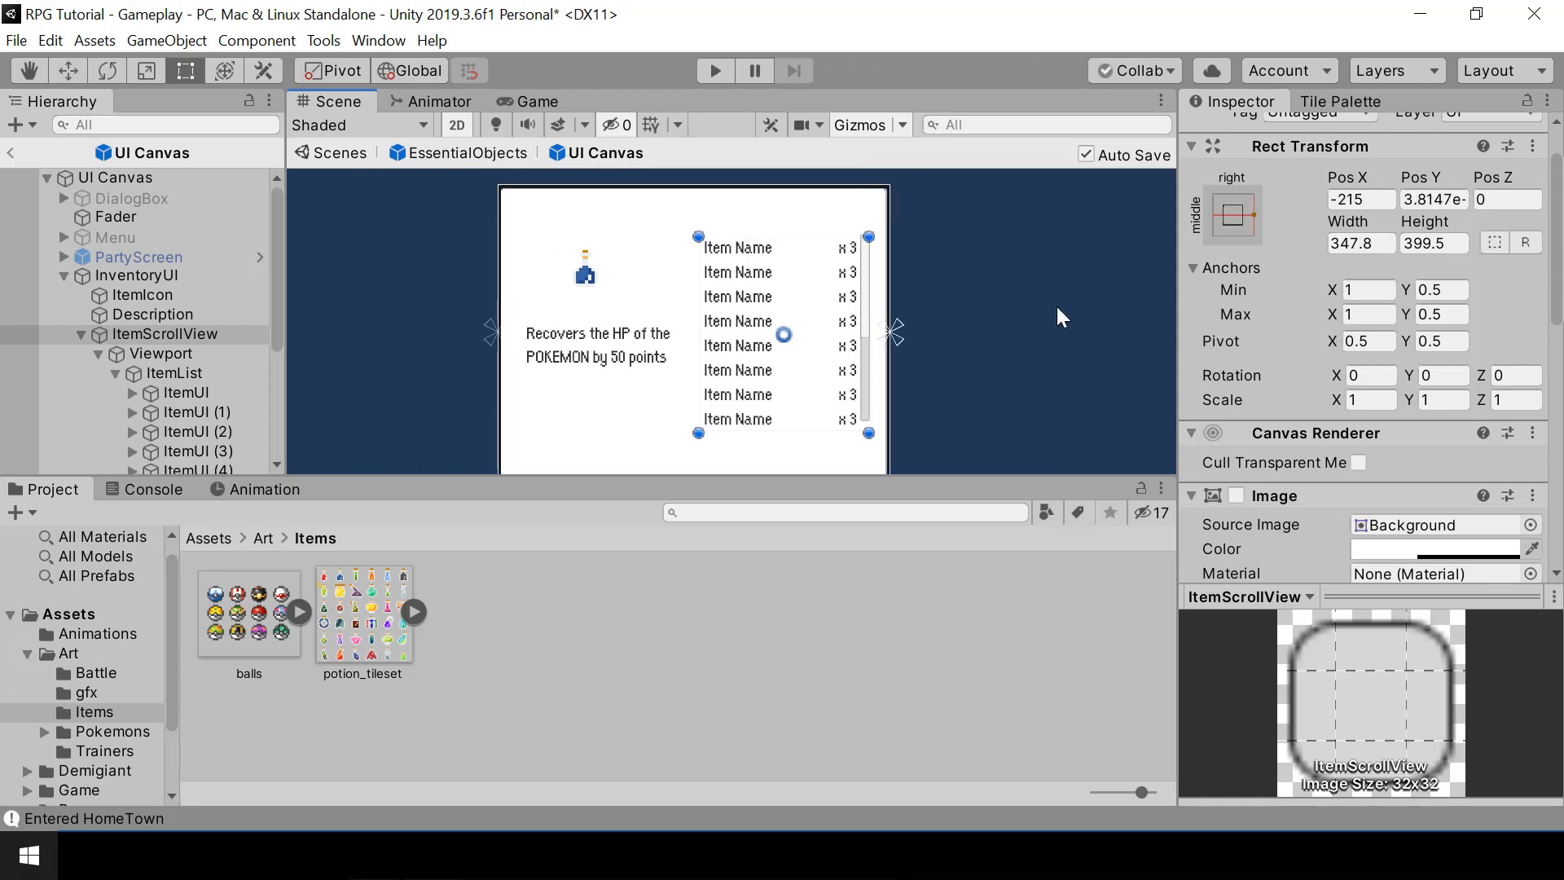
{"action": "left_click", "coordinate": [1056, 304]}
{"action": "scroll", "coordinate": [1056, 305], "scroll_direction": "up", "scroll_amount": 1}
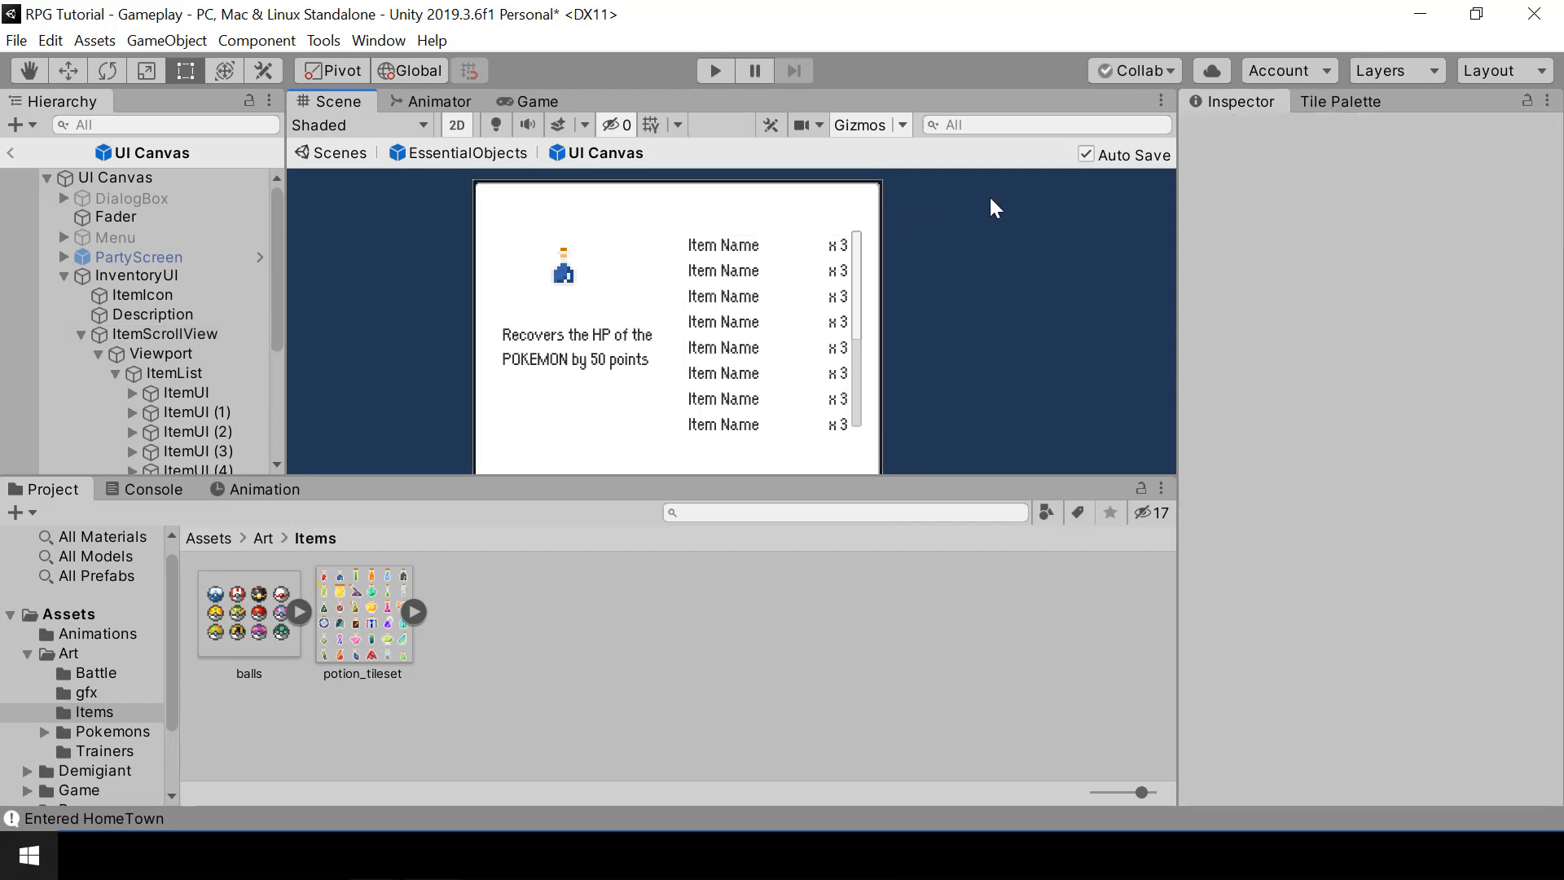
Play the game, test the item list by scrolling it to the end and back, and stop playing.
{"action": "left_click", "coordinate": [713, 75]}
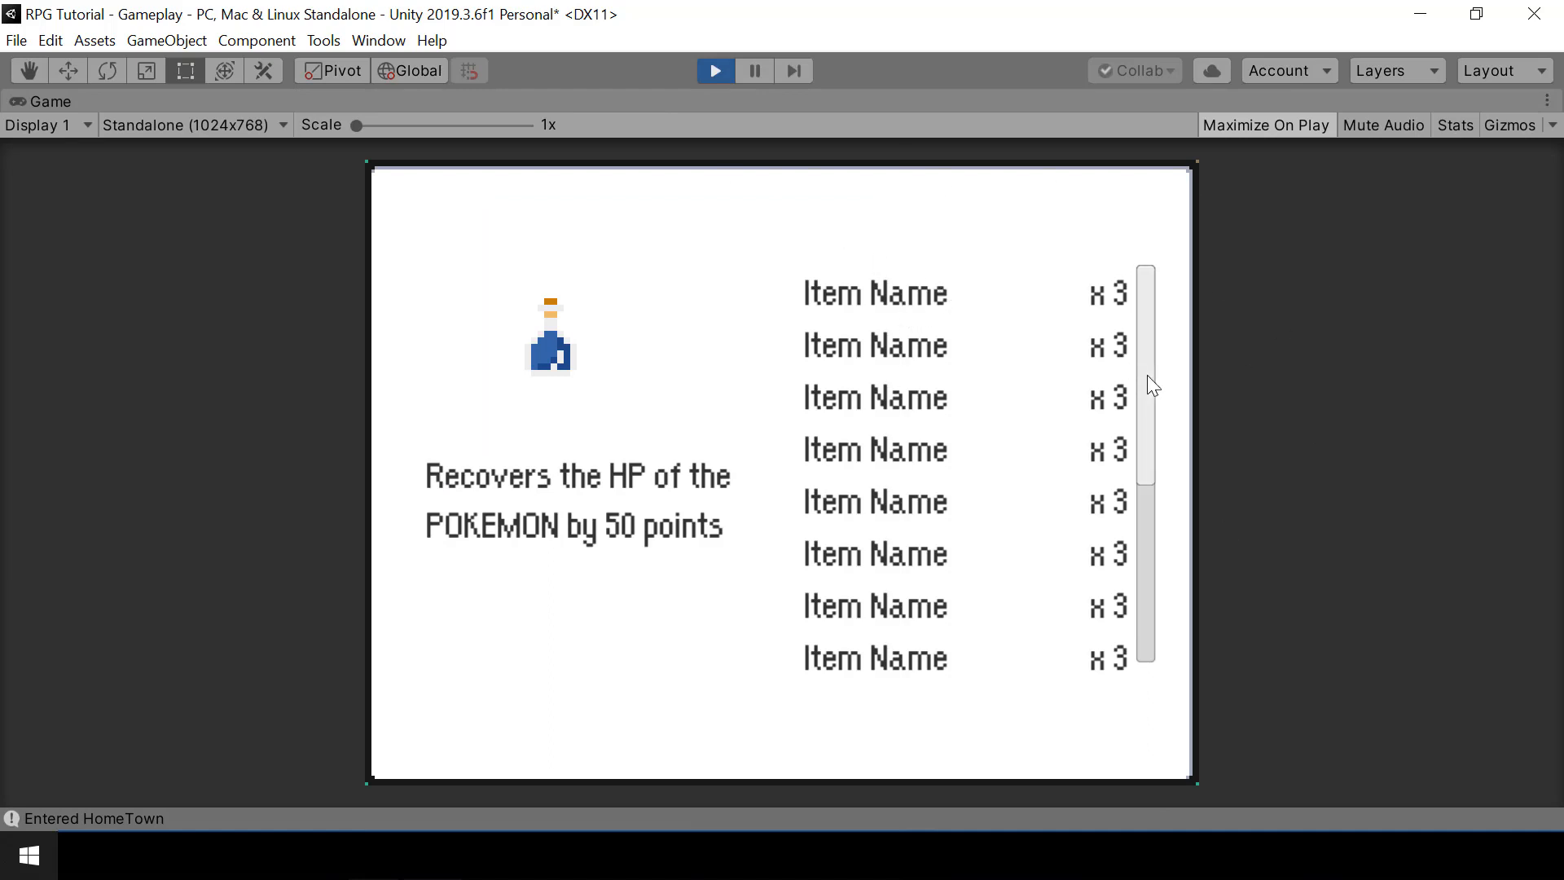
{"action": "left_click_drag", "start_coordinate": [1150, 382], "coordinate": [1152, 568]}
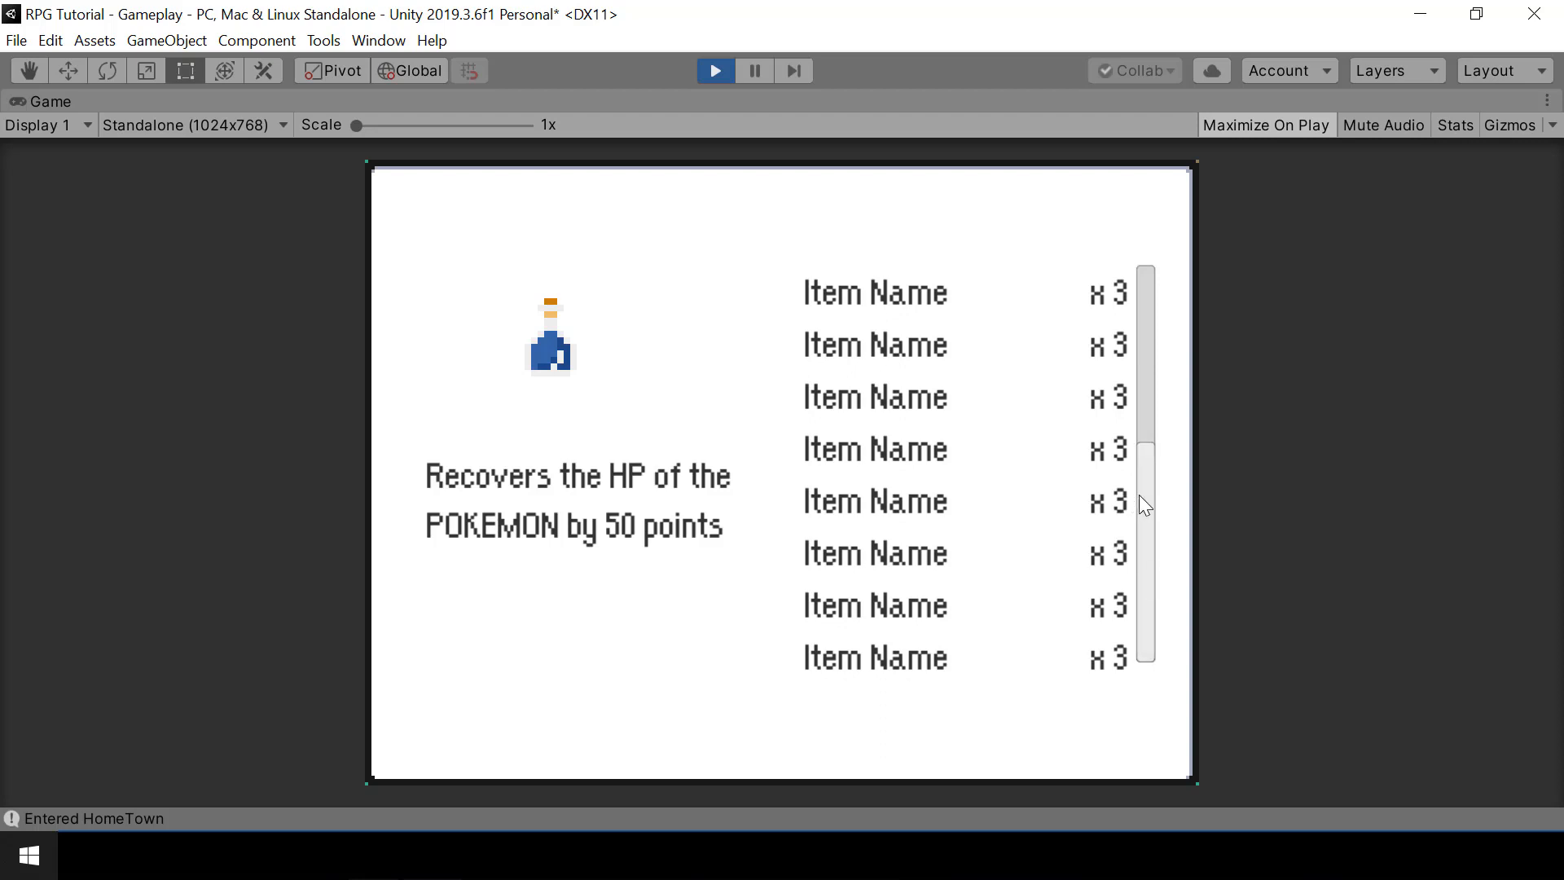
{"action": "left_click_drag", "start_coordinate": [1139, 495], "coordinate": [1146, 307]}
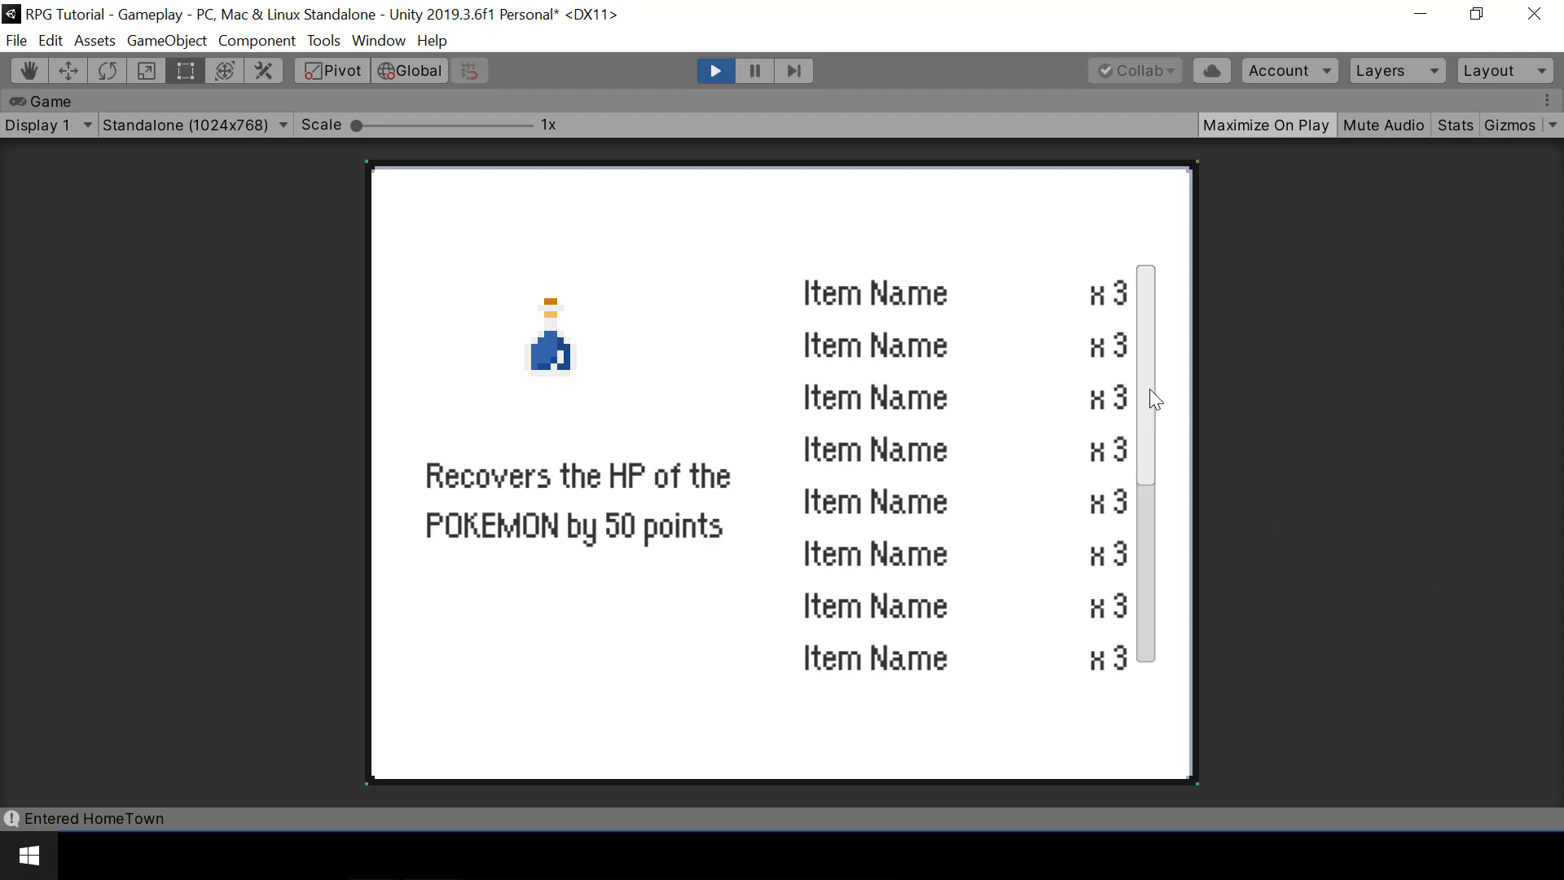
{"action": "left_click_drag", "start_coordinate": [1148, 414], "coordinate": [1144, 322]}
{"action": "left_click", "coordinate": [713, 70]}
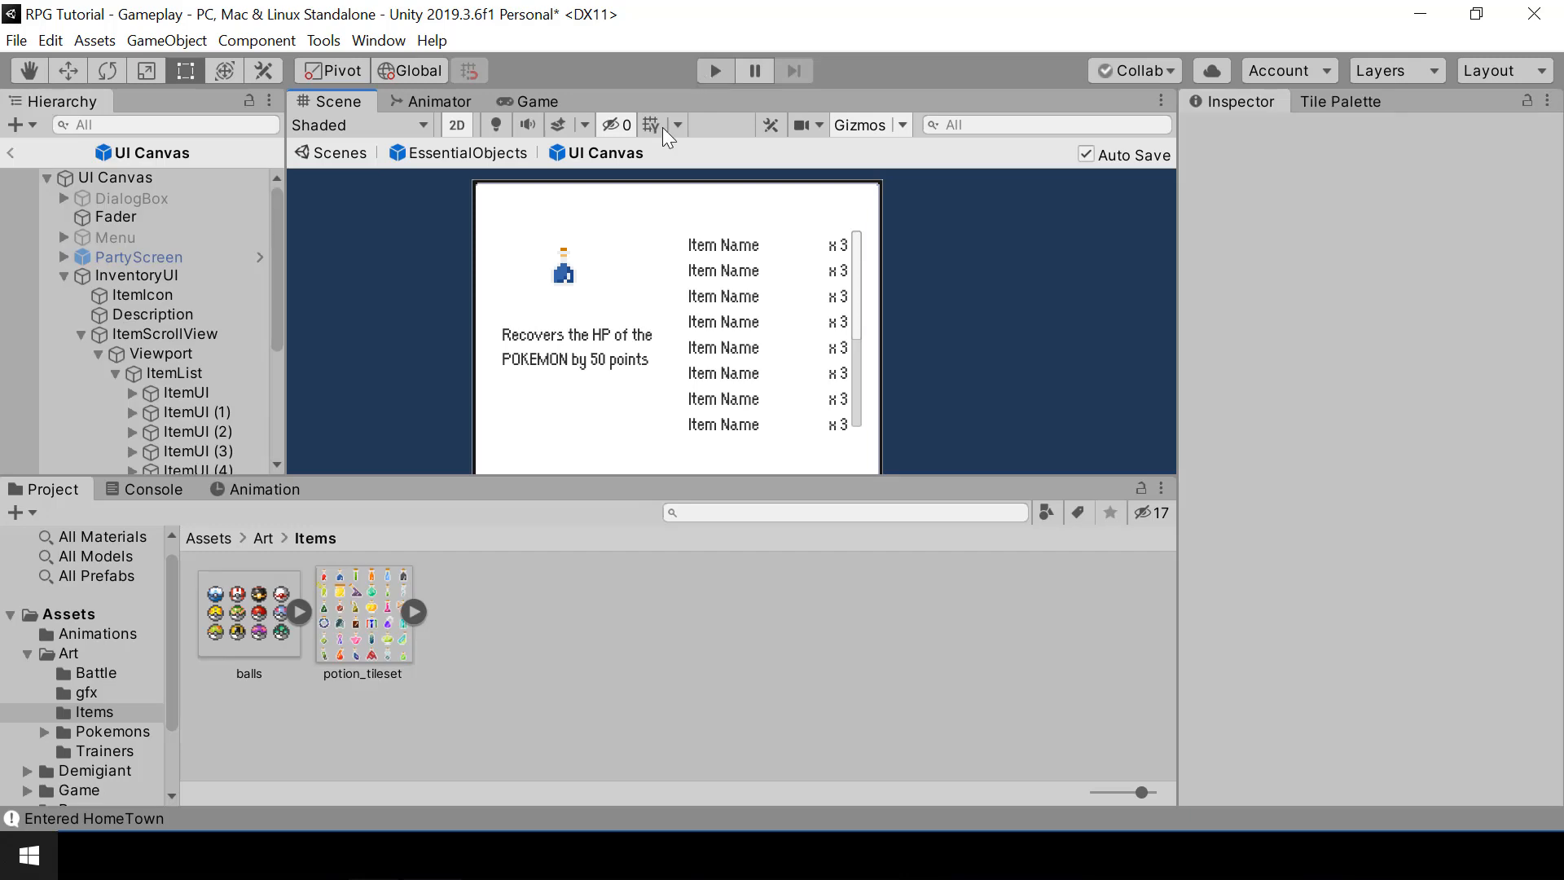
Deactivate the InventoryUI object and collapse its hierarchy.
{"action": "left_click", "coordinate": [80, 334]}
{"action": "left_click", "coordinate": [114, 275]}
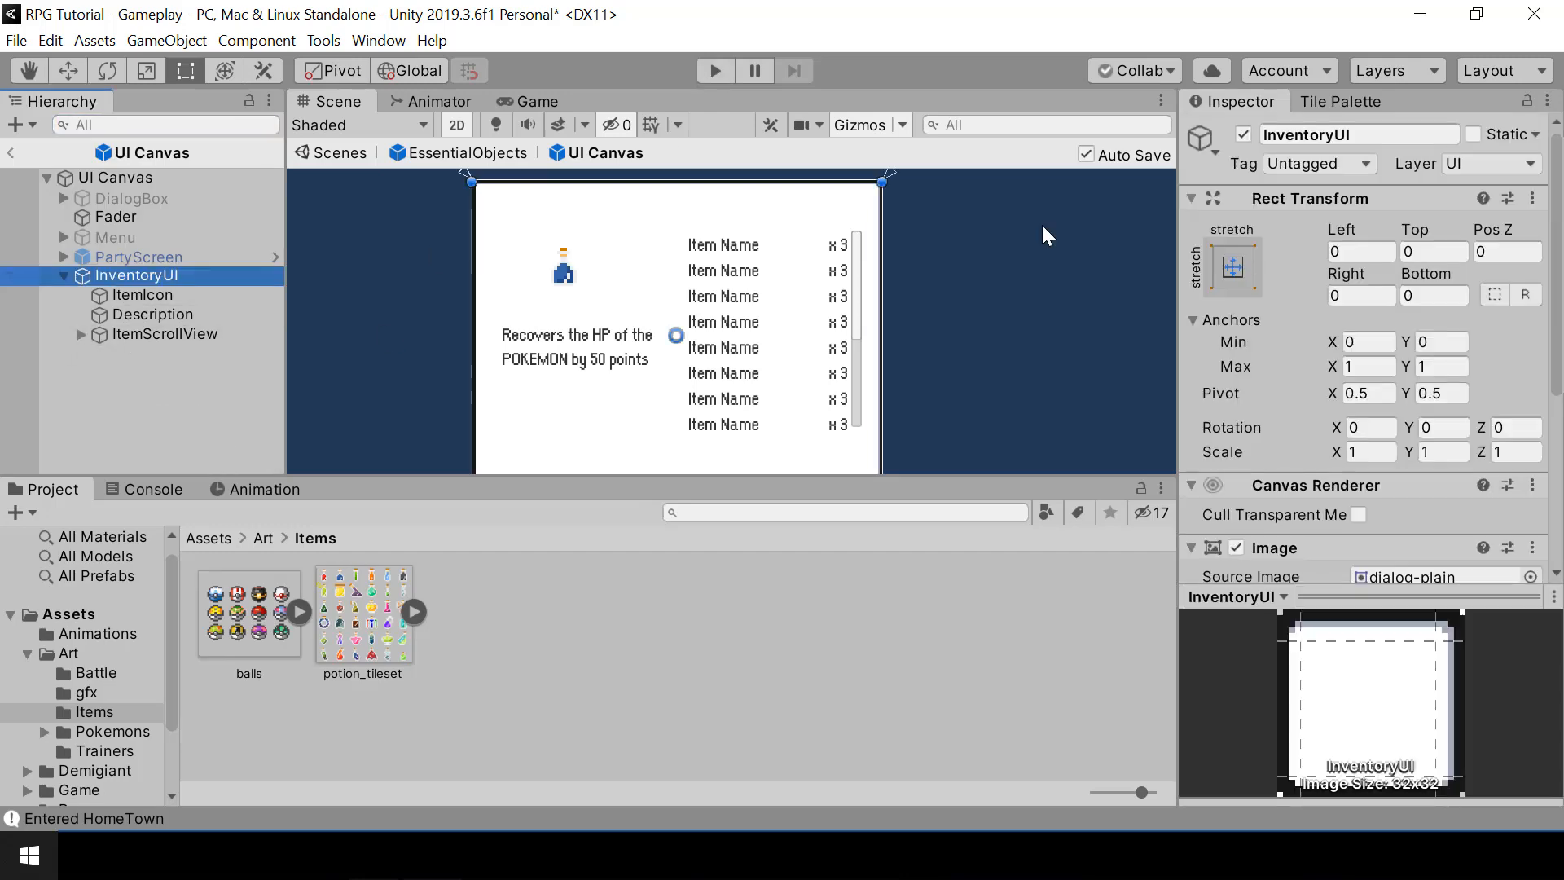
{"action": "left_click", "coordinate": [1243, 135]}
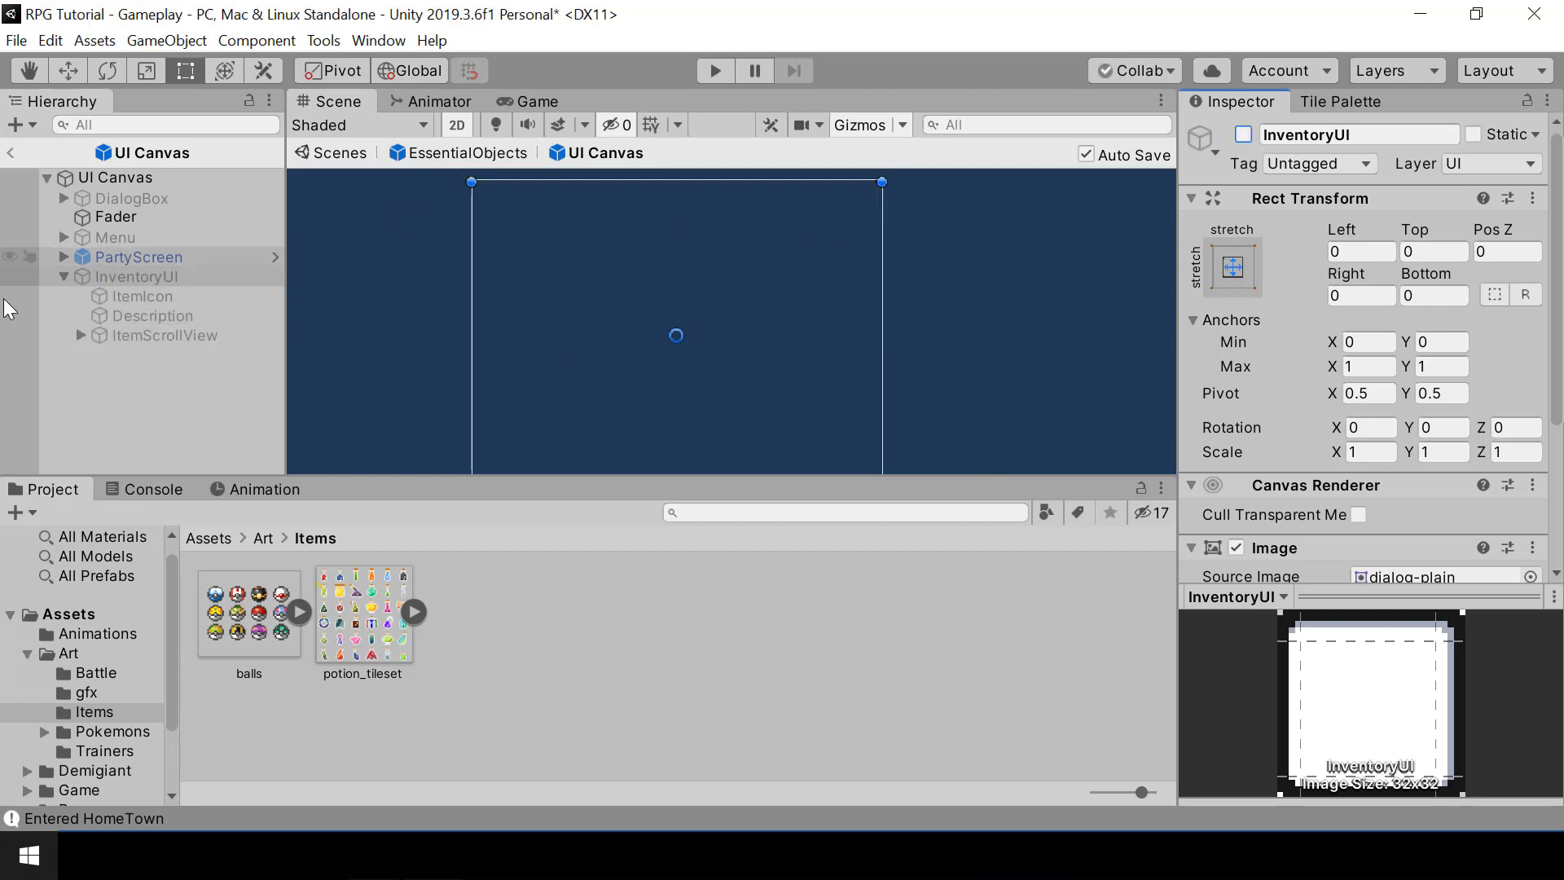
{"action": "left_click", "coordinate": [62, 277]}
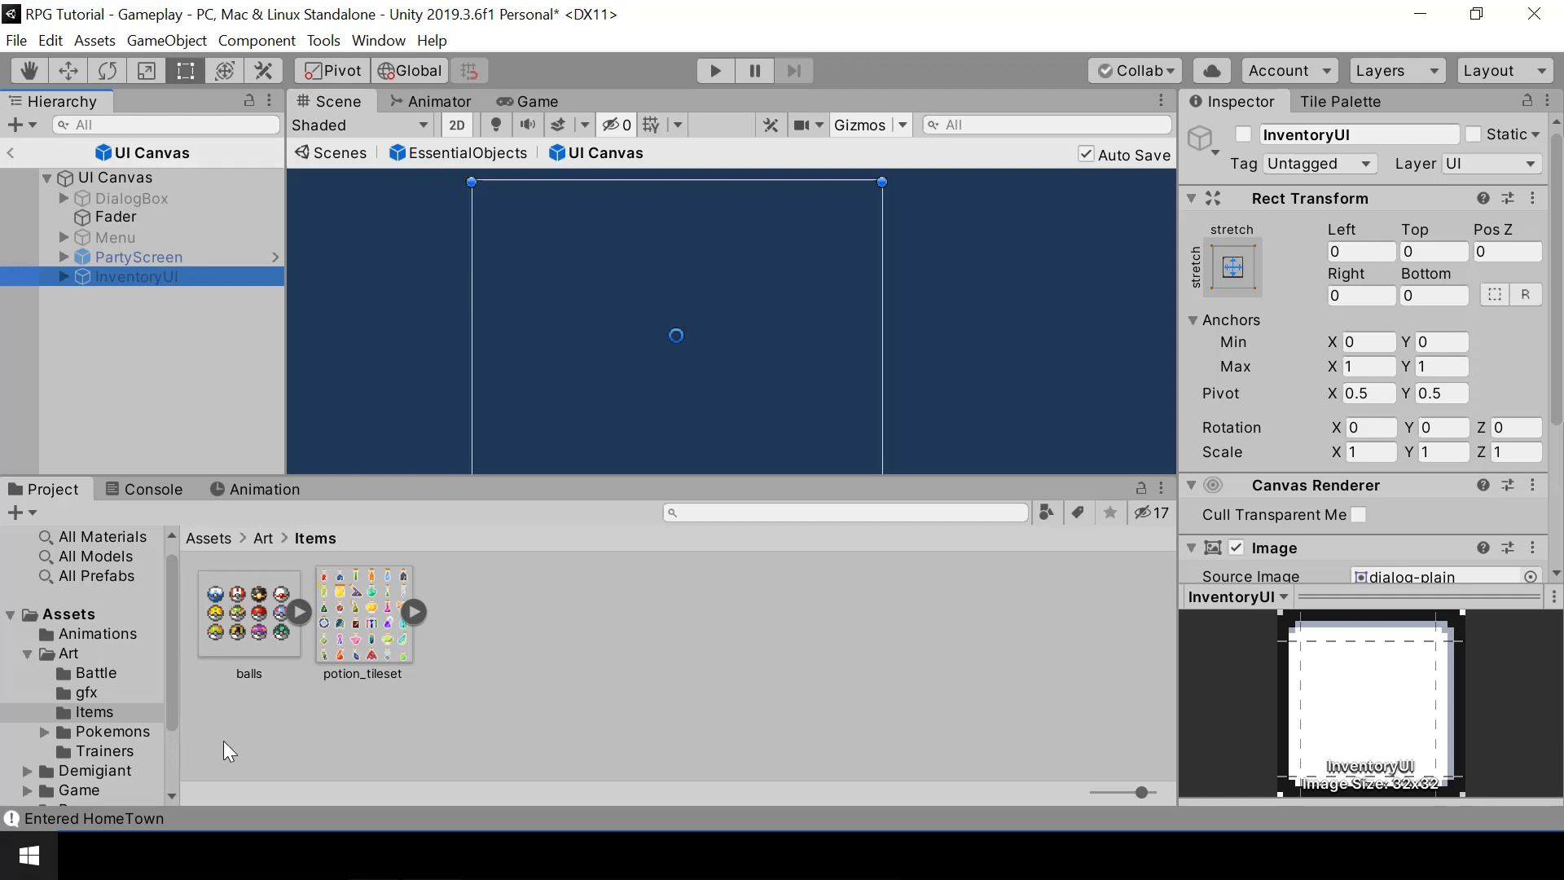
Create a C# script named InventoryUI in the Assets/Scripts/UI folder.
{"action": "left_click", "coordinate": [27, 654]}
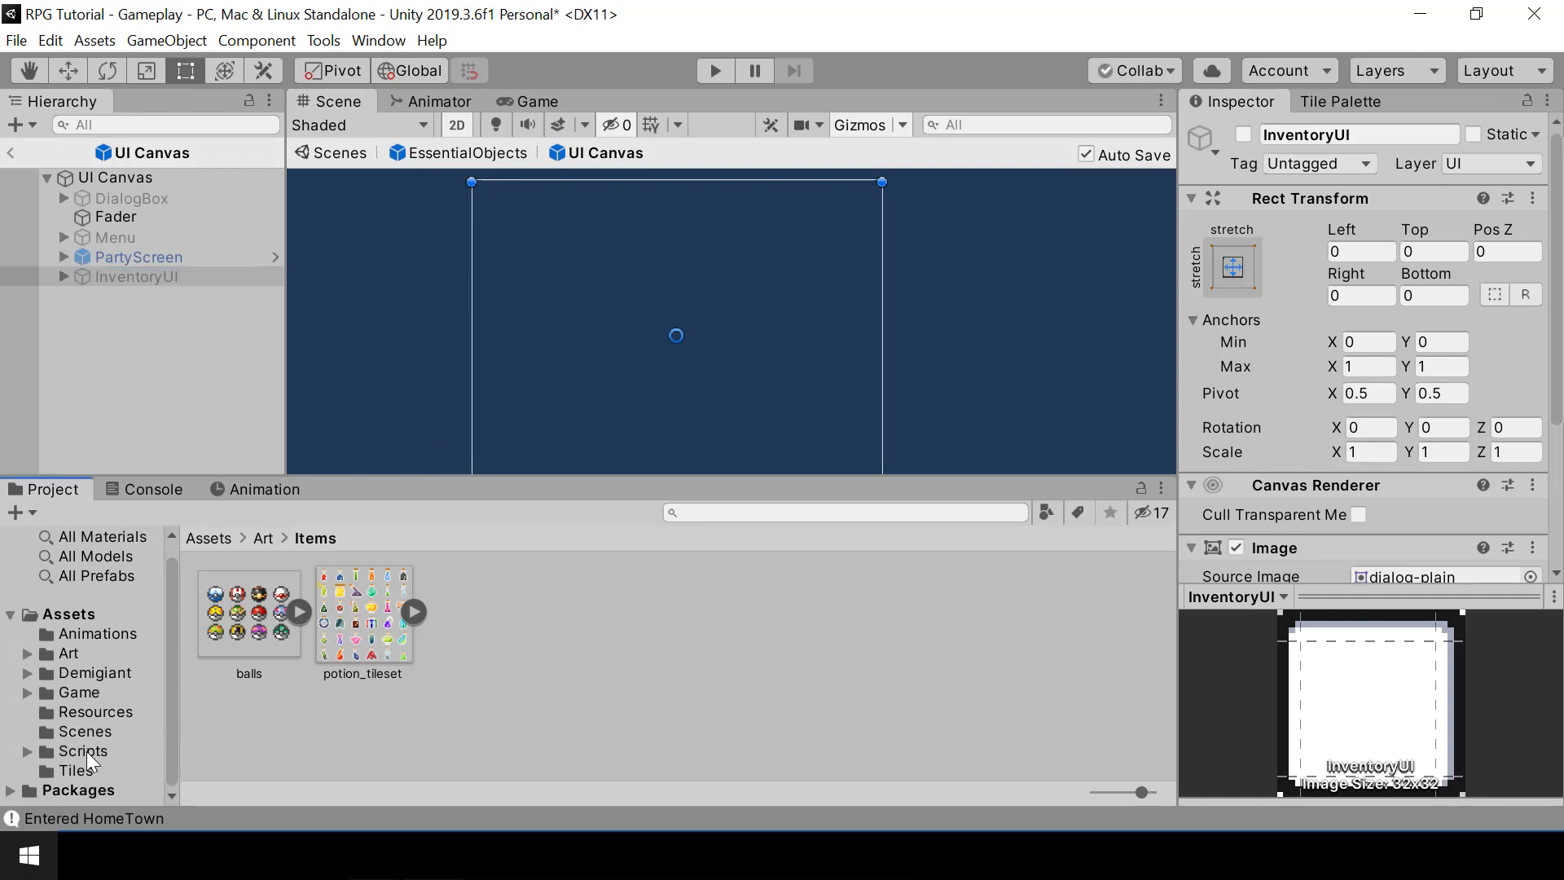
{"action": "left_click", "coordinate": [86, 751]}
{"action": "scroll", "coordinate": [789, 776], "scroll_direction": "down", "scroll_amount": 1}
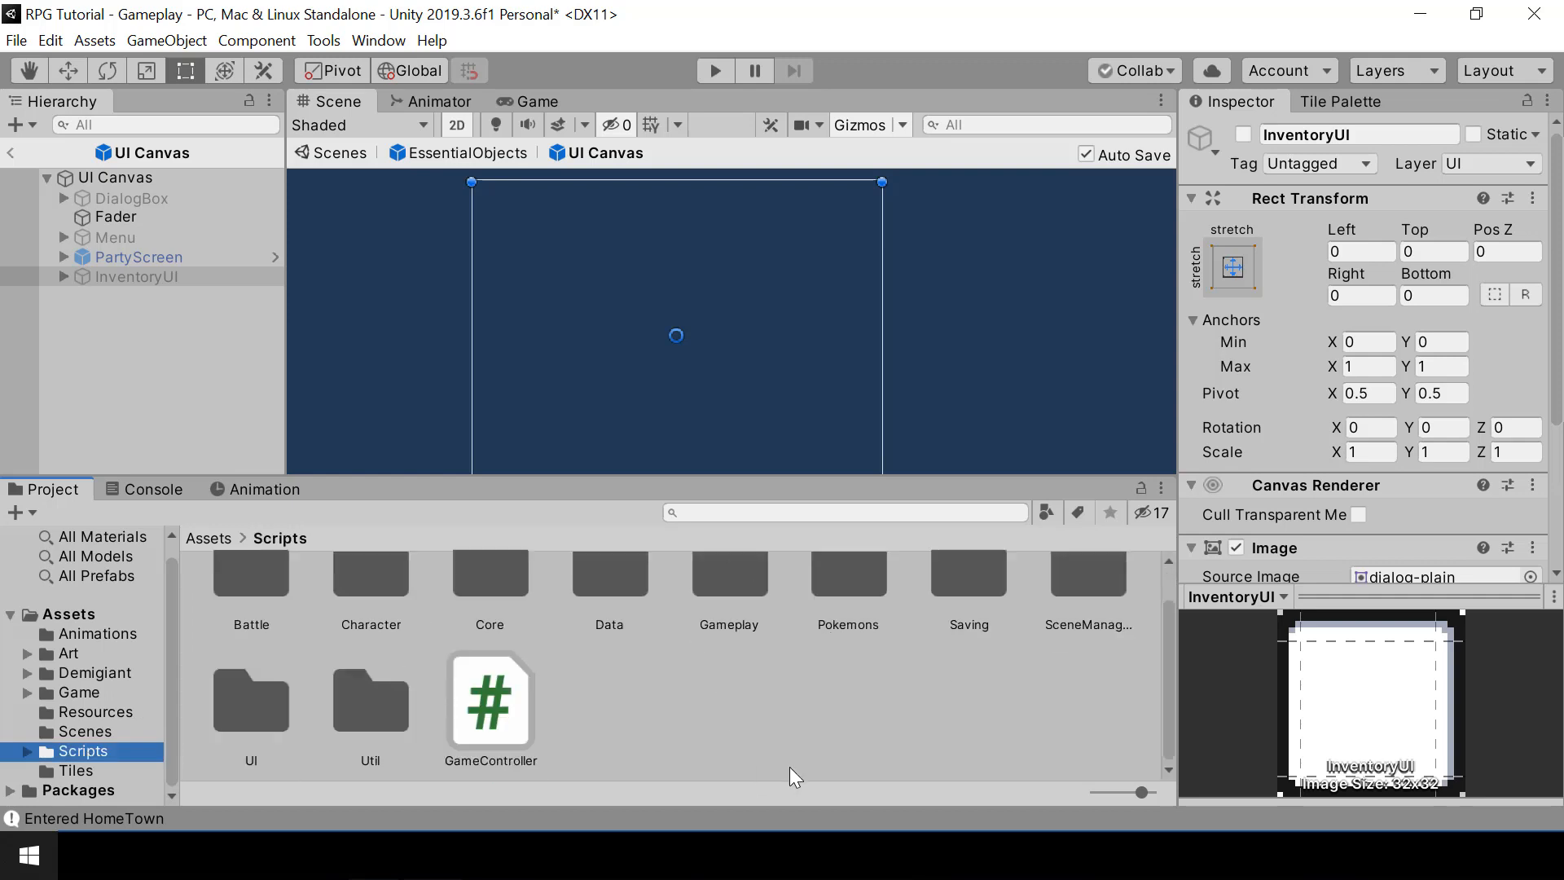
{"action": "double_click", "coordinate": [251, 705]}
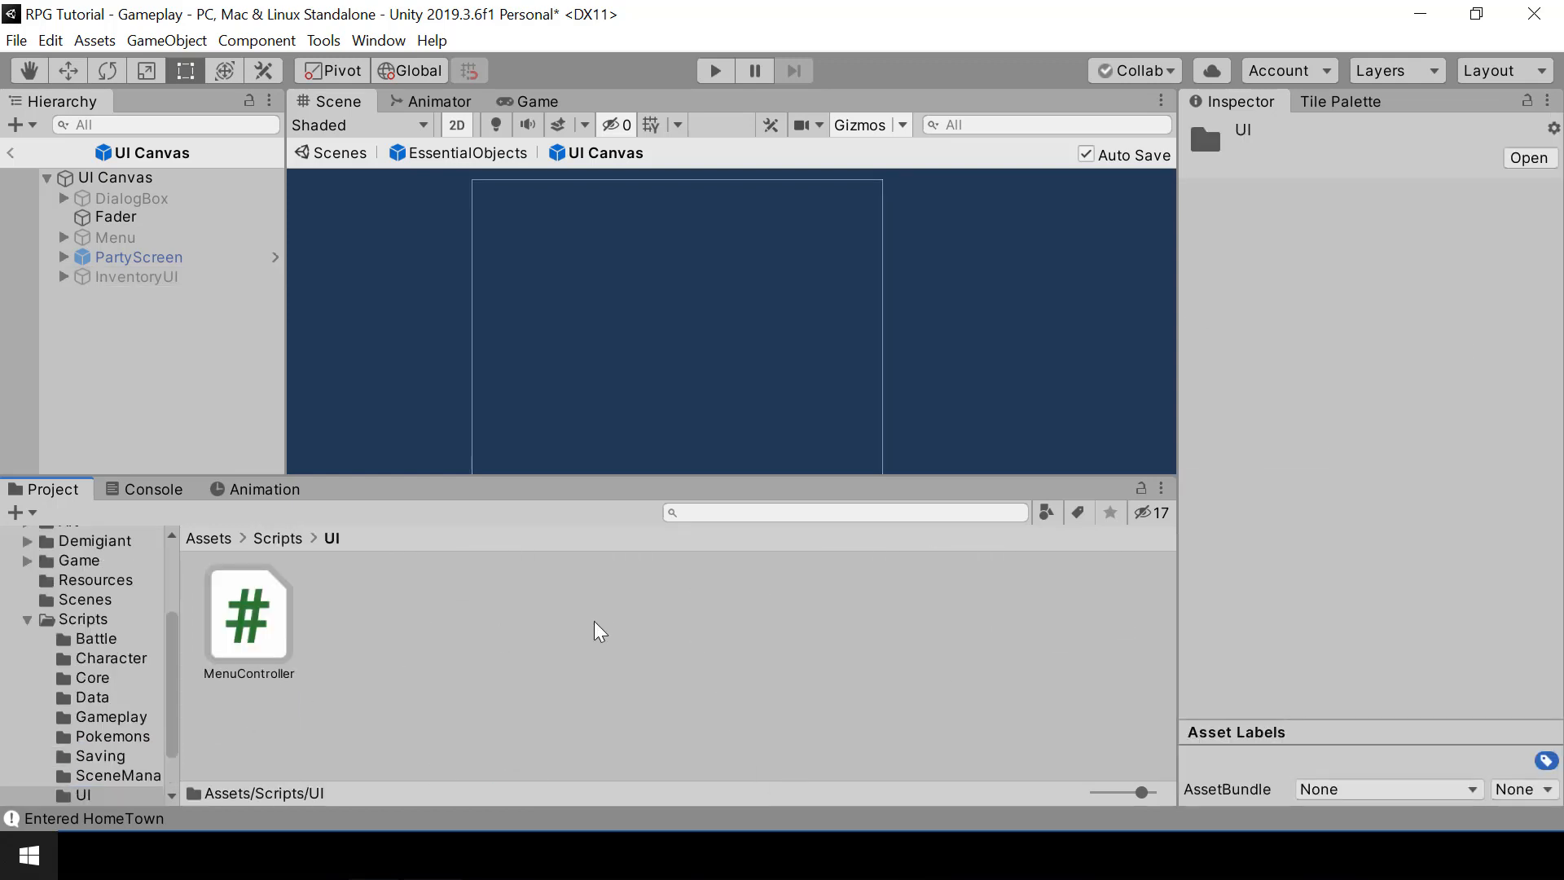
{"action": "right_click", "coordinate": [466, 617]}
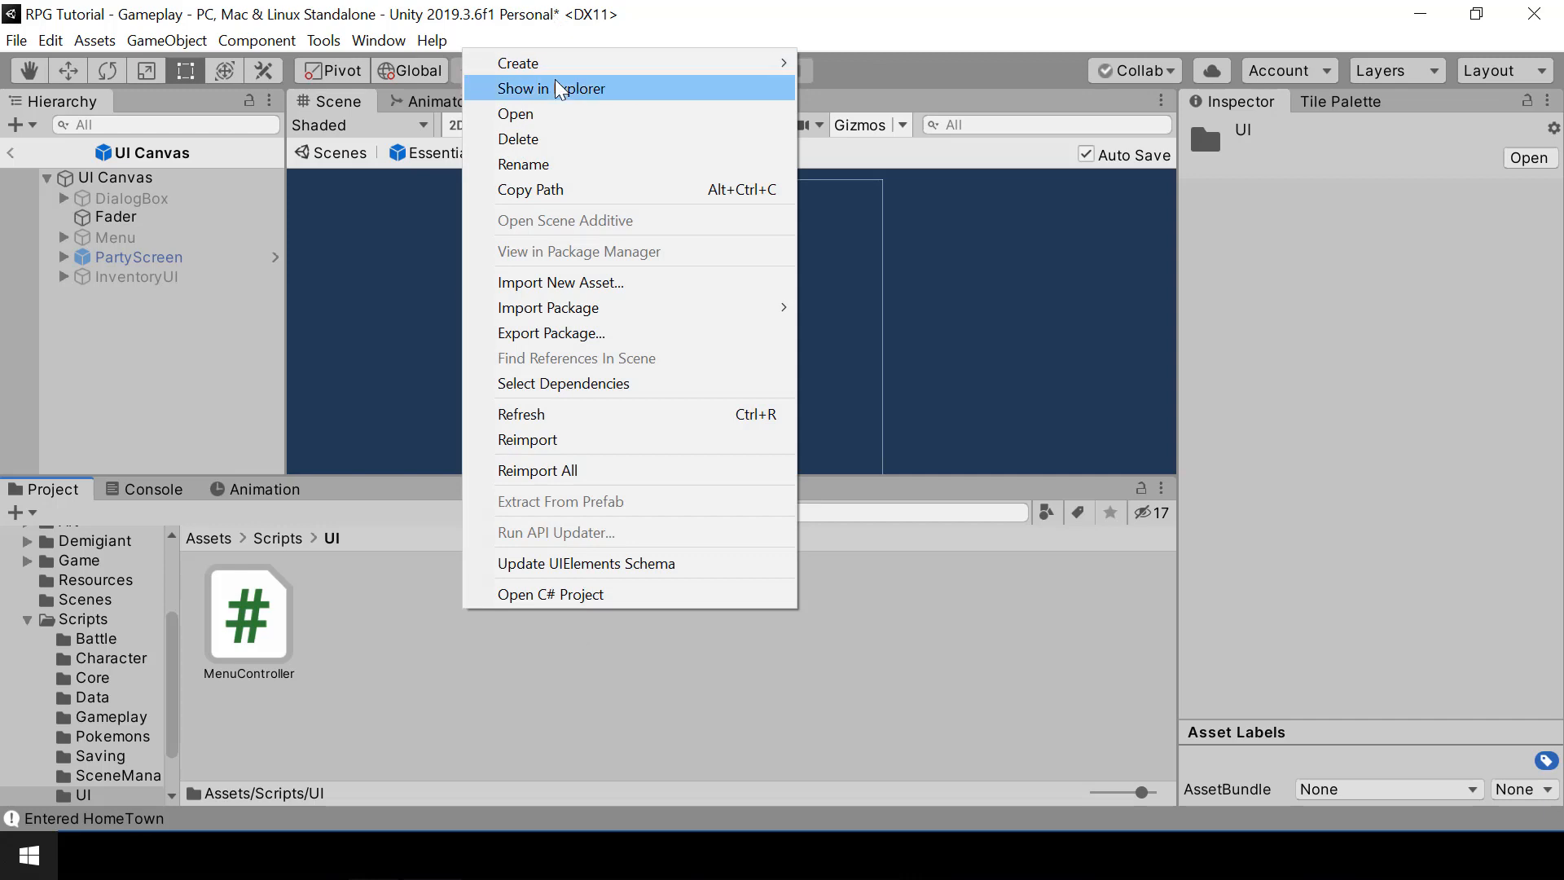
{"action": "mouse_move", "coordinate": [552, 75]}
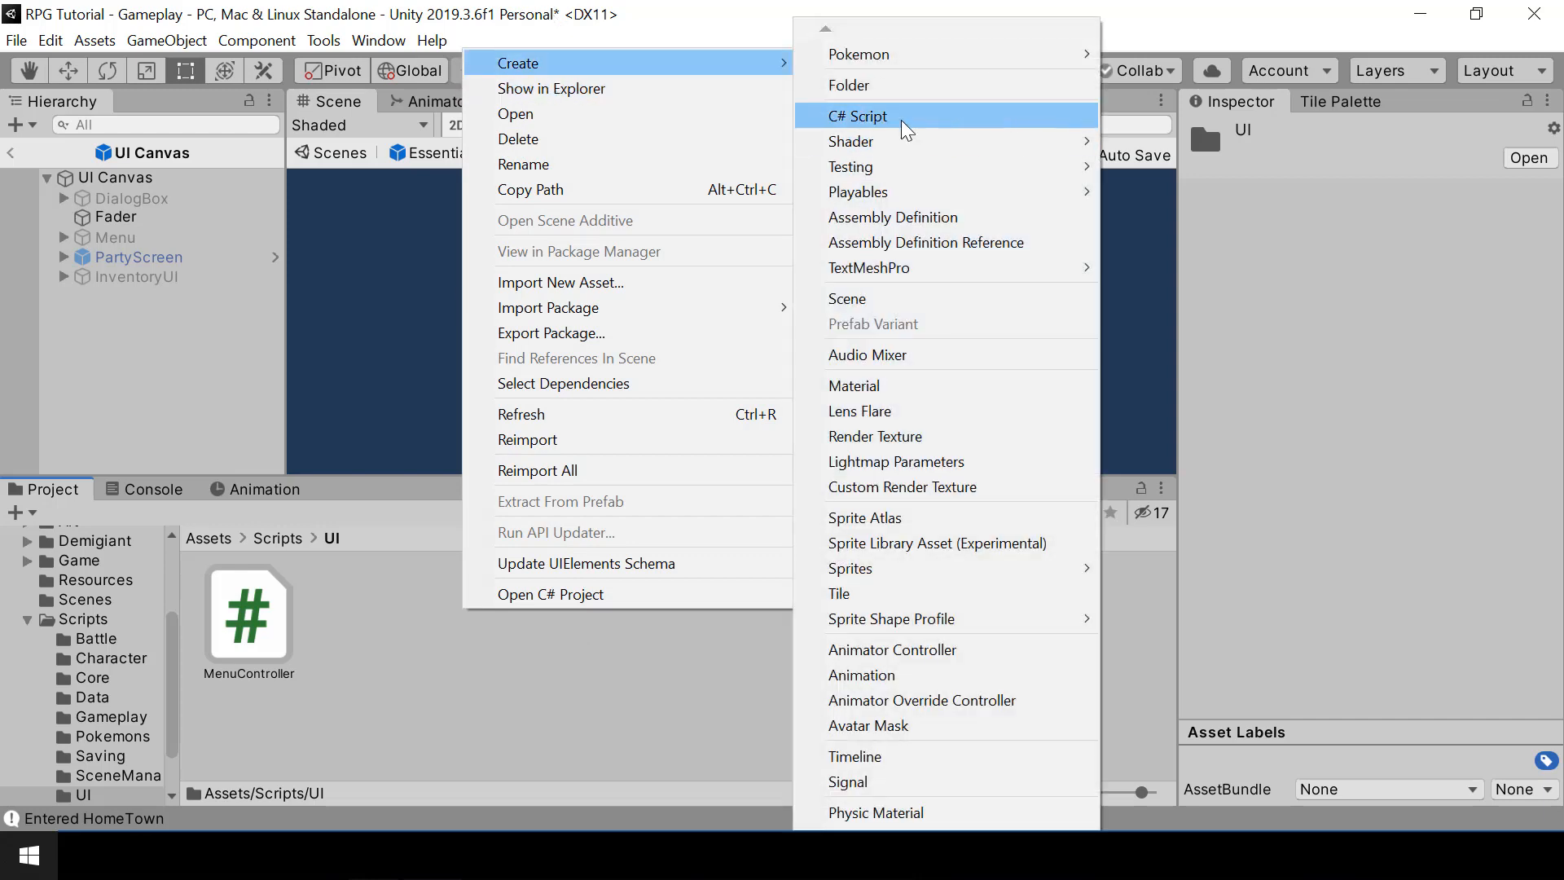
{"action": "left_click", "coordinate": [901, 119]}
{"action": "key", "text": "BackSpace"}
{"action": "type", "text": "InventoryUI"}
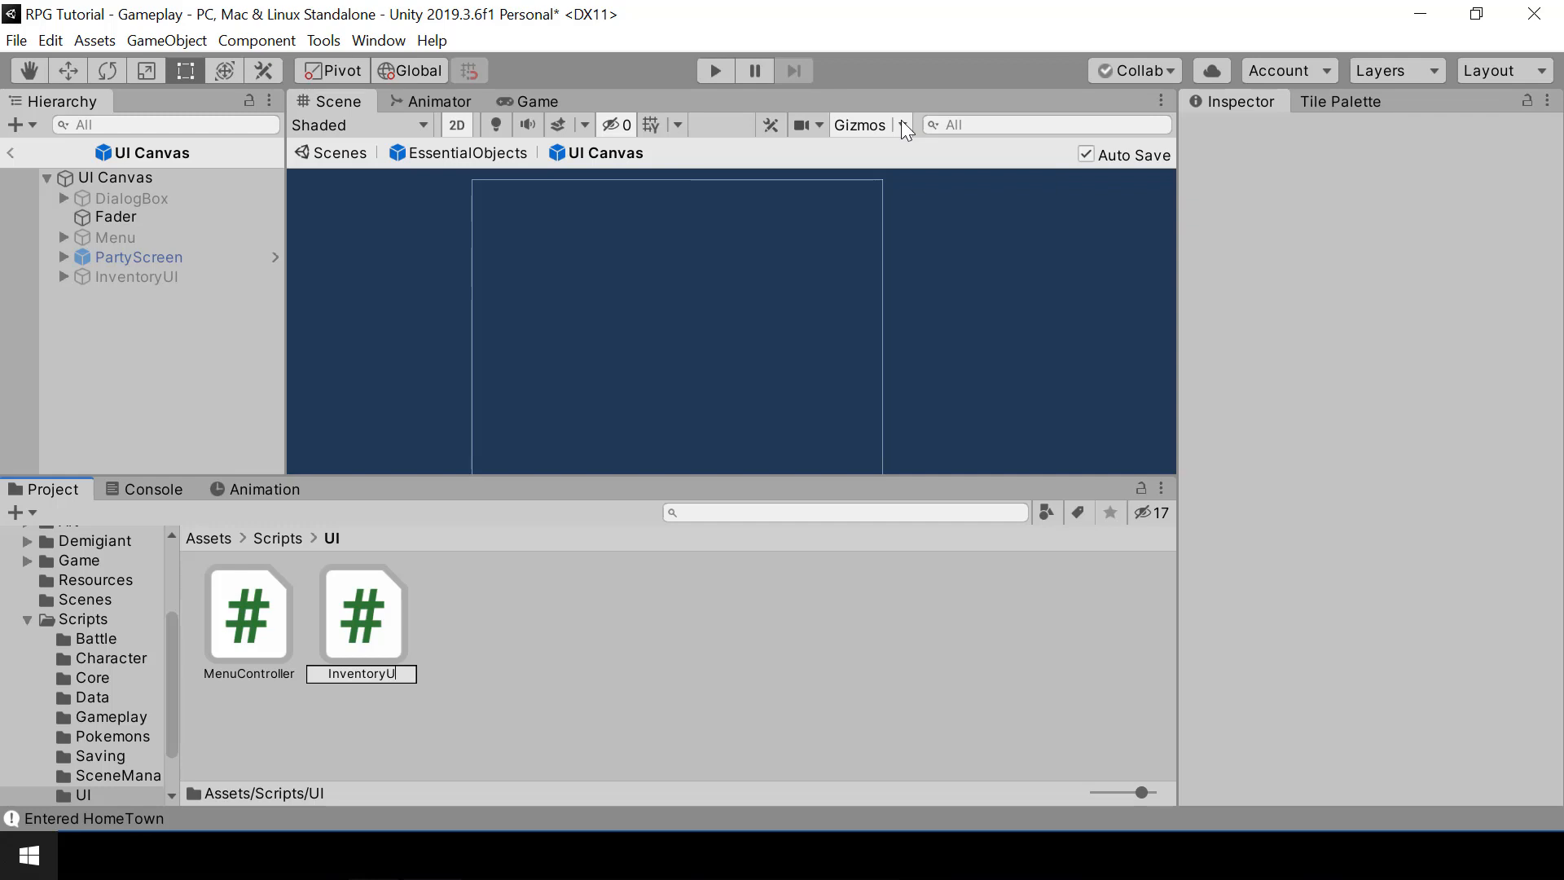
{"action": "key", "text": "Return"}
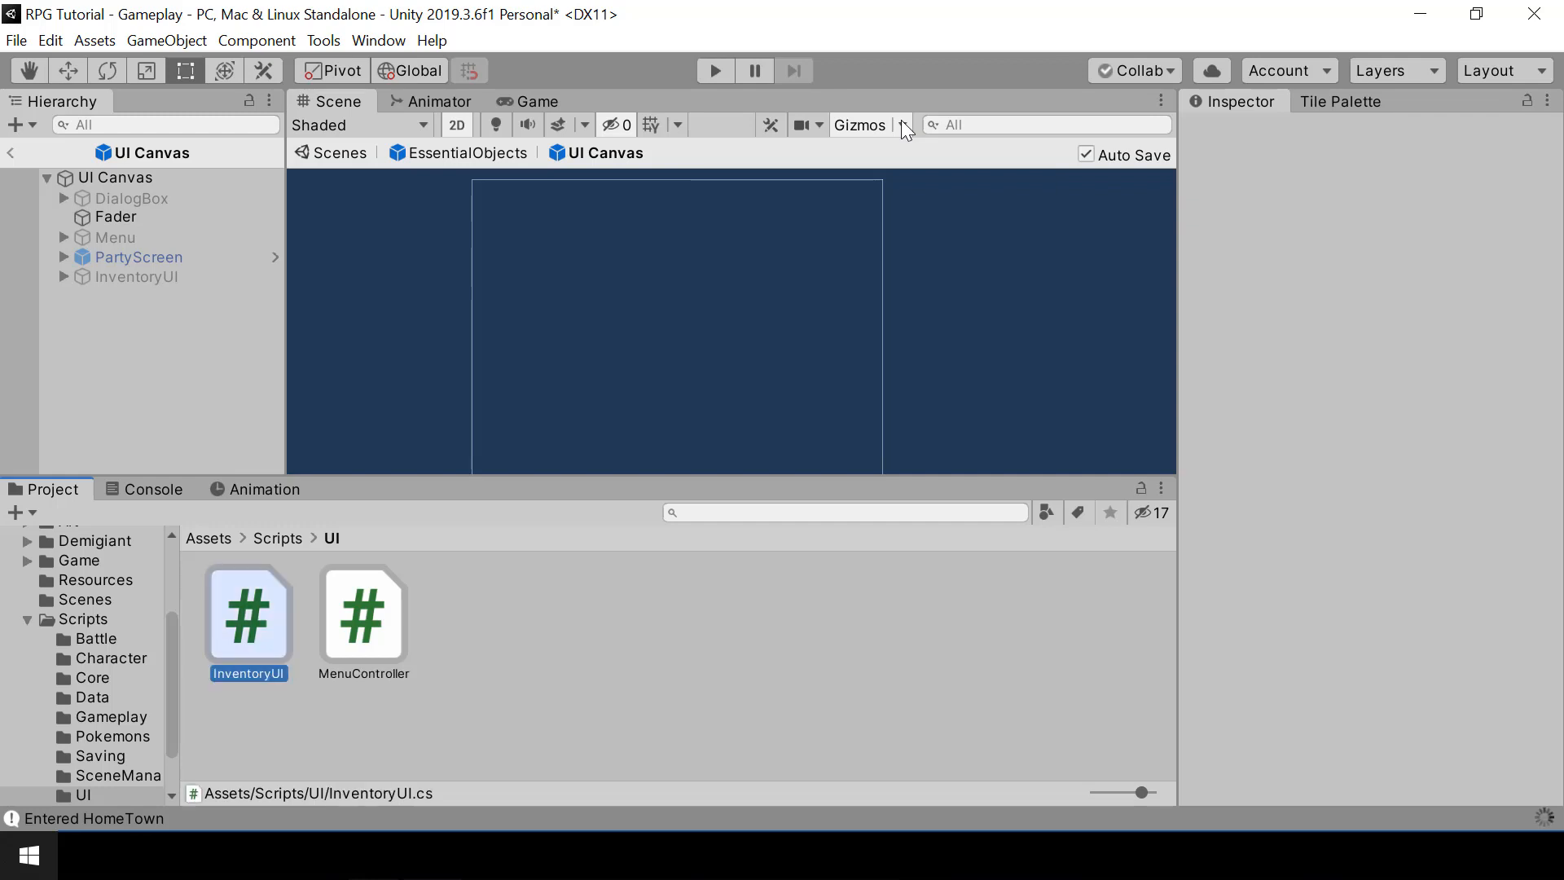
Attach the InventoryUI script to the InventoryUI object and open the script in Visual Studio.
{"action": "left_click", "coordinate": [164, 280]}
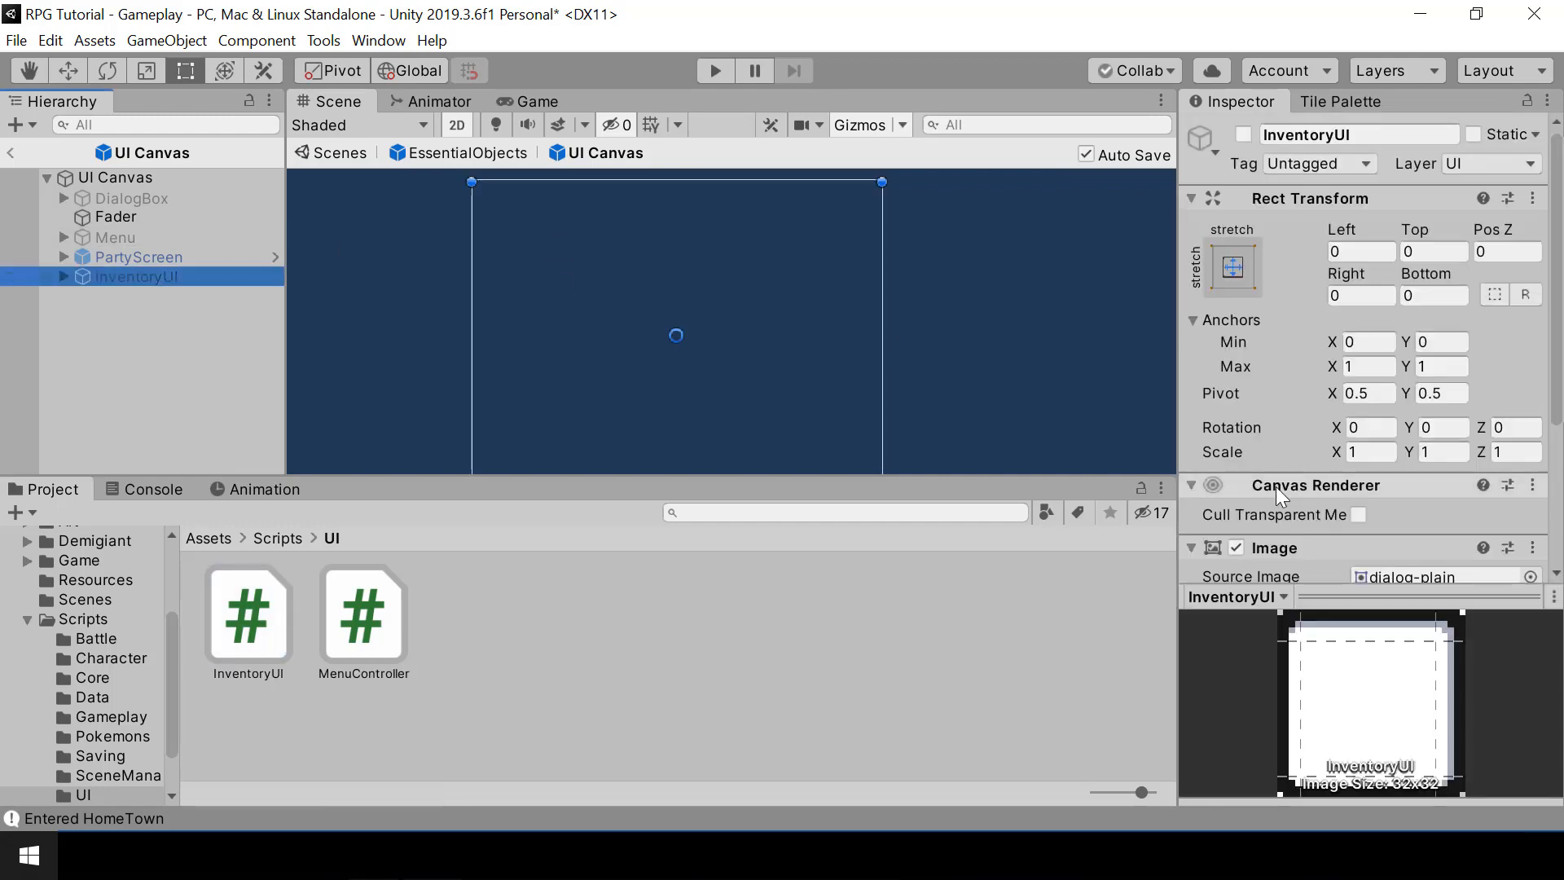
{"action": "scroll", "coordinate": [1277, 432], "scroll_direction": "down", "scroll_amount": 3}
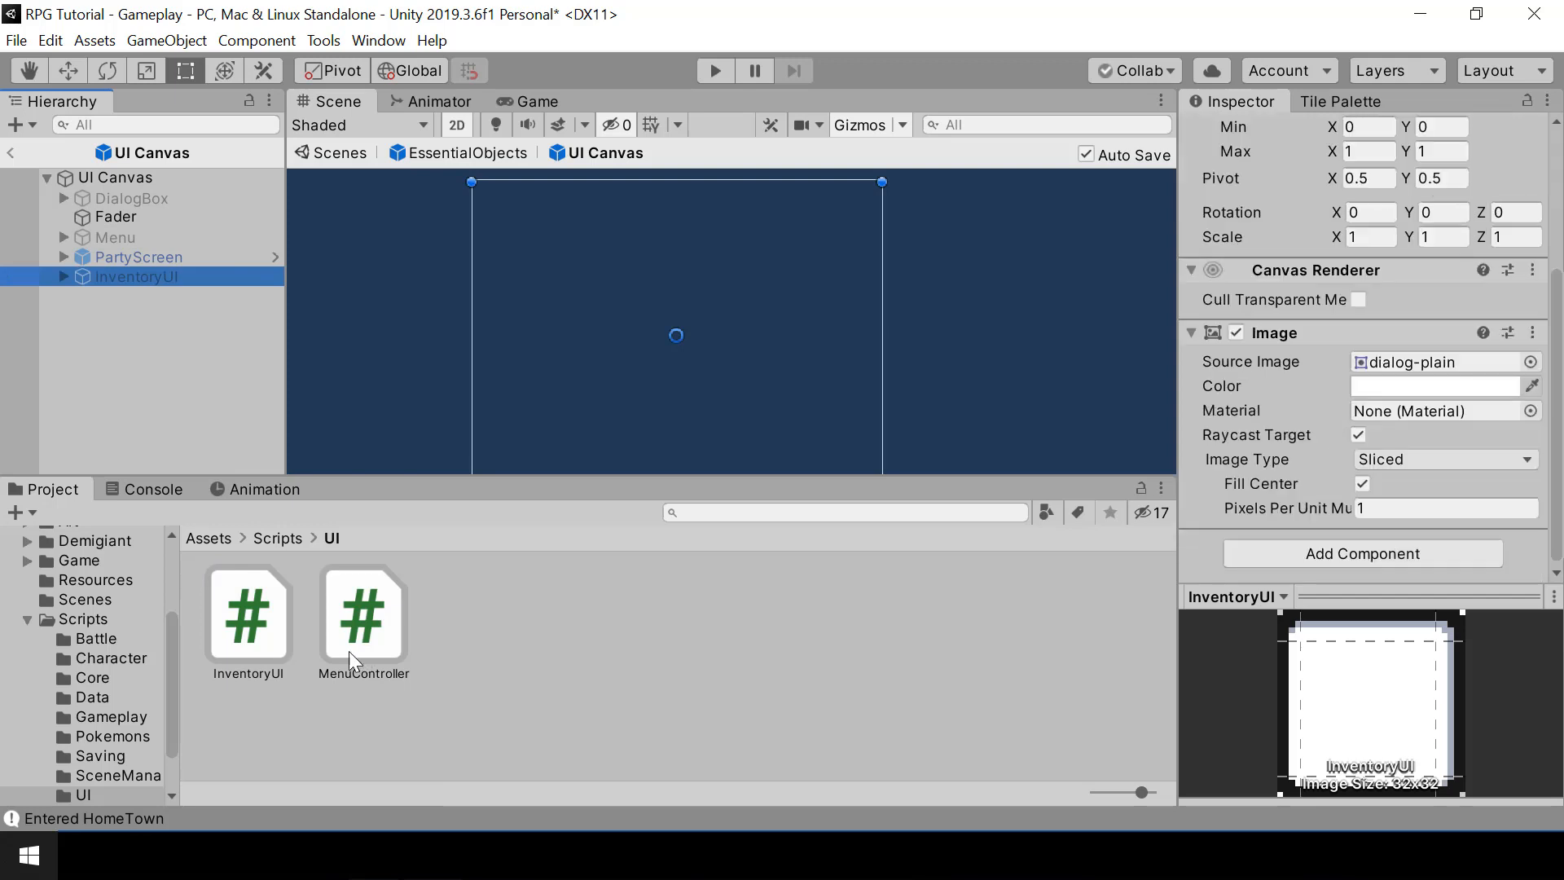
{"action": "left_click_drag", "start_coordinate": [267, 648], "coordinate": [1439, 554]}
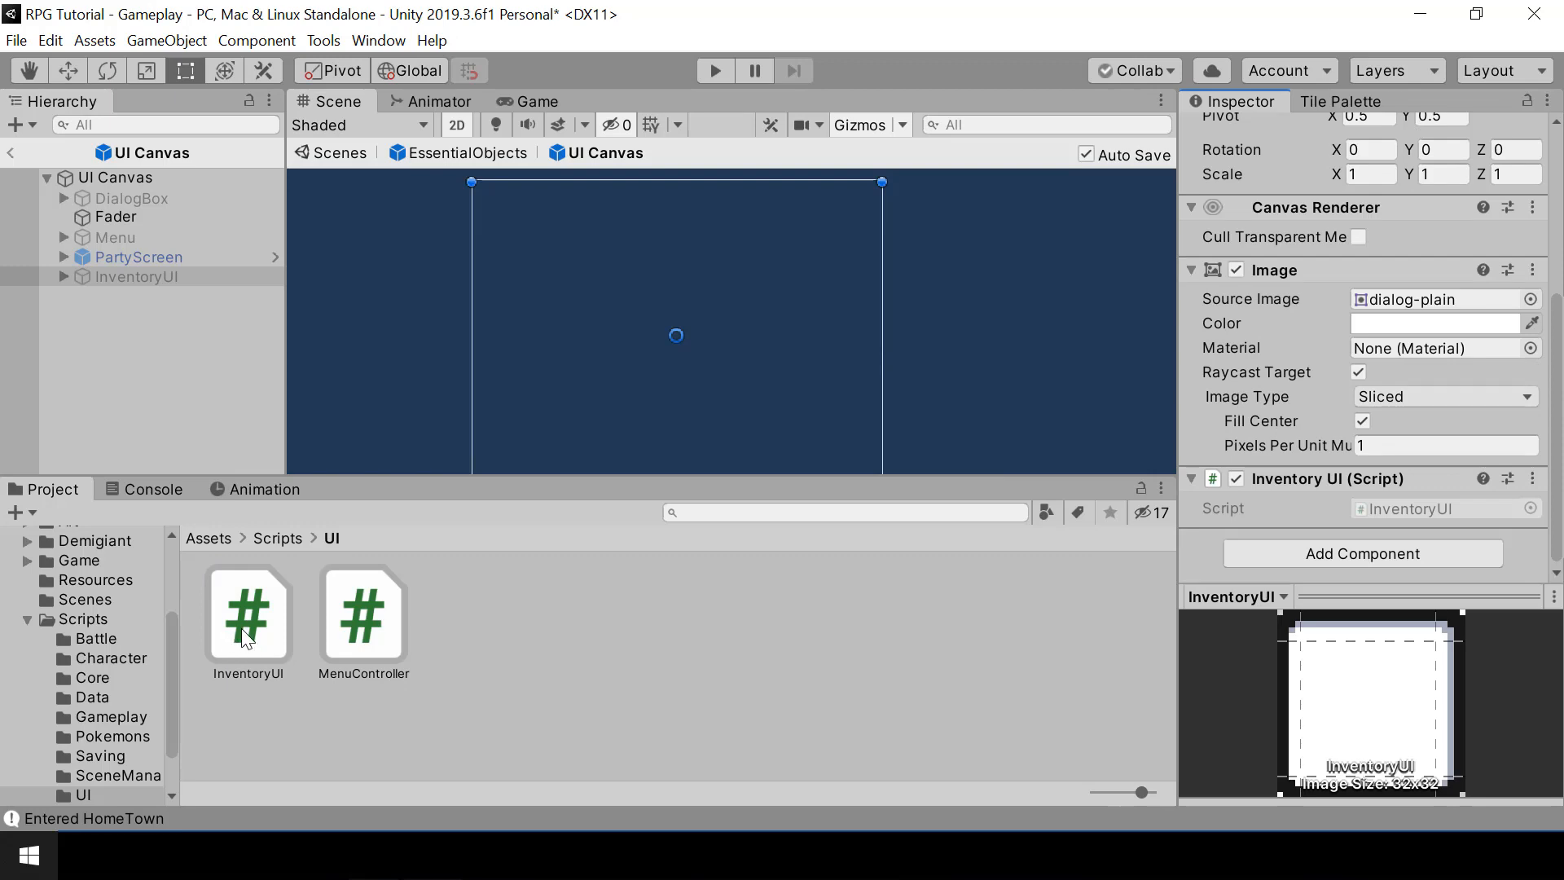
{"action": "double_click", "coordinate": [241, 628]}
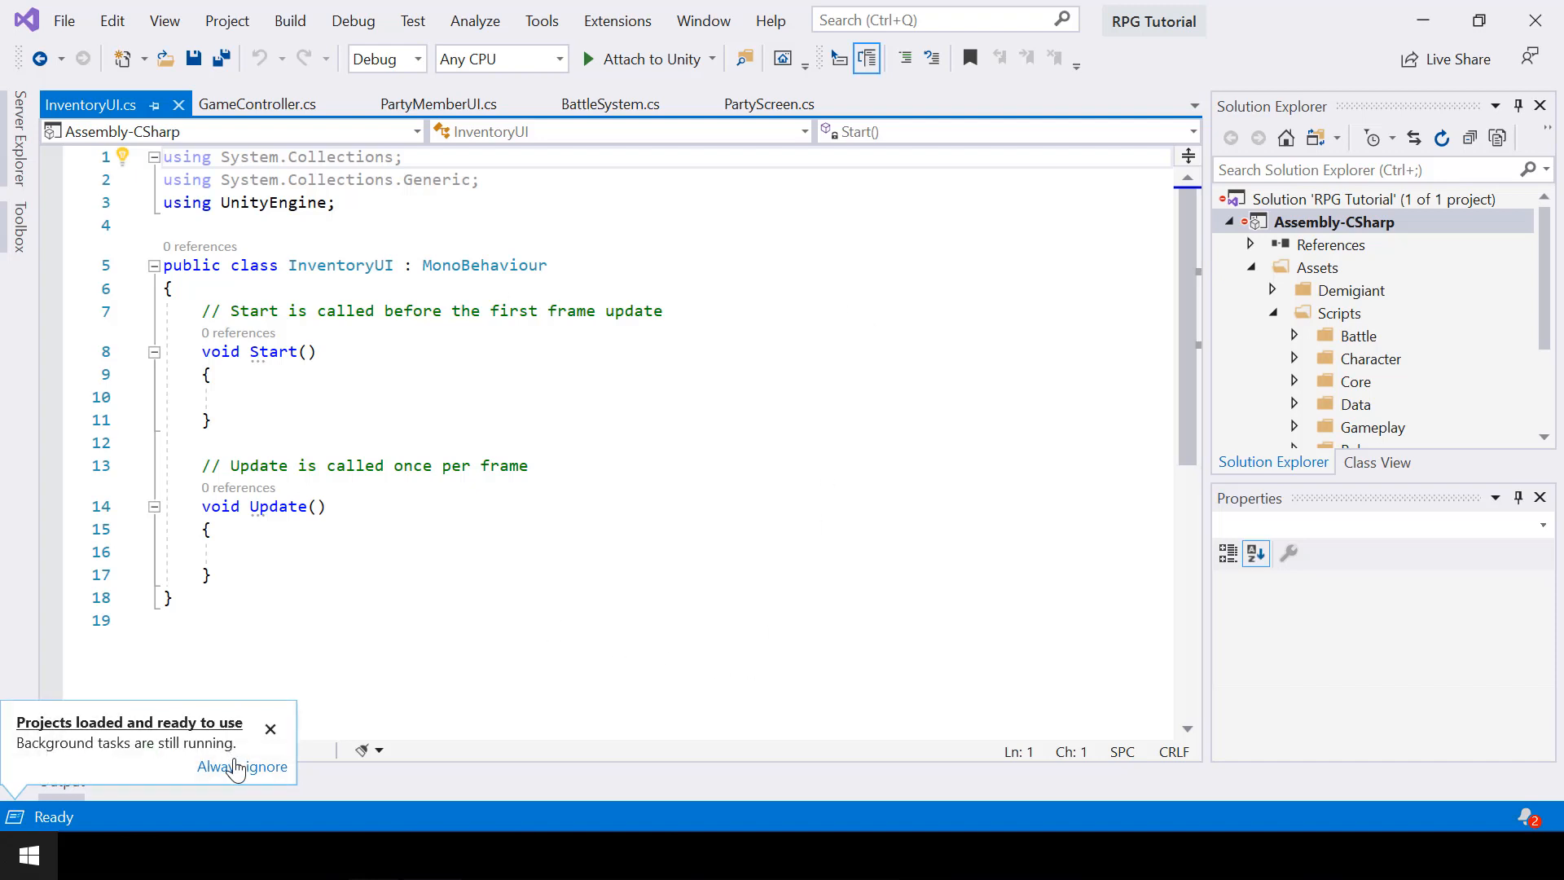
In GameController.cs, add a serialized InventoryUI field named inventoryUI below partyScreen and save the file.
{"action": "left_click", "coordinate": [253, 106]}
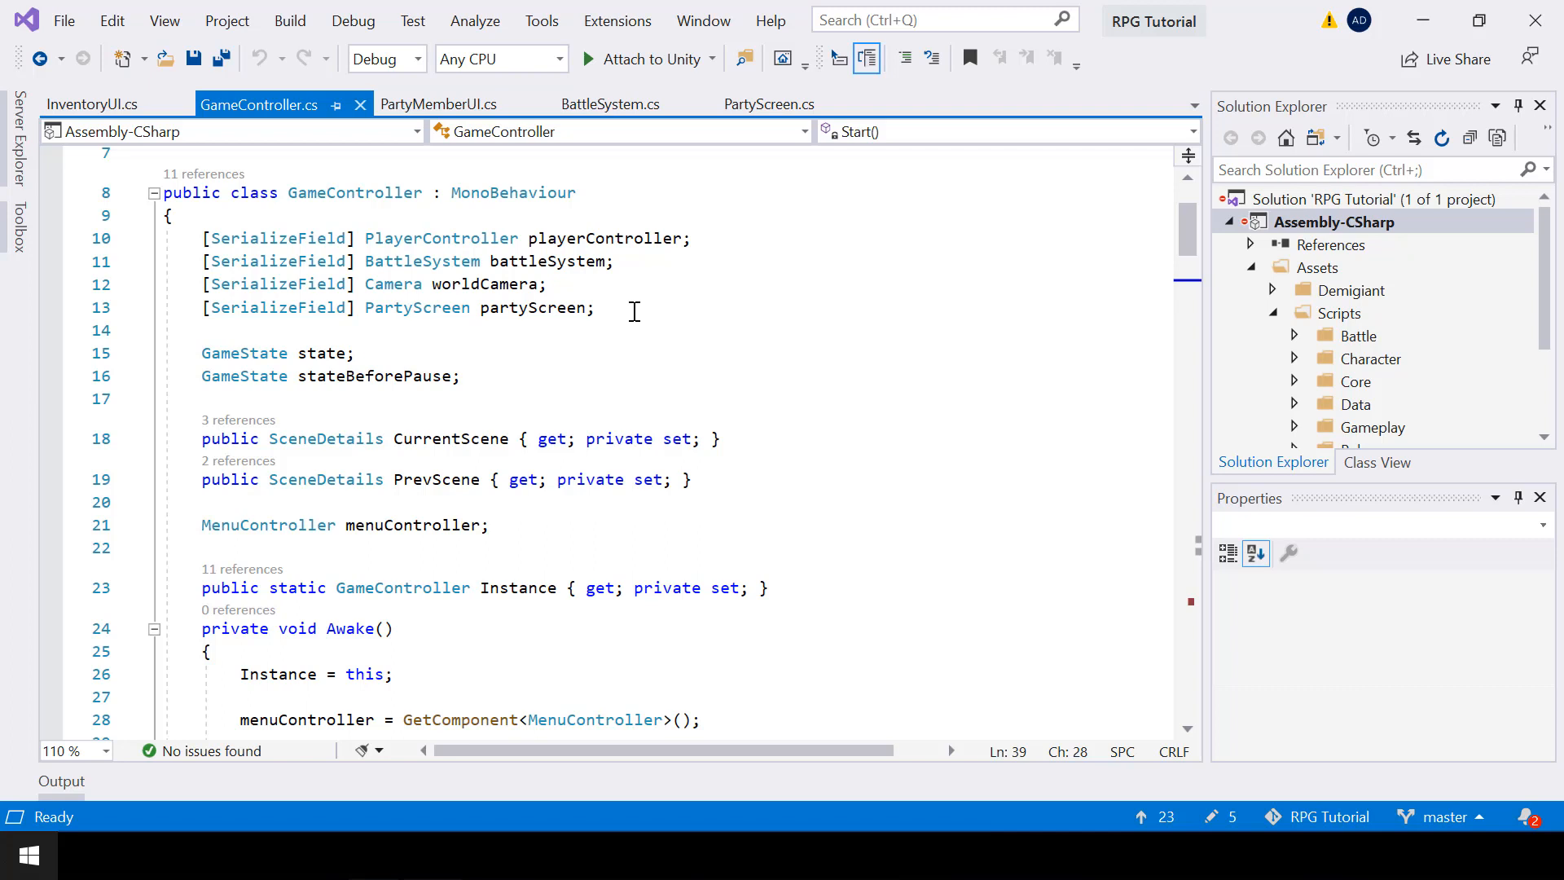
{"action": "left_click", "coordinate": [634, 312]}
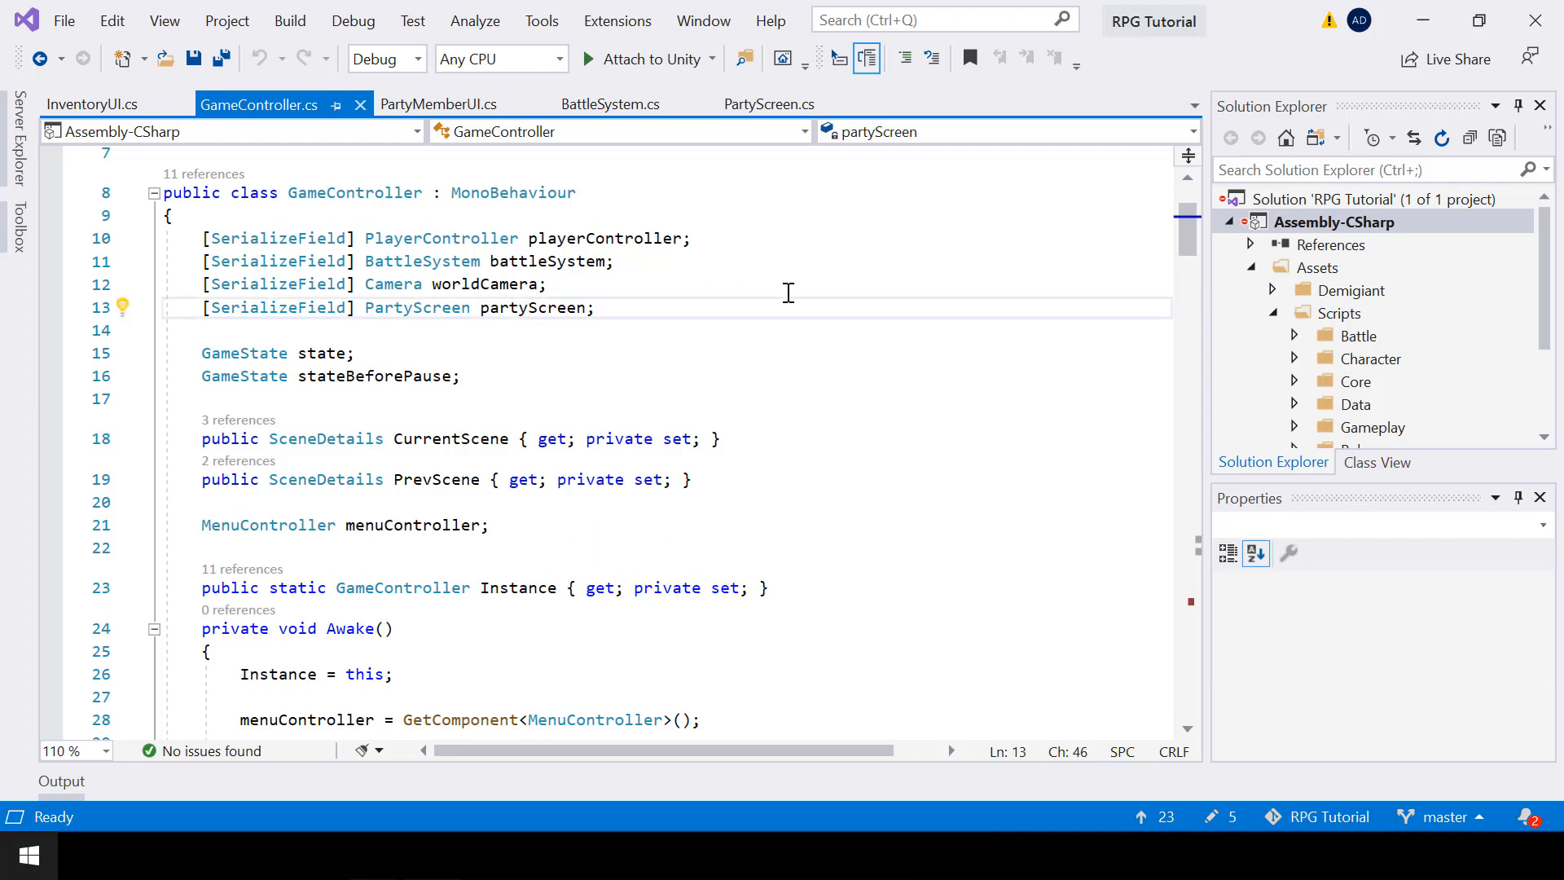
{"action": "key", "text": "ctrl+d"}
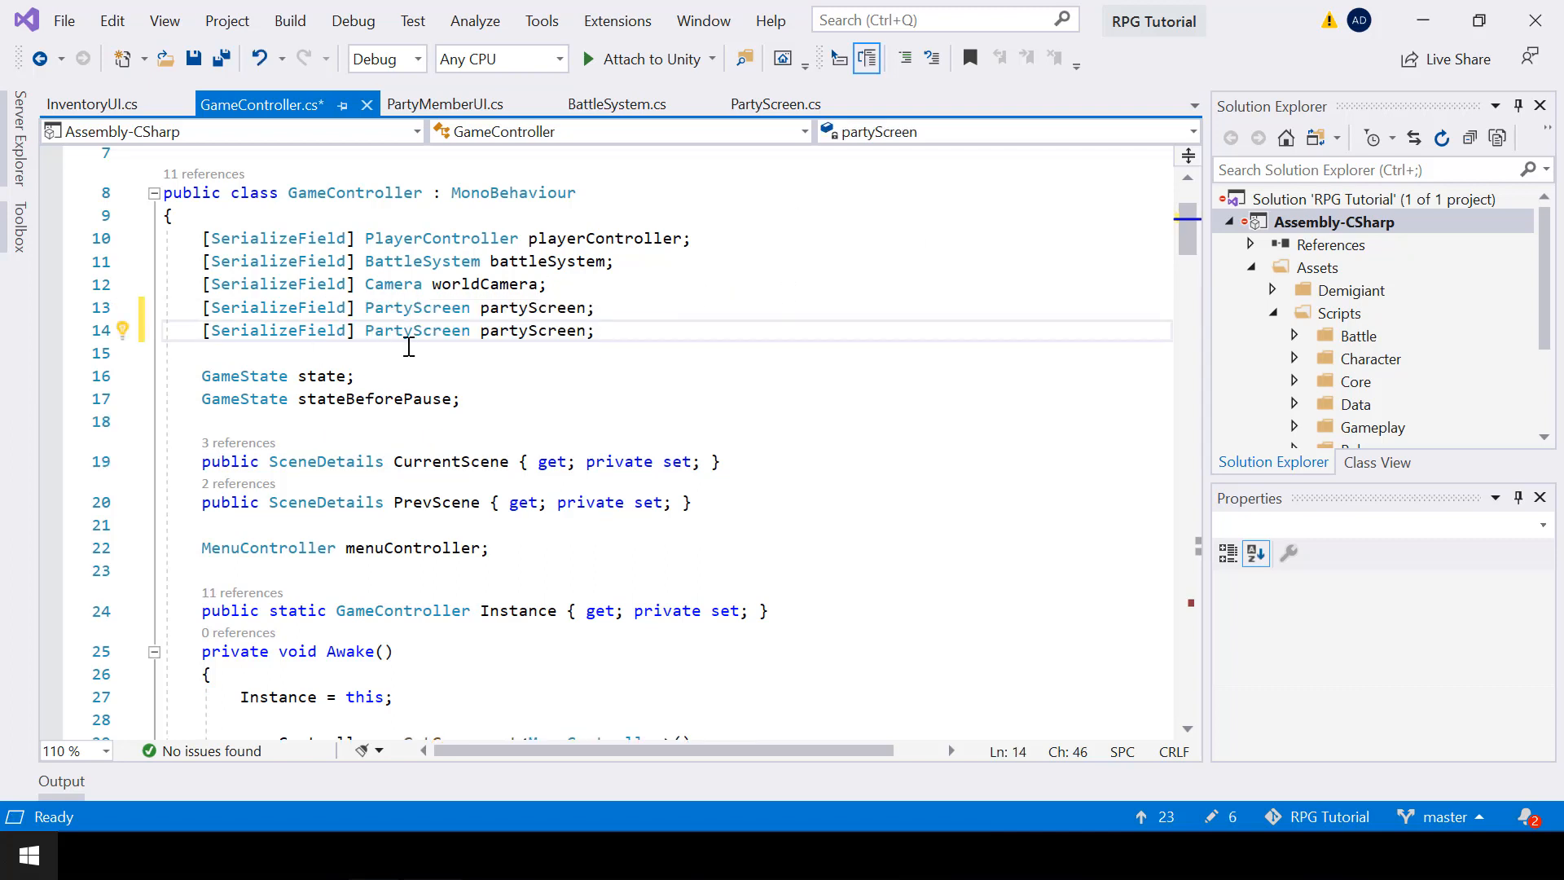
{"action": "left_click", "coordinate": [365, 329]}
{"action": "left_click", "coordinate": [585, 330], "text": "shift"}
{"action": "type", "text": "Inv"}
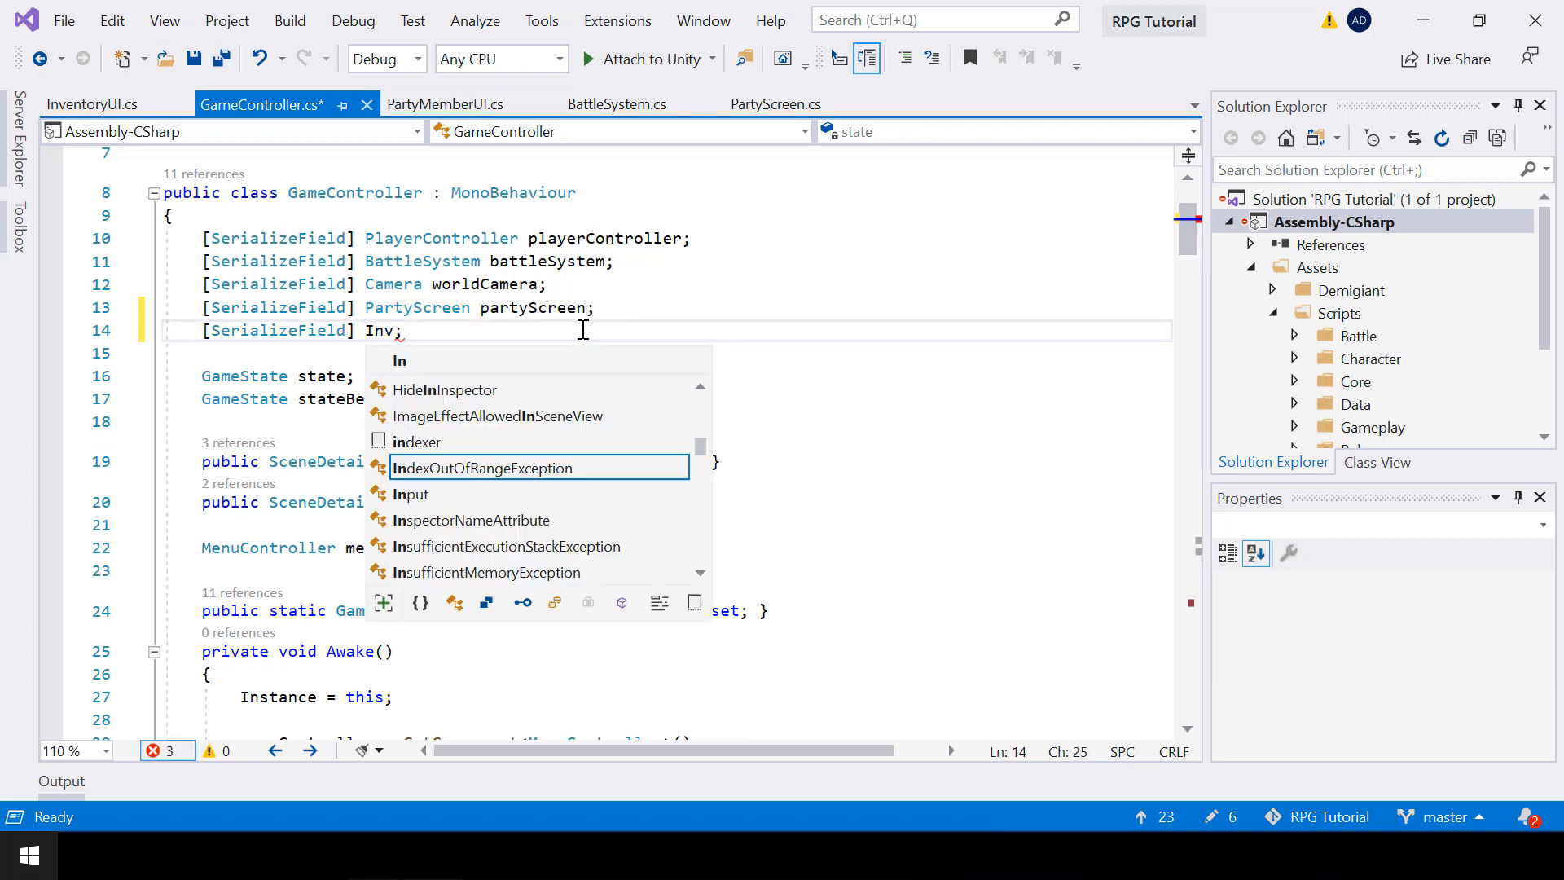
{"action": "type", "text": "entoryUI in"}
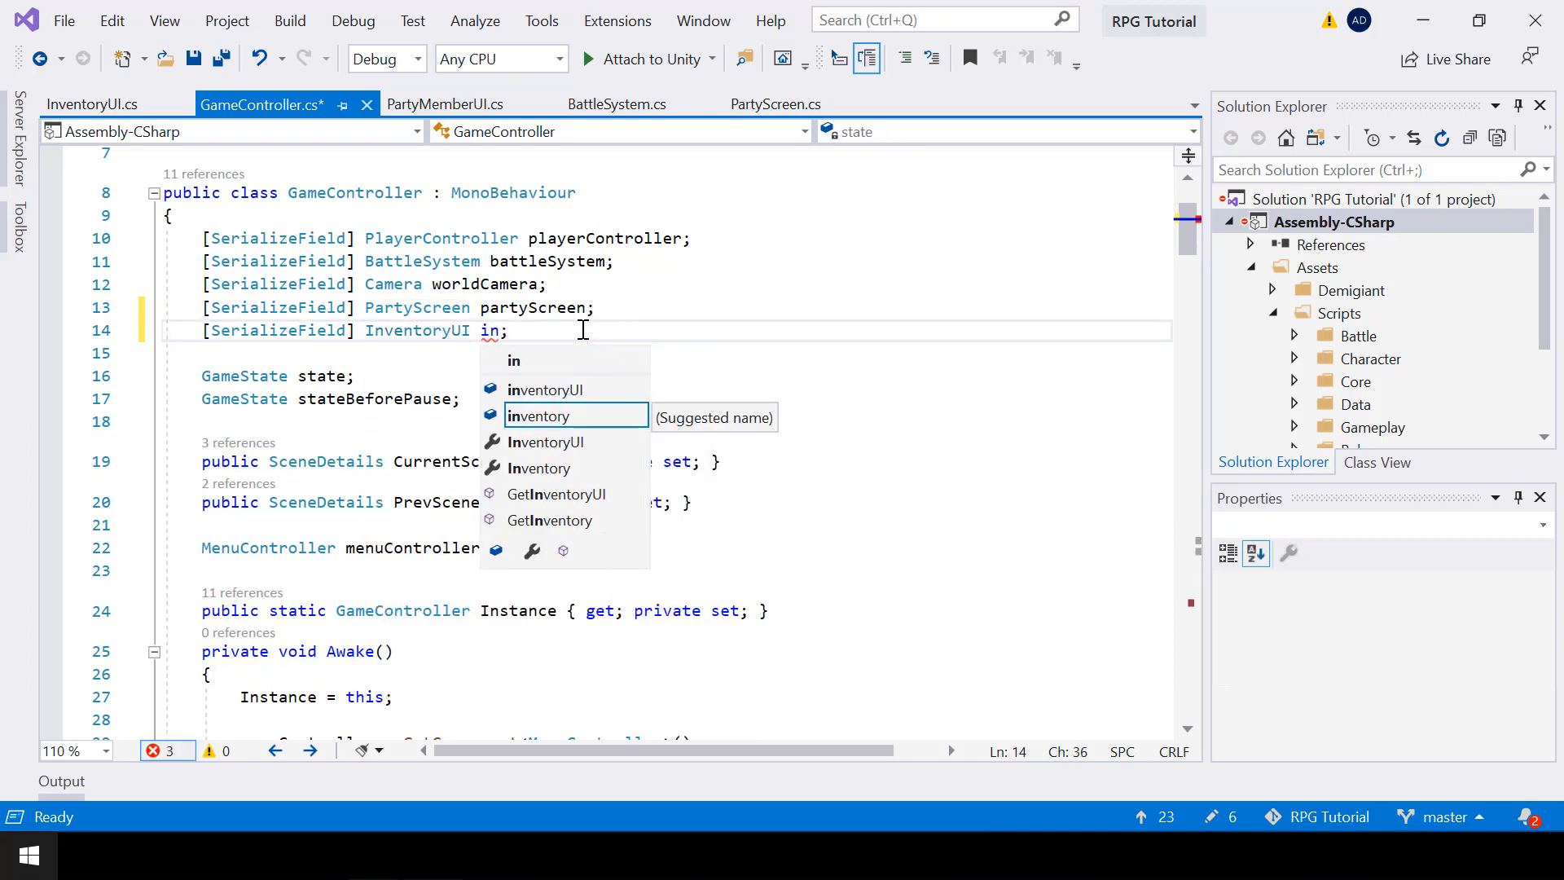
{"action": "key", "text": "Tab"}
{"action": "type", "text": "UI"}
{"action": "key", "text": "ctrl+s"}
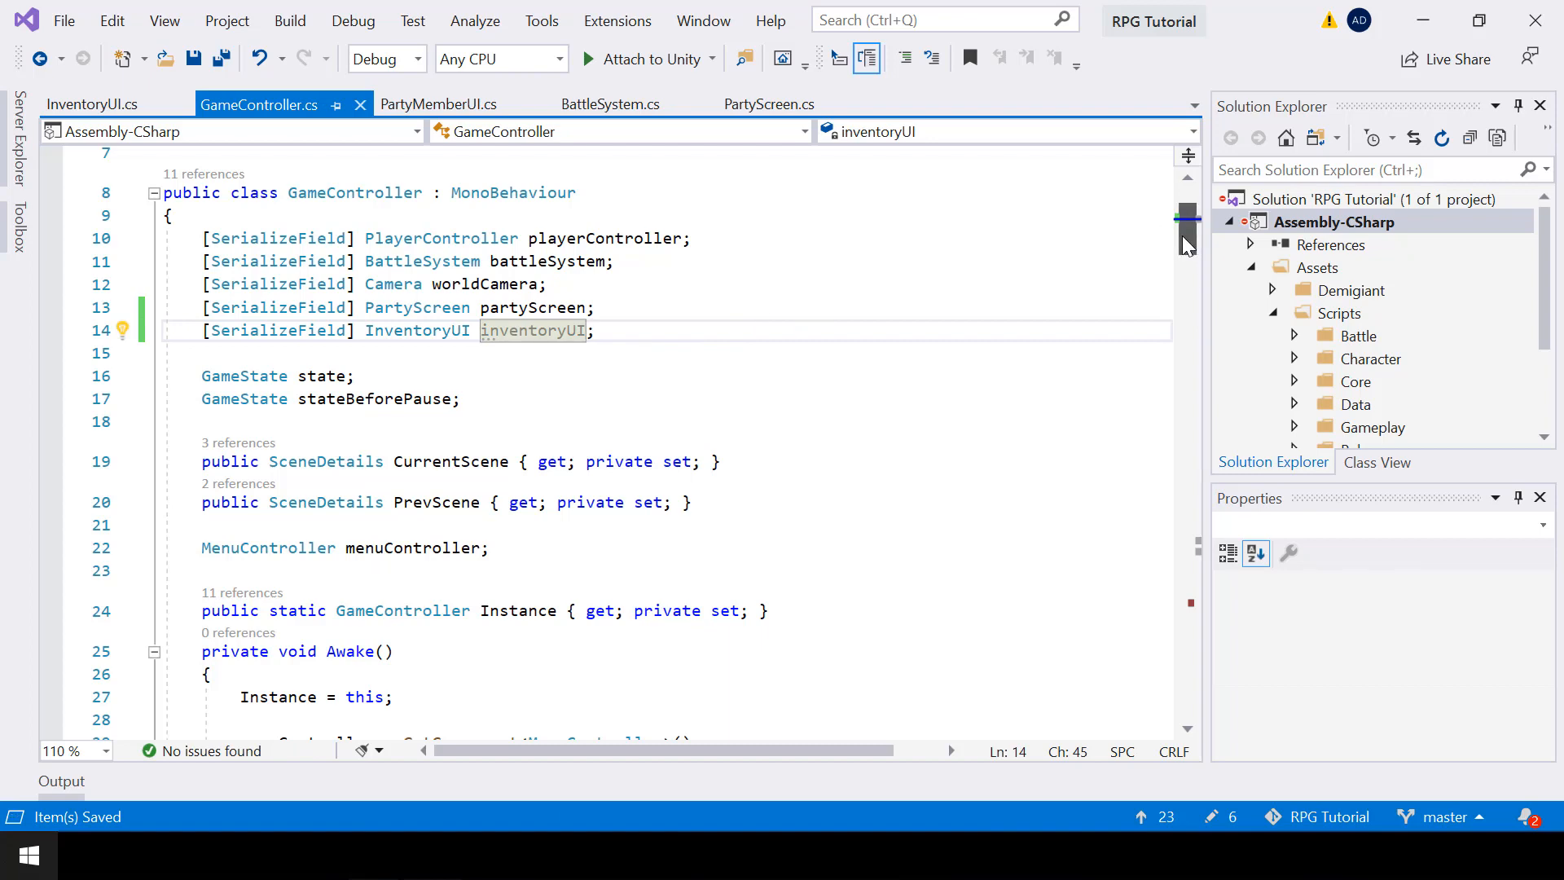
Add a Bag value between PartyScreen and Cutscene in the GameState enum and save GameController.cs.
{"action": "scroll", "coordinate": [1185, 232], "scroll_direction": "up", "scroll_amount": 2}
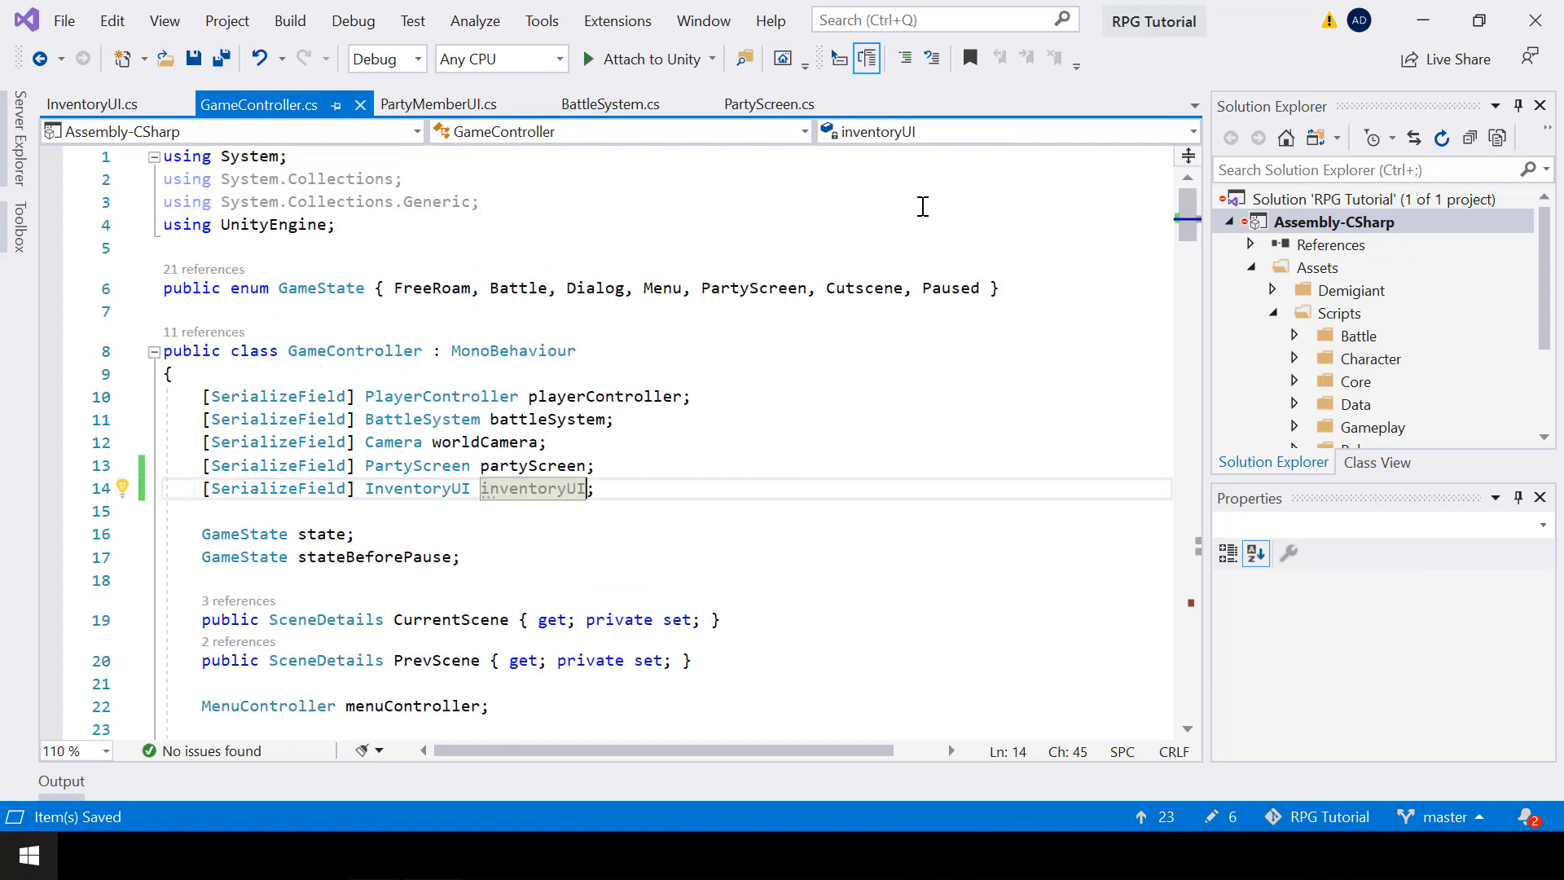
{"action": "left_click", "coordinate": [816, 295]}
{"action": "type", "text": "Bag"}
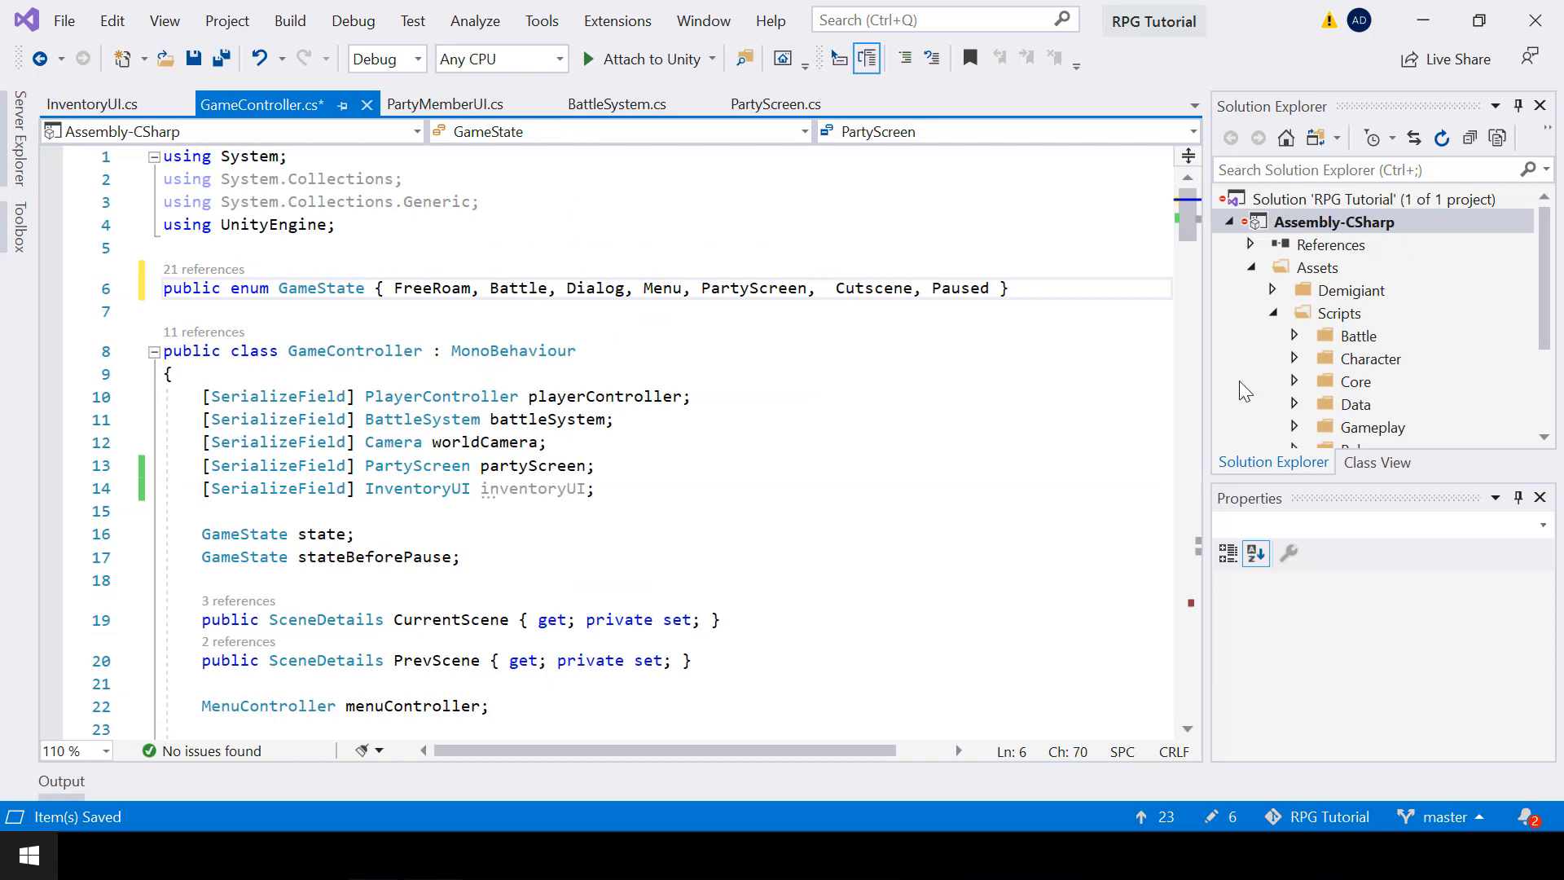
{"action": "type", "text": ","}
{"action": "key", "text": "ctrl+s"}
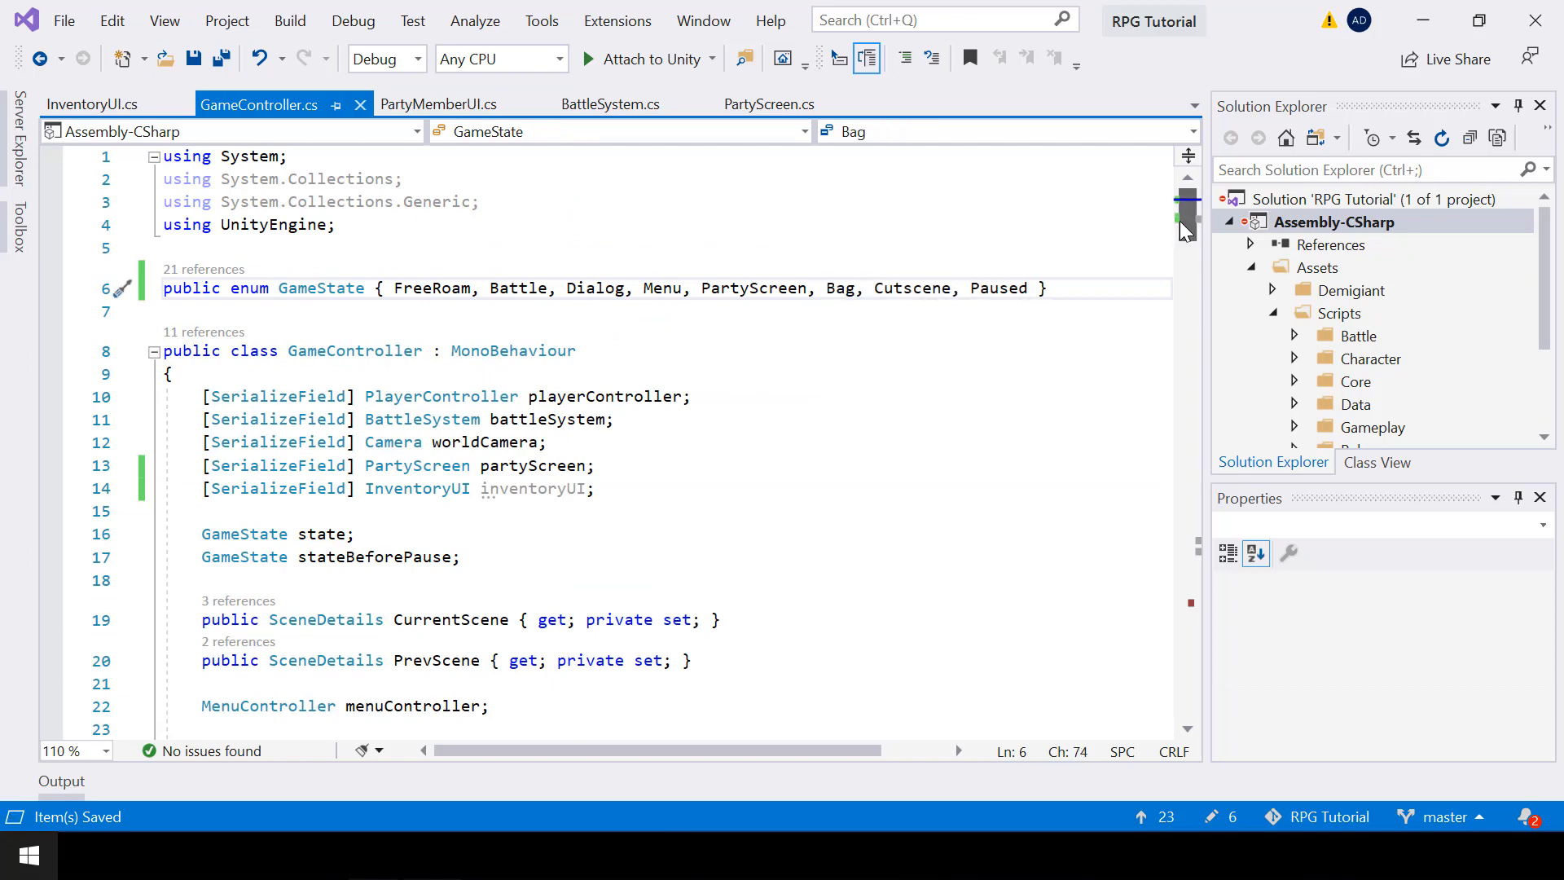
In OnMenuSelected, add inventoryUI.gameObject.SetActive(true); below the Bag comment in the selectedItem == 1 branch and save.
{"action": "left_click_drag", "start_coordinate": [1186, 228], "coordinate": [1187, 635]}
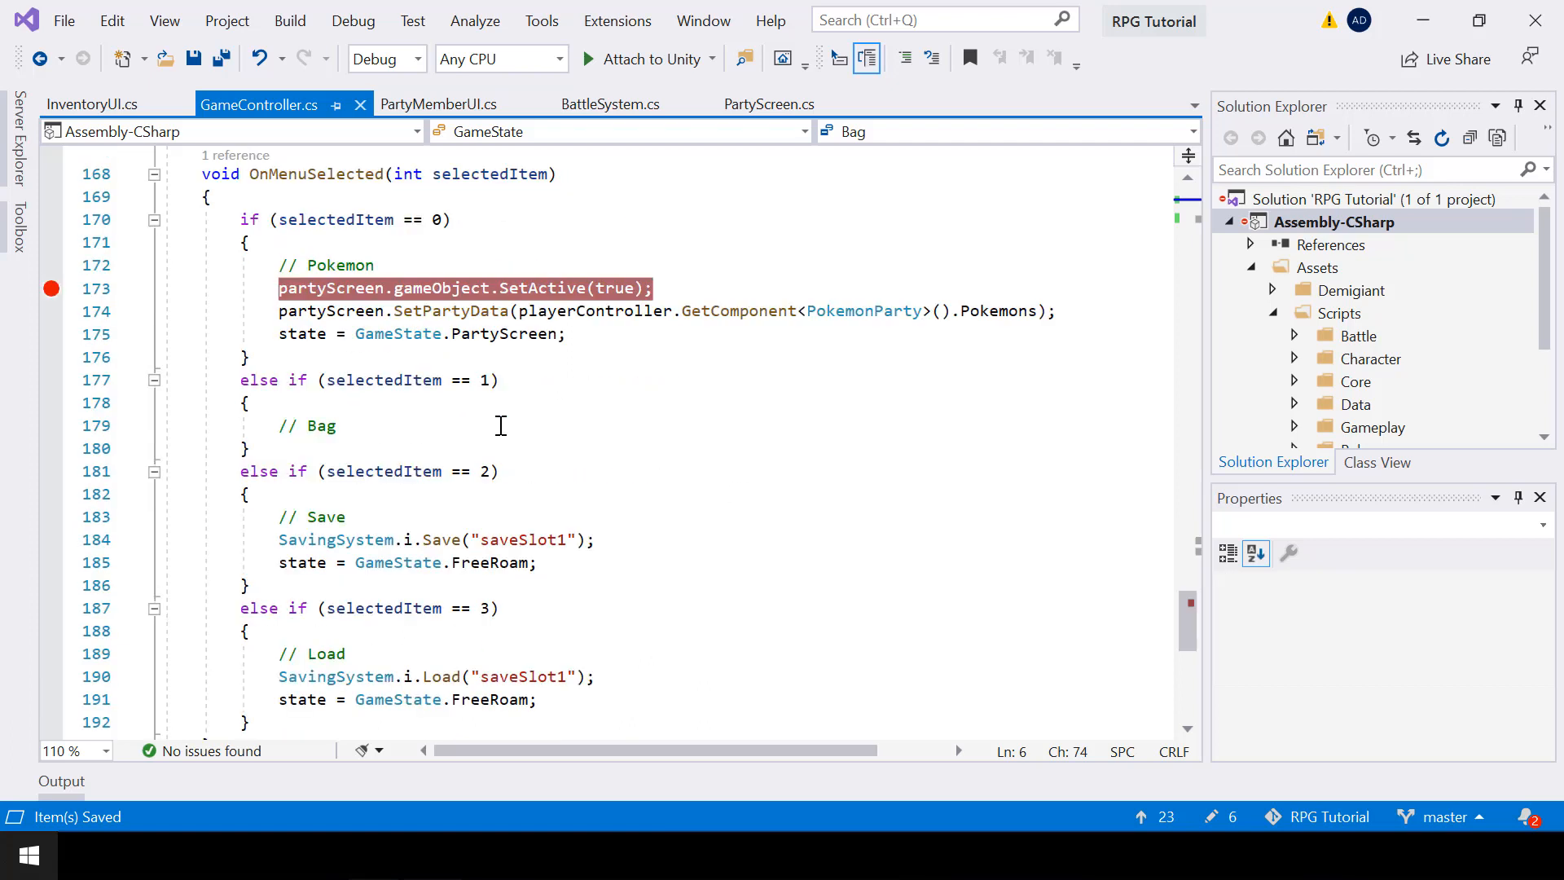
{"action": "left_click", "coordinate": [358, 427]}
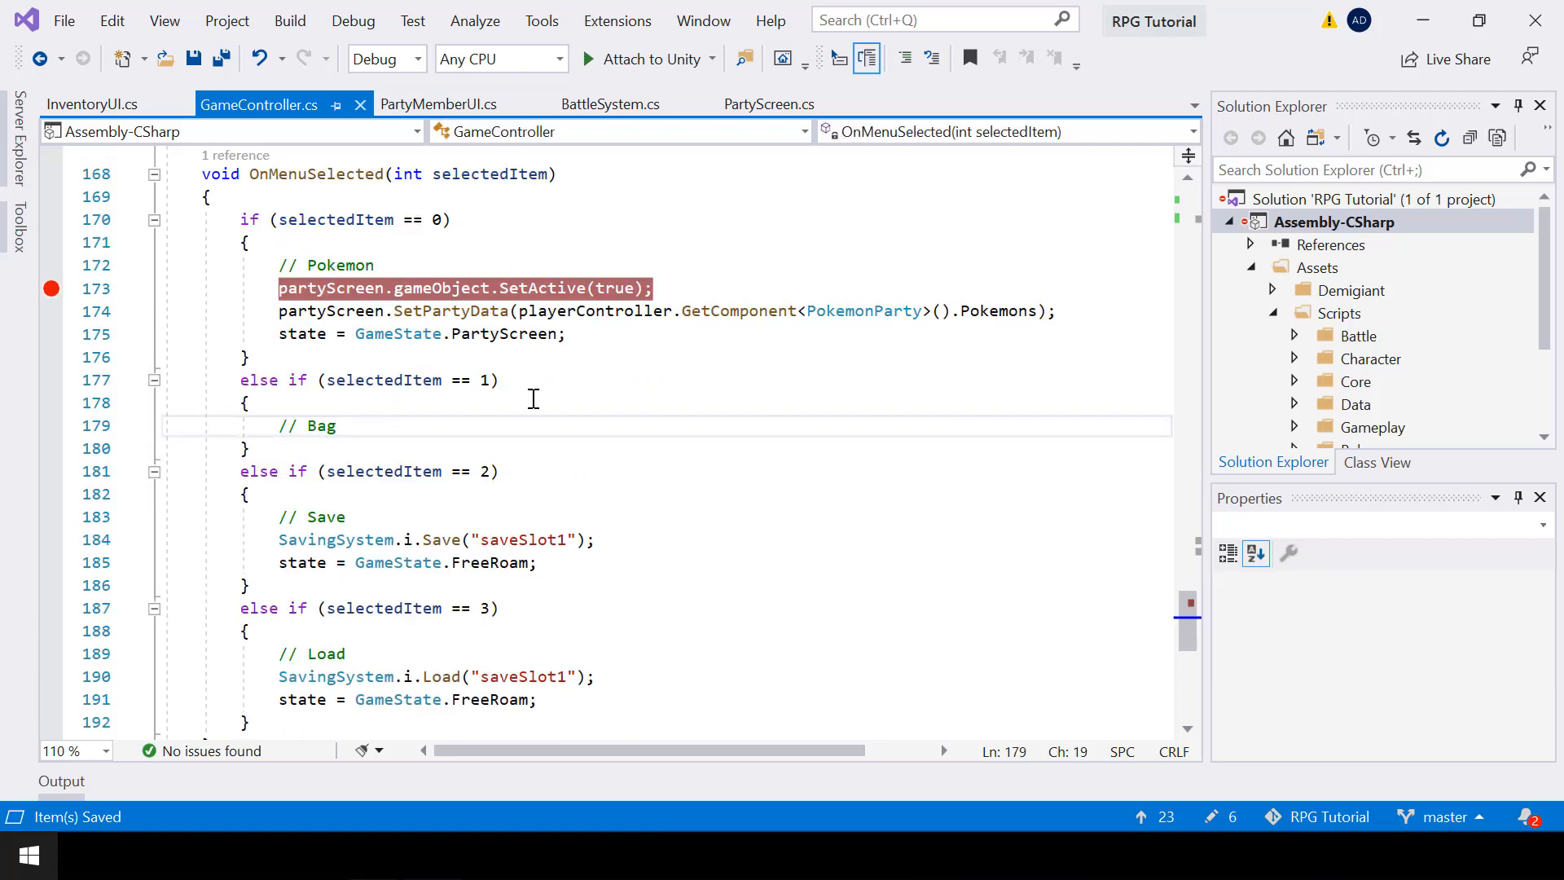
{"action": "key", "text": "Return"}
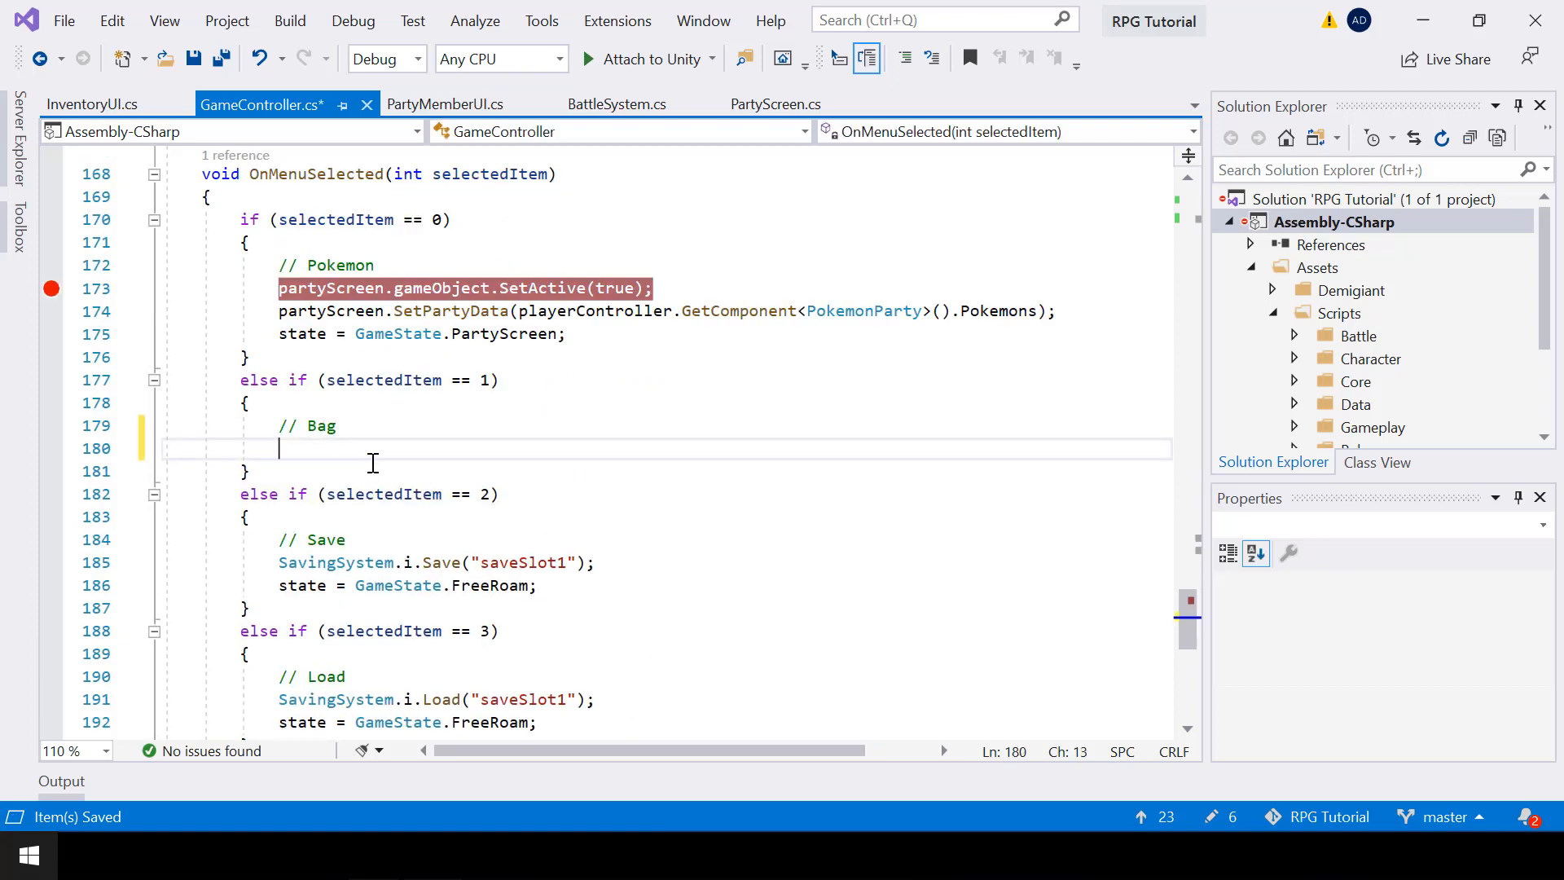
{"action": "type", "text": "inve"}
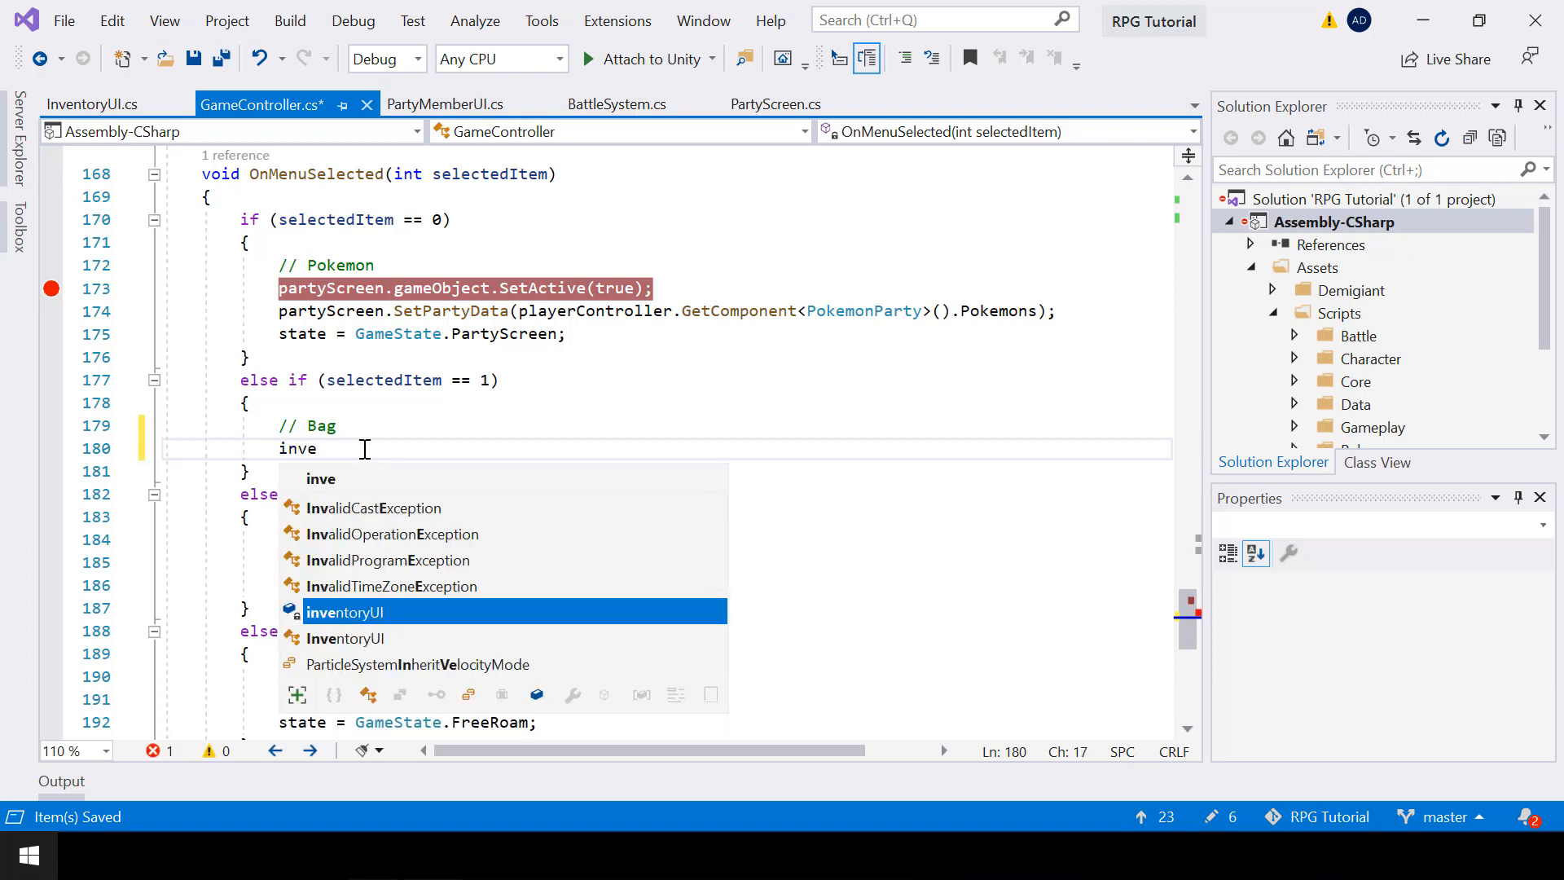
{"action": "key", "text": "Tab"}
{"action": "type", "text": "."}
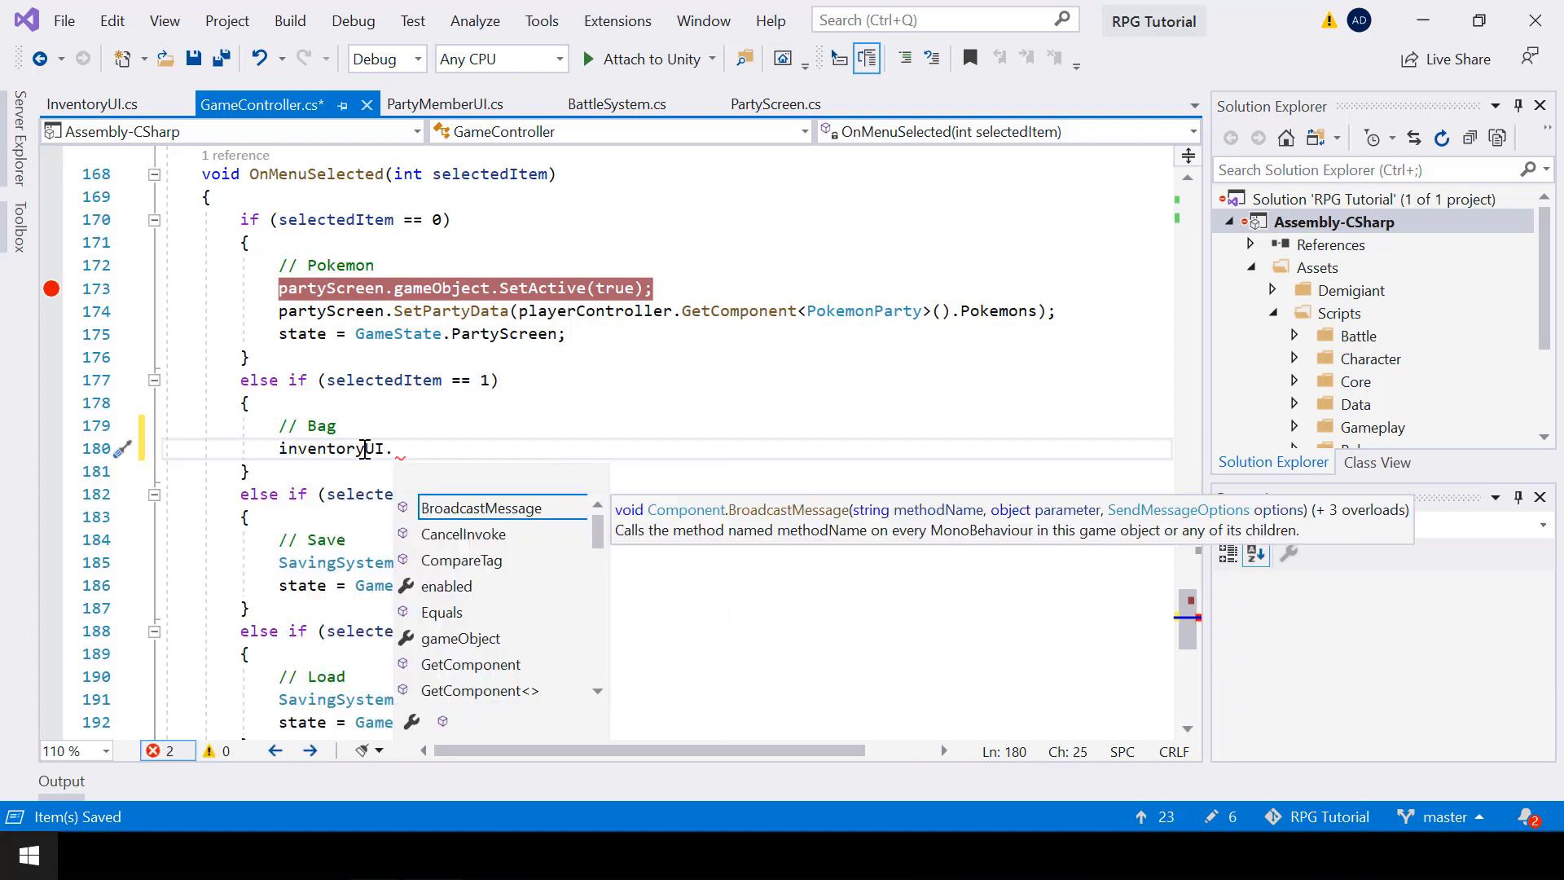
{"action": "type", "text": "gam"}
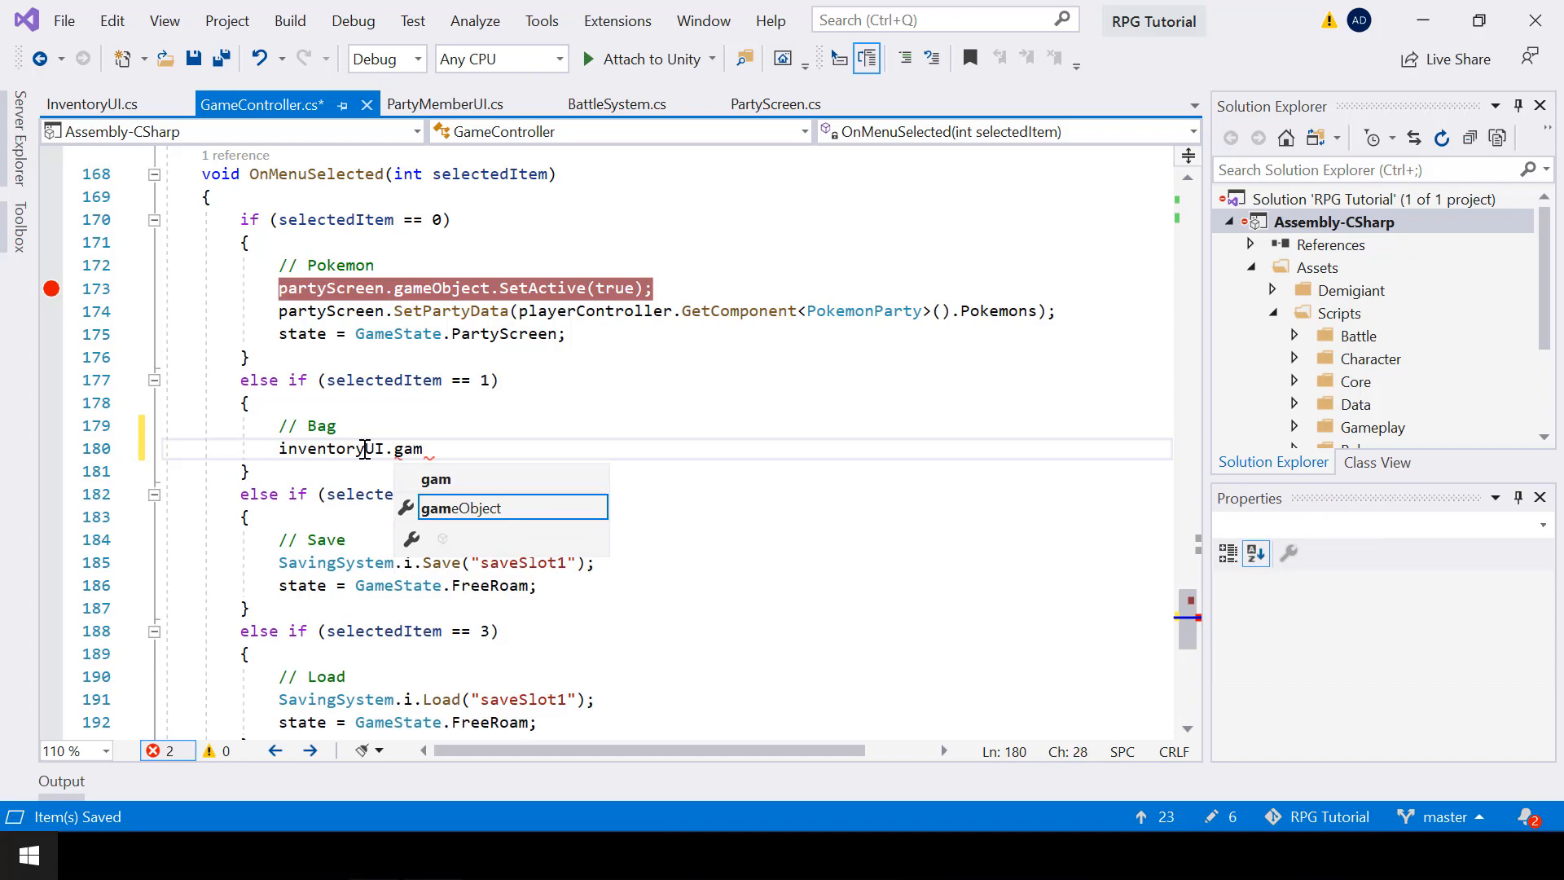
{"action": "type", "text": "eObject.Set"}
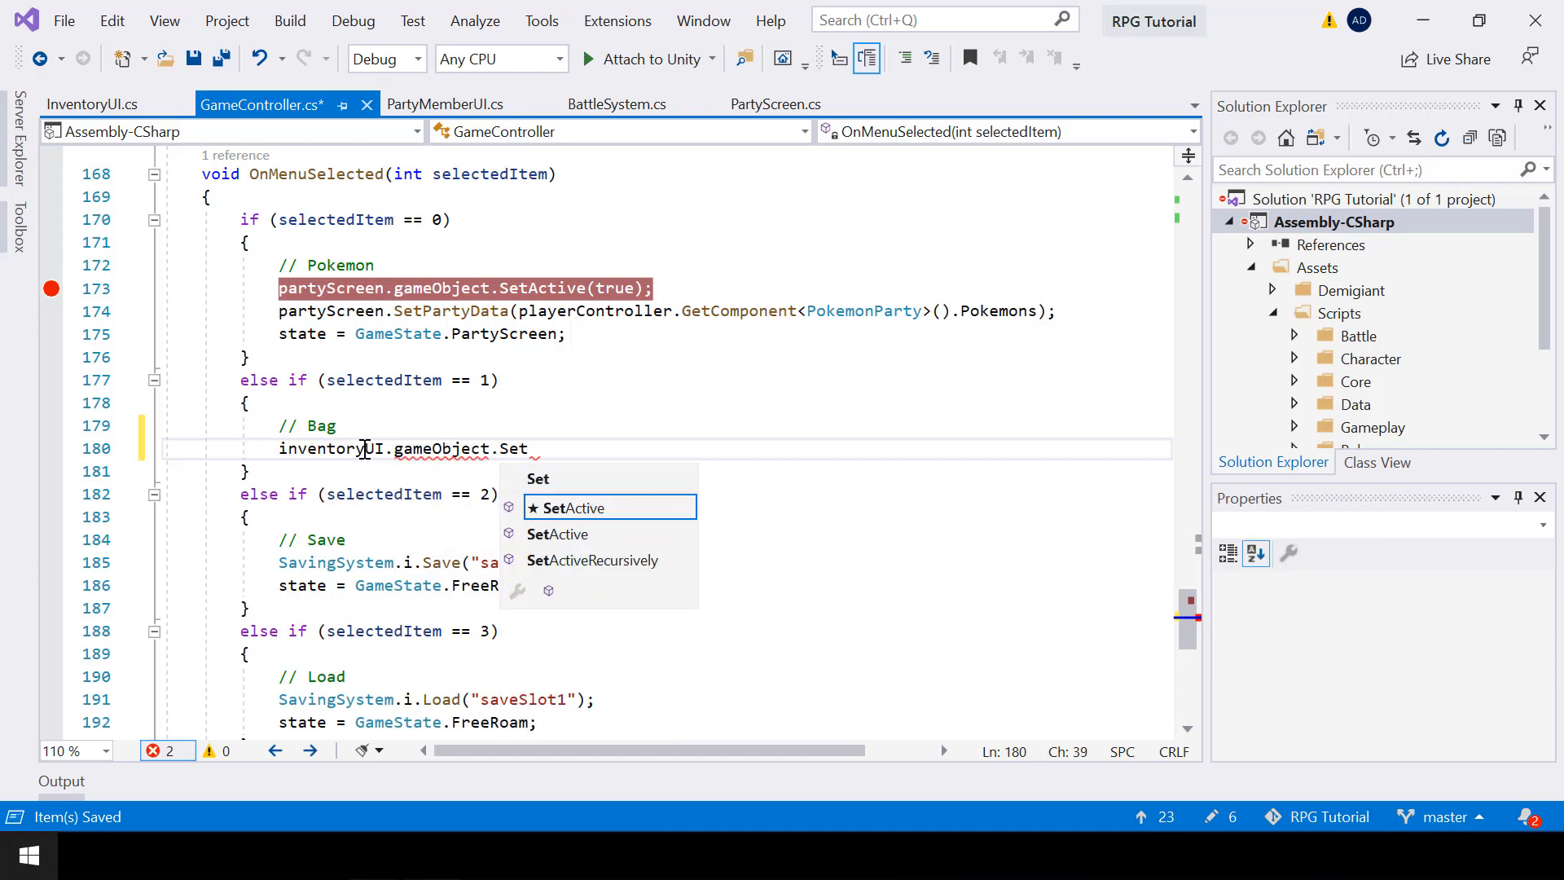
{"action": "key", "text": "Tab"}
{"action": "type", "text": "(true);"}
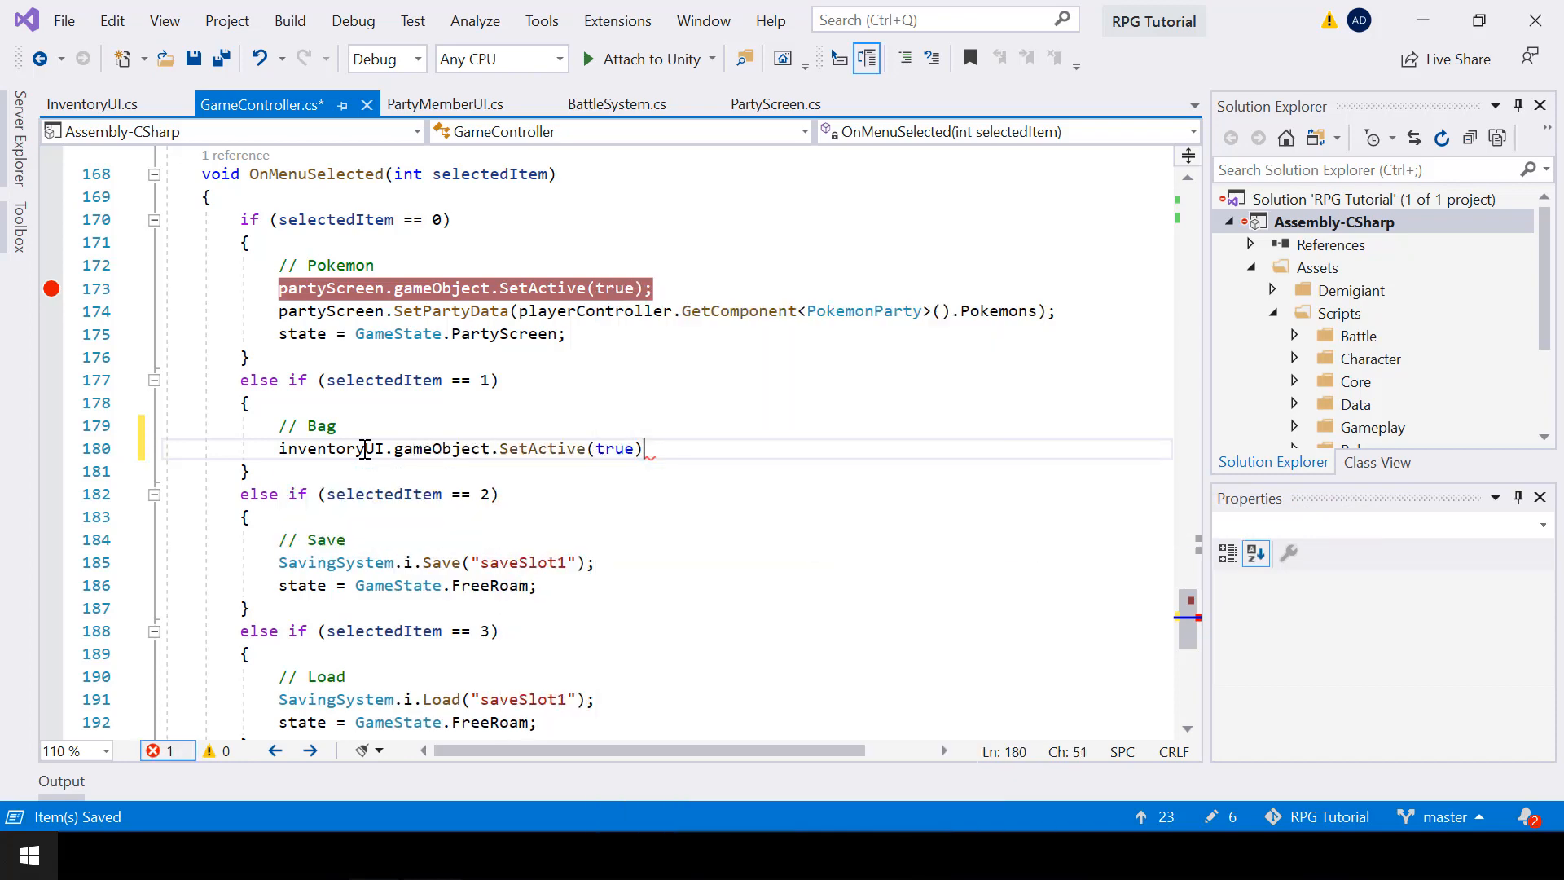
{"action": "key", "text": "ctrl+s"}
Add state = GameState.Bag; as the last line of the Bag branch in OnMenuSelected and save the file.
{"action": "key", "text": "Return"}
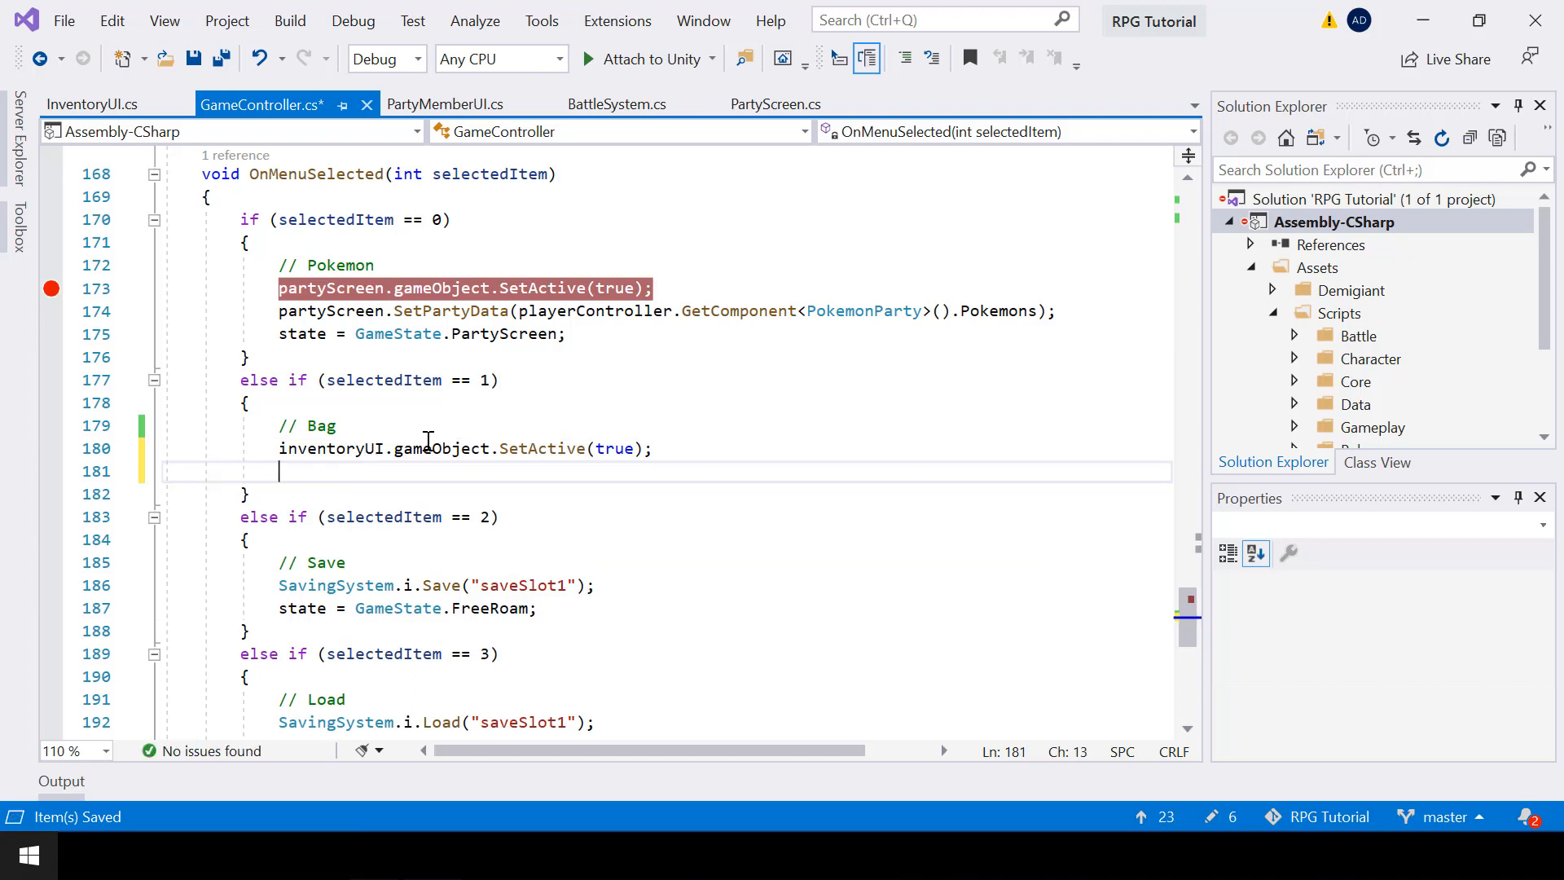
{"action": "type", "text": "state = GameState.Ba"}
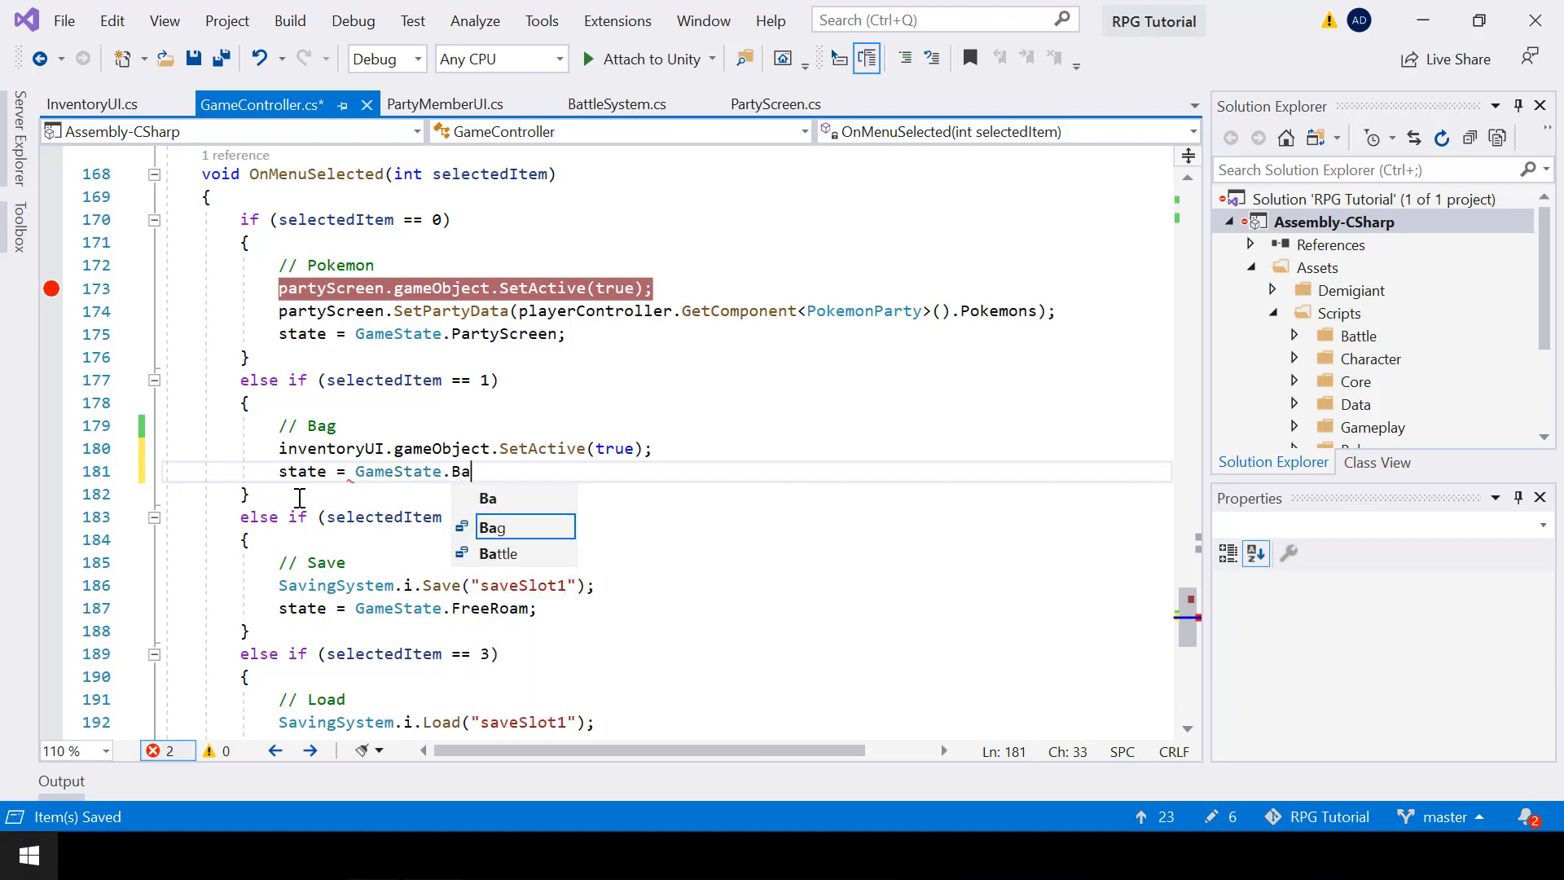
{"action": "key", "text": "Tab"}
{"action": "type", "text": ";"}
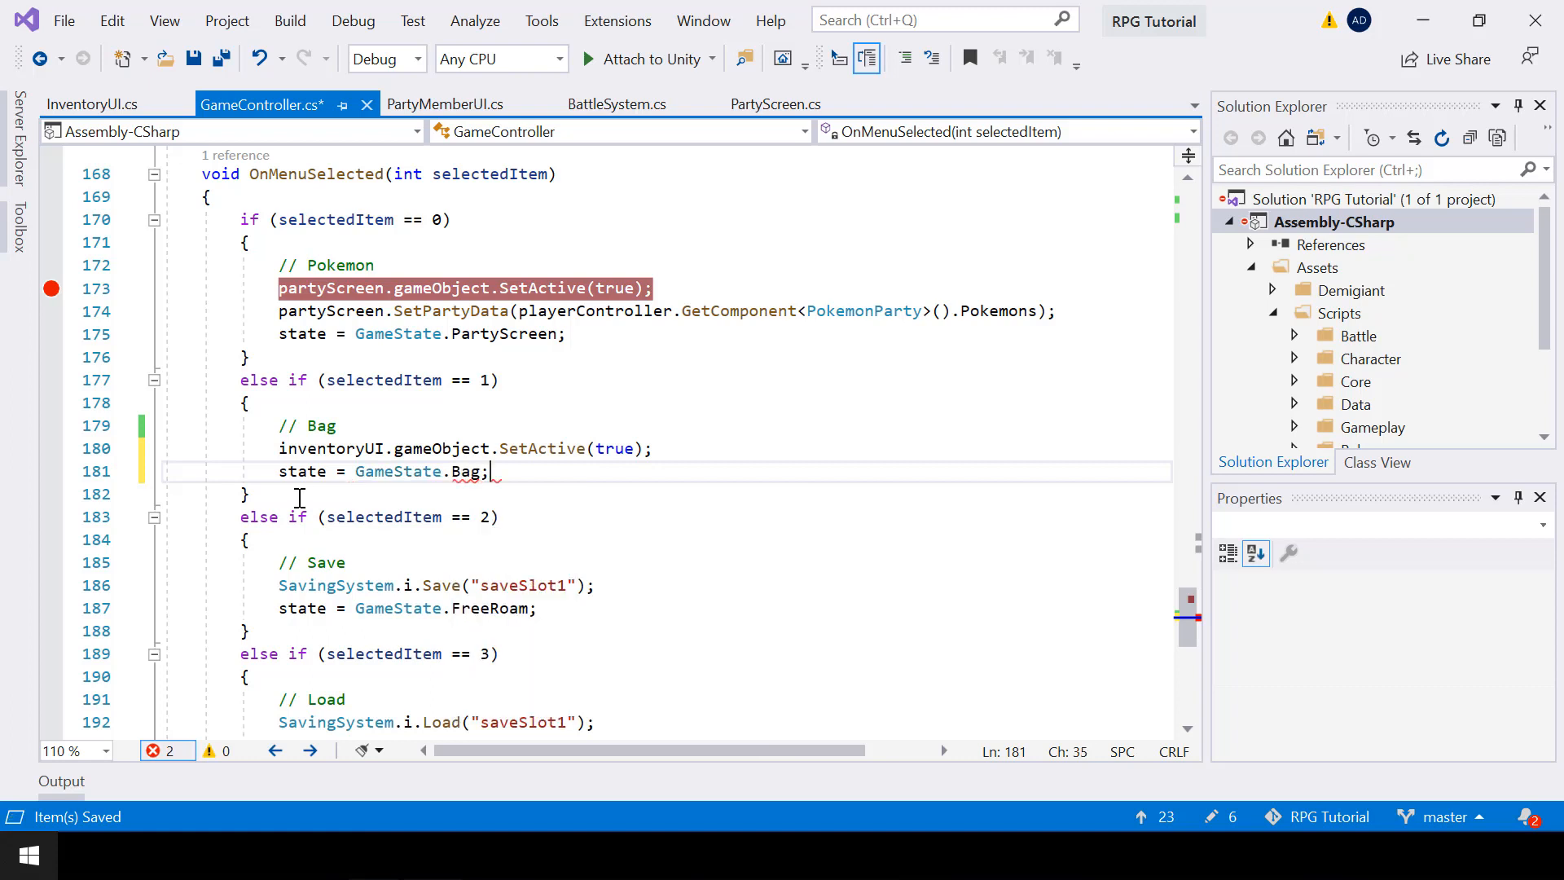
{"action": "key", "text": "ctrl+s"}
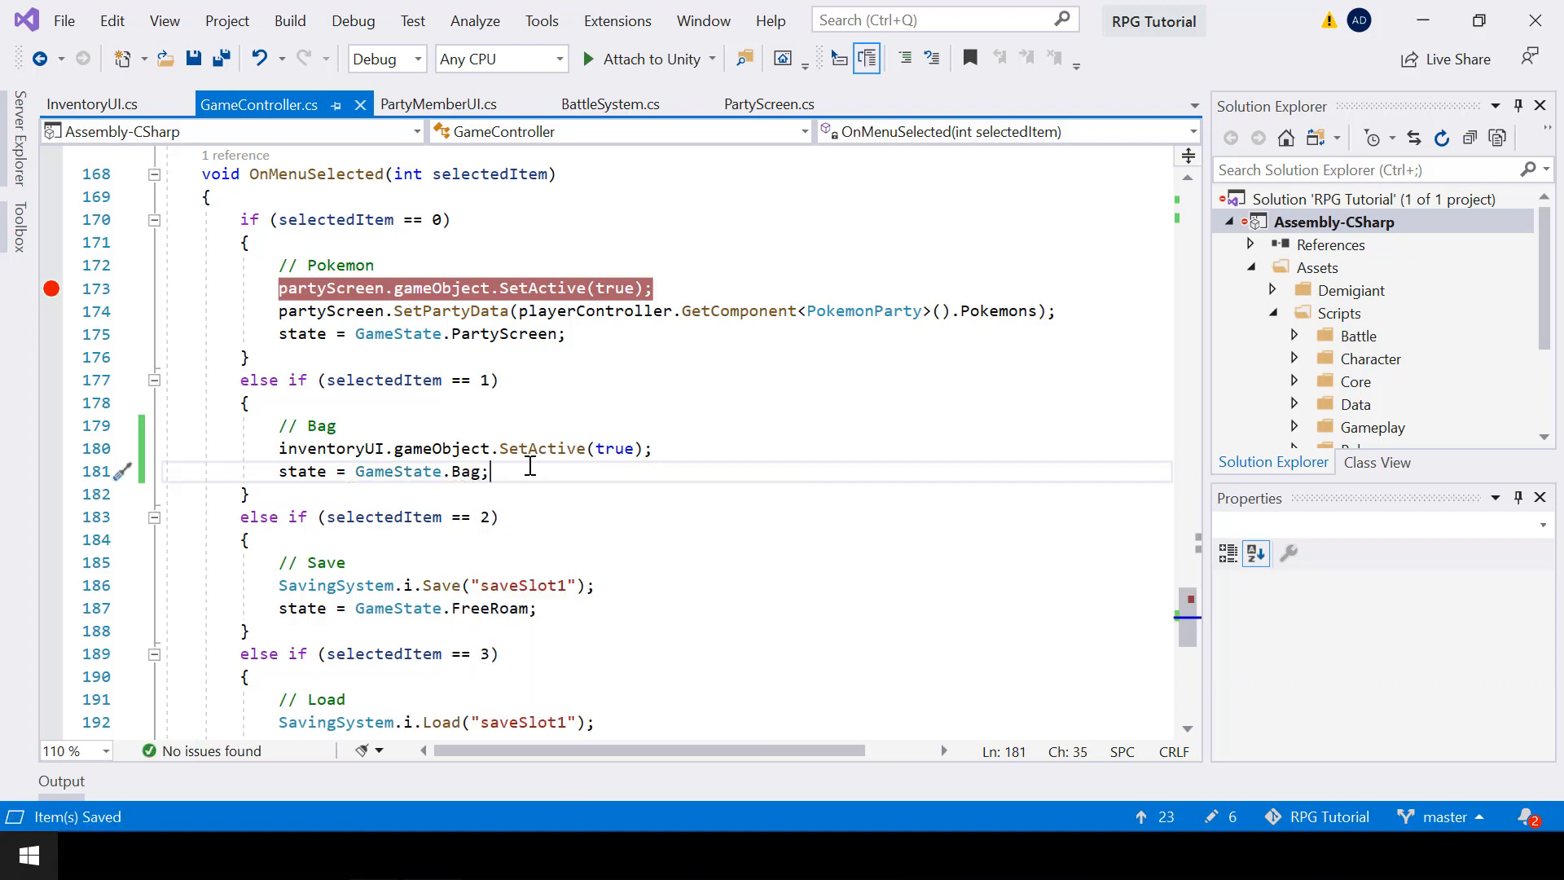
{"action": "left_click_drag", "start_coordinate": [274, 287], "coordinate": [573, 342]}
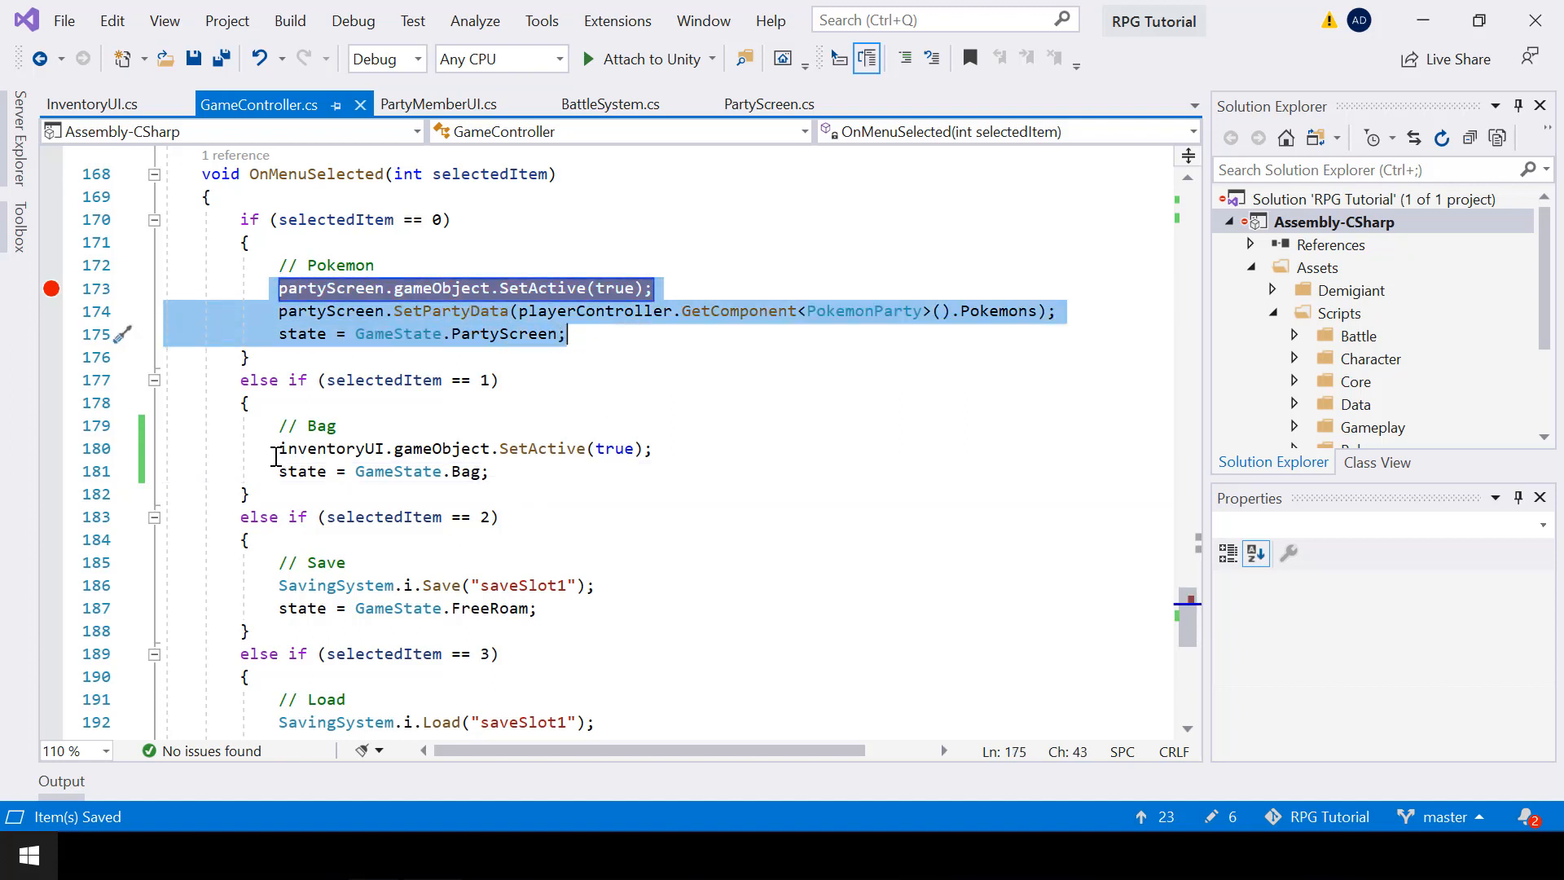
{"action": "left_click_drag", "start_coordinate": [277, 450], "coordinate": [575, 476]}
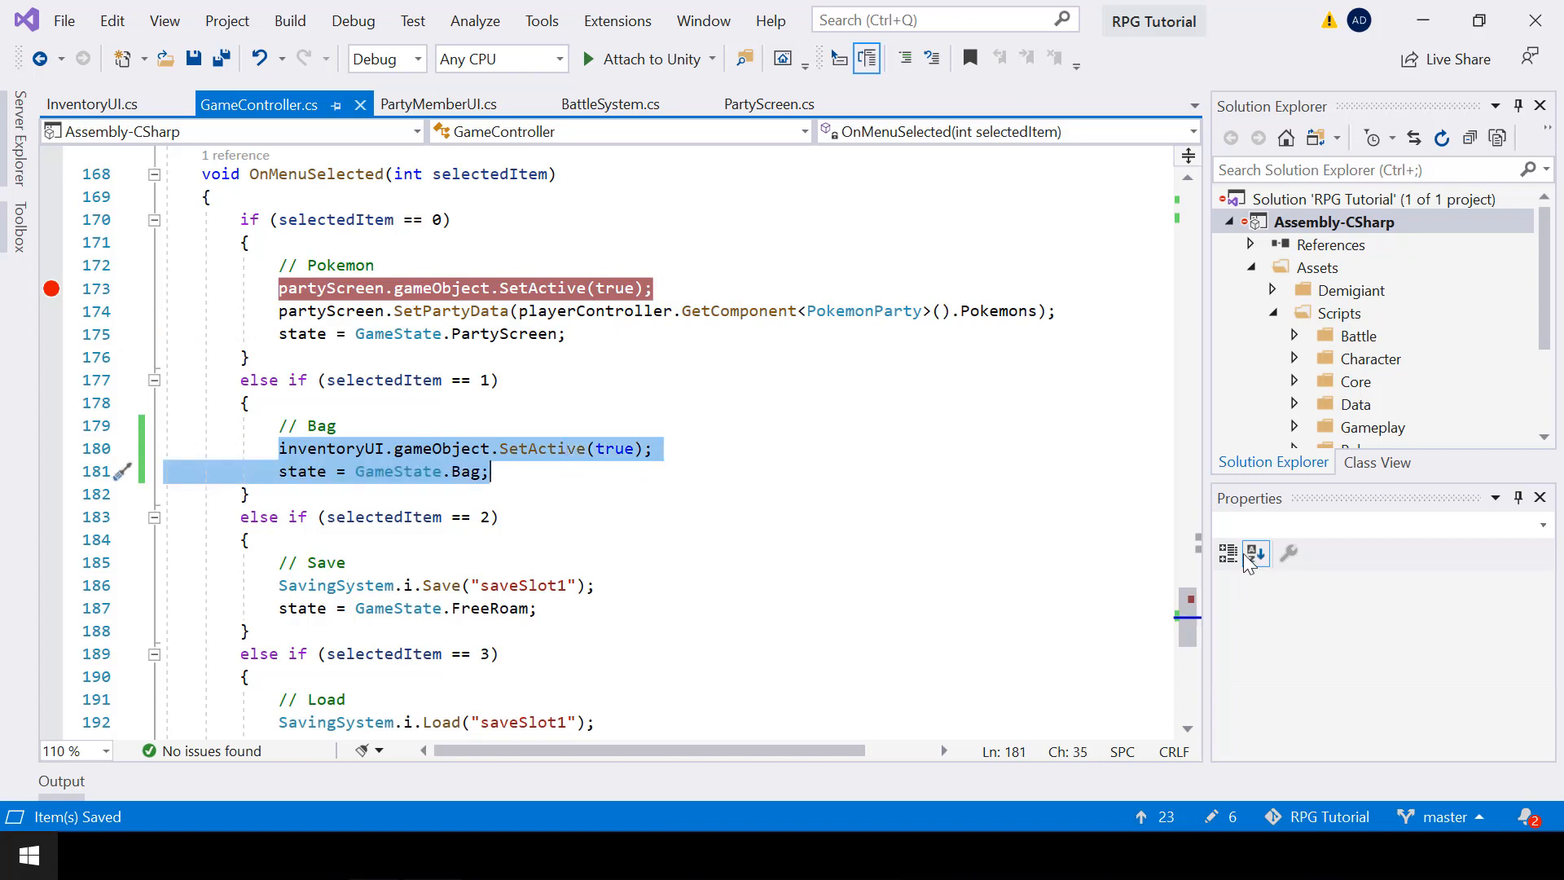
In Update, add an empty else if (state == GameState.Bag) block after the PartyScreen branch and save the file.
{"action": "left_click_drag", "start_coordinate": [1191, 610], "coordinate": [1191, 472]}
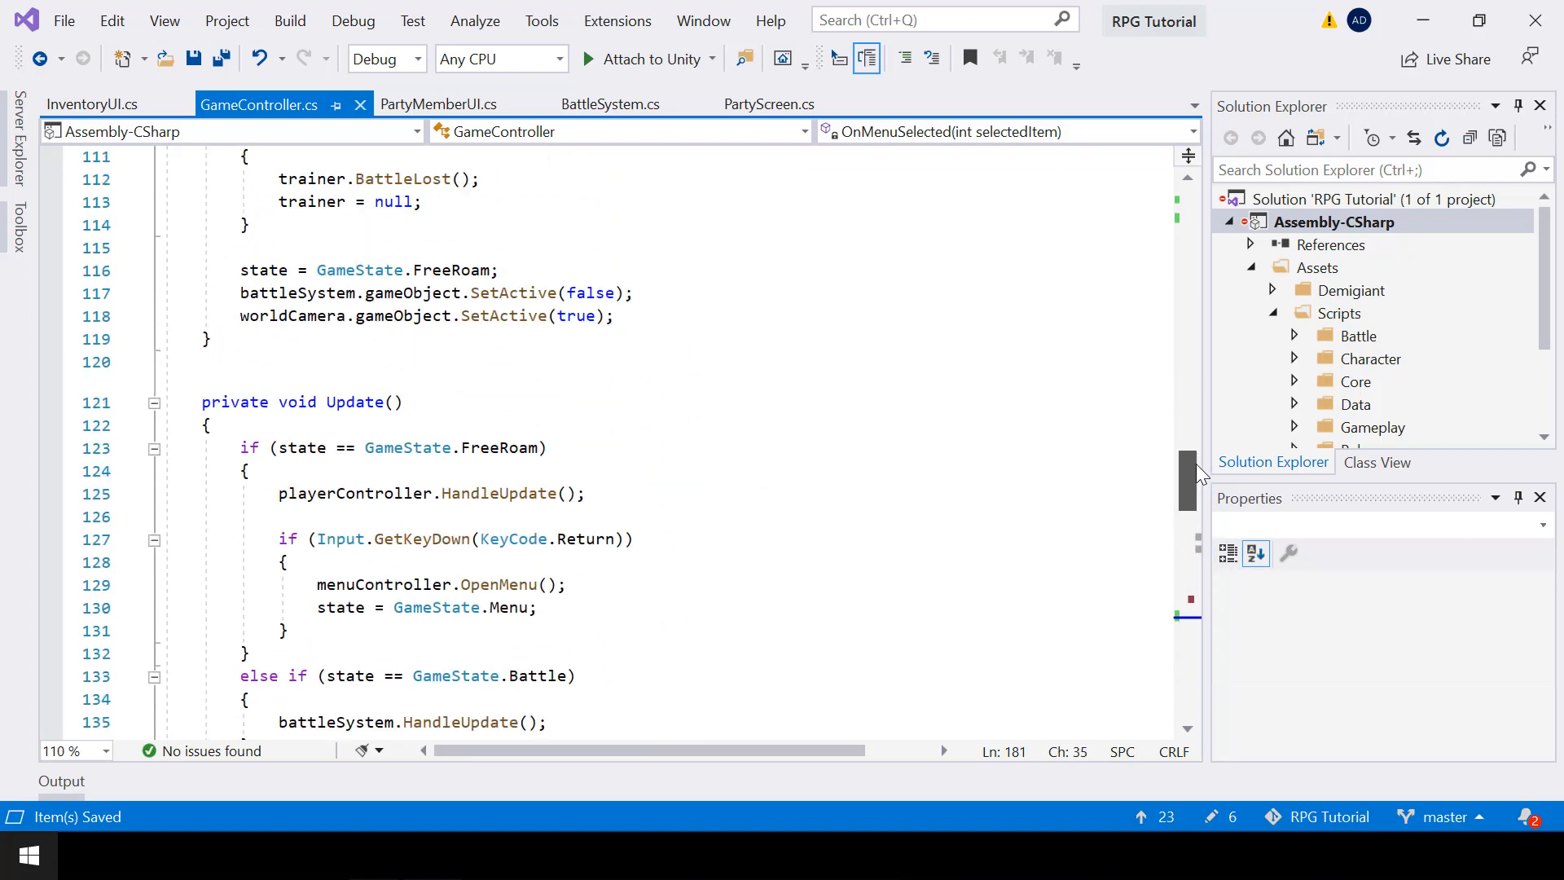
{"action": "scroll", "coordinate": [843, 599], "scroll_direction": "down", "scroll_amount": 10}
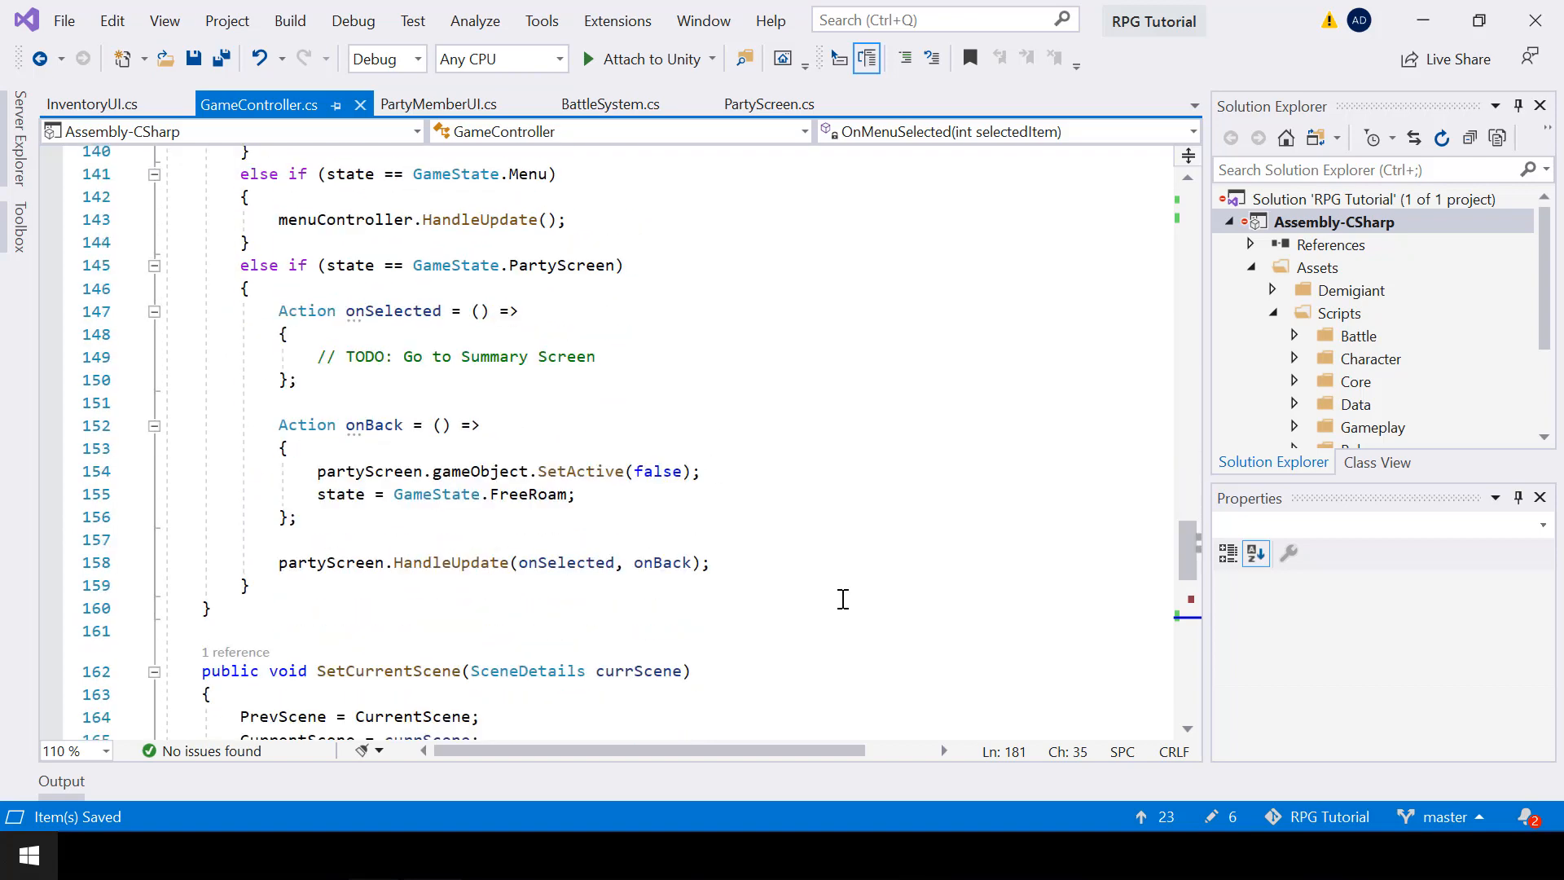
{"action": "left_click", "coordinate": [256, 585]}
{"action": "key", "text": "Return"}
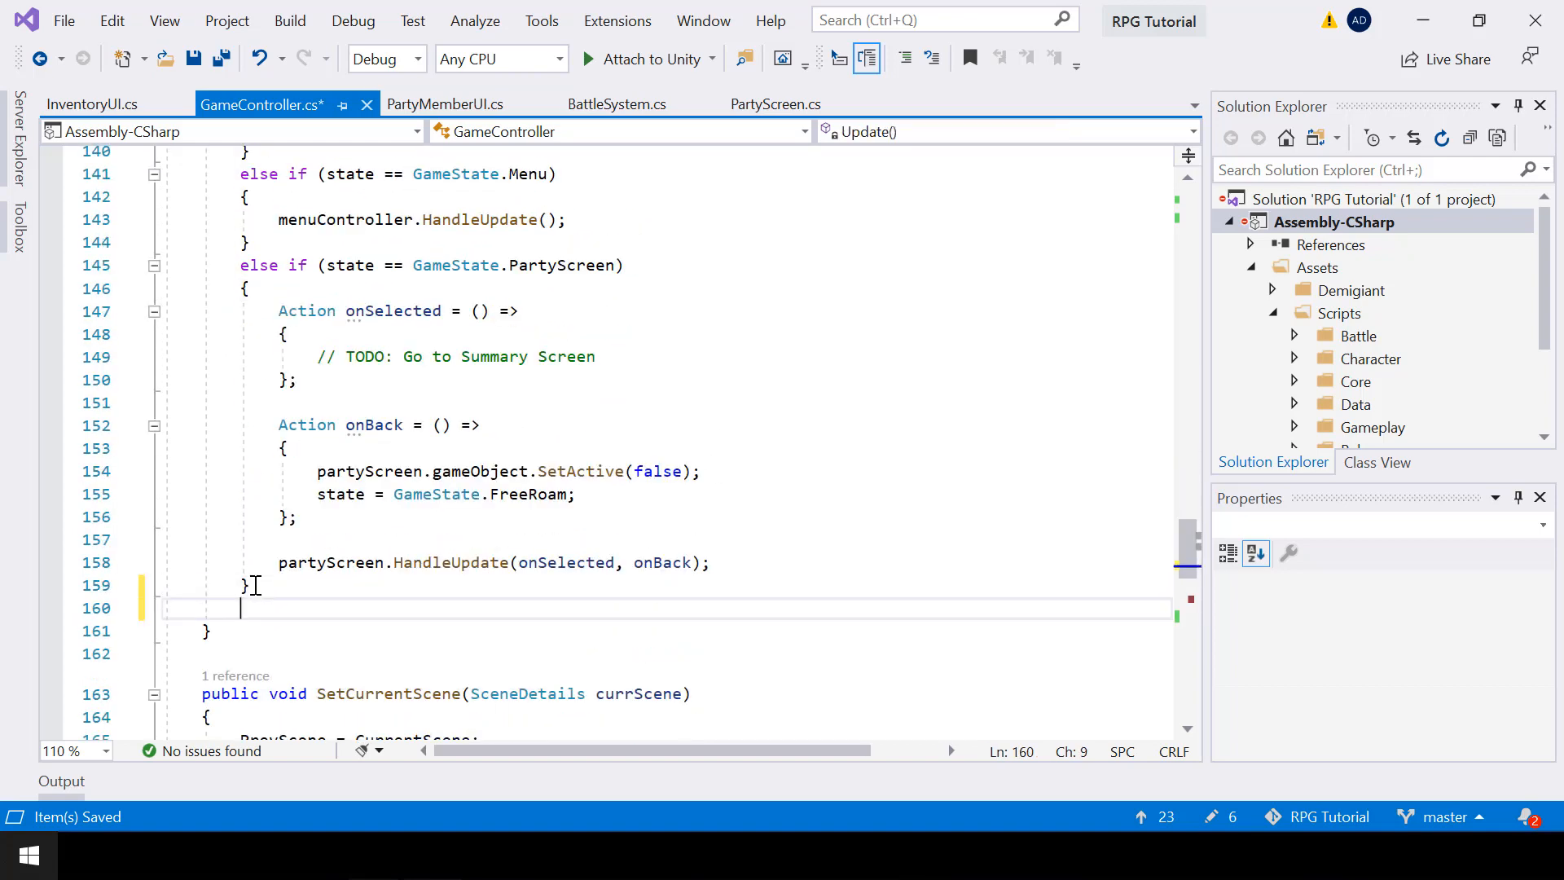
{"action": "type", "text": "else if ("}
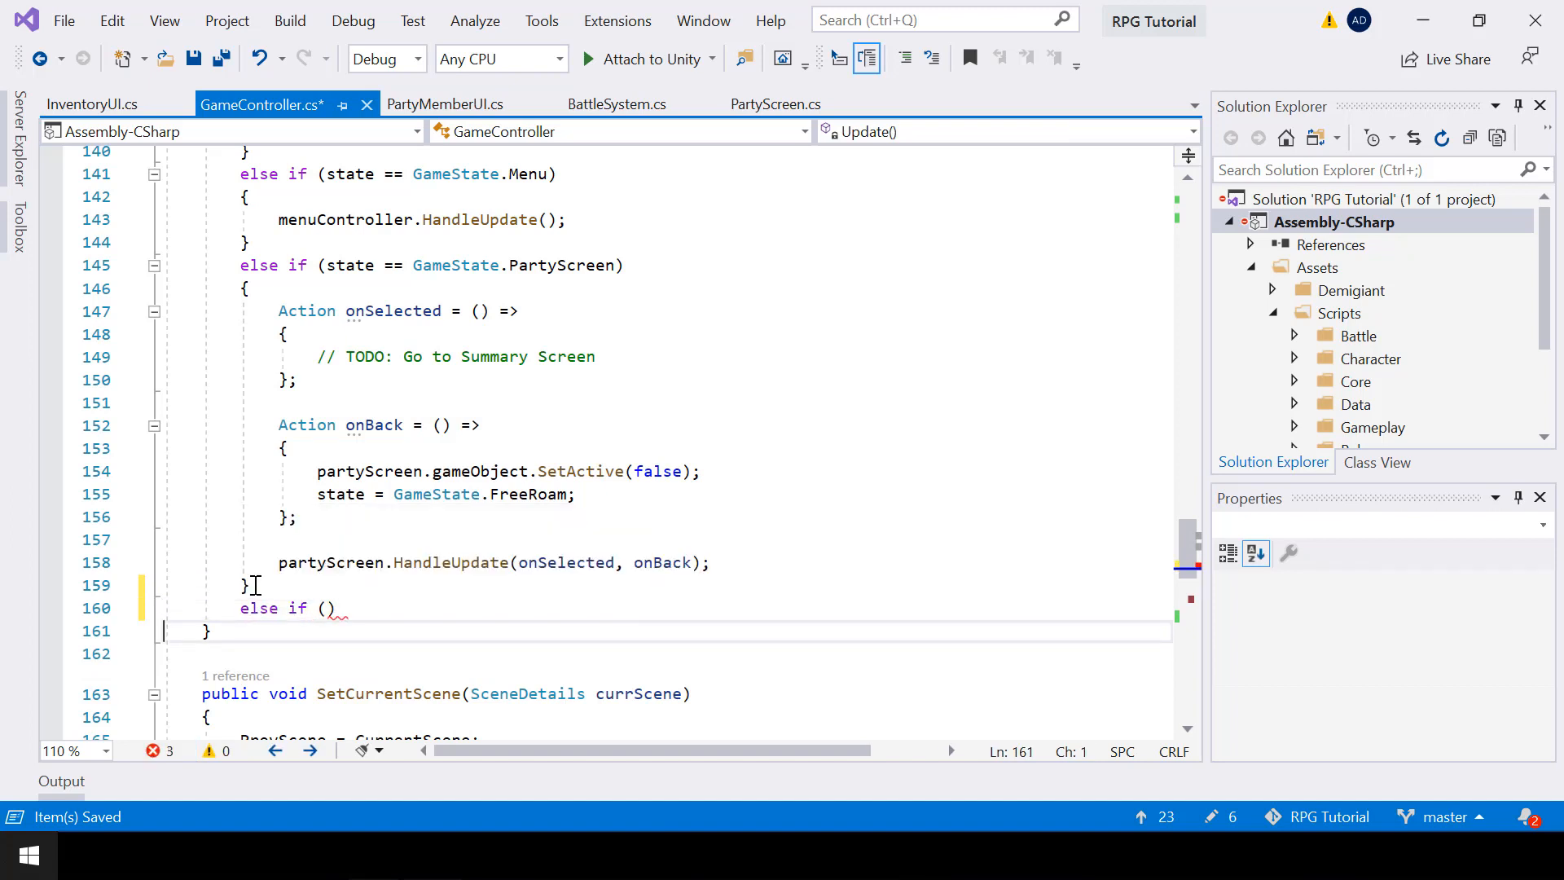
{"action": "type", "text": "state"}
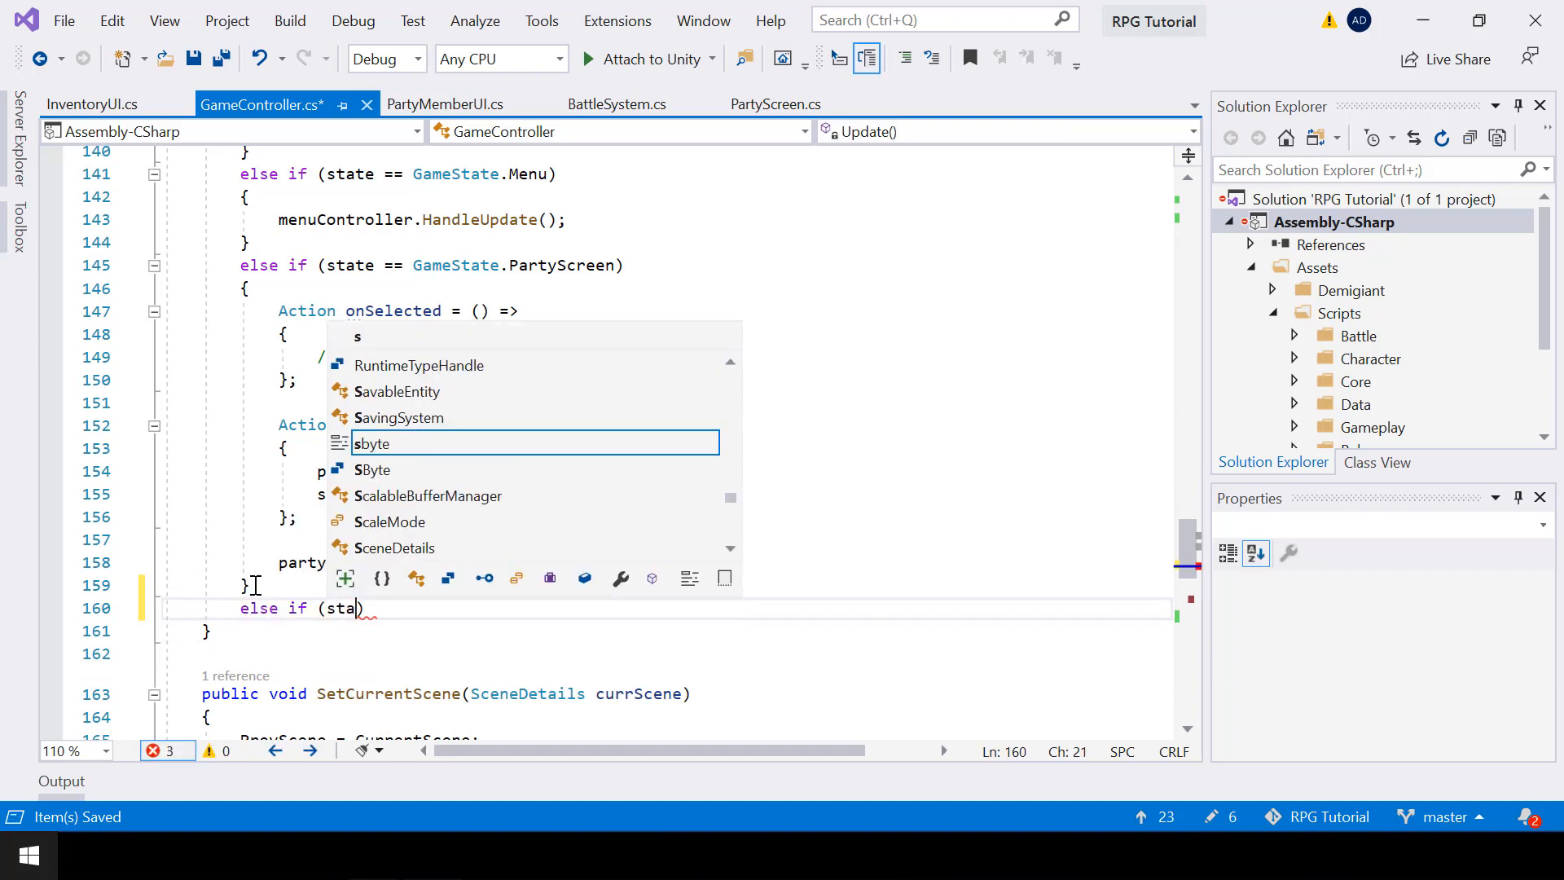
{"action": "key", "text": "Escape"}
{"action": "type", "text": "=="}
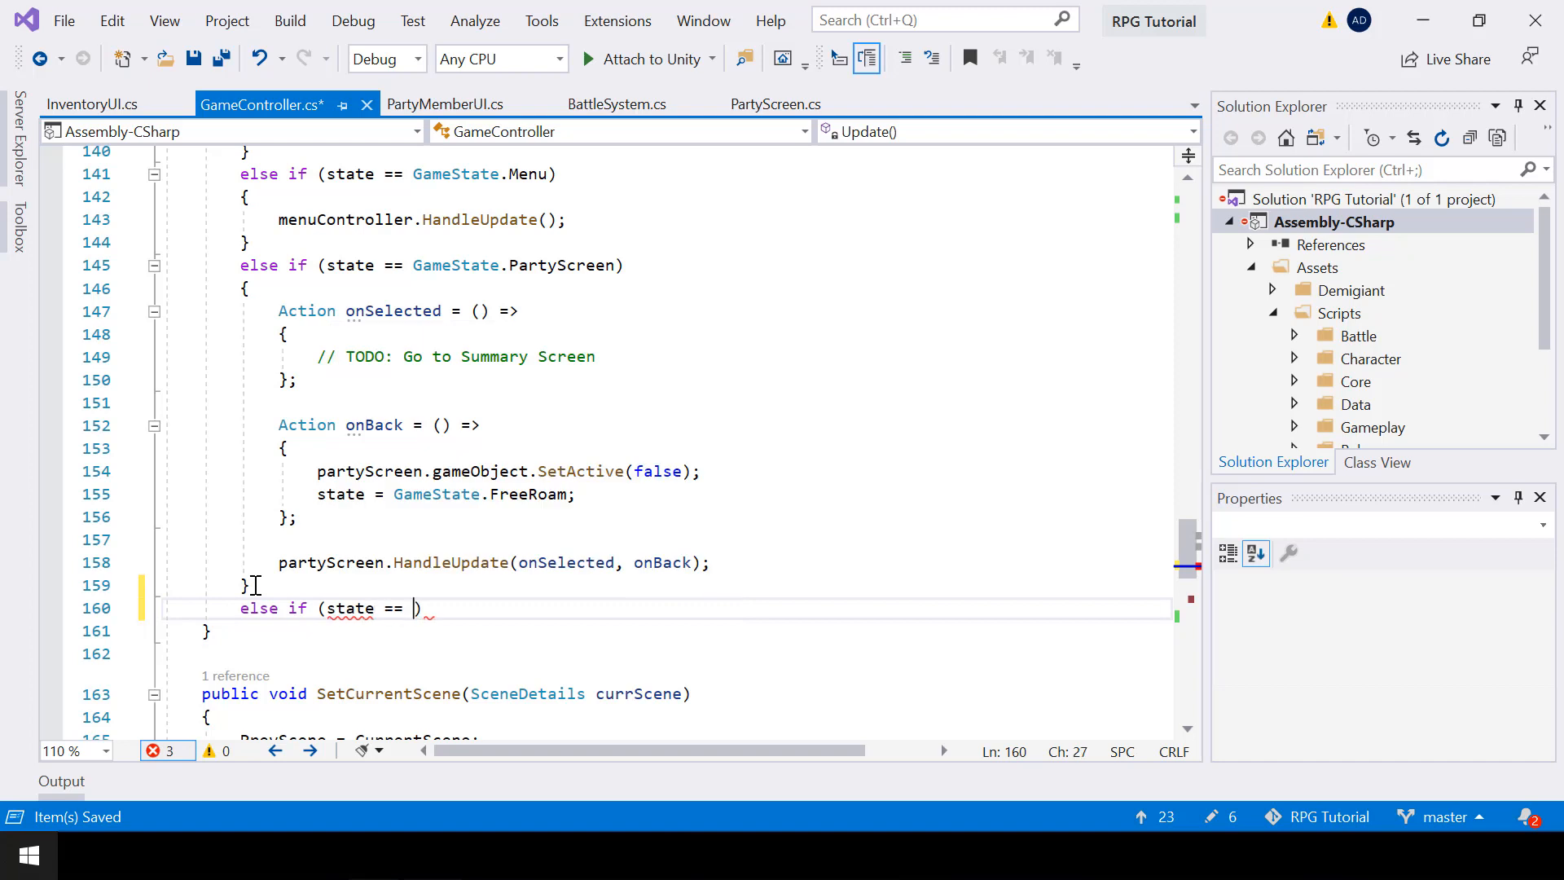
{"action": "key", "text": "Tab"}
{"action": "type", "text": "."}
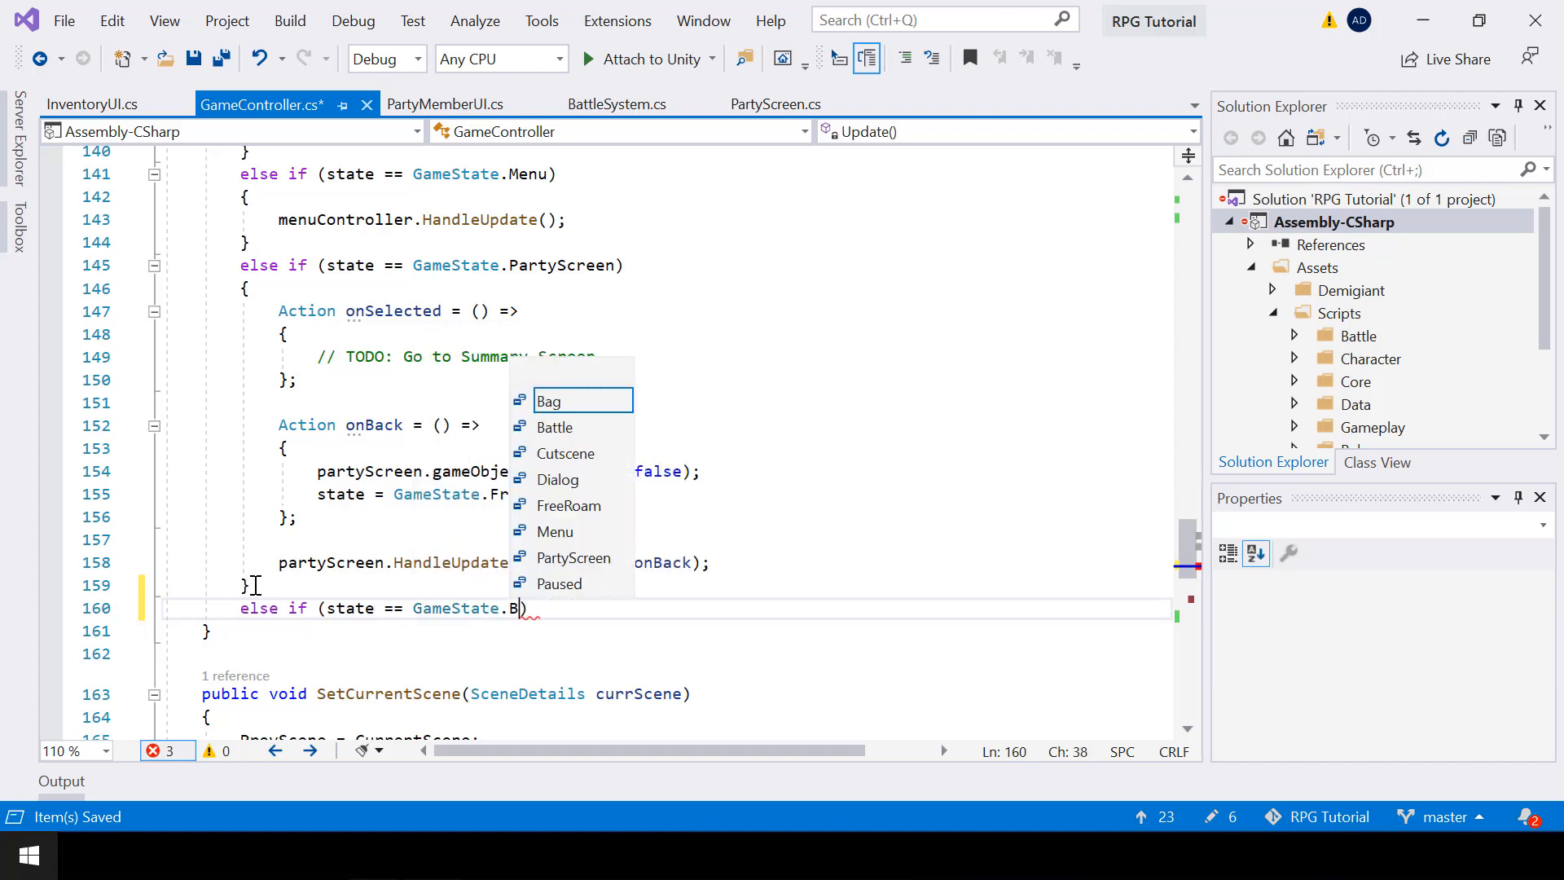
{"action": "type", "text": ") {"}
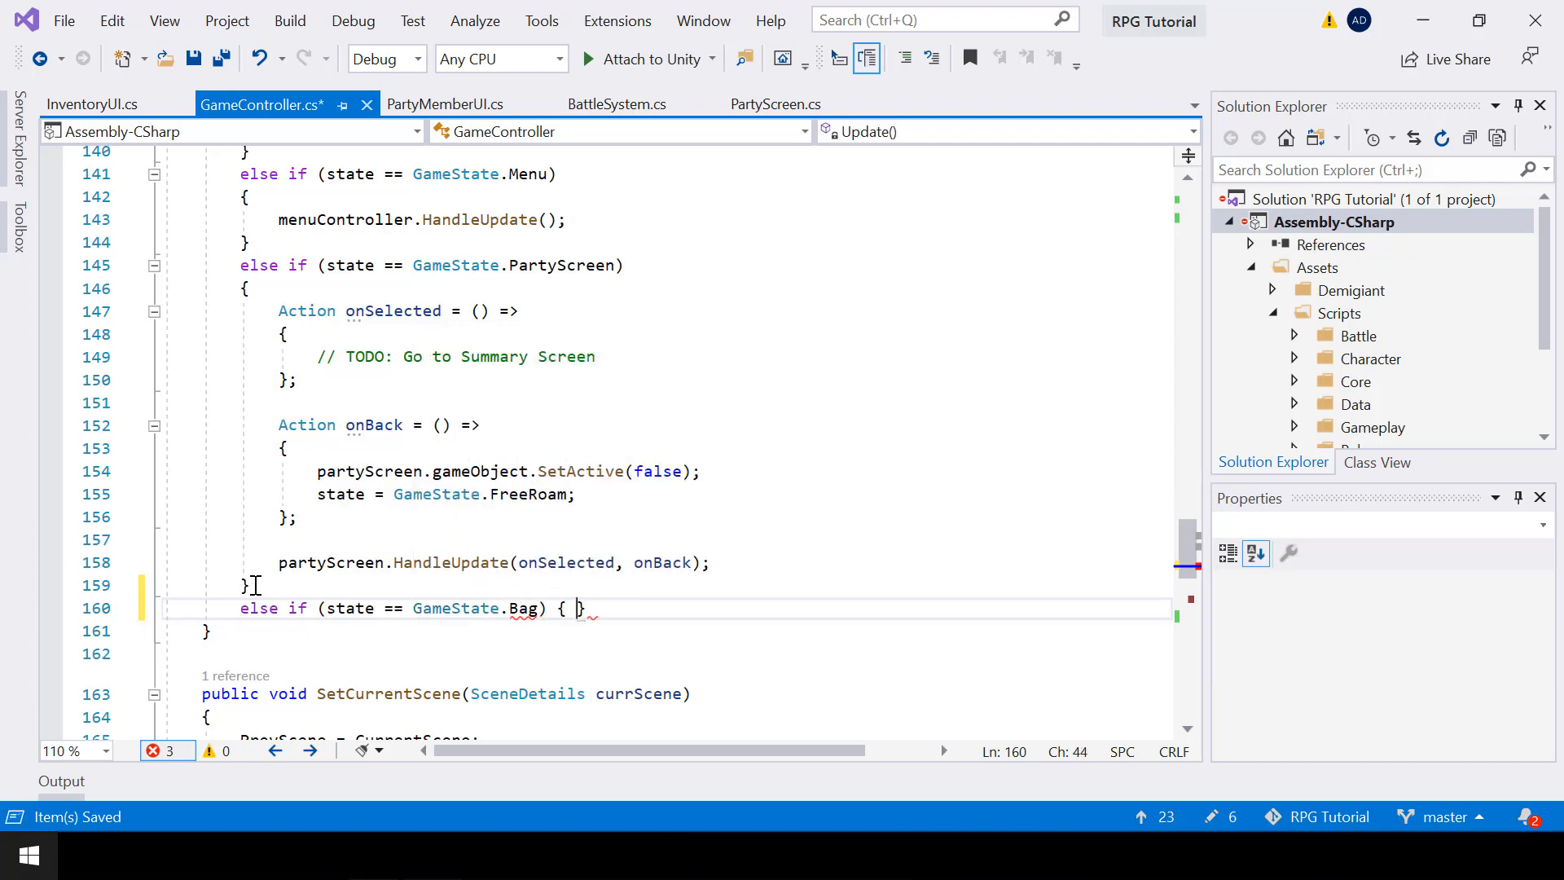
{"action": "key", "text": "Return"}
{"action": "key", "text": "ctrl+s"}
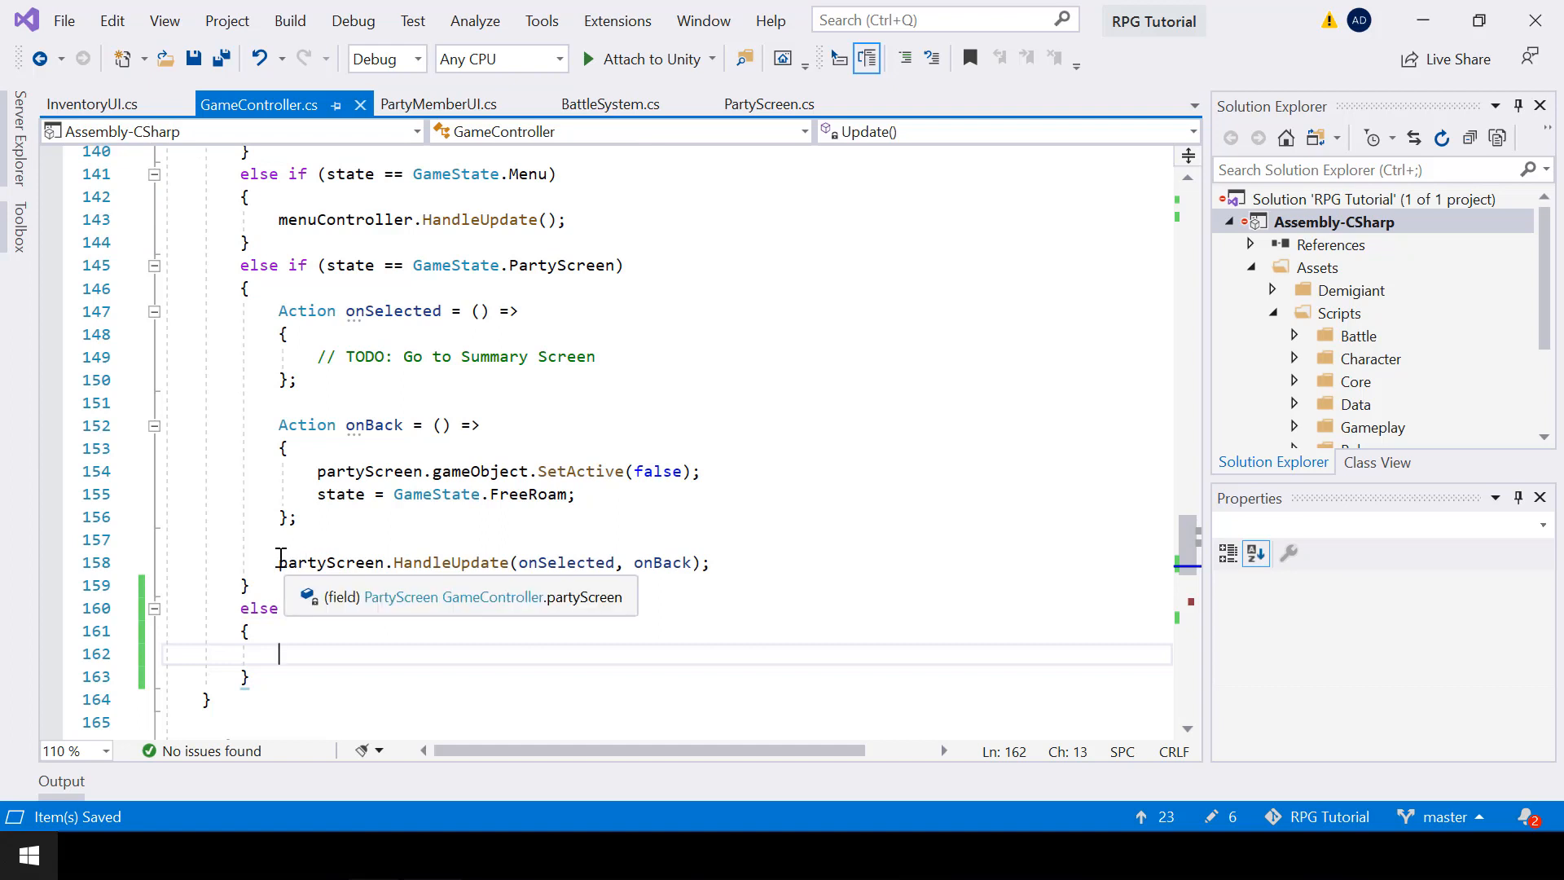
{"action": "left_click_drag", "start_coordinate": [280, 562], "coordinate": [725, 559]}
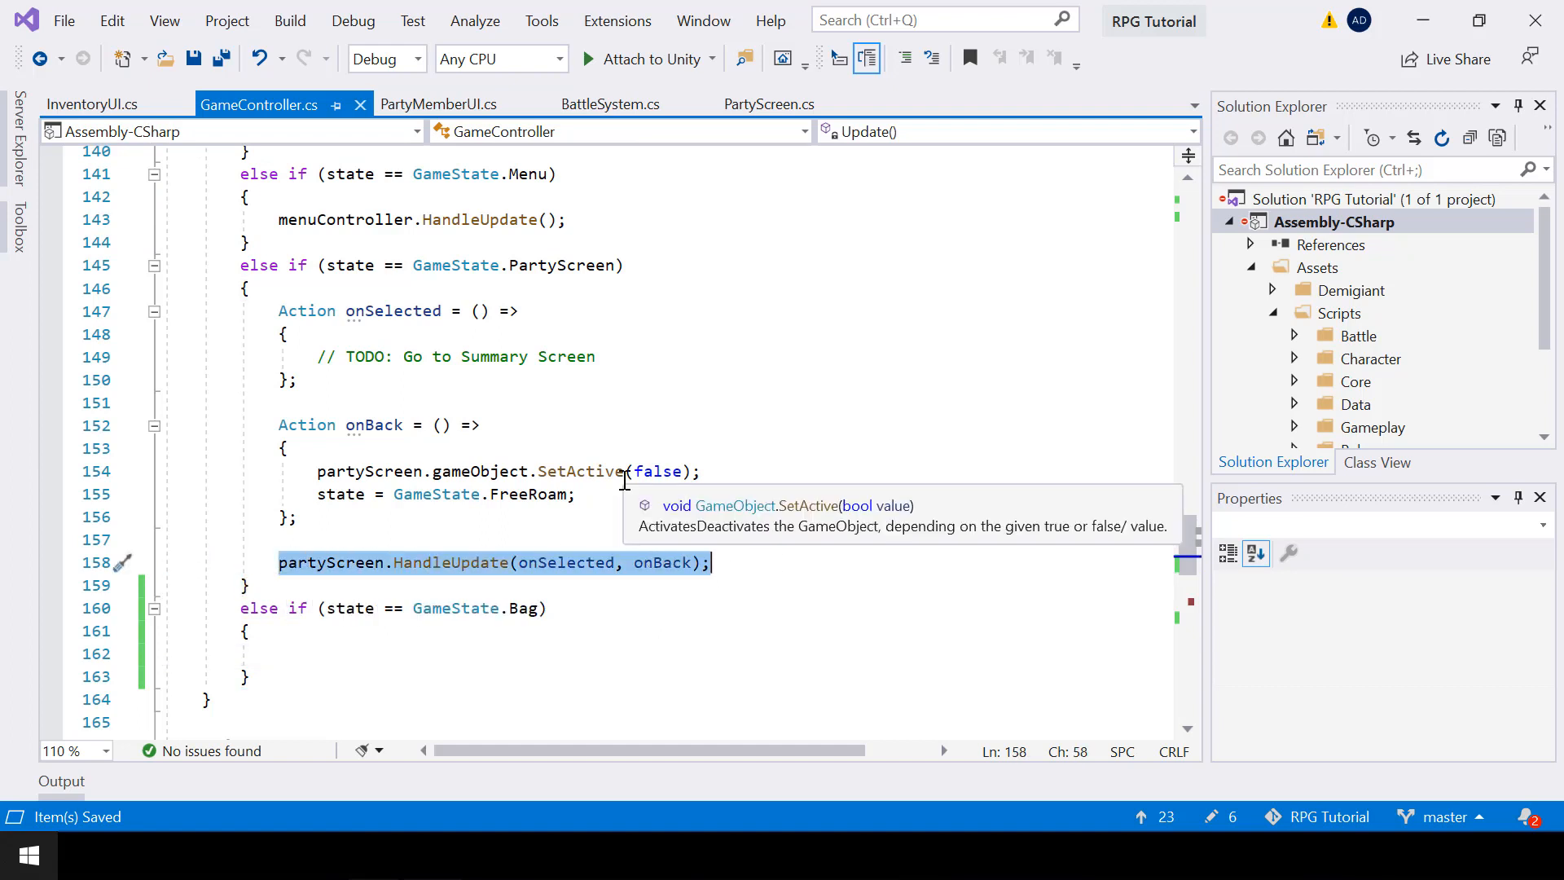
Delete the default Start and Update methods with their comments from the InventoryUI class in InventoryUI.cs.
{"action": "left_click", "coordinate": [87, 112]}
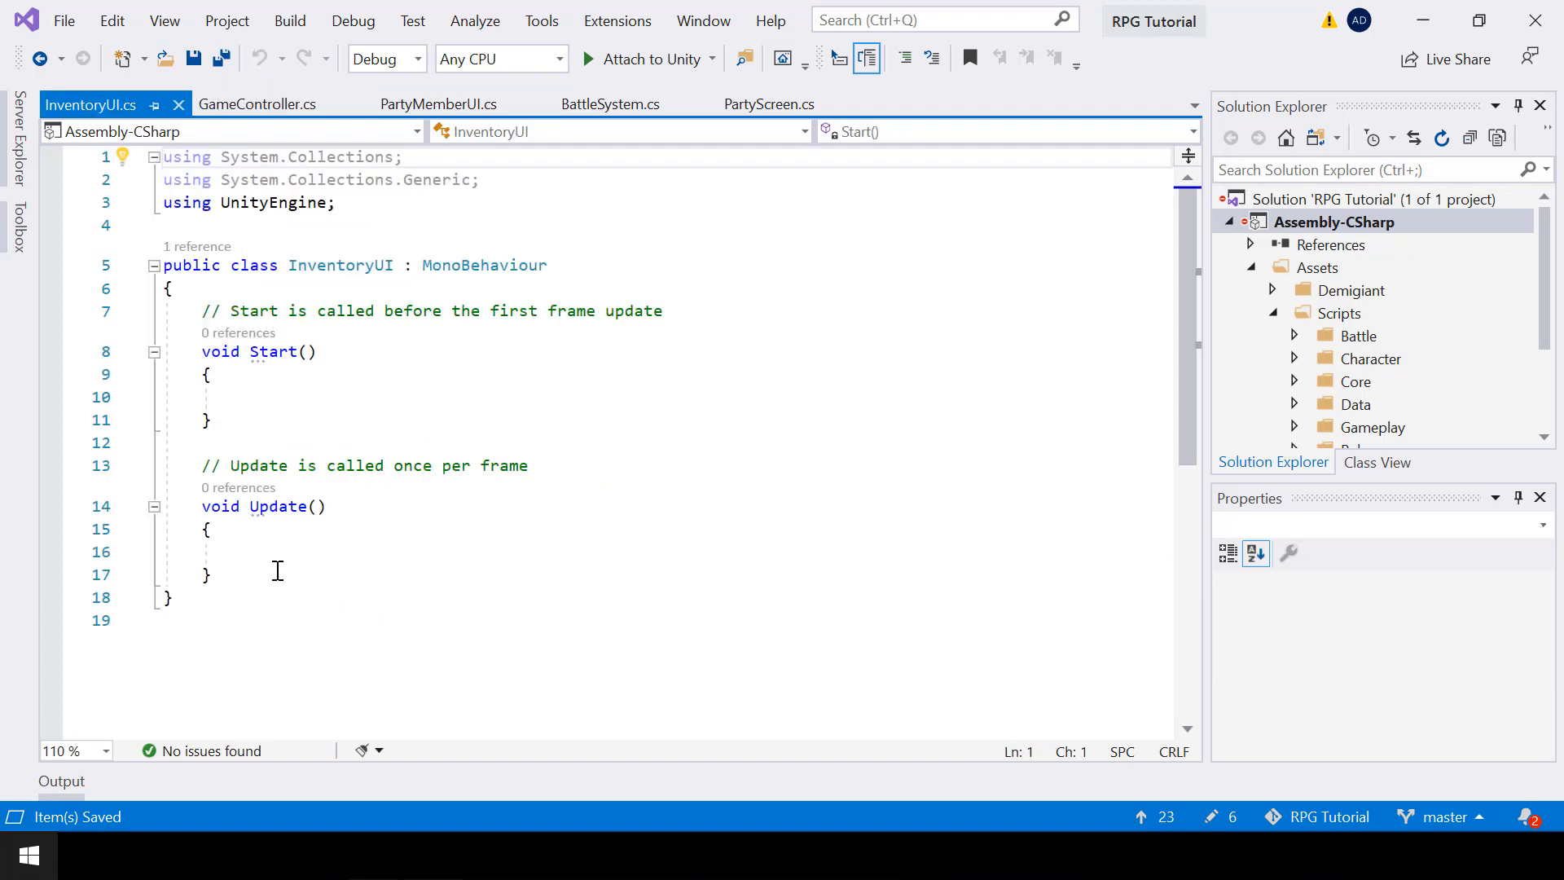
{"action": "left_click", "coordinate": [266, 567]}
{"action": "left_click", "coordinate": [206, 313], "text": "shift"}
{"action": "key", "text": "Delete"}
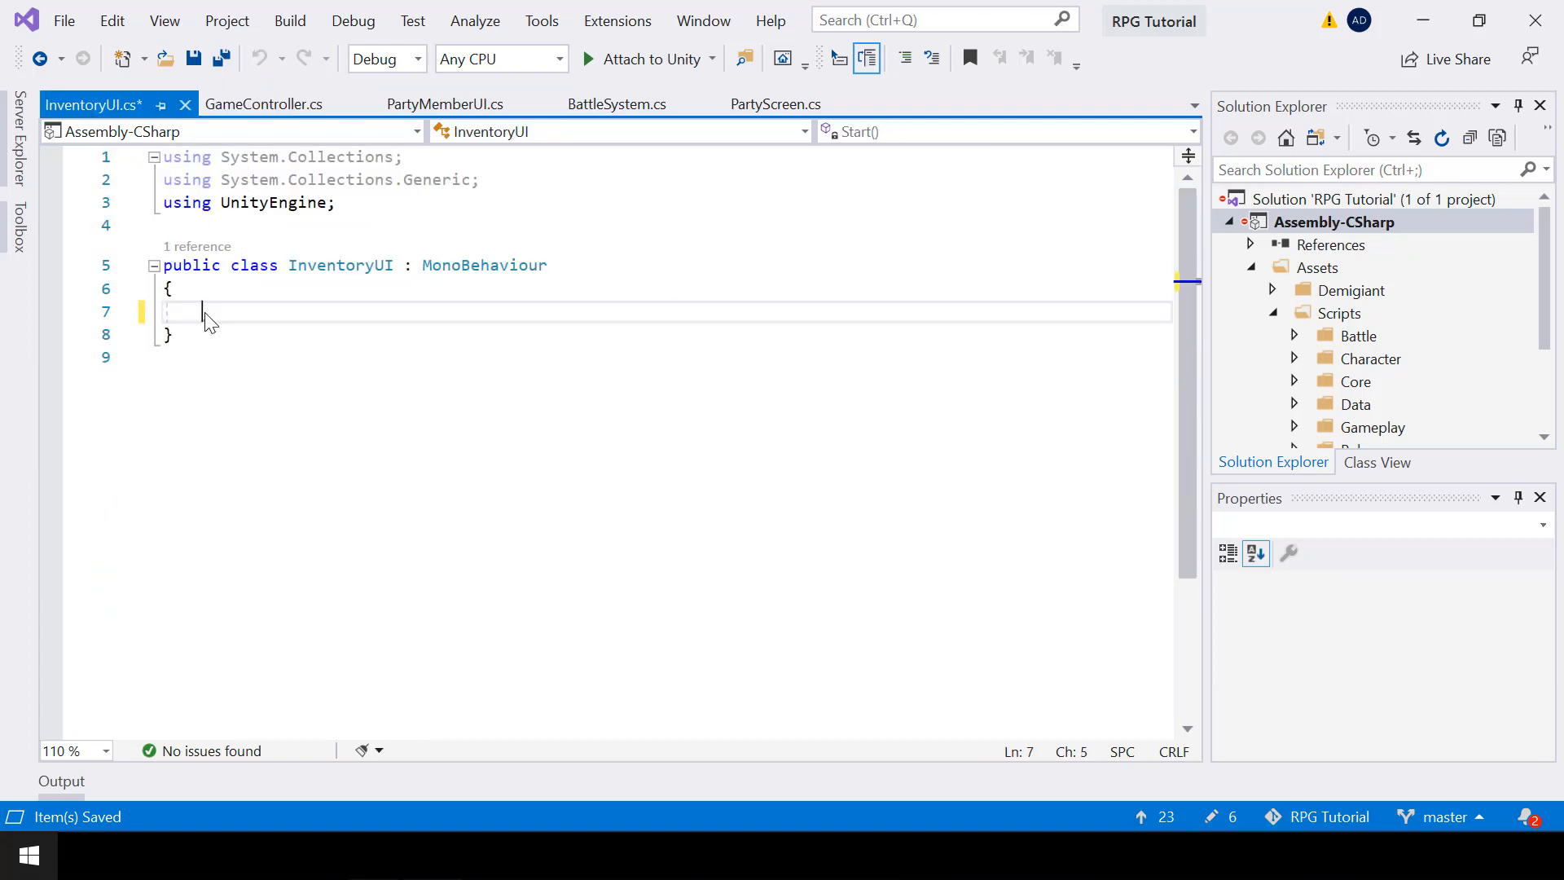
Add an empty public void HandleUpdate() method to the InventoryUI class and save the file.
{"action": "type", "text": "public vo"}
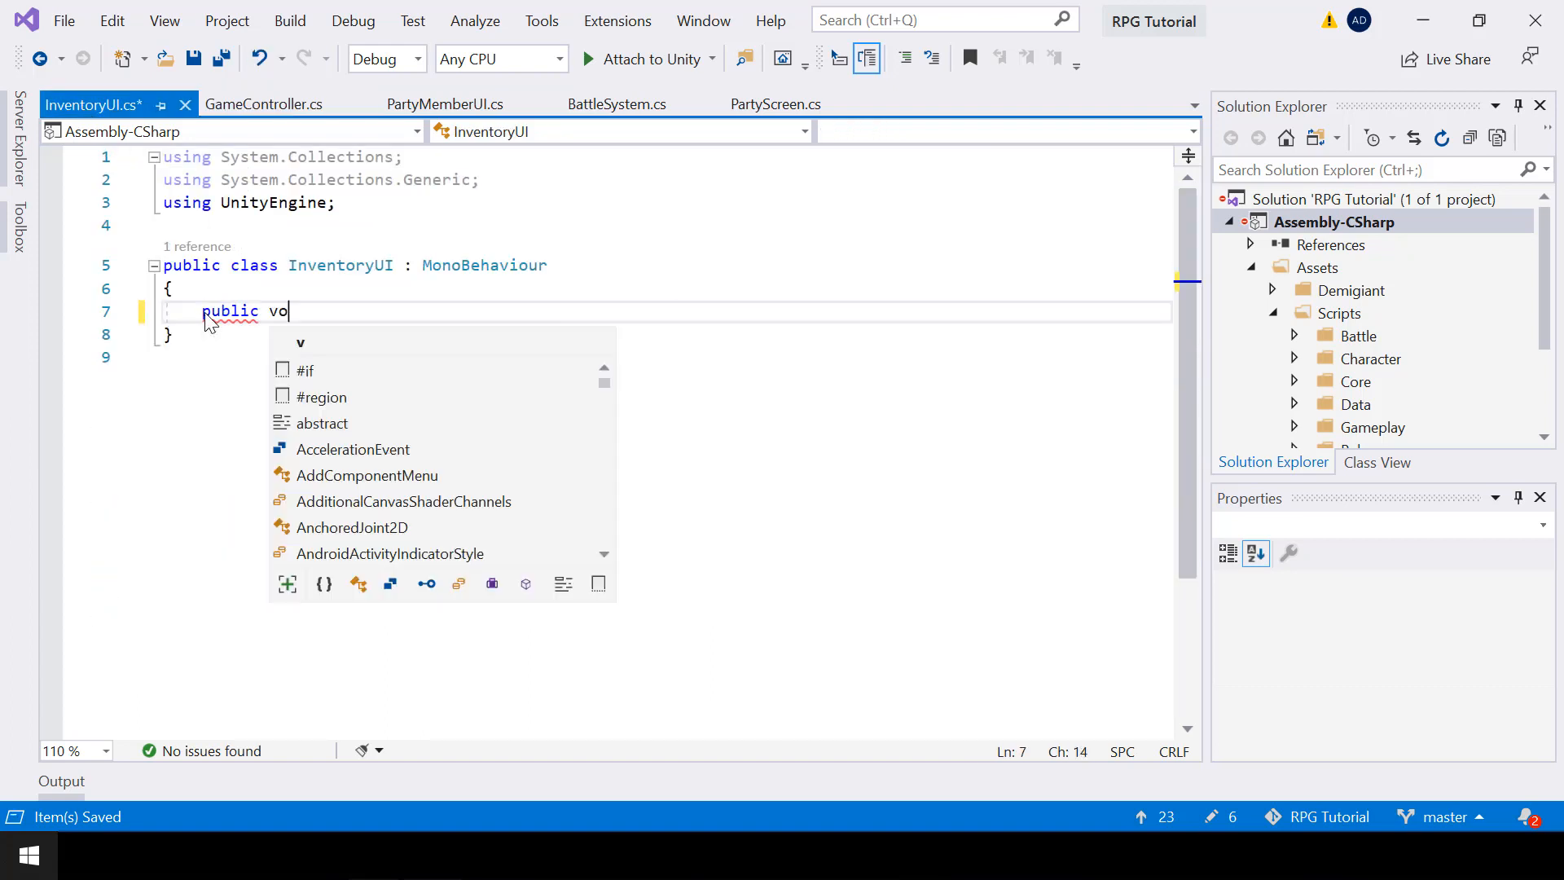
{"action": "type", "text": "id Handle"}
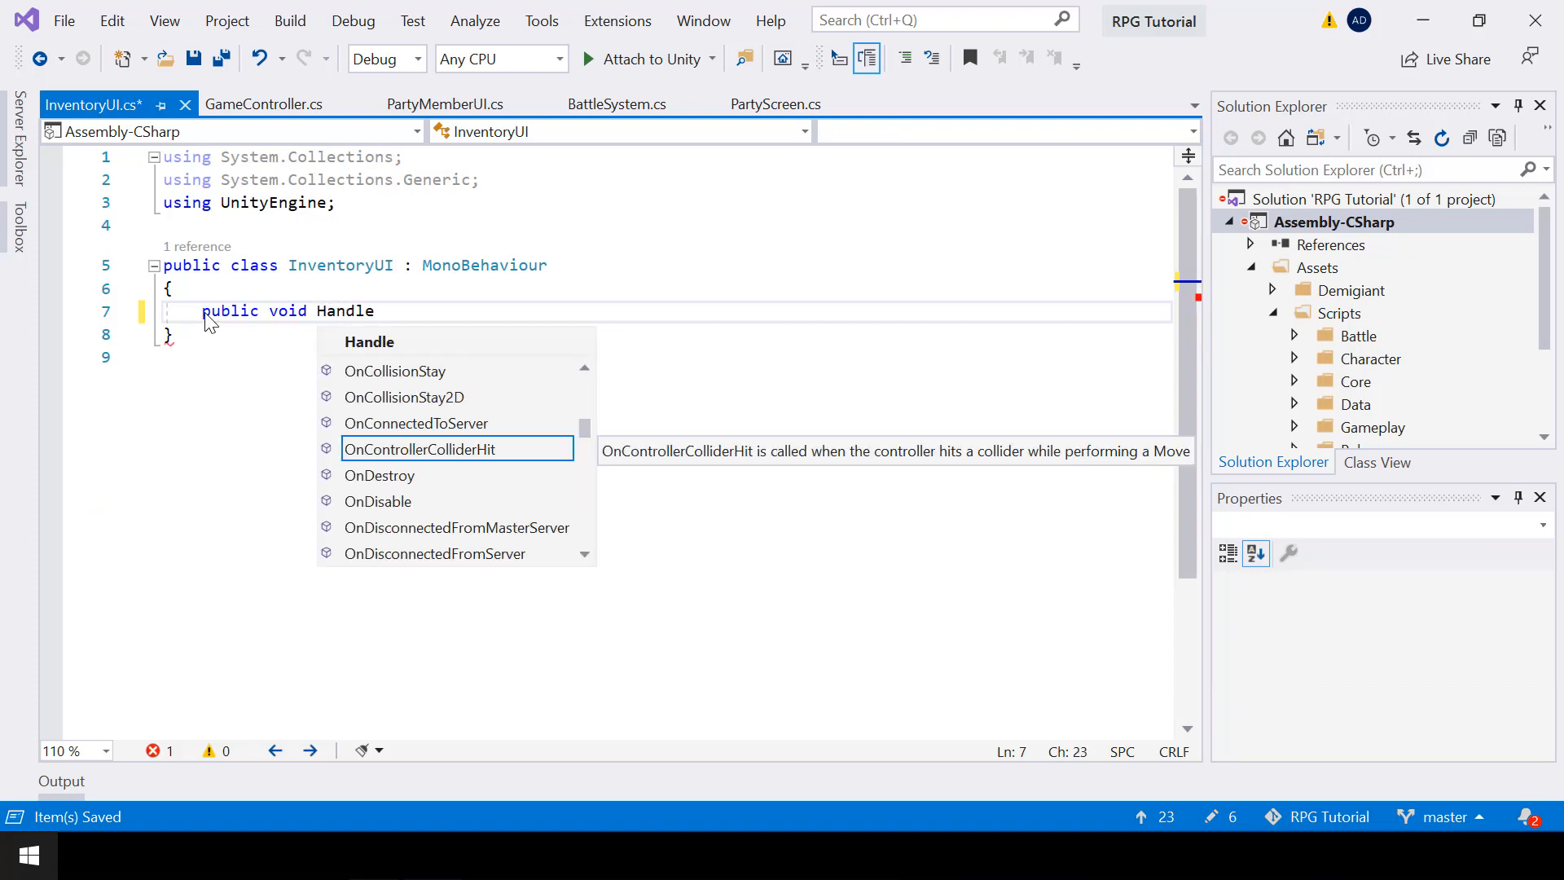
{"action": "type", "text": "Upda"}
{"action": "key", "text": "BackSpace"}
{"action": "type", "text": "date("}
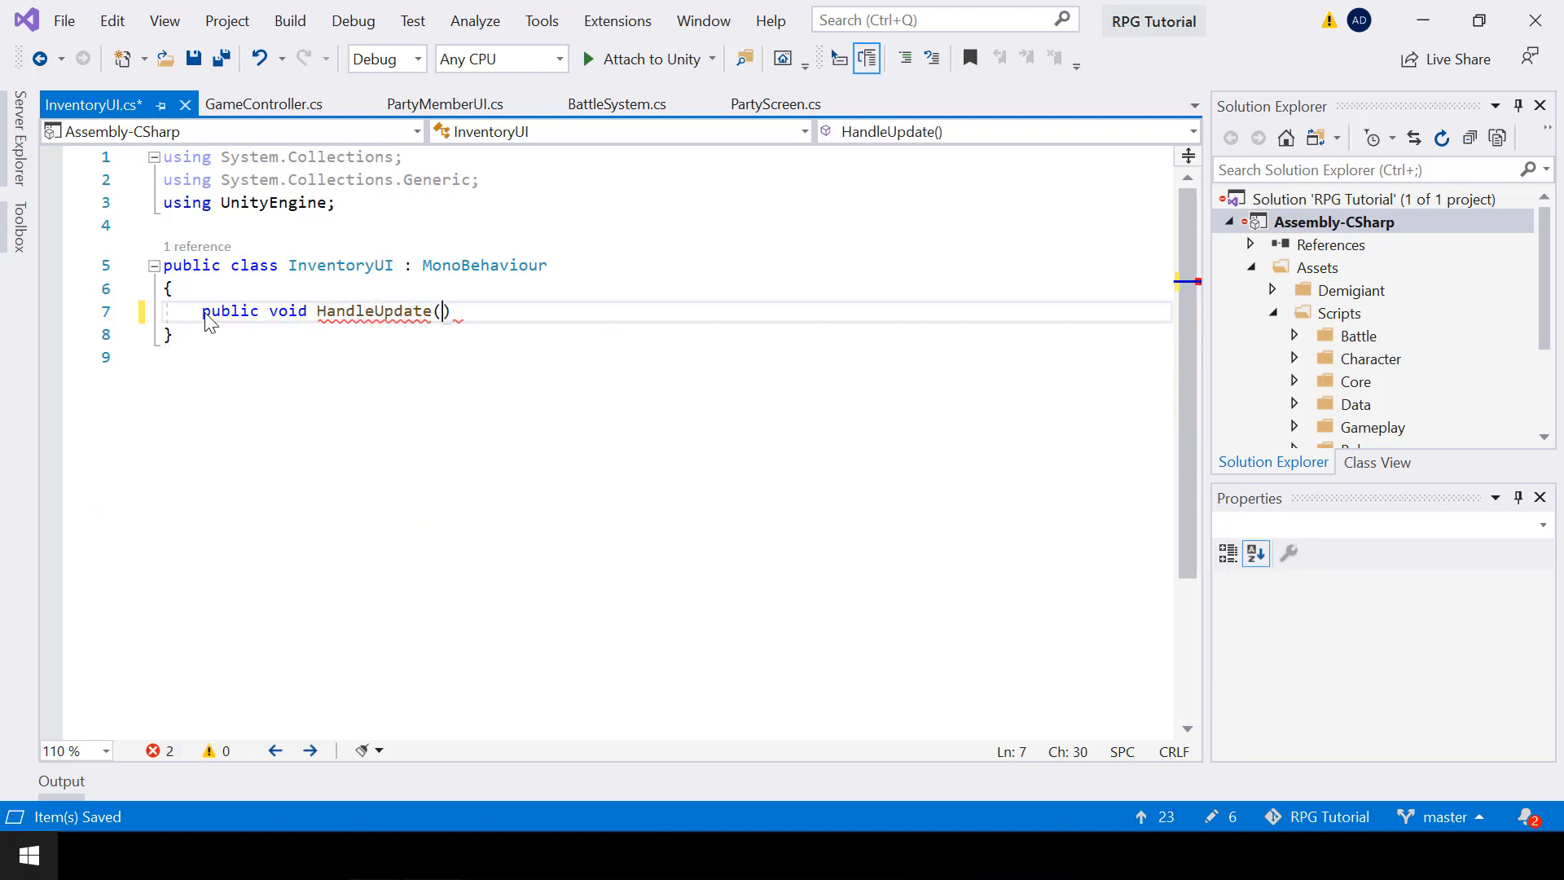
{"action": "type", "text": "){"}
{"action": "key", "text": "Return"}
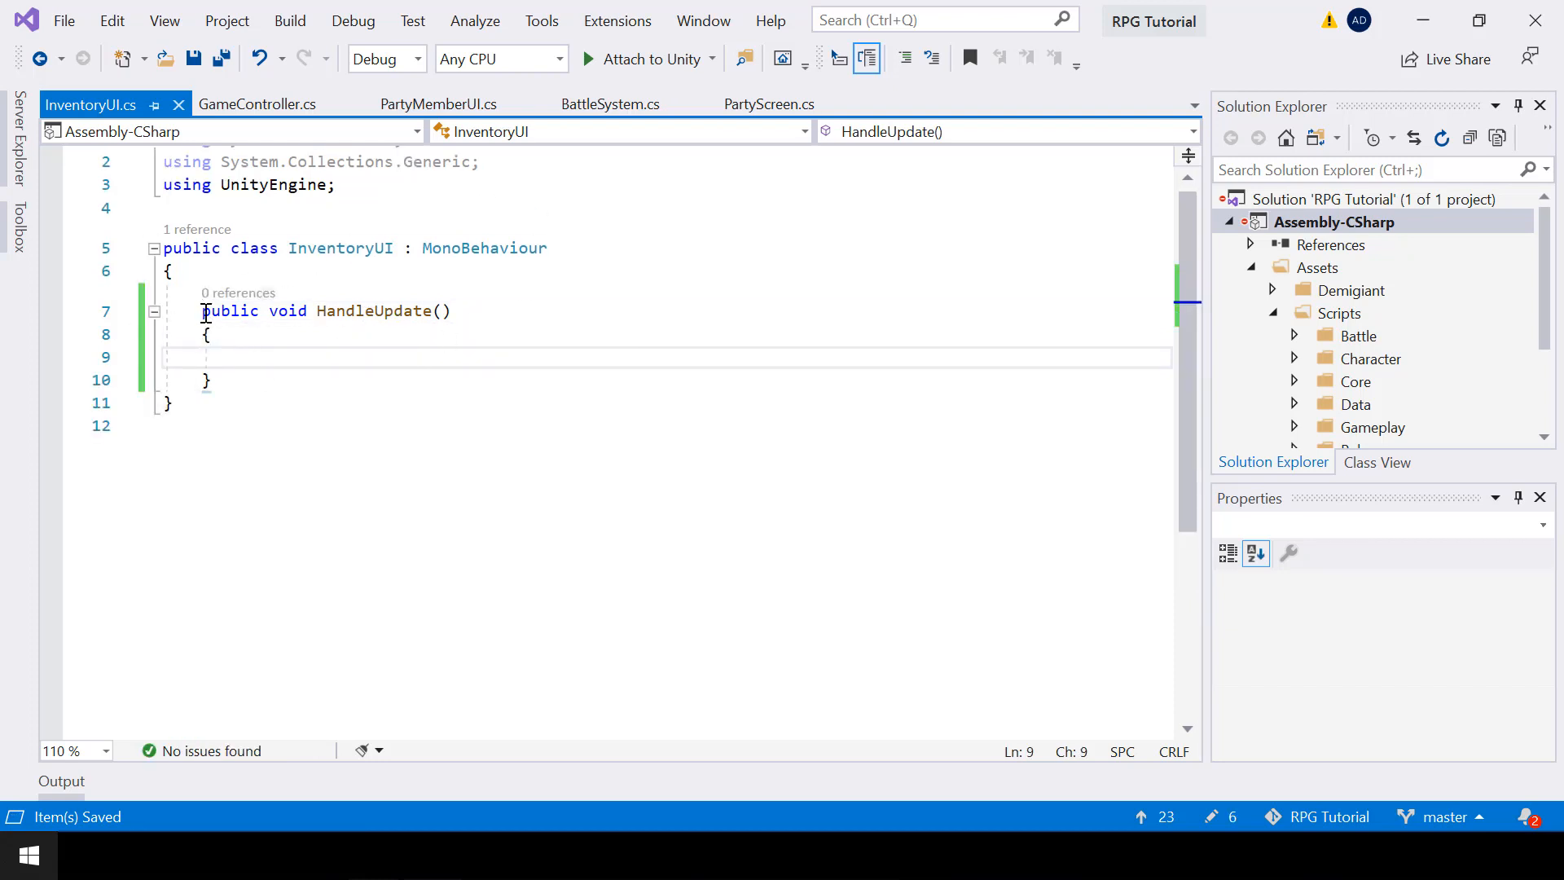
{"action": "left_click_drag", "start_coordinate": [203, 312], "coordinate": [213, 381]}
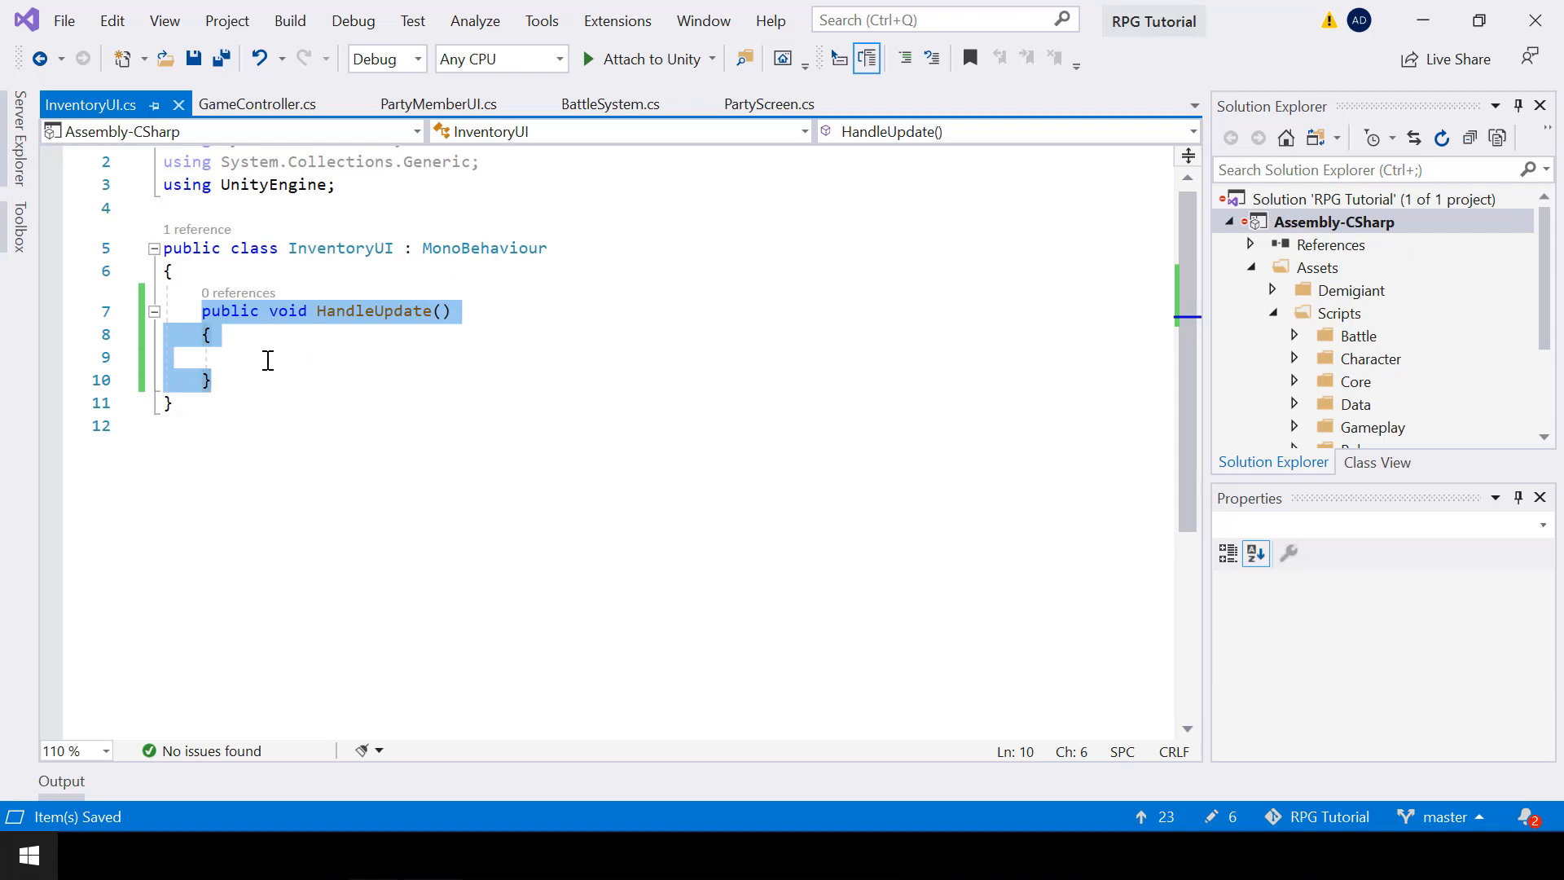
{"action": "left_click", "coordinate": [268, 360]}
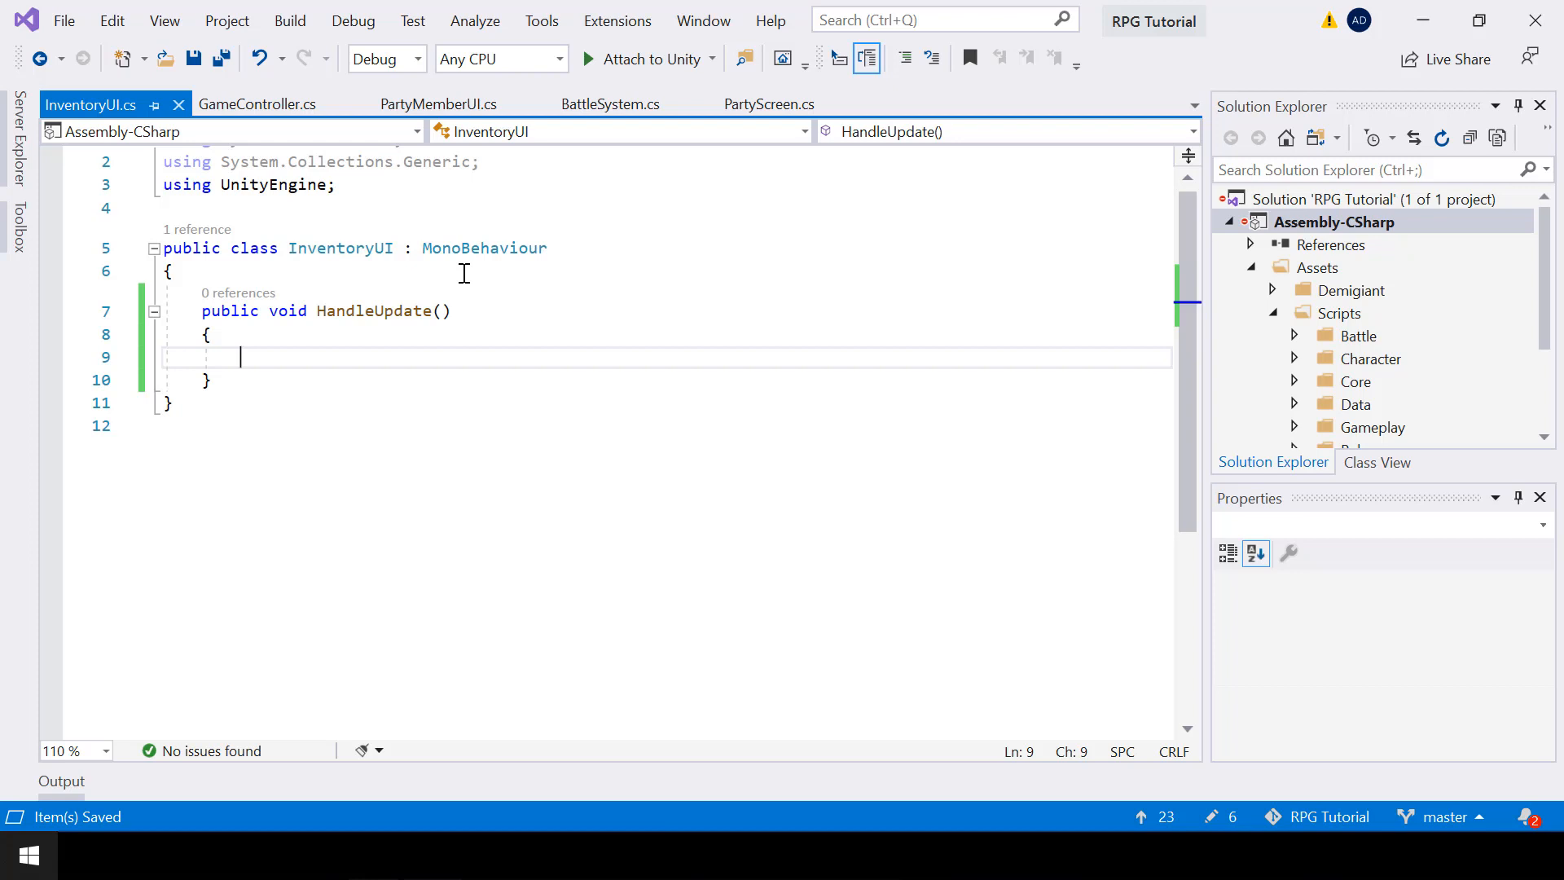
Add the condition if (Input.GetKeyDown(KeyCode.X)) inside InventoryUI's HandleUpdate method and save the file.
{"action": "type", "text": "if "}
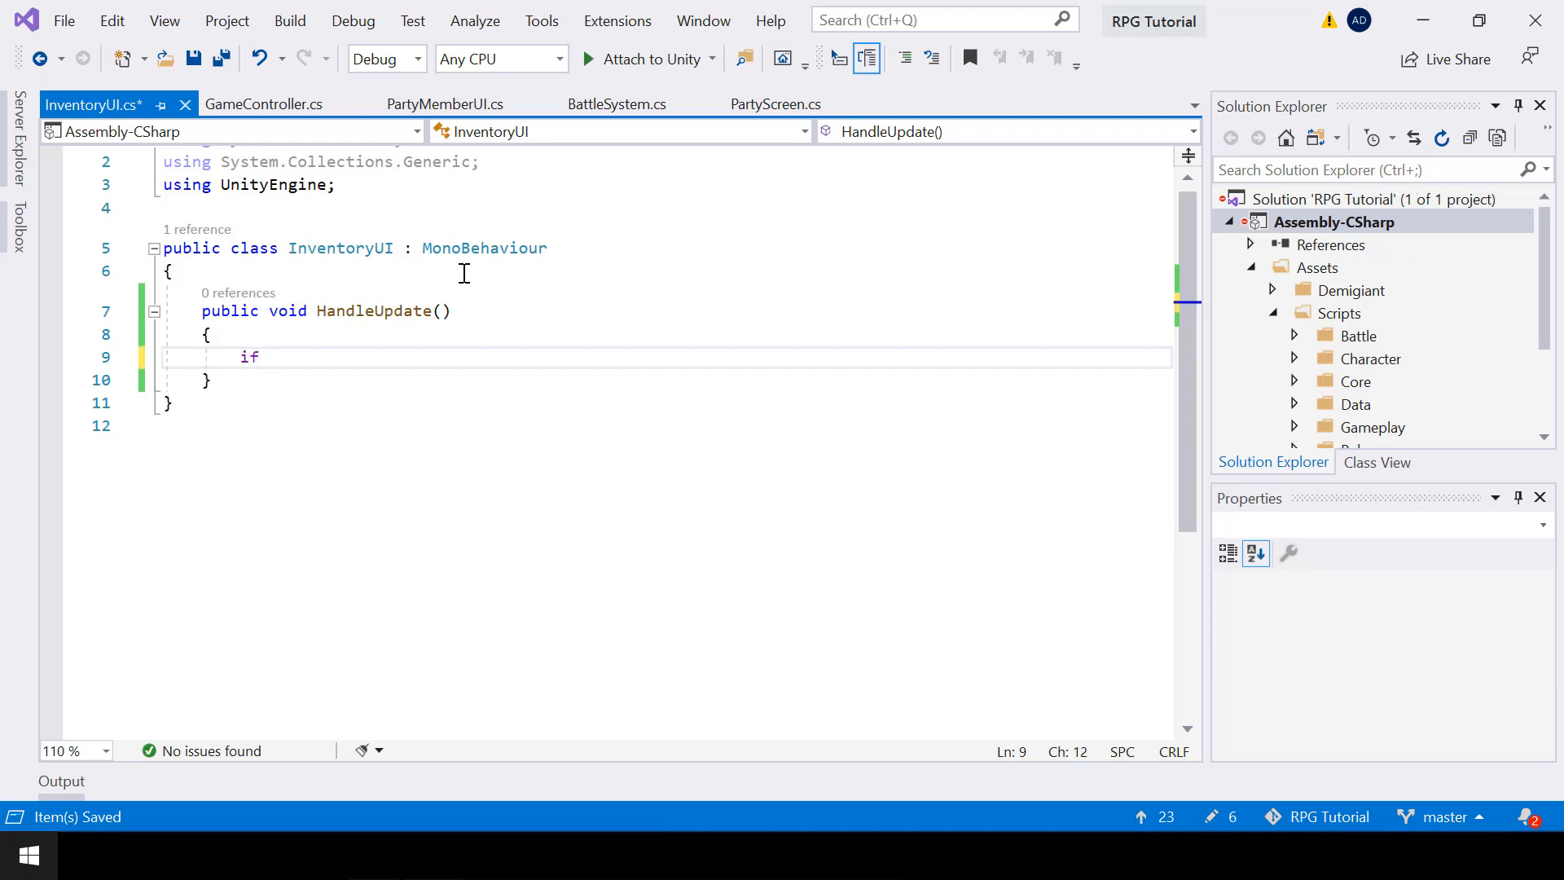
{"action": "type", "text": "(In"}
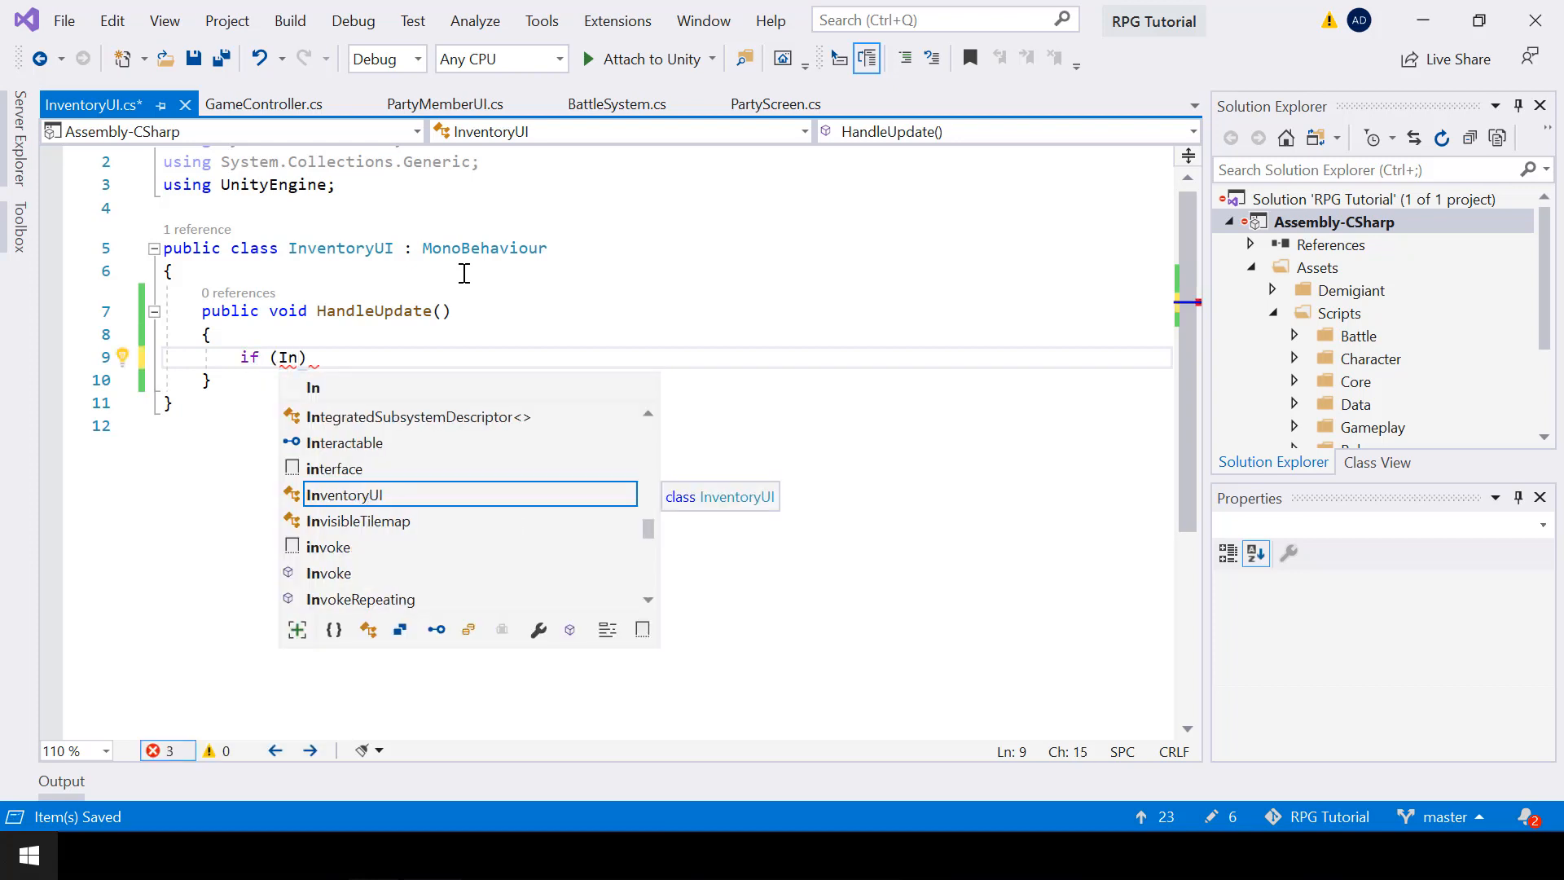
{"action": "type", "text": "put.GetKeyDown"}
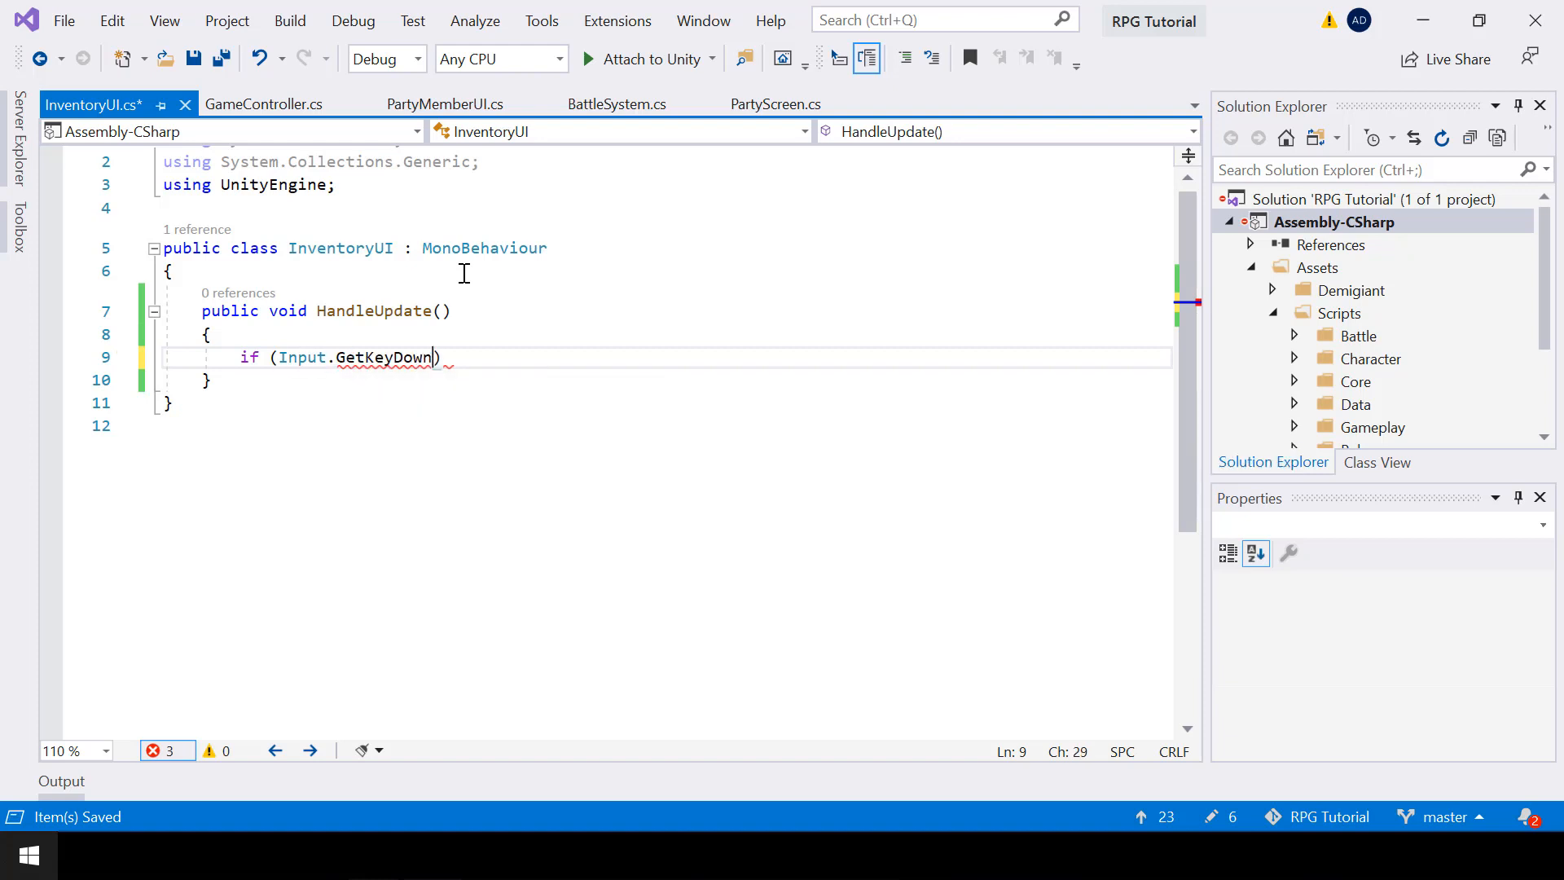
{"action": "type", "text": "(KeyCode.X))"}
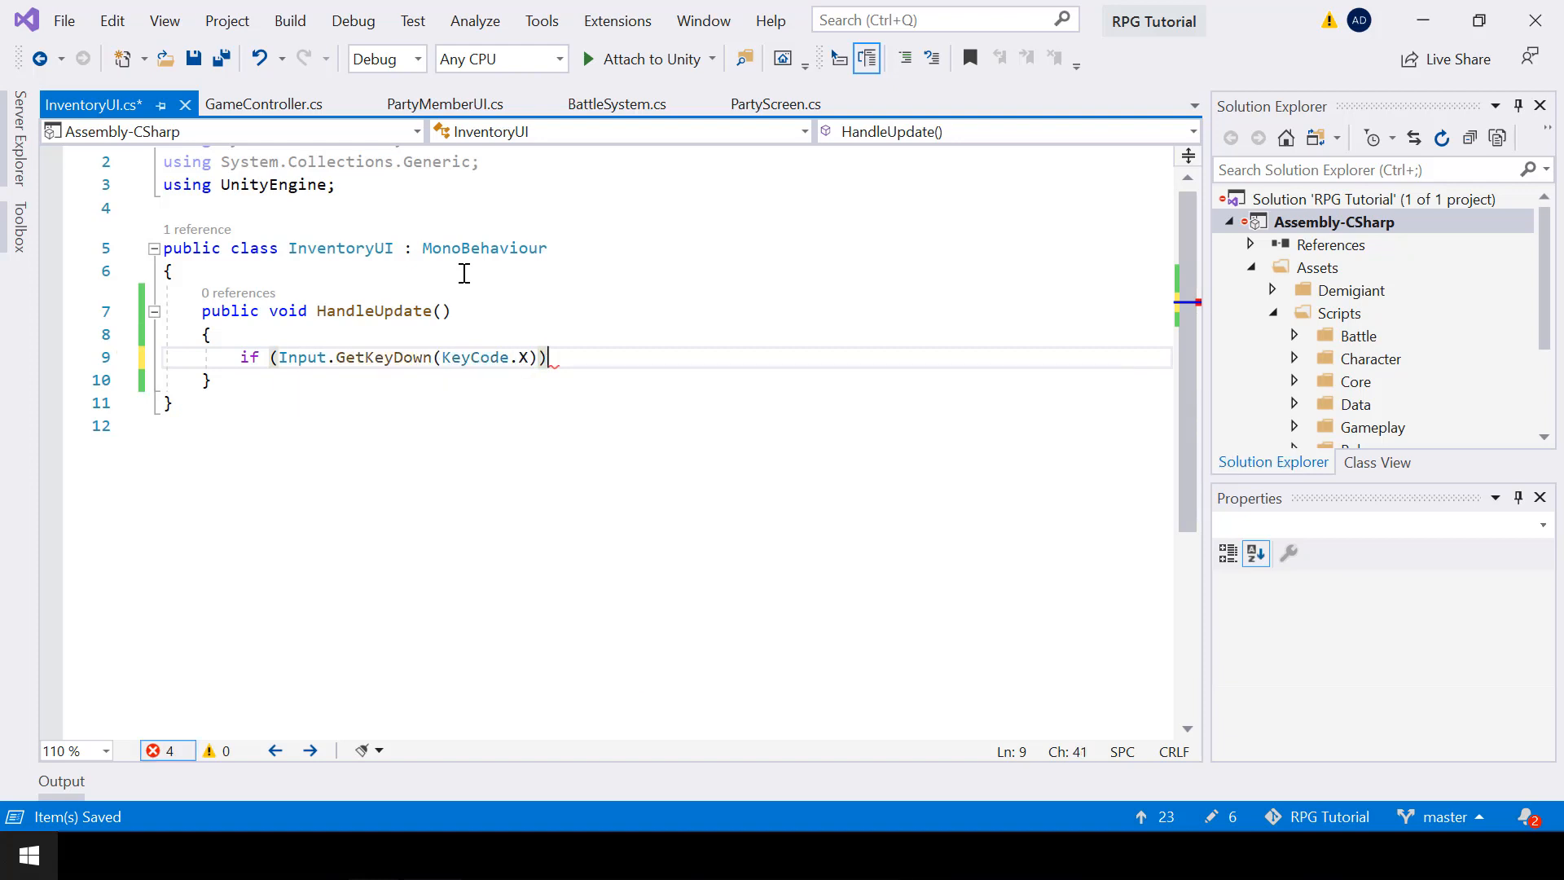
{"action": "key", "text": "Return"}
{"action": "key", "text": "ctrl+s"}
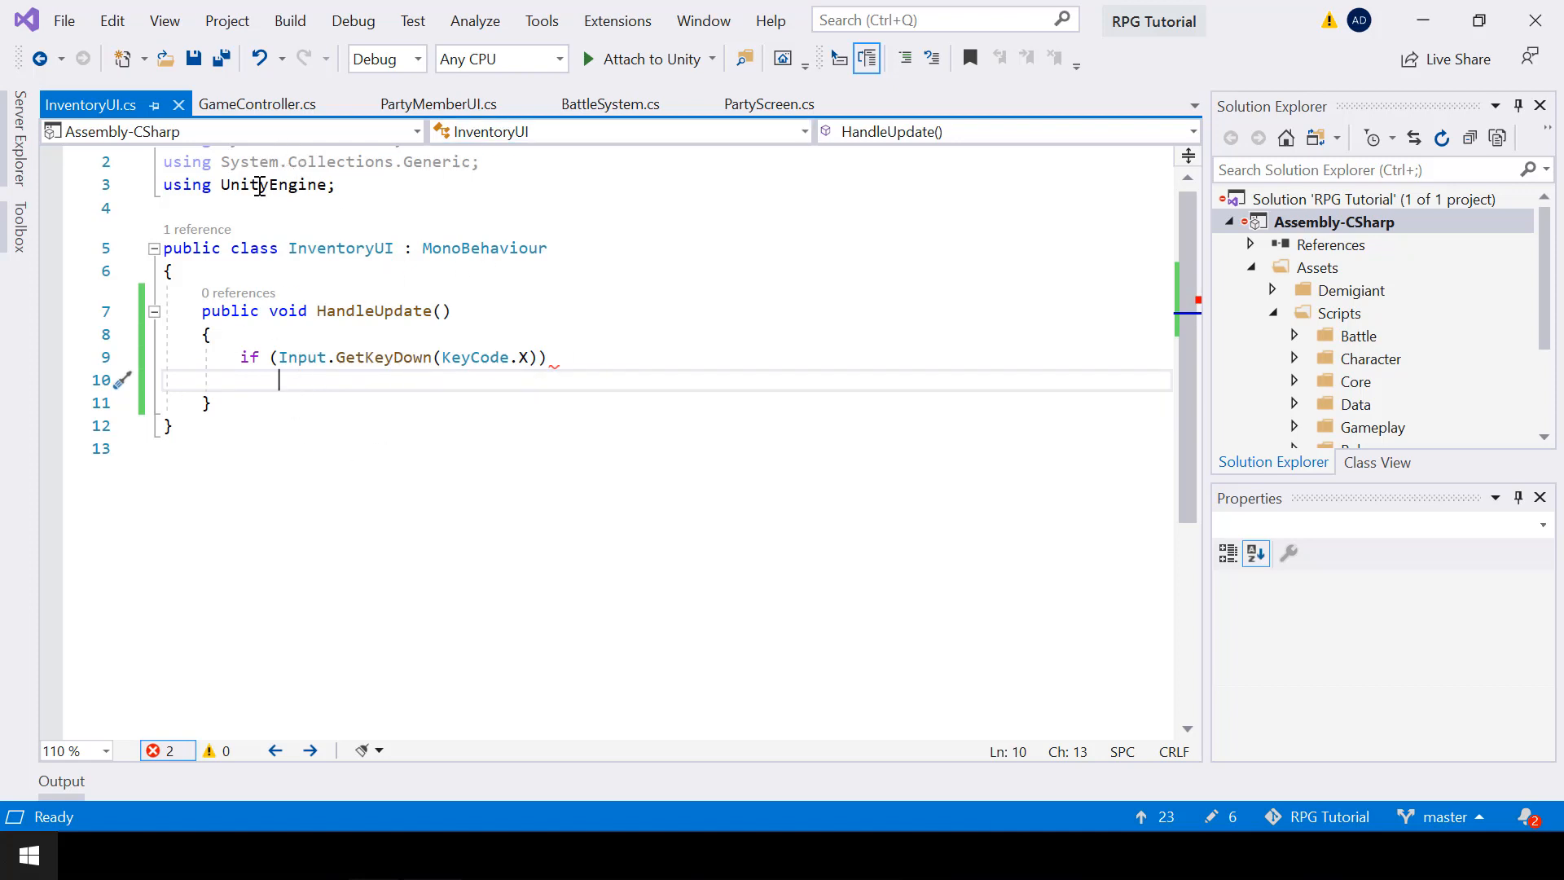
Add an Action onBack parameter to InventoryUI's HandleUpdate method, modelled on the HandleUpdate signature in PartyScreen.cs.
{"action": "left_click", "coordinate": [251, 104]}
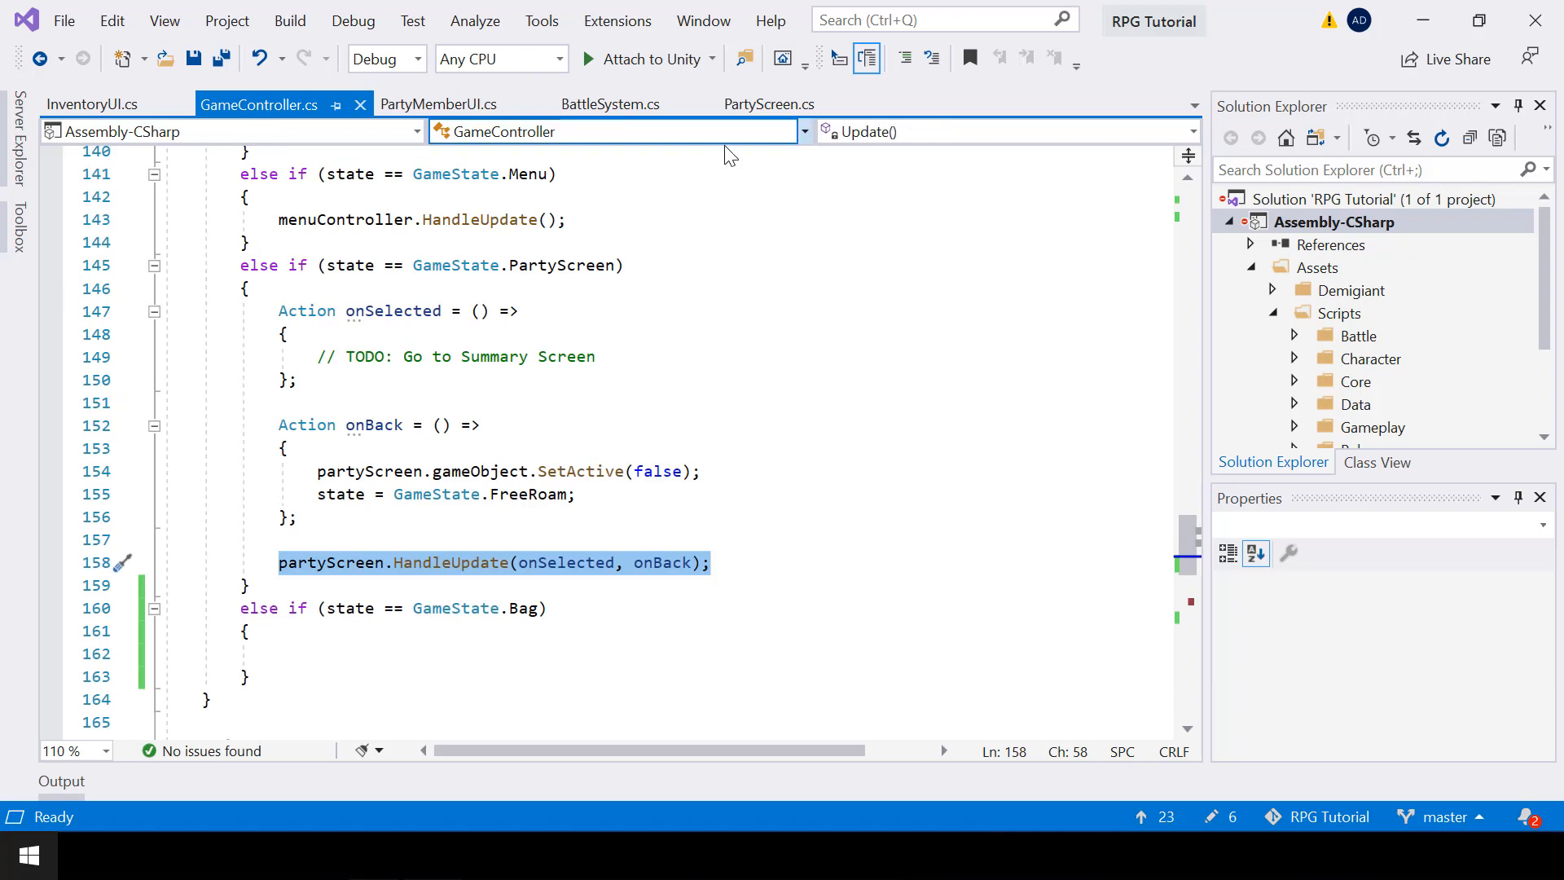
{"action": "left_click", "coordinate": [769, 104]}
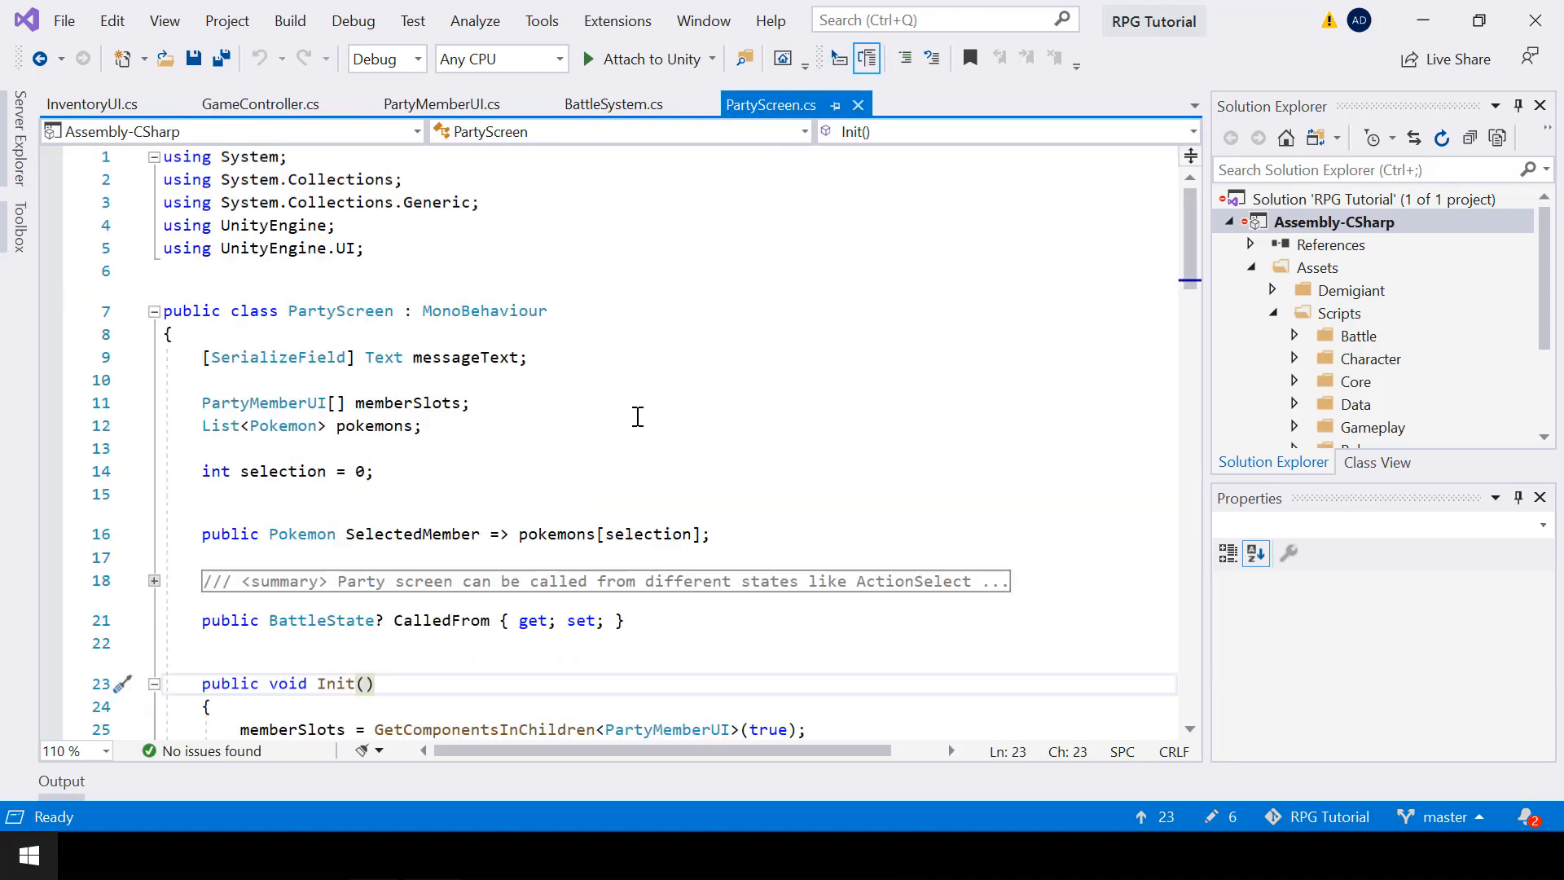
{"action": "scroll", "coordinate": [638, 417], "scroll_direction": "down", "scroll_amount": 15}
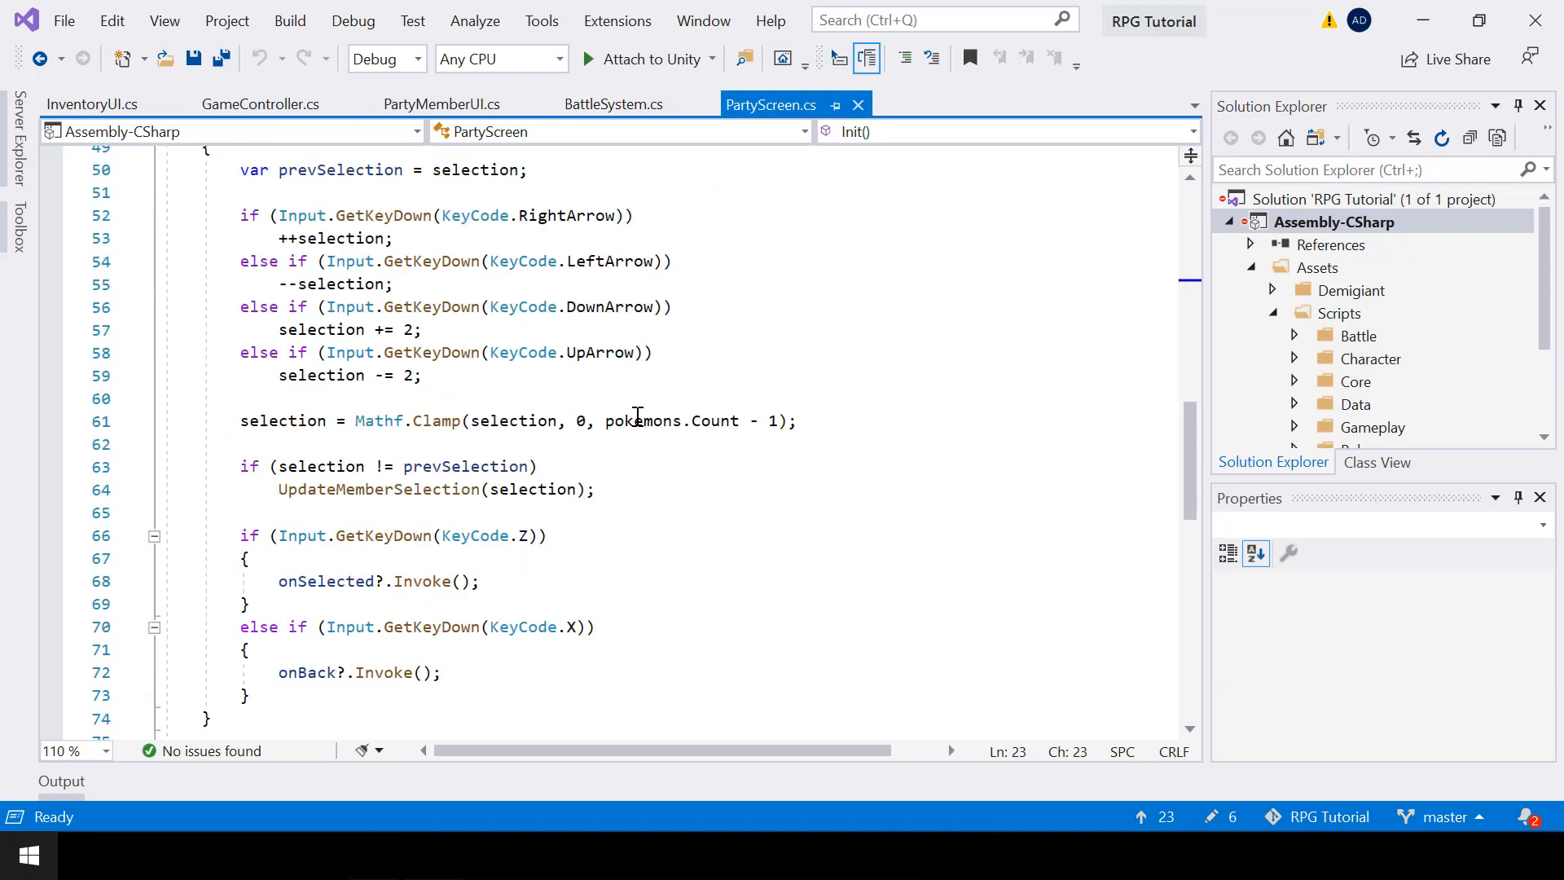
{"action": "left_click", "coordinate": [559, 194]}
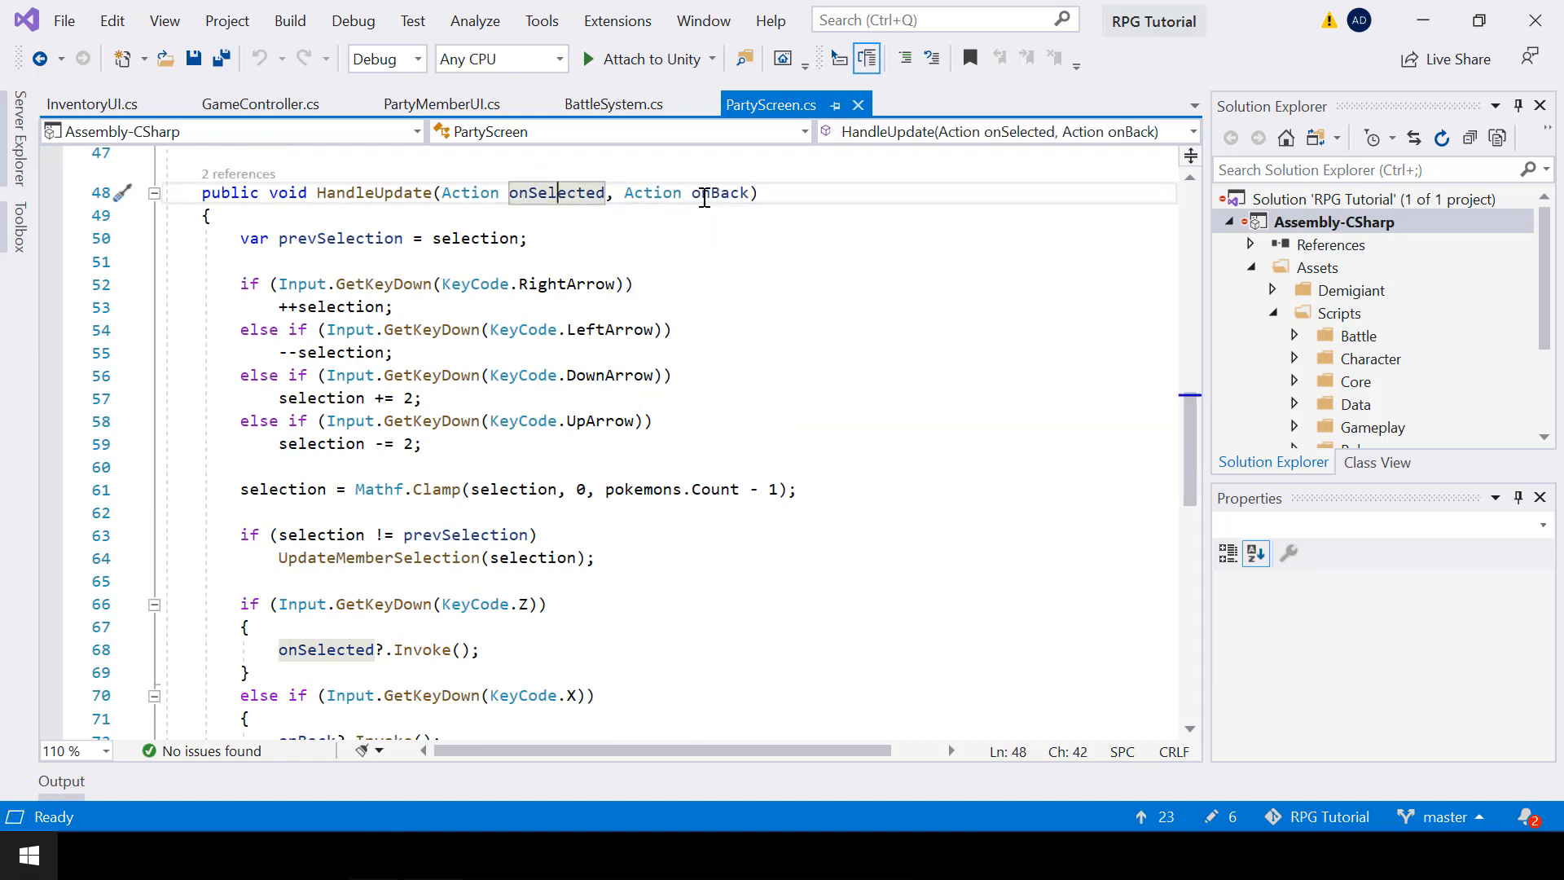
{"action": "left_click", "coordinate": [712, 198]}
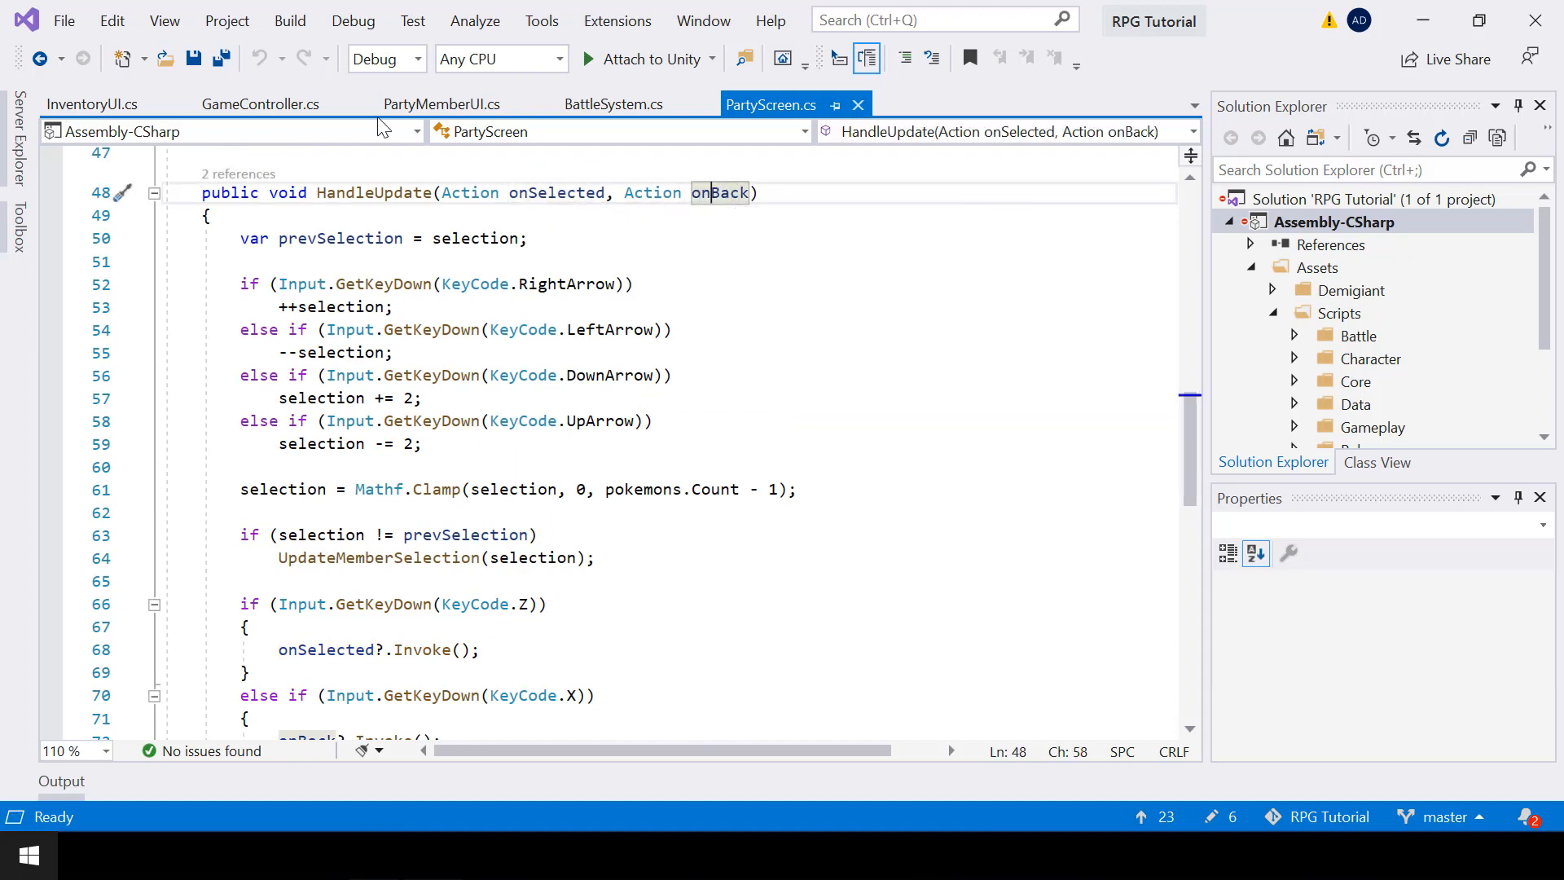
{"action": "left_click", "coordinate": [106, 105]}
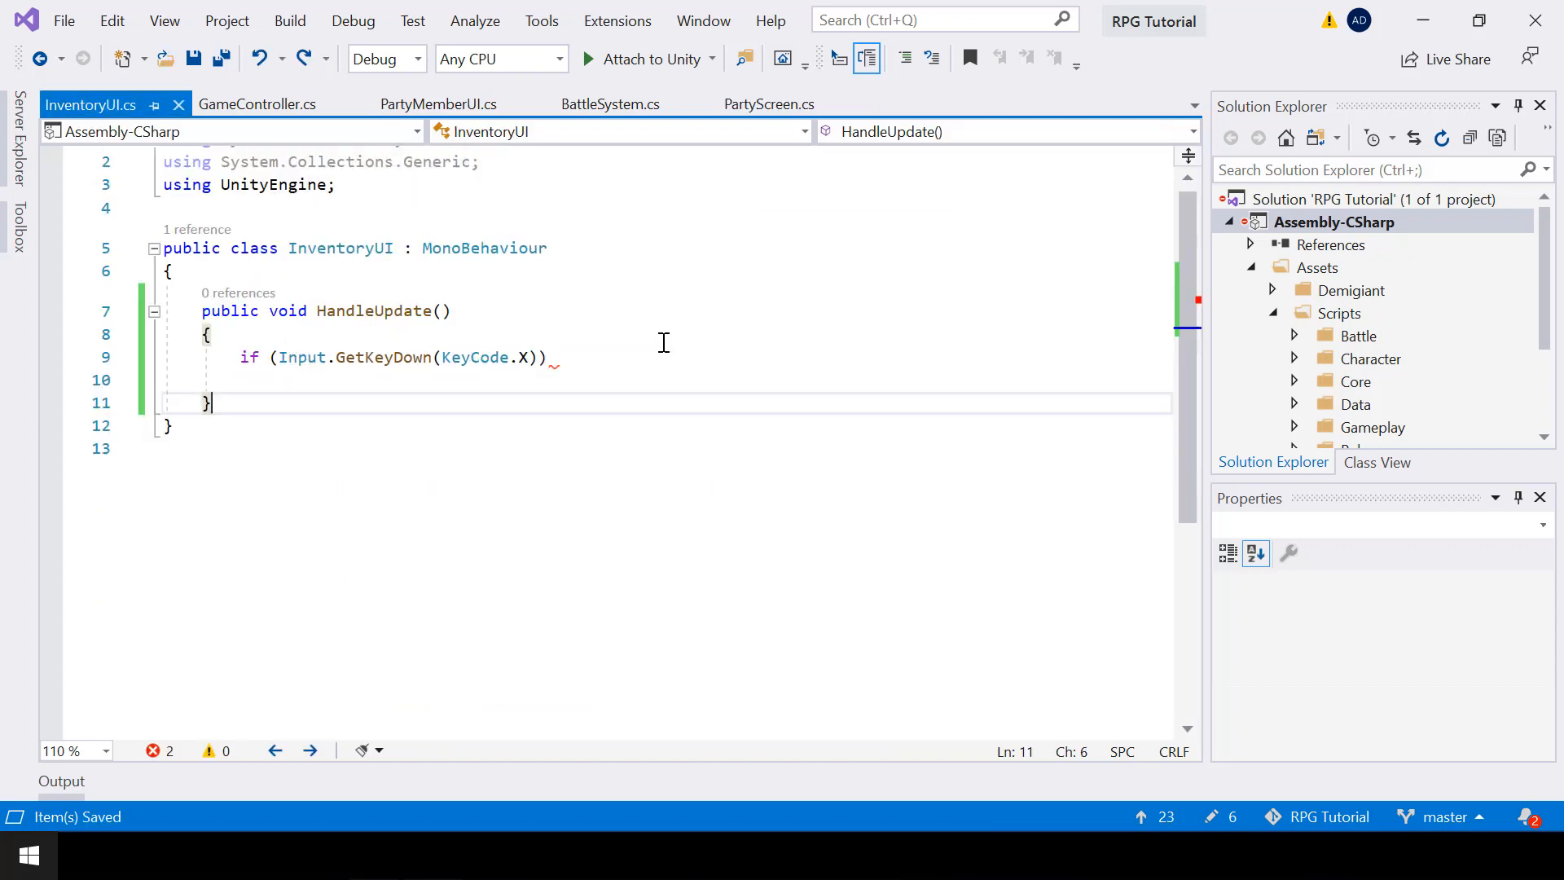
{"action": "left_click", "coordinate": [446, 314]}
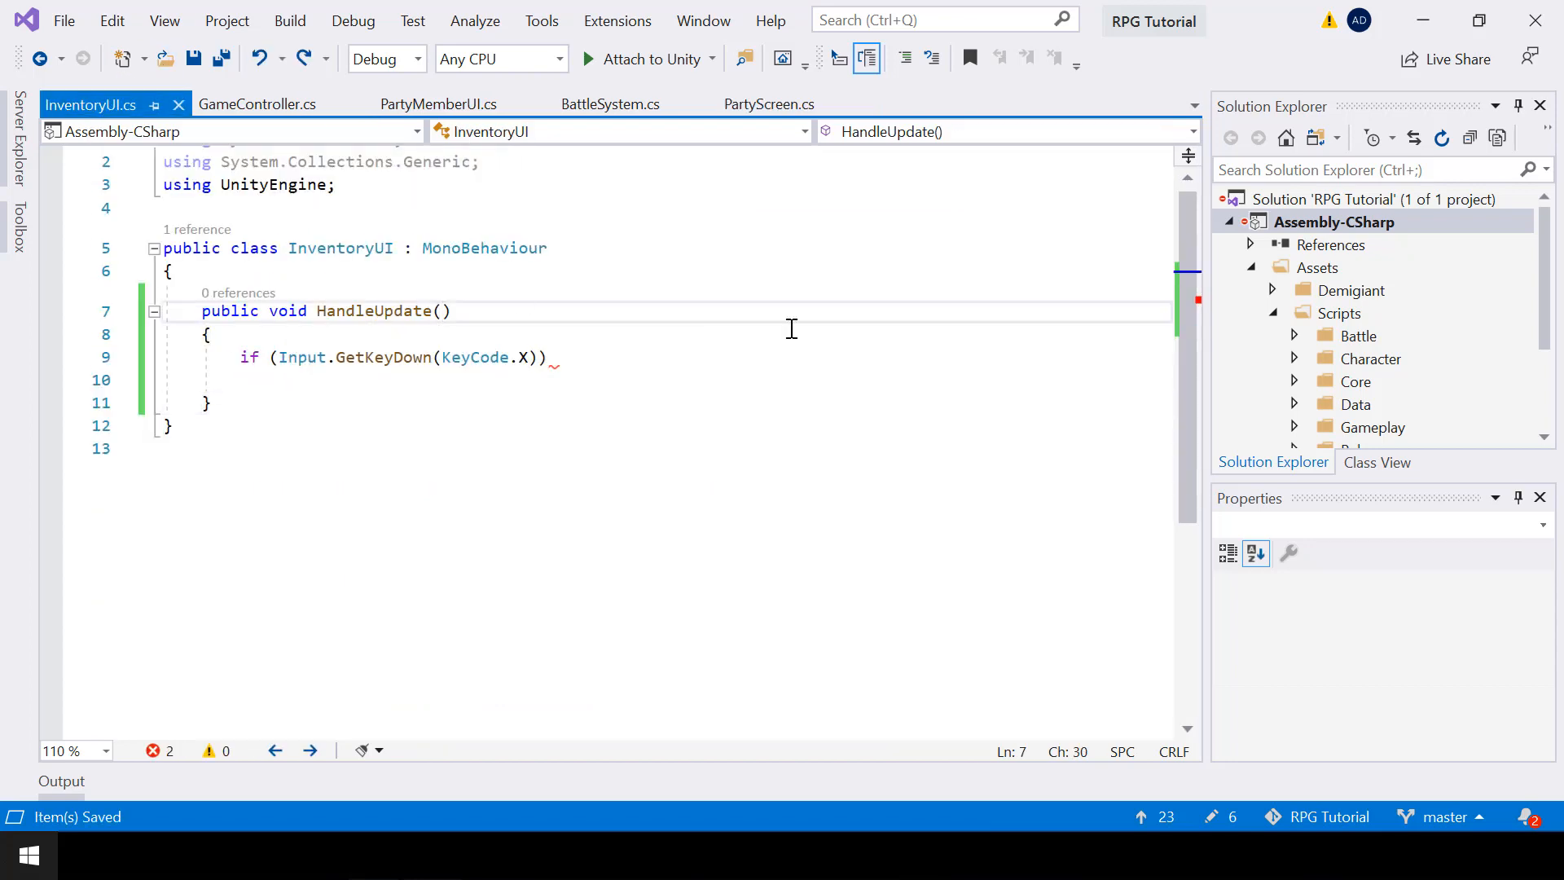
{"action": "type", "text": "Action"}
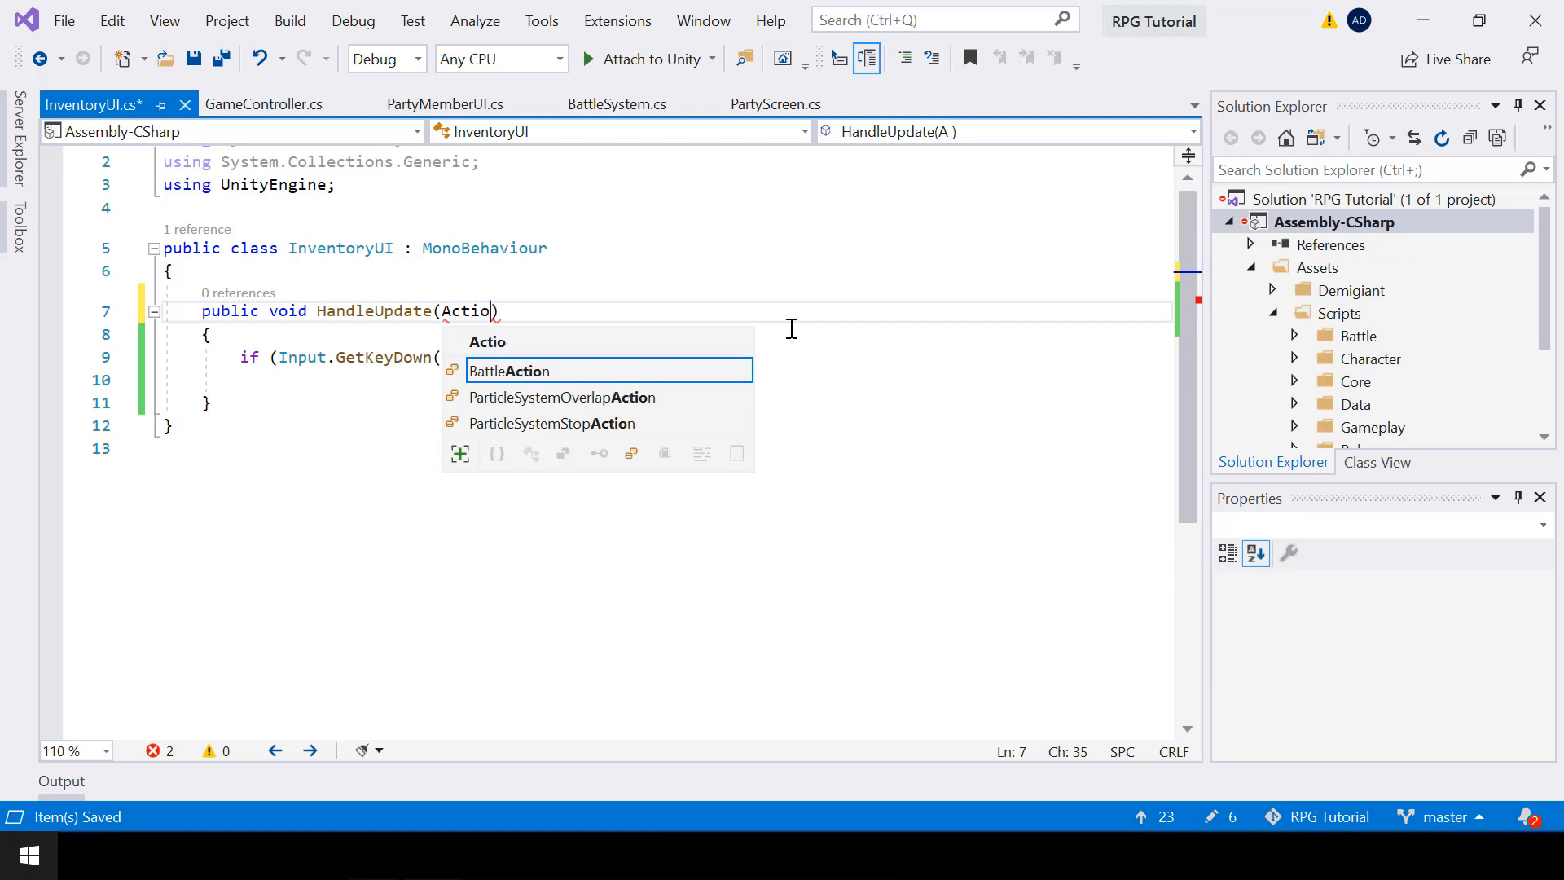
{"action": "type", "text": " ob"}
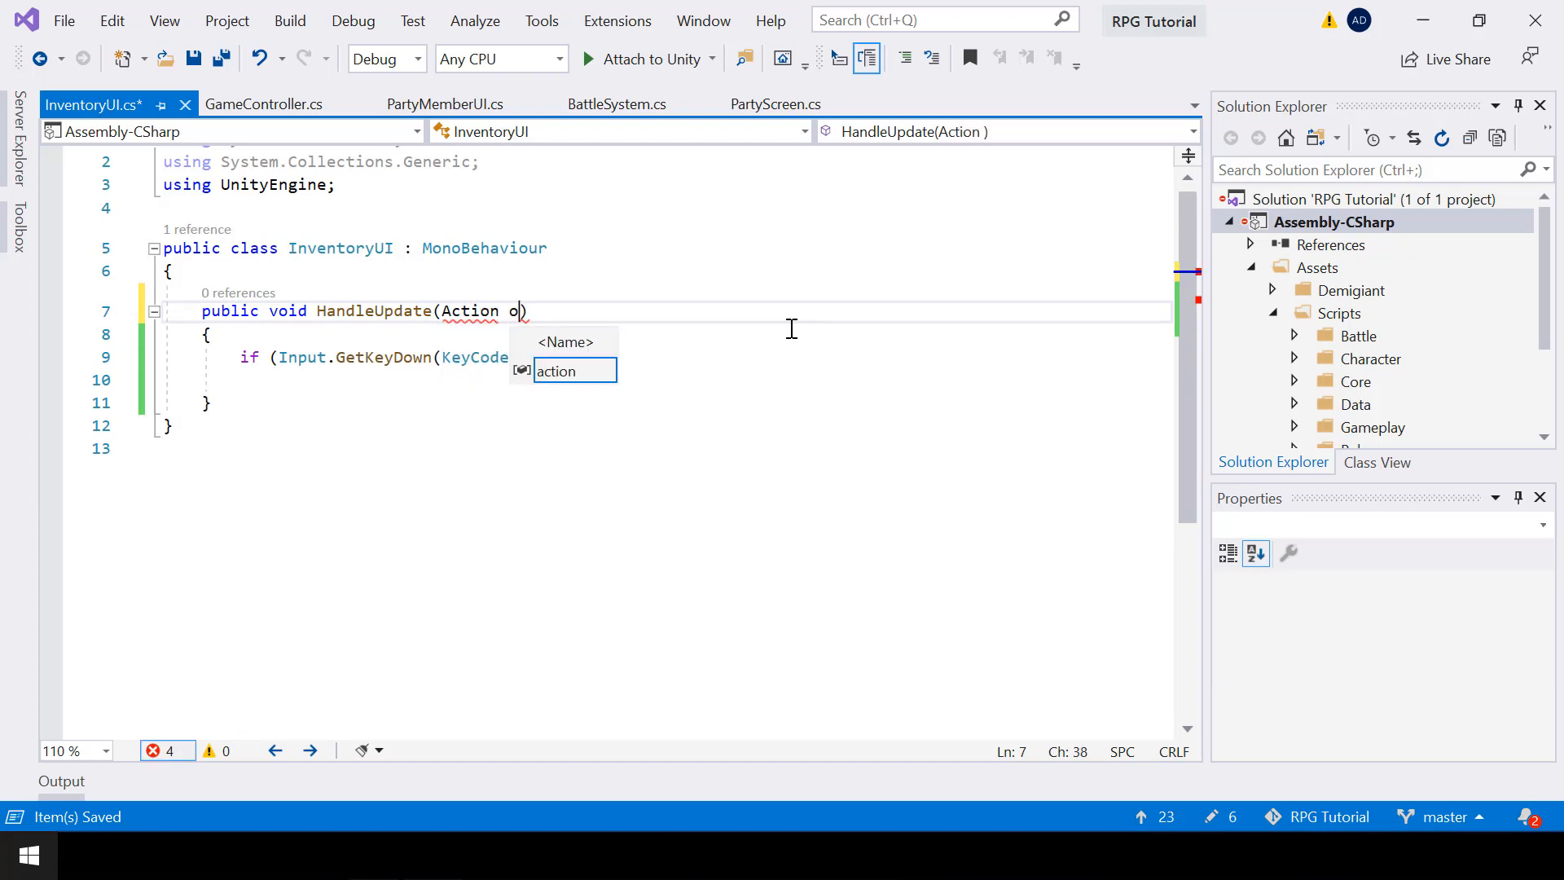
{"action": "key", "text": "BackSpace"}
{"action": "type", "text": "nBack"}
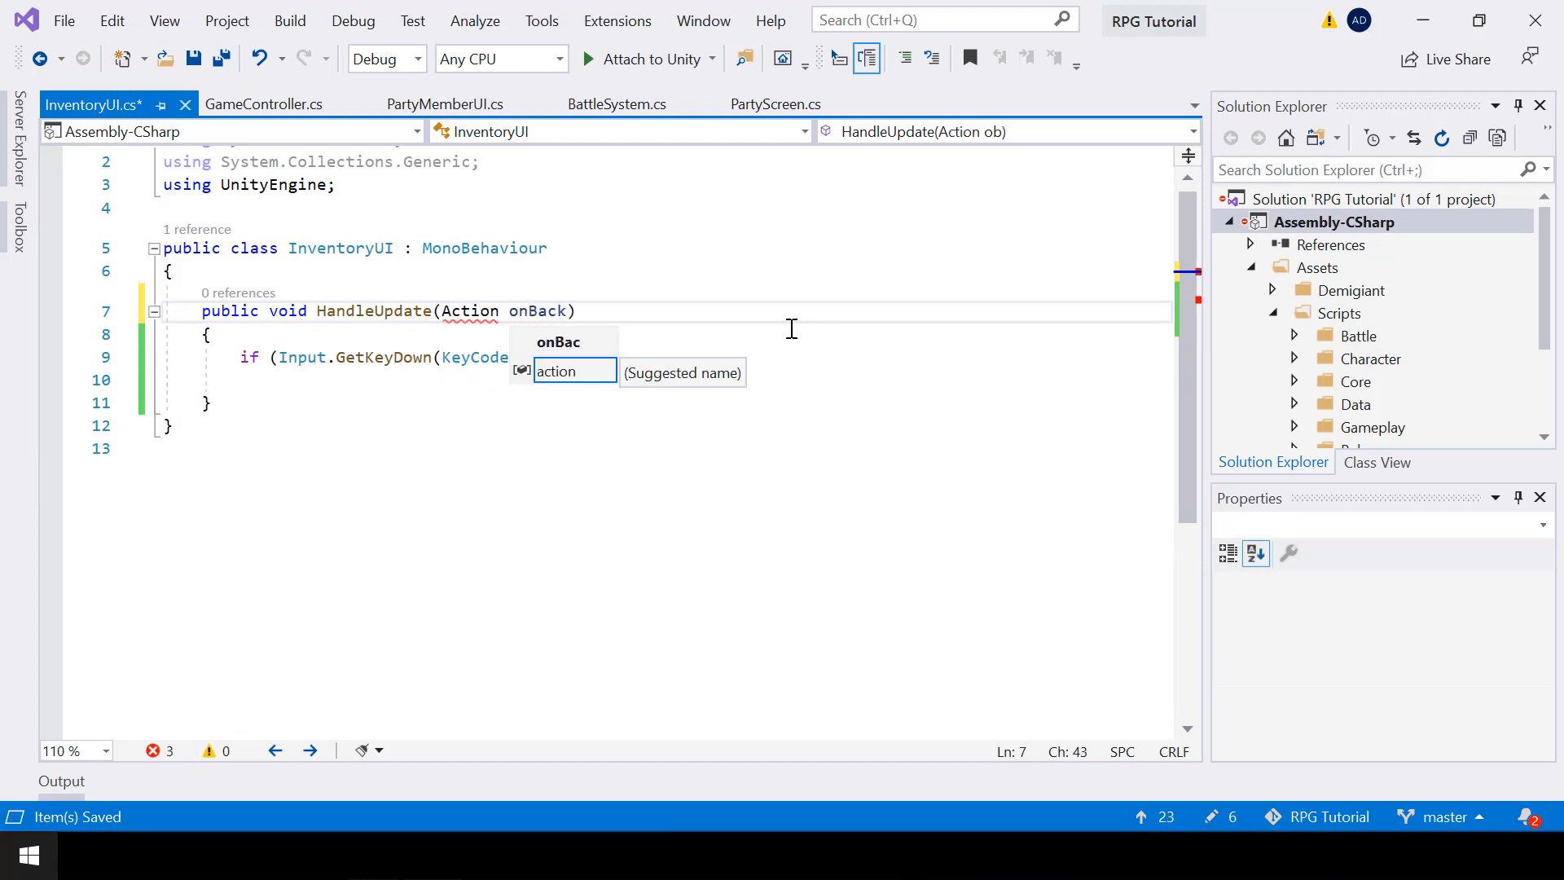
{"action": "key", "text": "Escape"}
Resolve the missing Action type in InventoryUI.cs by adding the using System; directive through the quick fix.
{"action": "left_click", "coordinate": [481, 318]}
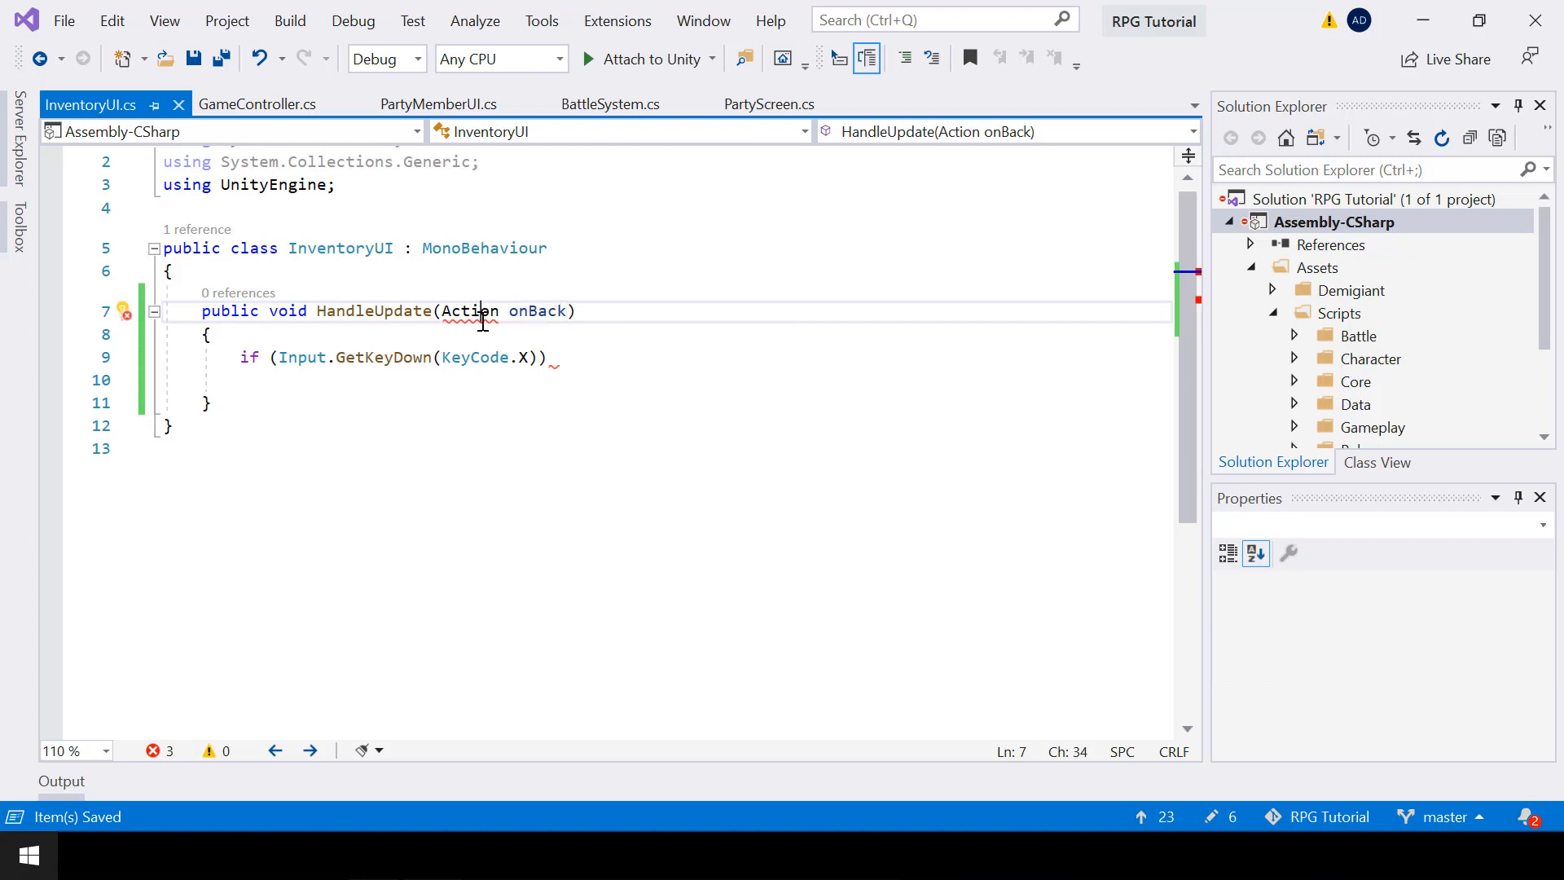
{"action": "key", "text": "ctrl+period"}
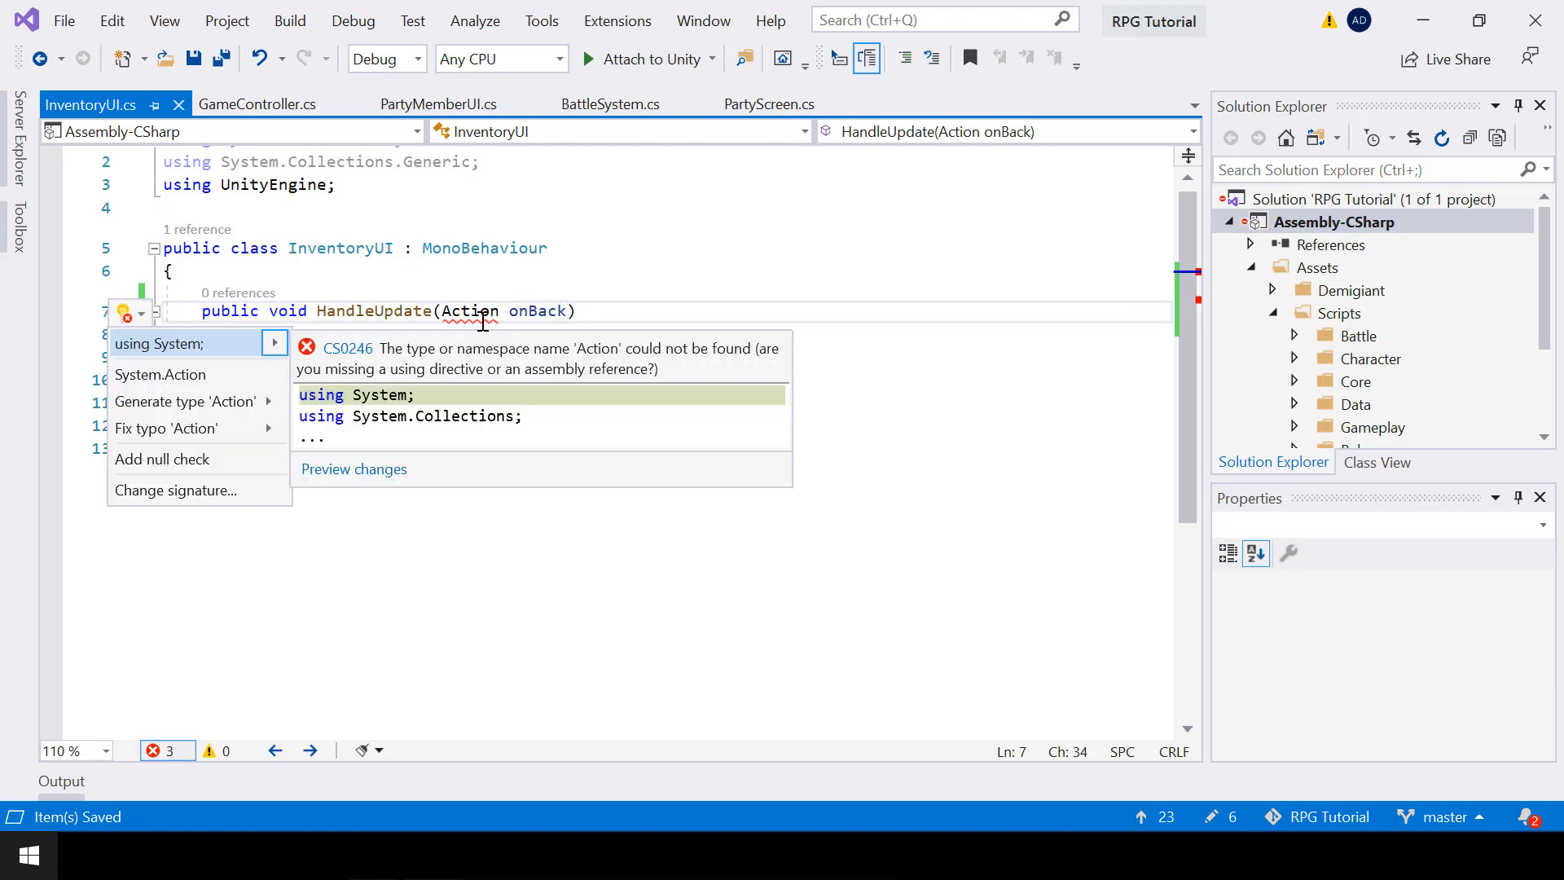
{"action": "key", "text": "Return"}
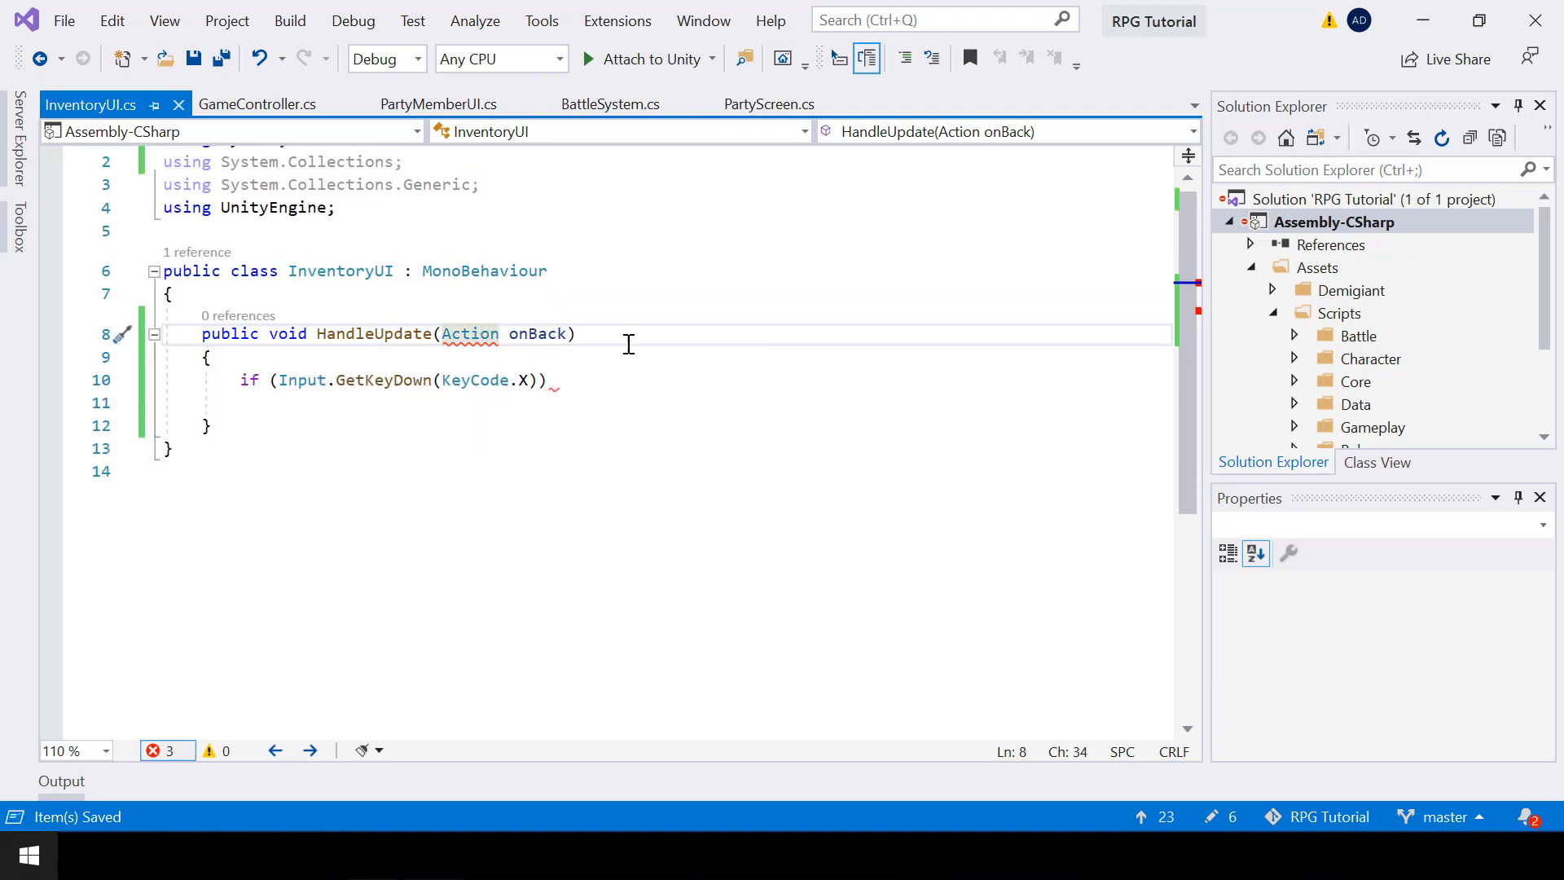
Call onBack?.Invoke(); under the KeyCode.X condition in InventoryUI's HandleUpdate and save the file.
{"action": "left_click", "coordinate": [564, 388]}
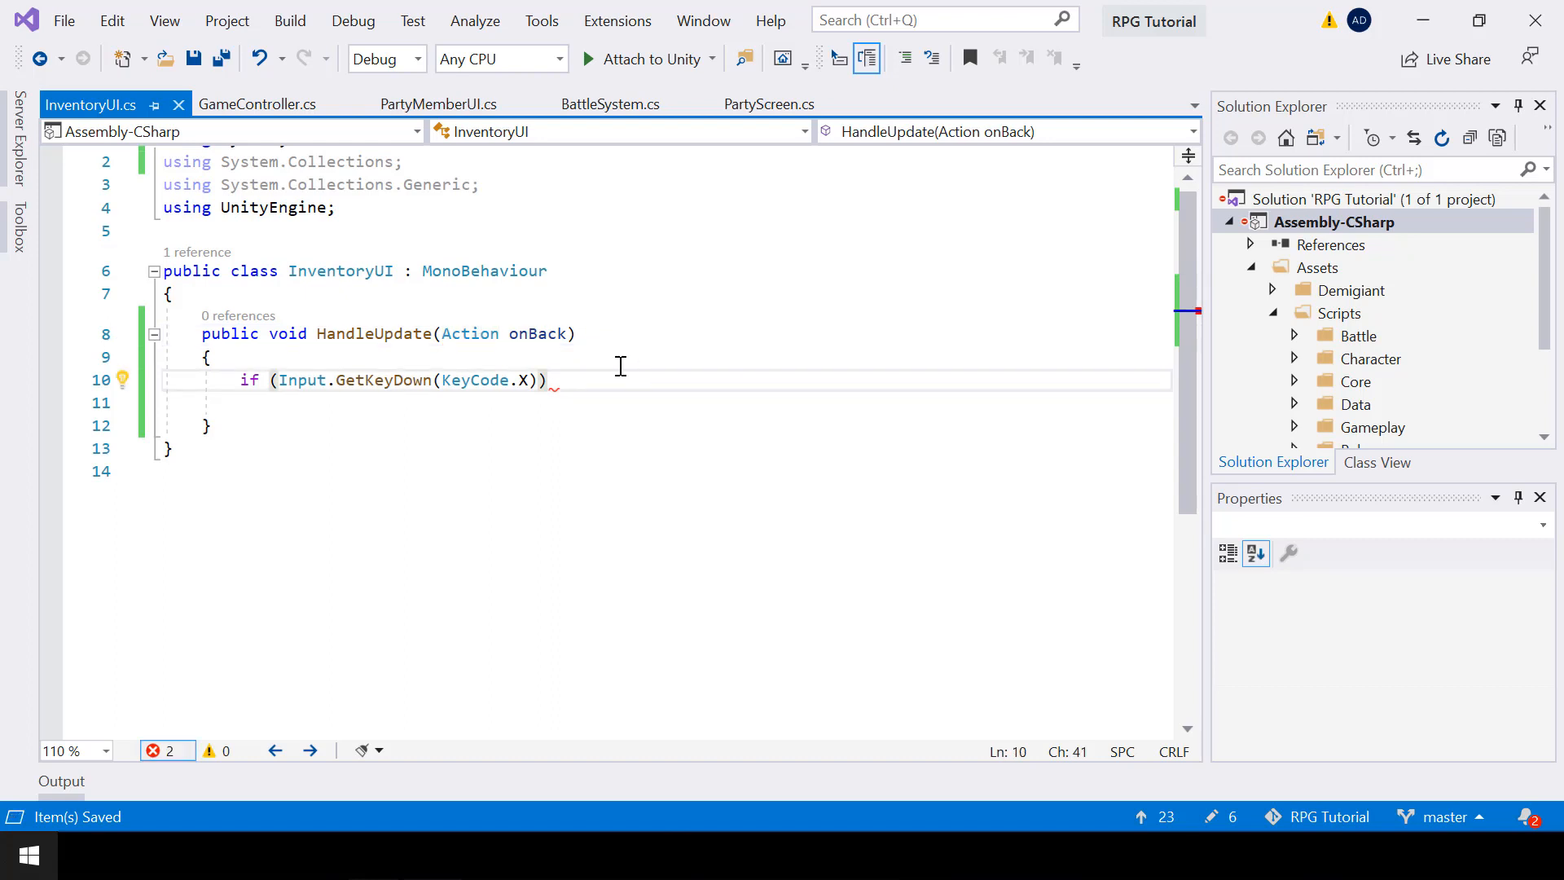
{"action": "key", "text": "Return"}
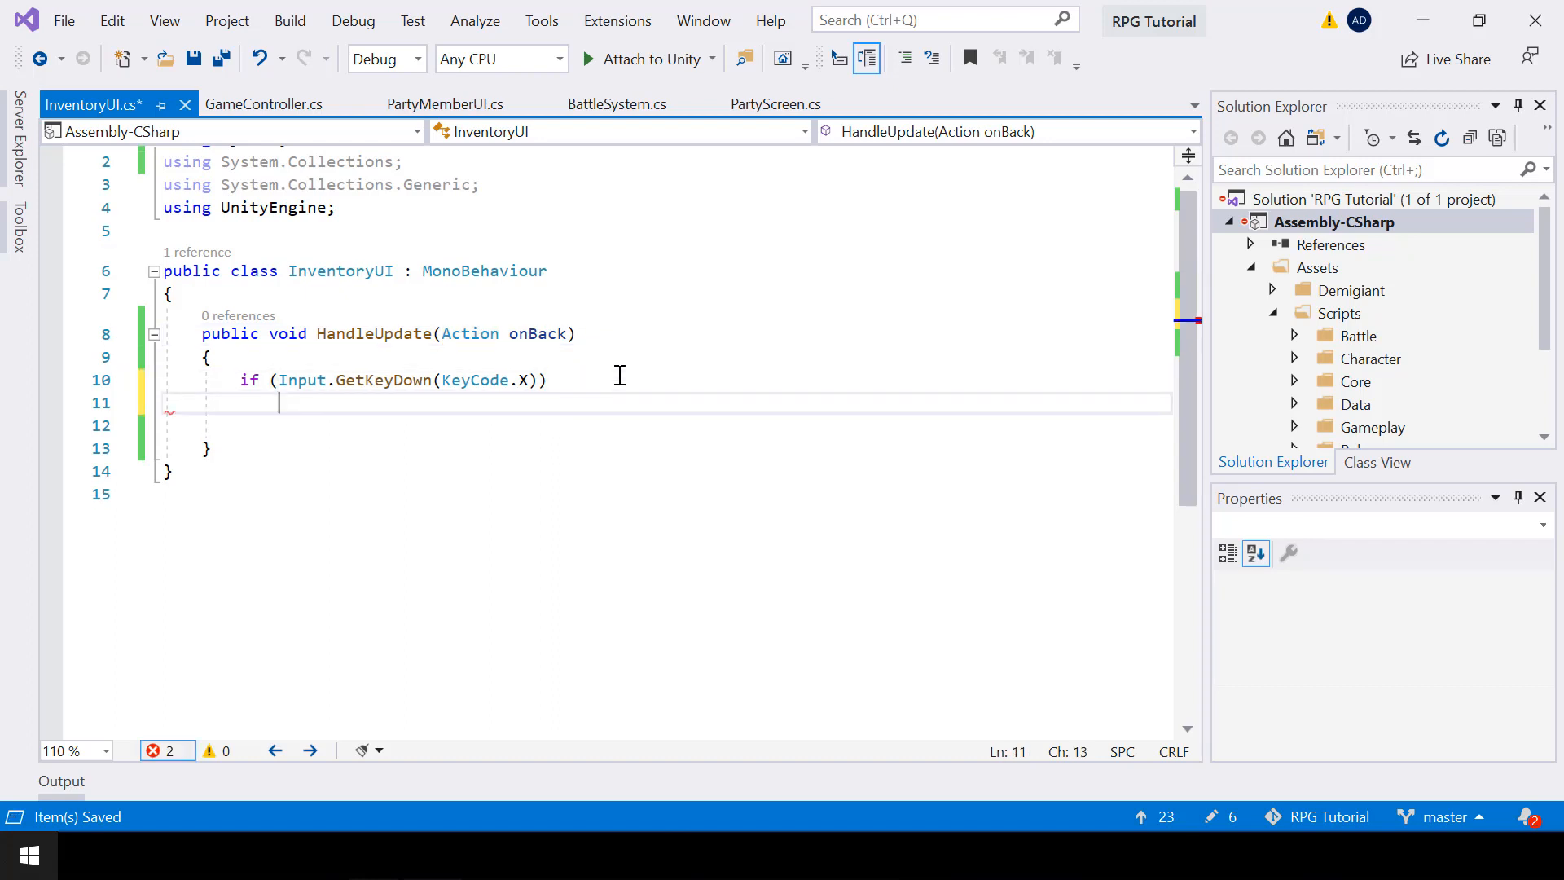
{"action": "type", "text": "onb"}
{"action": "key", "text": "Tab"}
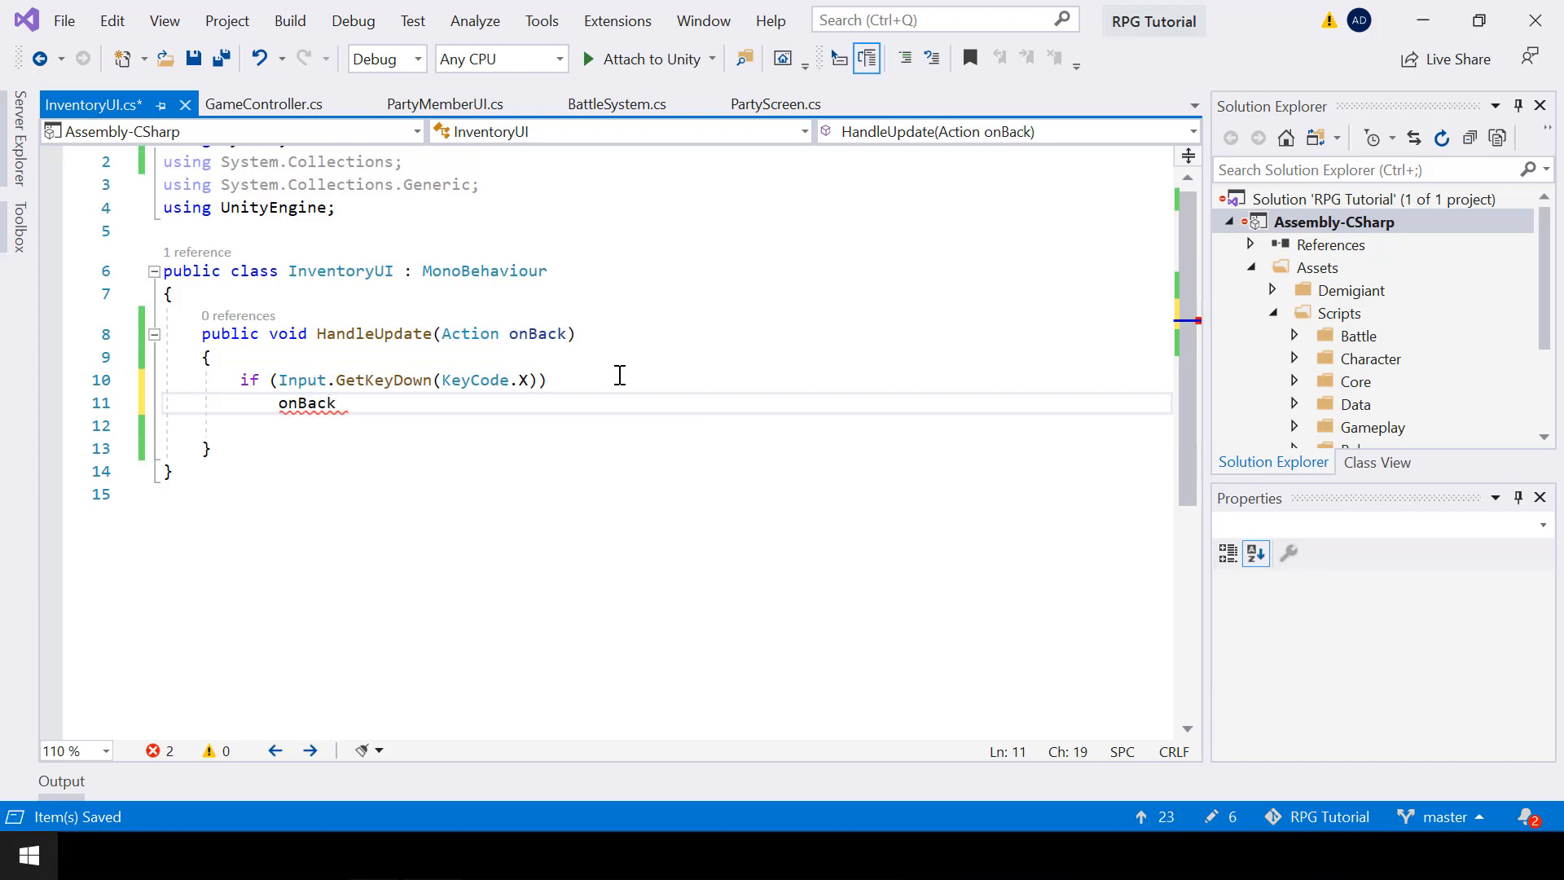
{"action": "type", "text": "?.In"}
{"action": "key", "text": "Tab"}
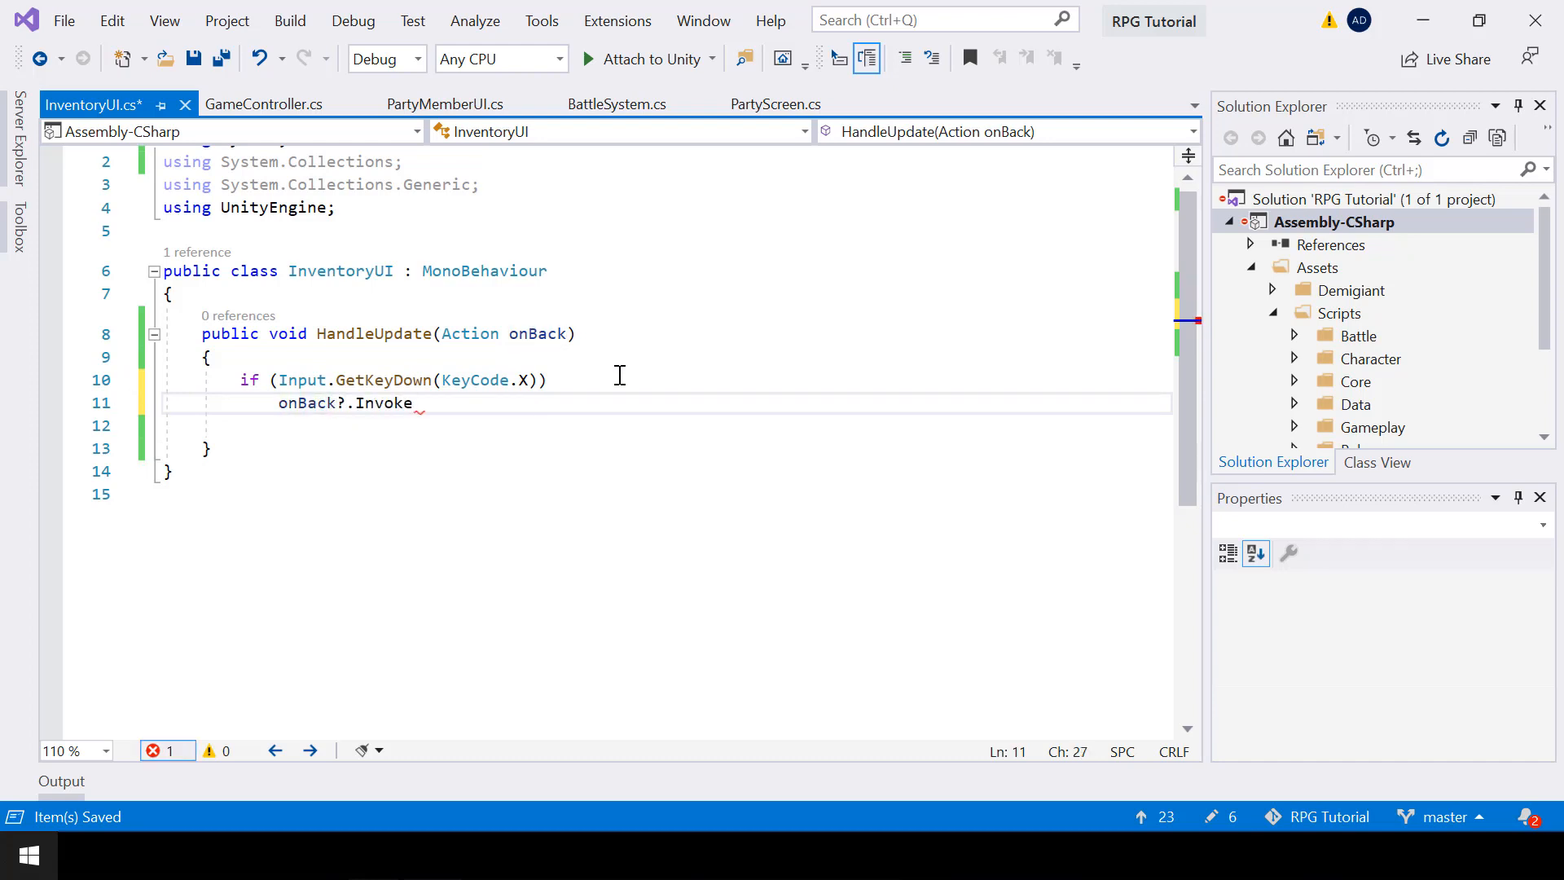
{"action": "type", "text": "();"}
{"action": "key", "text": "ctrl+s"}
{"action": "left_click", "coordinate": [244, 428]}
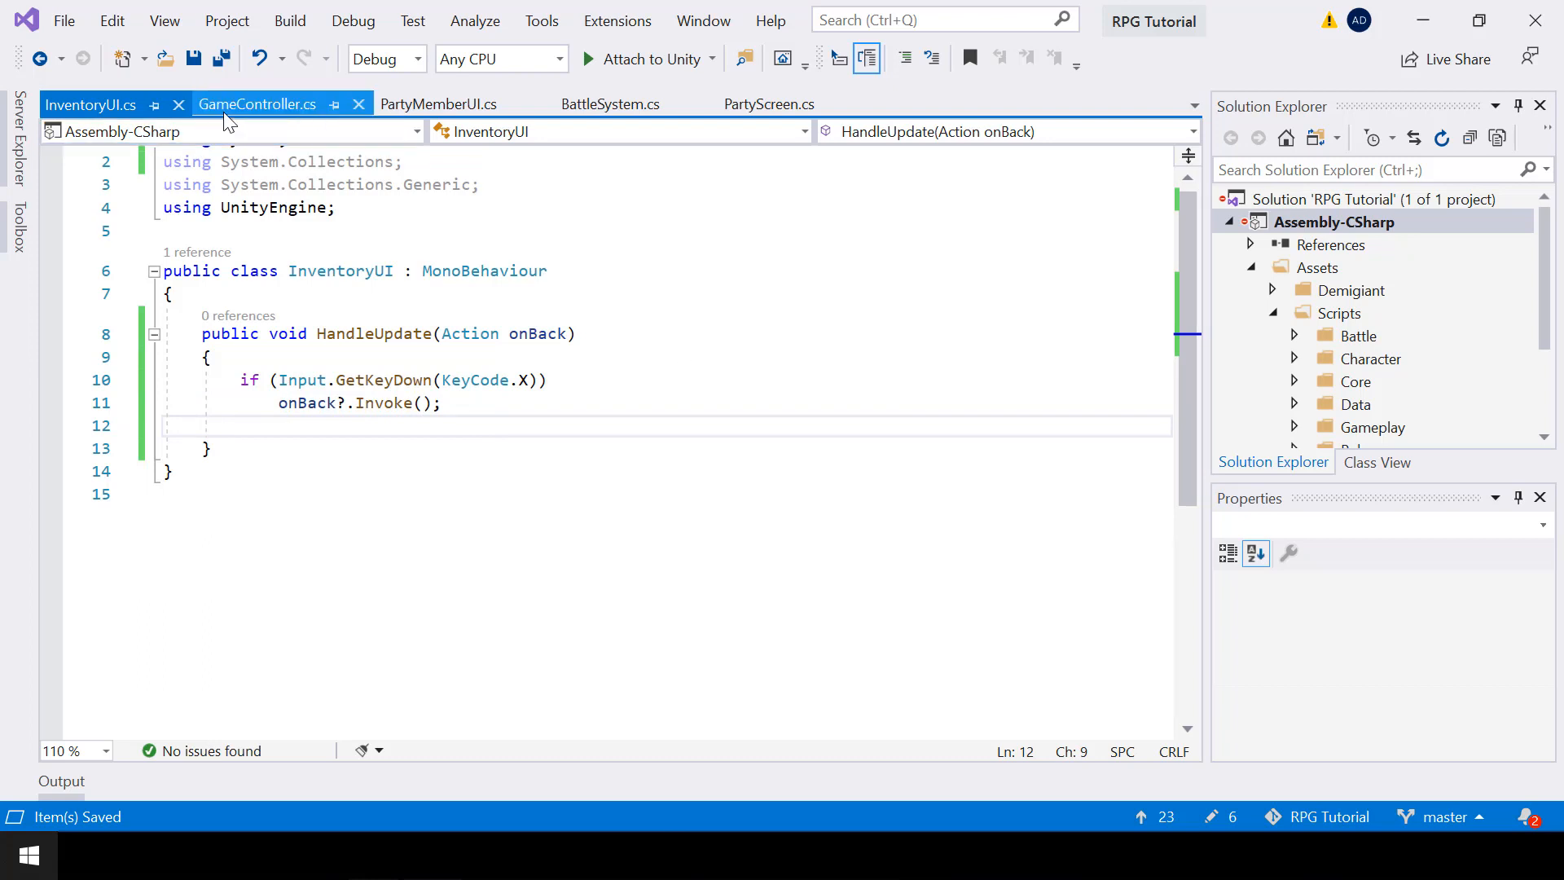
In GameController.cs, call inventoryUI.HandleUpdate(); inside the GameState.Bag branch of Update and save the file.
{"action": "left_click", "coordinate": [251, 105]}
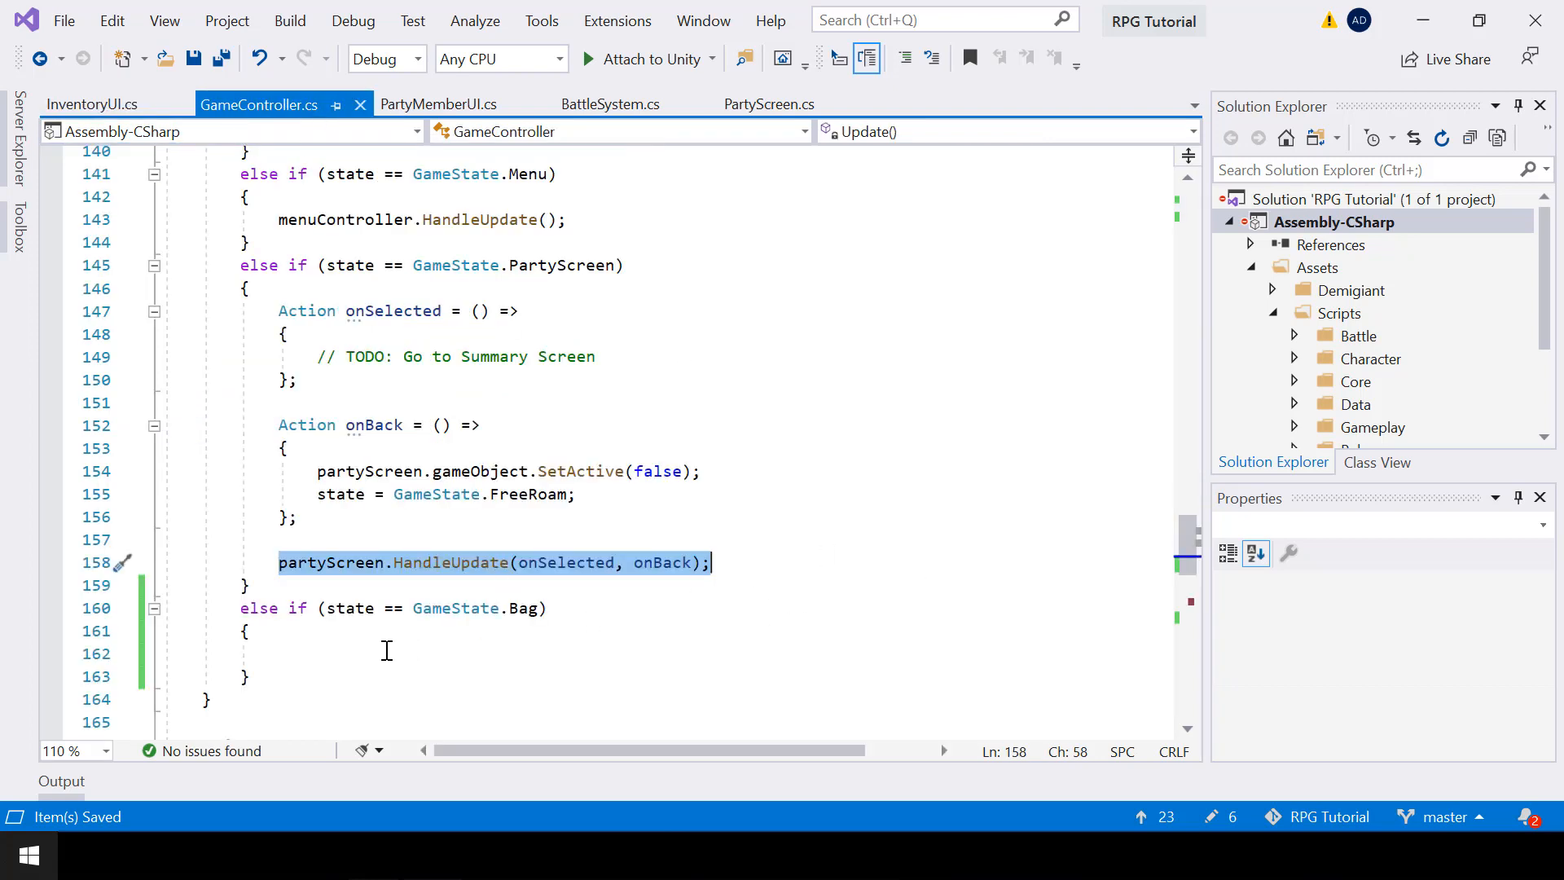
{"action": "left_click", "coordinate": [321, 663]}
{"action": "type", "text": "inve"}
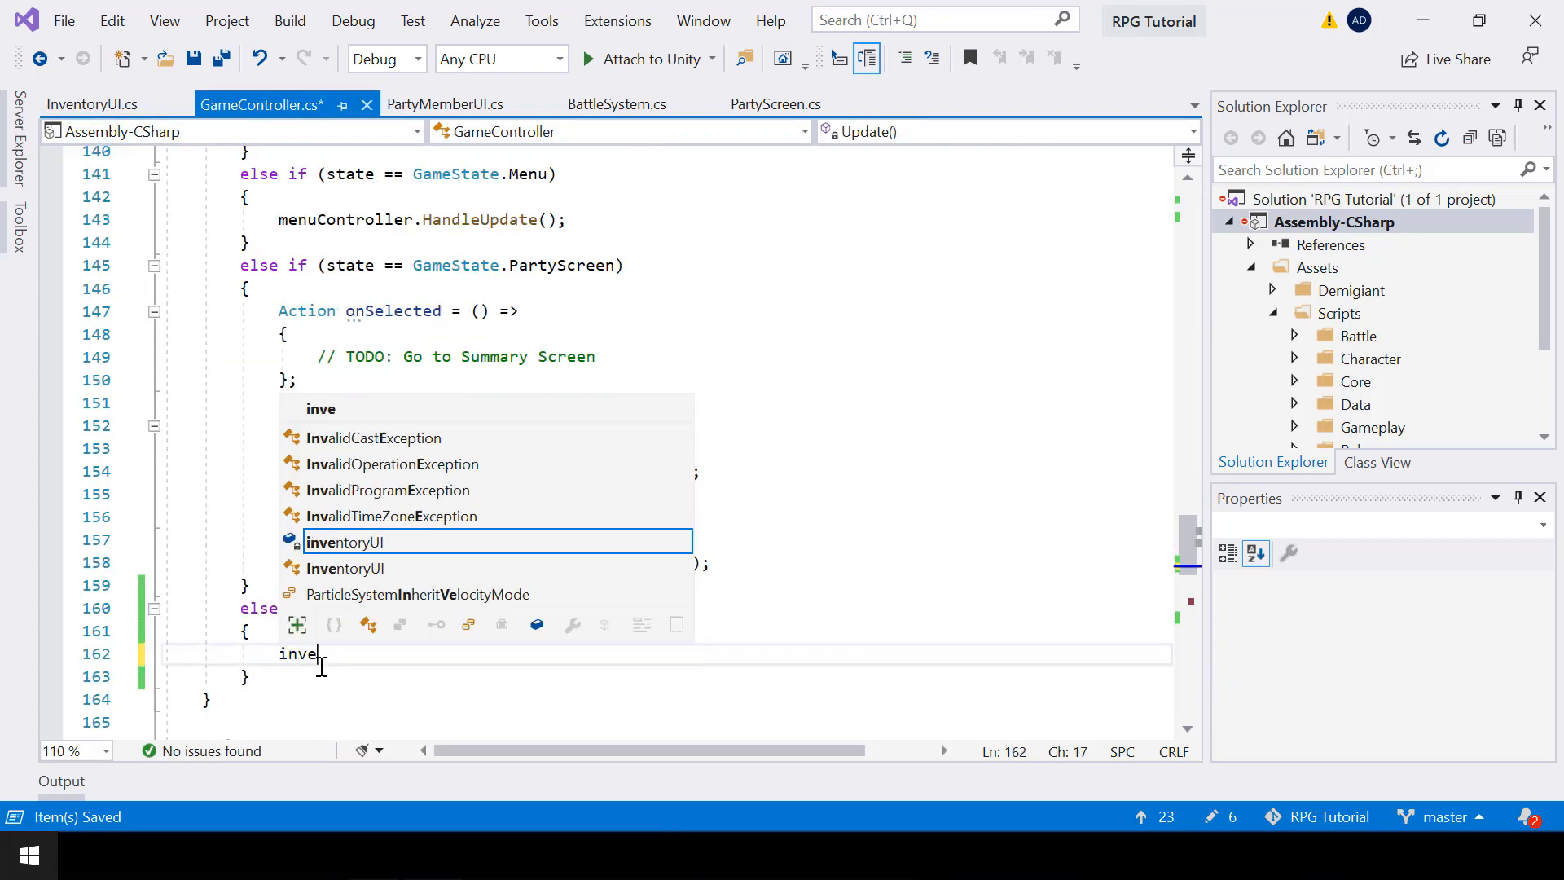
{"action": "key", "text": "Tab"}
{"action": "type", "text": ".H"}
{"action": "key", "text": "Tab"}
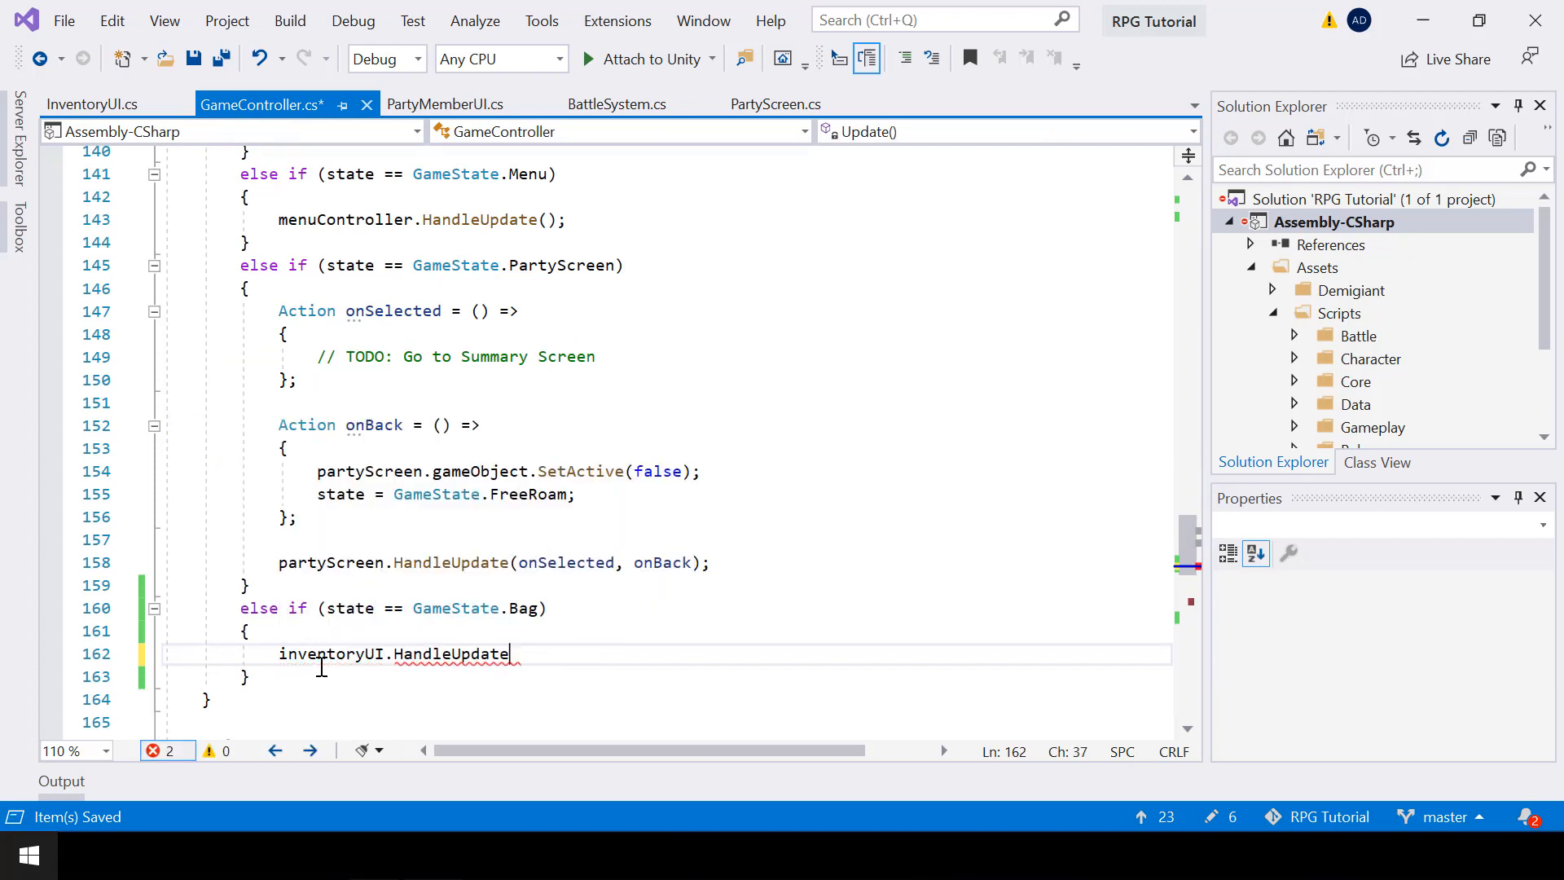
{"action": "type", "text": "();"}
{"action": "key", "text": "ctrl+s"}
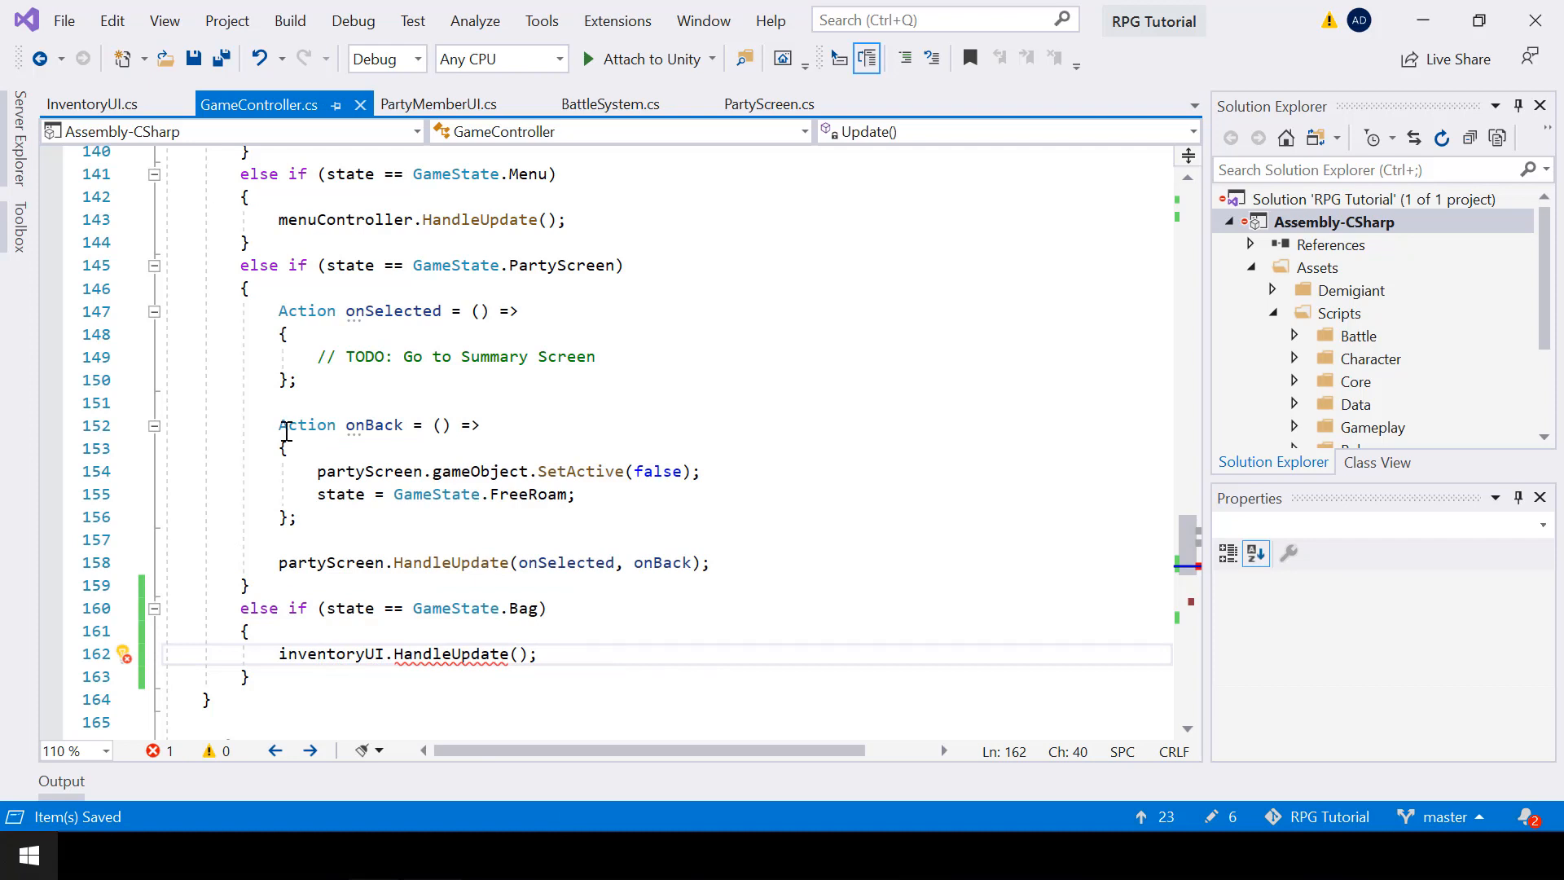
Copy the onBack action block from the PartyScreen branch into the Bag branch, above the inventoryUI.HandleUpdate call.
{"action": "left_click", "coordinate": [280, 424]}
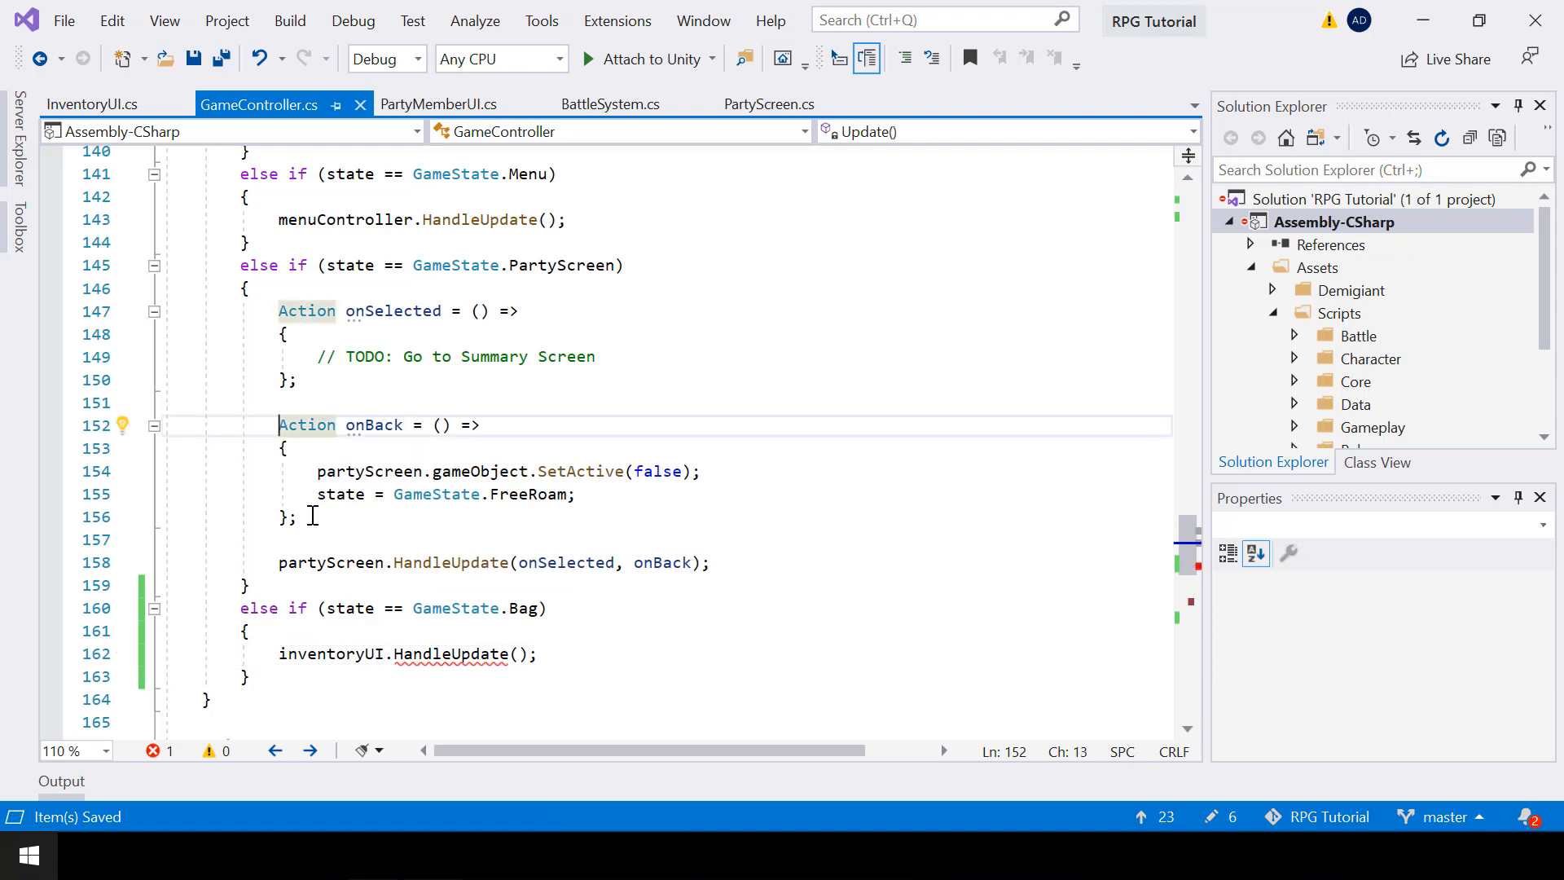
{"action": "left_click", "coordinate": [448, 518], "text": "shift"}
{"action": "key", "text": "ctrl+c"}
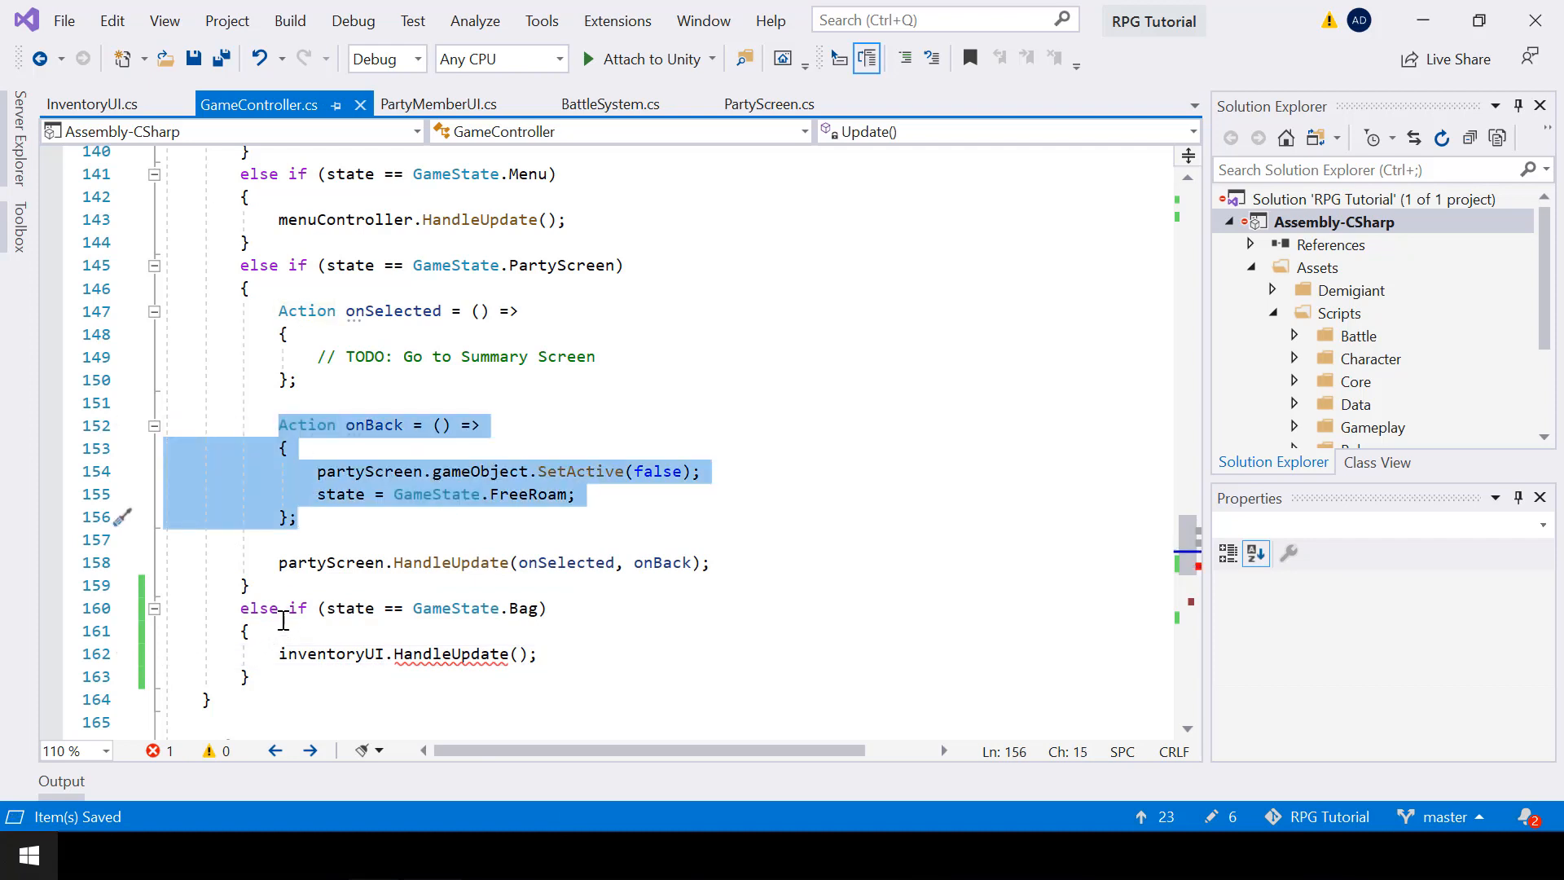
{"action": "left_click", "coordinate": [284, 630]}
{"action": "key", "text": "Return"}
{"action": "key", "text": "Return"}
{"action": "key", "text": "Up"}
{"action": "key", "text": "ctrl+v"}
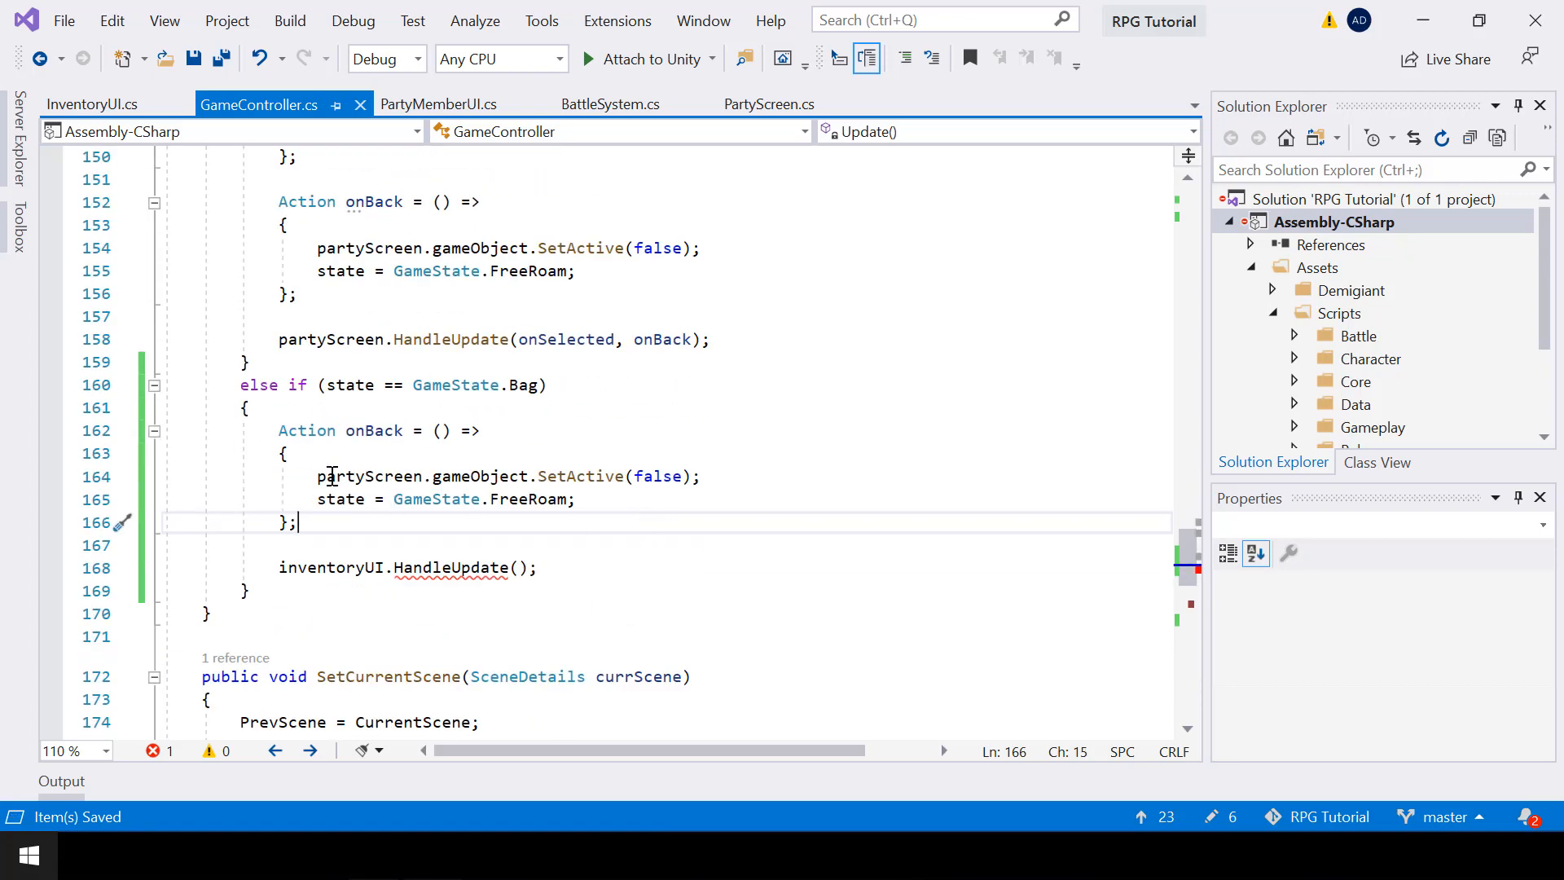
Replace partyScreen with inventoryUI in the SetActive(false) line of the Bag branch's onBack action and save the file.
{"action": "left_click", "coordinate": [320, 476]}
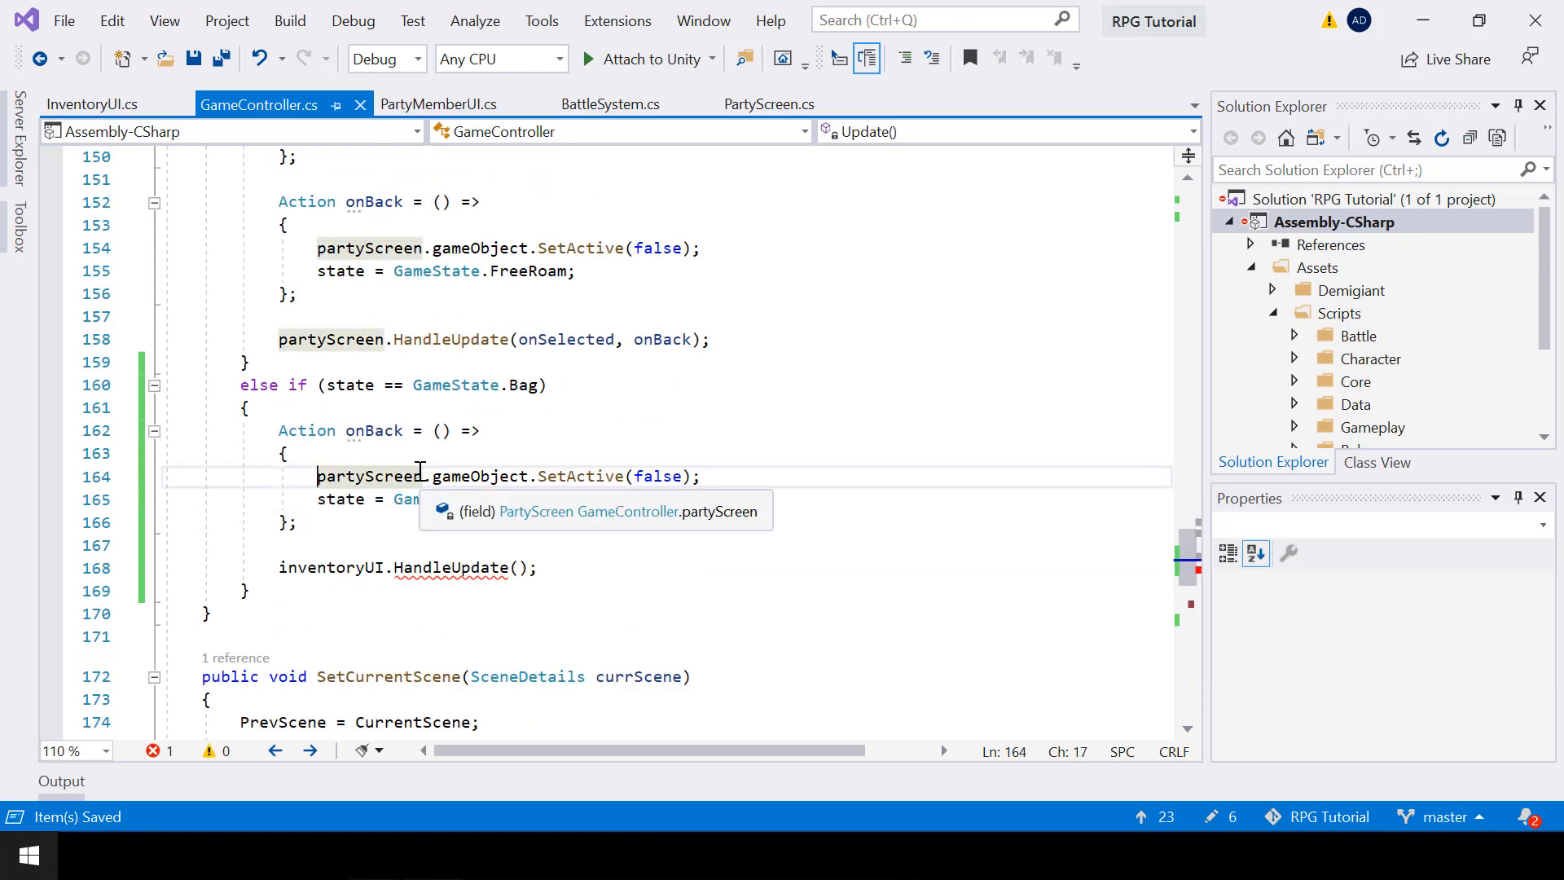
{"action": "double_click", "coordinate": [417, 475]}
{"action": "key", "text": "BackSpace"}
{"action": "type", "text": "inv"}
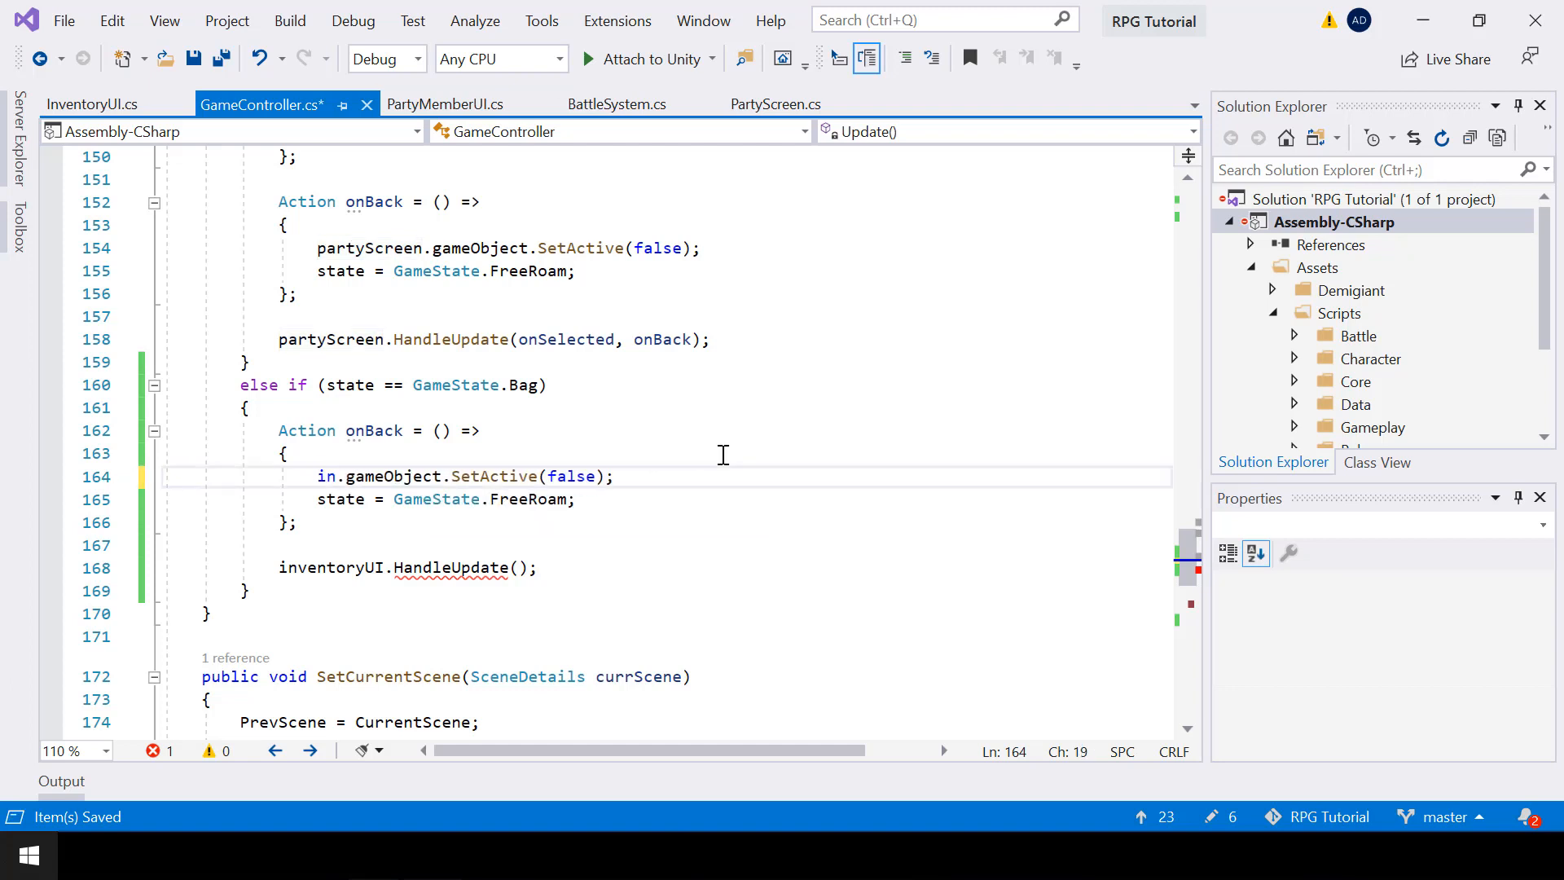
{"action": "key", "text": "Tab"}
{"action": "key", "text": "ctrl+s"}
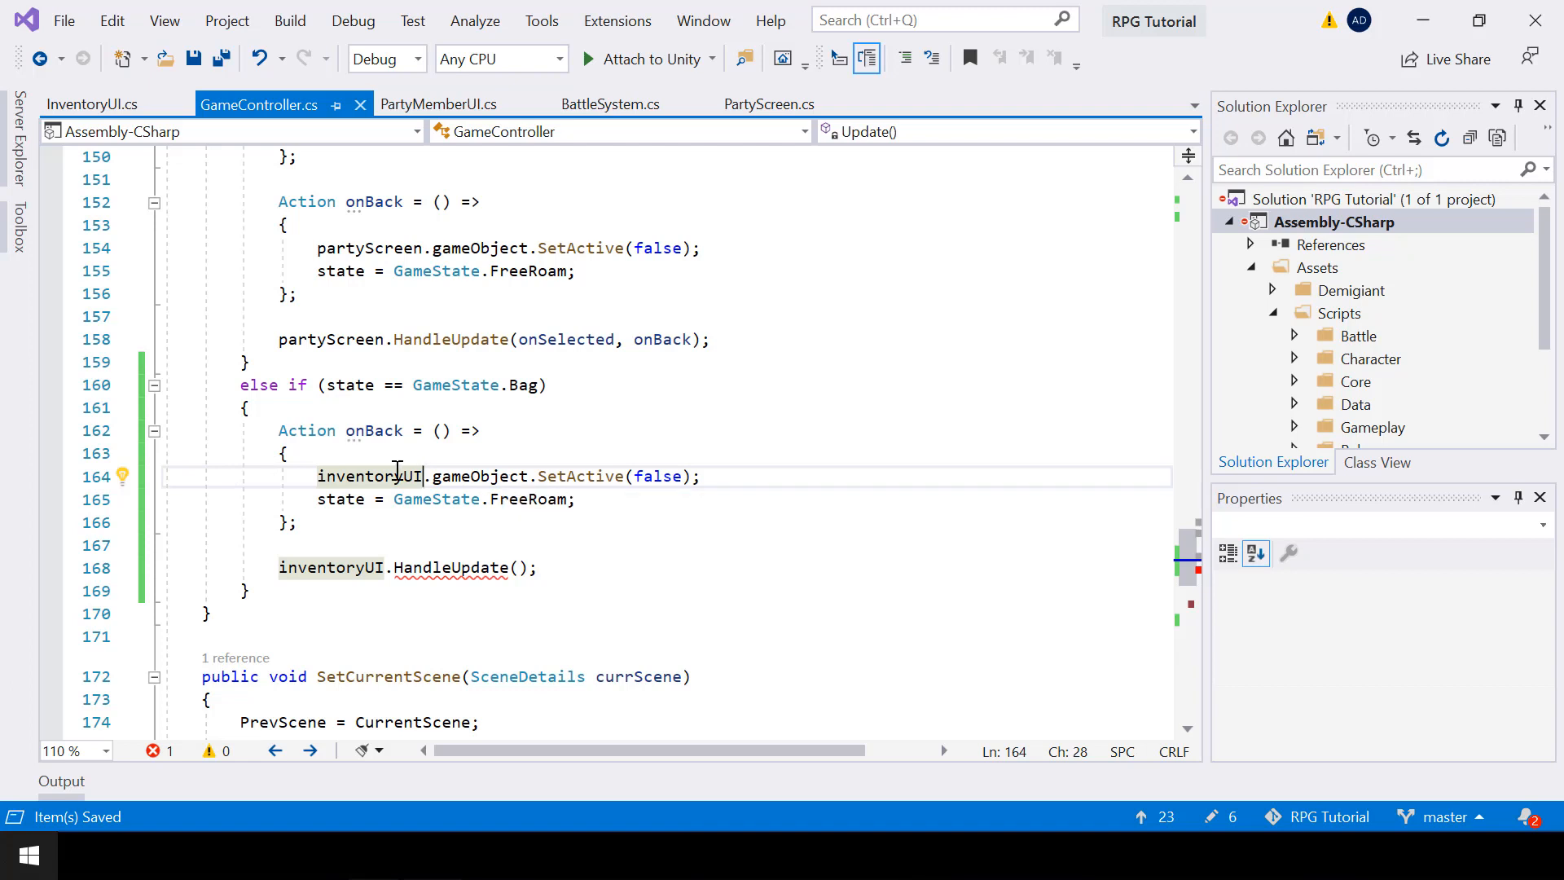
{"action": "left_click", "coordinate": [729, 474]}
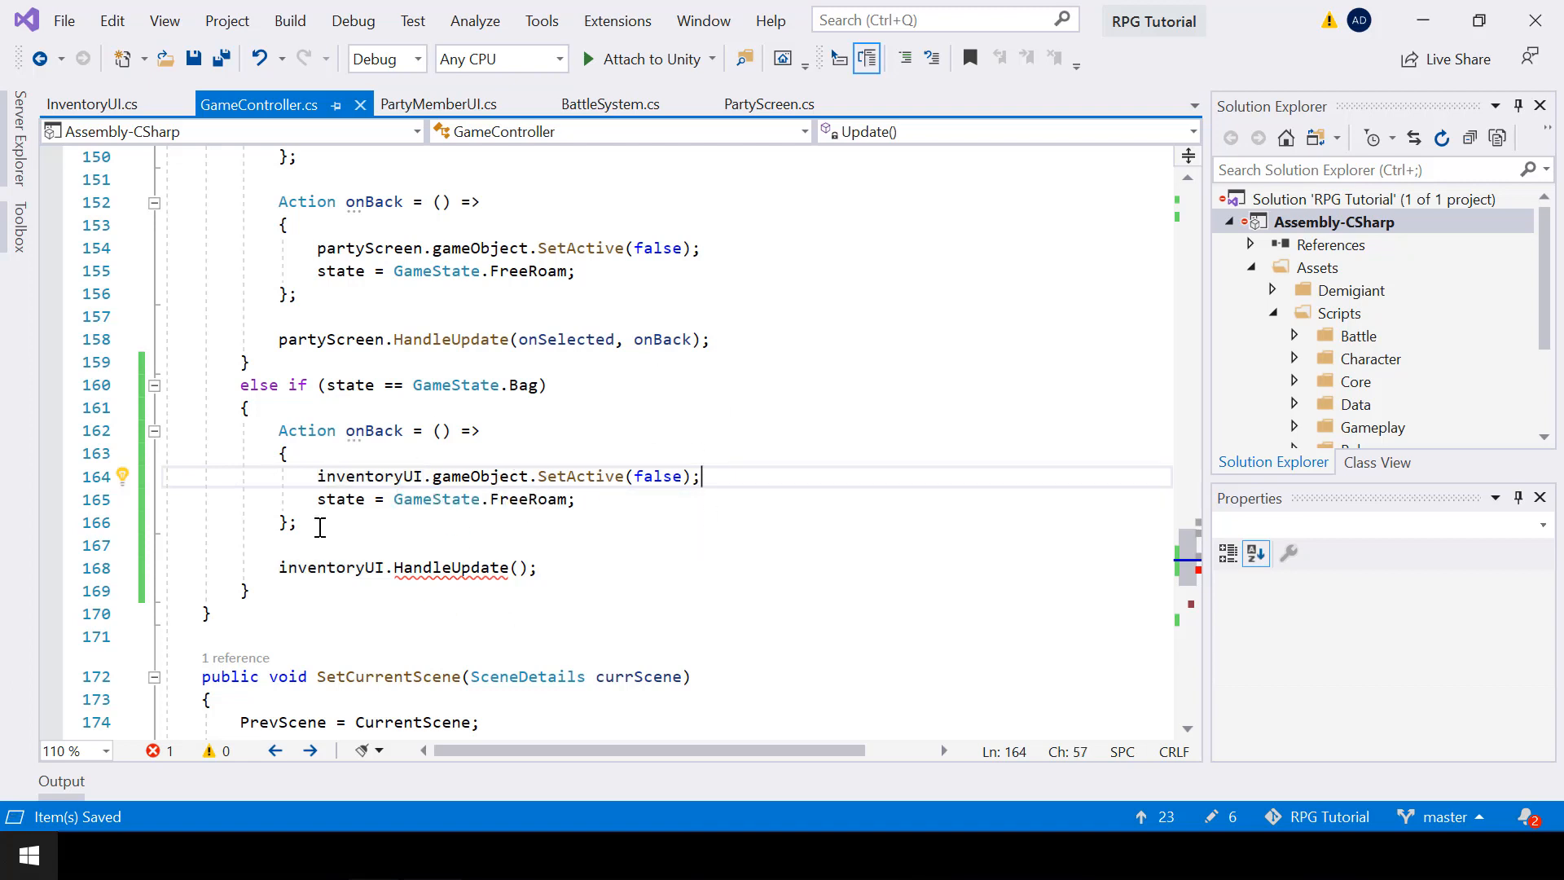
{"action": "key", "text": "Return"}
{"action": "type", "text": "state = GameState.FreeRoam;"}
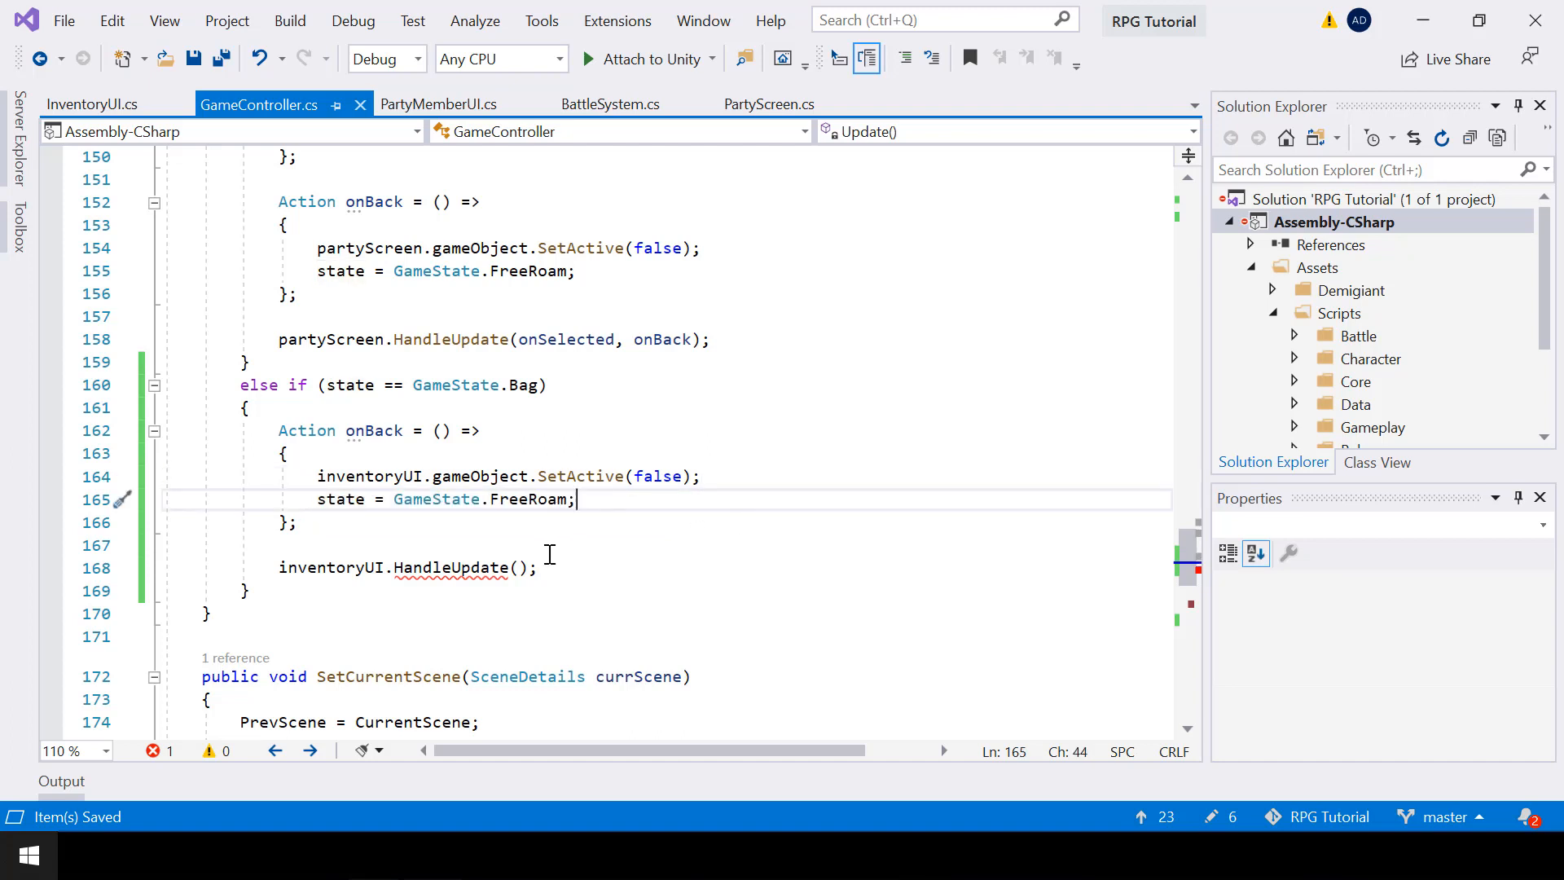
Pass onBack as the argument of the inventoryUI.HandleUpdate call in GameController's Bag branch and save the file.
{"action": "left_click", "coordinate": [518, 567]}
{"action": "type", "text": "on"}
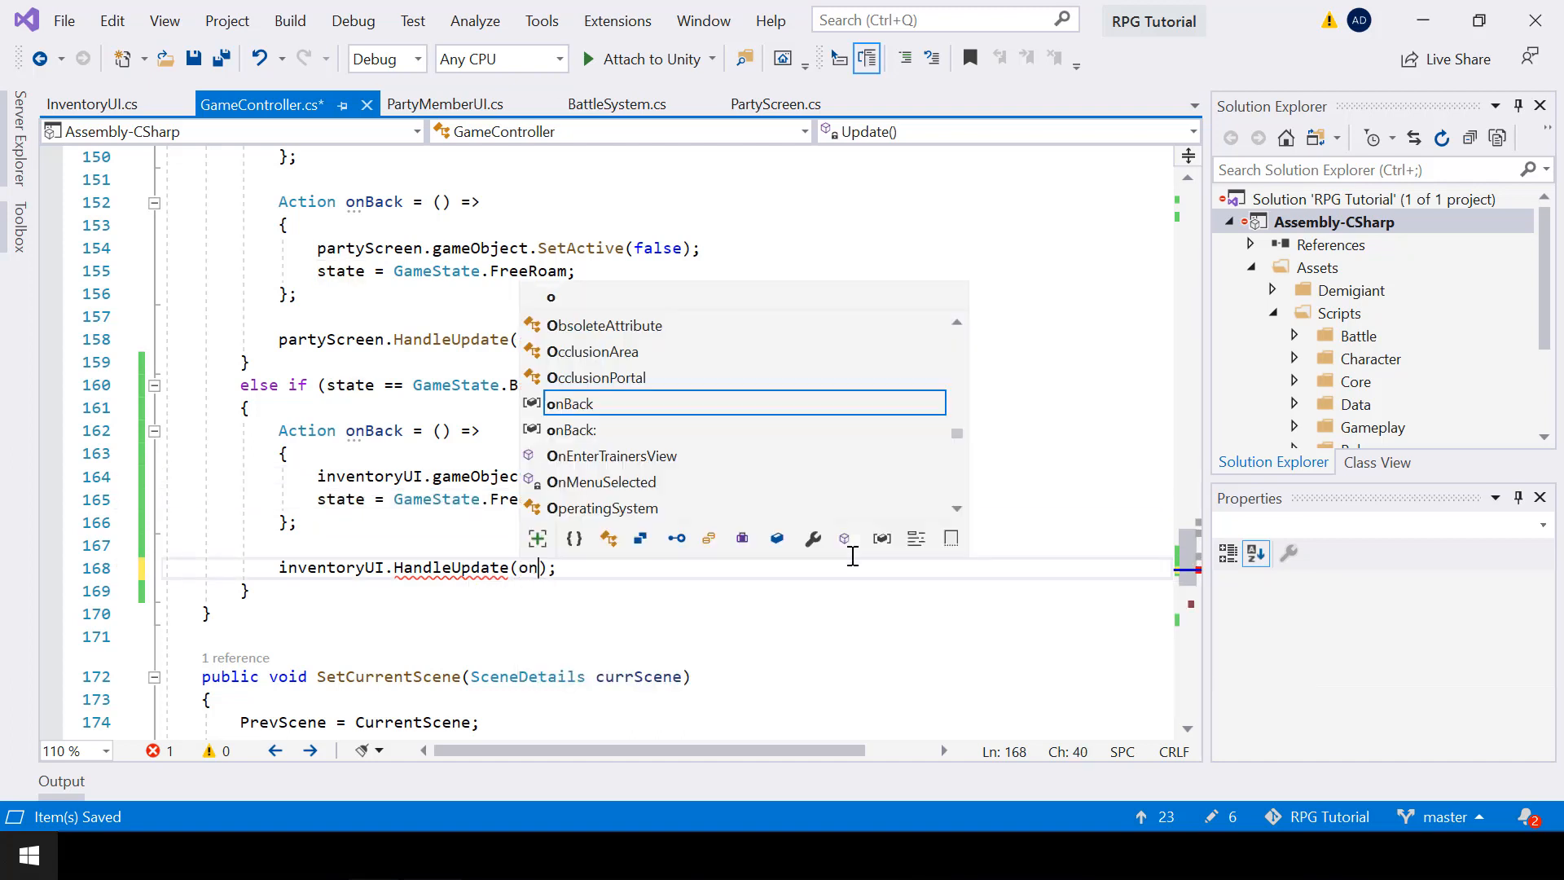
{"action": "key", "text": "Tab"}
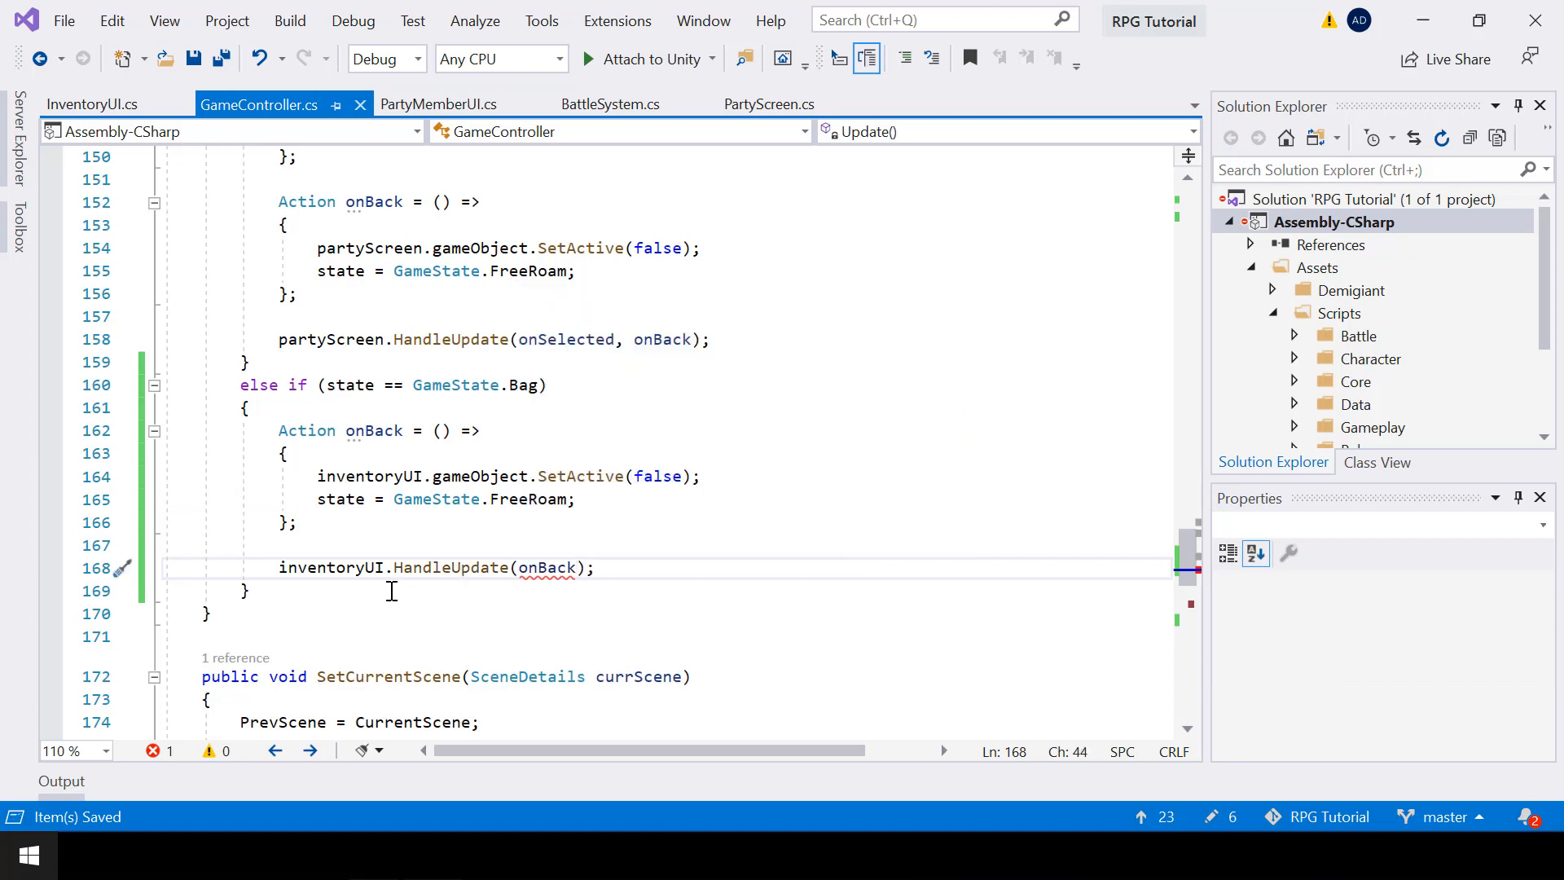
{"action": "scroll", "coordinate": [597, 538], "scroll_direction": "down", "scroll_amount": 1}
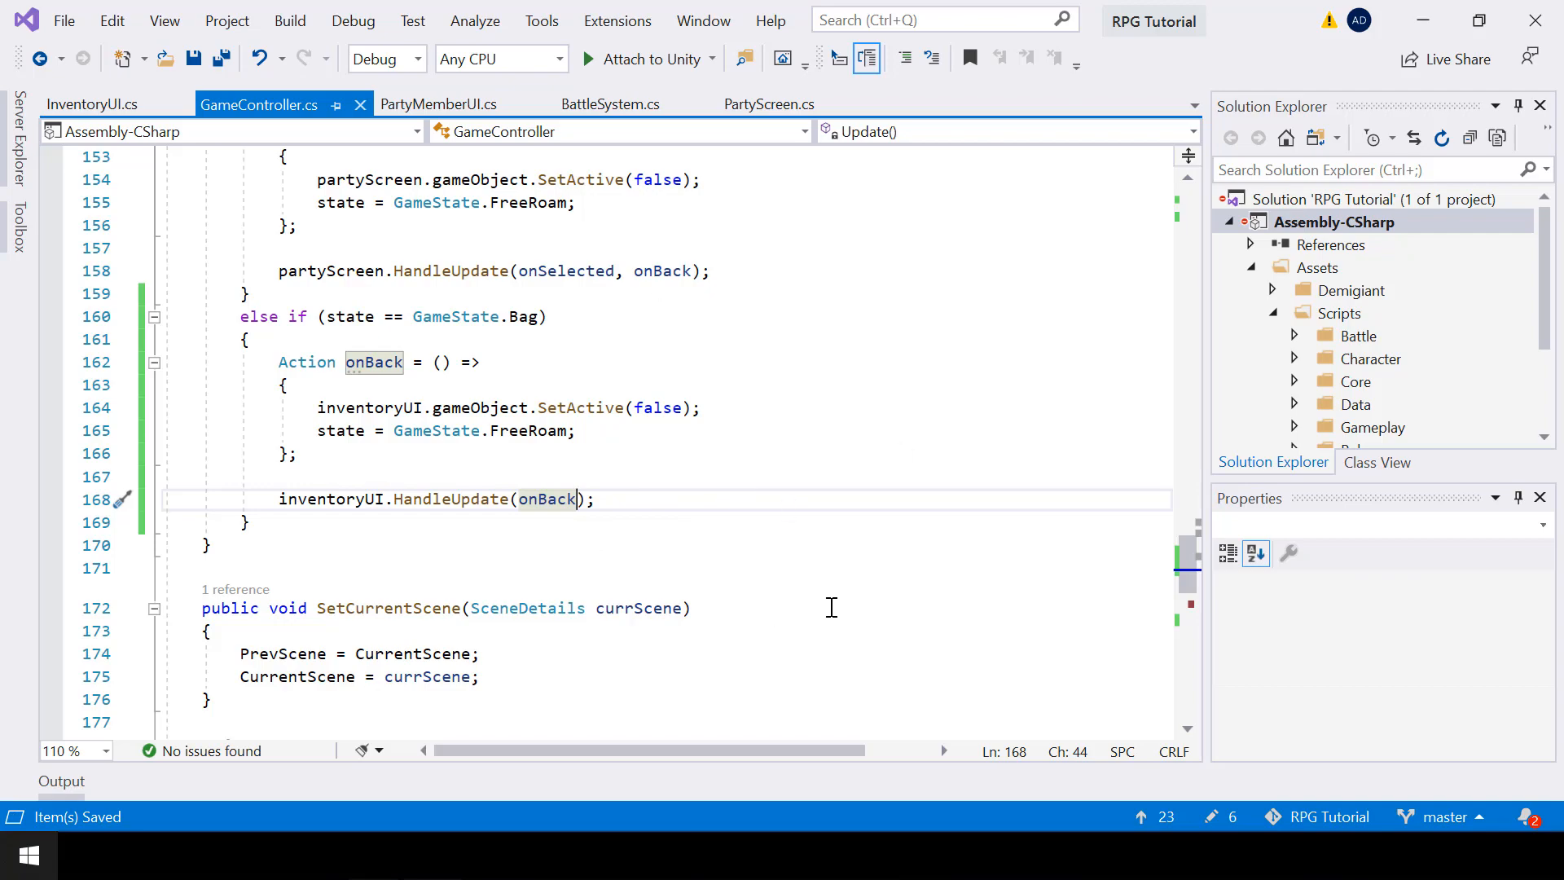
Switch to Unity and assign the InventoryUI object to the GameController's Inventory UI field in the EssentialObjects prefab.
{"action": "key", "text": "alt+Tab"}
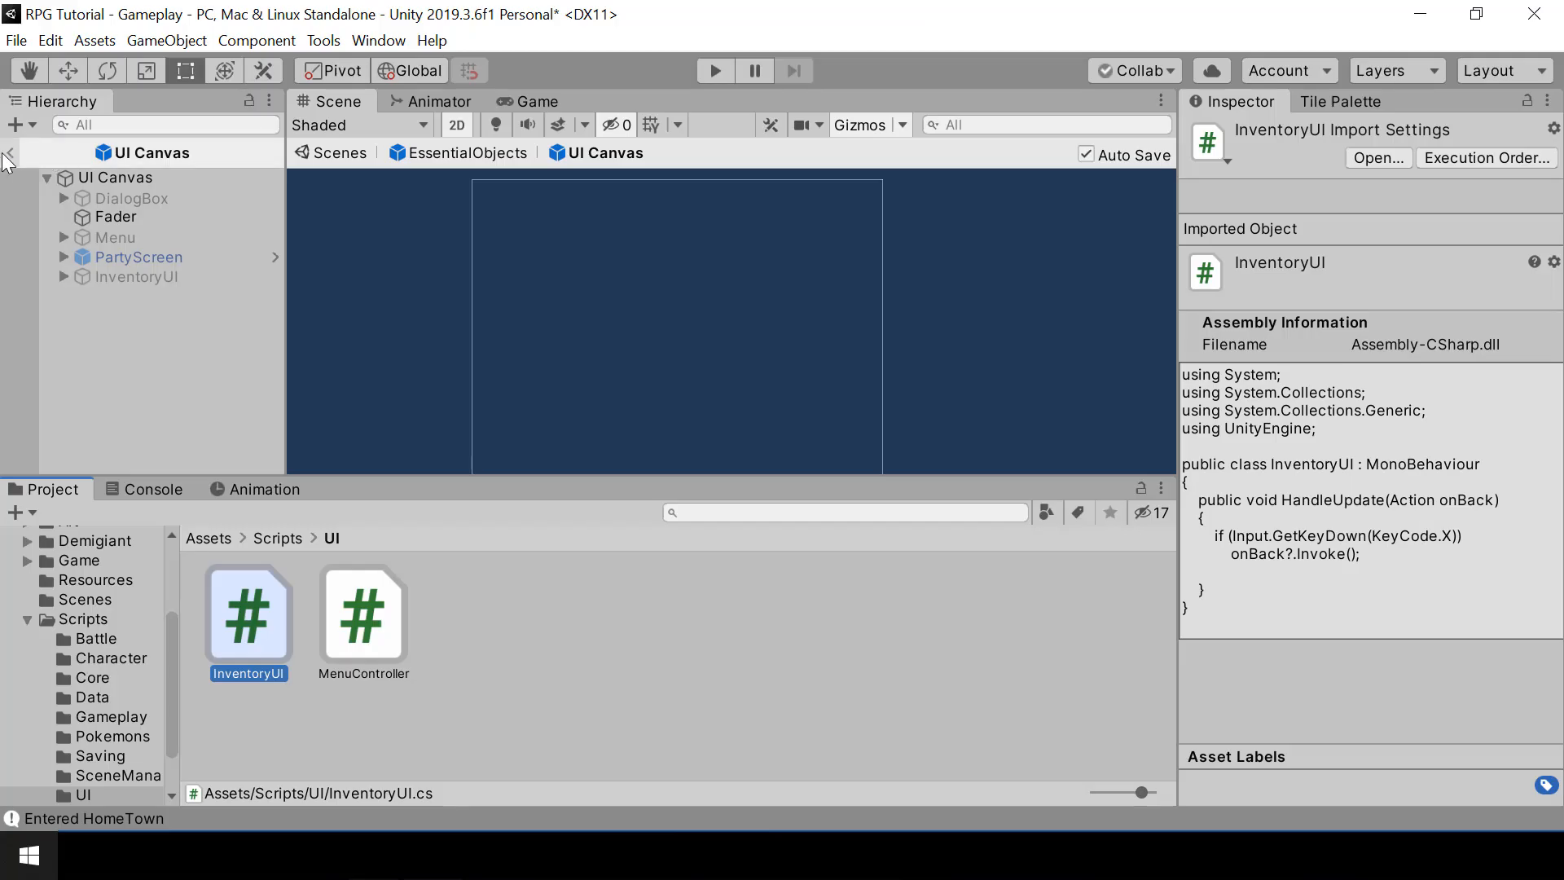
{"action": "left_click", "coordinate": [8, 155]}
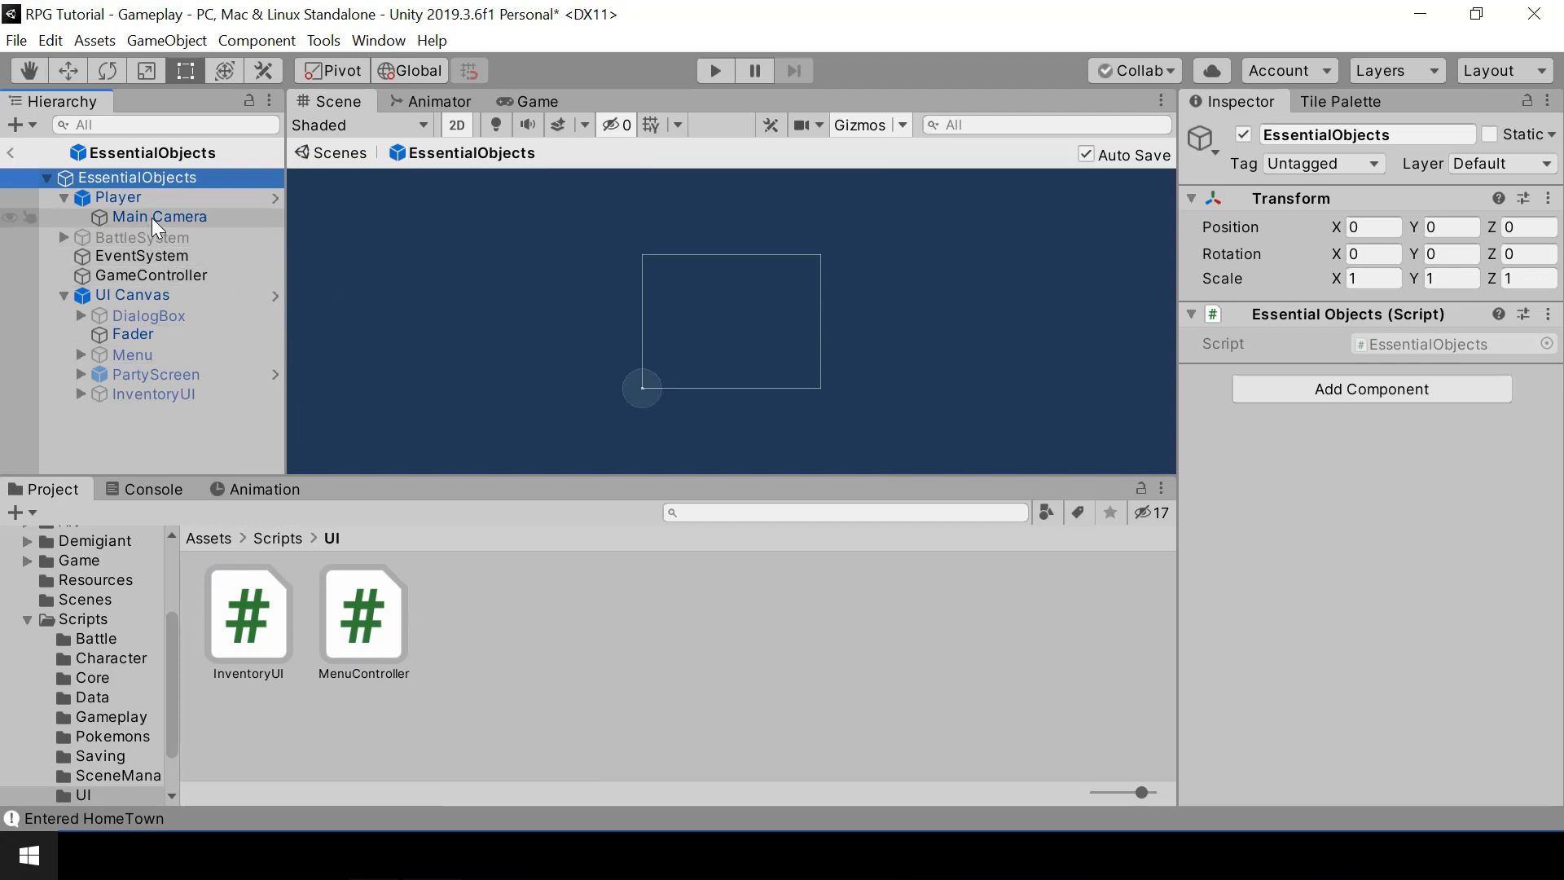
{"action": "left_click", "coordinate": [150, 275]}
{"action": "scroll", "coordinate": [1368, 448], "scroll_direction": "down", "scroll_amount": 8}
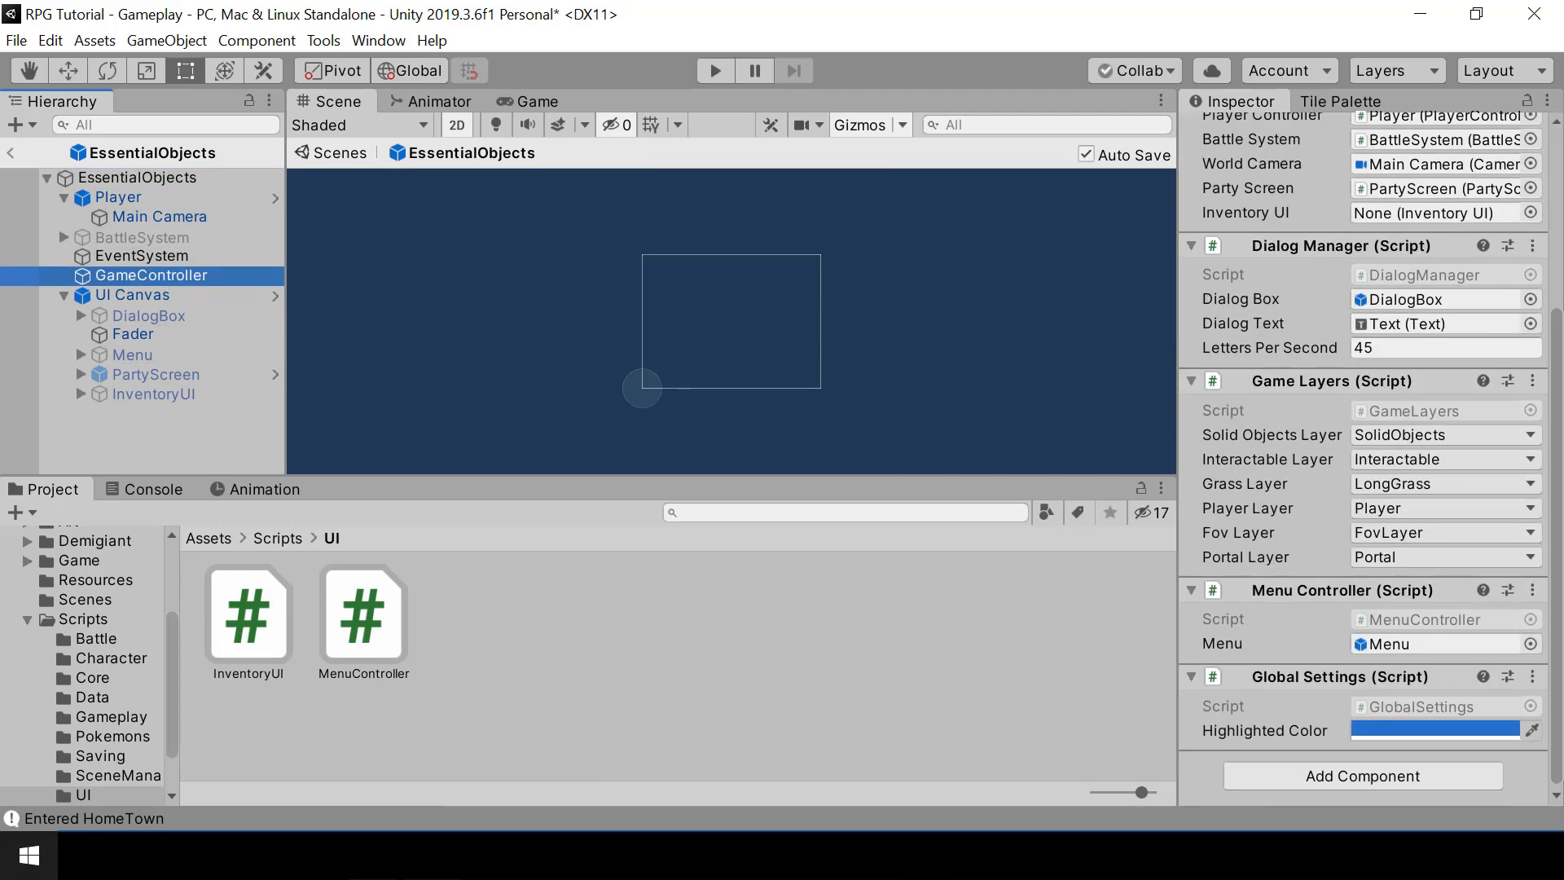
{"action": "left_click_drag", "start_coordinate": [154, 394], "coordinate": [1397, 434]}
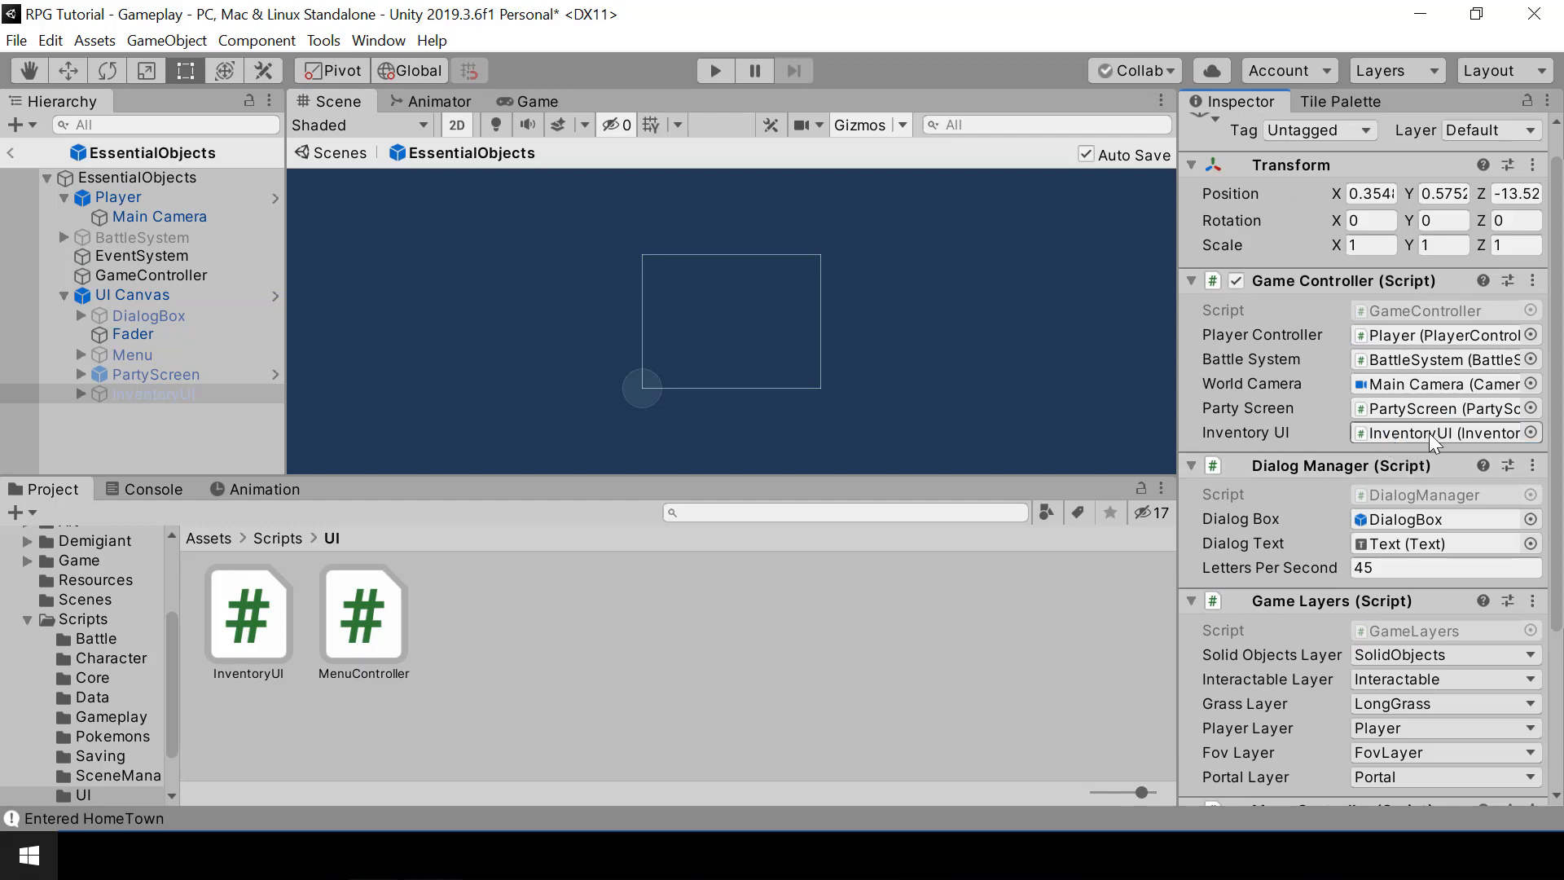
Run the game and open the inventory screen through the in-game menu's Bag option.
{"action": "left_click", "coordinate": [717, 70]}
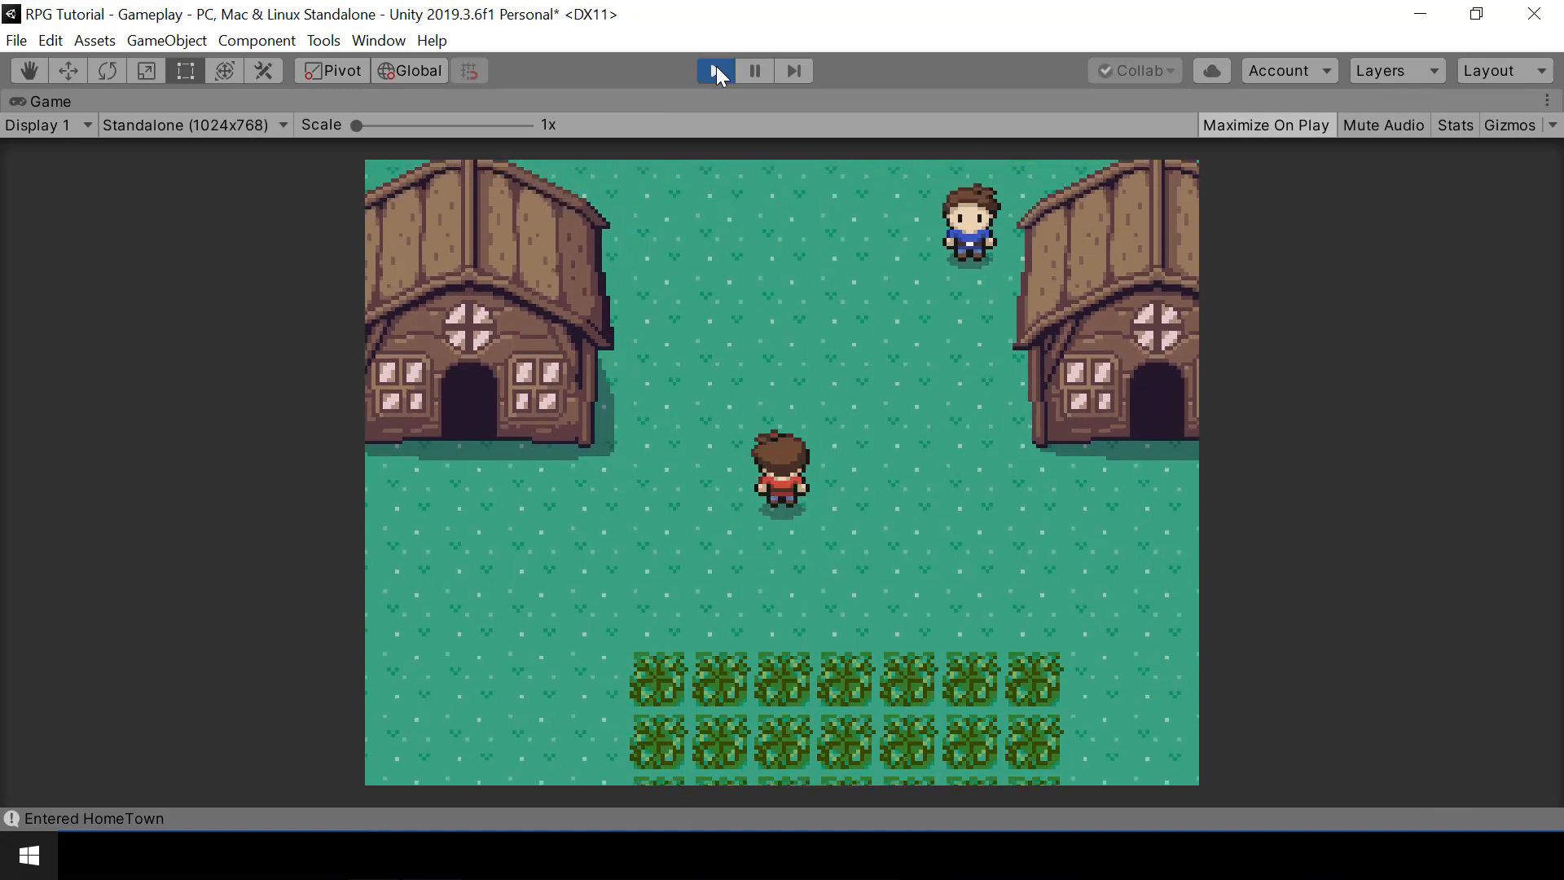
{"action": "key", "text": "Return"}
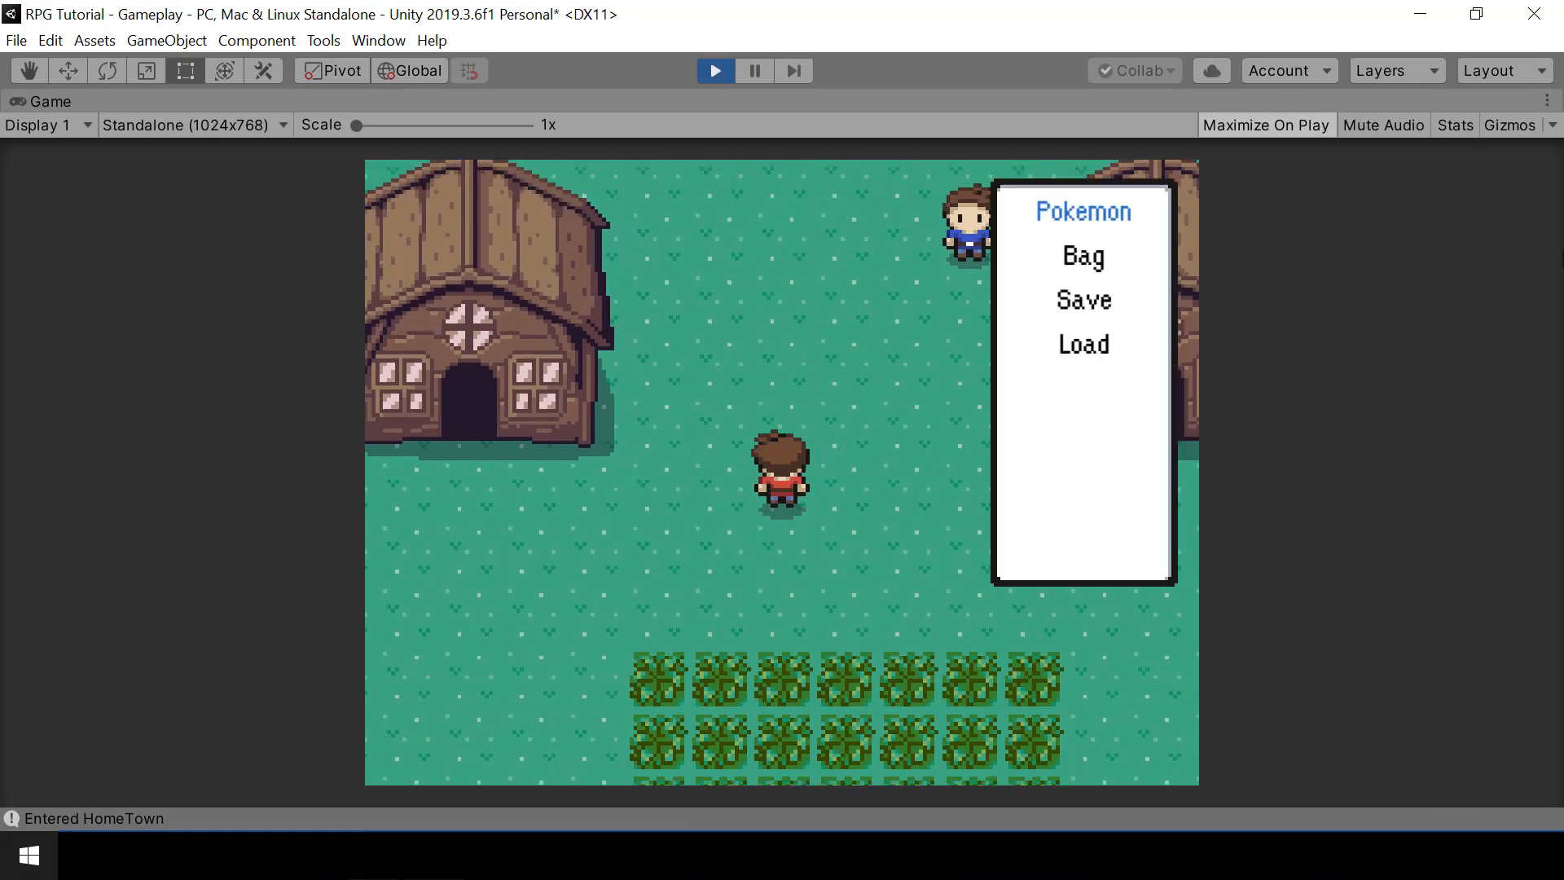
{"action": "key", "text": "Down"}
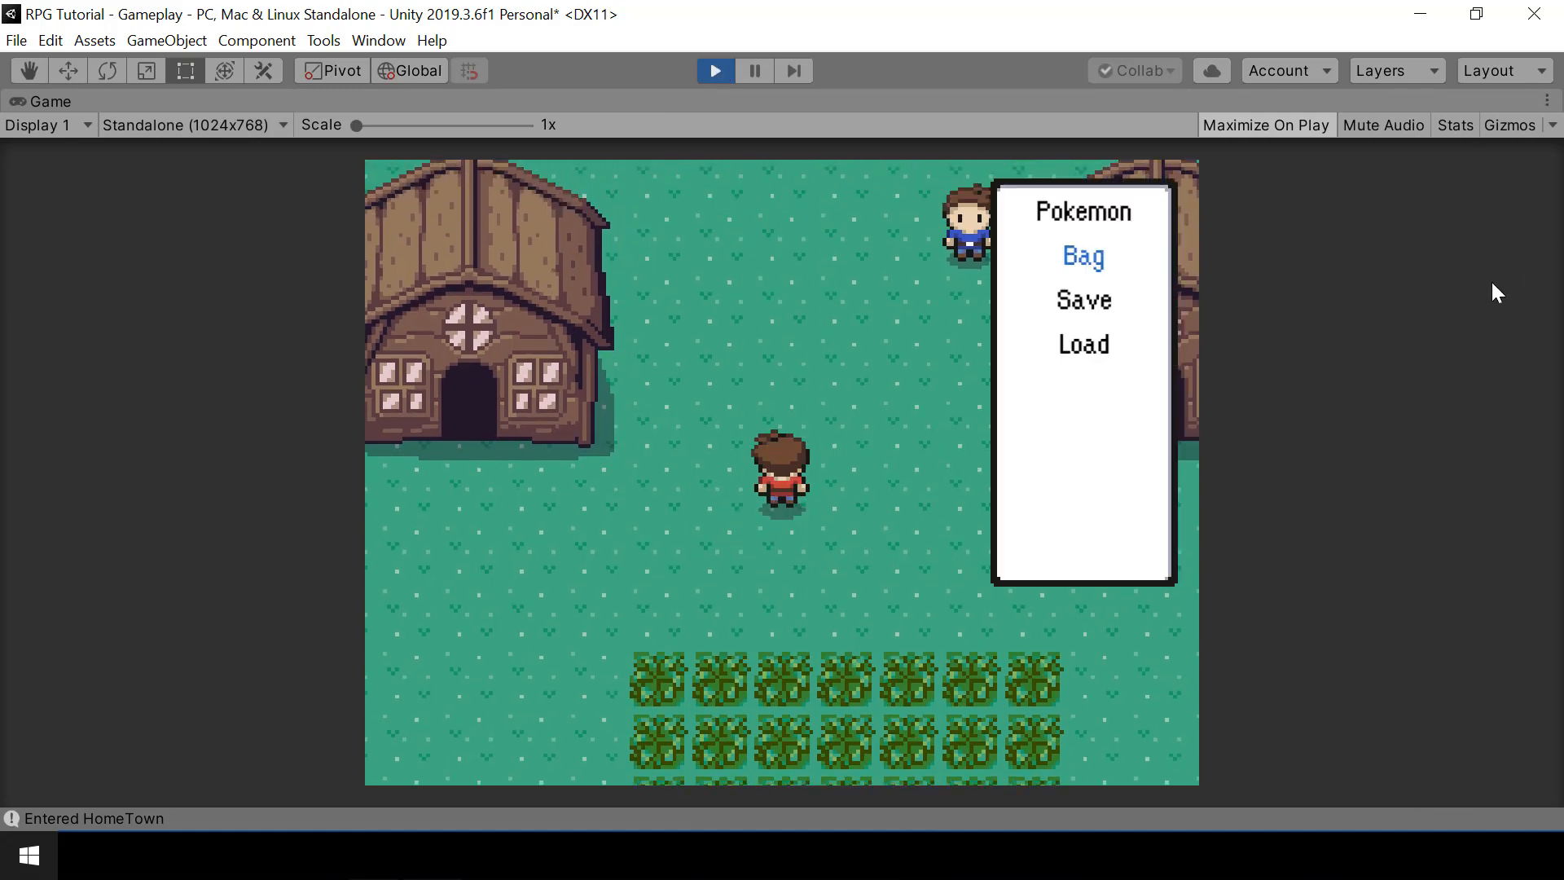
{"action": "key", "text": "Return"}
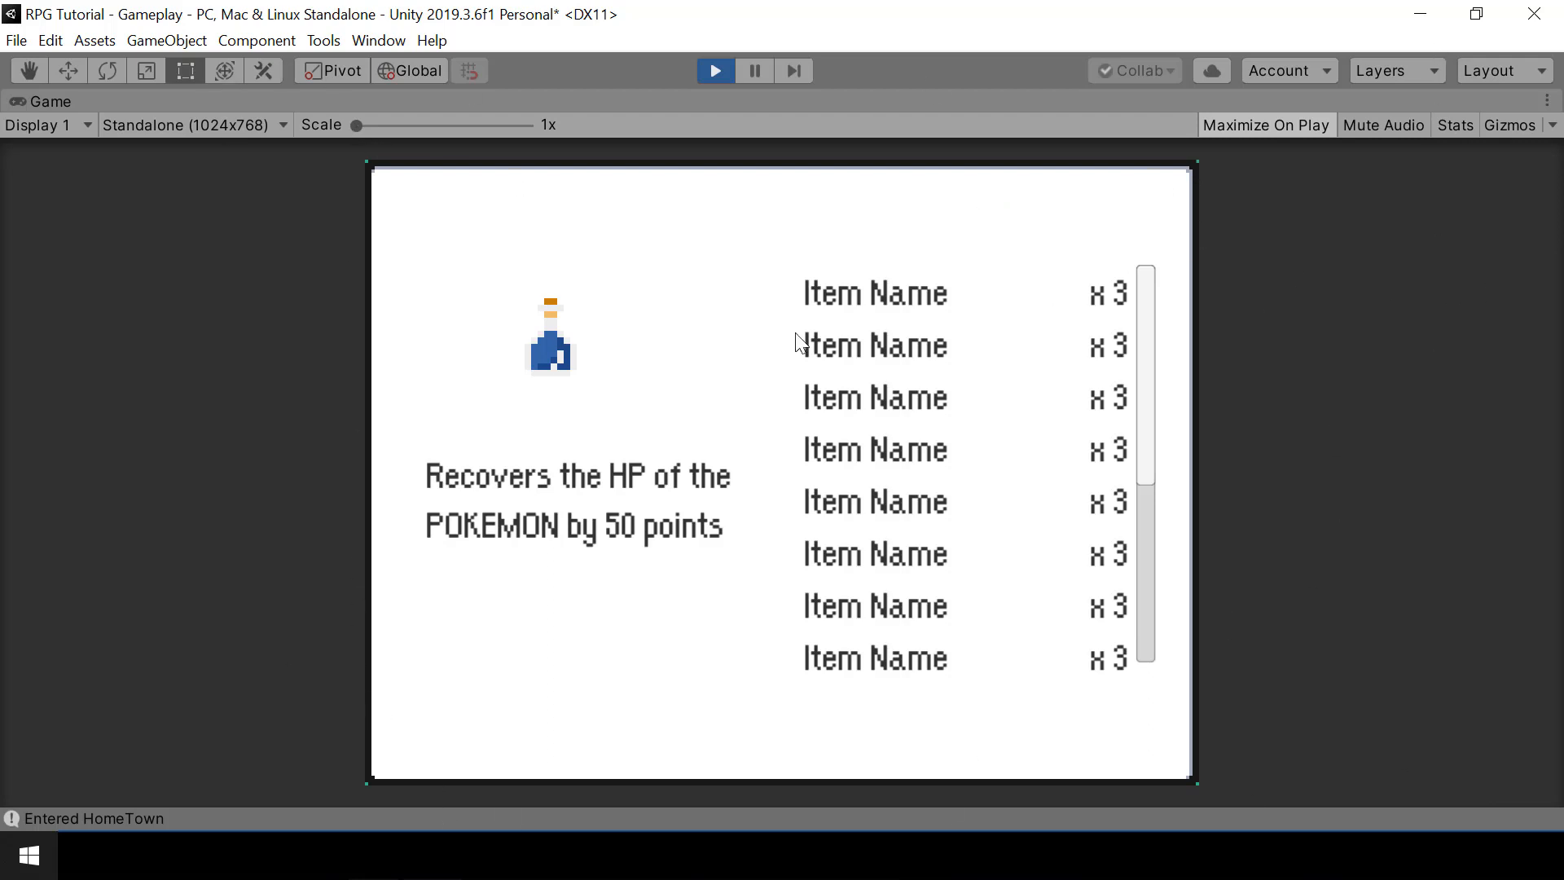
Test the onBack action by closing the inventory screen, and reopen the Bag from the in-game menu.
{"action": "key", "text": "x"}
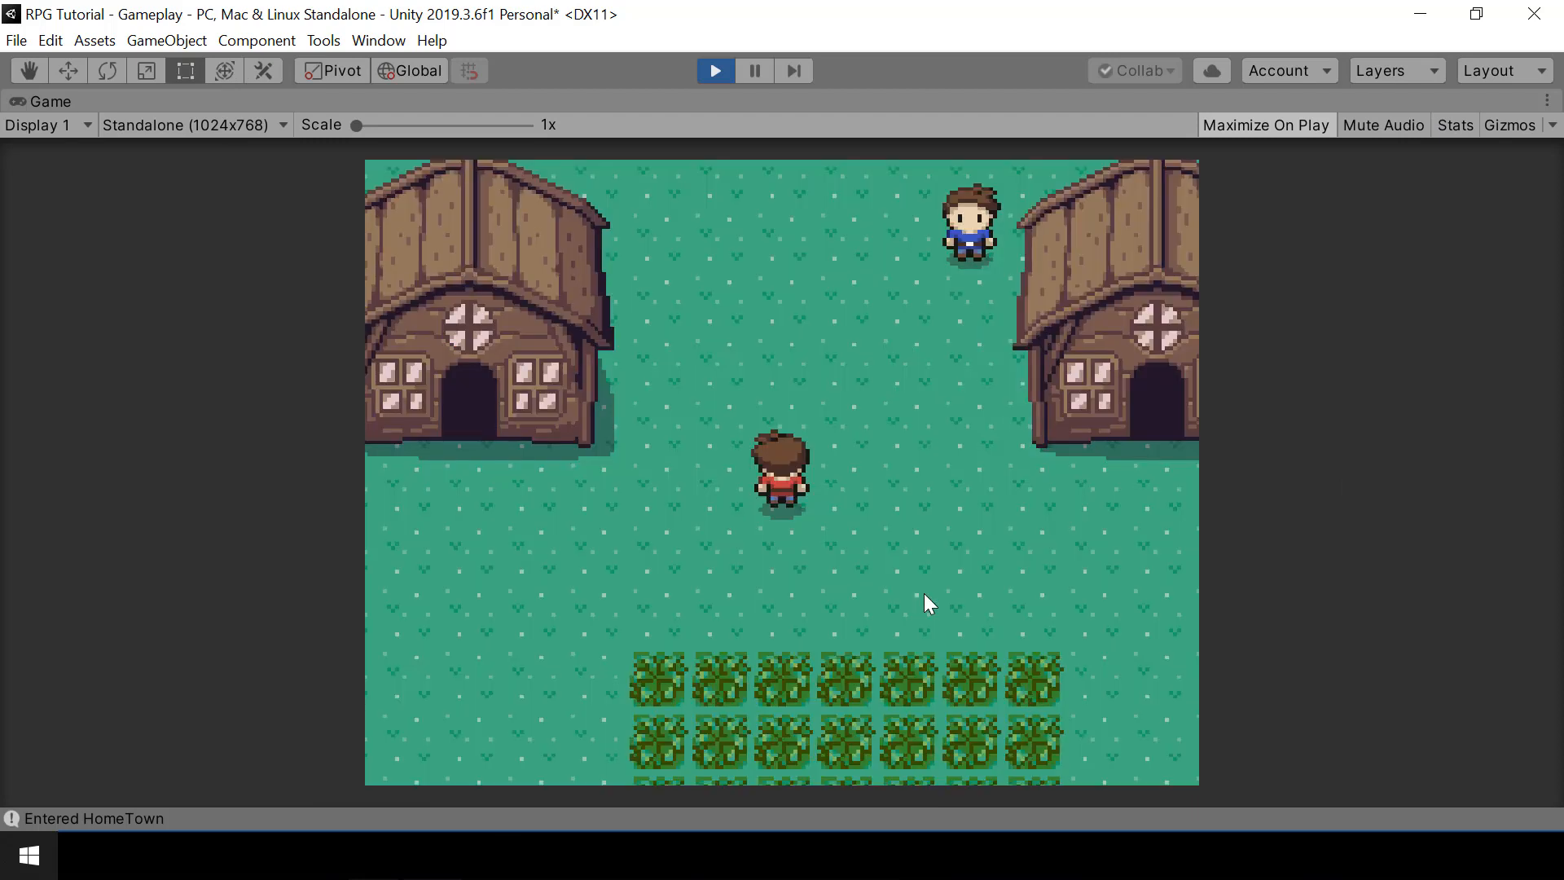
{"action": "key", "text": "Return"}
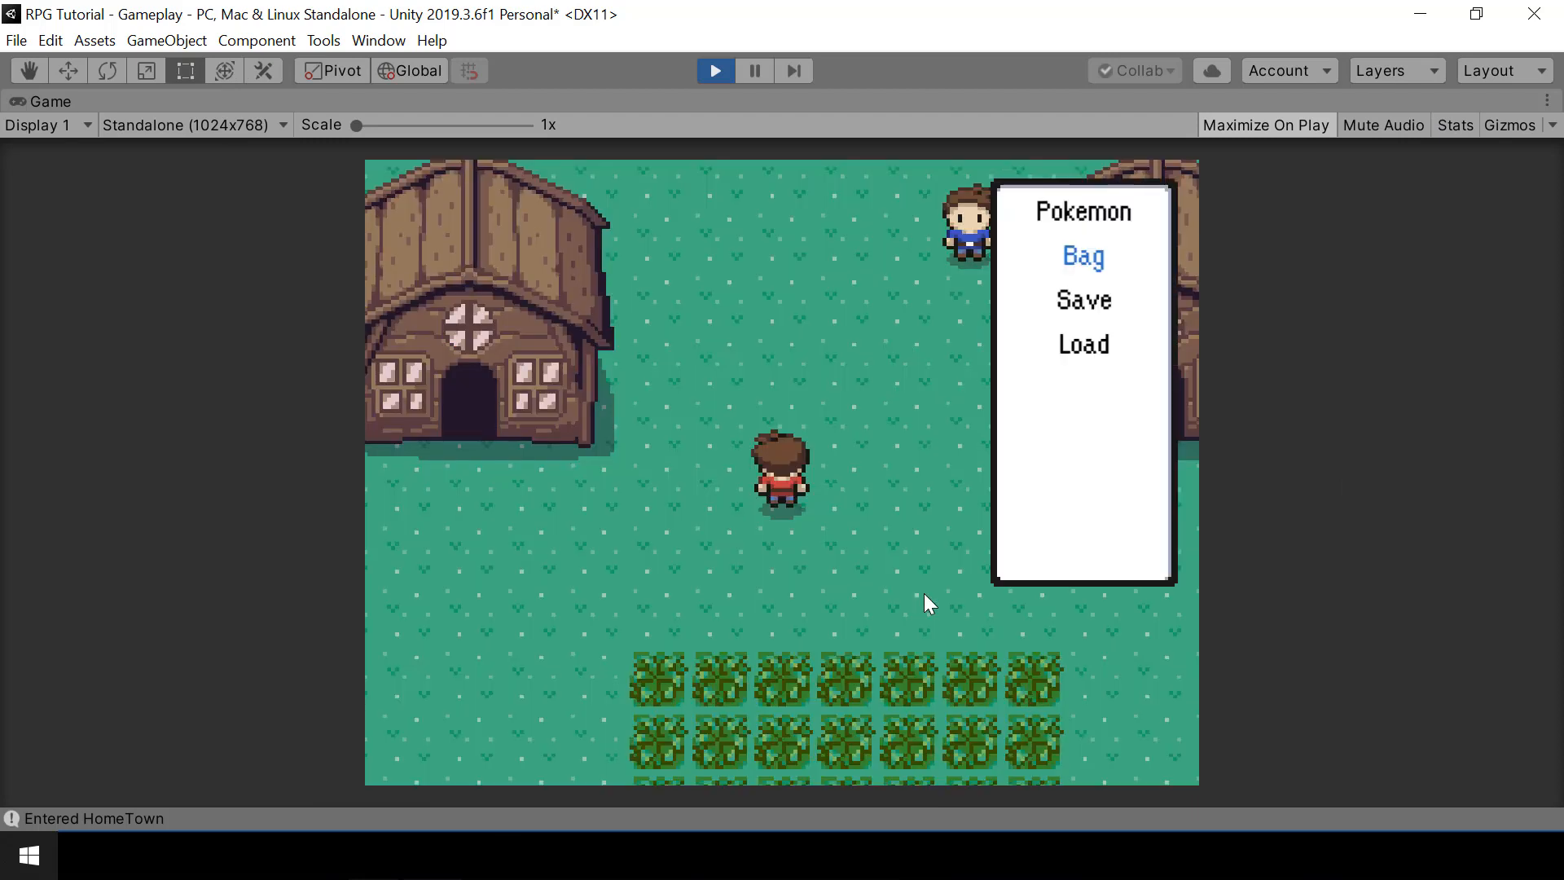
{"action": "key", "text": "z"}
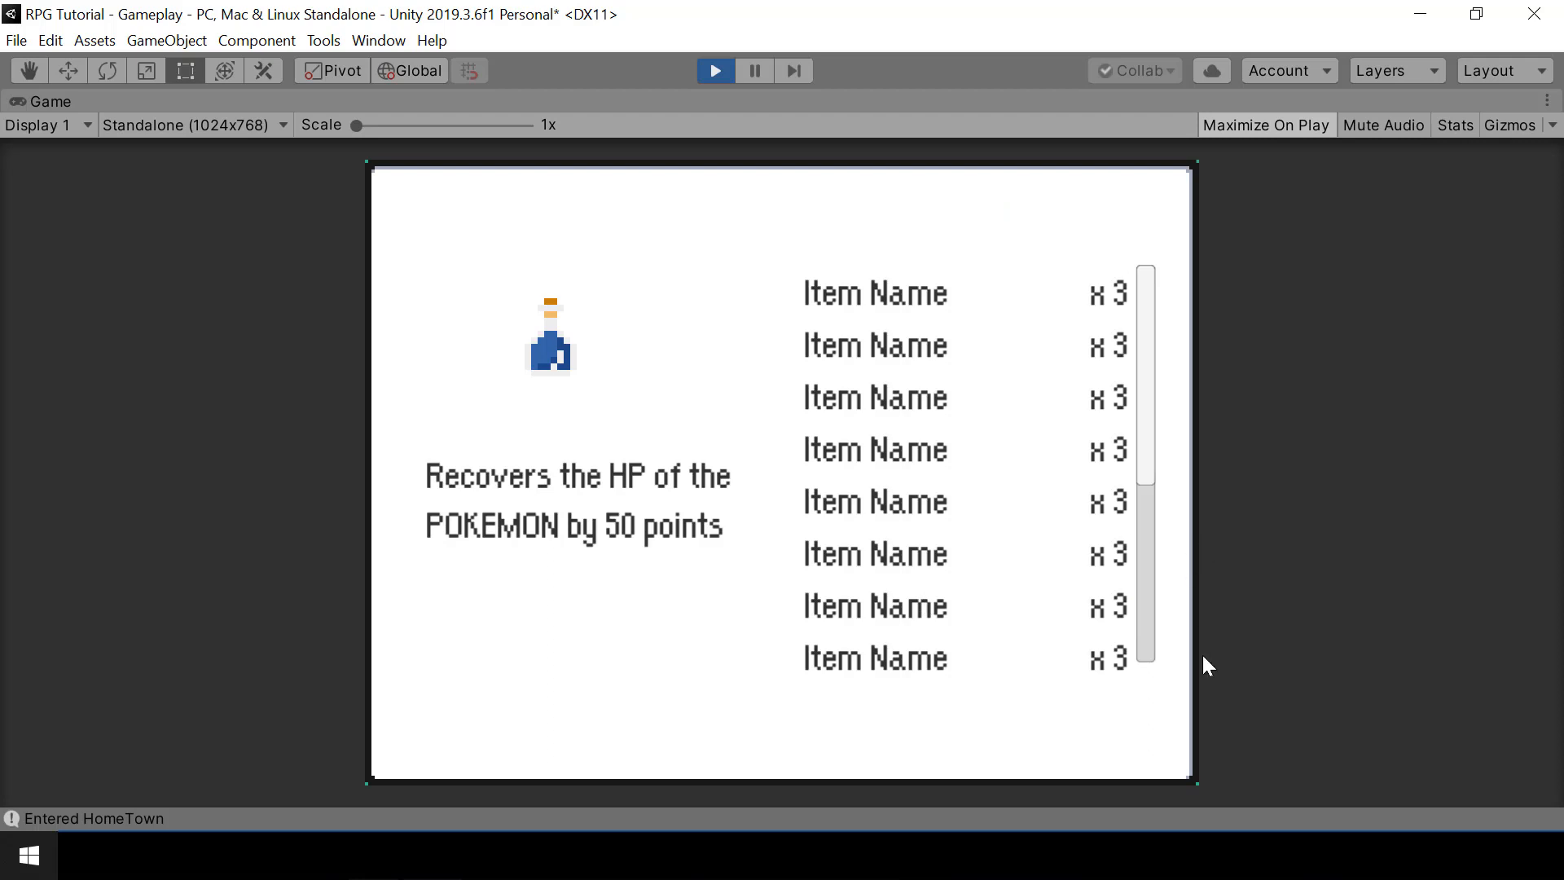